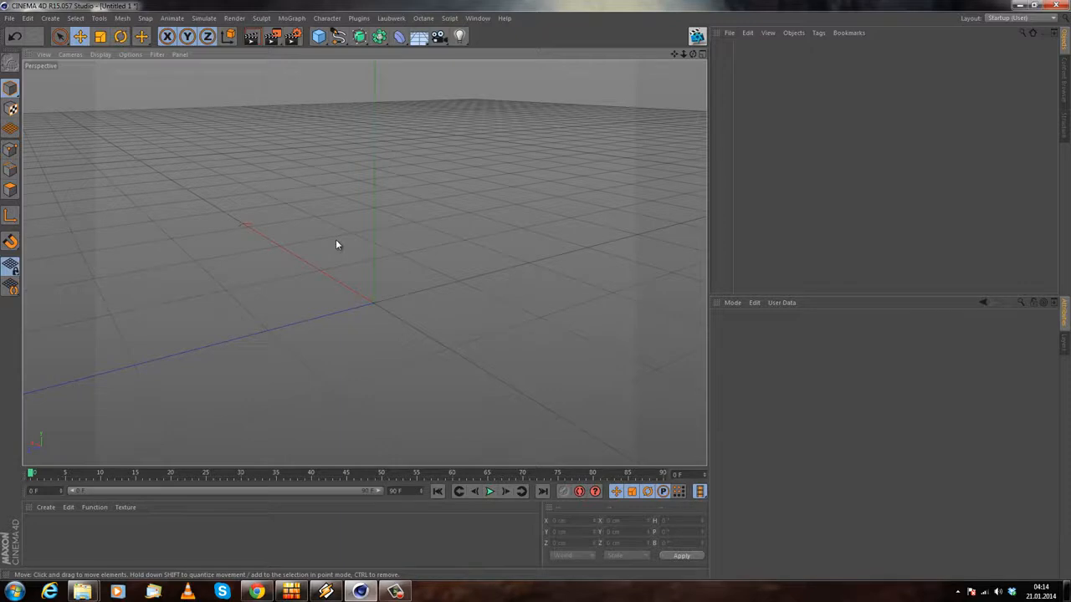
left_click_drag(296, 270, 377, 256, "alt")
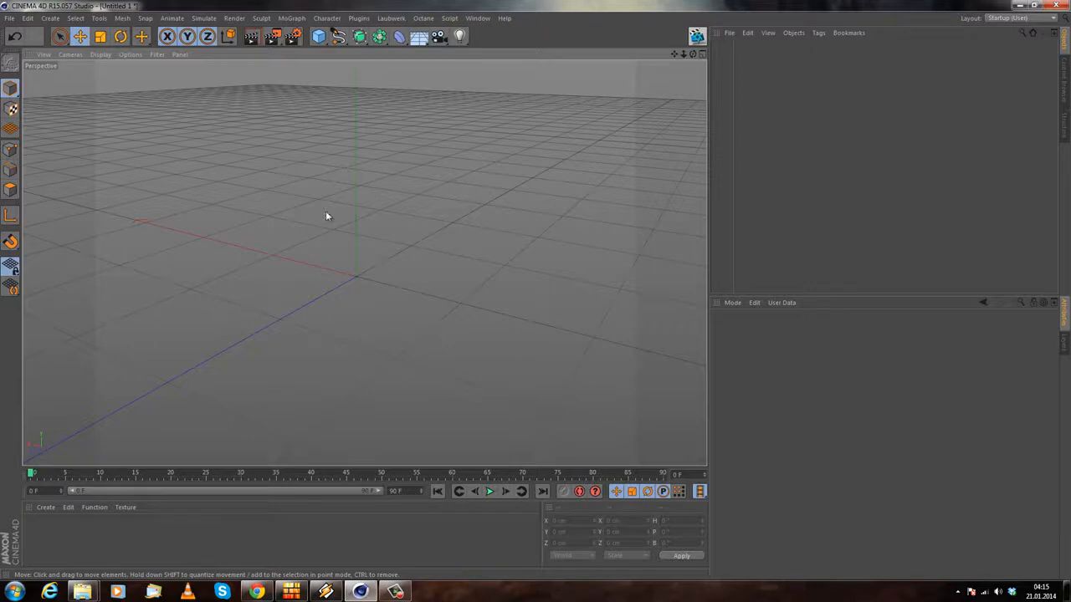
left_click_drag(365, 259, 355, 210, "alt")
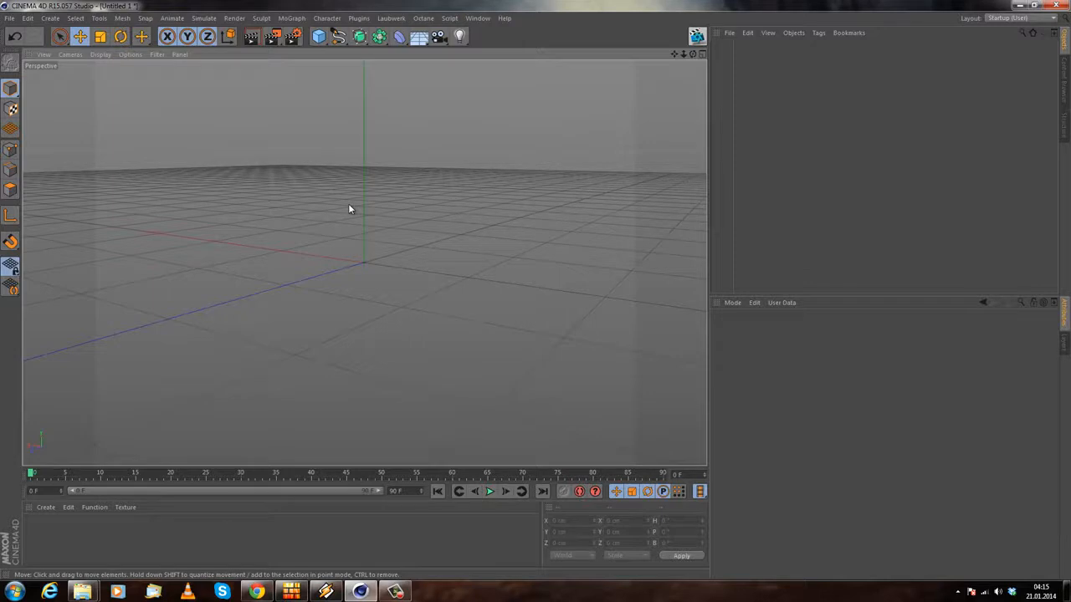
left_click_drag(343, 246, 259, 246, "alt")
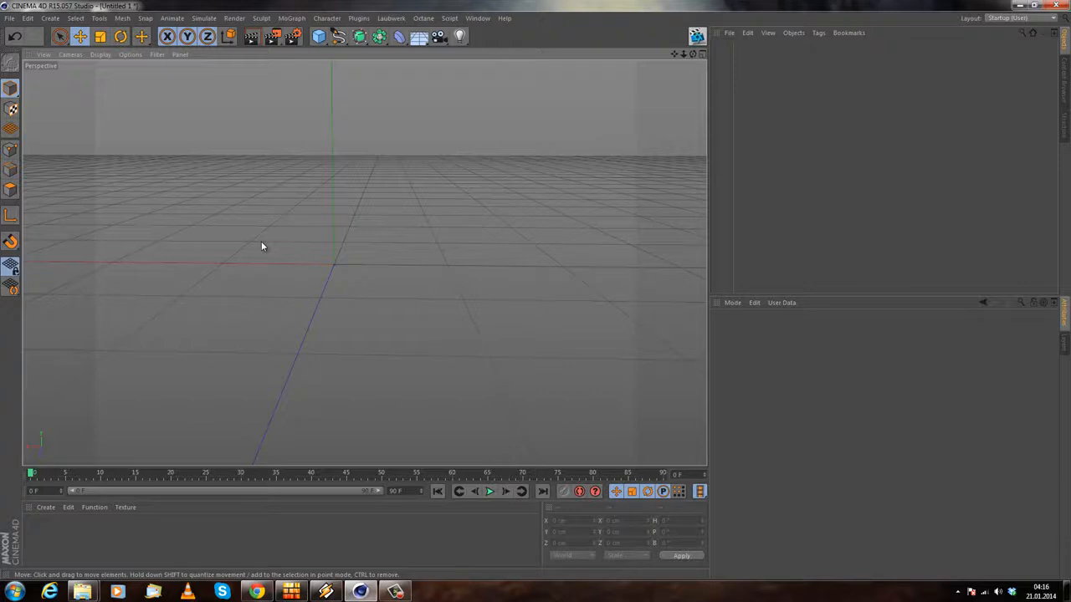
left_click_drag(322, 215, 295, 234, "alt")
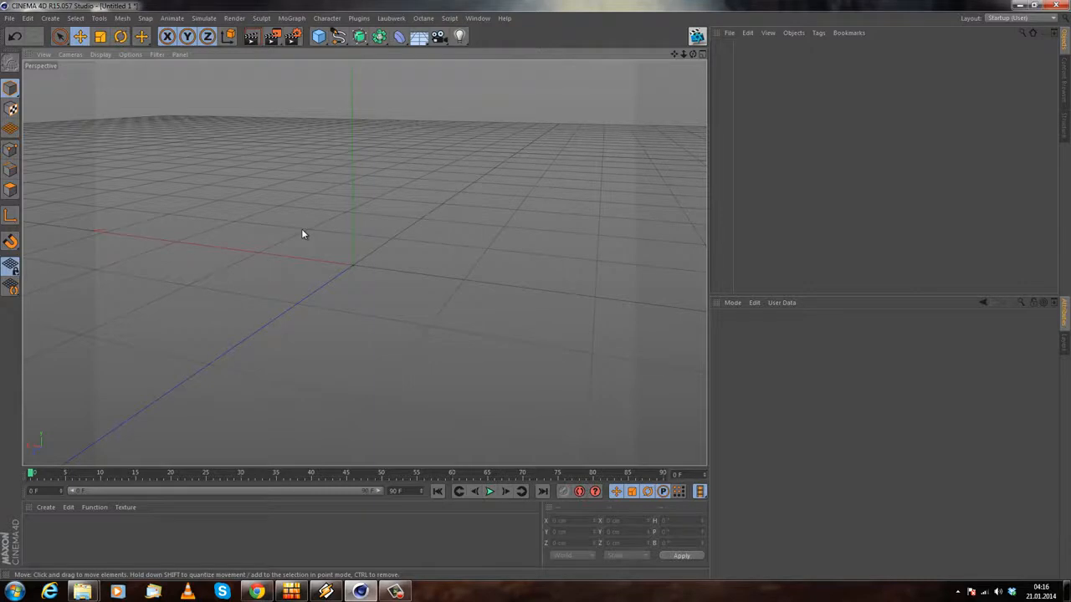
left_click_drag(277, 229, 317, 224, "alt")
left_click(45, 506)
mouse_move(75, 428)
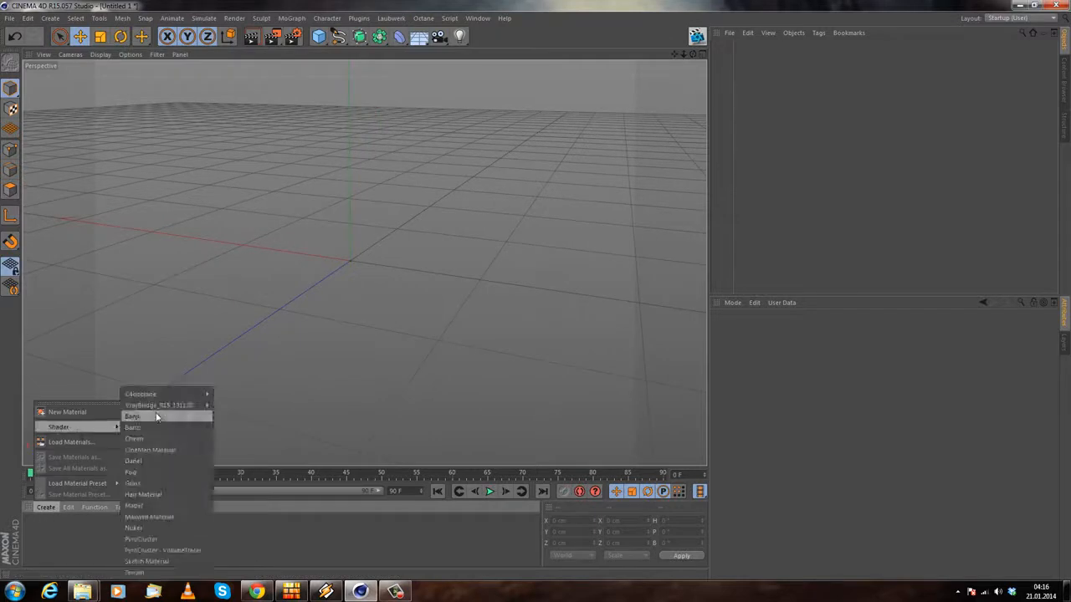
mouse_move(158, 398)
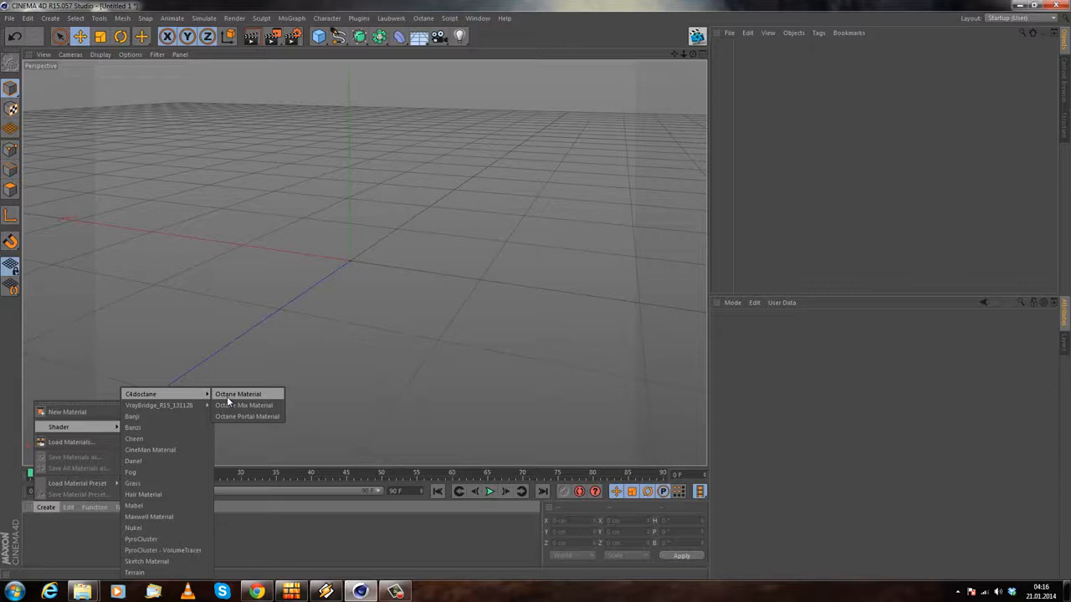
left_click(314, 312)
left_click_drag(167, 219, 449, 76, "alt")
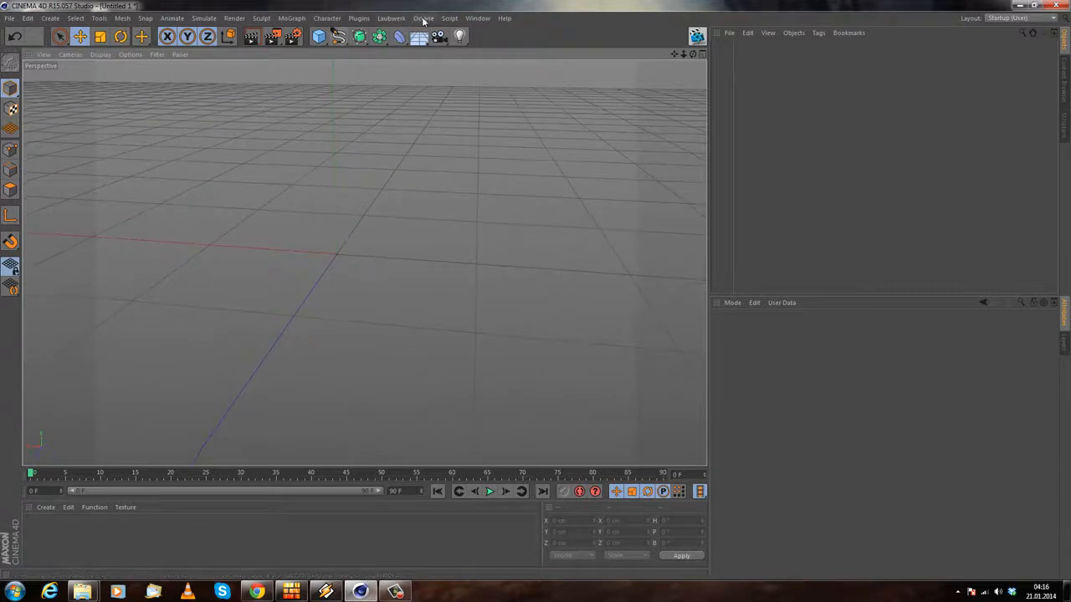
left_click(424, 18)
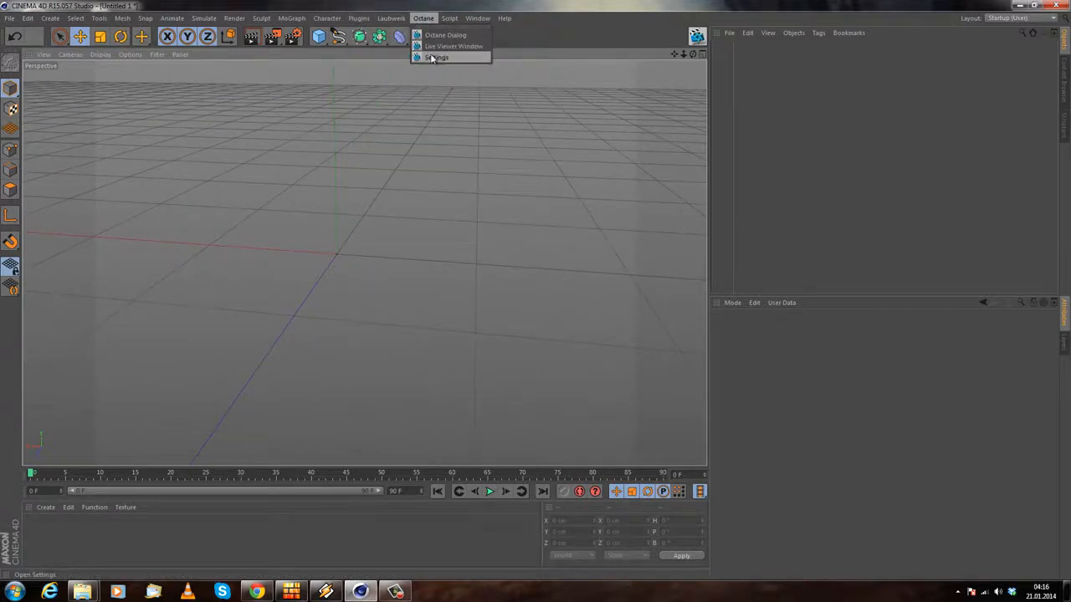
left_click(540, 23)
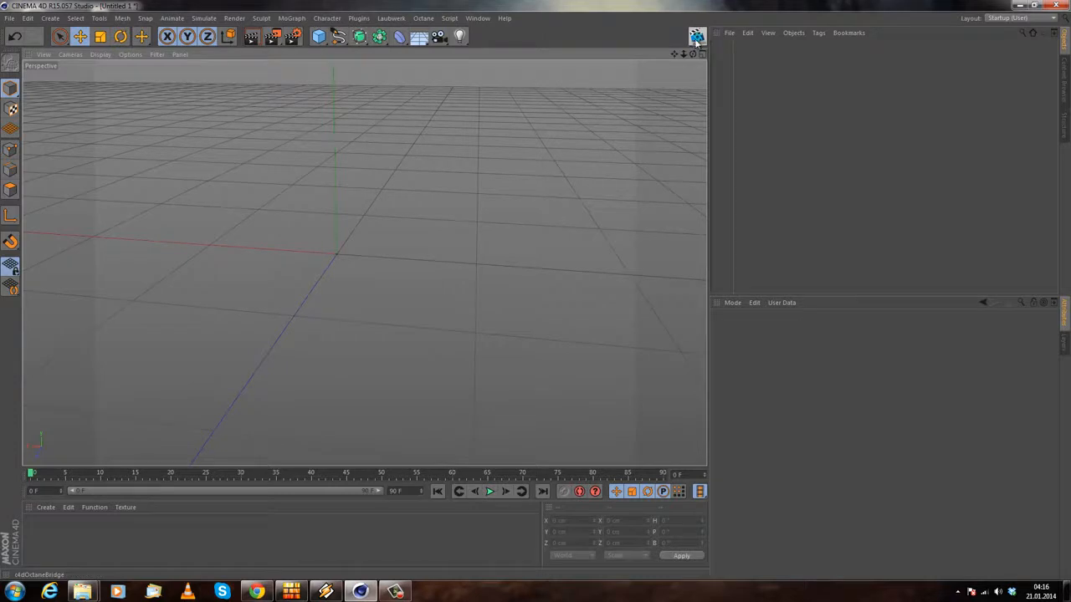
Step: Filter the customizable command list by "live" to find the Live Viewer Window command of the Octane bridge
left_click(478, 18)
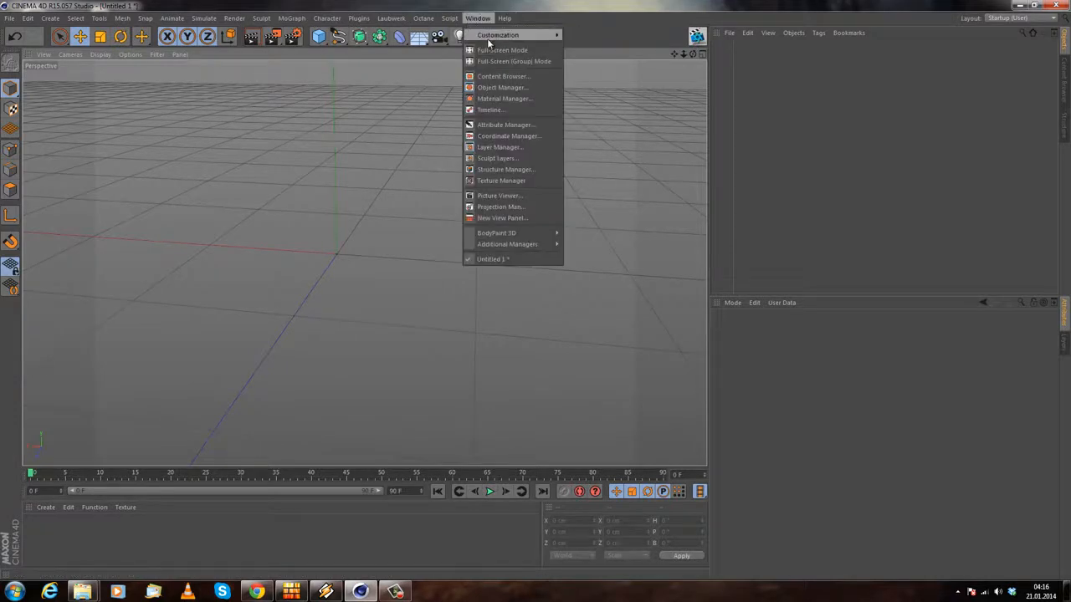
mouse_move(490, 41)
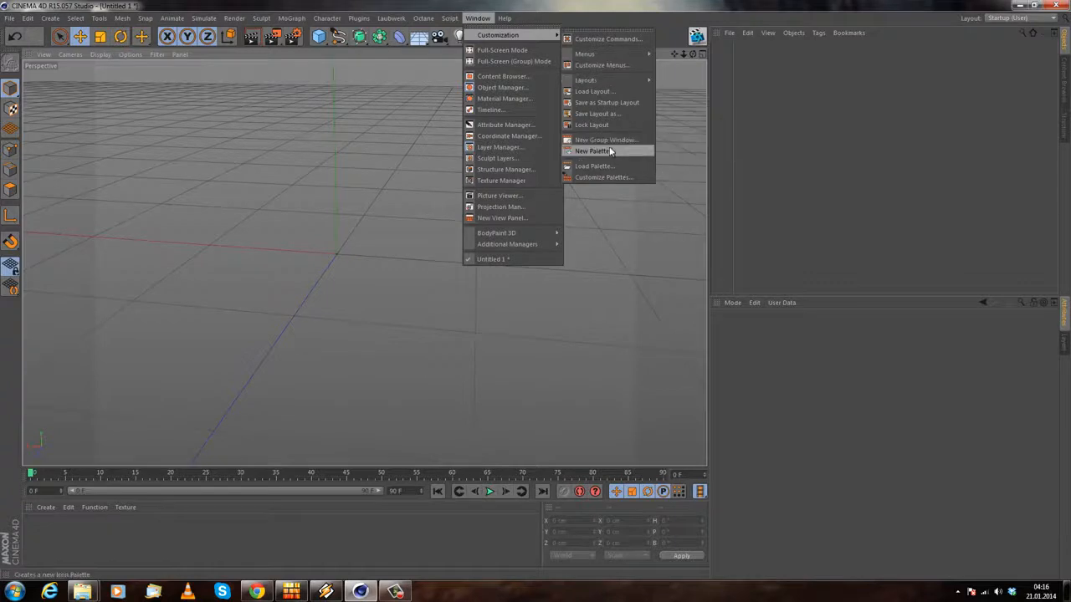
mouse_move(615, 53)
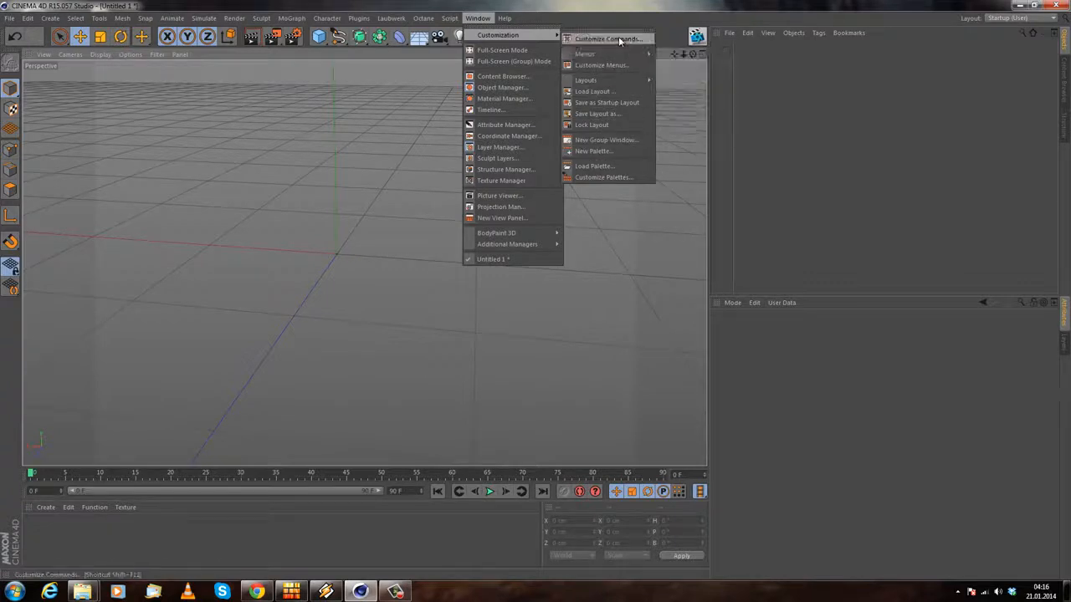
left_click(620, 40)
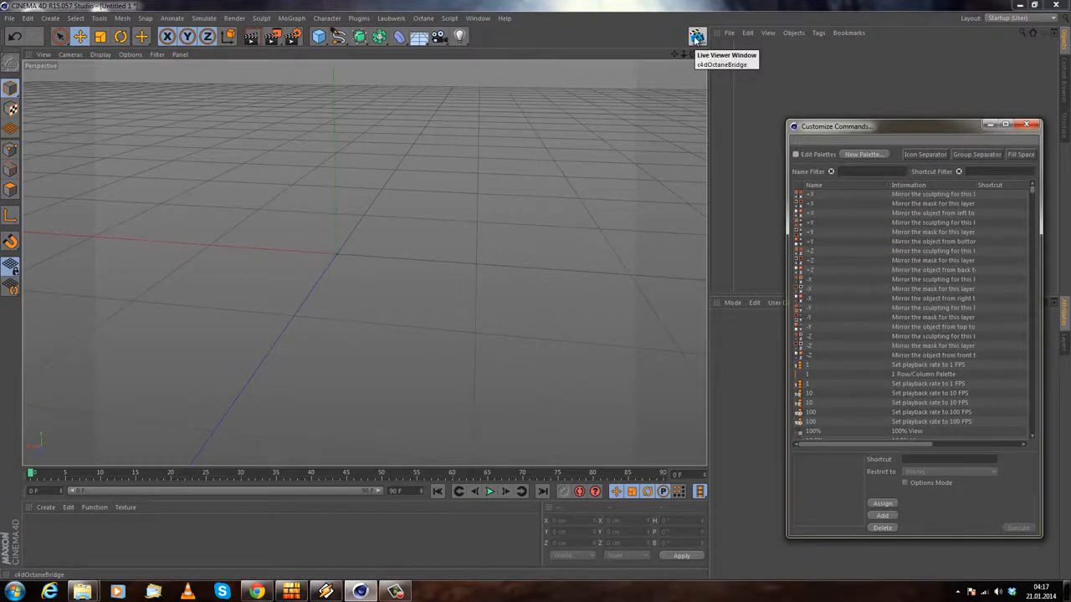
left_click_drag(865, 134, 353, 119)
left_click(362, 154)
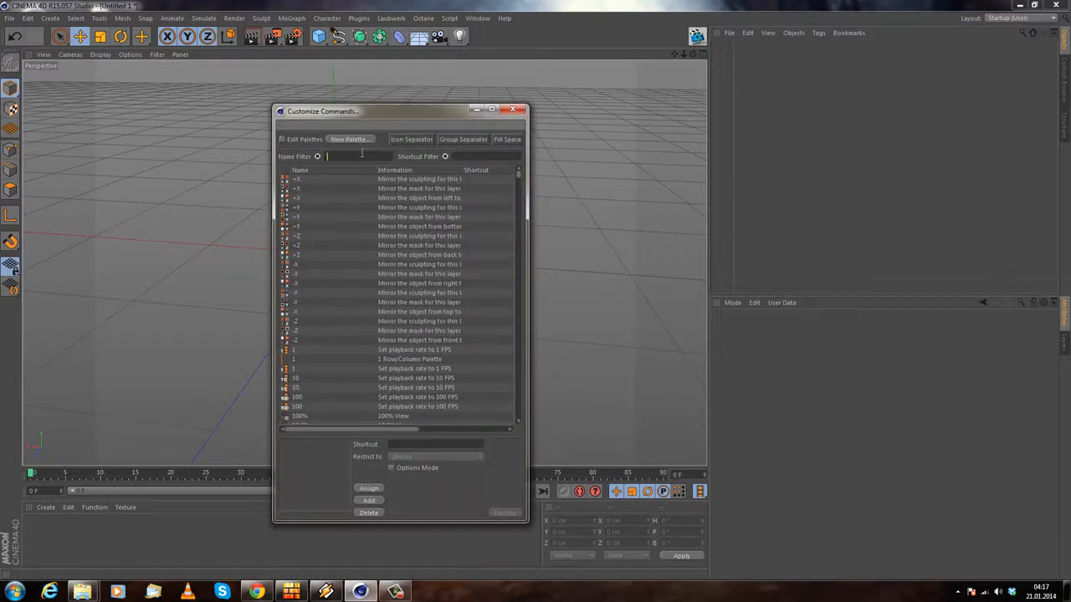
type("live")
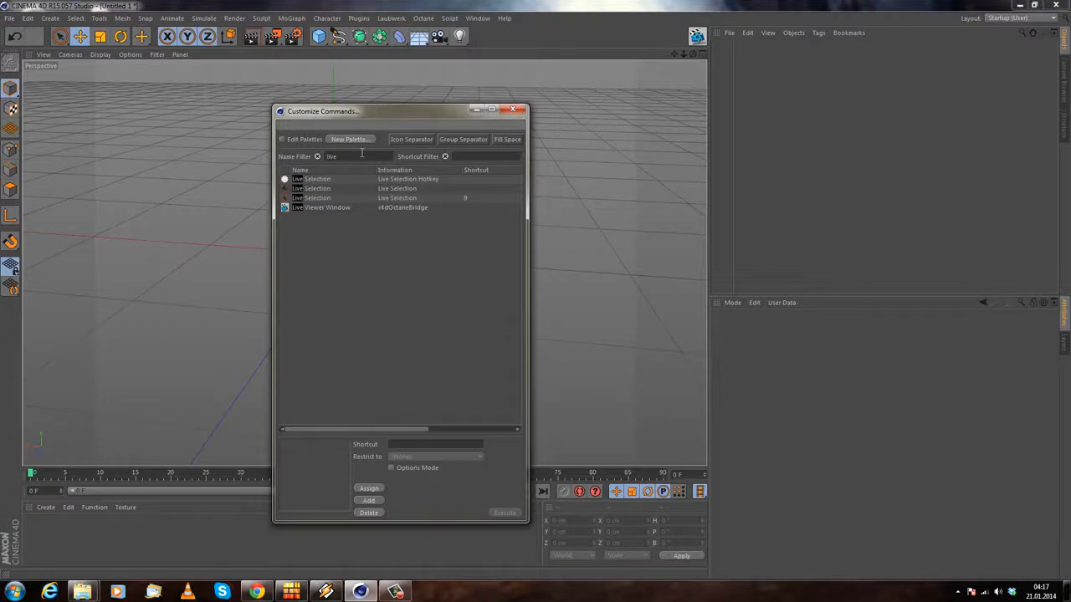
left_click(336, 207)
mouse_move(316, 209)
left_mouse_down()
mouse_move(639, 31)
mouse_move(669, 33)
mouse_move(354, 287)
mouse_move(334, 209)
left_mouse_up()
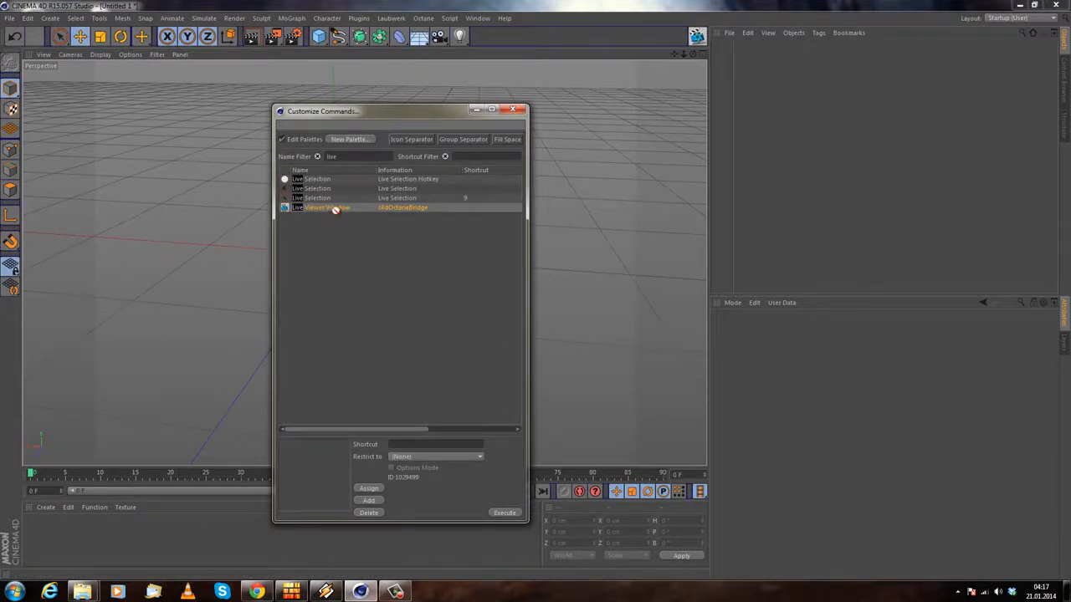
left_click(511, 110)
Step: Save the current interface arrangement as the startup layout
left_click(478, 18)
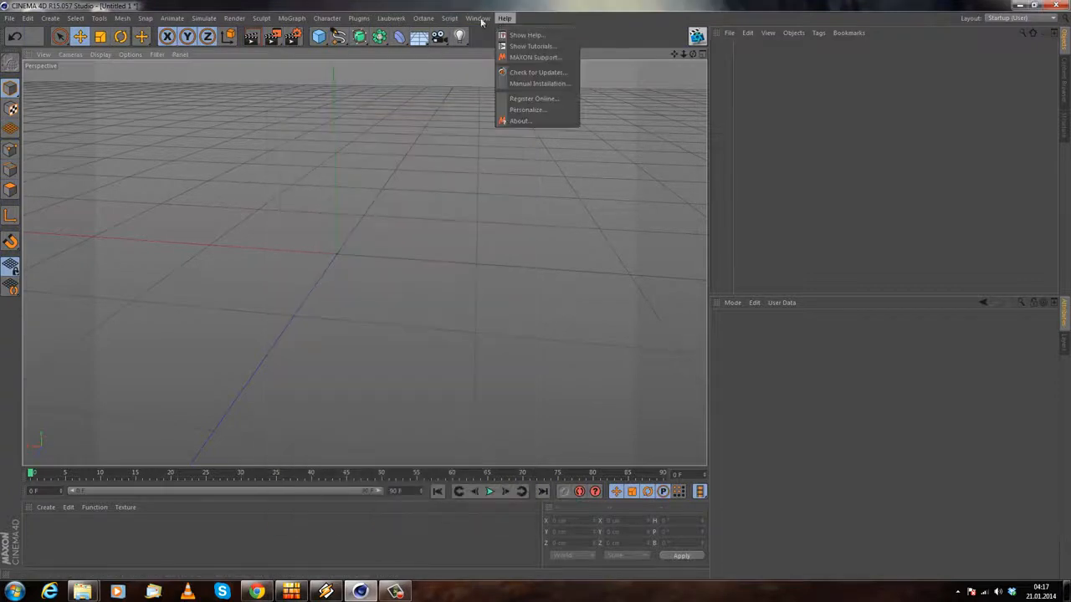
mouse_move(597, 54)
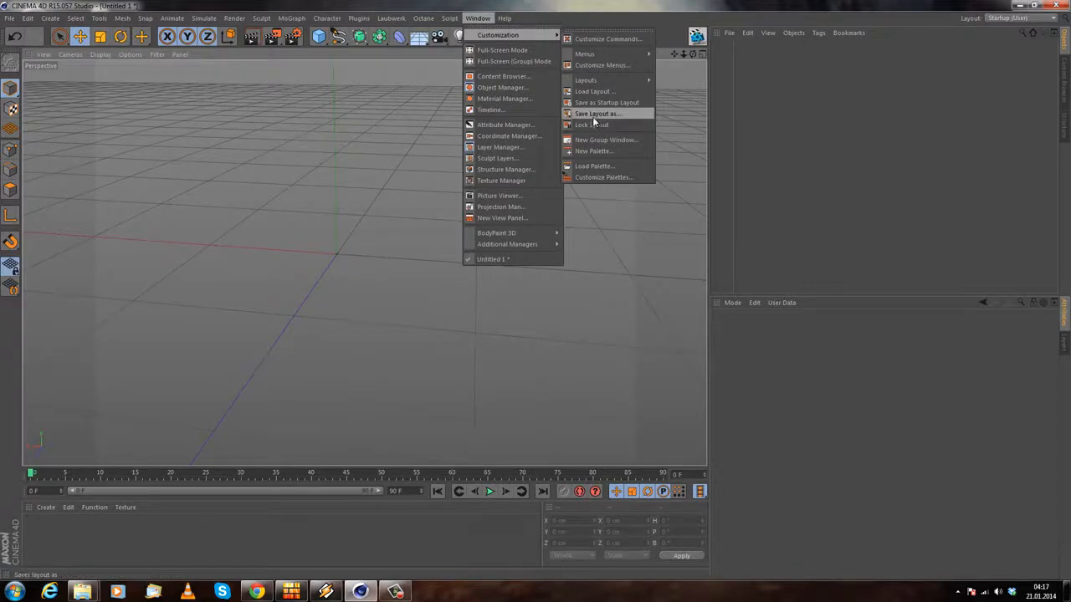
mouse_move(540, 35)
left_click(639, 103)
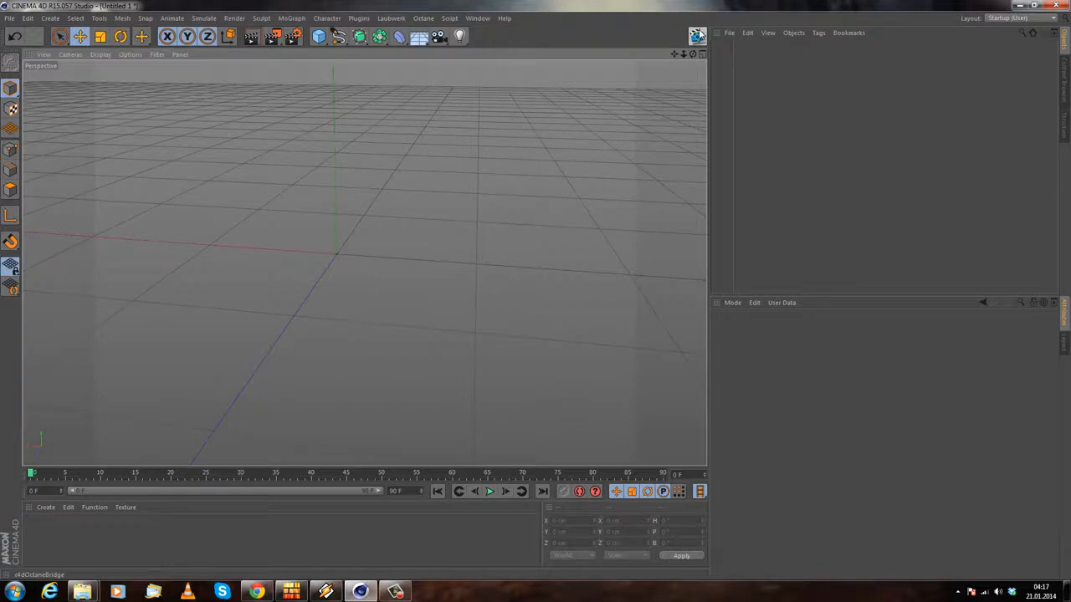
left_click_drag(293, 226, 469, 216, "alt")
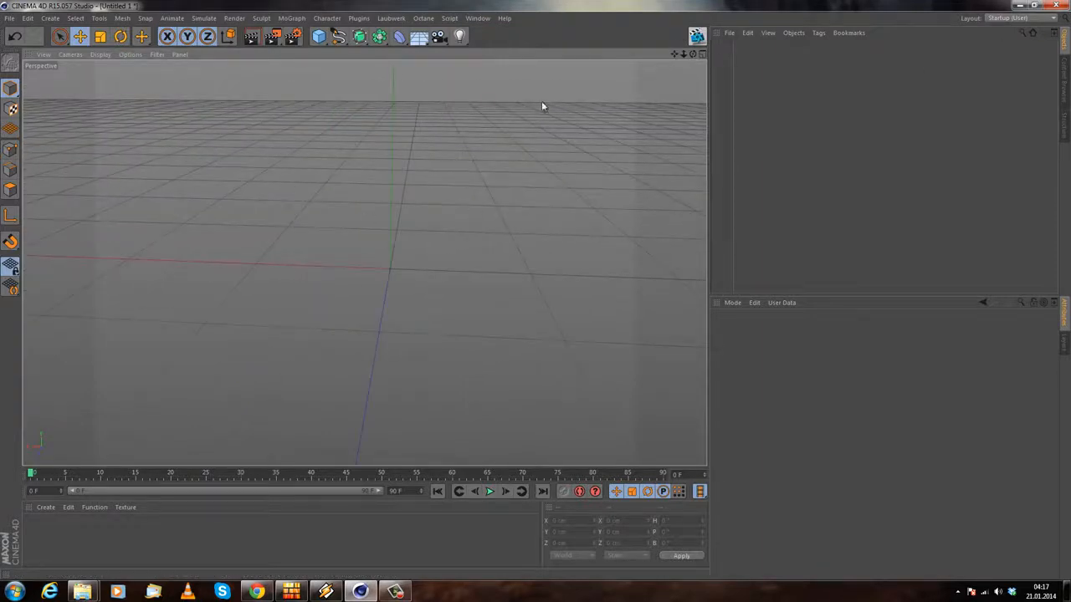
left_click_drag(400, 291, 318, 265, "alt")
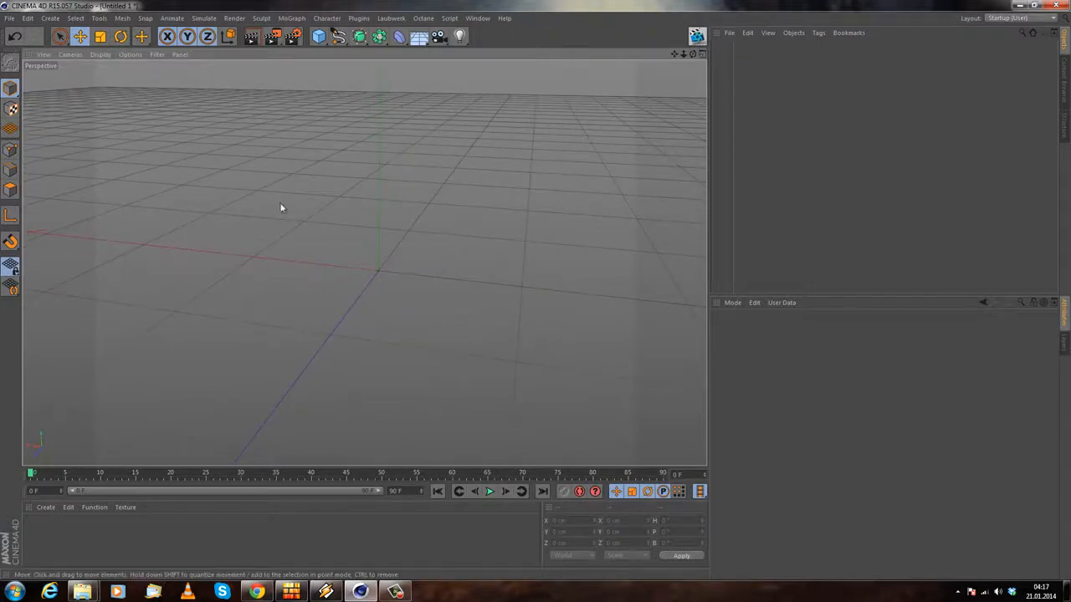
left_click_drag(413, 287, 359, 301, "alt")
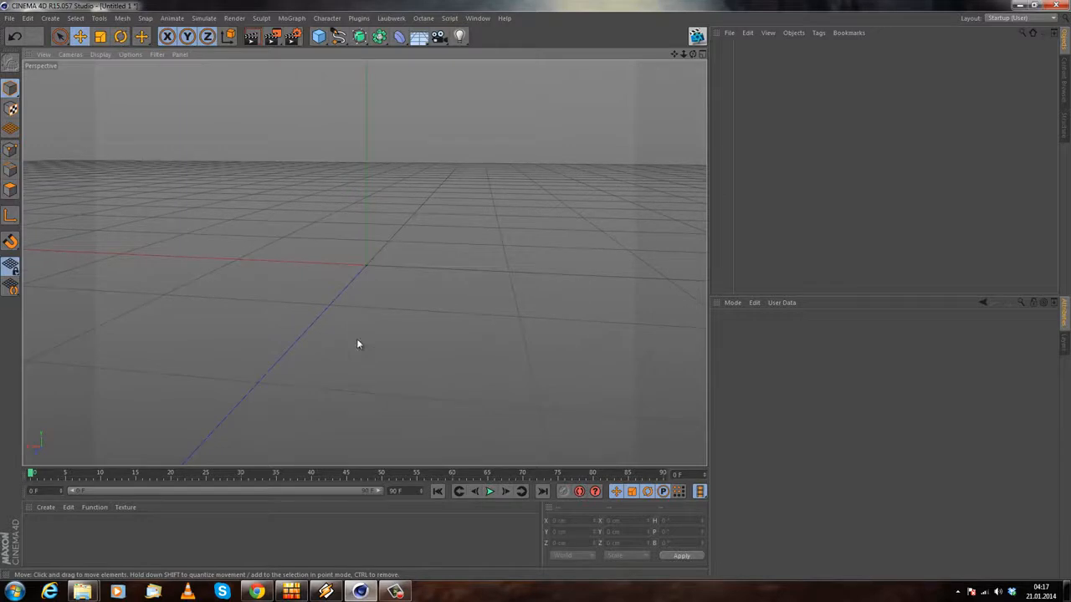
Step: Add a 200 cm cube to the scene and raise it to about 112 cm on the Y axis
left_click_drag(317, 37, 421, 50)
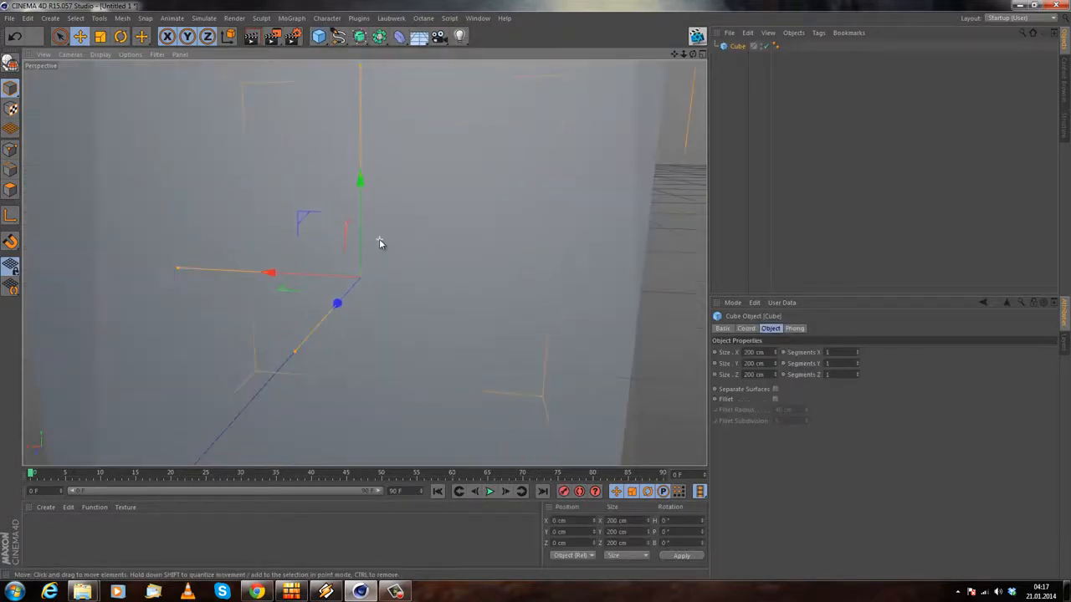
scroll(379, 242, "down", 5)
left_click_drag(368, 163, 365, 80)
left_click_drag(487, 194, 387, 215, "alt")
middle_click_drag(386, 215, 384, 266, "alt")
left_click_drag(285, 311, 323, 304, "alt")
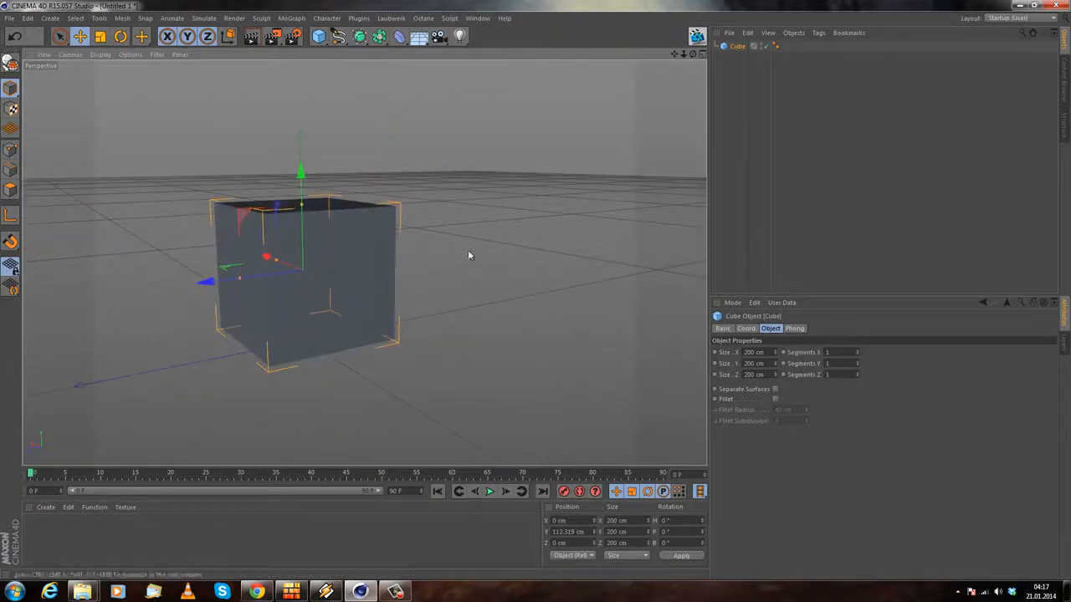
middle_click_drag(469, 255, 551, 255, "alt")
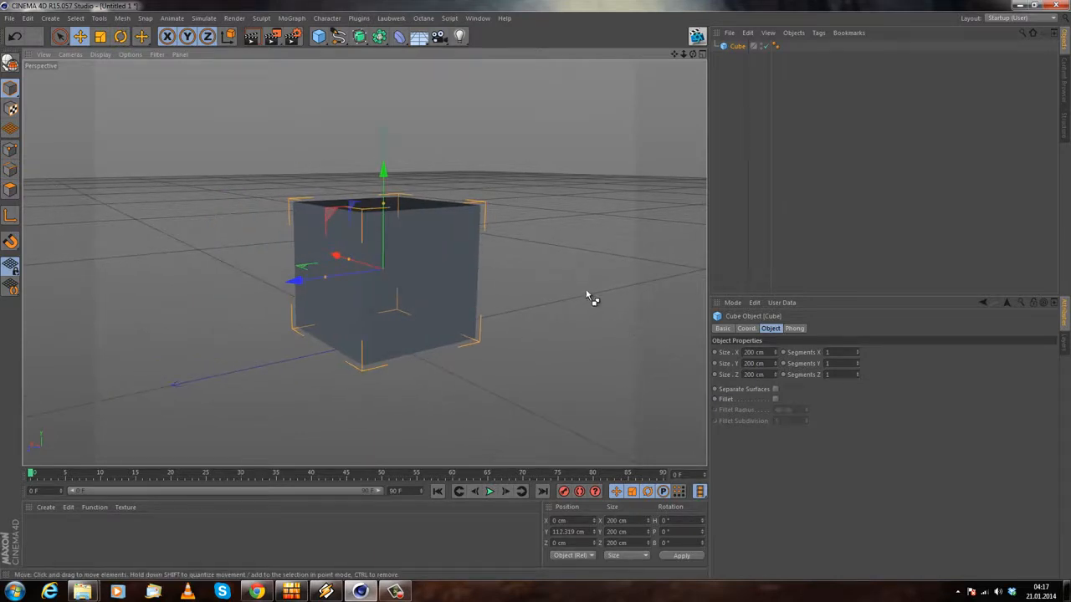
Step: Open the project settings to check the project scale and its unit
key("ctrl+d")
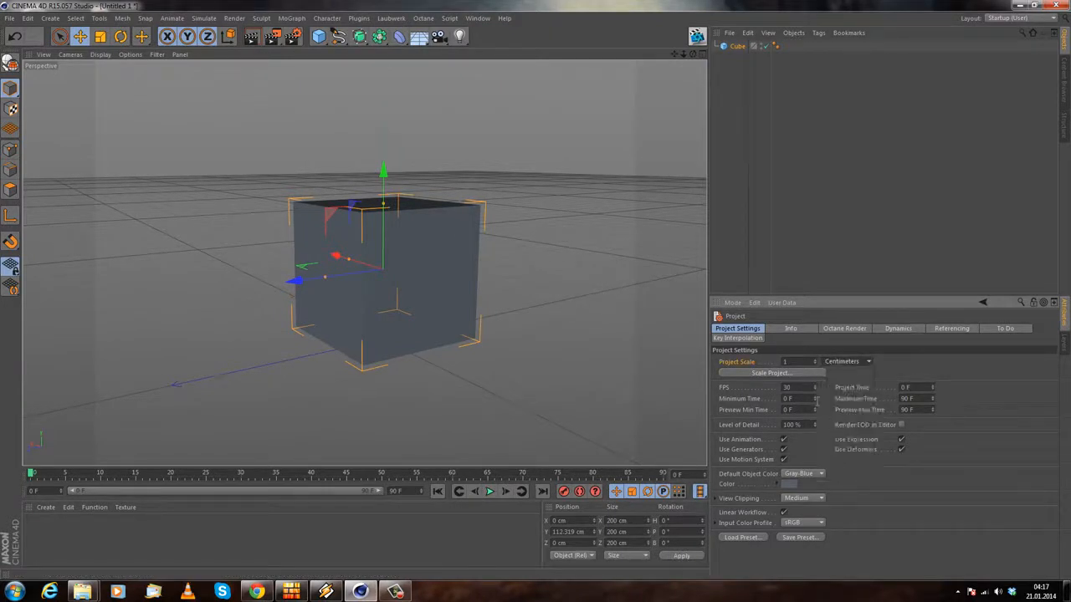
left_click_drag(132, 303, 175, 280, "alt")
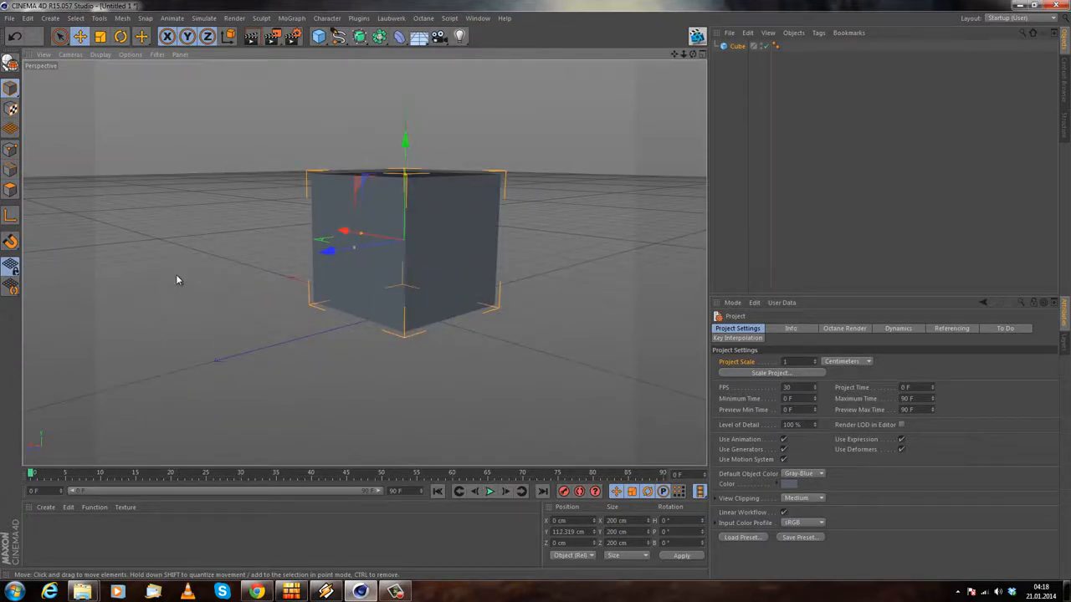
Step: Open the Octane Live Viewer and arrange the Octane Render window above the Live Viewer window
left_click(696, 36)
left_click_drag(423, 189, 352, 167)
left_click_drag(569, 222, 557, 108)
left_click_drag(247, 164, 298, 168)
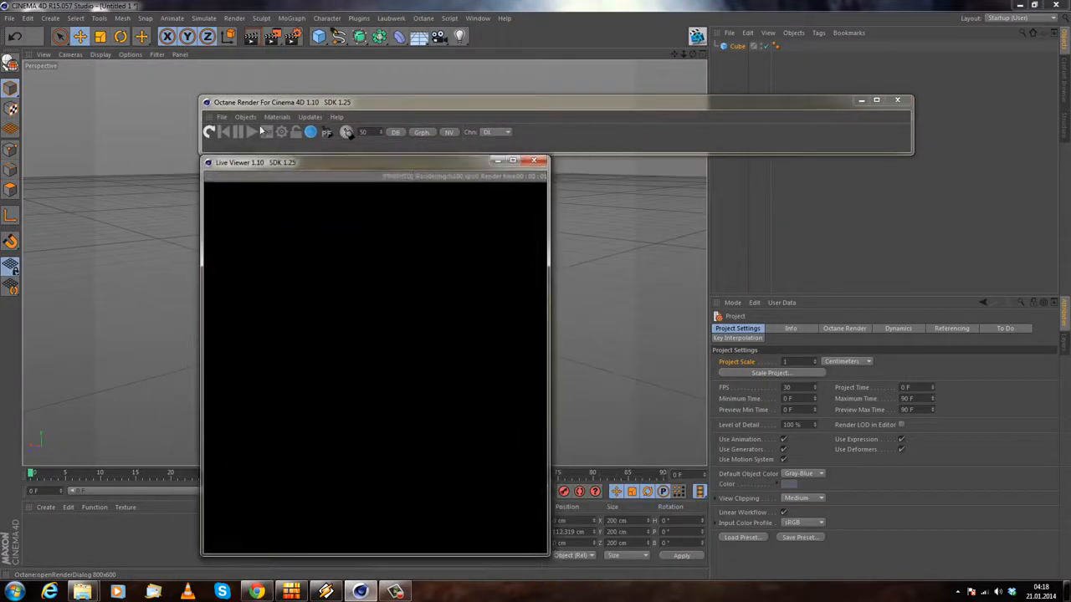
left_click(335, 118)
left_click_drag(126, 174, 118, 153, "alt")
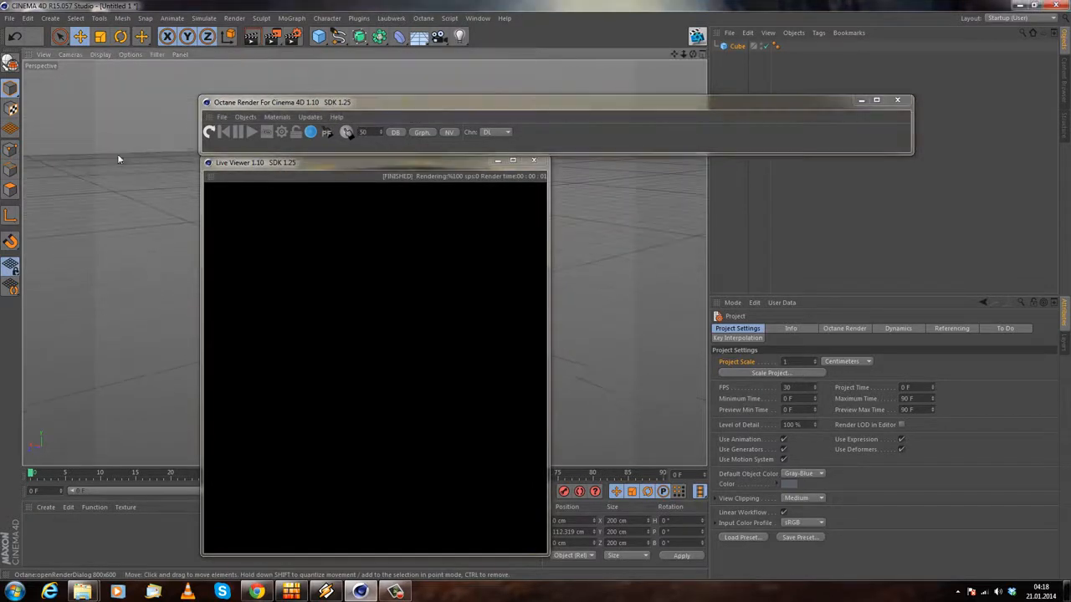
left_click(306, 107)
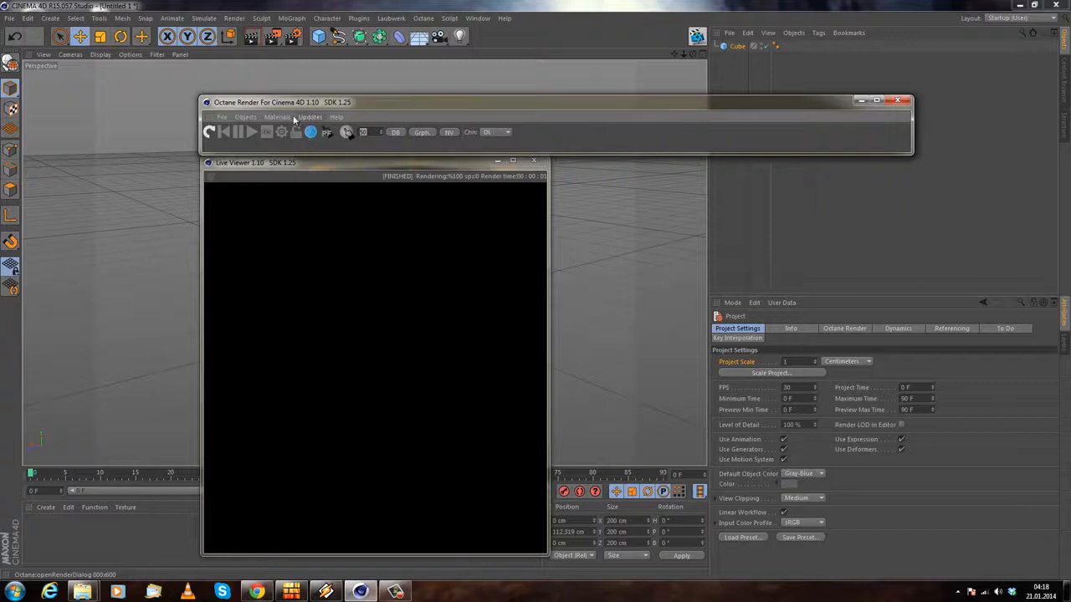
mouse_move(313, 107)
left_mouse_down()
mouse_move(323, 114)
mouse_move(314, 104)
left_mouse_up()
left_click_drag(229, 166, 225, 161)
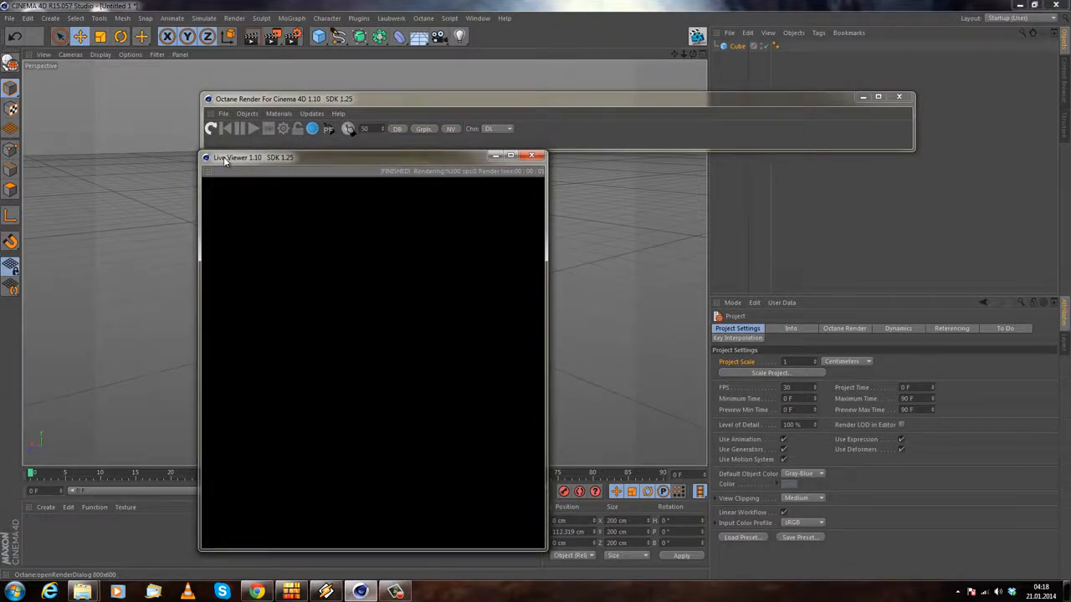
mouse_move(315, 102)
left_mouse_down()
mouse_move(292, 99)
mouse_move(309, 98)
left_mouse_up()
left_click(236, 163)
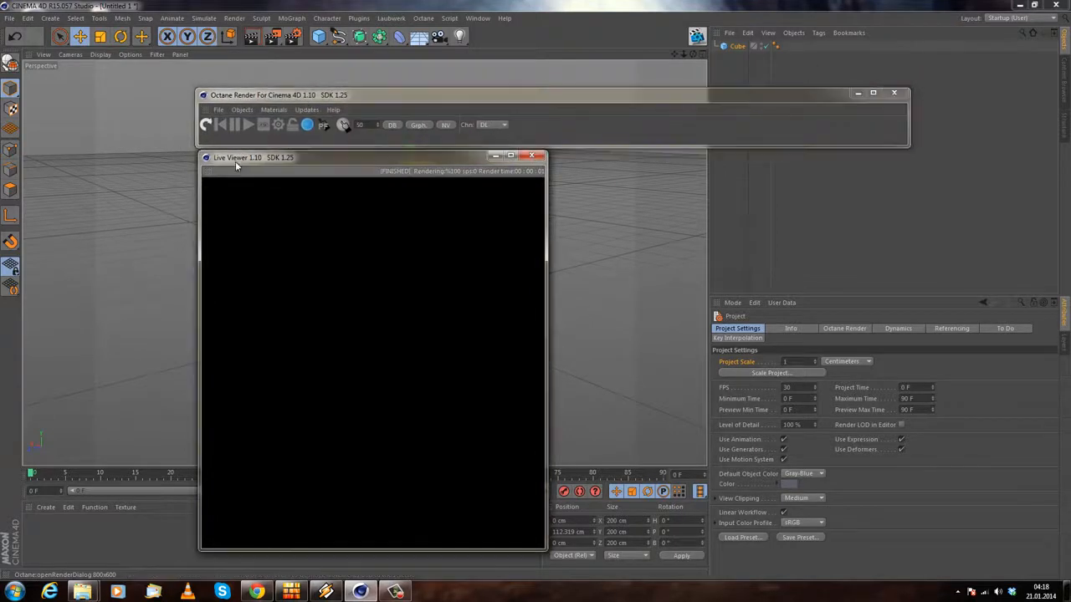
left_click_drag(219, 157, 224, 161)
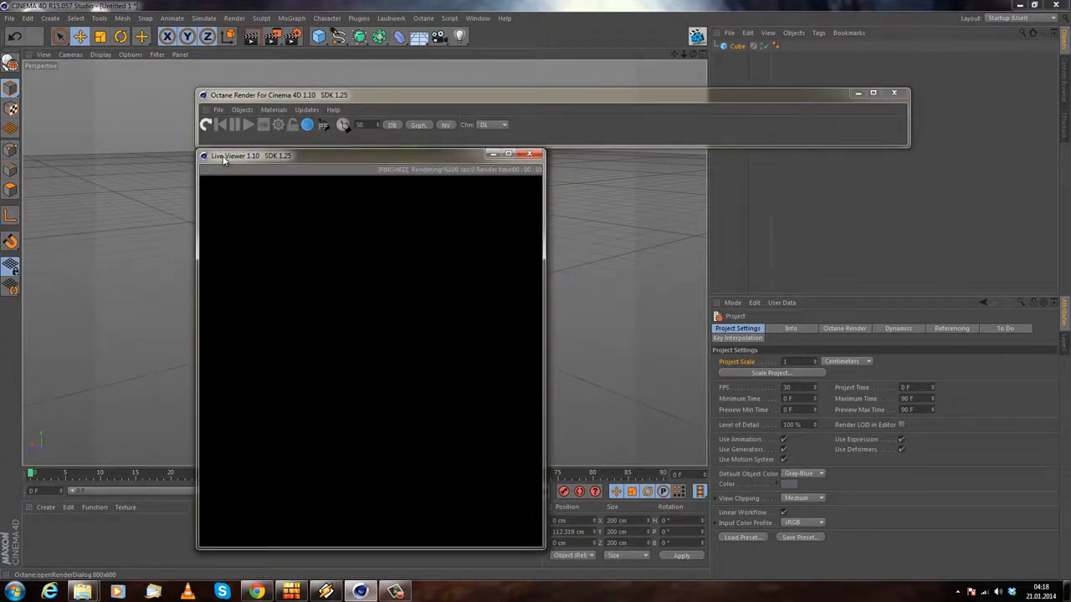
left_click(281, 101)
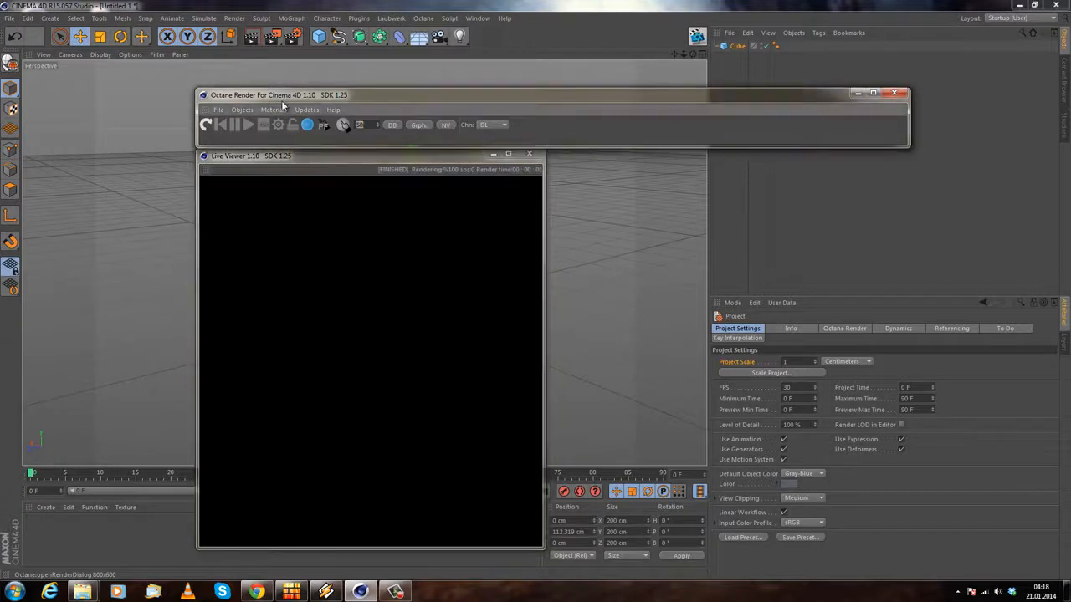
left_click_drag(282, 100, 279, 103)
Step: Dock the Live Viewer beside the perspective viewport and the Octane Render window above both, shrinking it to a narrow strip
left_click_drag(211, 180, 26, 76)
left_click_drag(203, 112, 205, 114)
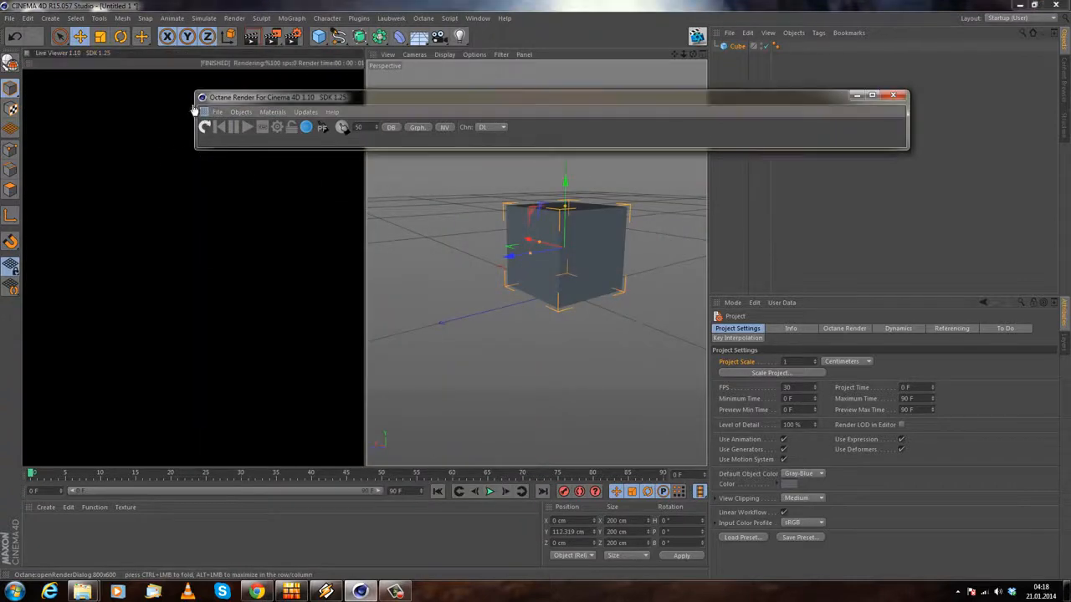
left_click_drag(49, 52, 48, 52)
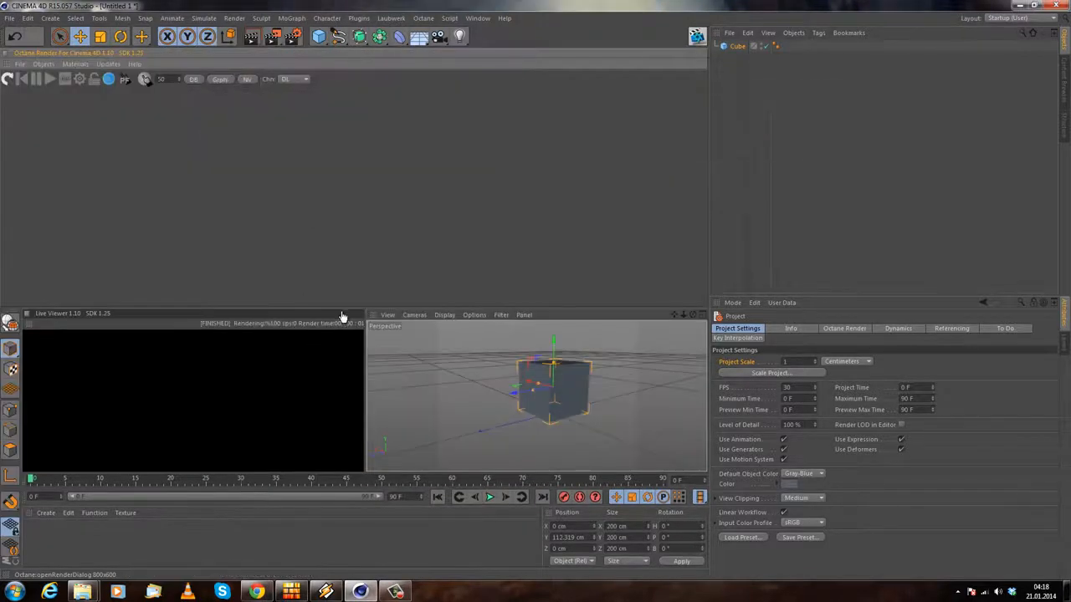
left_click_drag(348, 310, 330, 94)
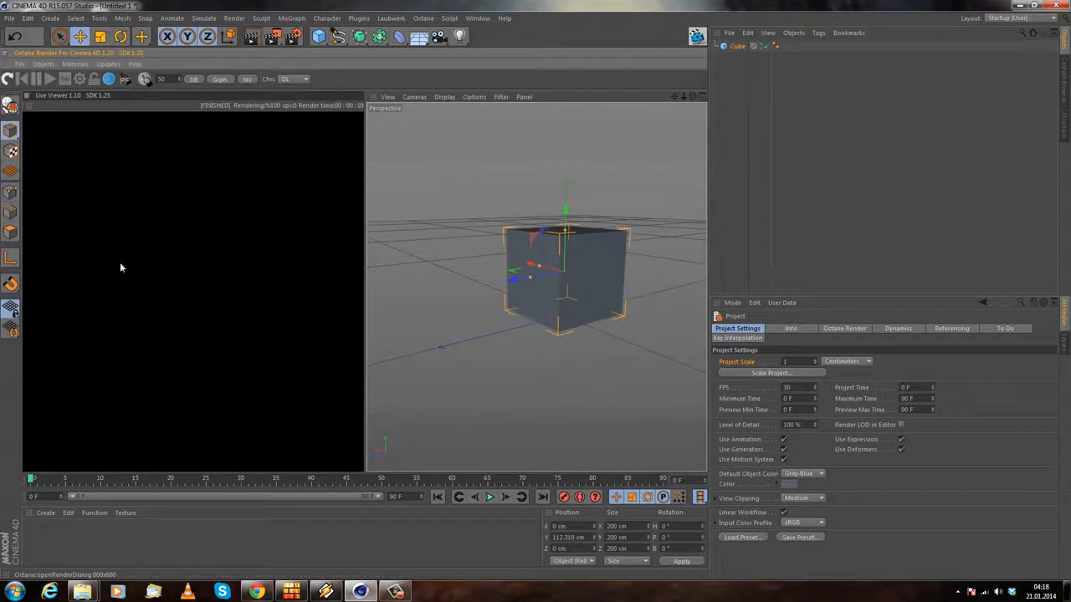
Step: Create a new Octane material from the C4doctane shaders
left_click_drag(578, 342, 502, 261, "alt")
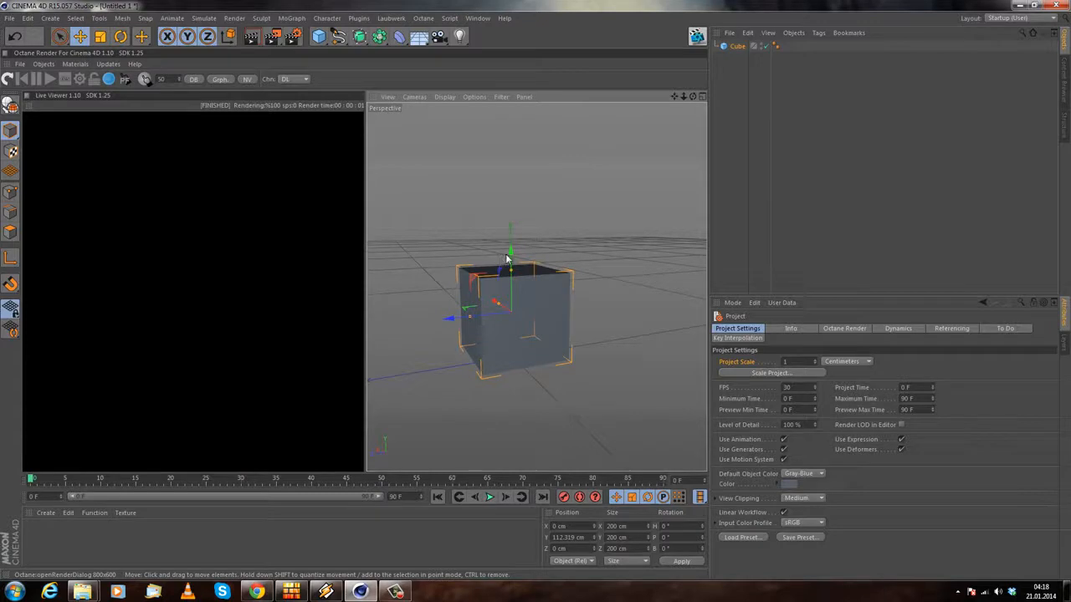
left_click_drag(496, 219, 473, 288, "alt")
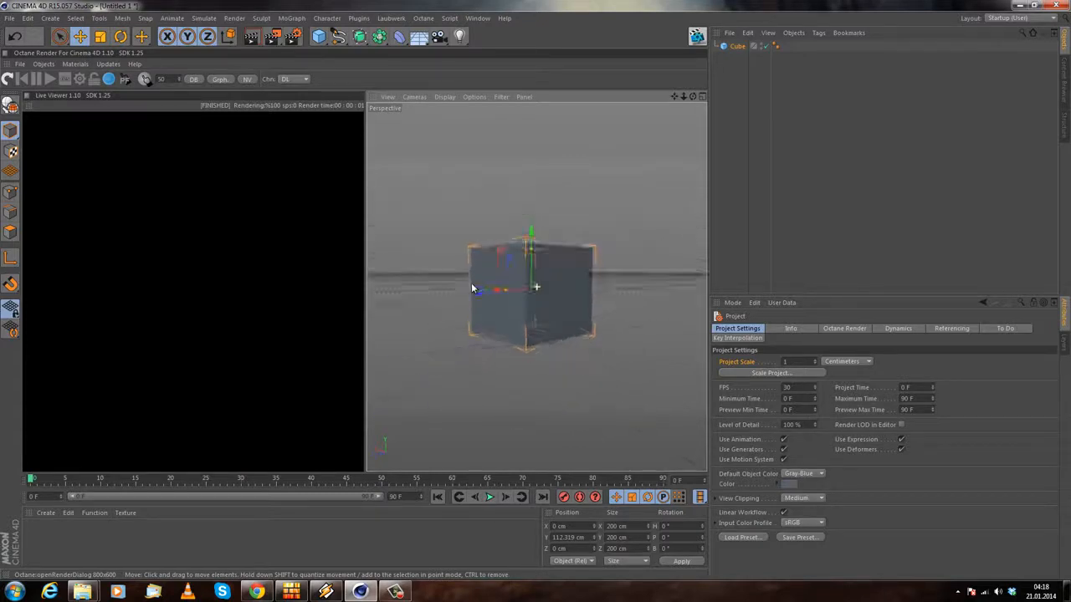
left_click(46, 513)
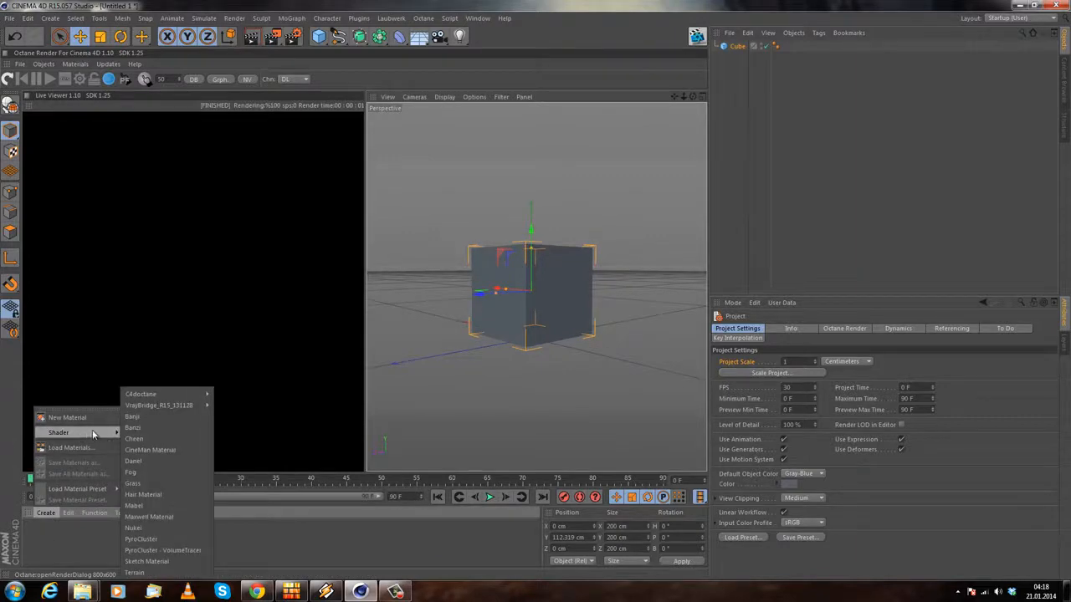
mouse_move(113, 433)
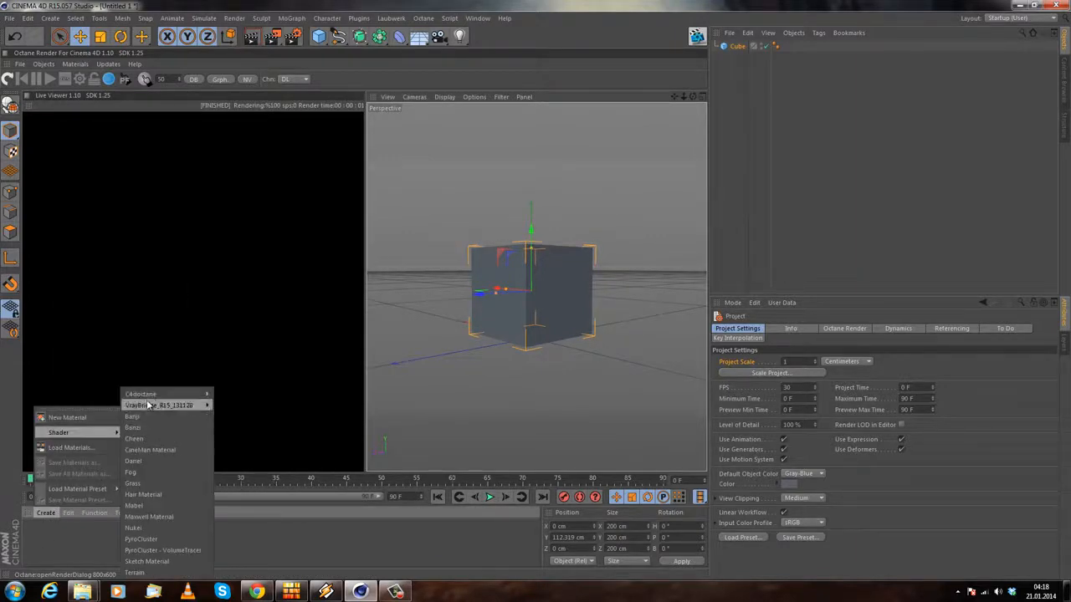
mouse_move(167, 394)
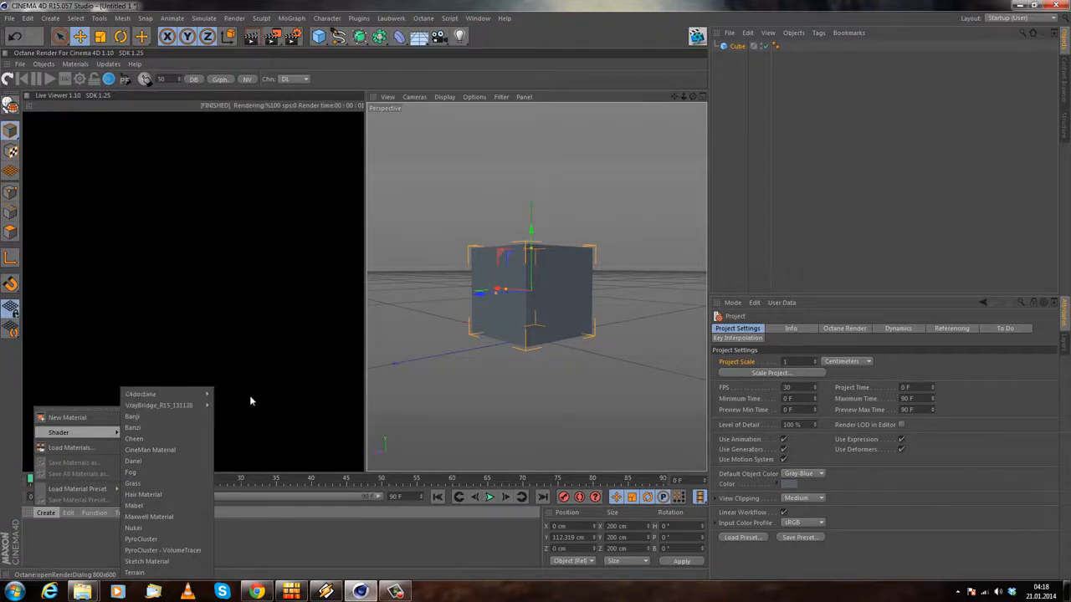
left_click(245, 393)
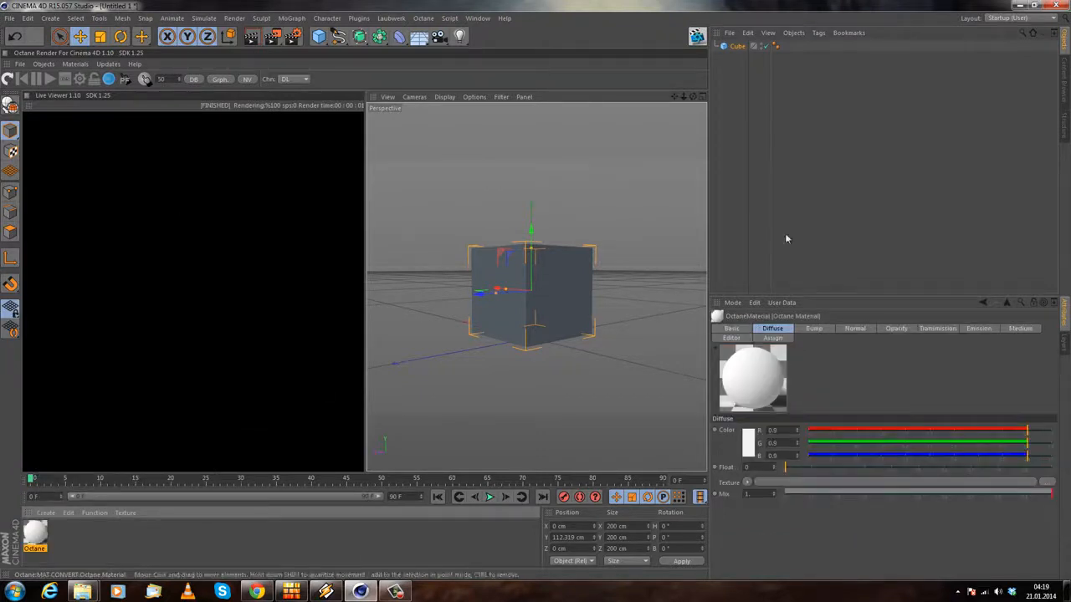
Step: Open the new Octane material for editing and move its editor window away from the Live Viewer
left_click_drag(624, 342, 475, 243, "alt")
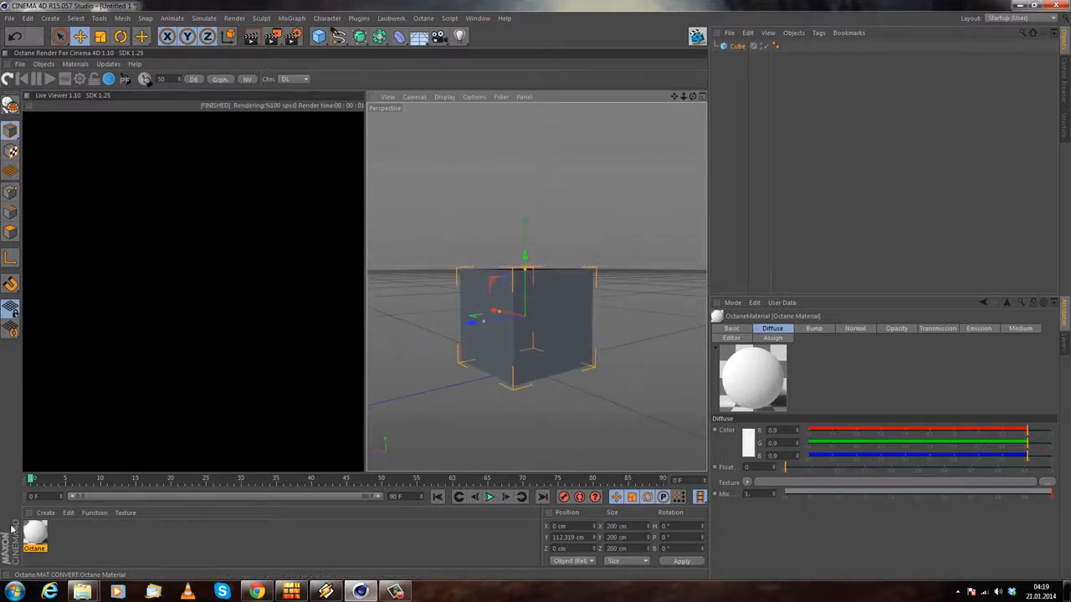
double_click(30, 535)
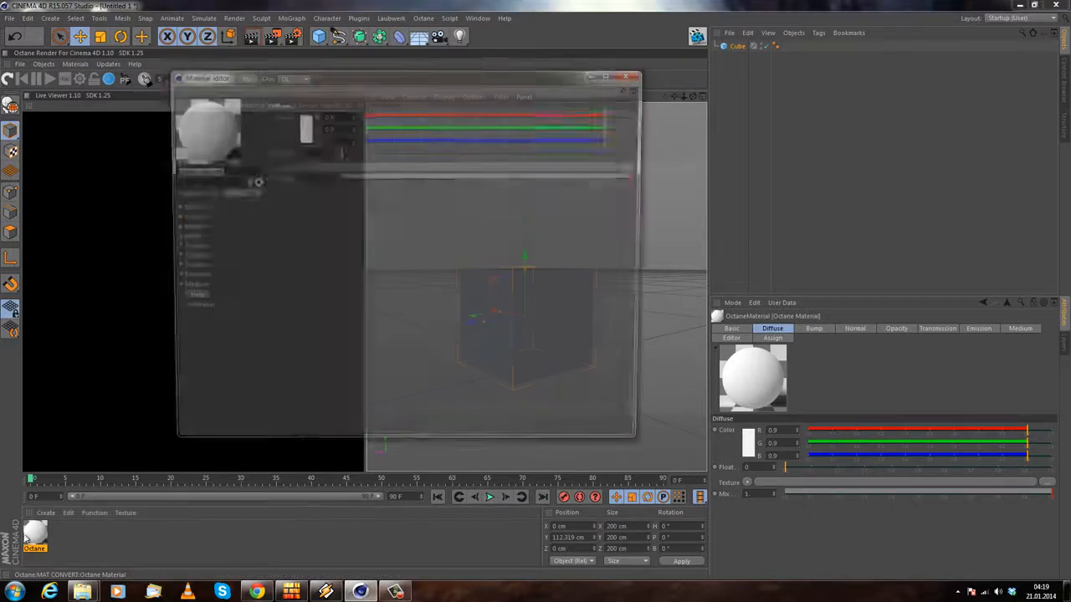
left_click_drag(303, 81, 724, 117)
left_click(625, 250)
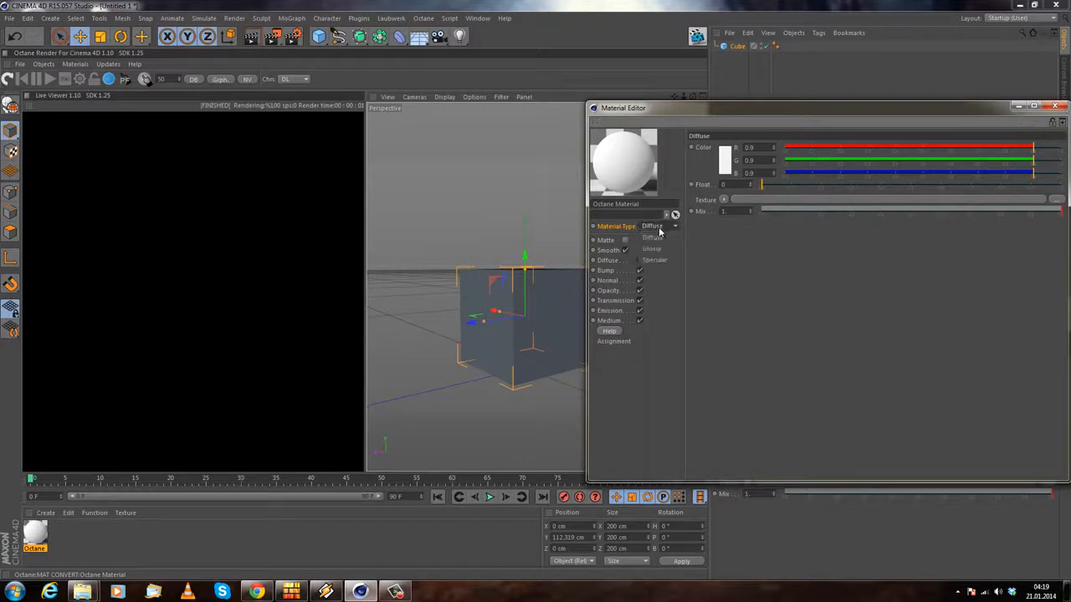
Step: Try the Glossy and Specular types on the Octane material, then return it to Glossy
left_click(654, 225)
left_click(654, 249)
left_click(659, 228)
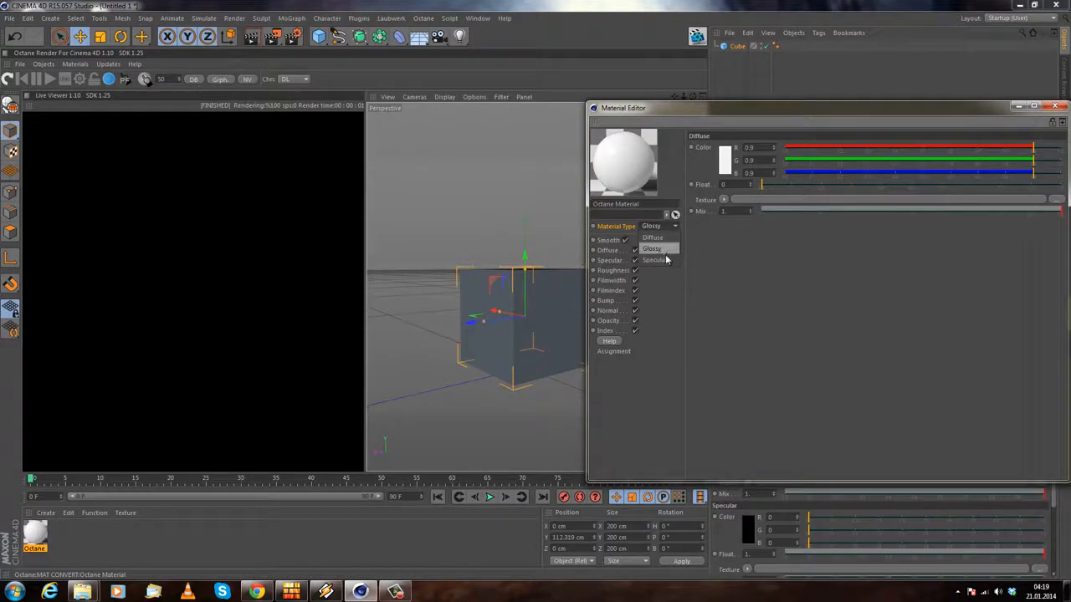
left_click(656, 260)
left_click_drag(670, 114, 649, 136)
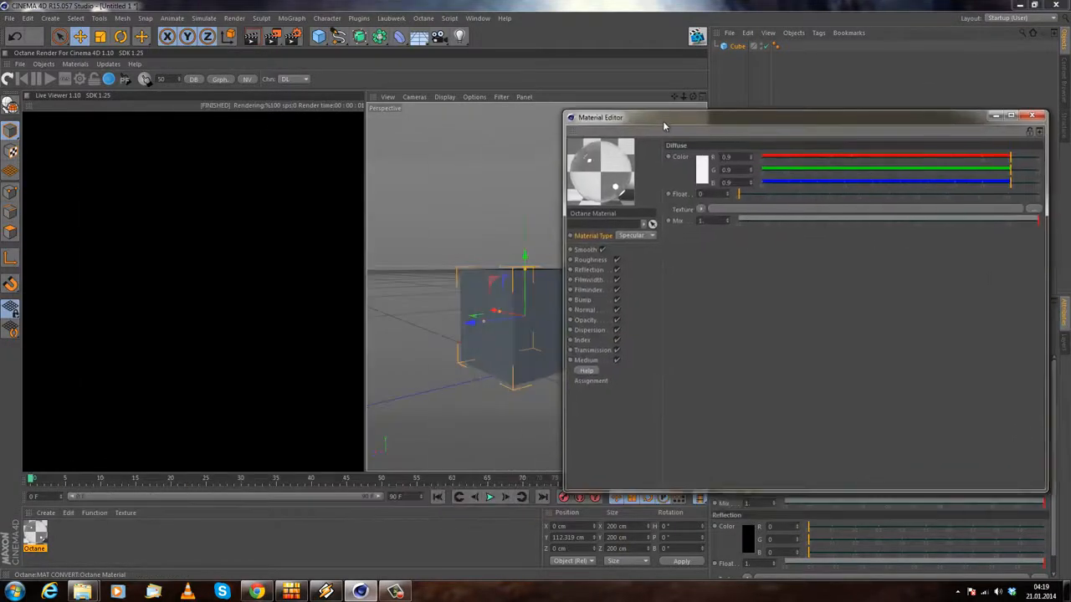
left_click(651, 236)
left_click(637, 244)
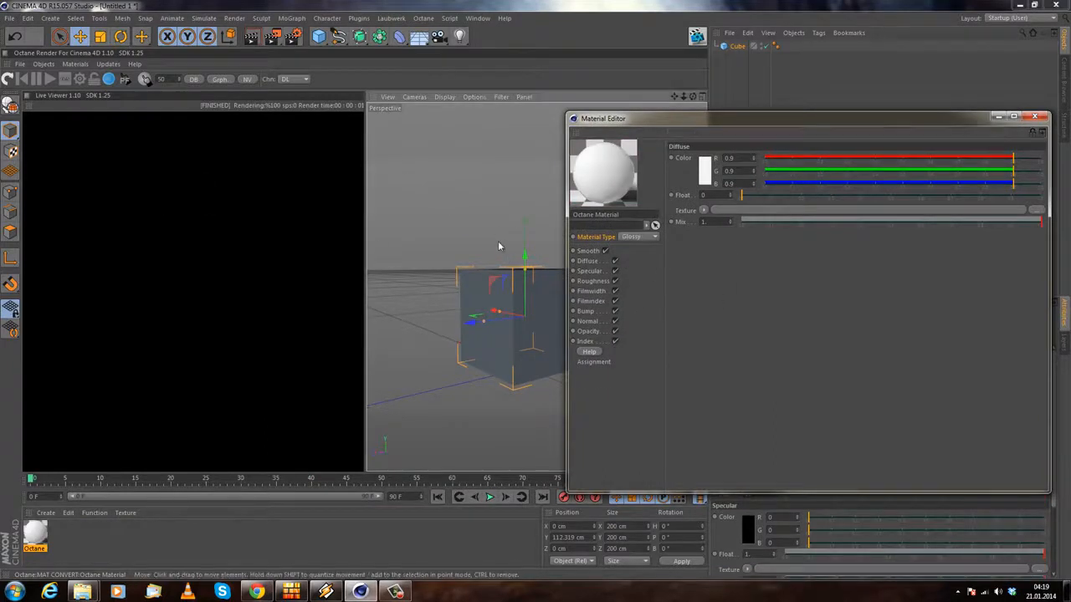
Step: Switch the Octane material's type to Diffuse
left_click_drag(491, 262, 411, 214, "alt")
left_click_drag(449, 316, 456, 357, "alt")
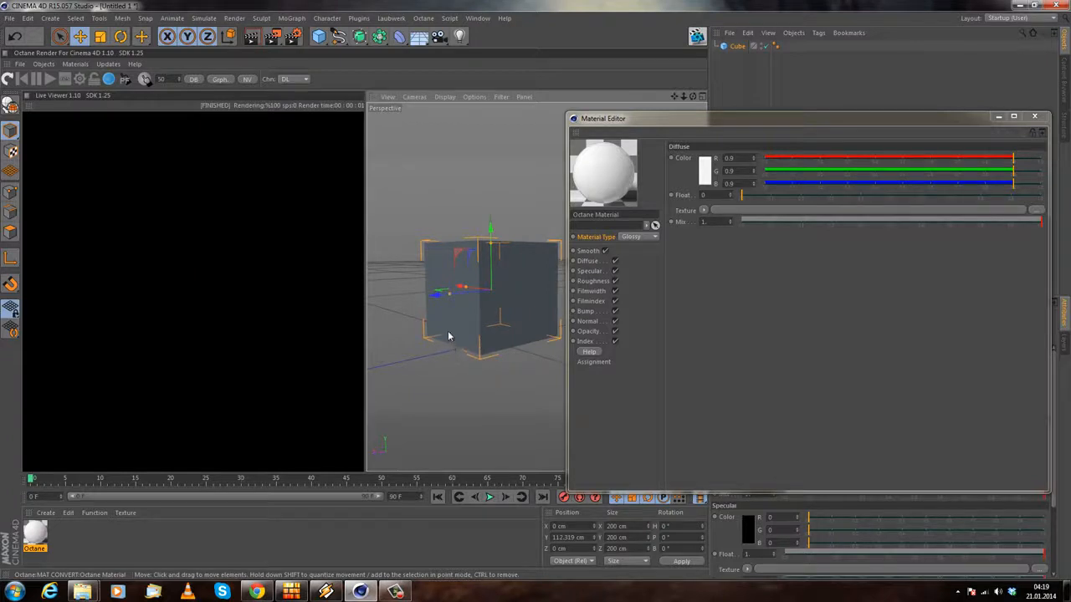
left_click_drag(477, 192, 356, 243, "alt")
middle_click_drag(410, 226, 440, 221, "alt")
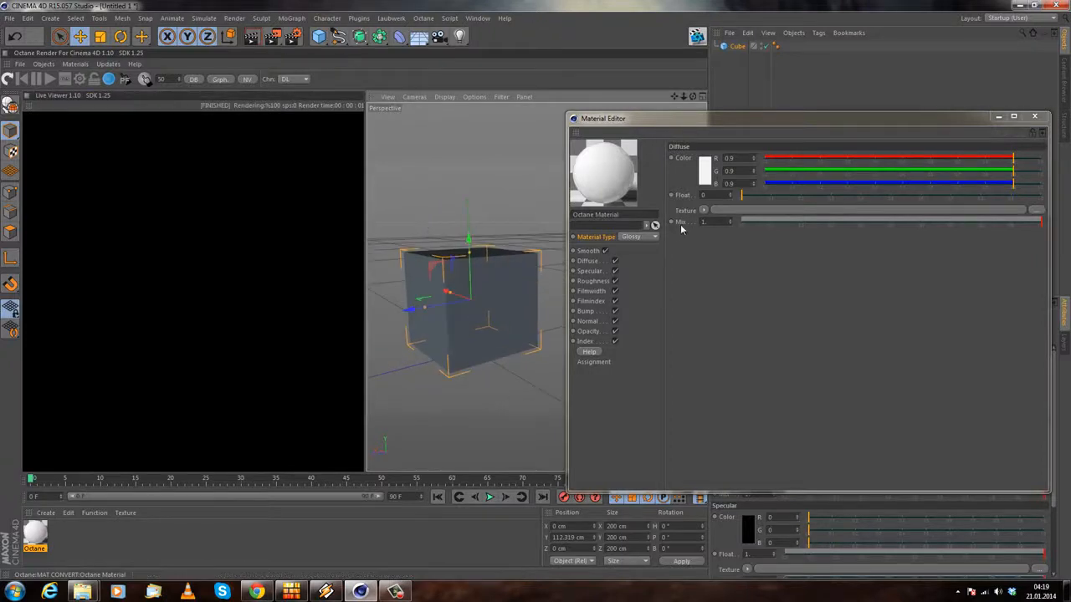
left_click(648, 237)
left_click(633, 248)
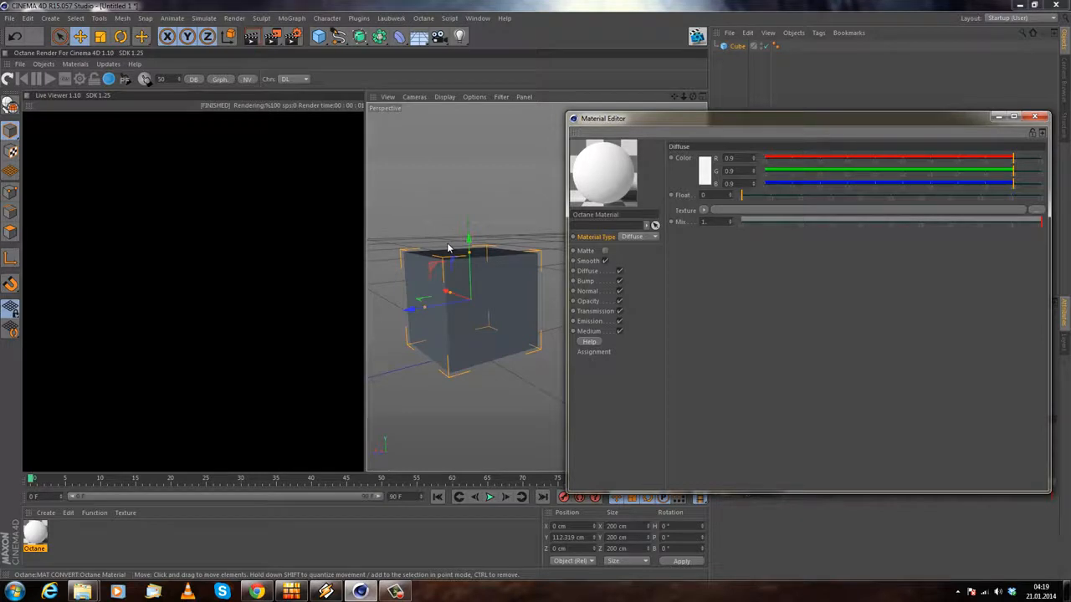
left_click_drag(425, 192, 396, 214, "alt")
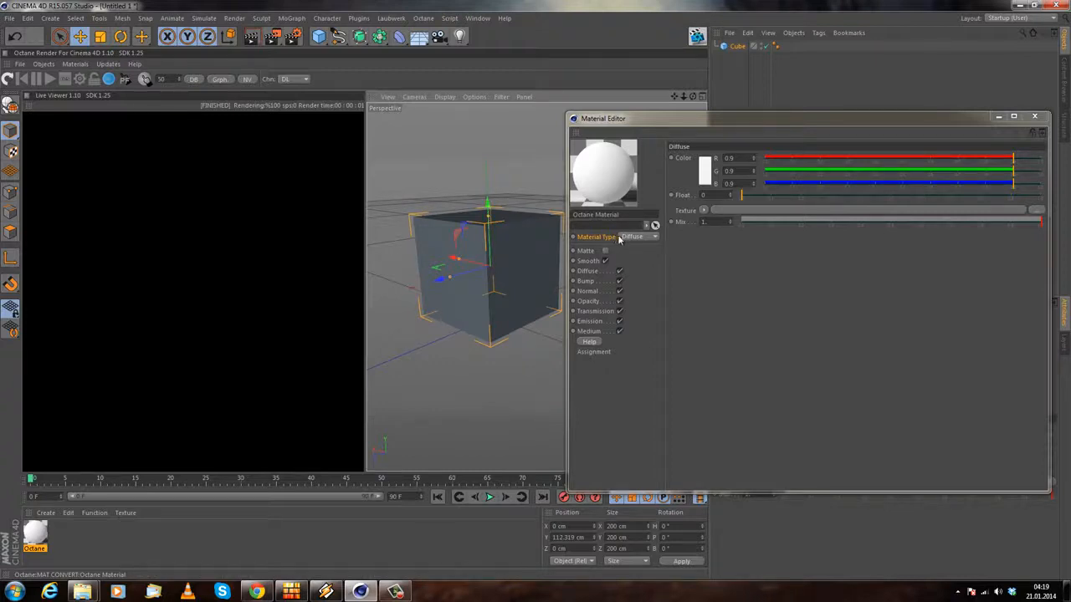
Step: Set the Octane material's type to Glossy and assign the material to the cube
left_click(462, 176)
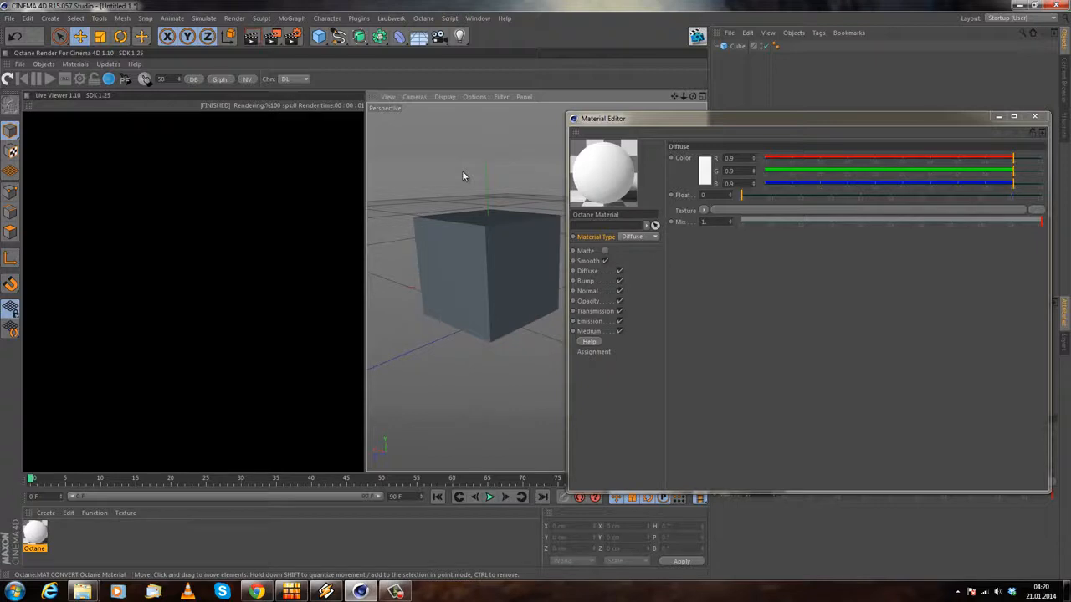
left_click_drag(453, 224, 443, 219, "alt")
left_click(649, 238)
left_click(635, 259)
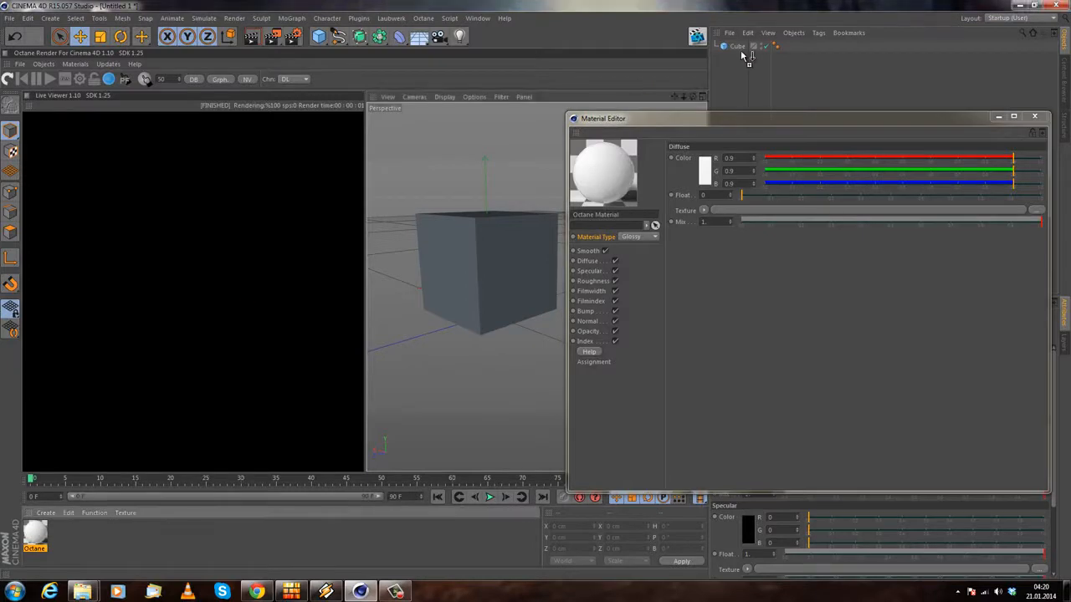
left_click_drag(739, 51, 740, 52)
Step: Set the material's diffuse colour to bright red, with R 1, G 0.01 and B 0.01
left_click(704, 169)
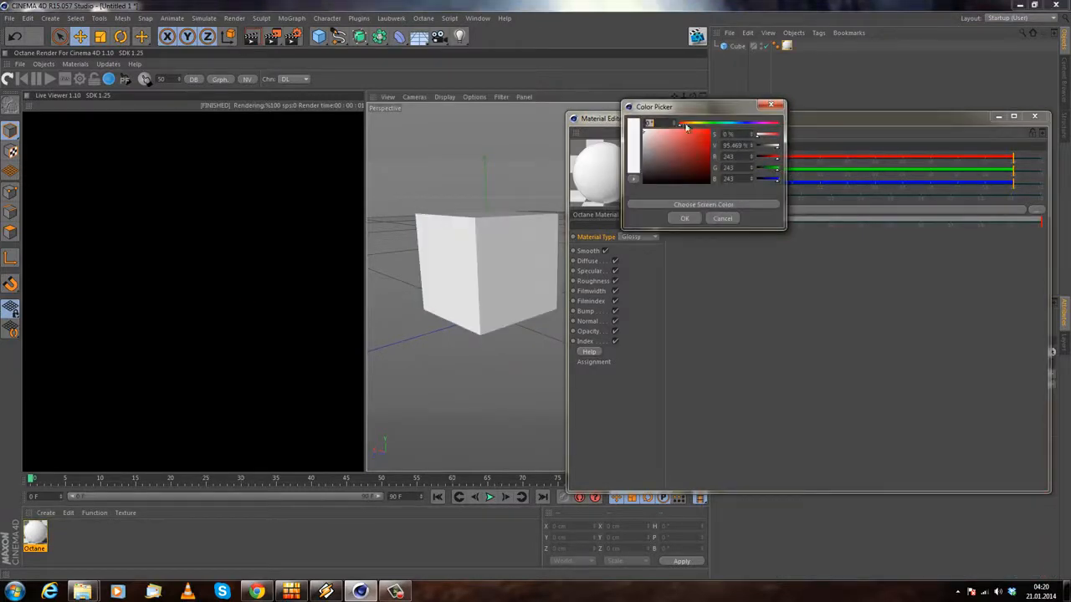
left_click_drag(703, 136, 705, 132)
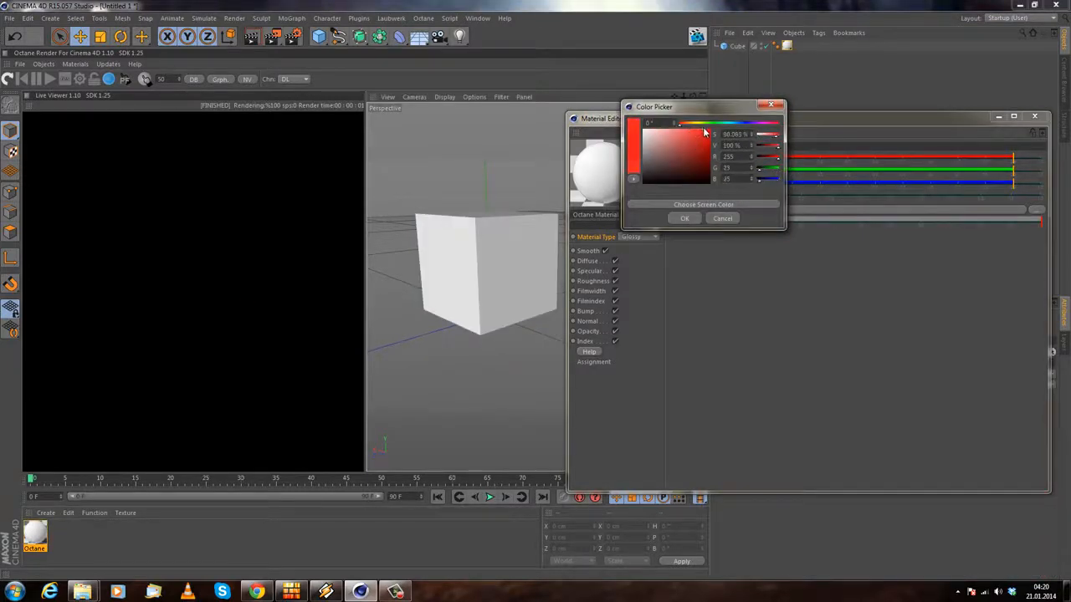
left_click(694, 219)
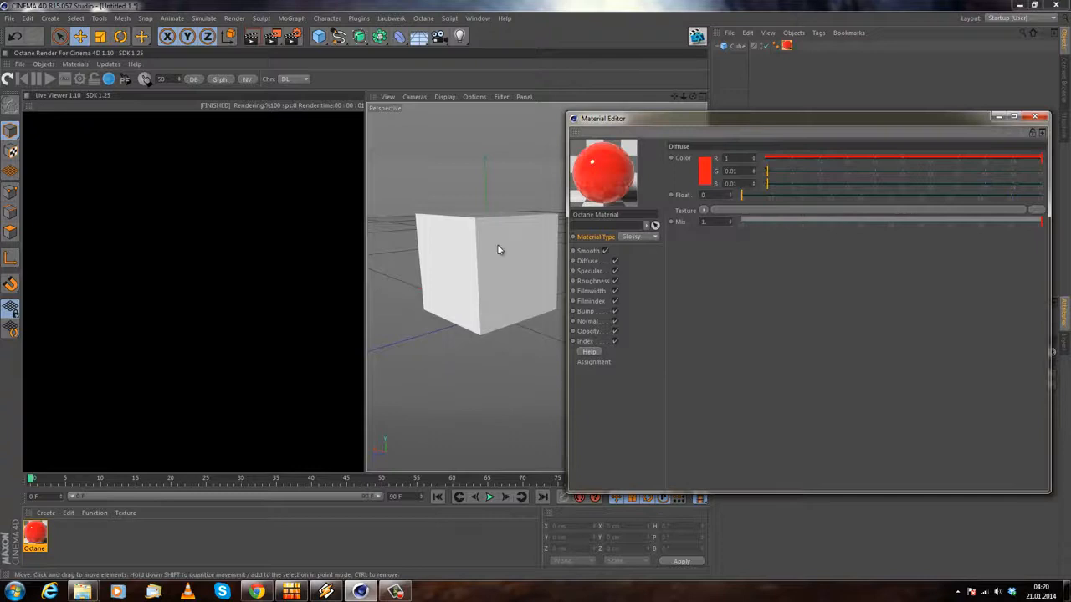
Step: Send the scene to Octane to start the live render, and check the cube from several angles
left_click(12, 80)
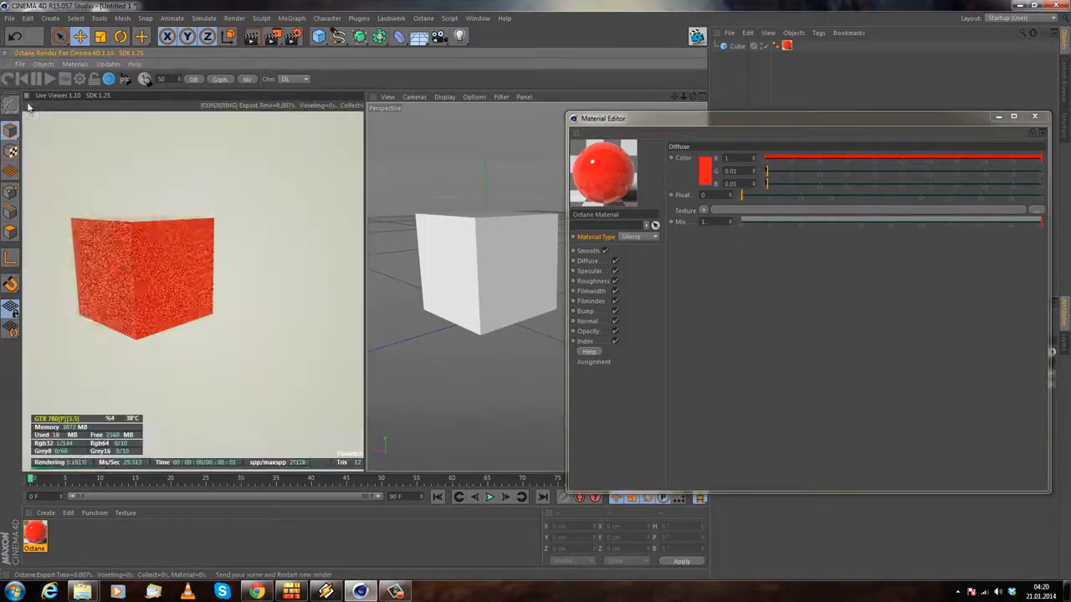
left_click_drag(438, 352, 484, 357, "alt")
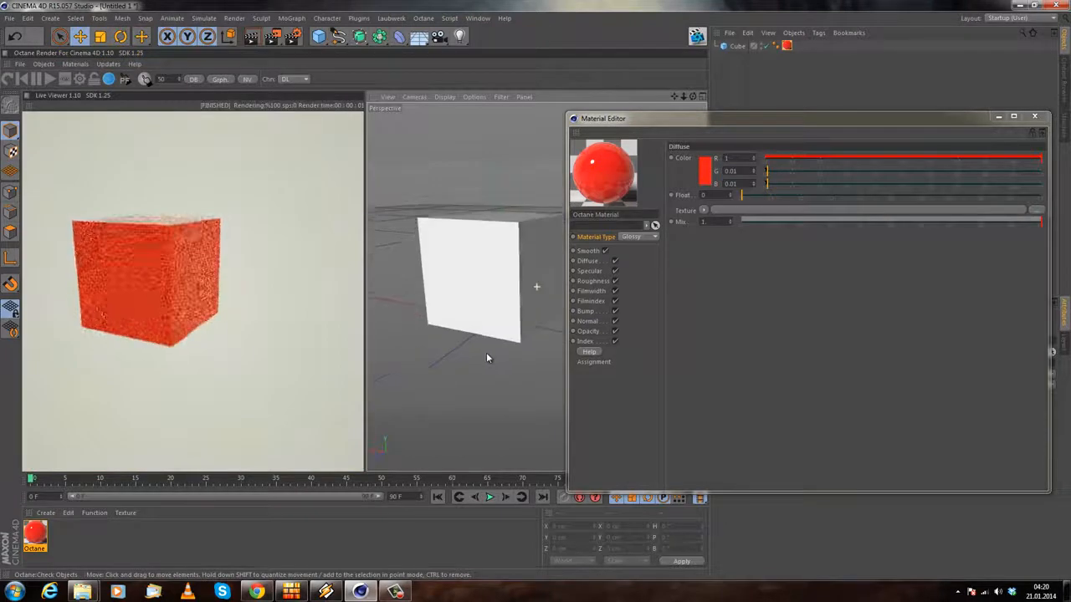
left_click_drag(445, 182, 435, 227, "alt")
left_click_drag(387, 200, 533, 281, "alt")
Step: Minimize the Material Editor and add an Octane HDRI Environment to the scene
left_click_drag(639, 121, 476, 176)
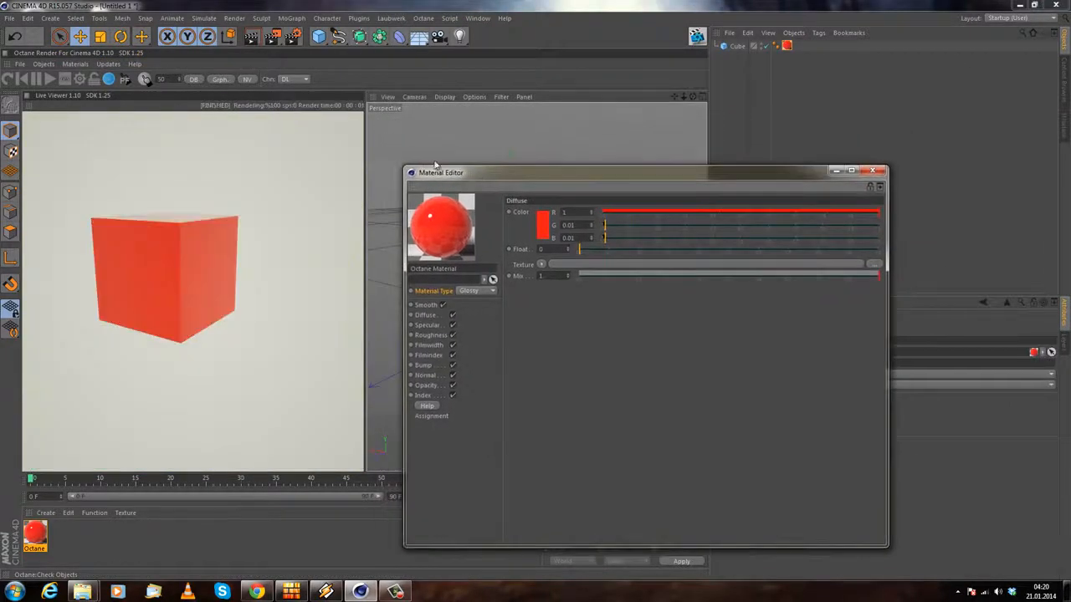
left_click(836, 171)
left_click(19, 64)
mouse_move(47, 65)
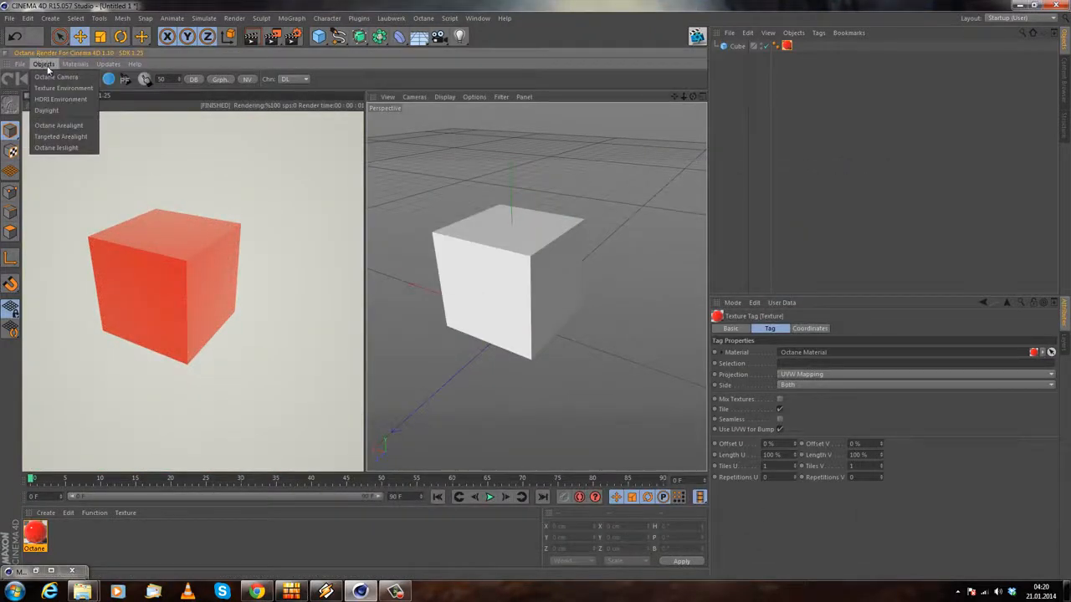
left_click(80, 101)
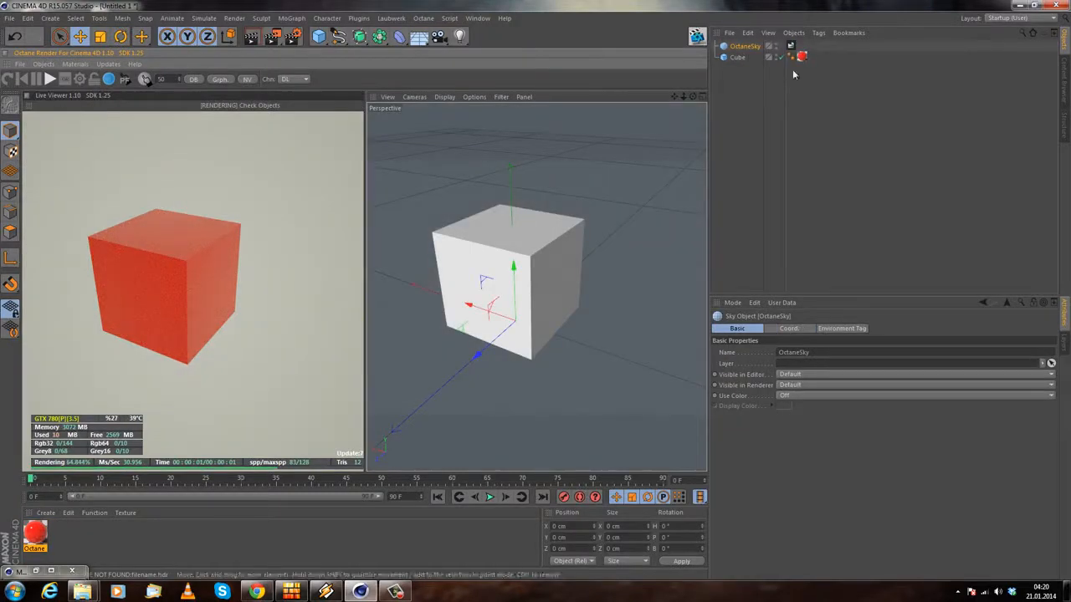
Step: Load fin4_Ref.exr from the Old_Industrial_Hall folder as the OctaneSky environment tag's image texture, without copying it to the project location
left_click(790, 46)
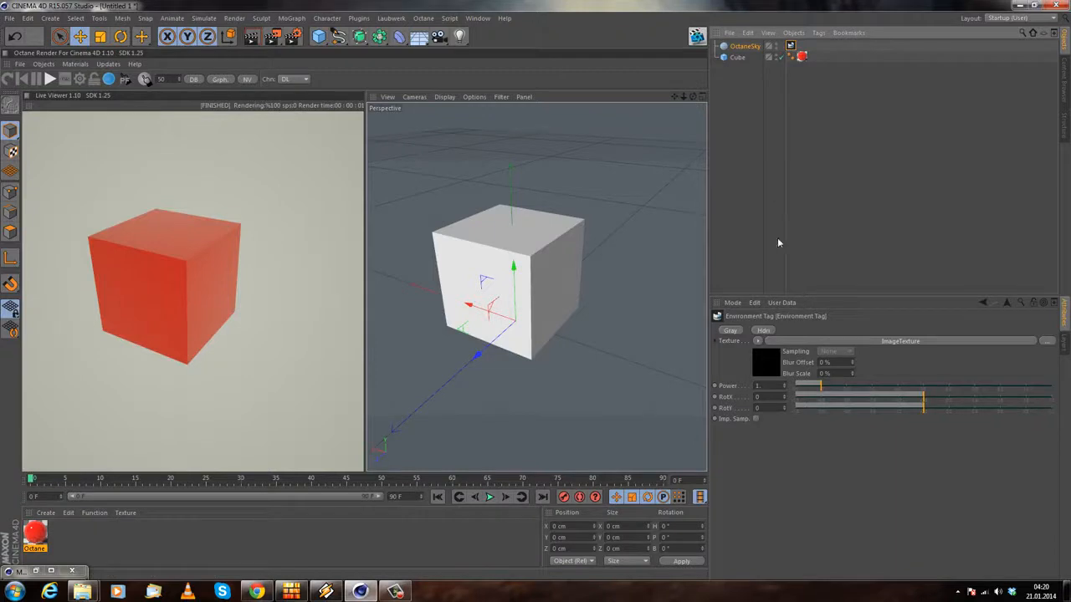
left_click(901, 342)
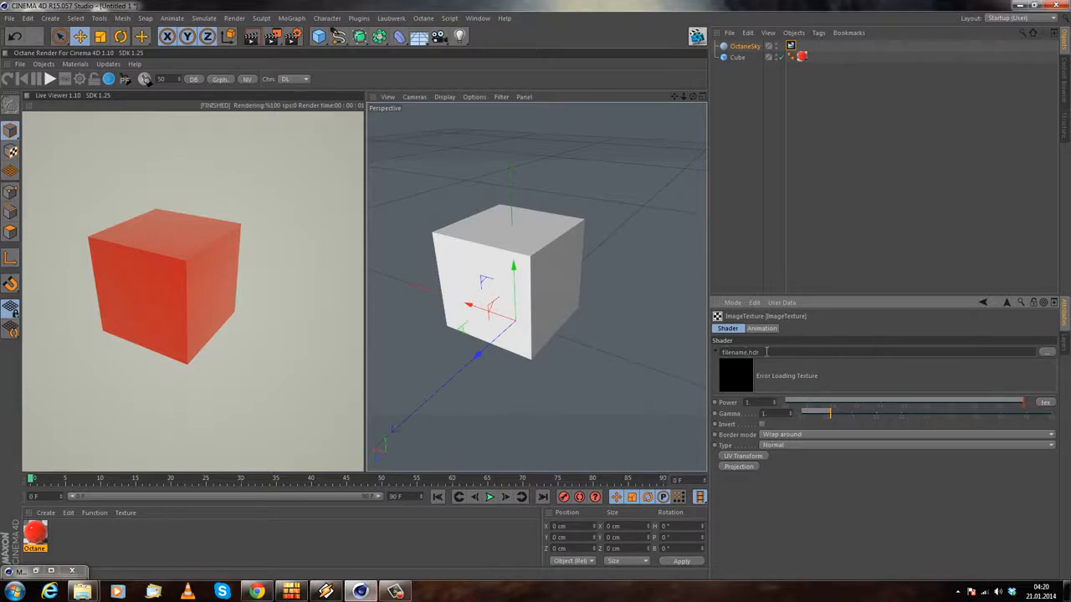
left_click(1047, 352)
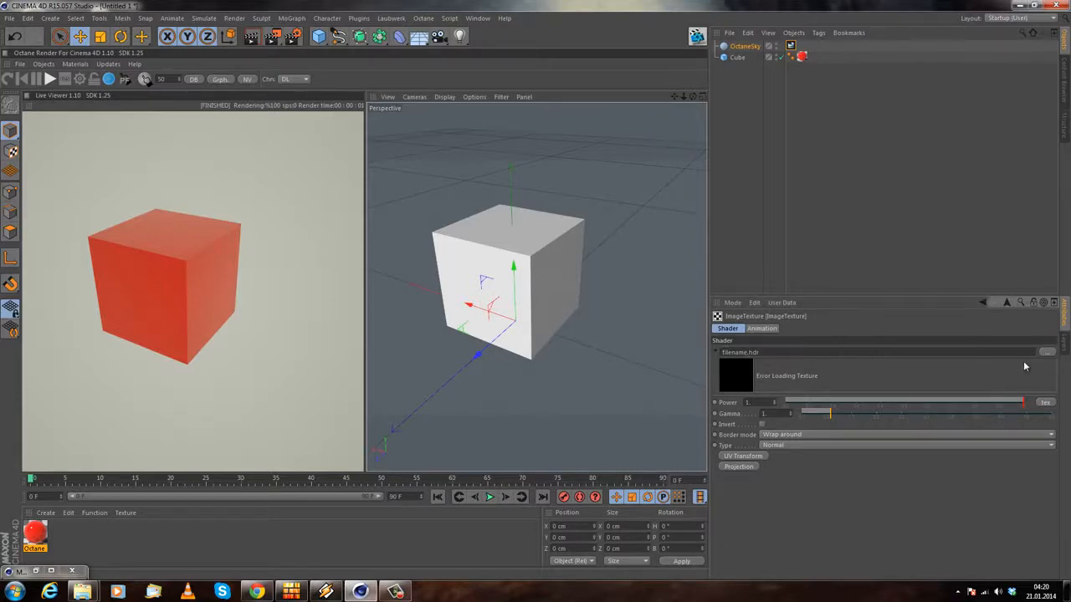
left_click(499, 107)
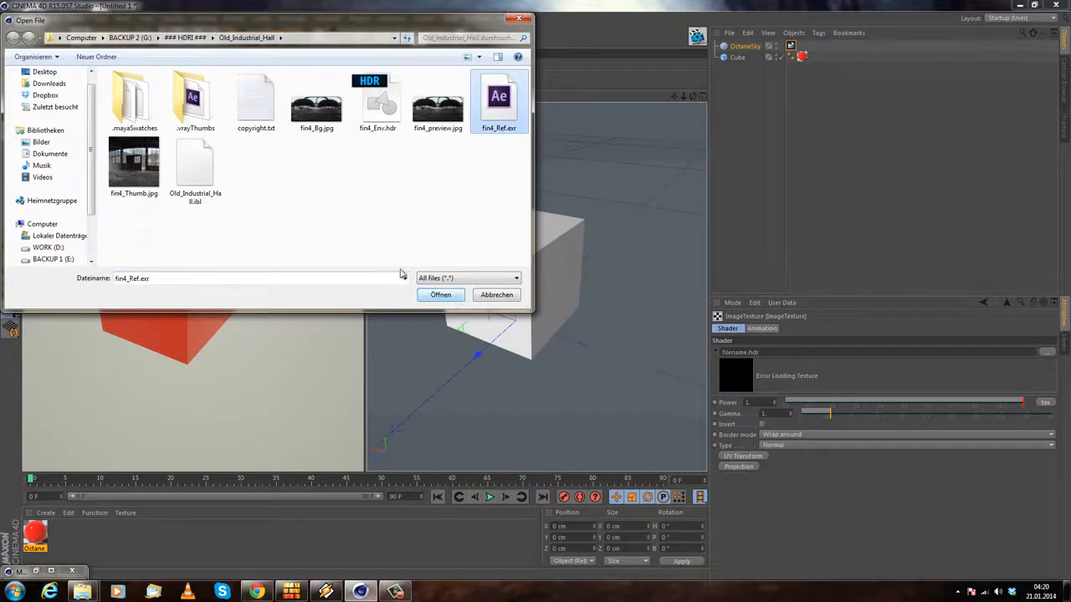
left_click(440, 294)
left_click(597, 336)
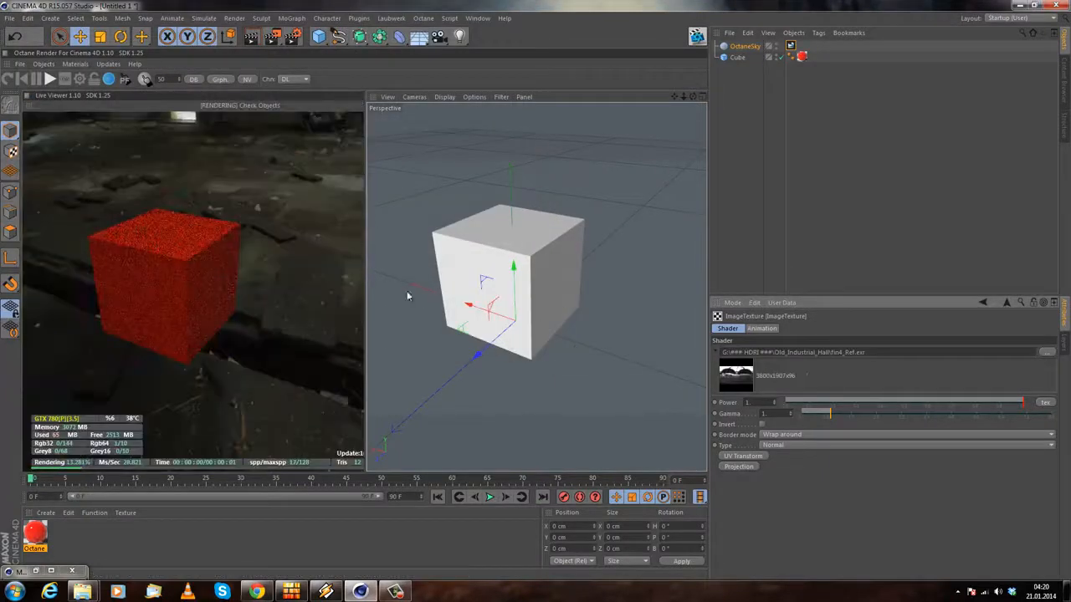
left_click_drag(424, 309, 430, 284, "alt")
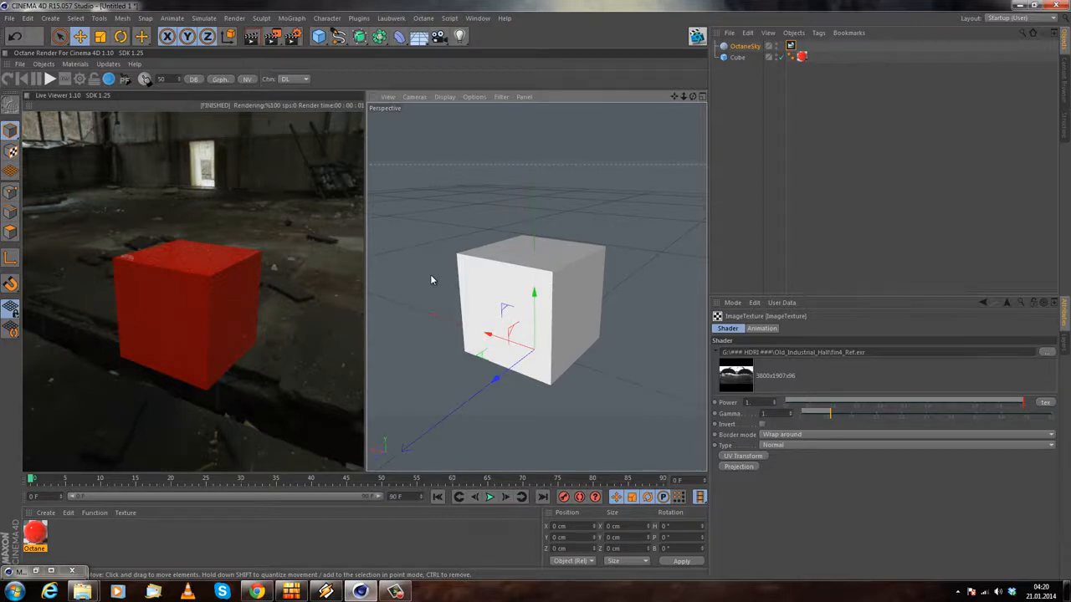
Step: Inspect the cube's HDRI reflections from closer and above, and open its Octane material for editing beside the live render
left_click_drag(430, 275, 475, 319, "alt")
right_click_drag(523, 287, 551, 284, "alt")
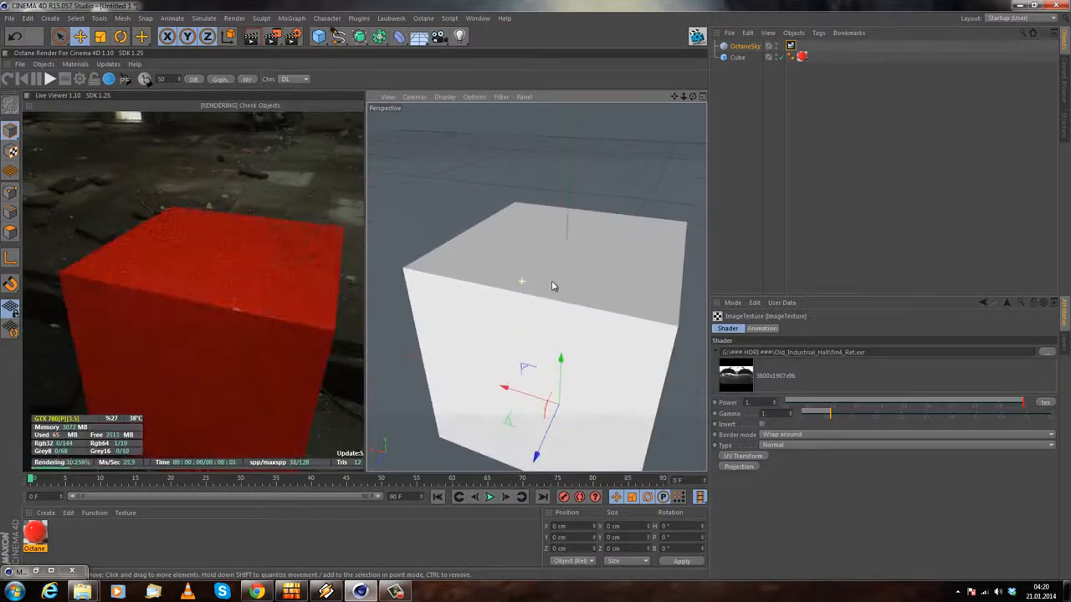
left_click_drag(525, 313, 516, 351, "alt")
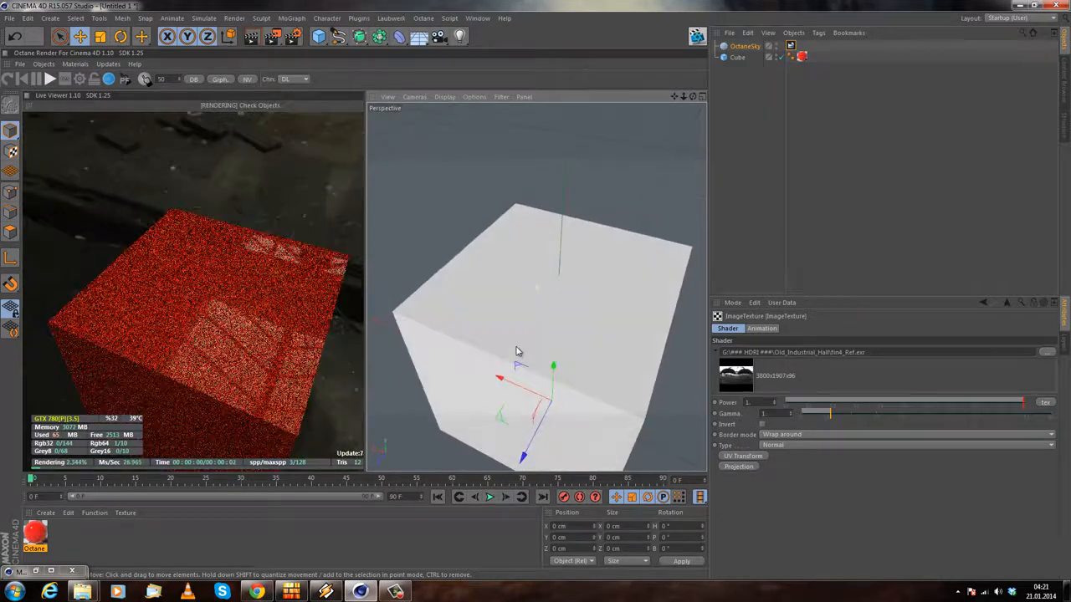
double_click(35, 533)
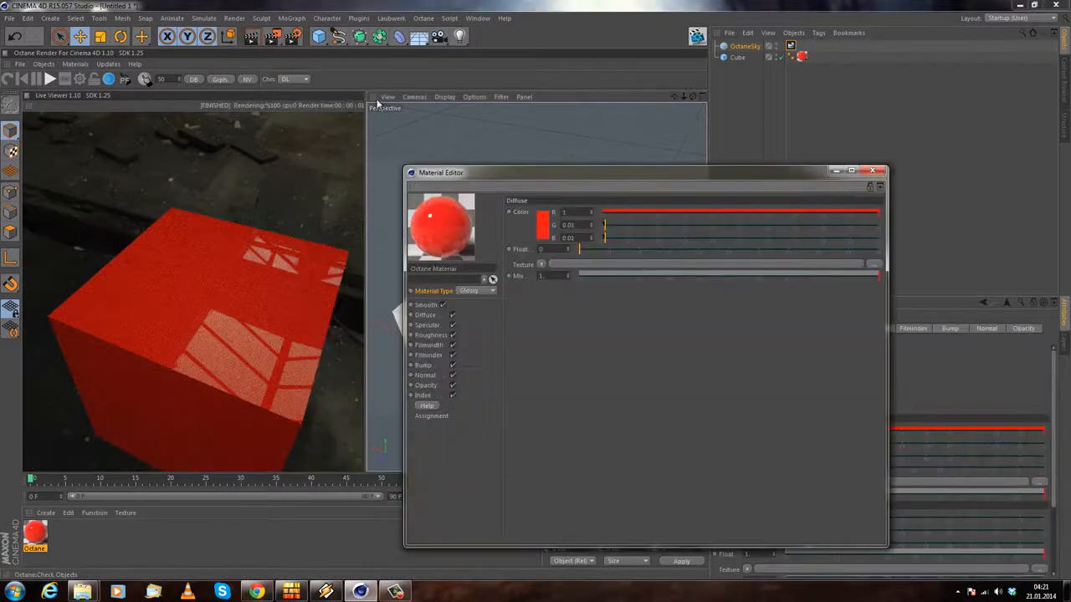
left_click_drag(479, 167, 632, 115)
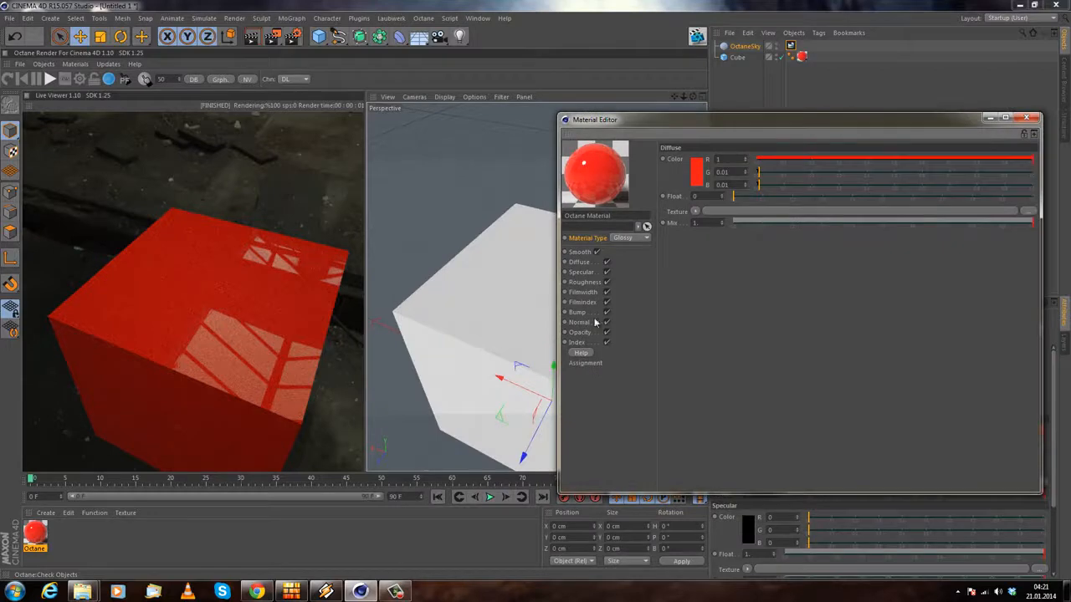
Step: Turn off the material's Smooth option and check the cube from another angle
left_click(596, 251)
mouse_move(420, 382)
left_mouse_down("alt")
mouse_move(418, 309)
mouse_move(432, 283)
mouse_move(436, 366)
mouse_move(480, 265)
left_mouse_up("alt")
mouse_move(312, 243)
left_mouse_down()
mouse_move(376, 290)
mouse_move(370, 327)
mouse_move(399, 212)
mouse_move(491, 309)
mouse_move(491, 294)
mouse_move(442, 292)
mouse_move(493, 308)
left_mouse_up()
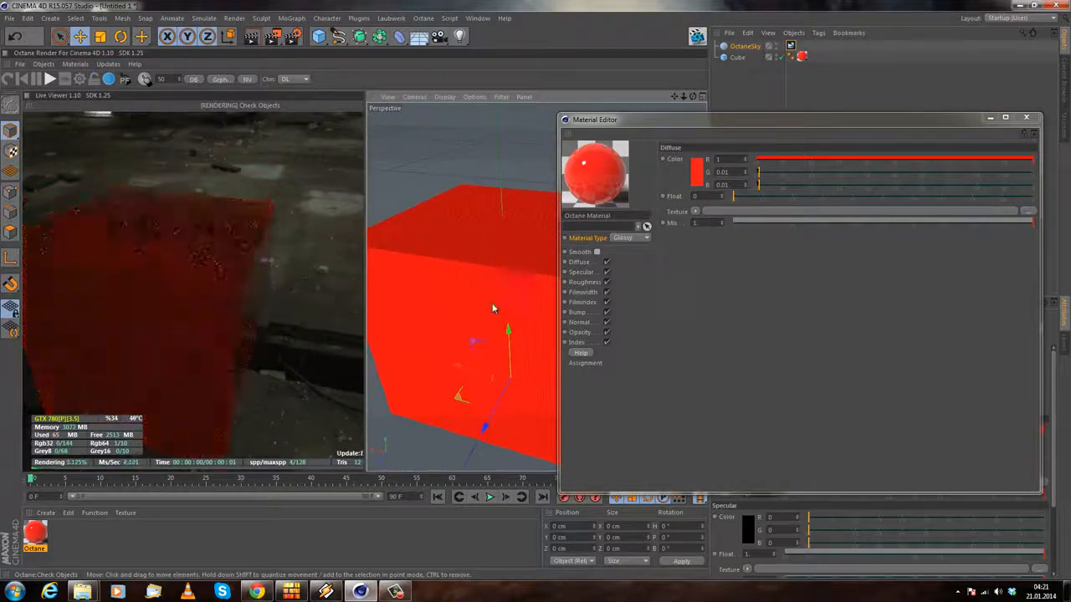
Step: Turn the material's Smooth option back on and compare the cube's shading from several angles
left_click(597, 251)
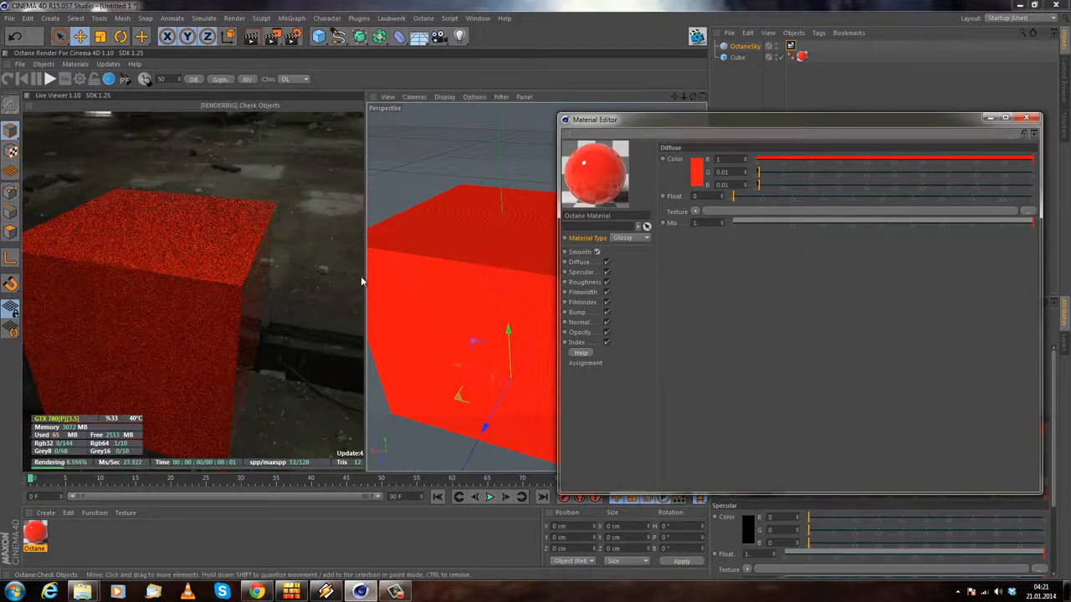
left_click_drag(421, 298, 488, 325, "alt")
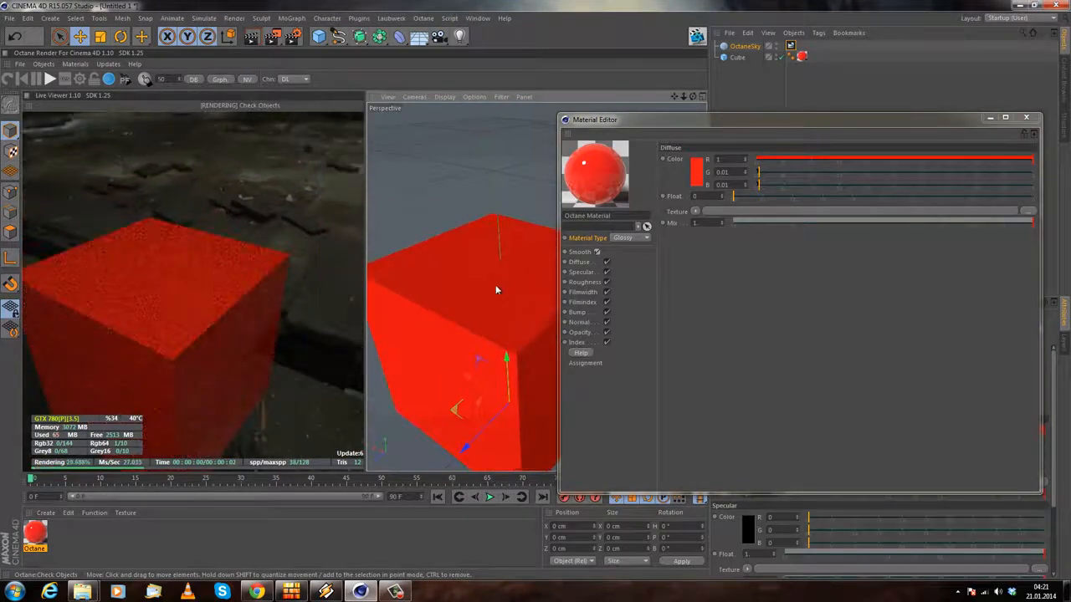
left_click_drag(496, 319, 495, 313, "alt")
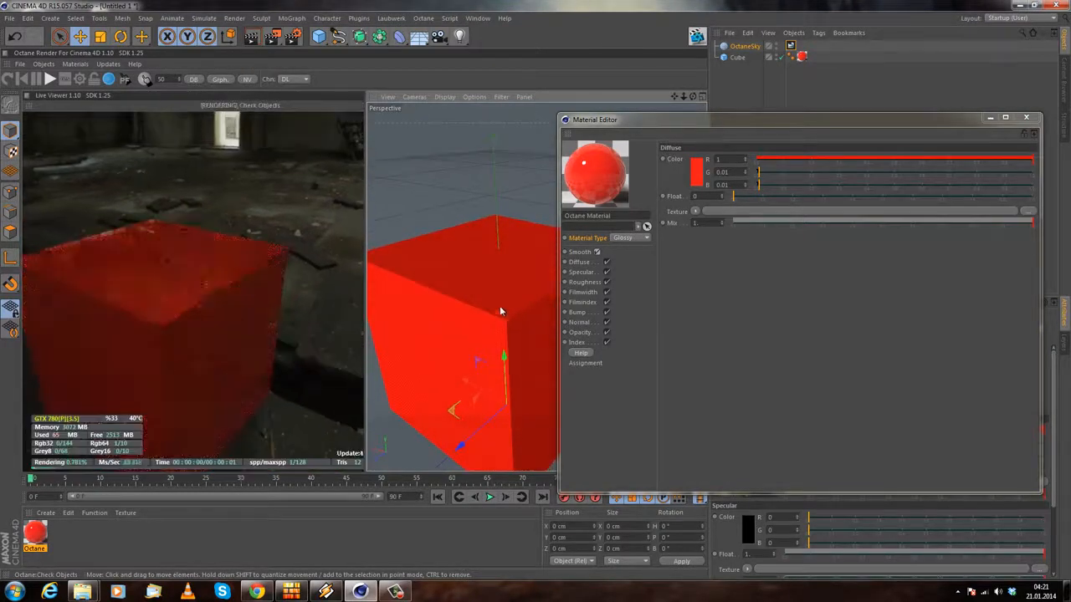
left_click(579, 253)
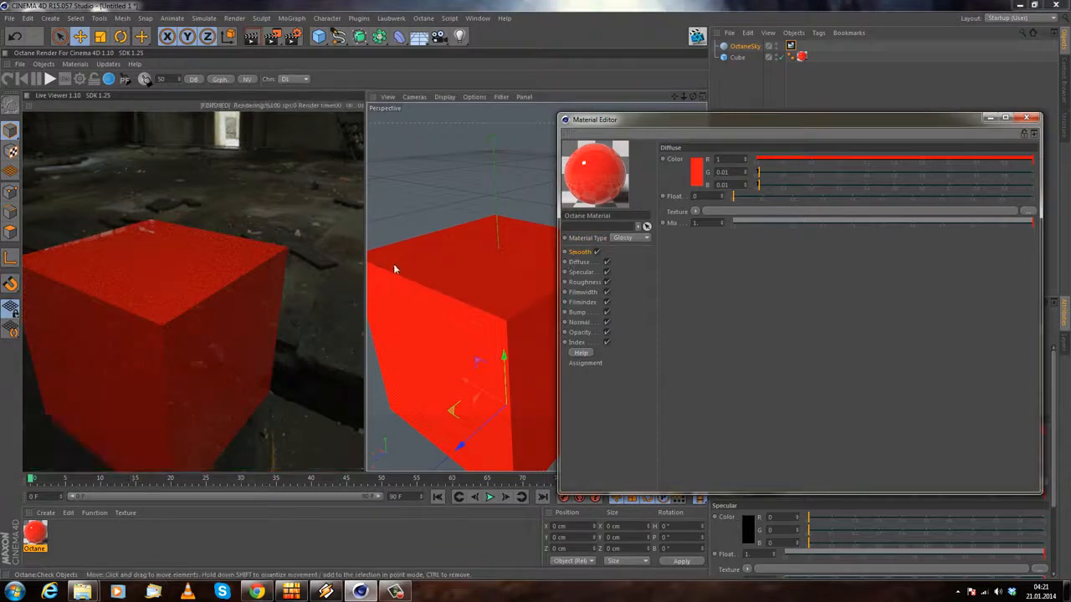
left_click_drag(396, 271, 397, 256, "alt")
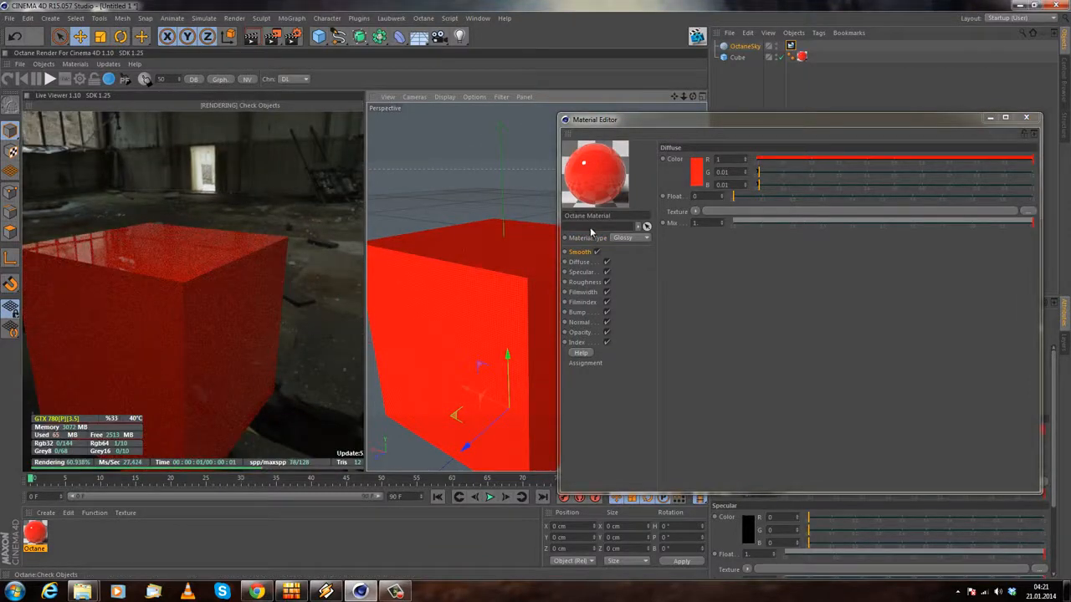
Step: Set the material's diffuse colour to green, with R 0.003, G 0.824 and B 0.054
left_click(578, 262)
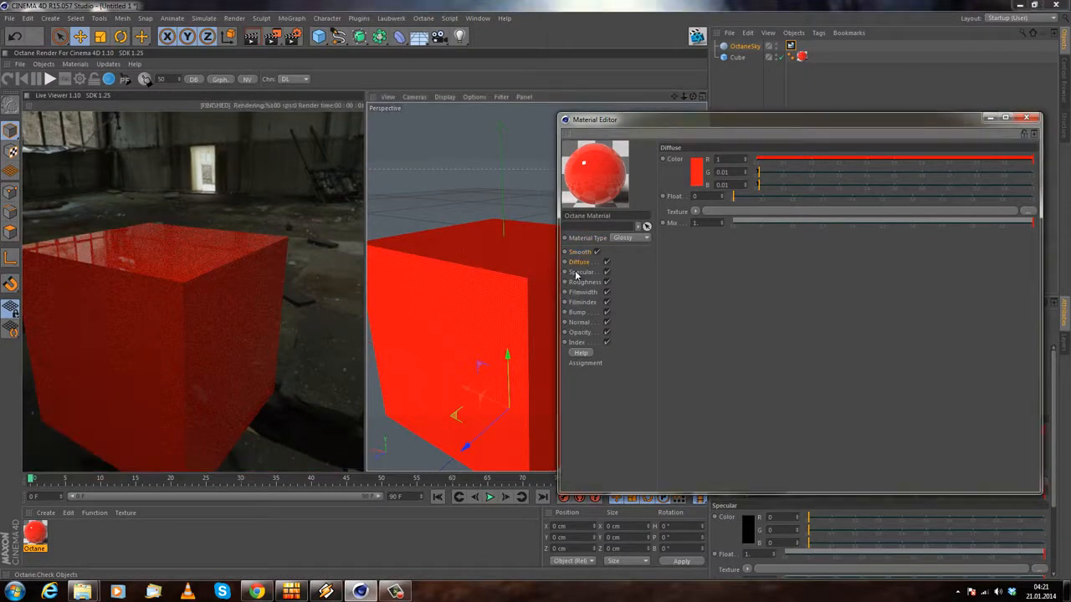
left_click(700, 176)
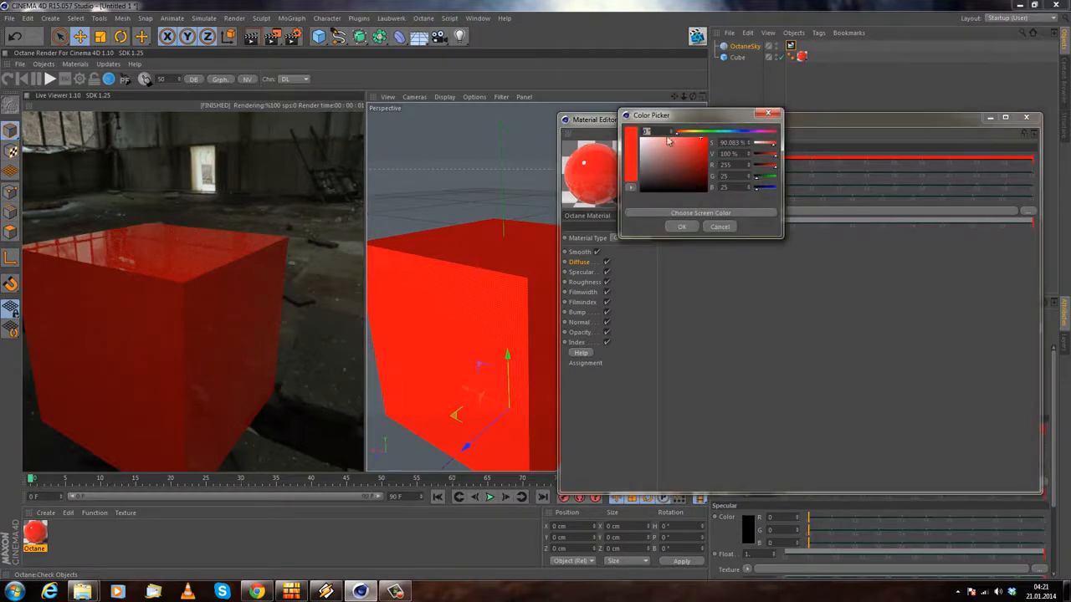
left_click_drag(686, 153, 708, 146)
left_click(713, 133)
left_click(681, 226)
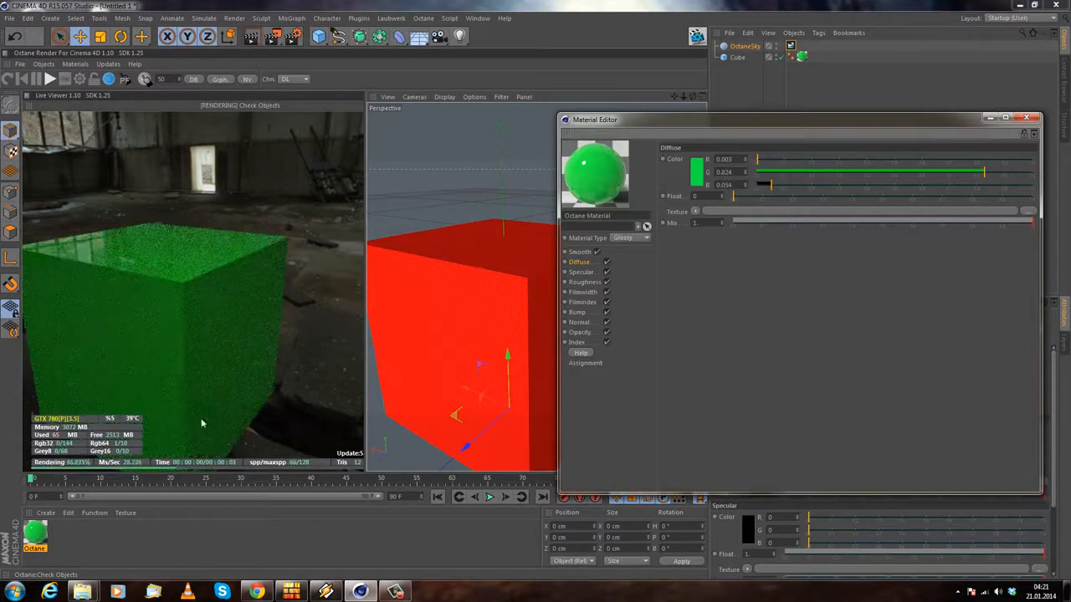
Step: Set the material's diffuse colour to red, with R 0.824, G 0.004 and B 0.003
left_click(693, 182)
left_click_drag(676, 144, 666, 144)
left_click(693, 154)
left_click(671, 239)
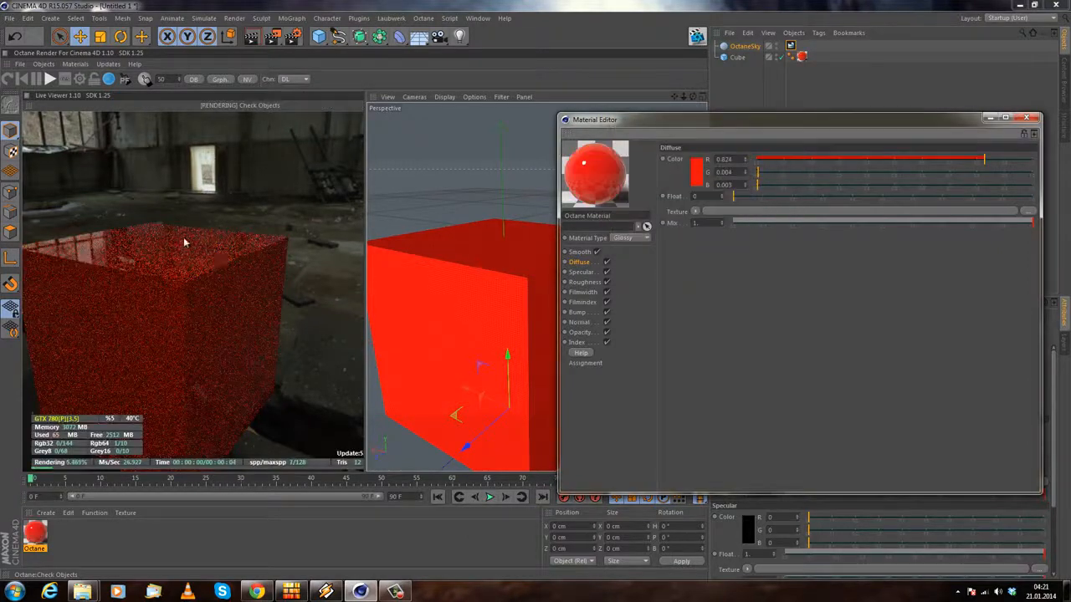
Step: Set the material's specular colour to white, with R, G and B all at 1
left_click(577, 272)
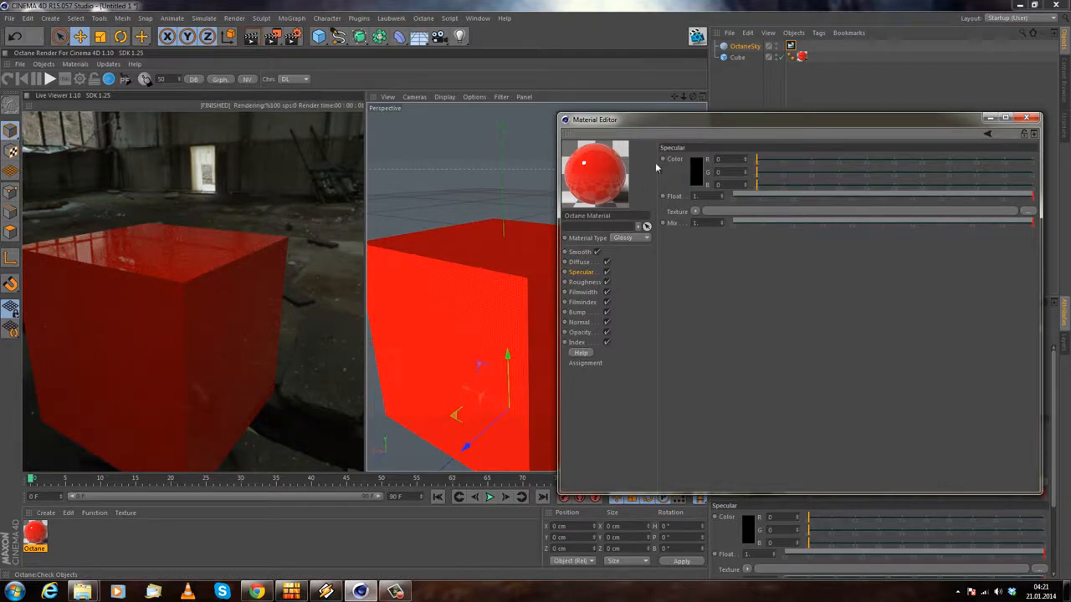
left_click(696, 174)
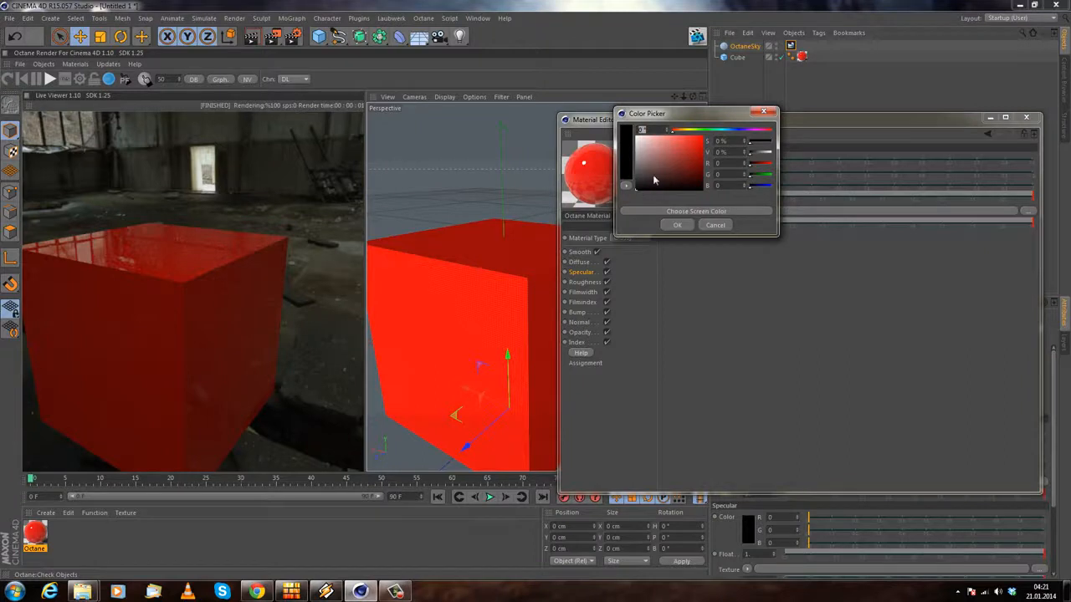
left_click_drag(655, 183, 553, 96)
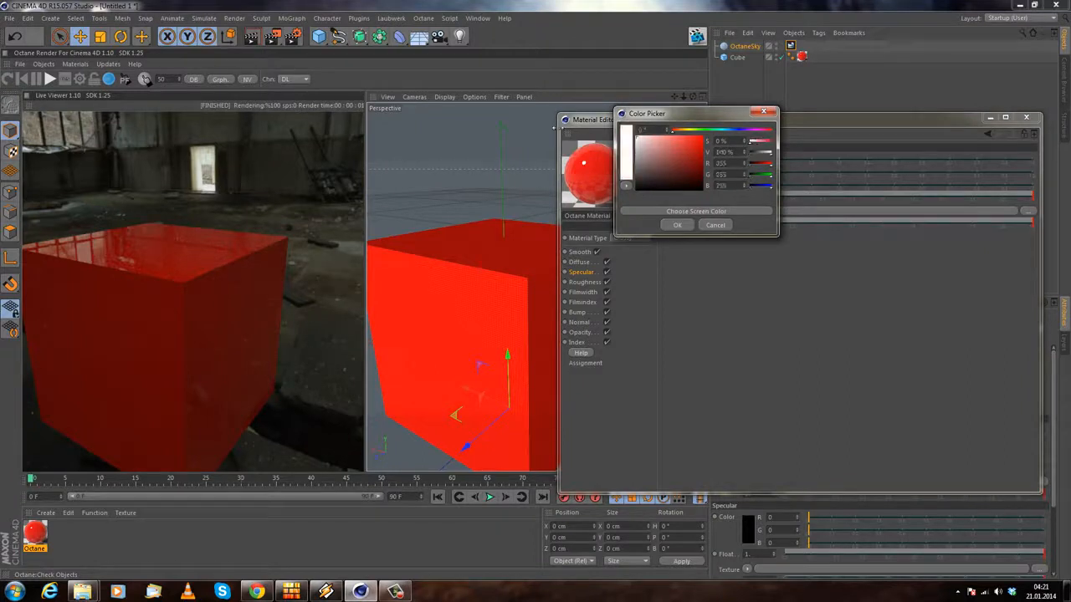
left_click(678, 228)
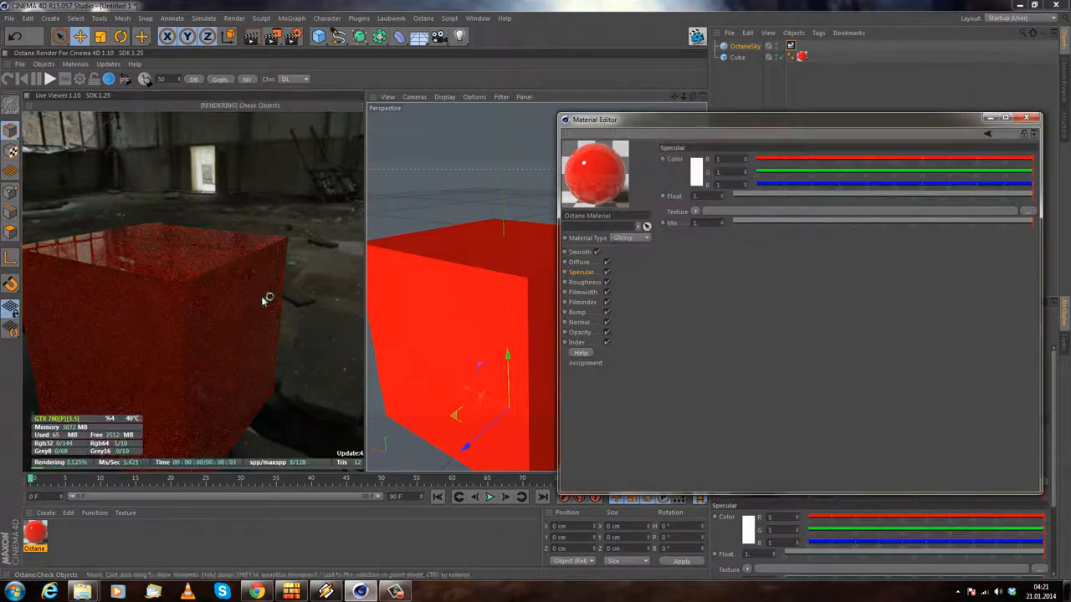
Step: Try a green specular colour with R 0, G 1 and B 0.359, and reset the specular colour to black
left_click(695, 178)
left_click_drag(702, 135, 720, 136)
left_click(676, 230)
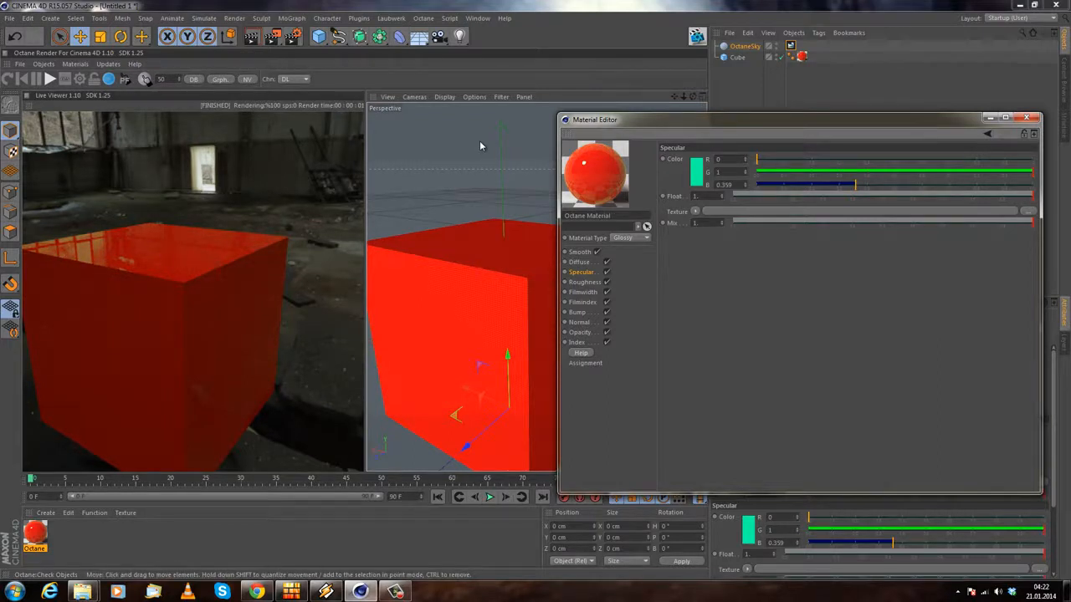
left_click(697, 171)
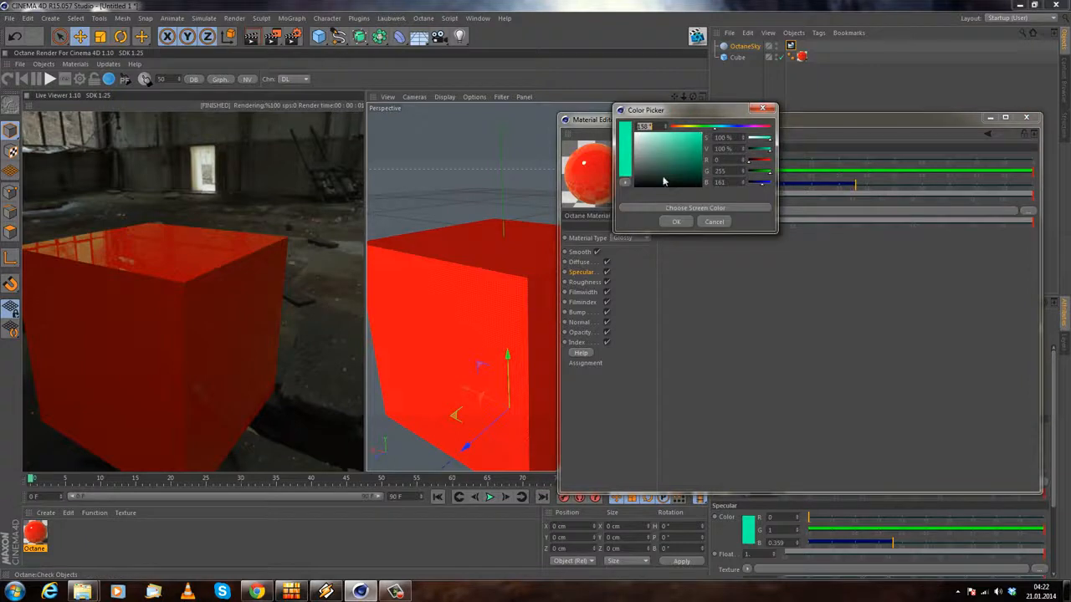
left_click(675, 223)
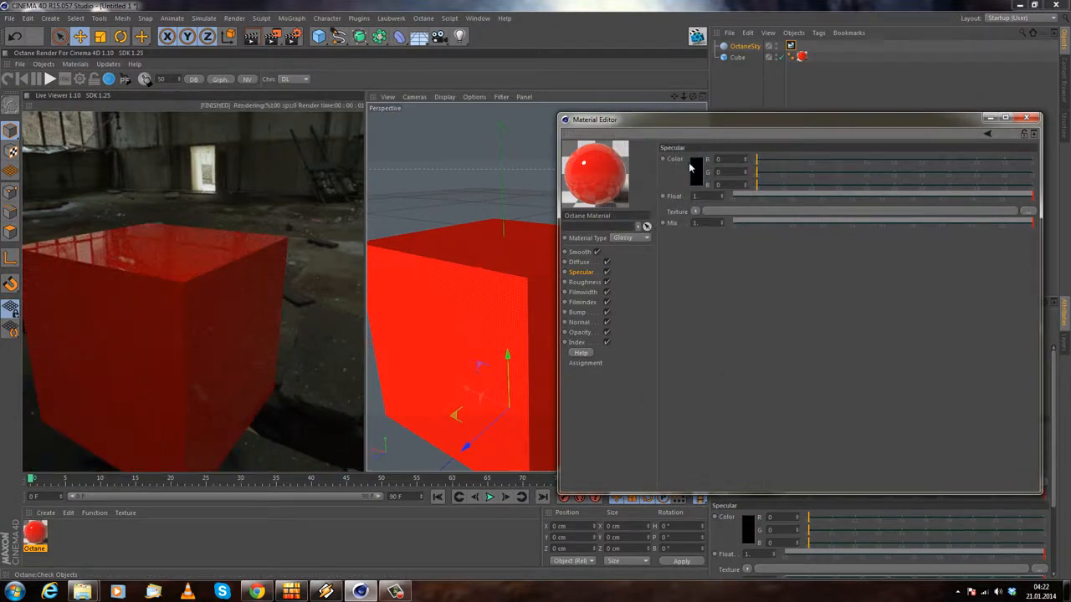
Step: Set the material's Index to 1.33 and check the cube's reflections from different angles
left_click(579, 343)
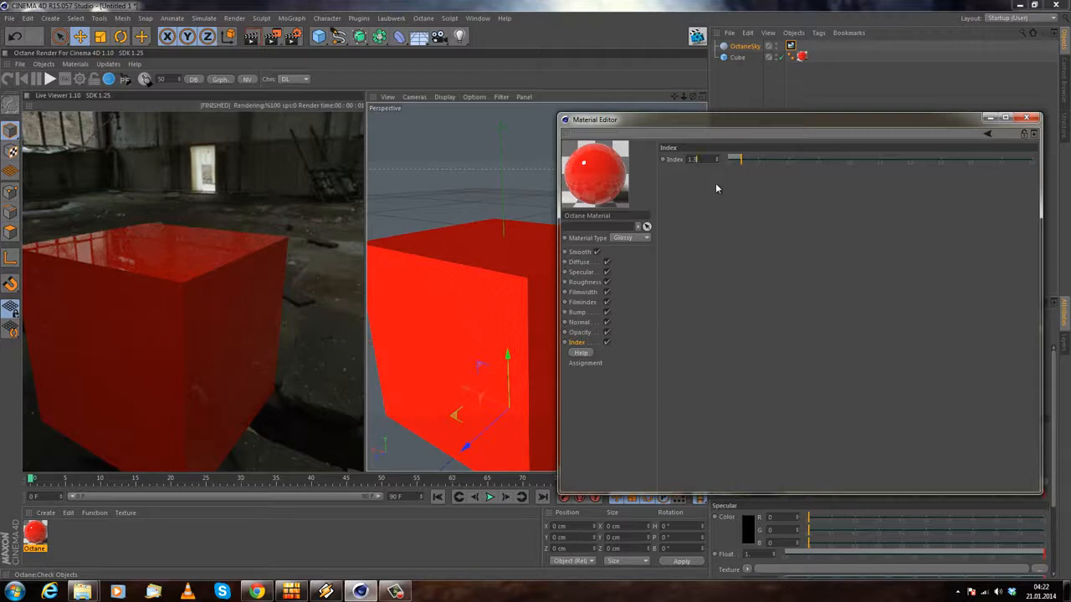
type("3")
key("Return")
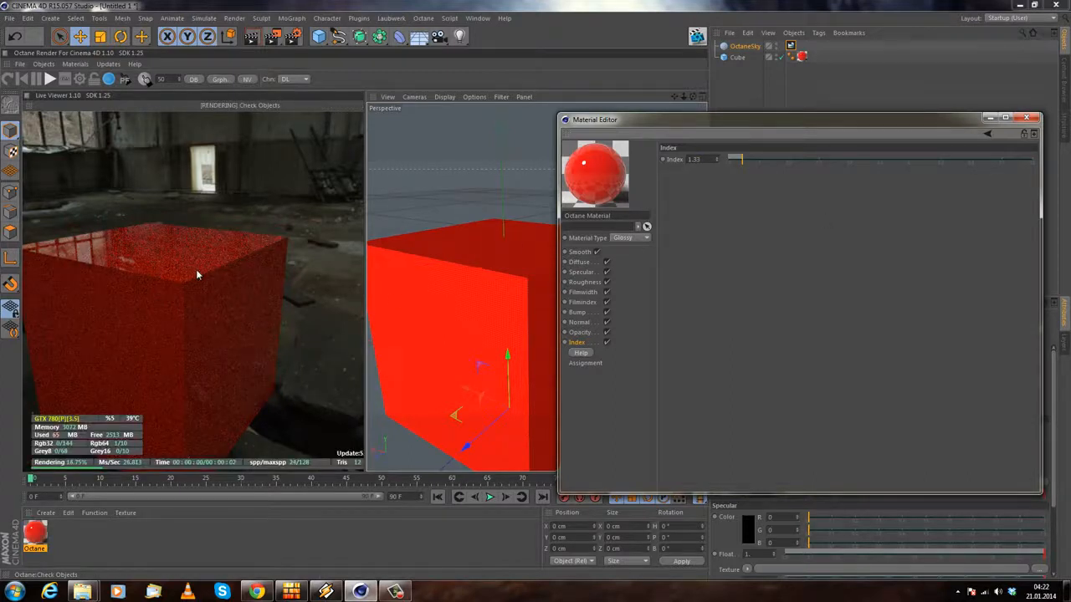
left_click_drag(437, 230, 422, 305, "alt")
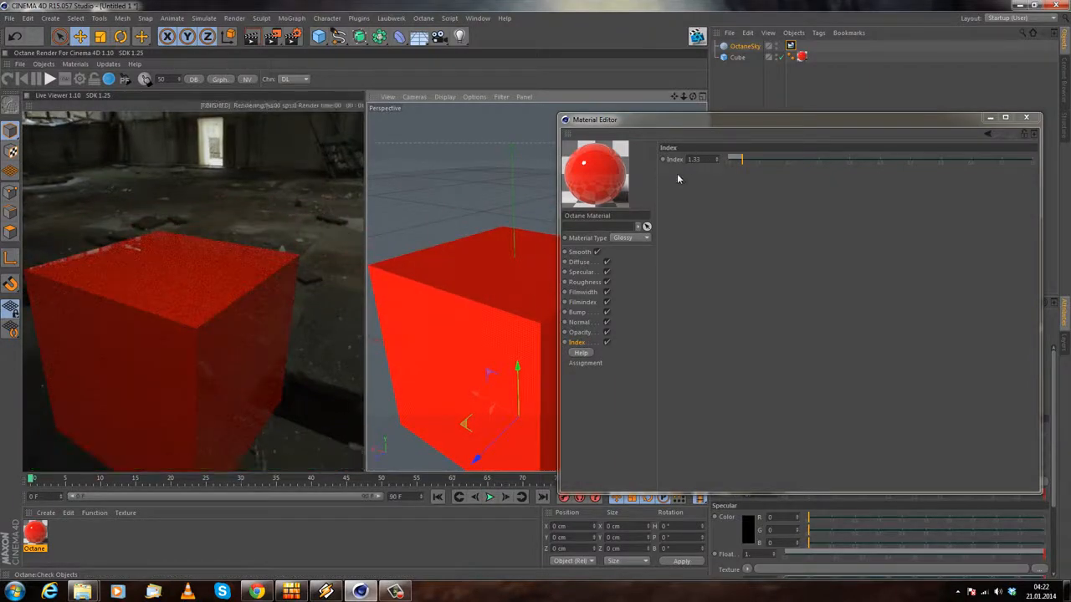
left_click_drag(505, 203, 494, 192, "alt")
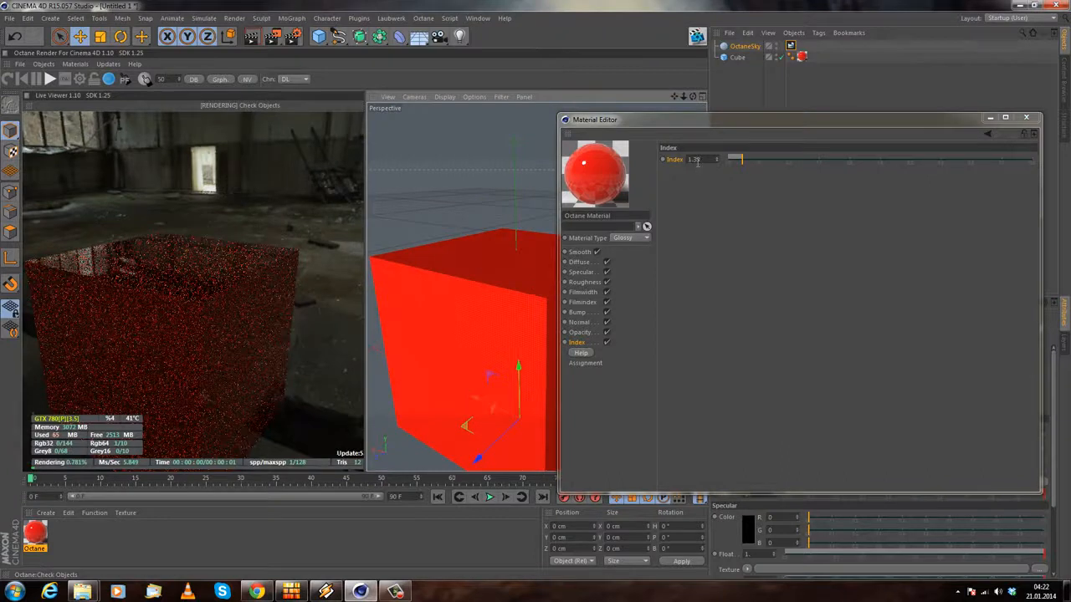
Step: Raise the material's Index to 1.6 and check the cube's reflections from a slightly higher angle
left_click(694, 159)
type("6")
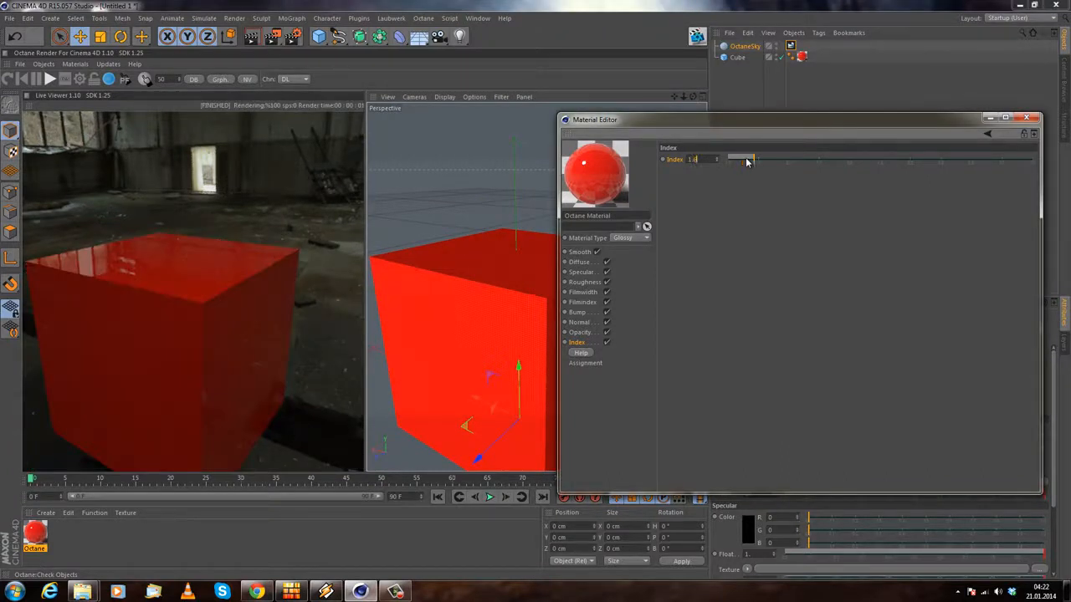
key("Return")
left_click_drag(446, 213, 450, 224, "alt")
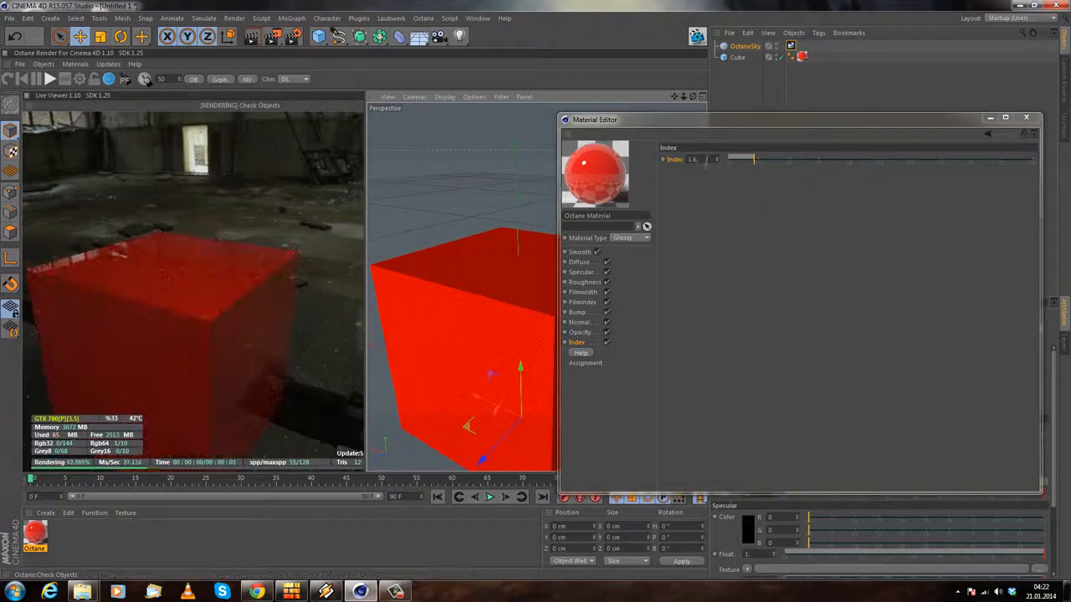
Step: Set the material's Index to 6
left_click_drag(705, 160, 432, 134)
type("6")
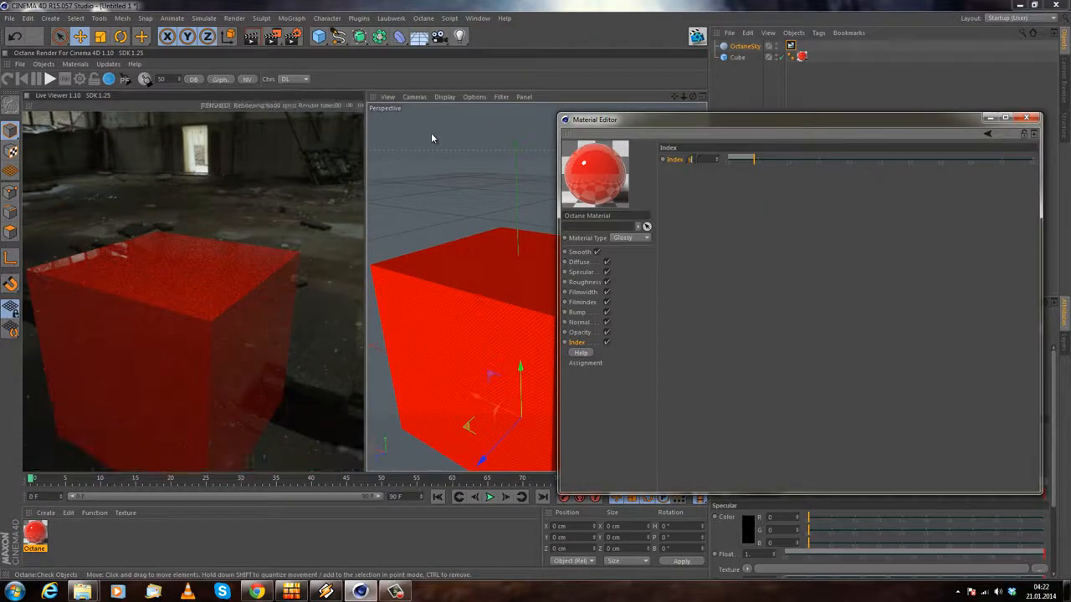
key("Return")
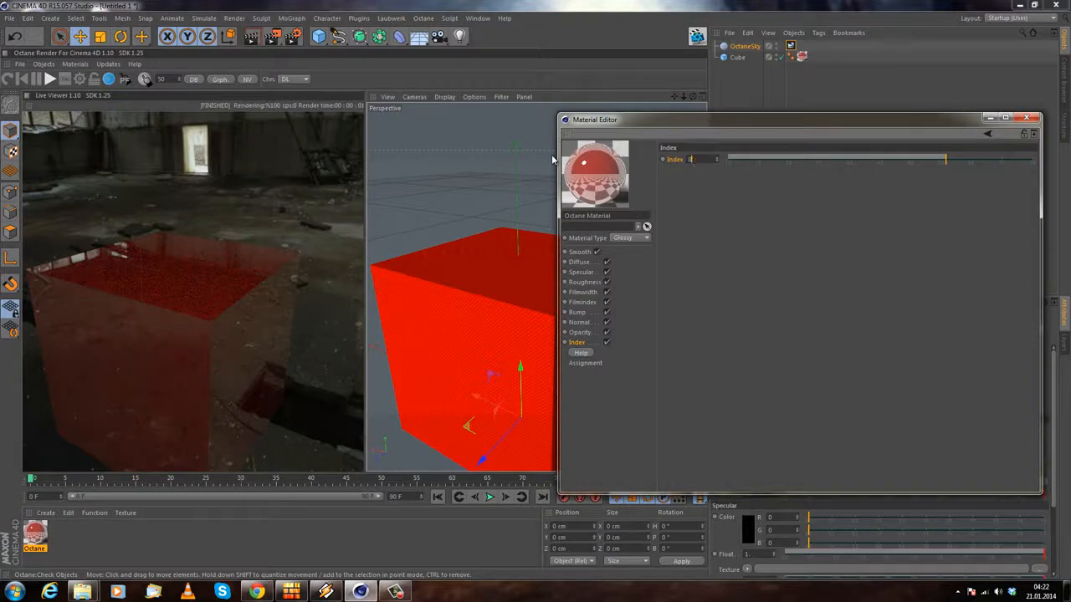
Step: Set the material's Index to 8 and inspect the mirror-like reflections on the cube from low and high angles
key("Return")
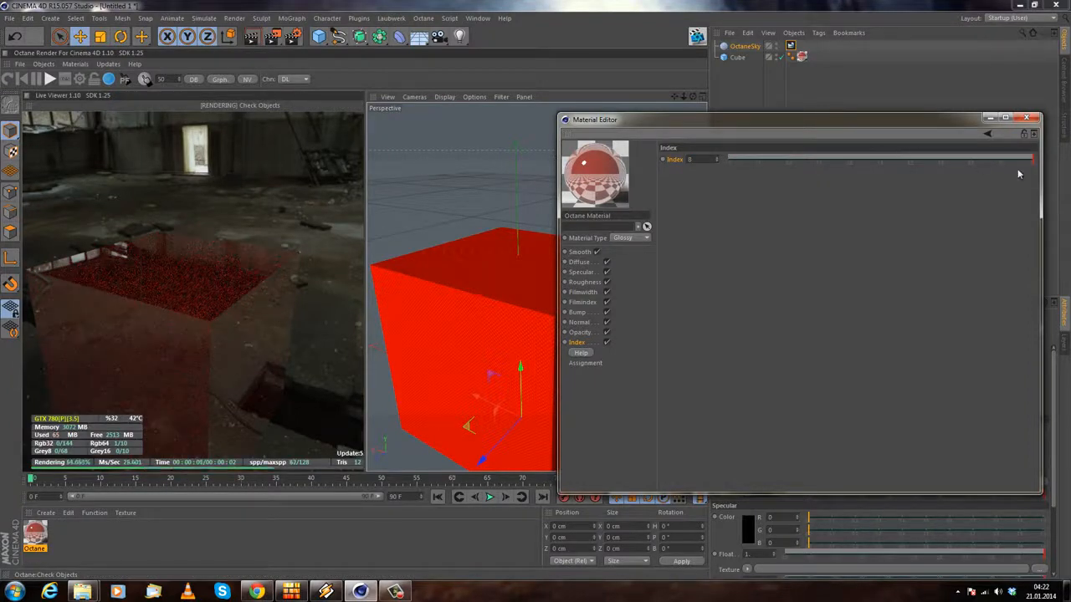
left_click_drag(263, 234, 222, 287)
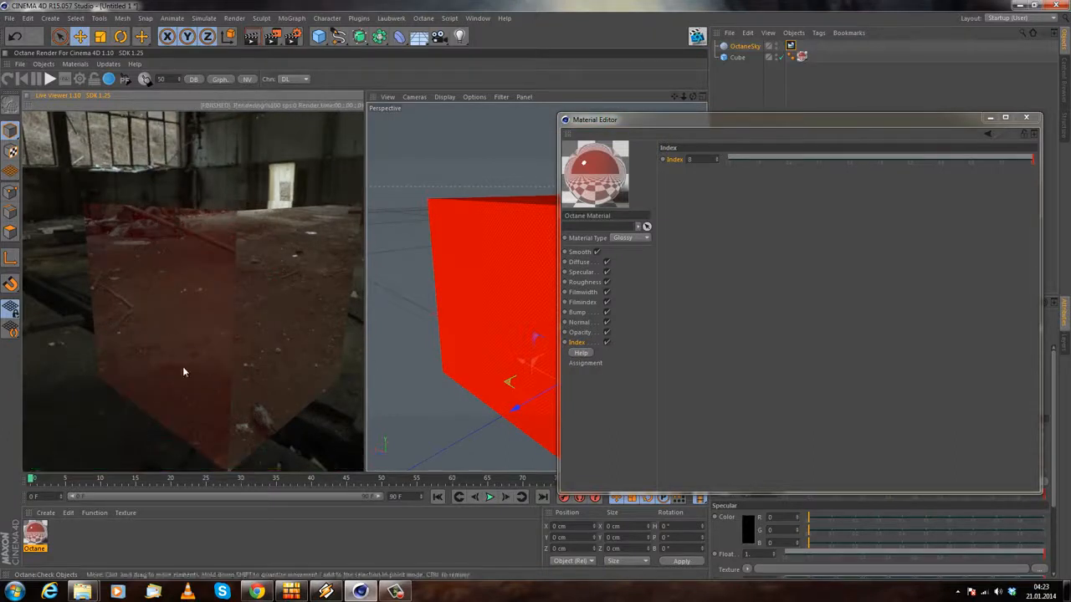
left_click_drag(258, 209, 246, 303)
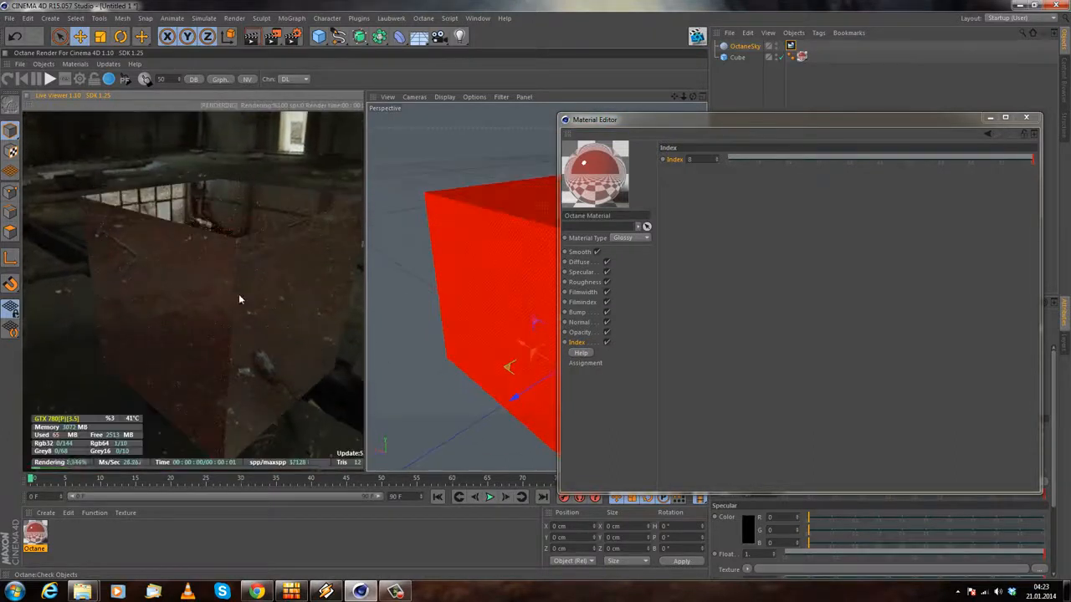
Step: Change the material's Diffuse color to a very dark grey (RGB 0.018) and inspect the cube's reflections
left_click(579, 261)
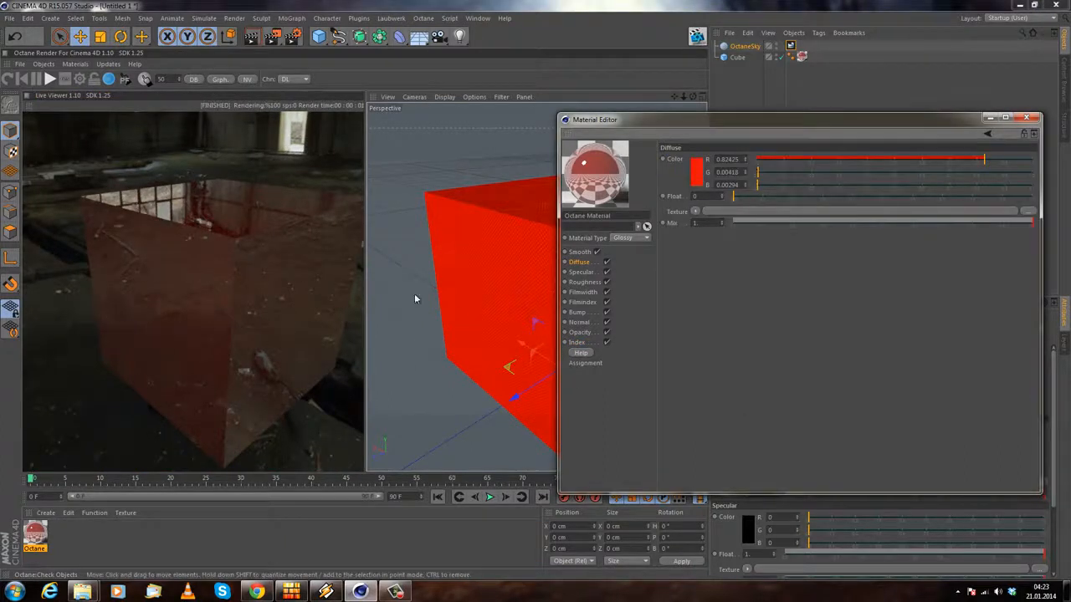
left_click(698, 183)
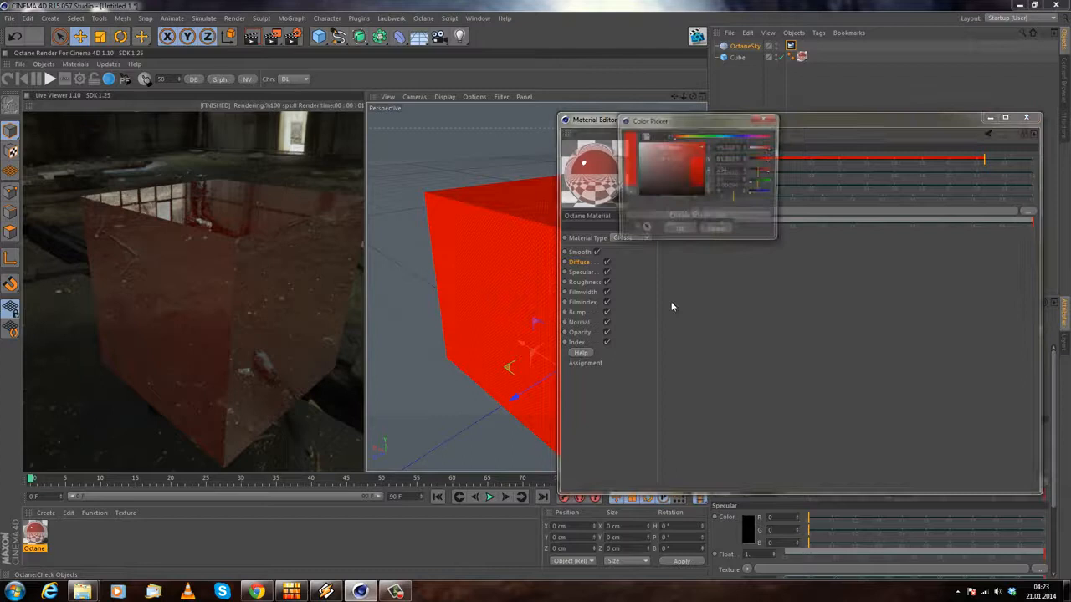
left_click_drag(590, 182, 583, 194)
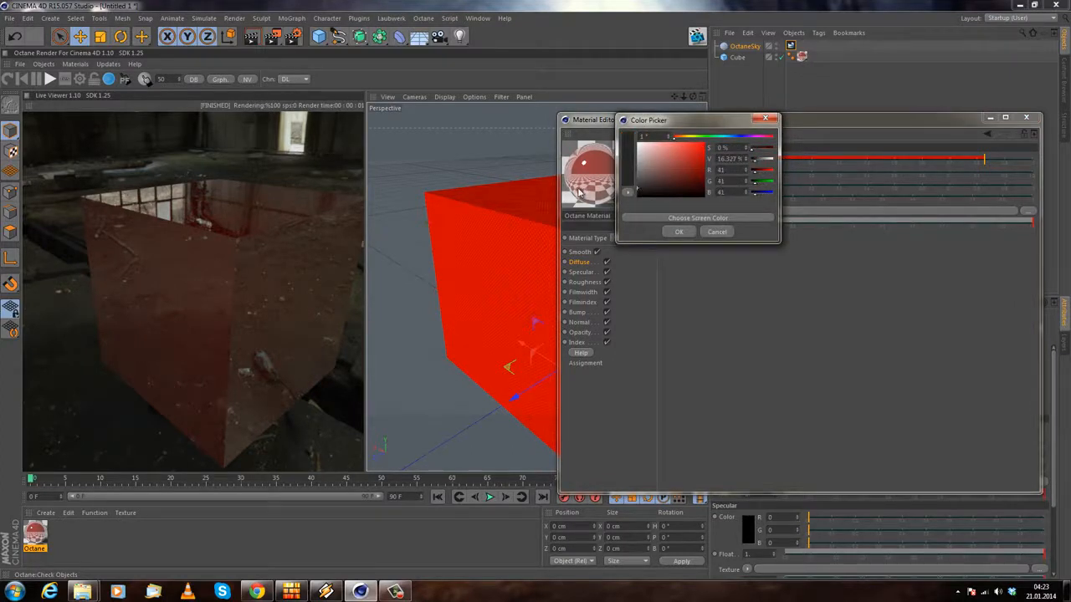
left_click_drag(577, 192, 564, 194)
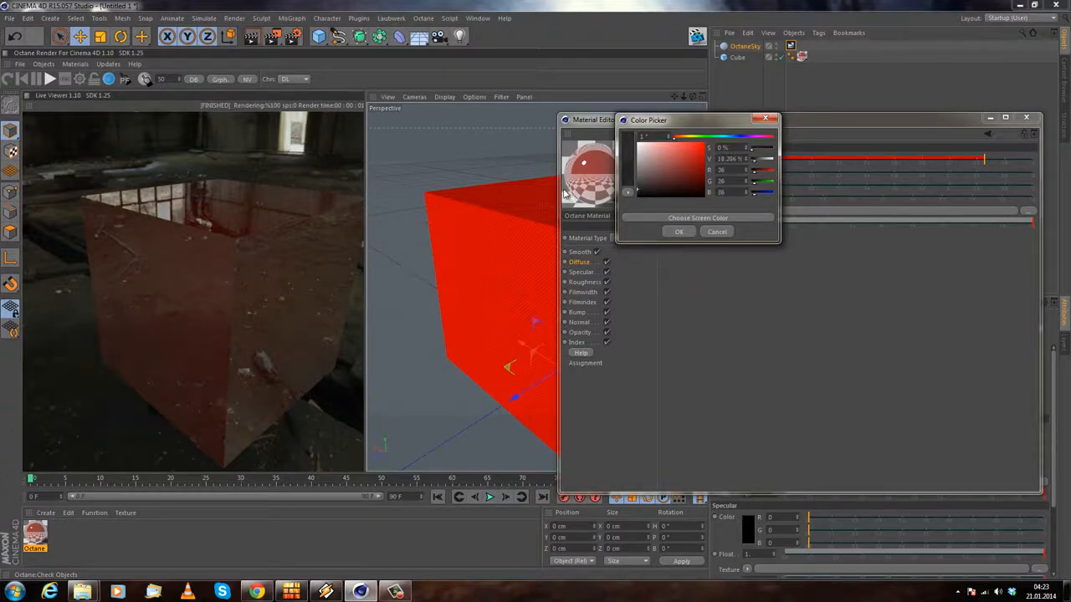
left_click(678, 233)
left_click_drag(288, 165, 284, 162)
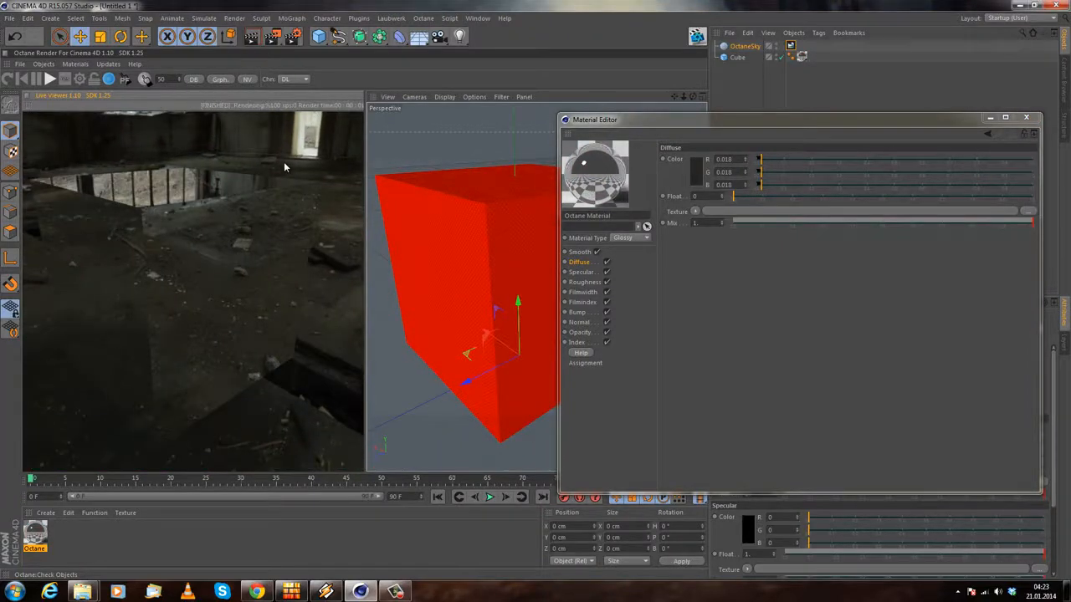
Step: Set the material's Specular color to pure red (R 1, G 0, B 0) and inspect the tinted reflections on the cube
left_click(580, 272)
left_click(696, 174)
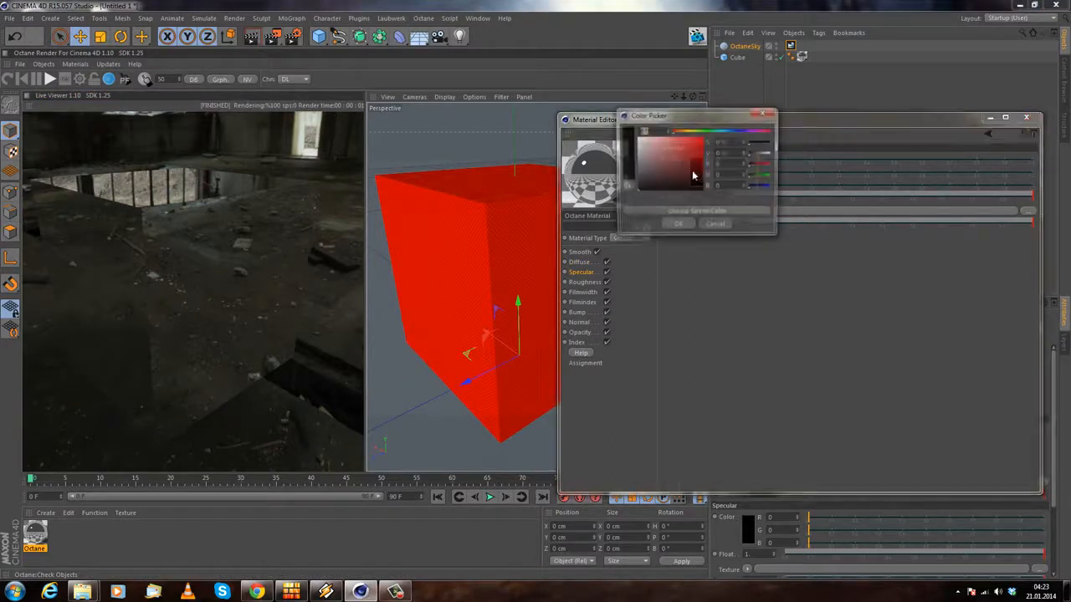
left_click_drag(689, 152, 705, 137)
left_click(678, 227)
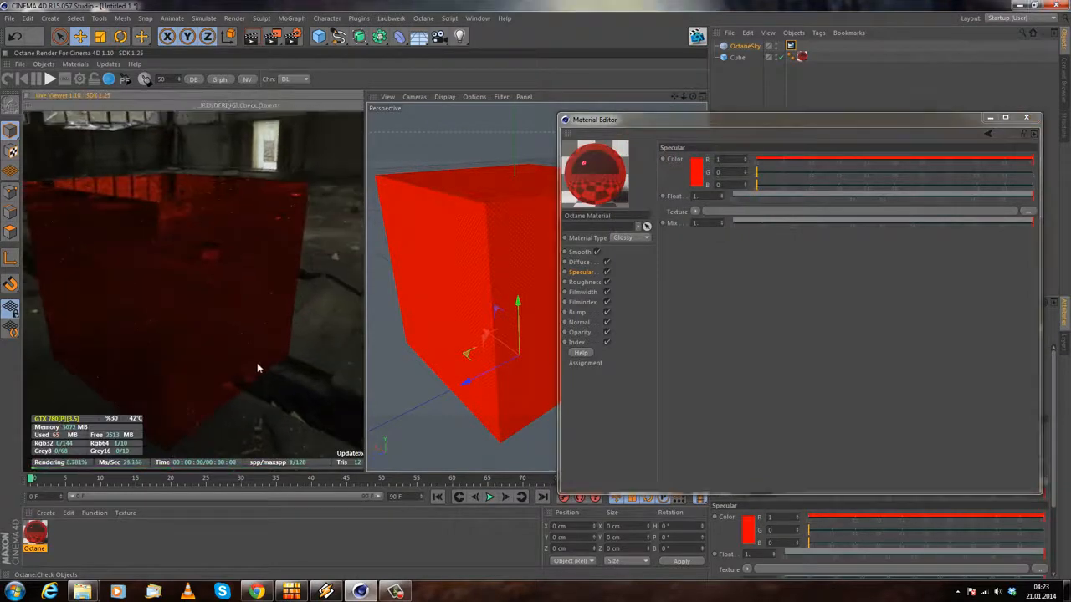
left_click_drag(212, 292, 227, 271)
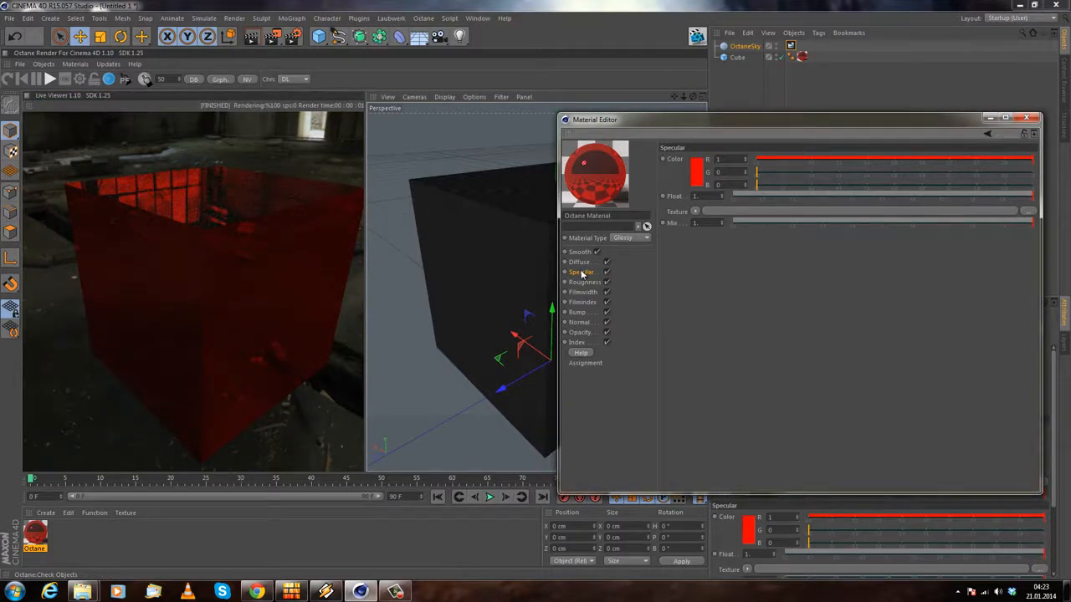
Step: Set the Specular color to near-black (RGB 10, 10, 10) and the material's Index to 1.6
left_click(701, 177)
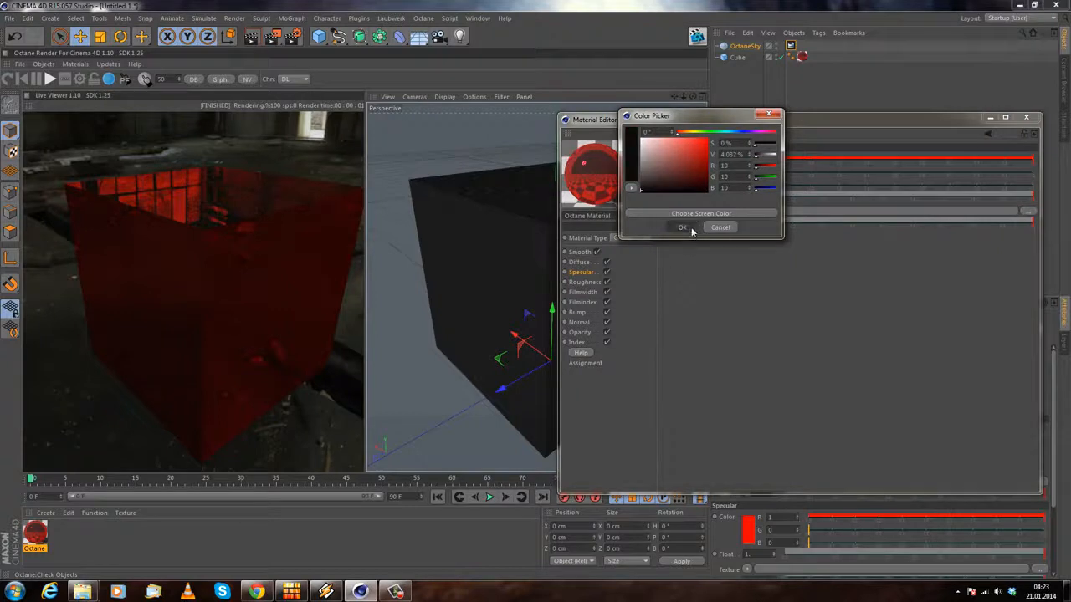
left_click(683, 227)
left_click(576, 342)
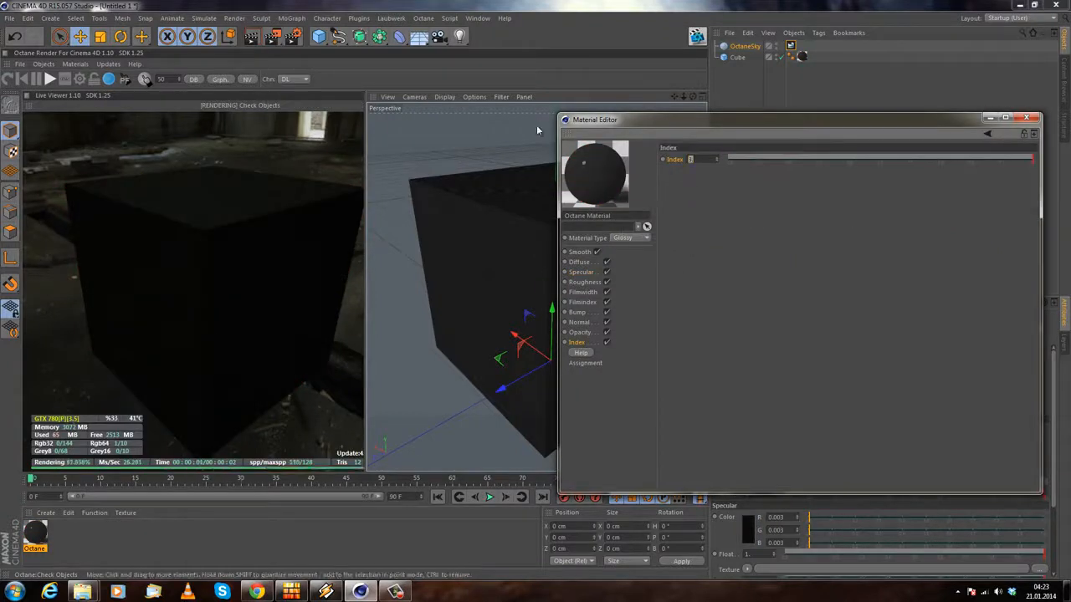
type("1.6")
key("Return")
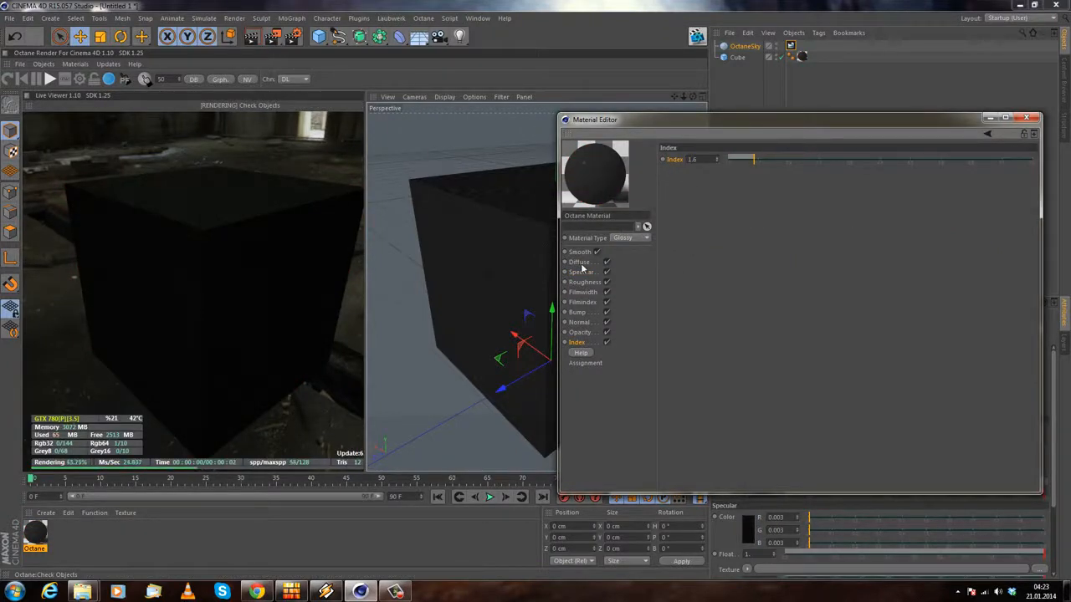
Step: Set the material's Diffuse color to bright red (R 0.888, G 0, B 0) and check the cube in the render
left_click(579, 262)
left_click(701, 177)
left_click(711, 141)
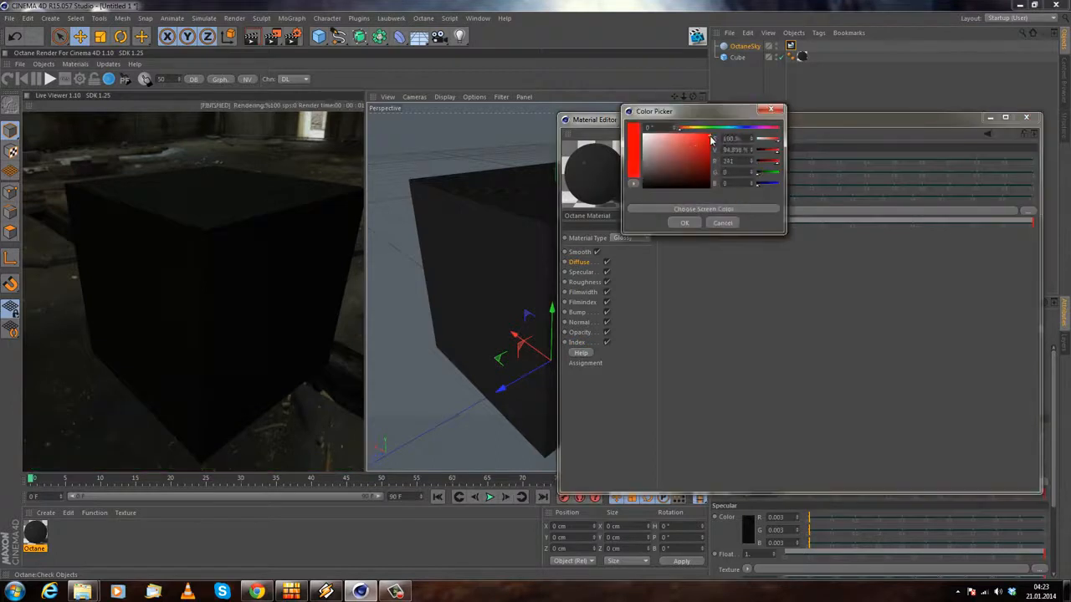
left_click(683, 226)
left_click_drag(216, 260, 238, 233)
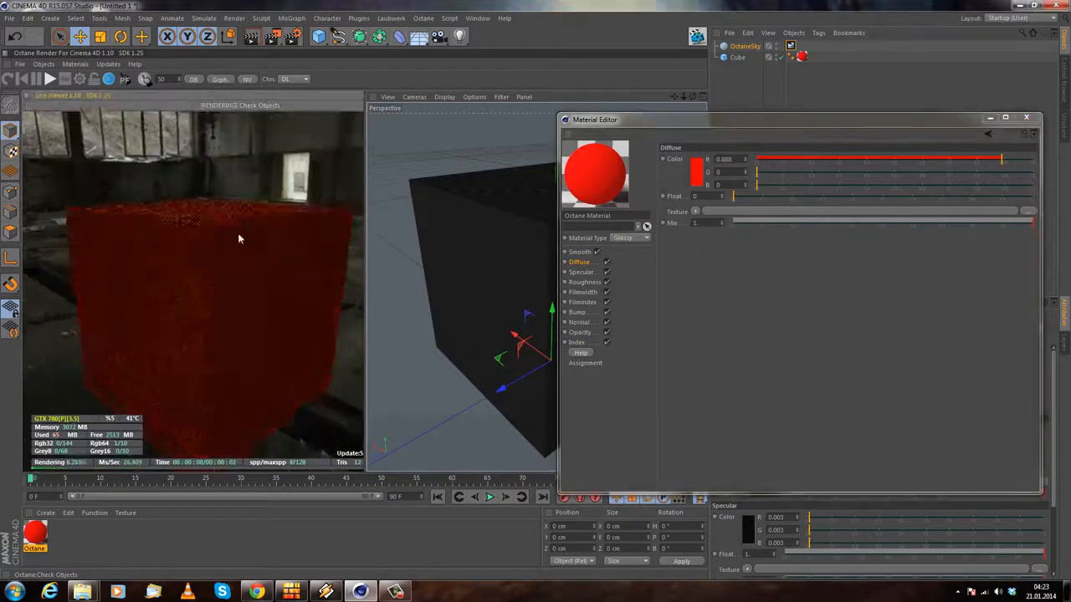
Step: View the cube from a higher angle and raise the material's Roughness float to about 0.27
left_click(584, 282)
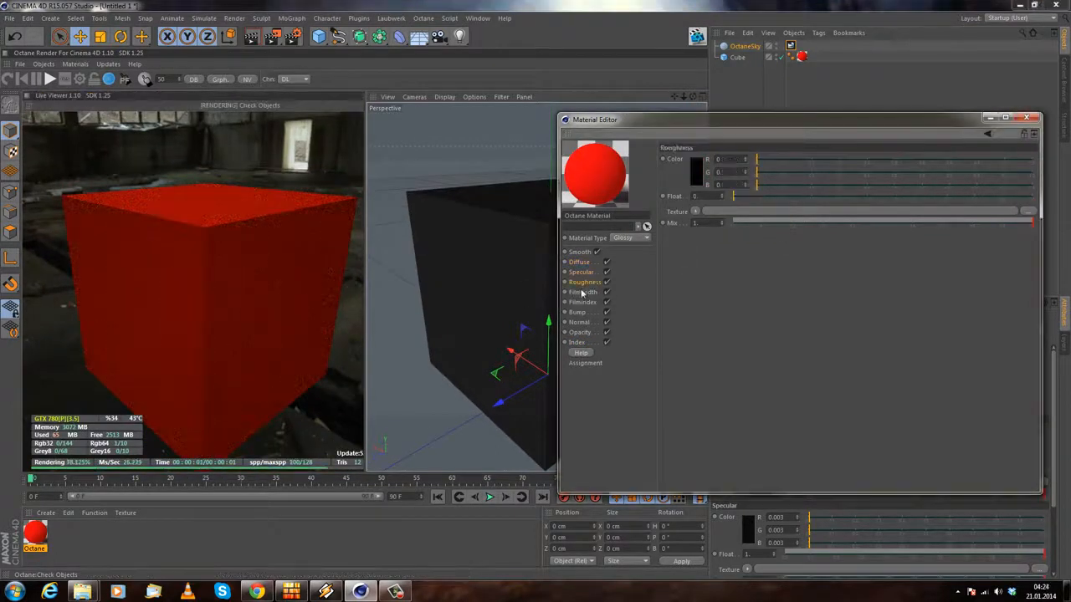
left_click_drag(215, 223, 370, 164)
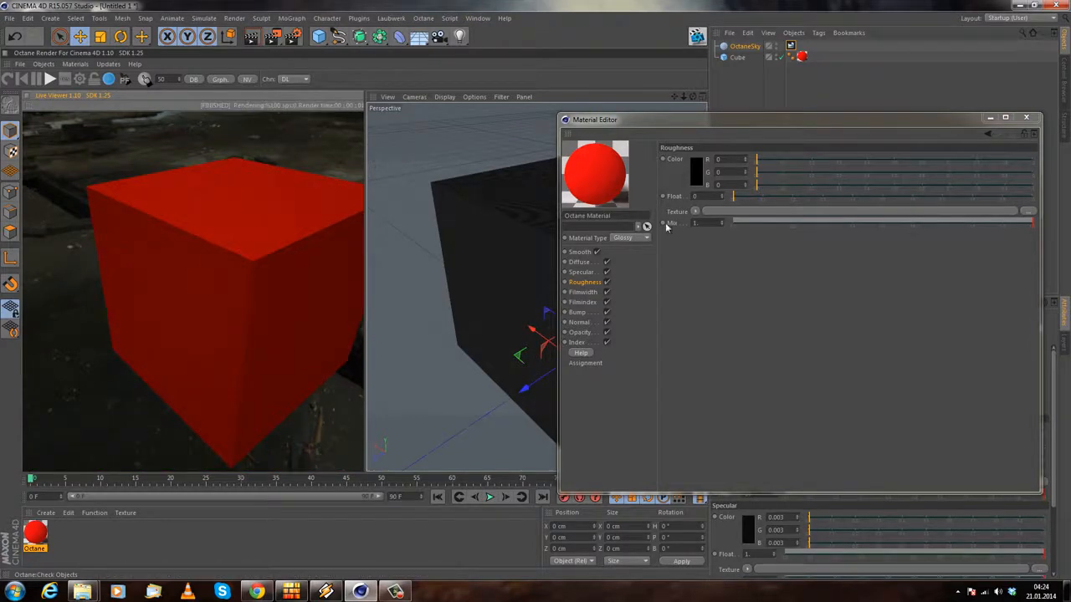
left_click_drag(747, 199, 814, 199)
Step: Set the Specular color to pure black (RGB 0, 0, 0) and check the blurred reflections from another angle
left_click(575, 273)
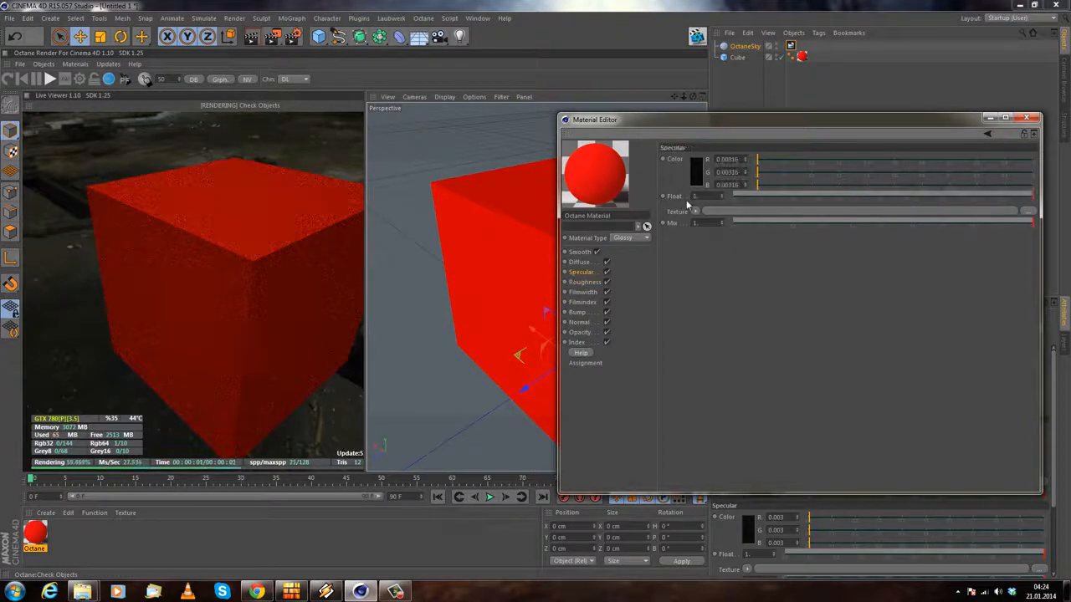
left_click(695, 170)
left_click(677, 221)
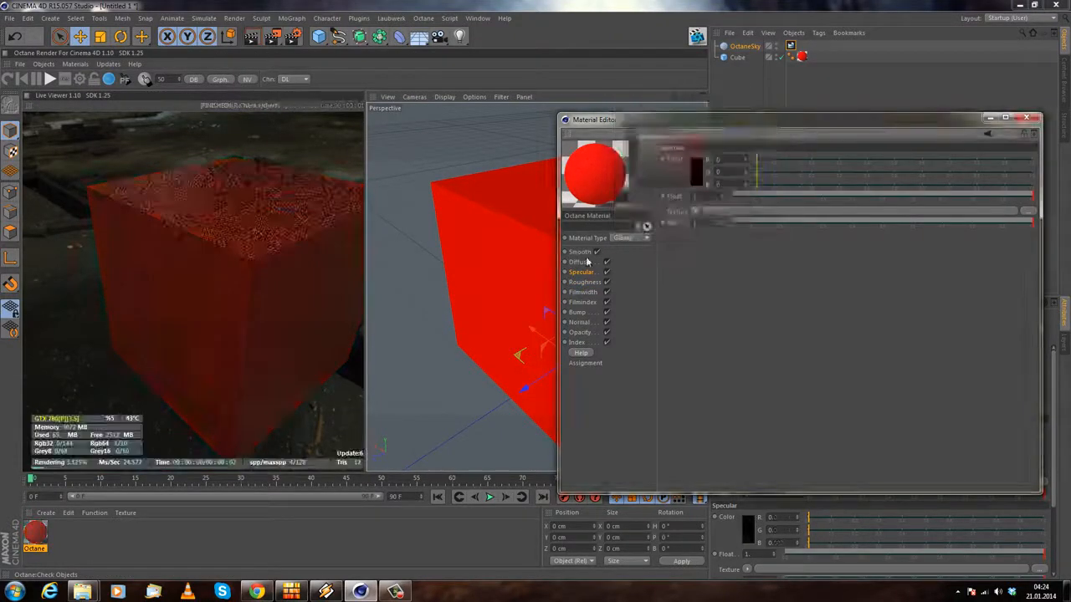
left_click(579, 262)
left_click_drag(279, 233, 321, 240)
Step: Recheck the Specular color without changing it, and raise the Roughness float to about 0.48
left_click(580, 272)
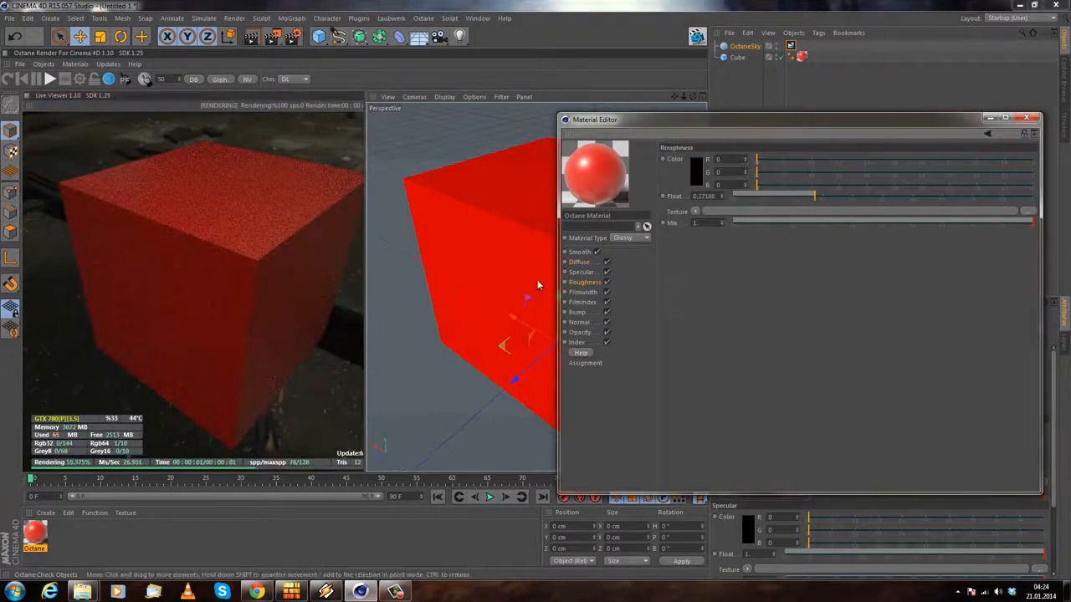
left_click(698, 179)
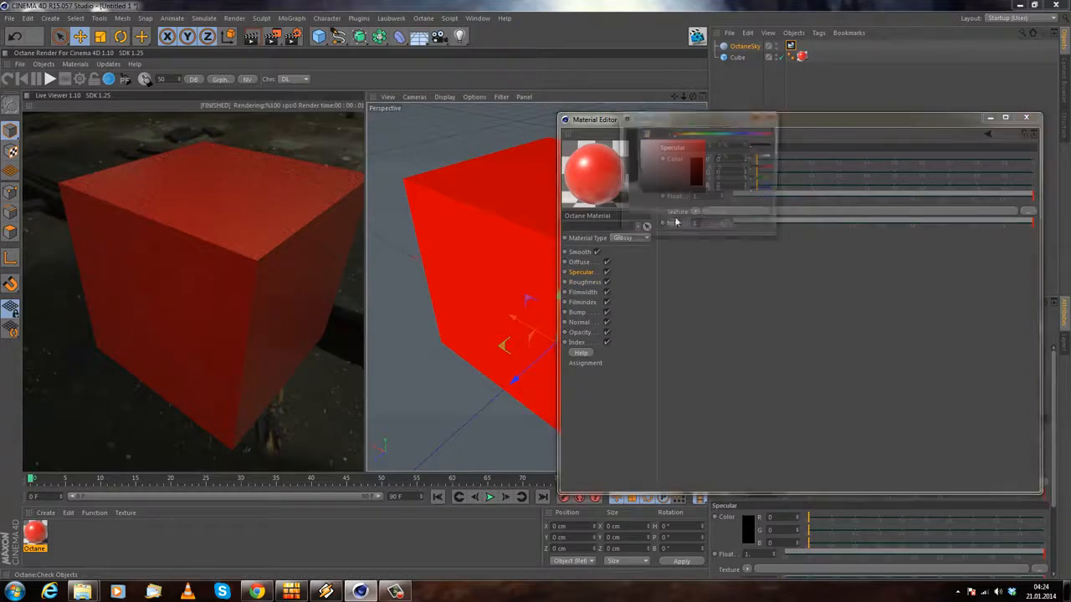
left_click(678, 230)
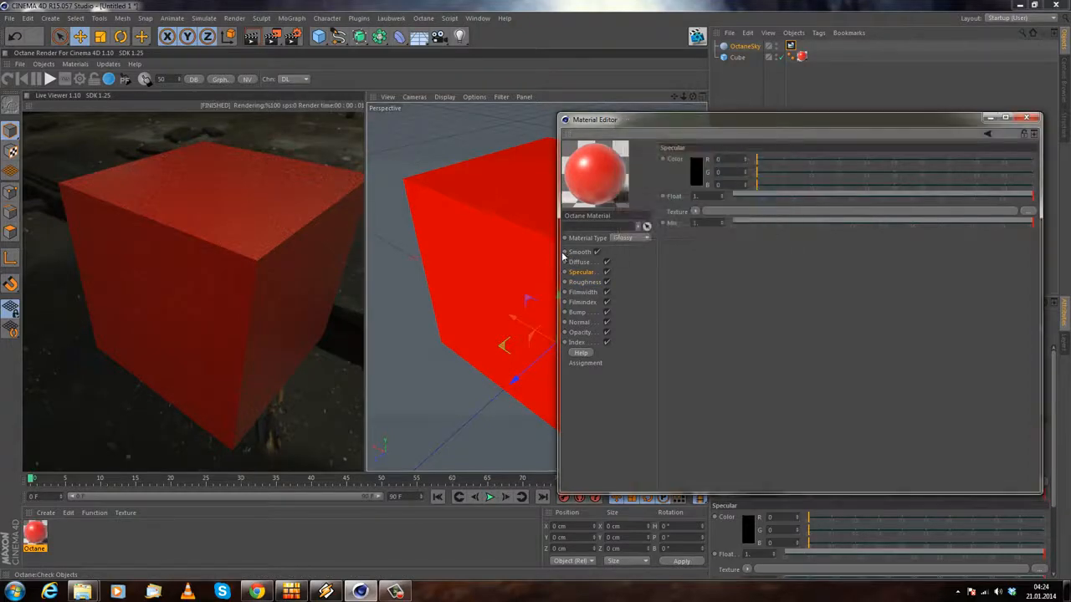
left_click(582, 282)
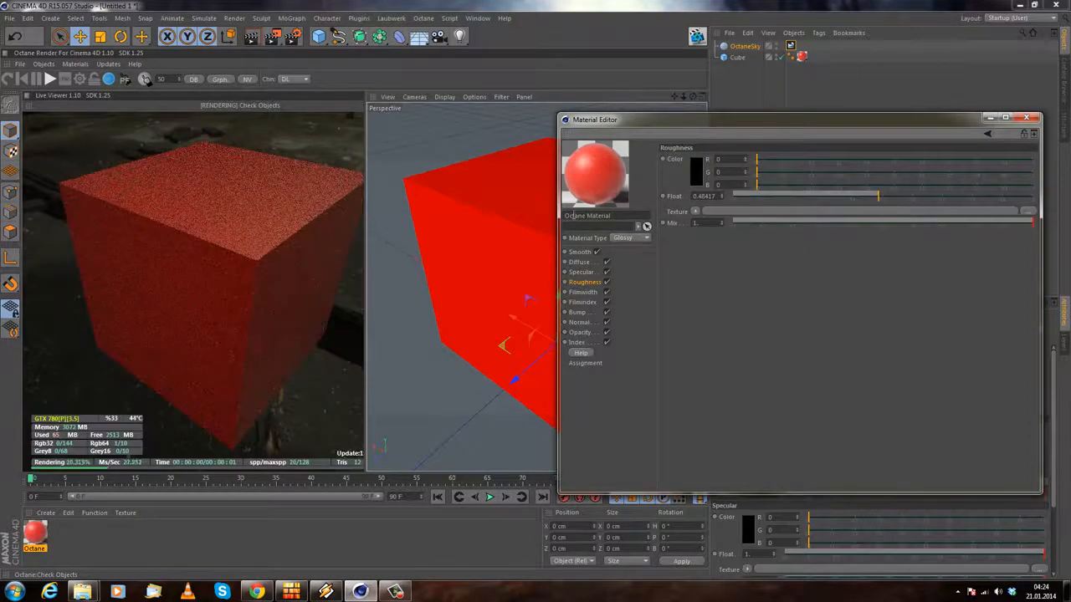
Step: Open the material preview in its own enlarged window and place it clear of the material settings
right_click(634, 182)
left_click(644, 76)
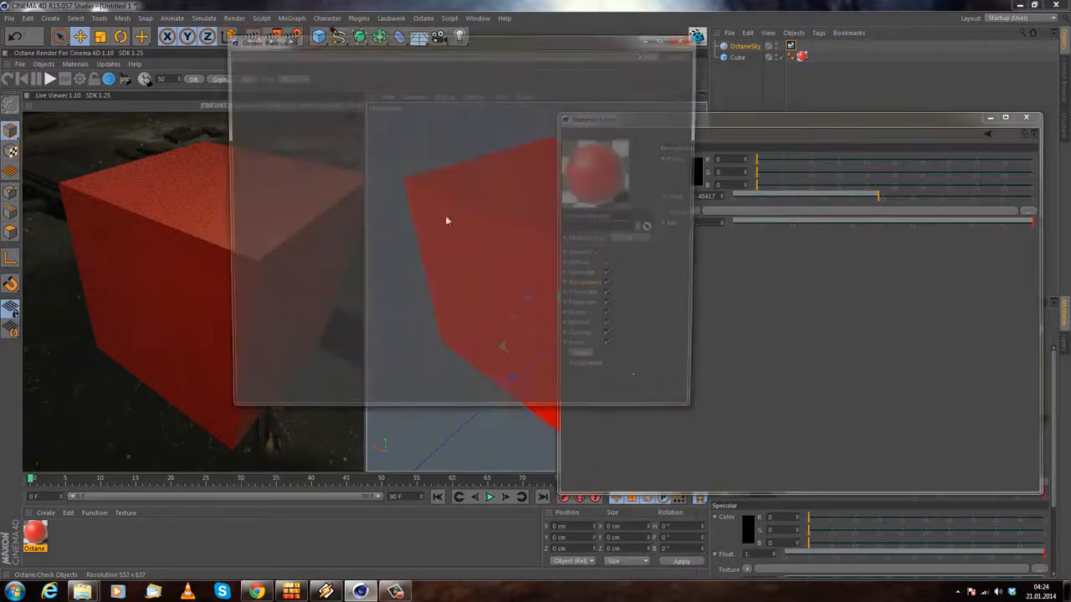
left_click_drag(560, 315, 556, 308)
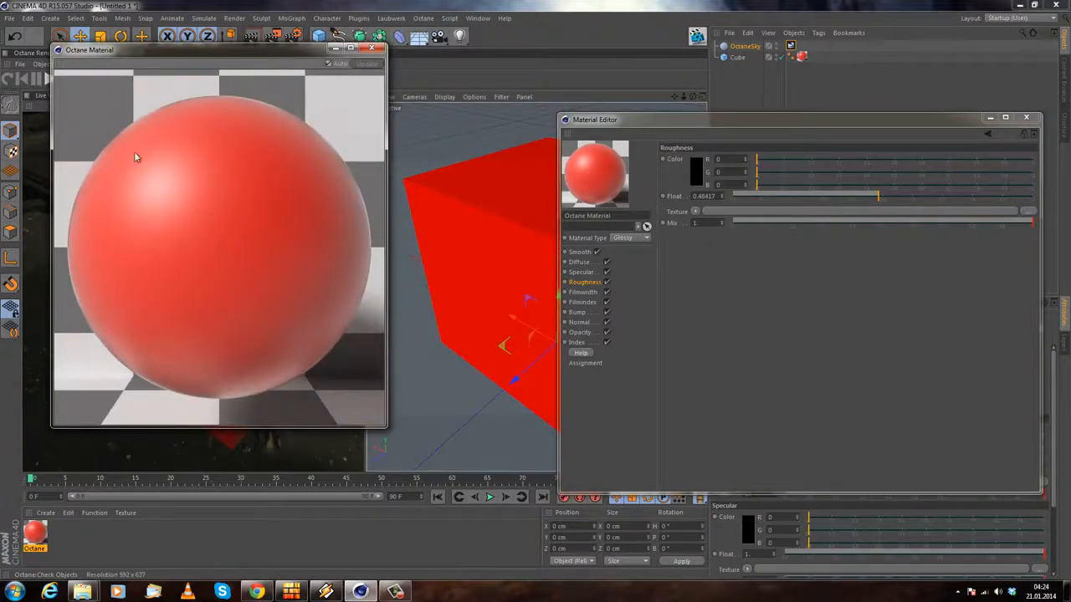
Step: Lower the Roughness float to about 0.19 and finally to 0, close the enlarged preview and inspect the cube's reflections
left_click_drag(778, 199, 791, 199)
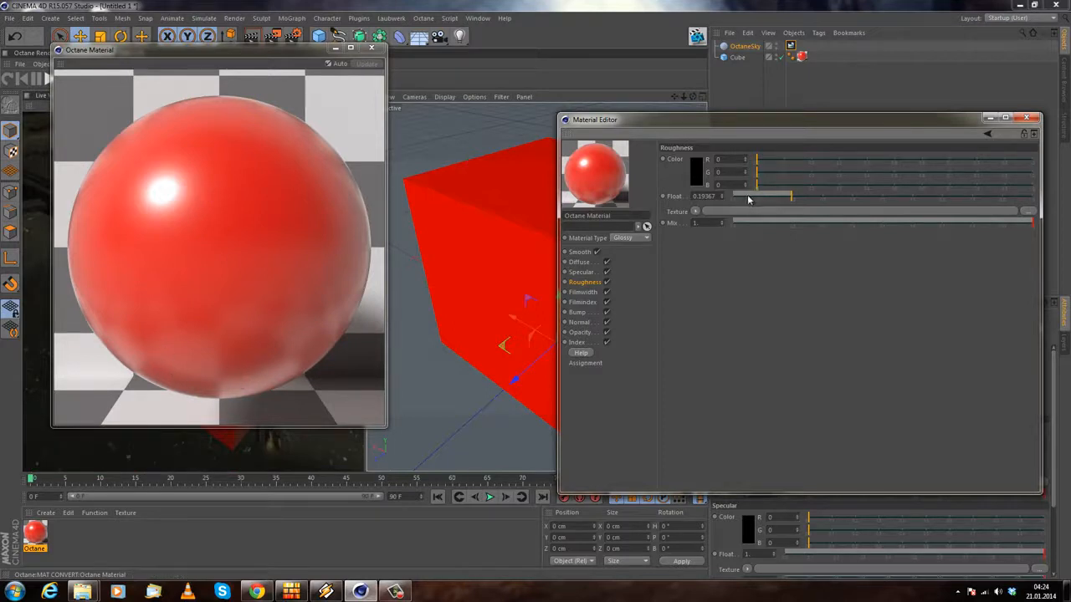
left_click_drag(750, 199, 728, 199)
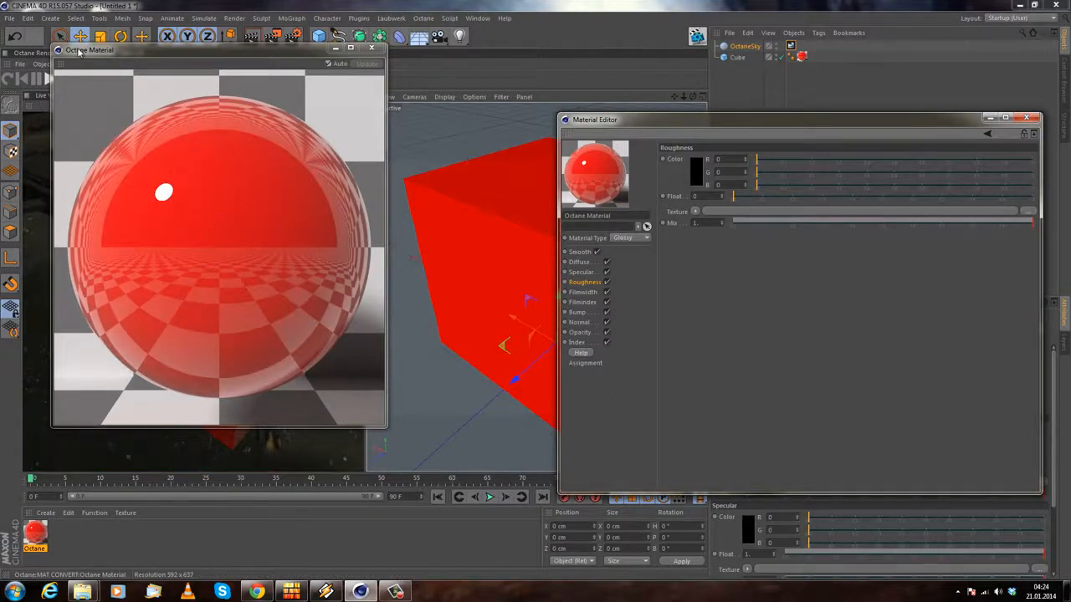
left_click(377, 52)
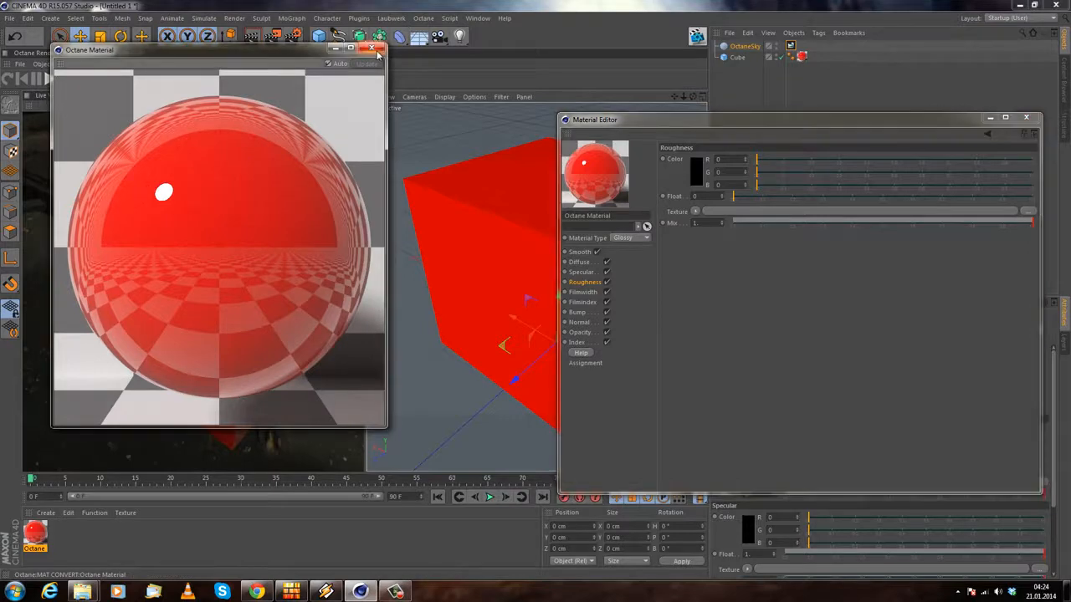
left_click_drag(280, 360, 141, 292)
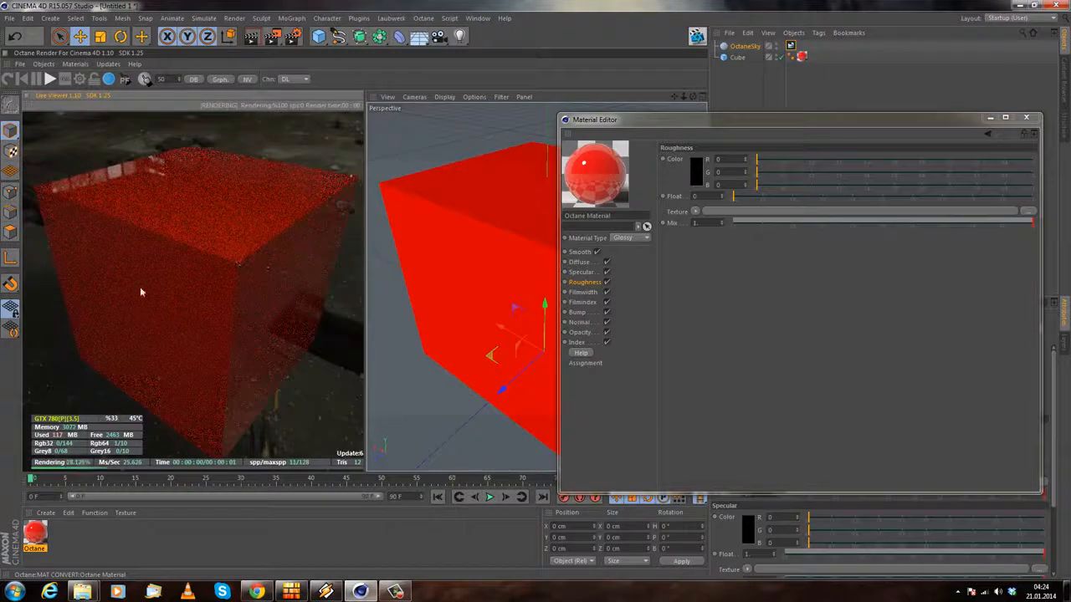
Step: Open the Filmwidth channel, then switch to Chrome and read the Film Width and Film Index entries in the Octane manual
left_click(581, 294)
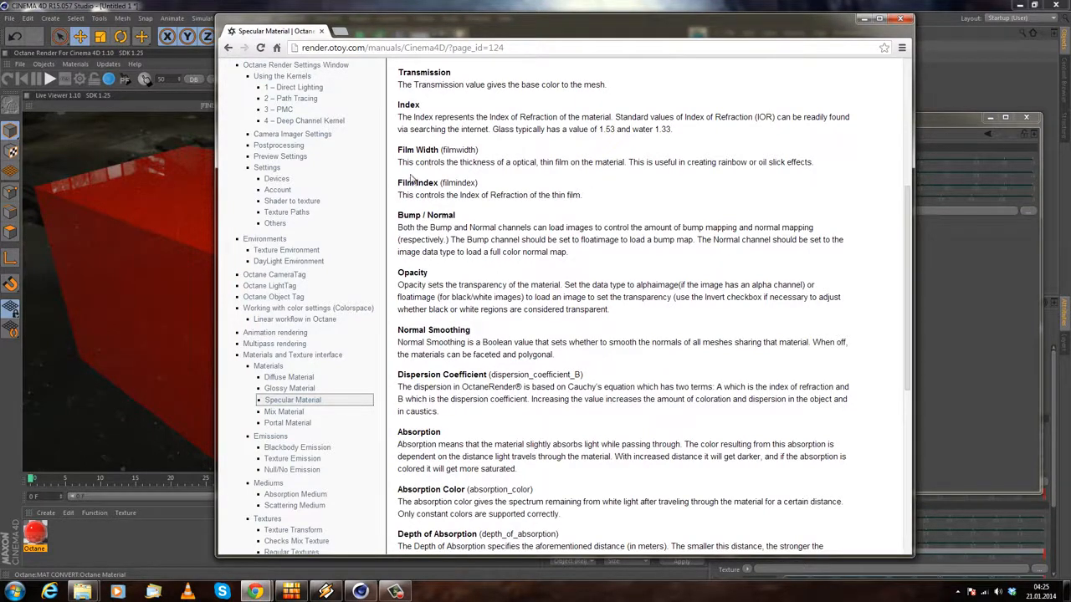
left_click_drag(399, 162, 624, 160)
left_click(620, 176)
left_click_drag(517, 33, 452, 53)
left_click_drag(435, 216, 548, 216)
left_click(352, 194)
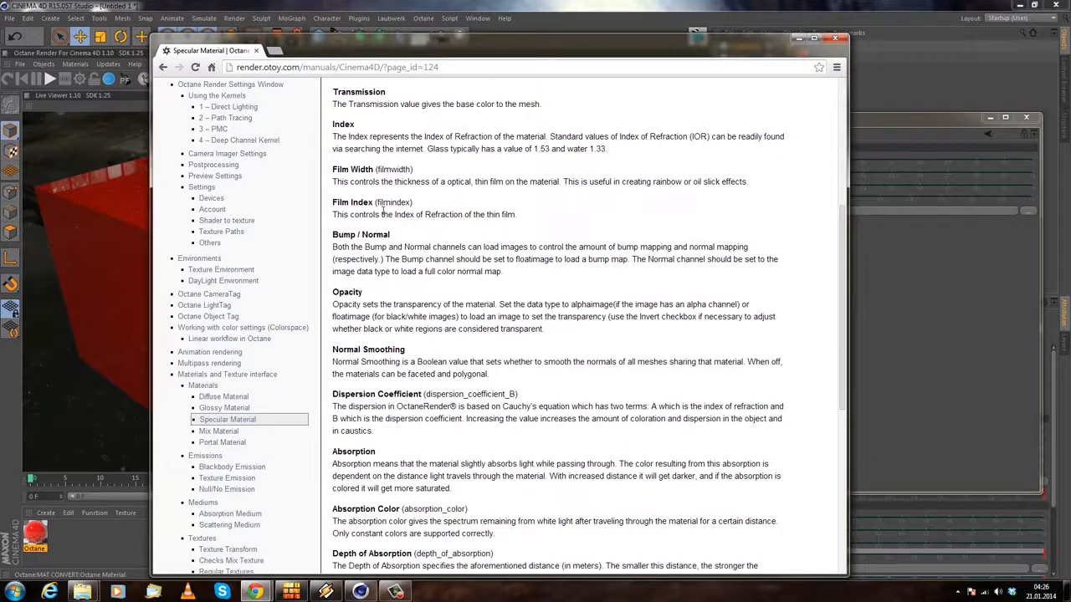
triple_click(348, 170)
left_click(409, 214)
left_click_drag(337, 201, 429, 204)
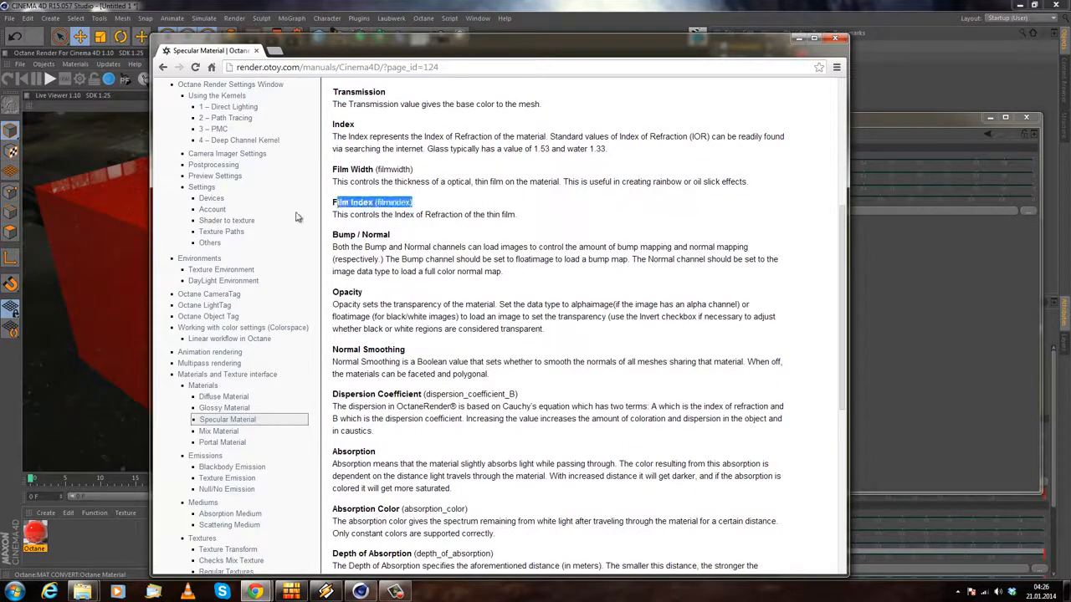
left_click(799, 38)
Step: Switch back to Cinema 4D and open the Octane material's Bump channel
left_click_drag(694, 125, 693, 114)
left_click_drag(235, 284, 202, 207)
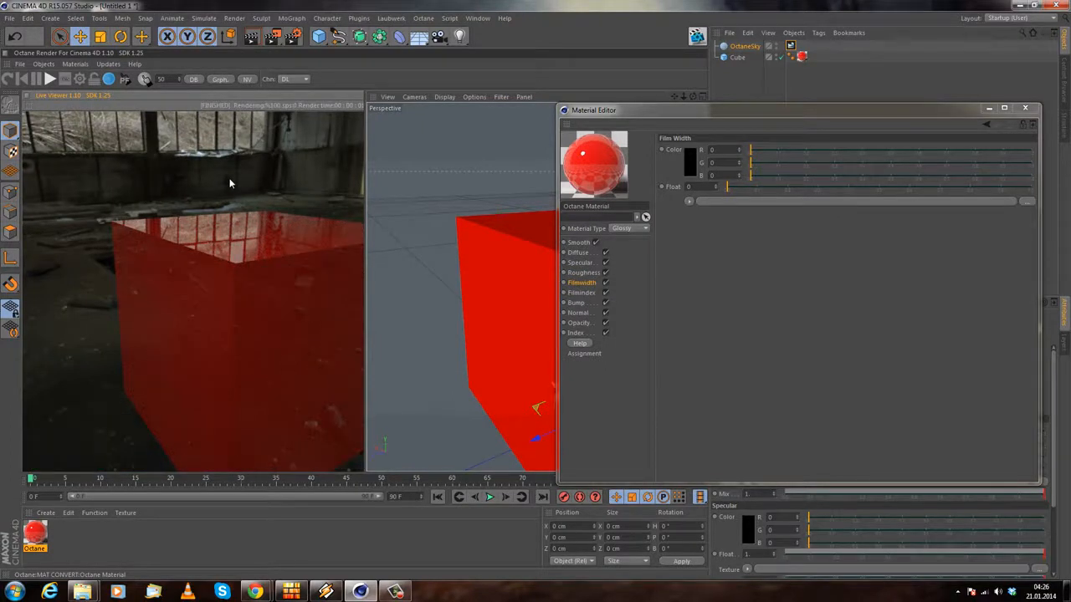
left_click(576, 302)
left_click_drag(469, 270, 402, 228, "alt")
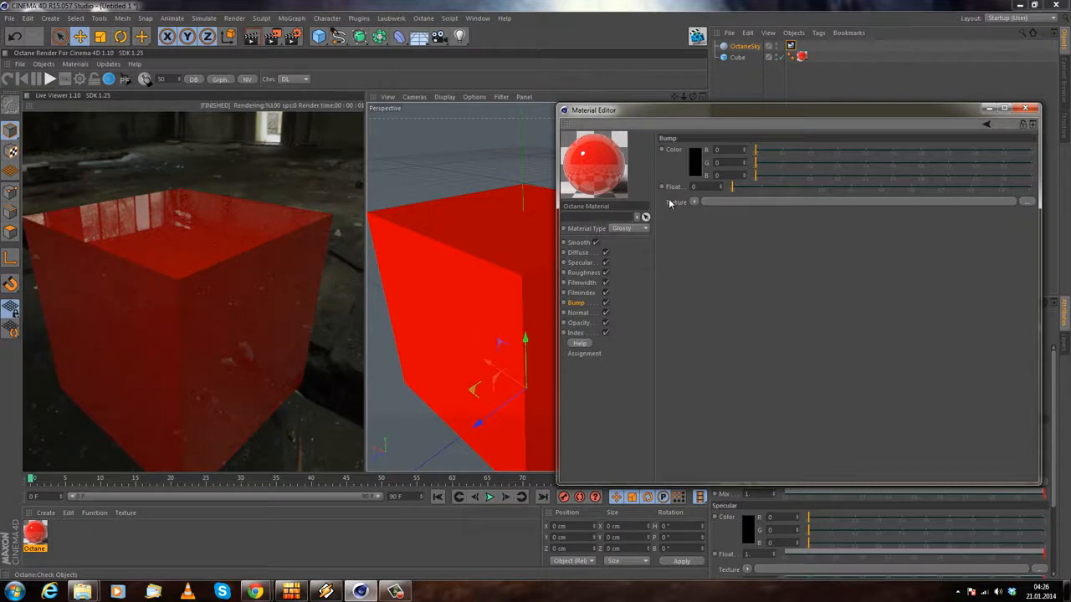
Step: Load the C4doctane ImageTexture shader into the Bump channel's texture slot
left_click(695, 202)
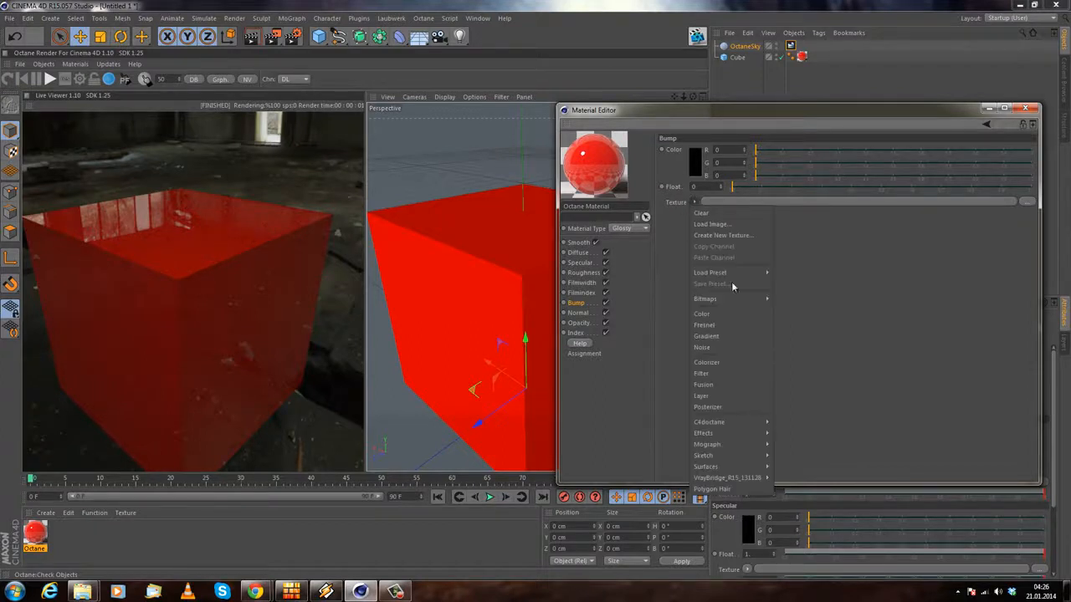
mouse_move(703, 425)
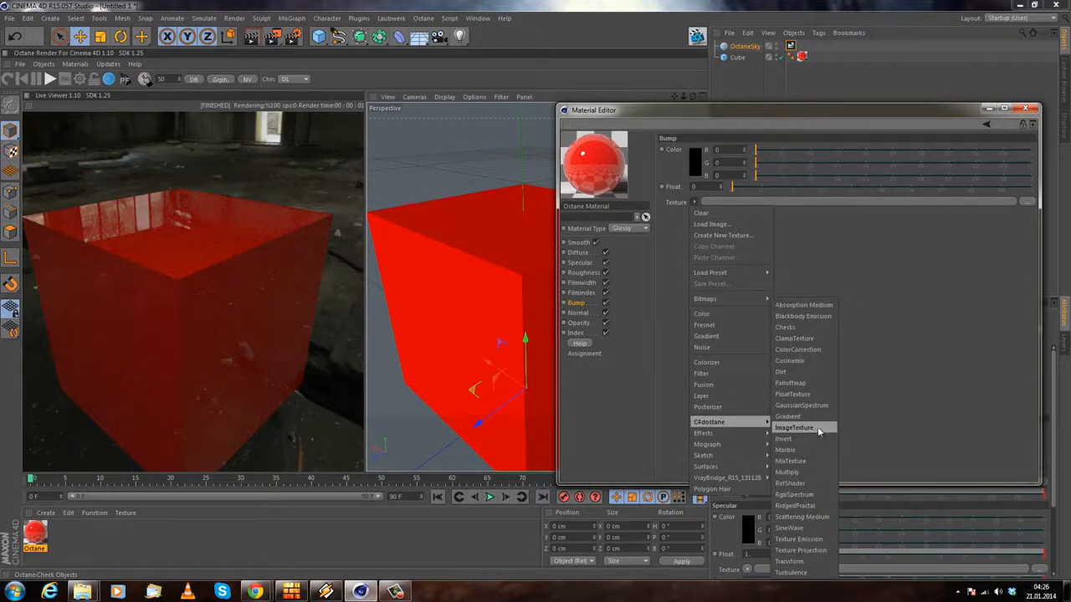
mouse_move(743, 420)
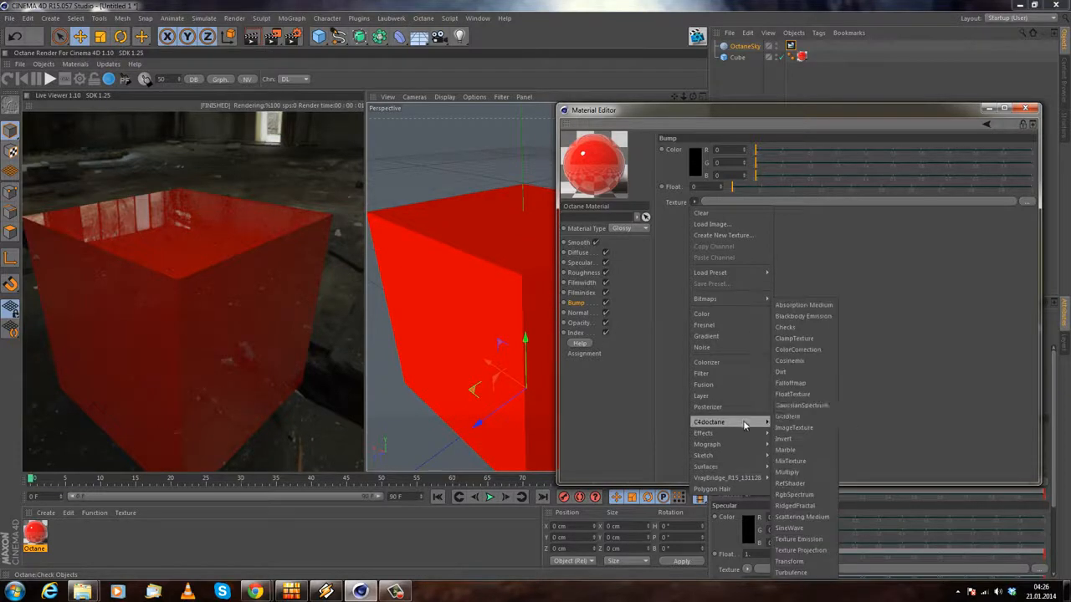
left_click(814, 430)
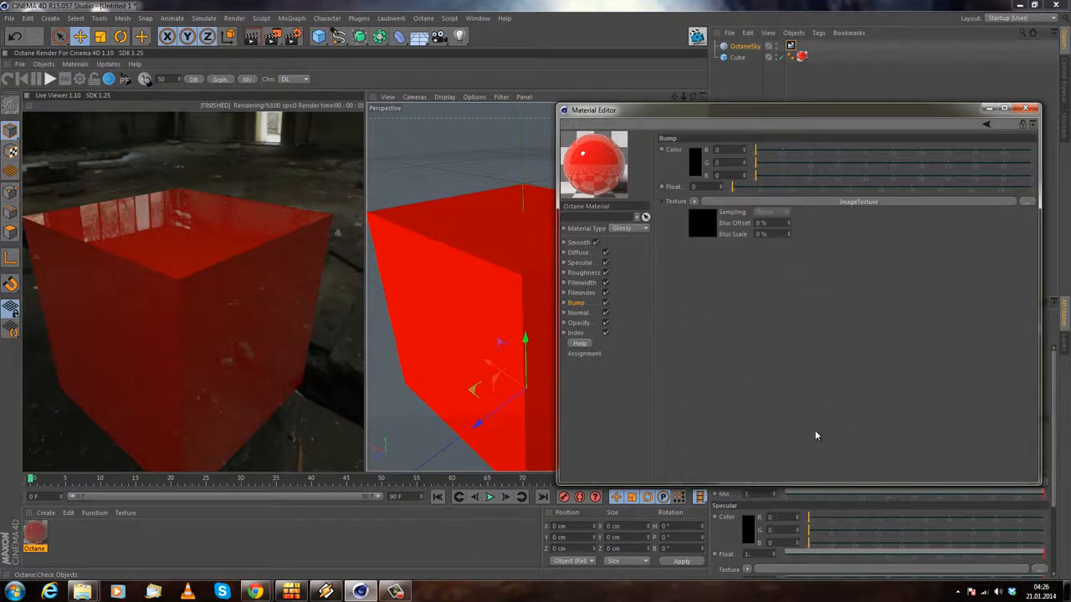
left_click(695, 203)
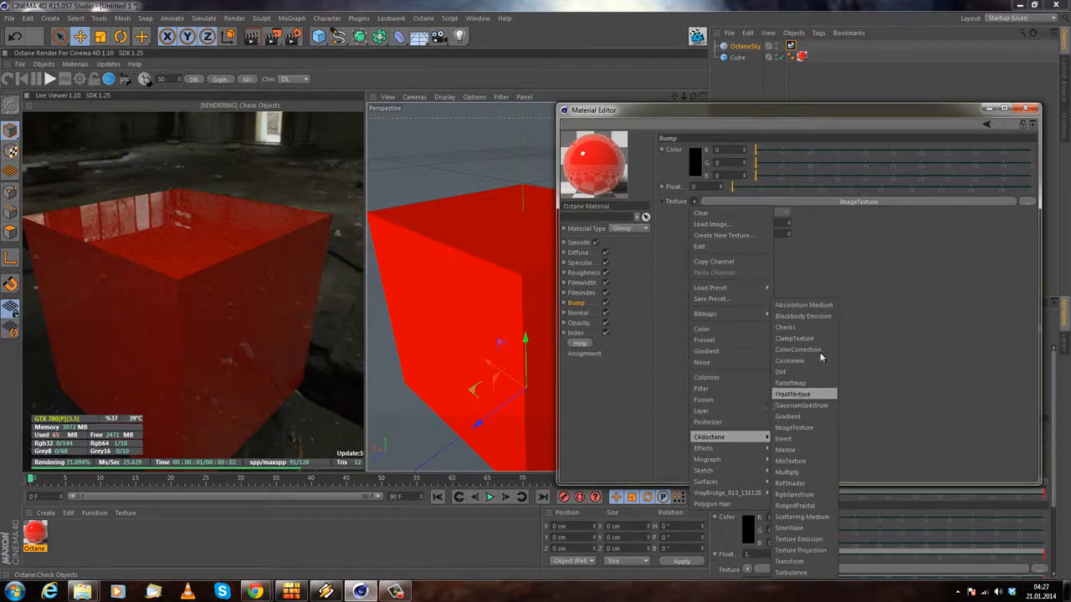
left_click(838, 326)
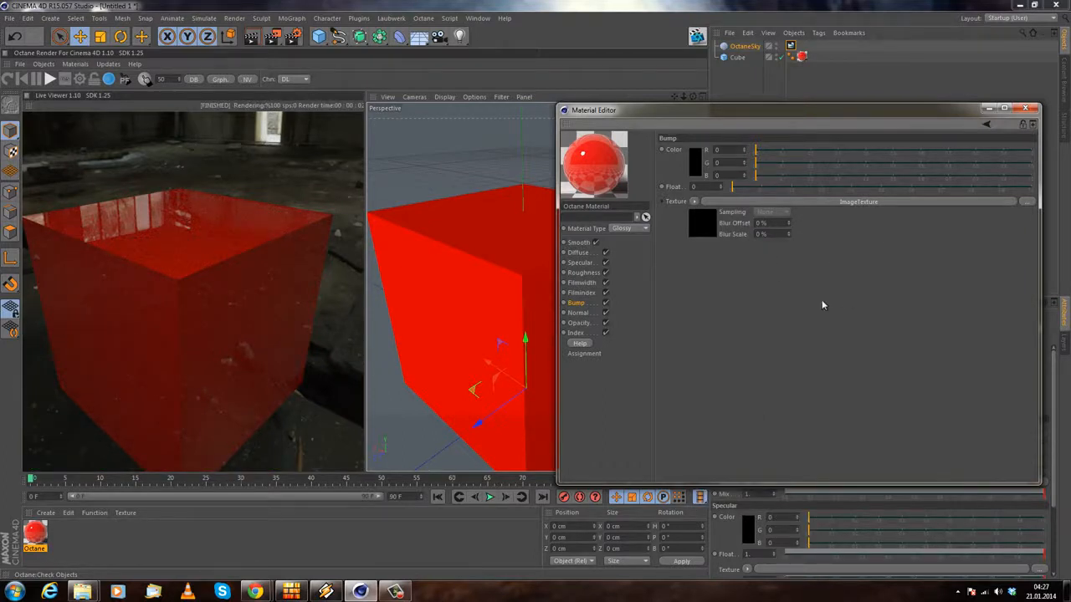
Step: Open the ImageTexture shader and load curse.jpg from the Personal\Curse folder on drive D as its image
left_click(853, 206)
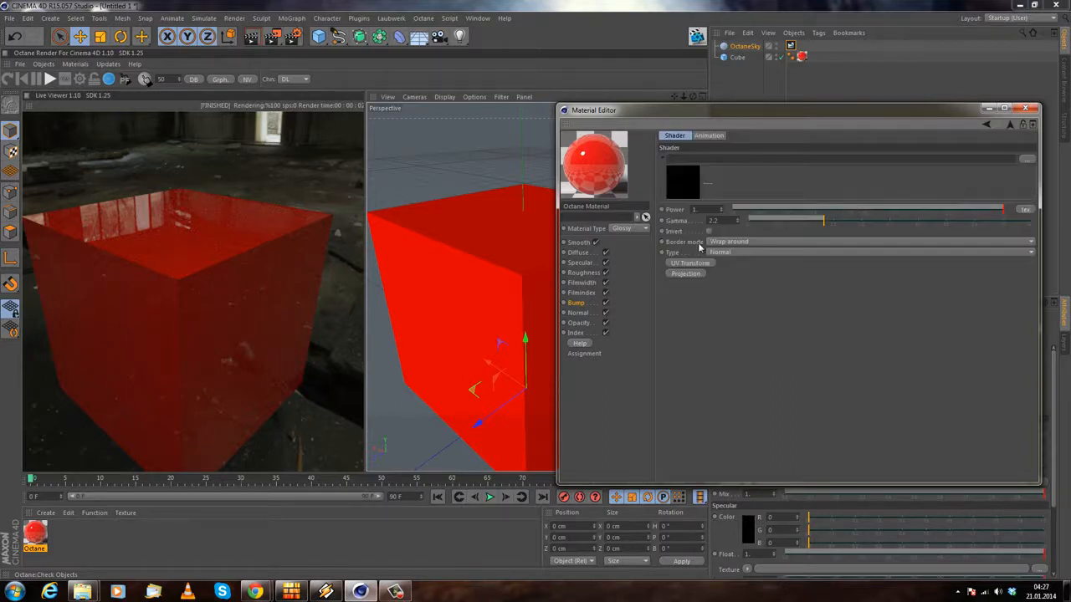
left_click(1026, 158)
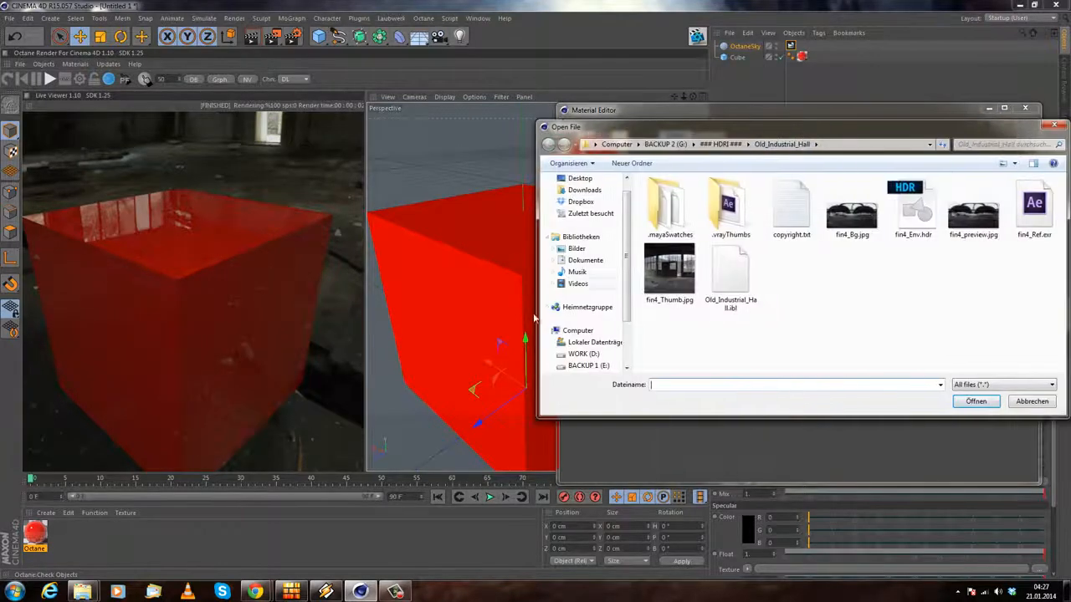
left_click(583, 354)
scroll(742, 306, "down", 8)
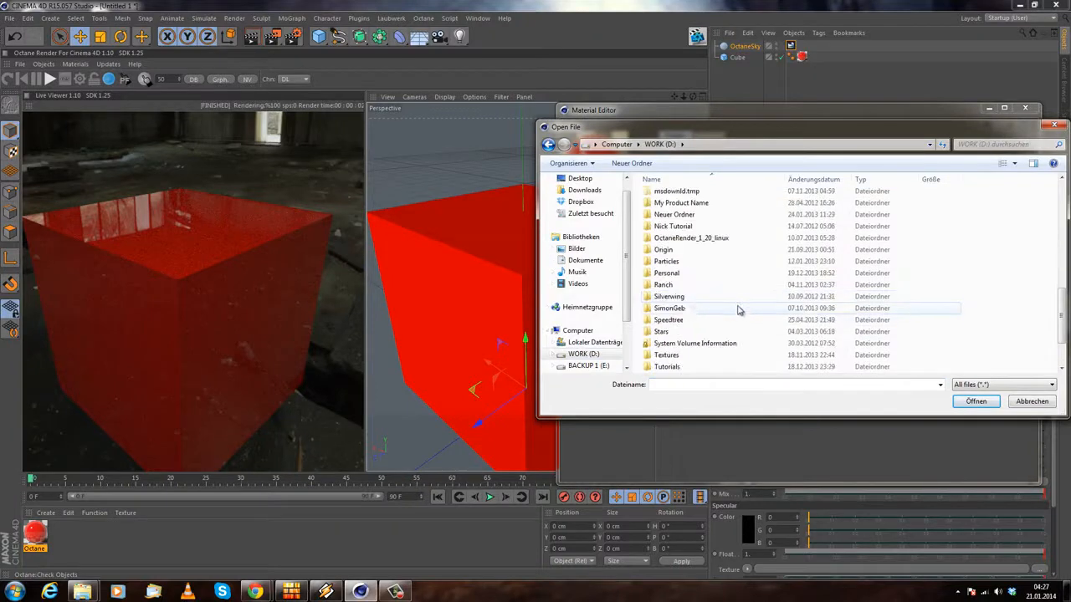
double_click(686, 274)
scroll(713, 299, "down", 2)
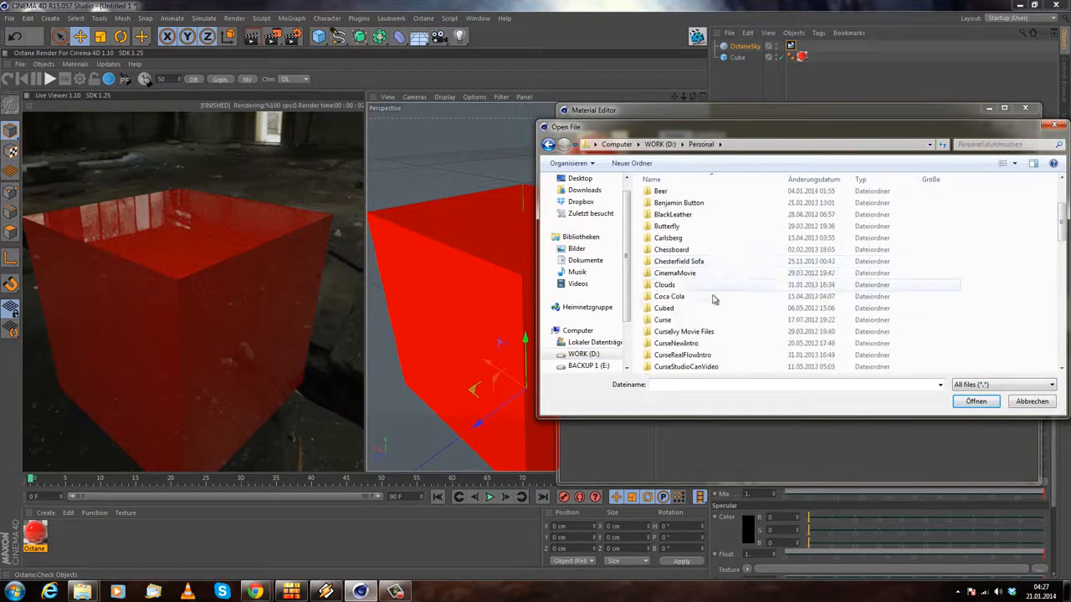
double_click(675, 318)
left_click(841, 307)
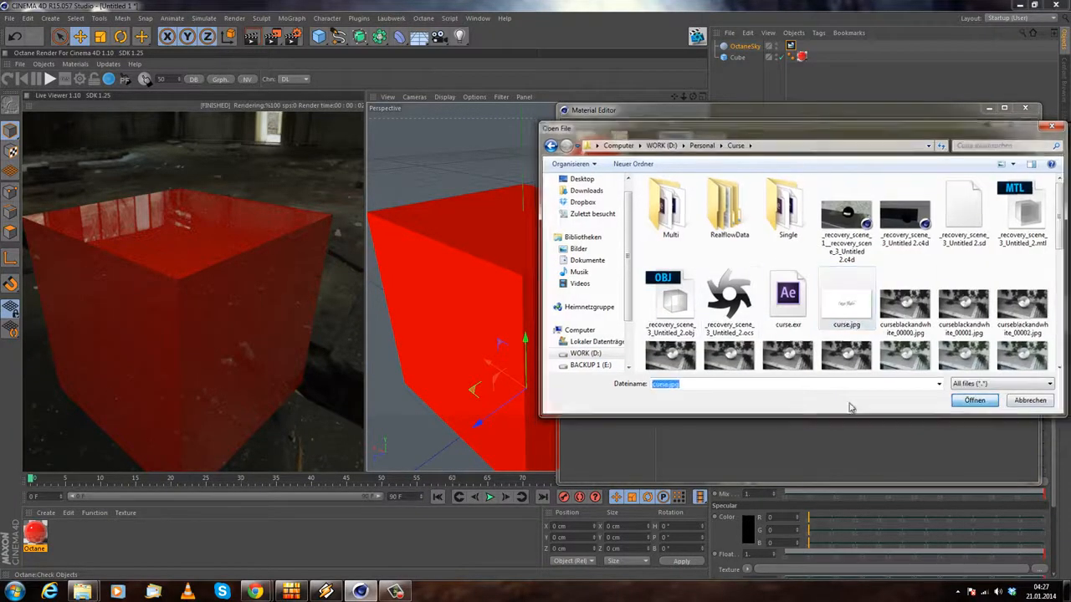
left_click(975, 401)
left_click(599, 336)
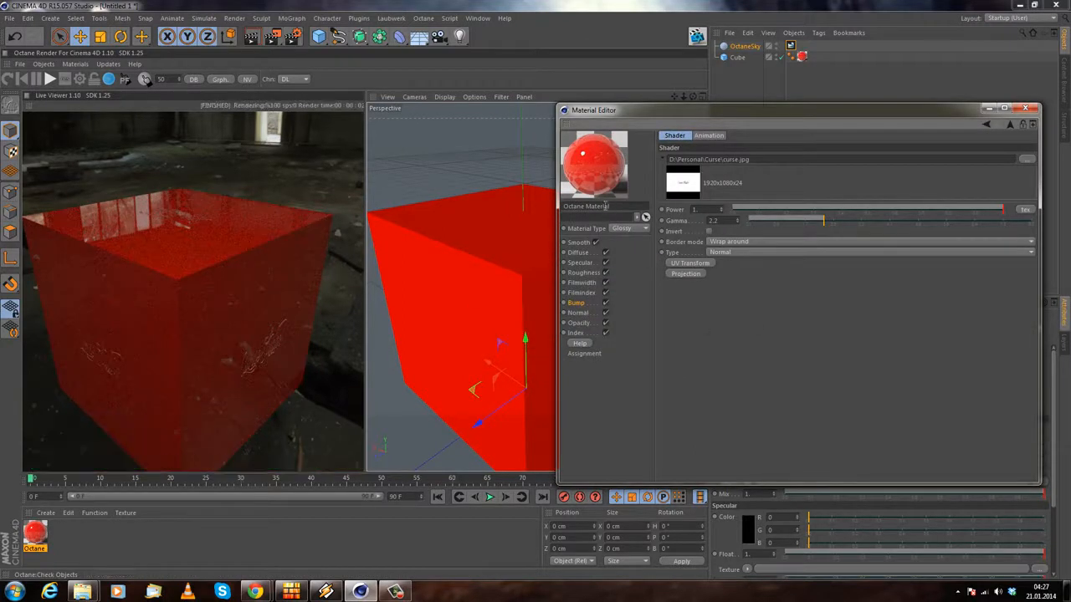
Step: Reopen the bump ImageTexture settings from the Bump channel and lower the Power to 0
left_click(986, 124)
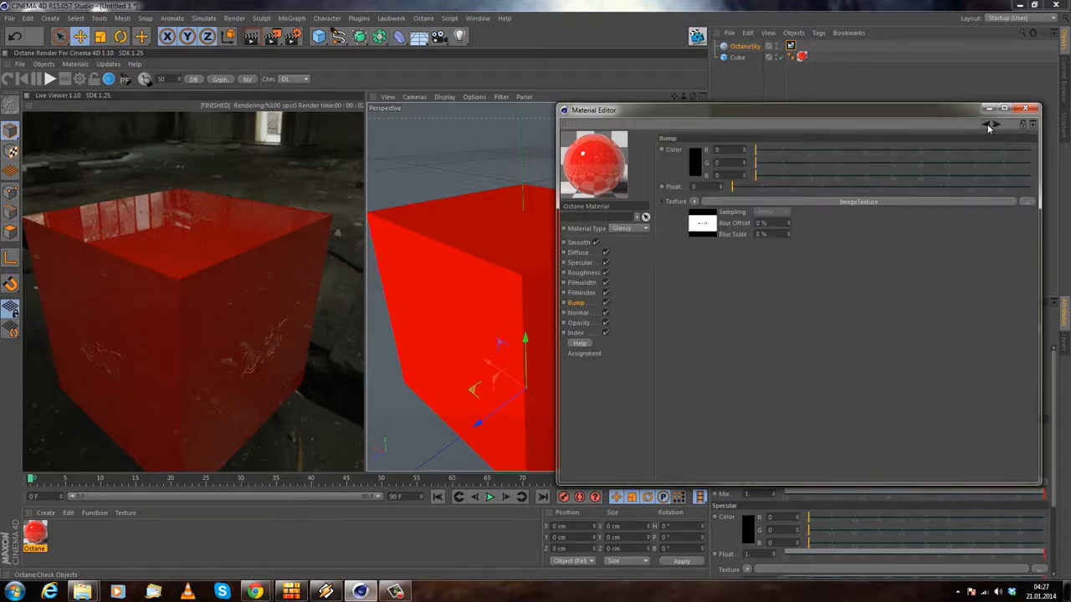
left_click(855, 204)
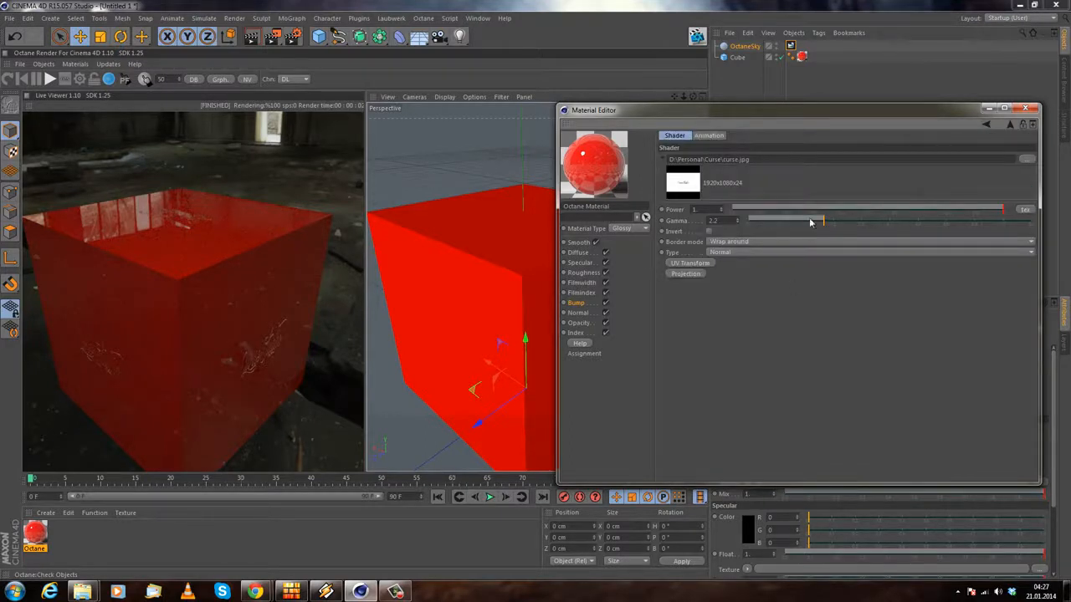
left_click_drag(422, 233, 380, 215, "alt")
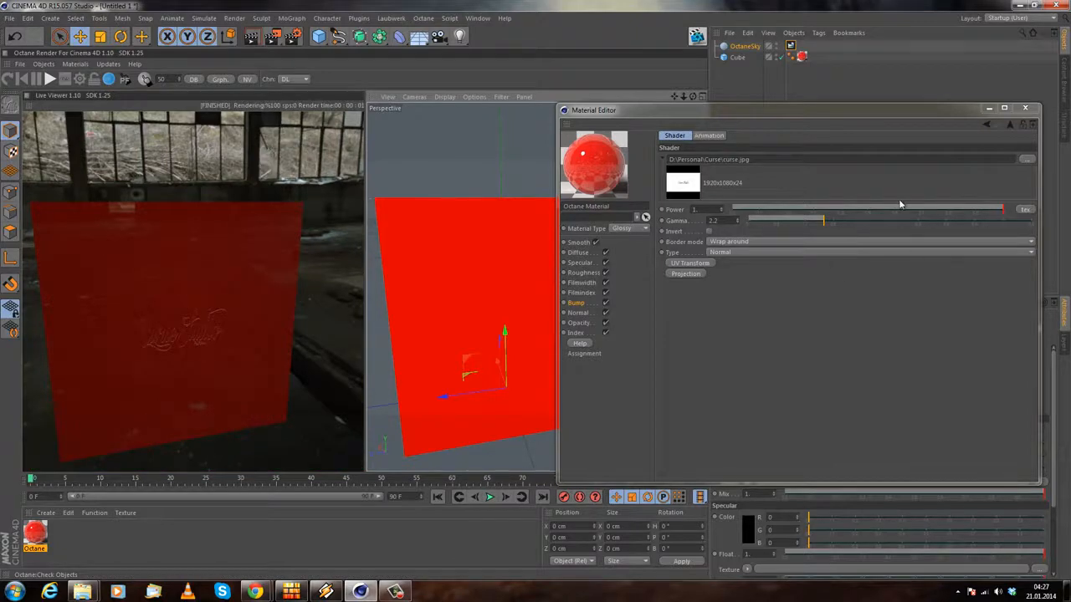
left_click_drag(819, 208, 733, 210)
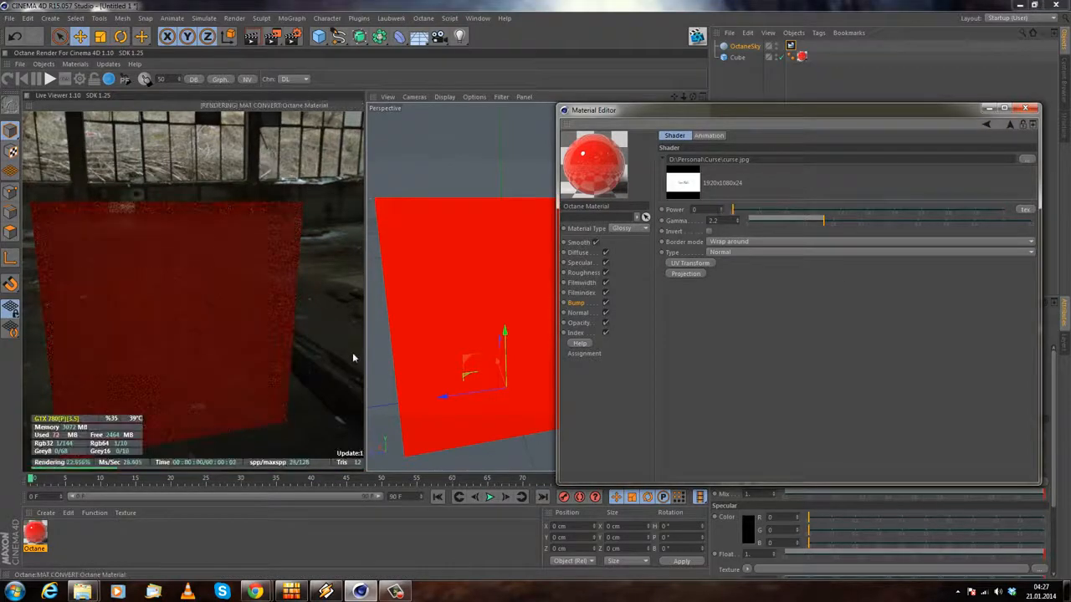
Step: Open the environment tag on OctaneSky and raise its intensity to 3 to brighten the scene
middle_click_drag(182, 249, 298, 238)
left_click_drag(117, 261, 33, 242)
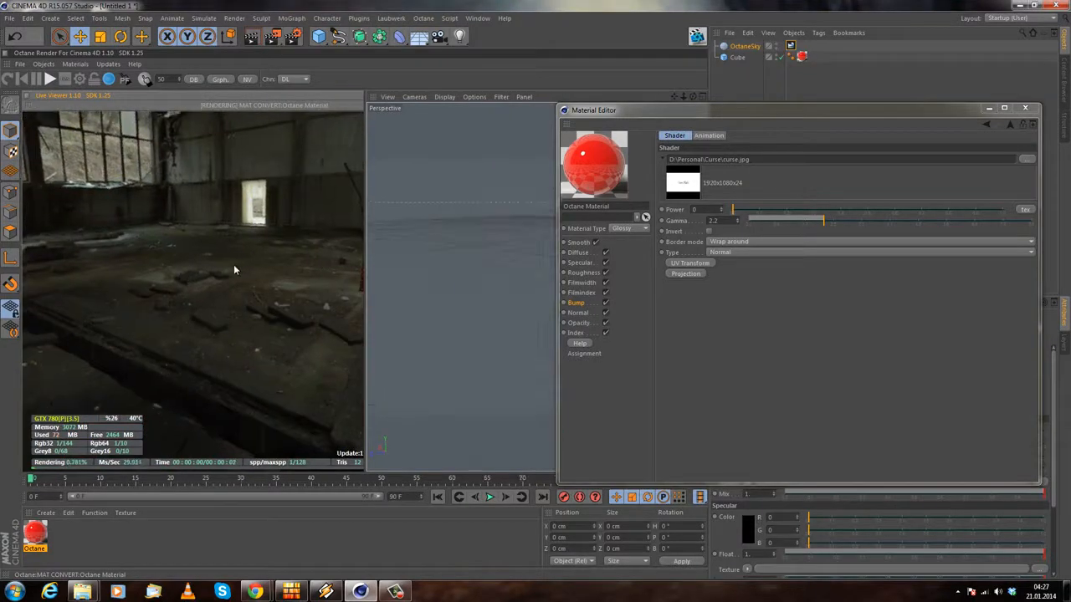
middle_click_drag(505, 239, 276, 302, "alt")
left_click(603, 261)
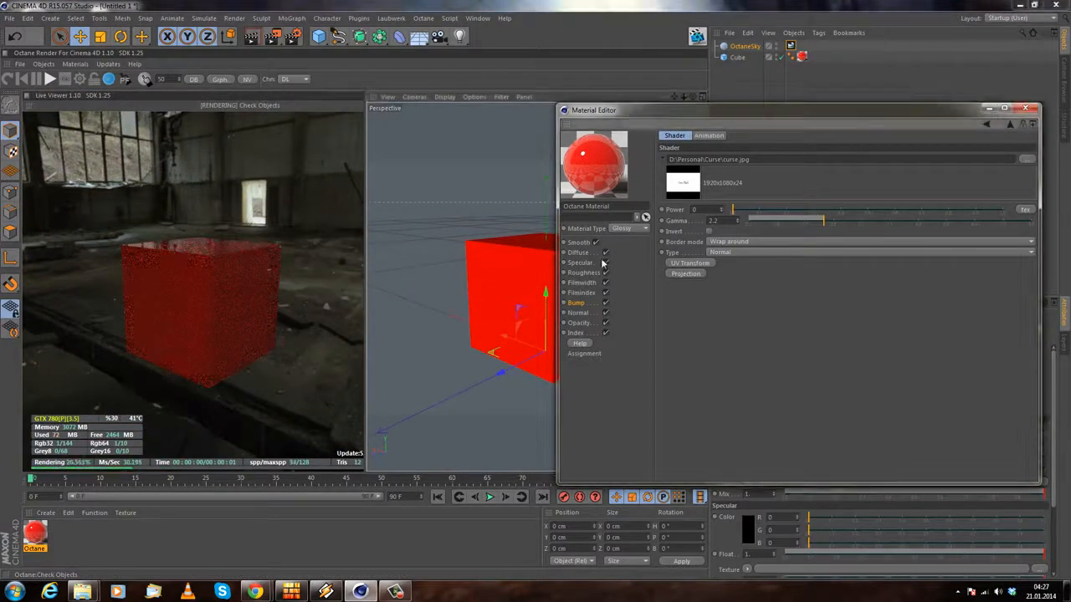
left_click_drag(535, 251, 513, 236, "alt")
middle_click_drag(514, 237, 449, 239, "alt")
right_click_drag(449, 239, 469, 249, "alt")
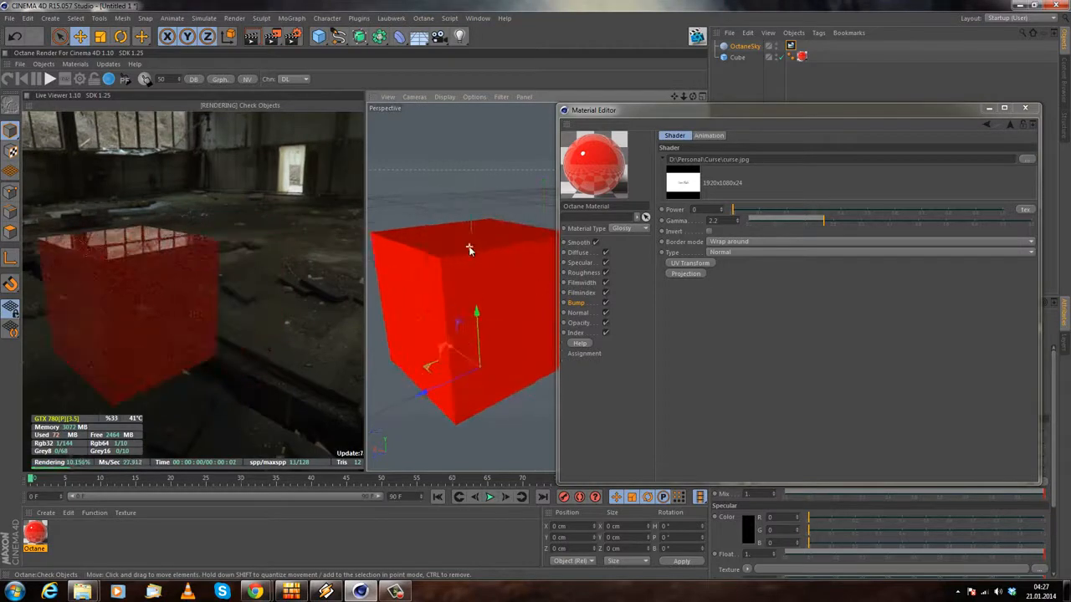
scroll(470, 250, "up", 2)
left_click(790, 45)
left_click_drag(771, 110, 432, 124)
left_click_drag(767, 385, 628, 366)
type("3")
key("Return")
left_click_drag(545, 124, 894, 136)
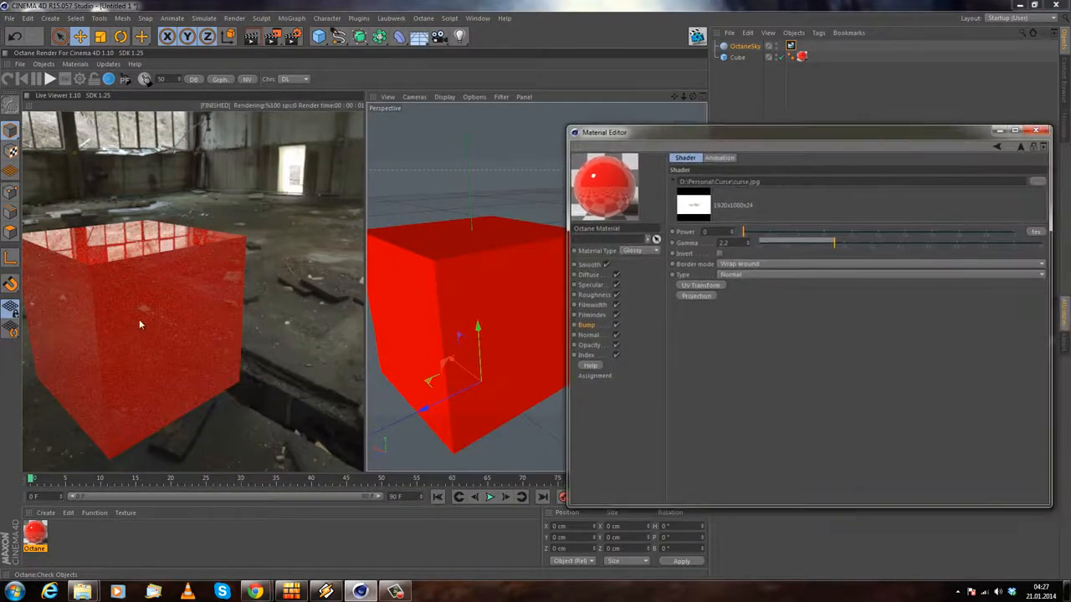
Step: Set the bump image's Power to 0.5 and inspect the relief on the cube's faces
left_click_drag(158, 305, 101, 326)
left_click_drag(470, 273, 361, 244)
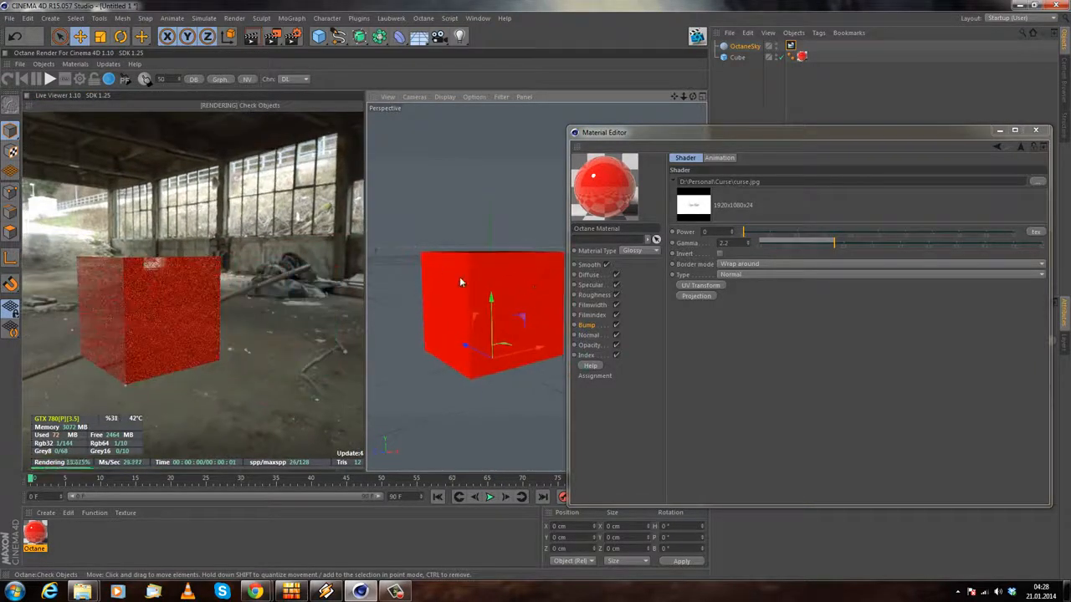
scroll(461, 280, "up", 5)
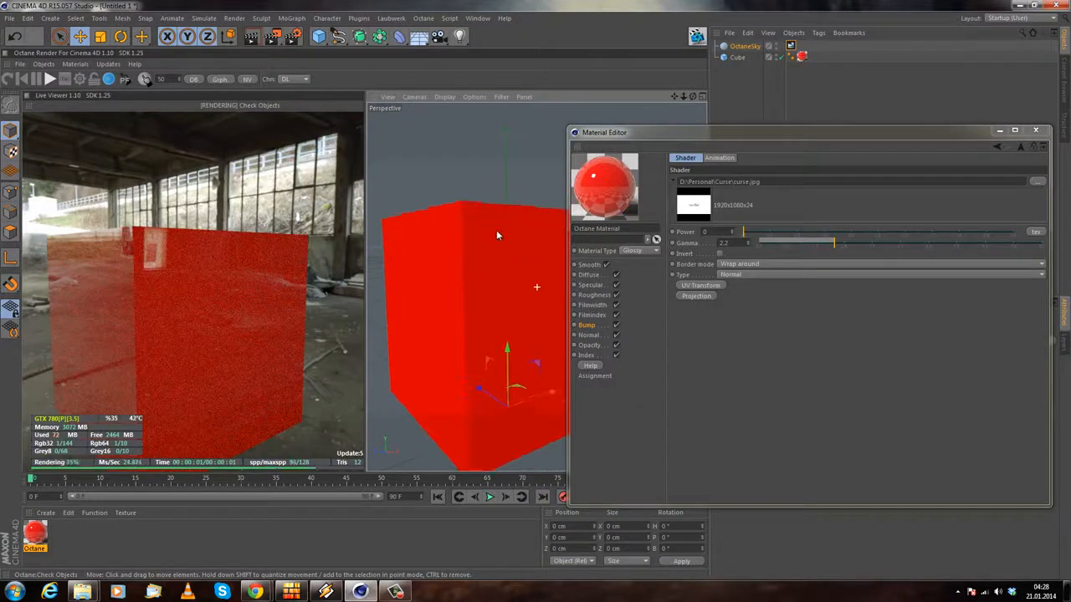
middle_click_drag(501, 240, 496, 227, "alt")
scroll(495, 227, "down", 2)
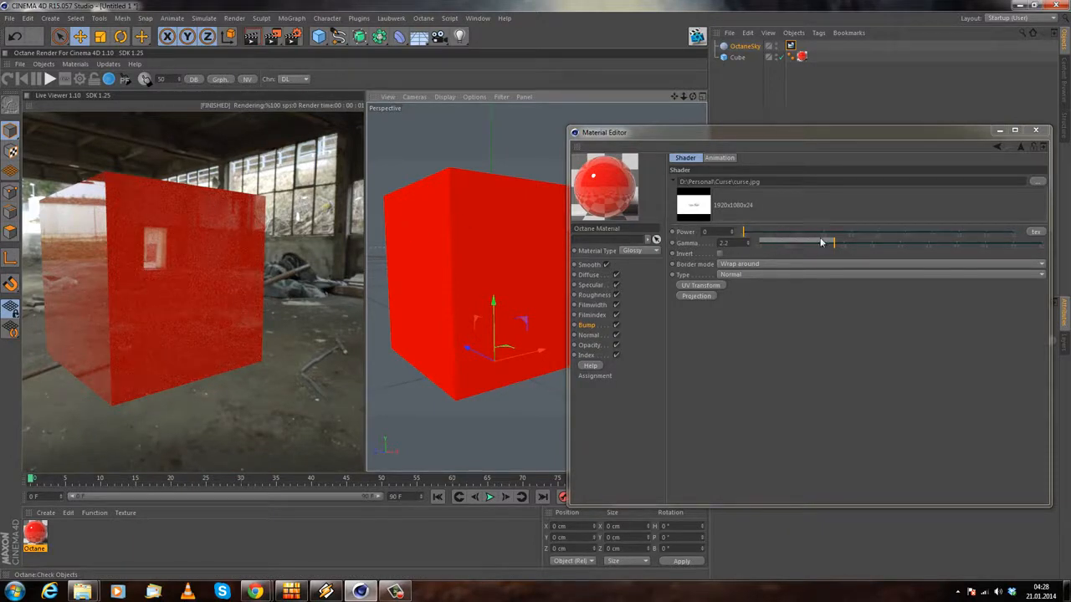
left_click(721, 233)
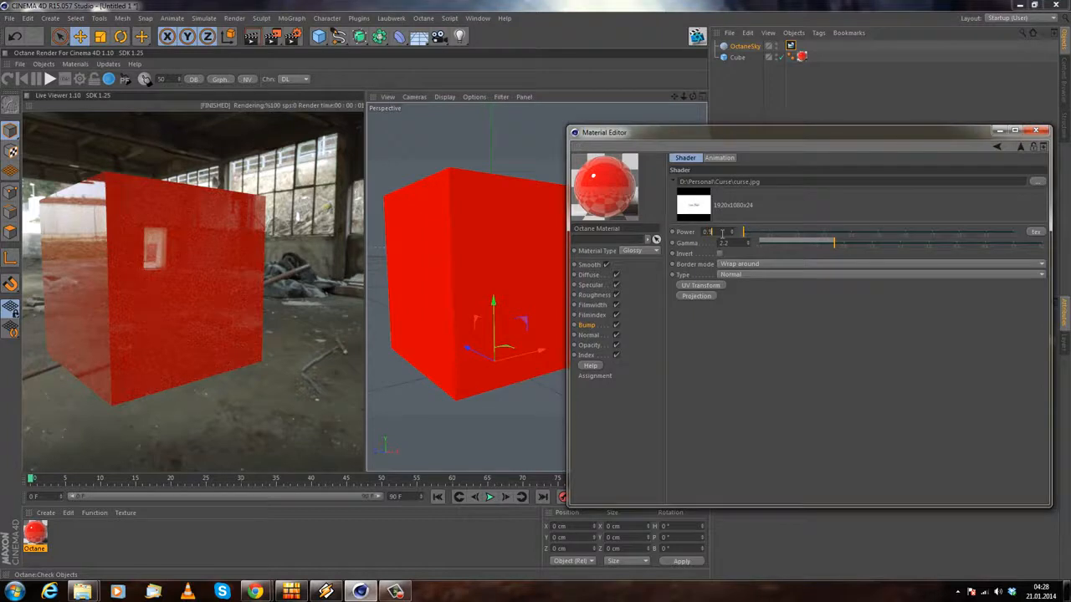
key("Return")
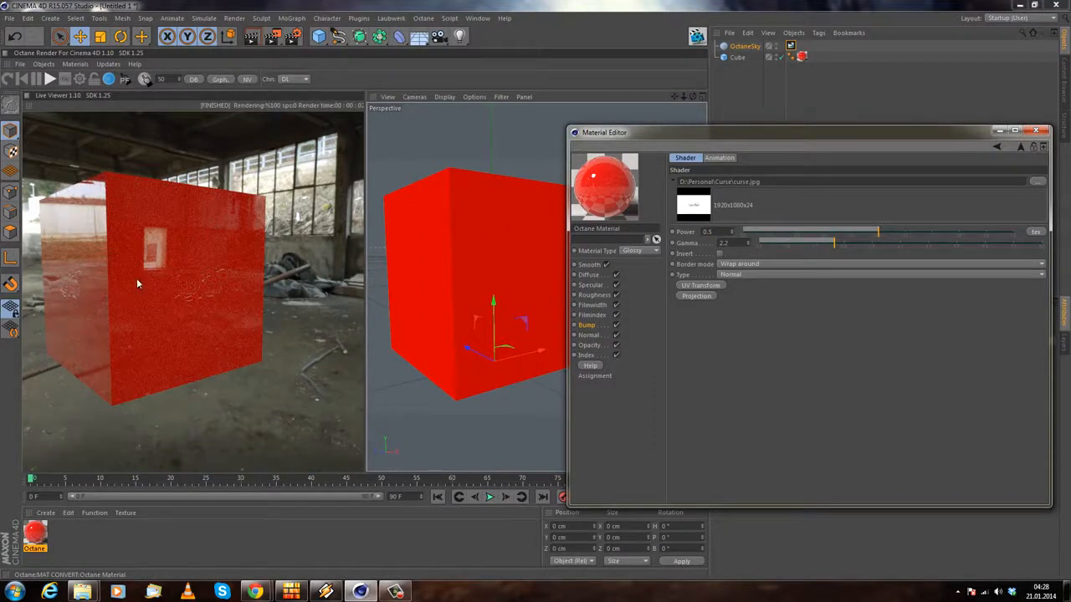
left_click_drag(423, 304, 458, 311, "alt")
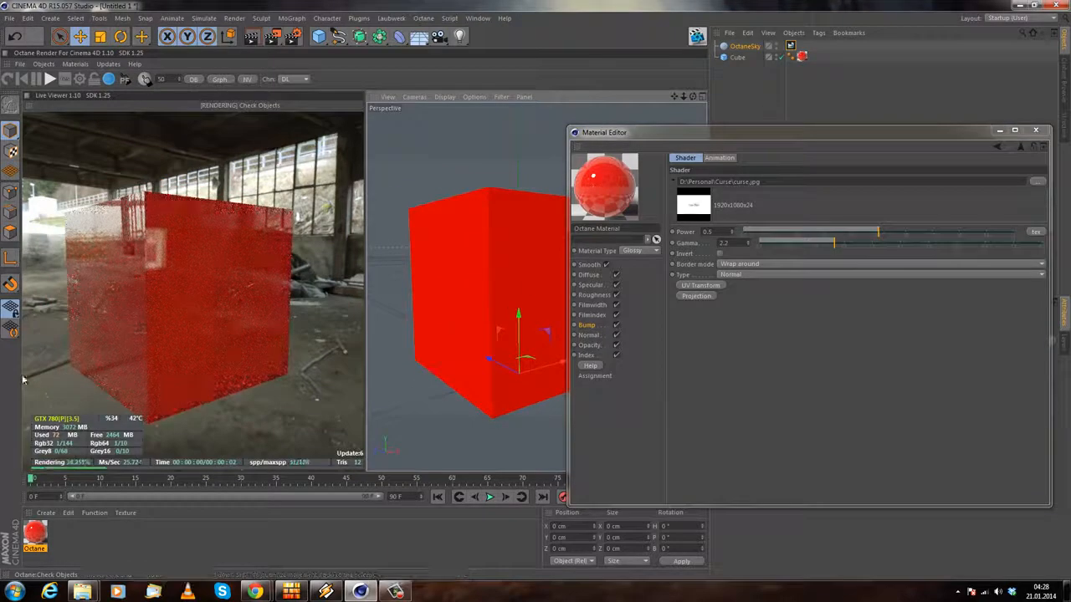
Step: Raise the bump image's Power to 1 and examine the relief on the cube from different angles
double_click(728, 231)
type("1")
key("Return")
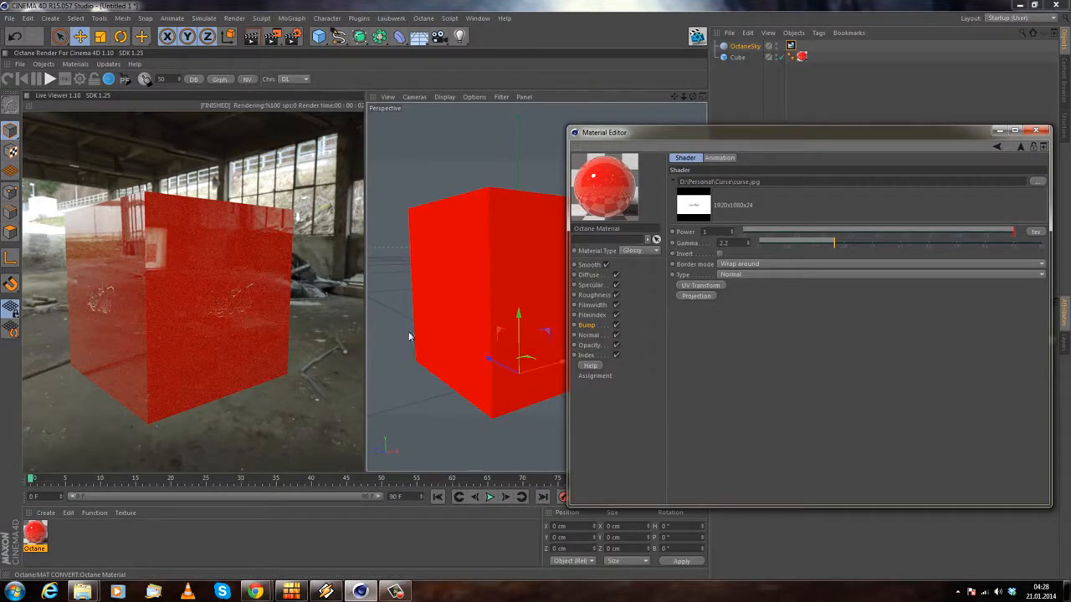
left_click_drag(460, 331, 478, 329, "alt")
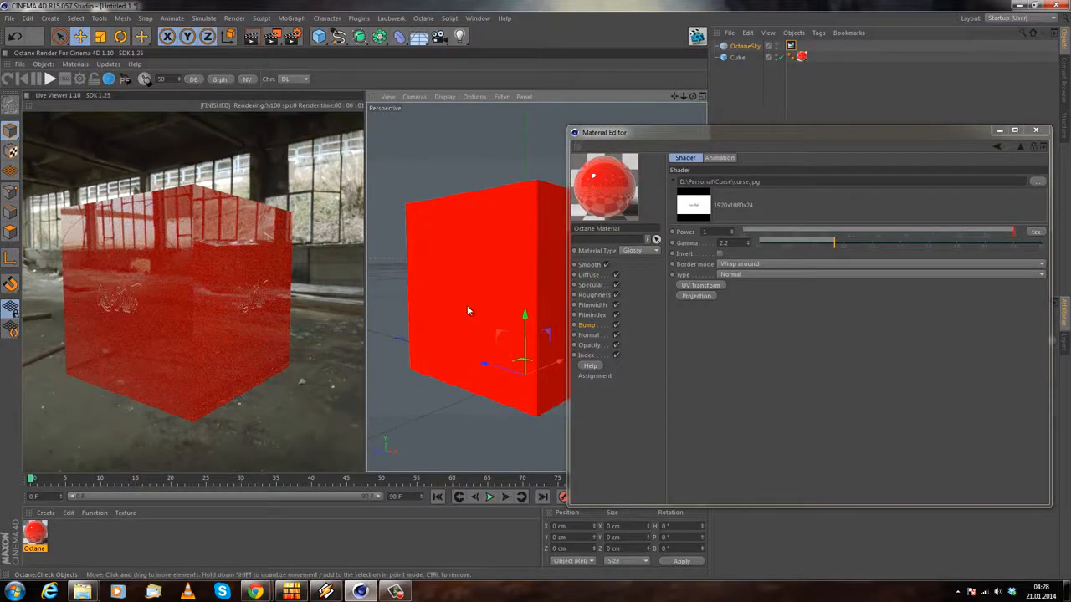
left_click_drag(468, 304, 423, 310, "alt")
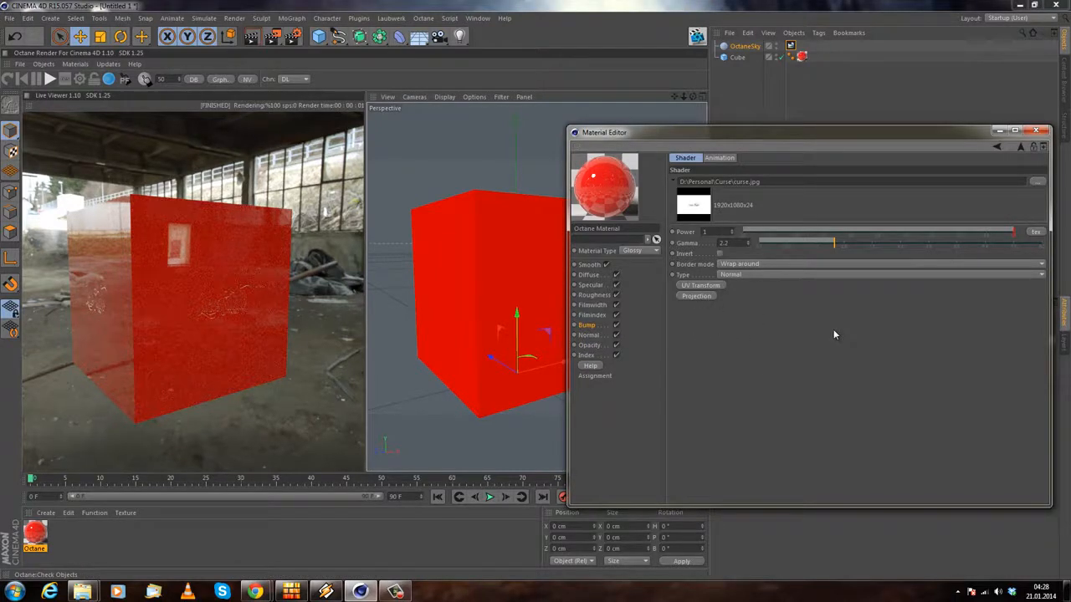
Step: Open the Normal channel, then switch to Chrome and look through the Normal Smoothing entry in the Octane manual
left_click(589, 335)
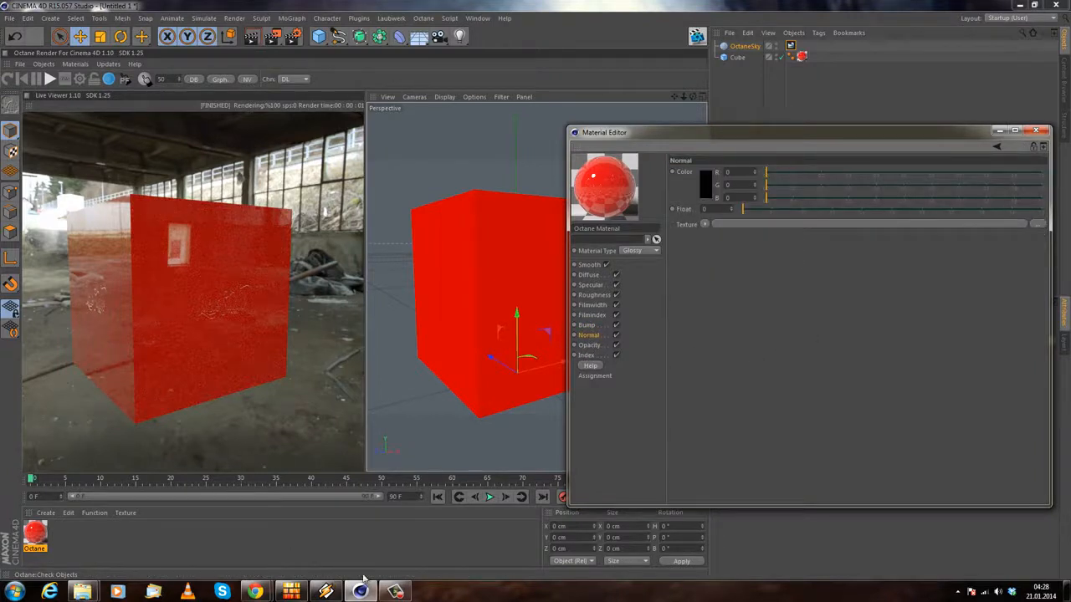
mouse_move(255, 591)
left_click(327, 530)
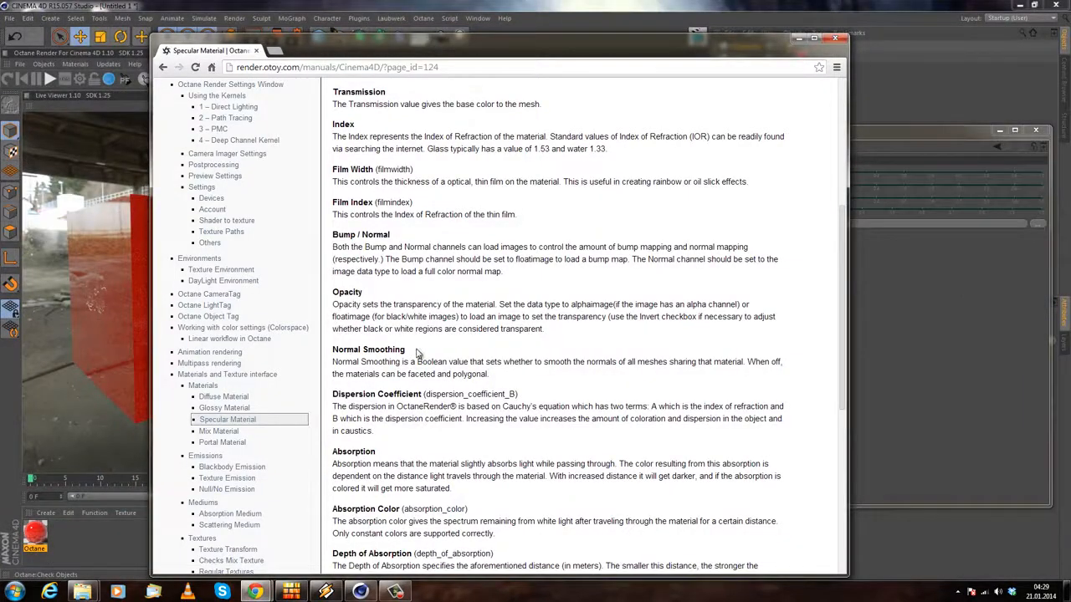
left_click_drag(353, 362, 462, 353)
left_click(433, 374)
scroll(464, 353, "up", 2)
scroll(465, 351, "up", 2)
scroll(460, 356, "down", 4)
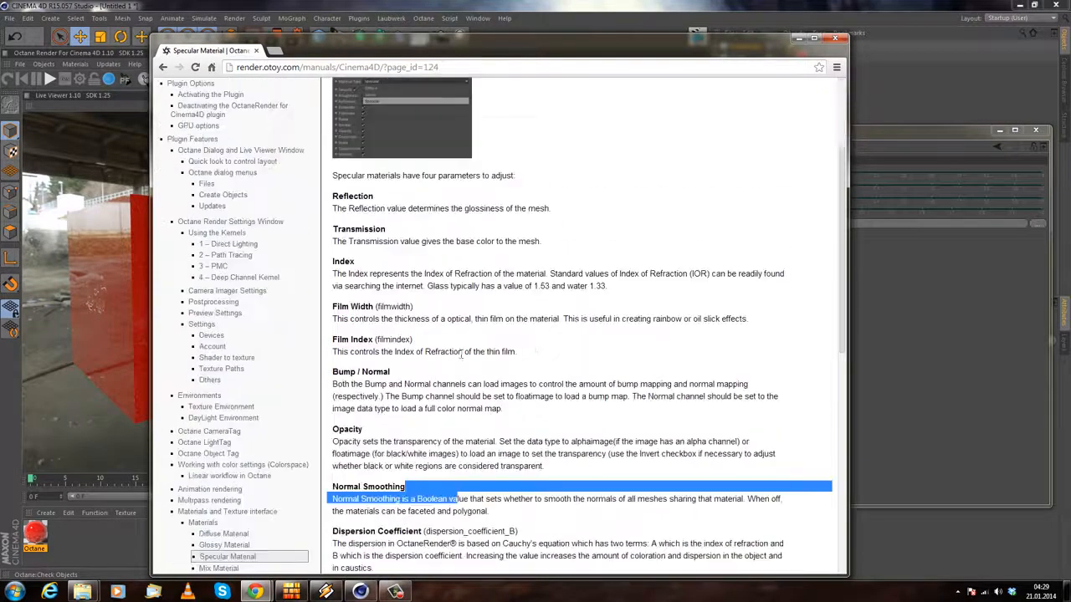
Step: Read the Bump / Normal entry in the manual on the image types those channels need
scroll(456, 360, "up", 2)
left_click(430, 374)
left_click_drag(470, 386, 742, 383)
left_click(537, 383)
left_click(756, 369)
left_click_drag(351, 397, 591, 397)
left_click(643, 412)
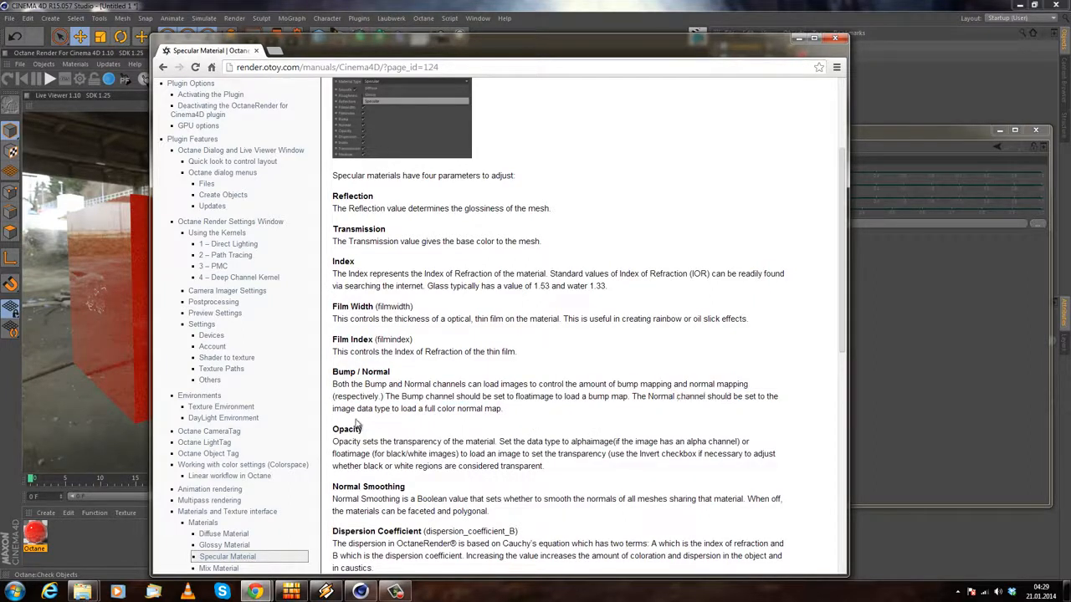
Step: Finish reading the Bump / Normal entry in the Octane manual and return to Cinema 4D
left_click_drag(358, 408, 455, 419)
left_click(545, 414)
left_click(797, 38)
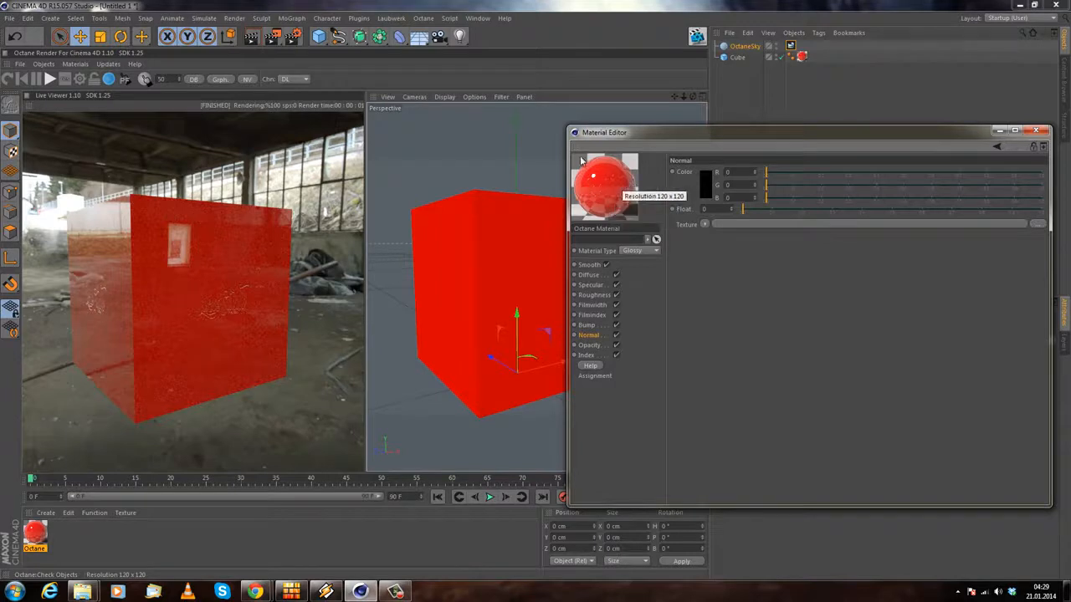
mouse_move(662, 140)
left_mouse_down()
mouse_move(672, 118)
mouse_move(666, 133)
left_mouse_up()
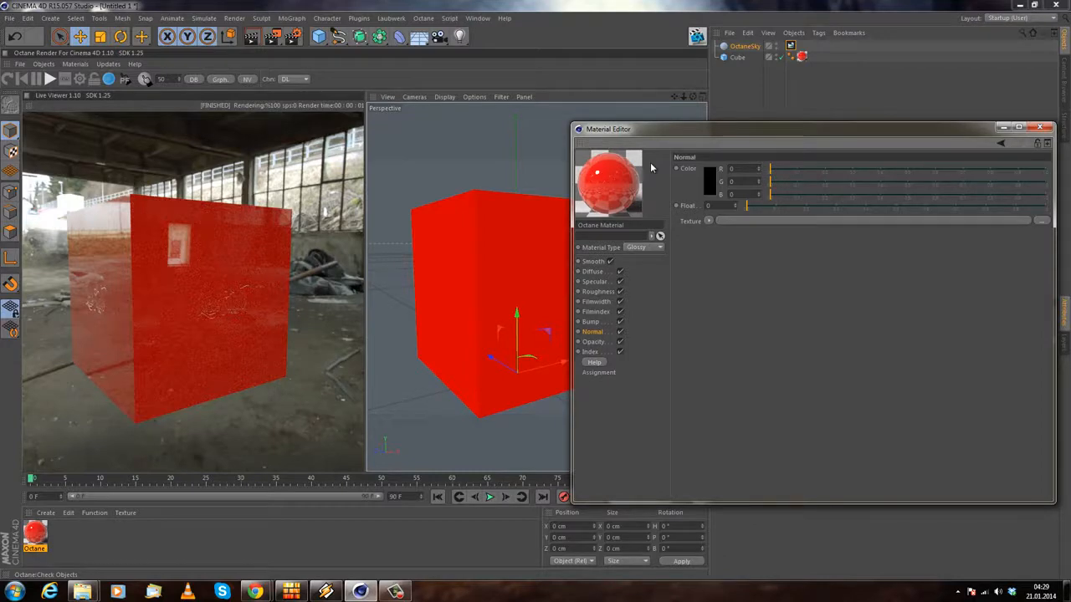
Step: Examine the bump relief on the rendered cube from several angles and open the Opacity channel
left_click_drag(479, 345, 433, 385, "alt")
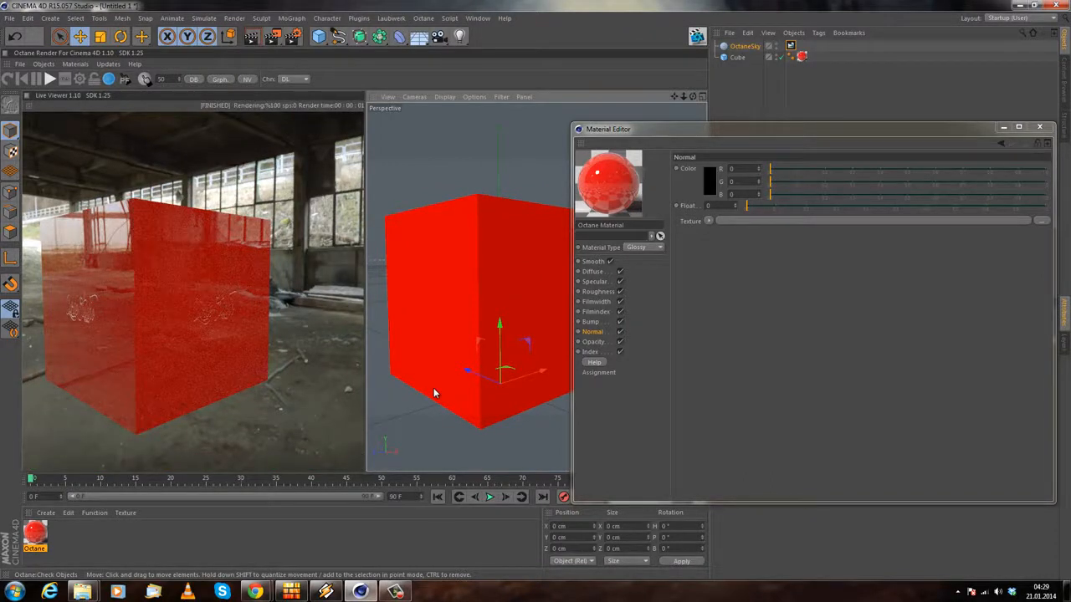
left_click_drag(442, 343, 421, 354, "alt")
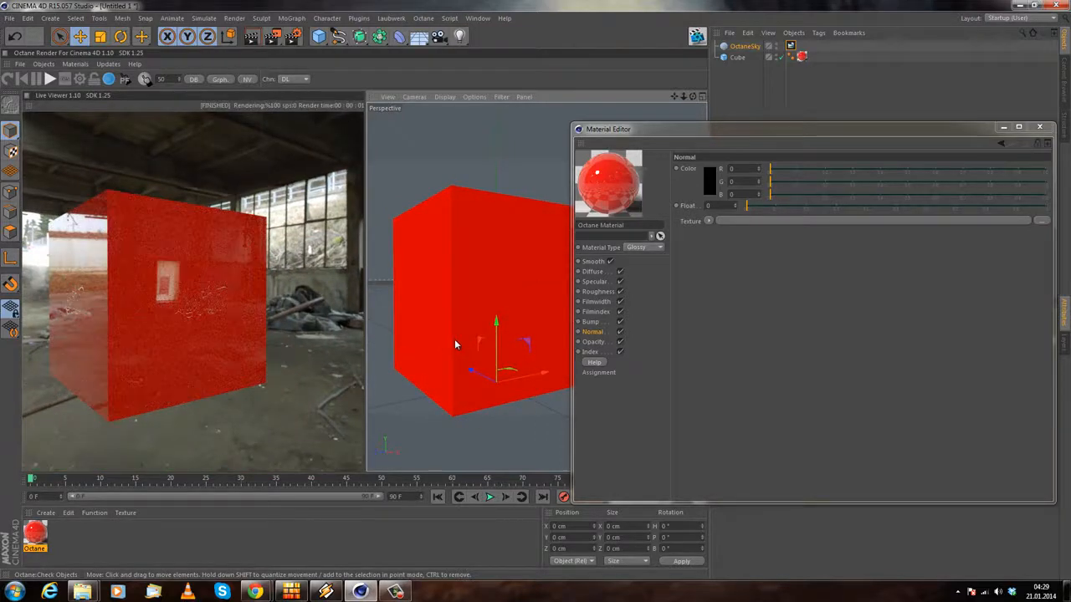
left_click_drag(448, 322, 462, 350, "alt")
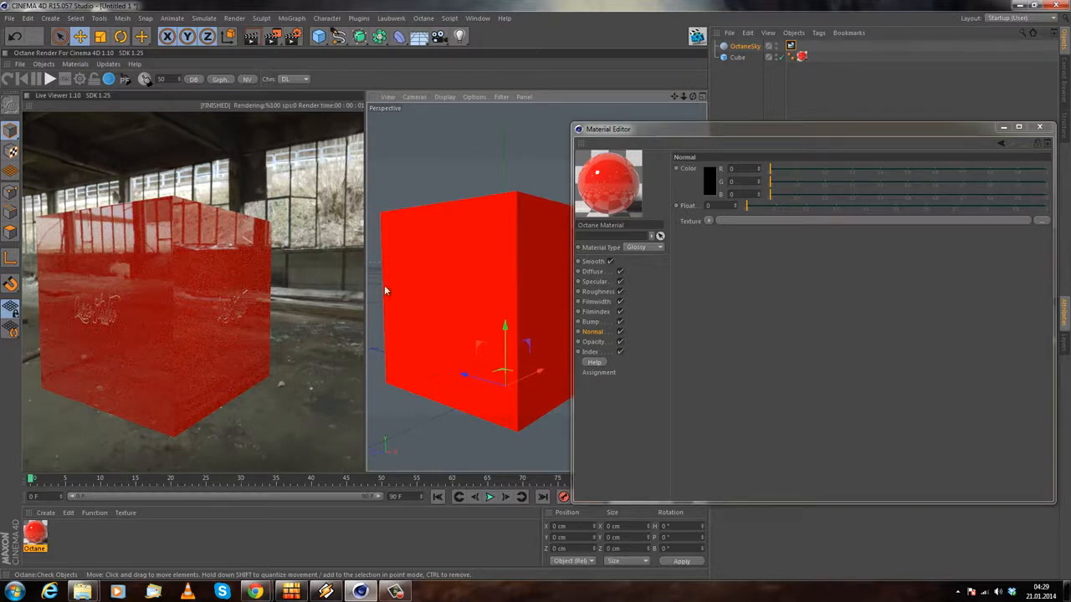
left_click_drag(498, 183, 470, 181, "alt")
left_click_drag(437, 229, 502, 217, "alt")
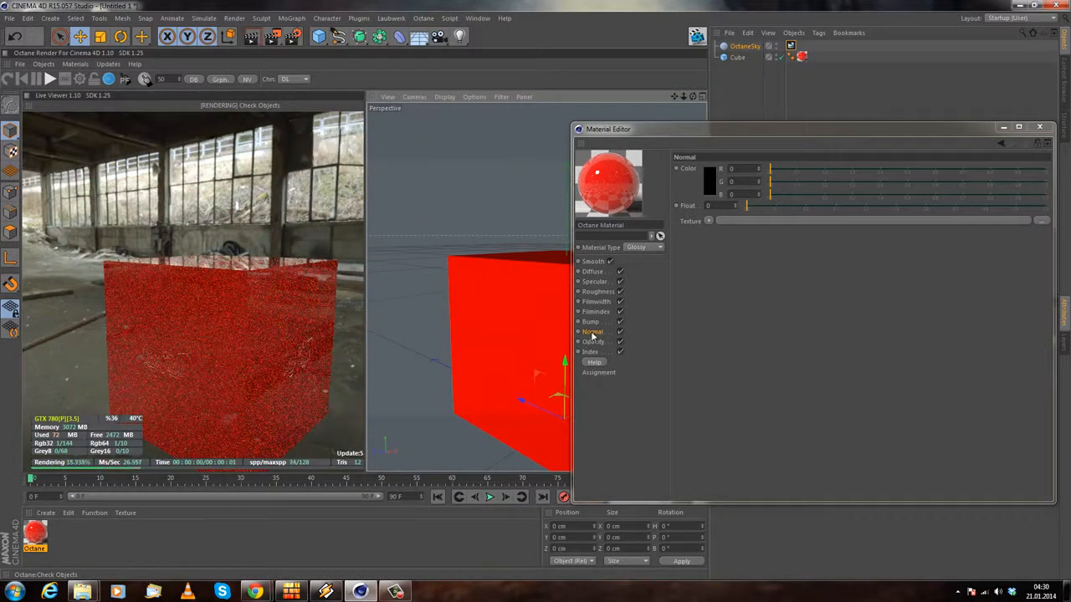
left_click(592, 341)
left_click_drag(446, 256, 504, 229, "alt")
left_click_drag(415, 220, 535, 276, "alt")
Step: Copy the Bump channel's image texture, clear it from that channel and refresh the live render
left_click(590, 321)
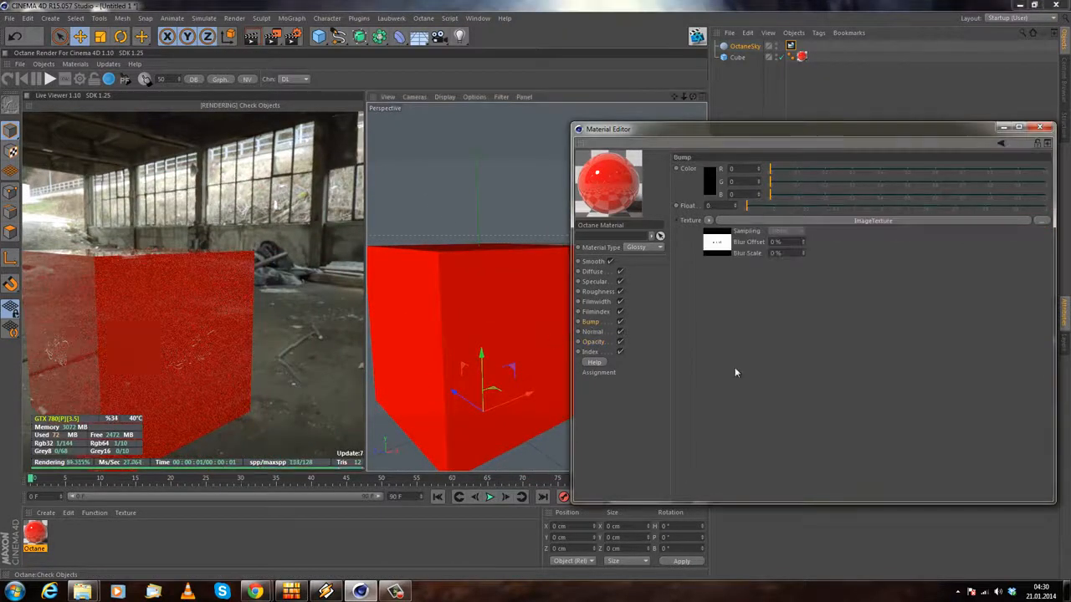
left_click(709, 221)
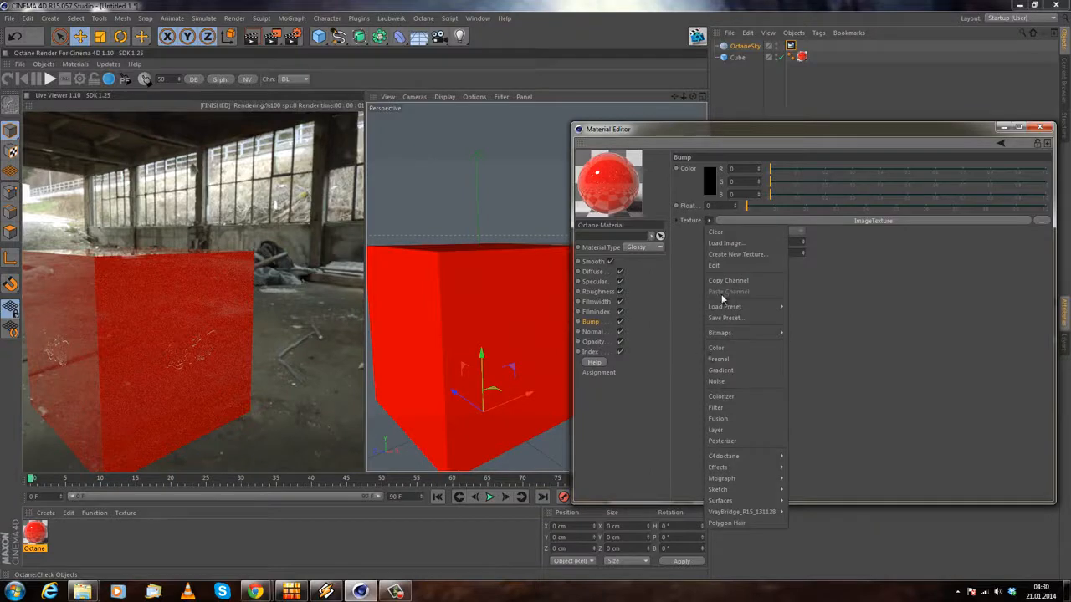
left_click(728, 280)
left_click(709, 221)
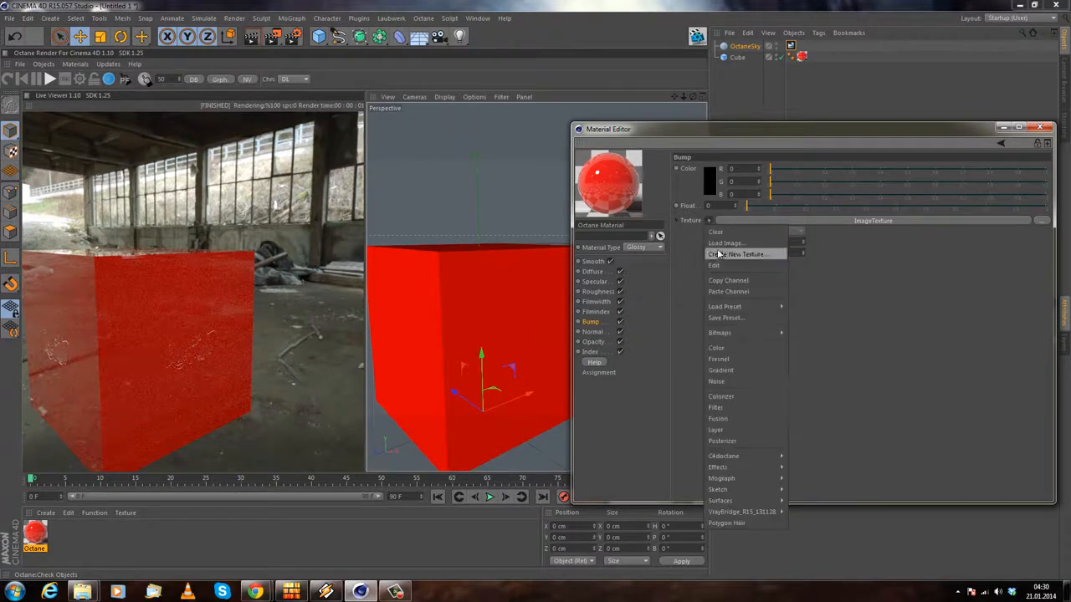
left_click(716, 231)
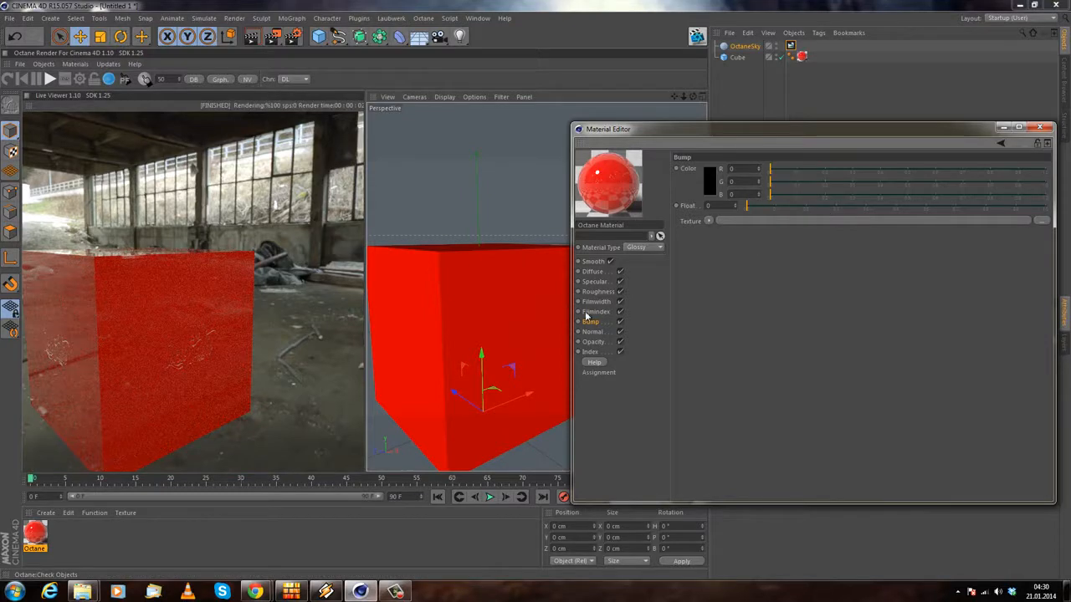
left_click(8, 79)
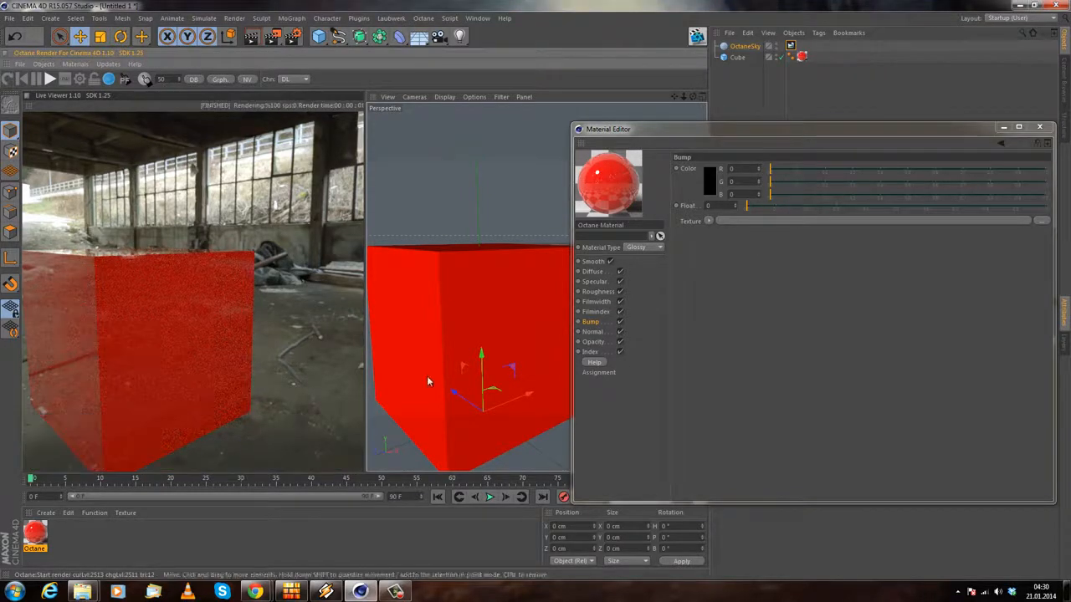
Step: Paste the copied image texture into the Opacity channel and inspect its effect on the cube
left_click(595, 343)
left_click(708, 222)
left_click(741, 279)
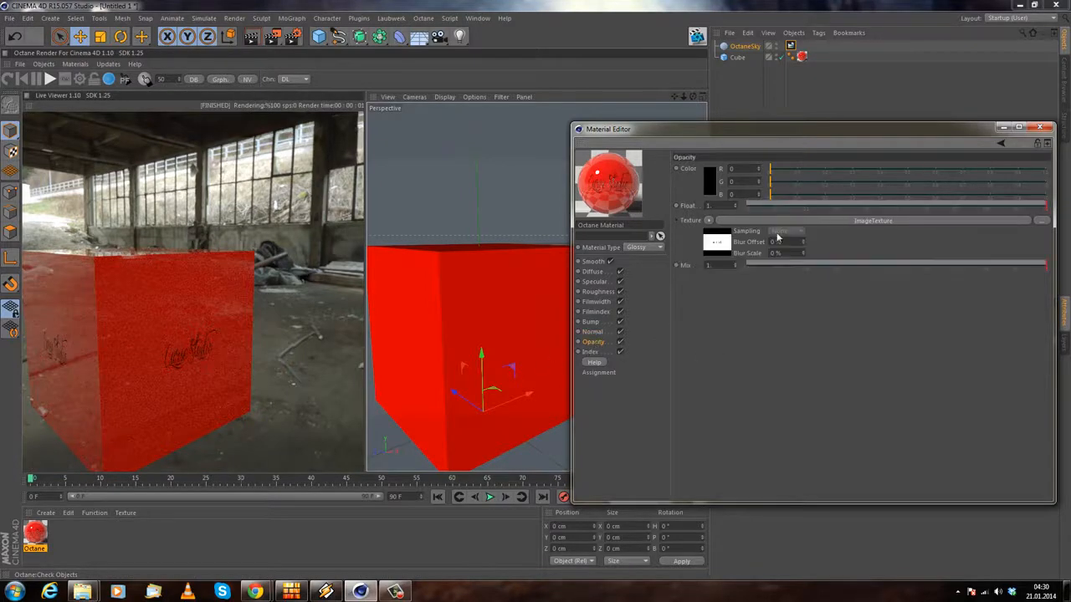
left_click(843, 223)
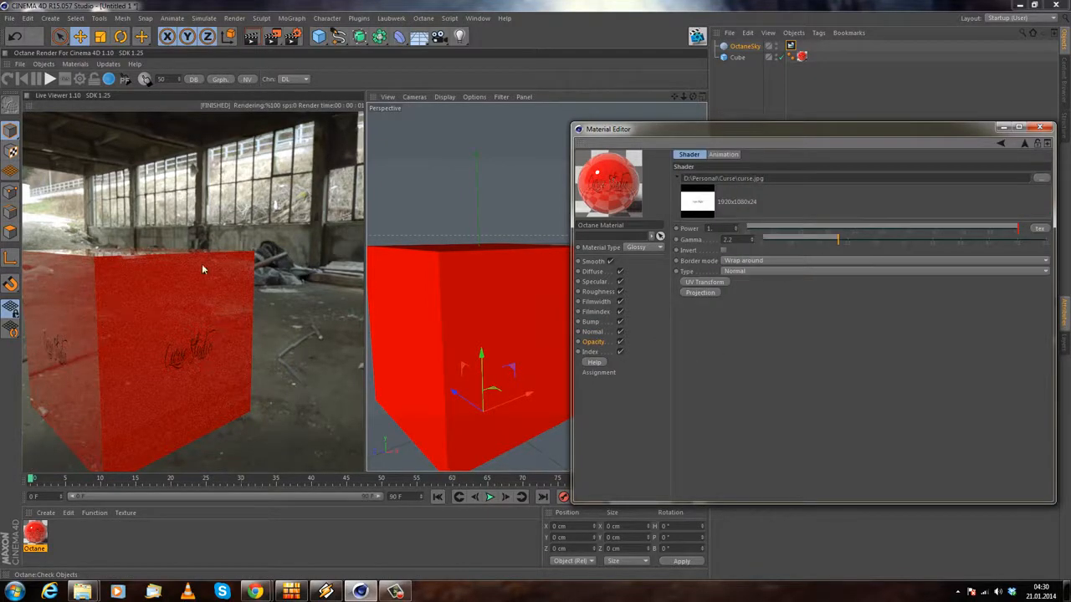
left_click_drag(168, 215, 172, 215)
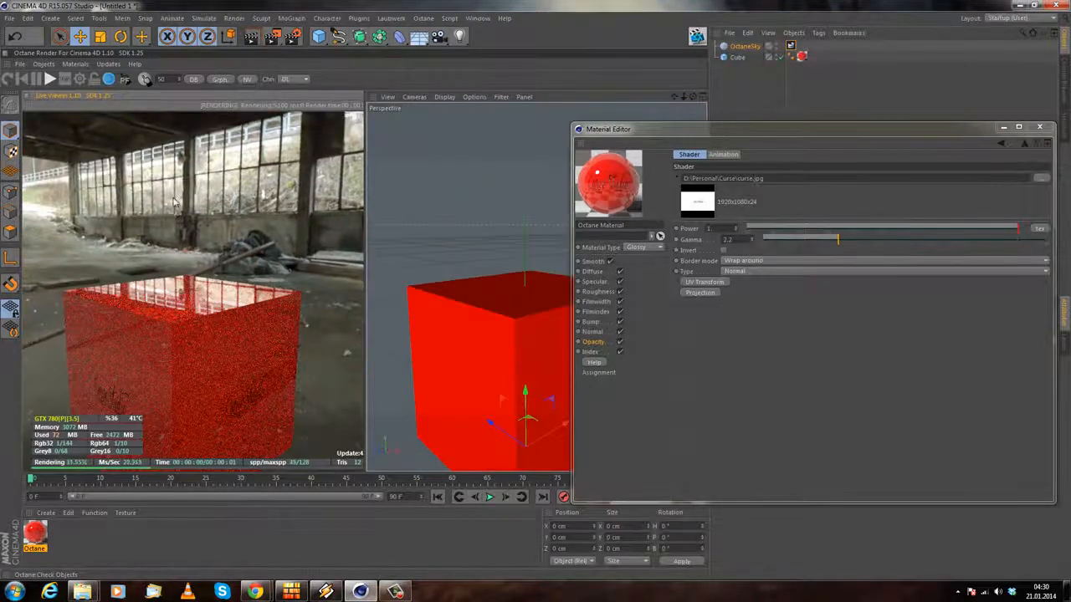
Step: Copy the Opacity channel's image texture into the Diffuse channel and view the rendered cube
left_click(593, 341)
left_click(708, 220)
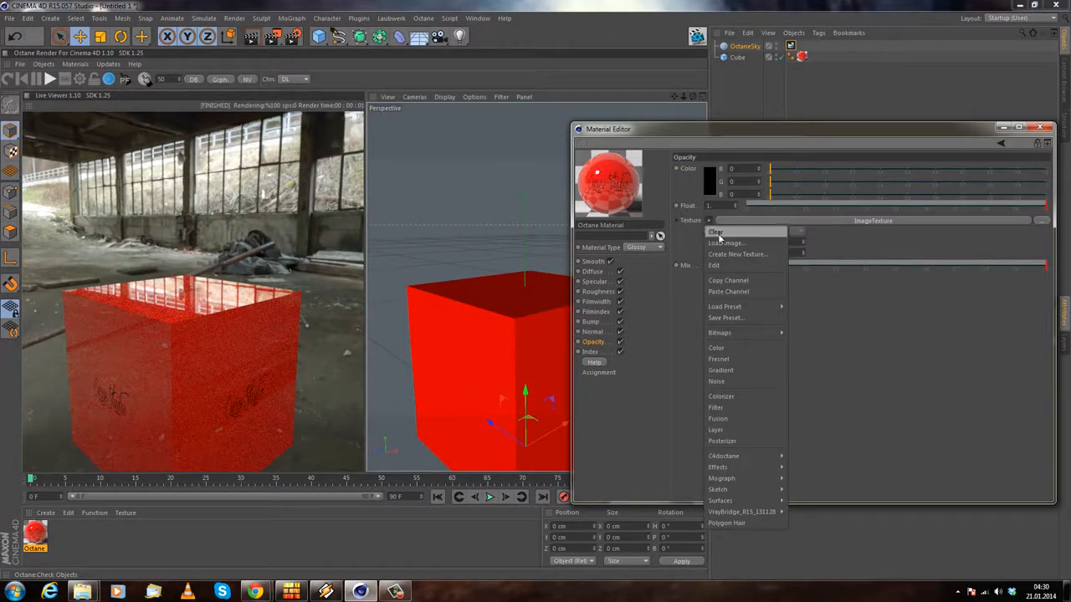
left_click(749, 281)
left_click(590, 271)
left_click(709, 220)
left_click(732, 294)
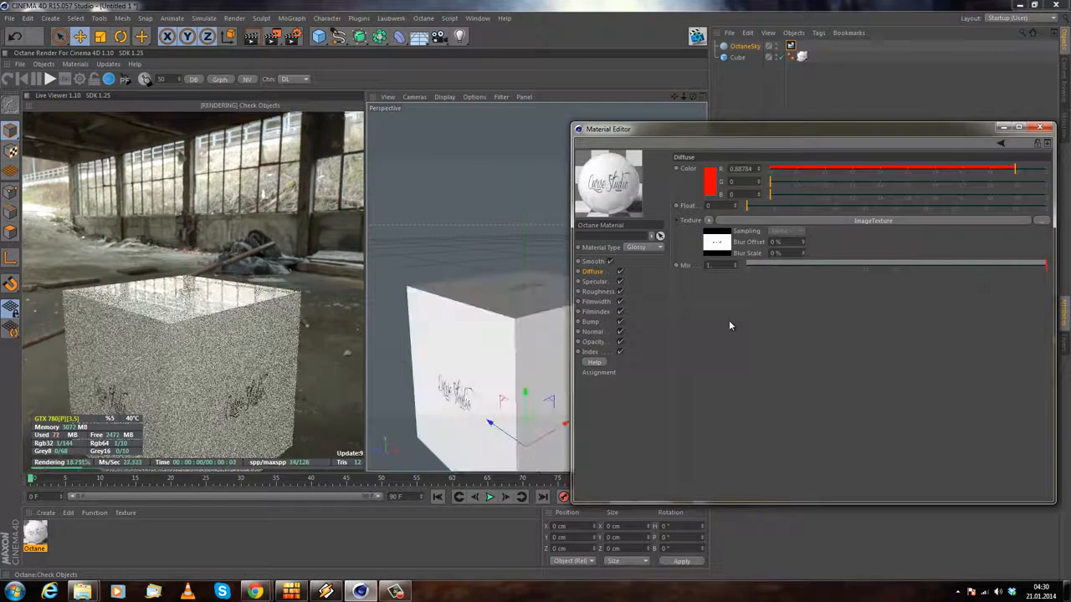
middle_click_drag(177, 321, 210, 273)
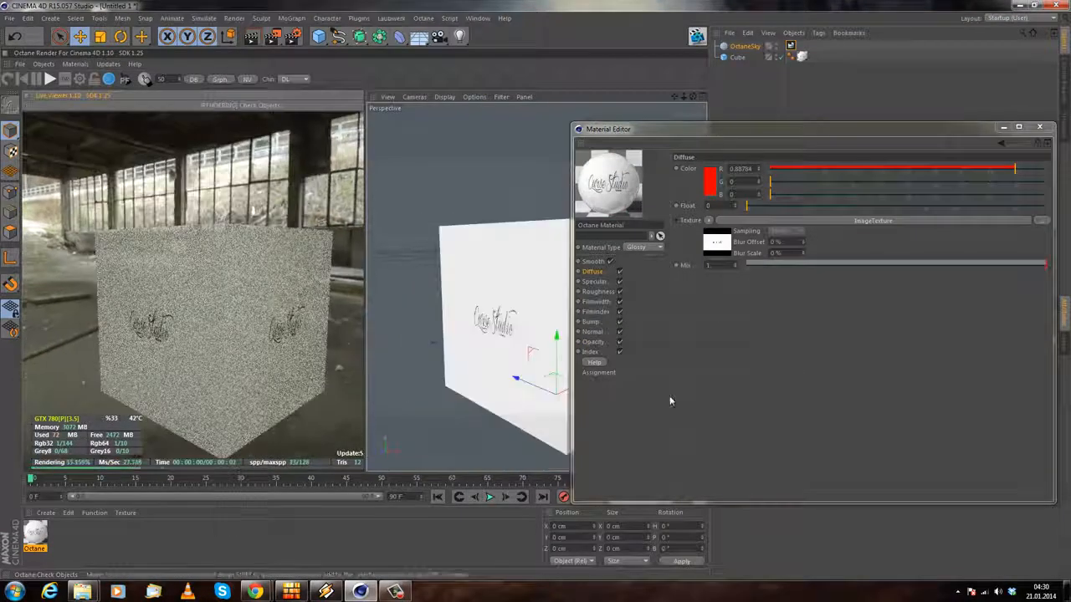
Step: Lower the opacity image's Power to 0 and raise it back to 1
left_click(594, 342)
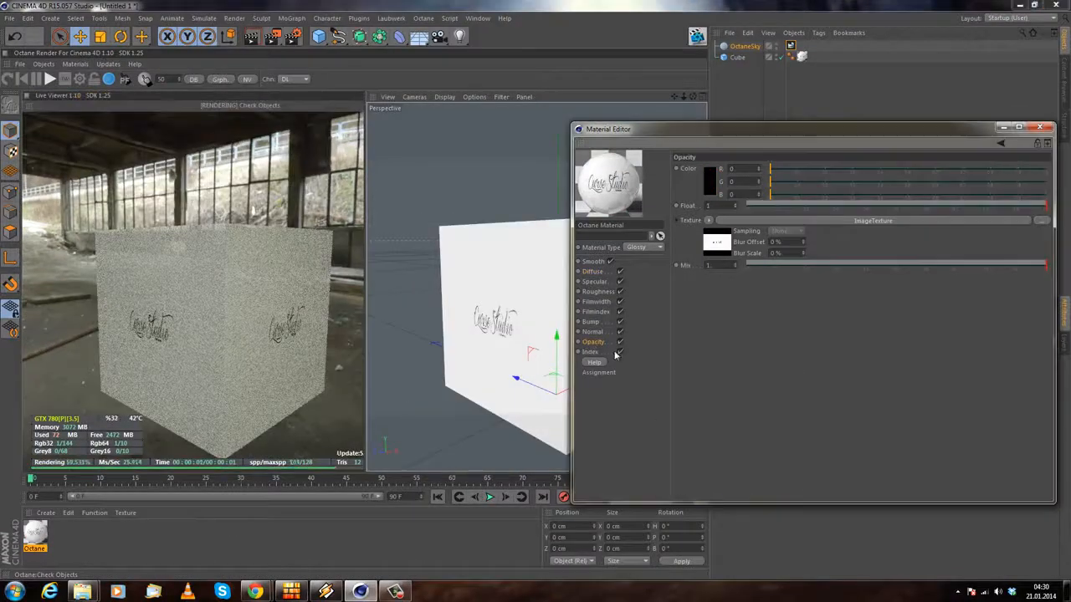
left_click(874, 222)
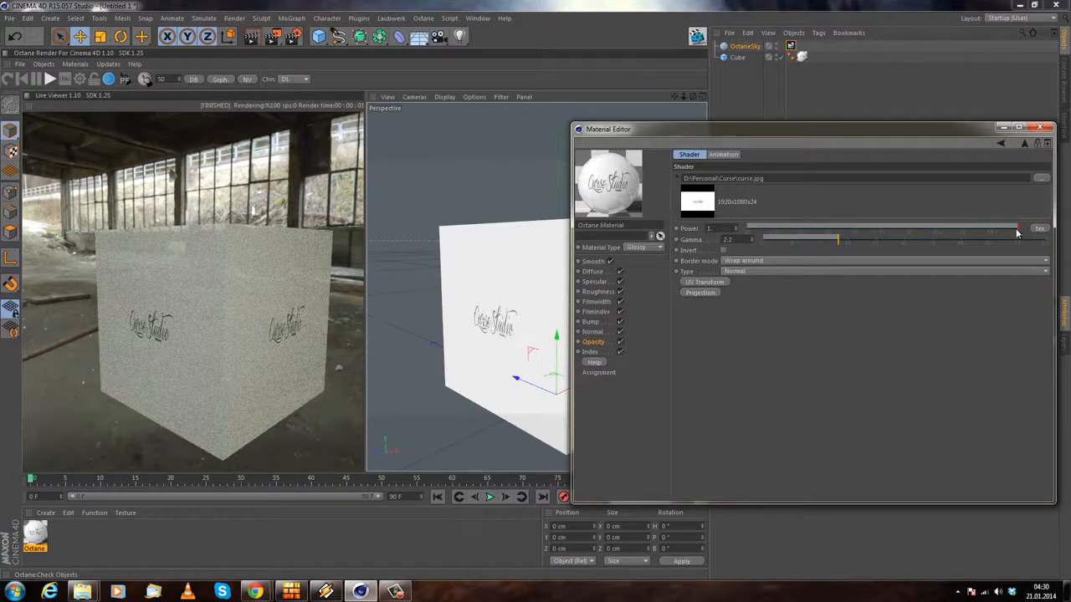
left_click_drag(1017, 233, 770, 234)
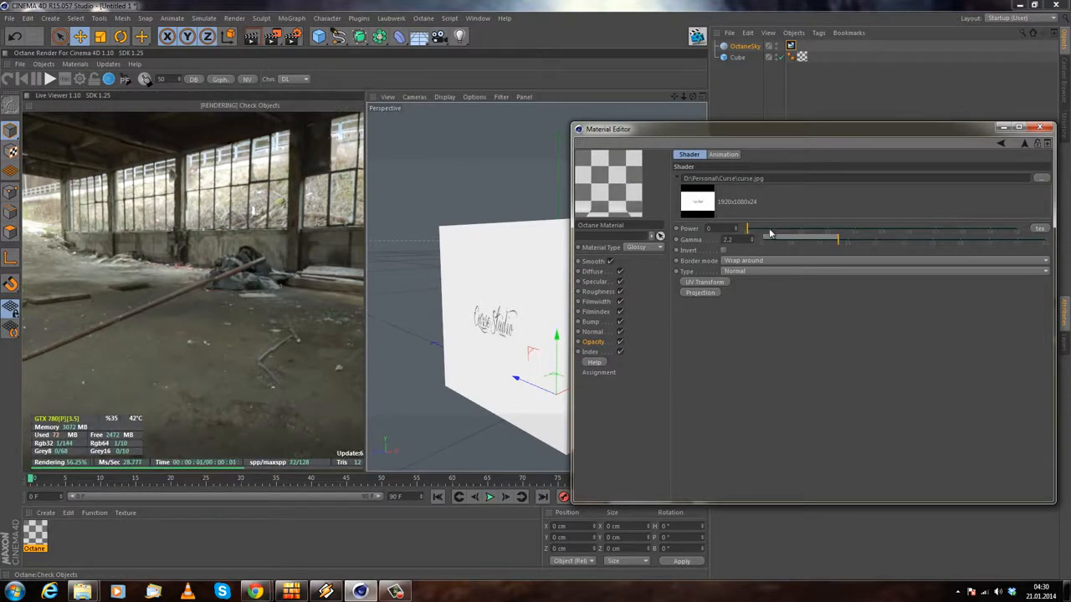
left_click_drag(795, 232, 1025, 232)
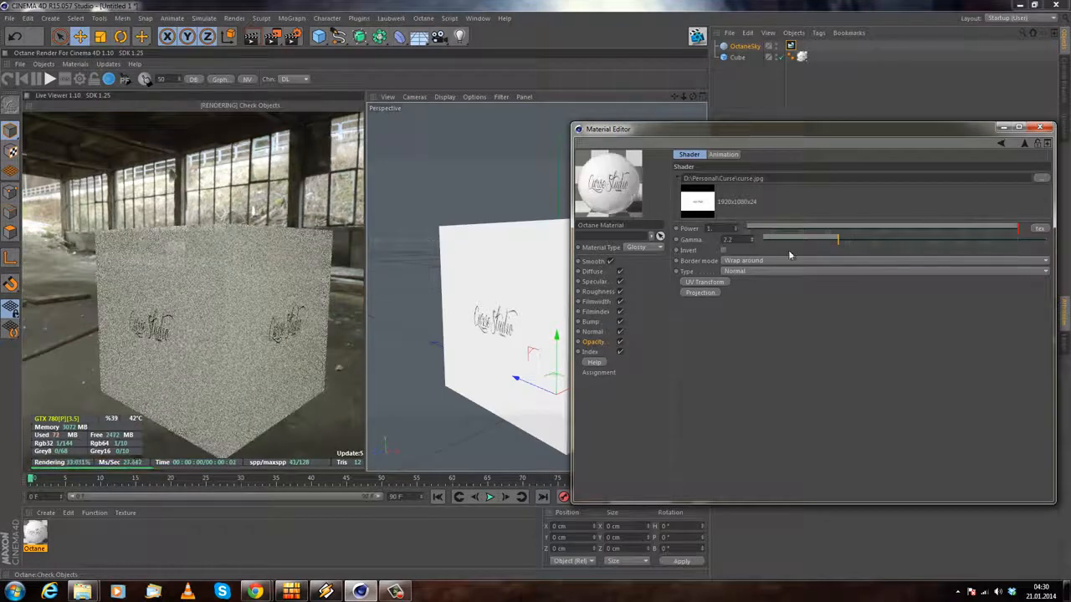
Step: Enable Invert on the opacity image and inspect the render from different angles
left_click(724, 251)
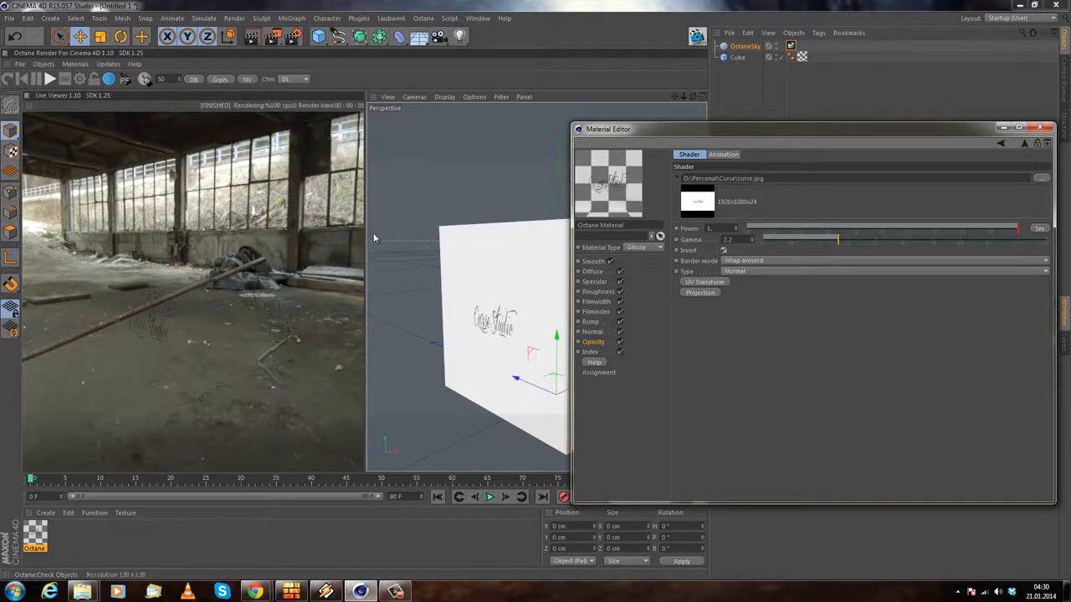
left_click_drag(311, 295, 114, 292)
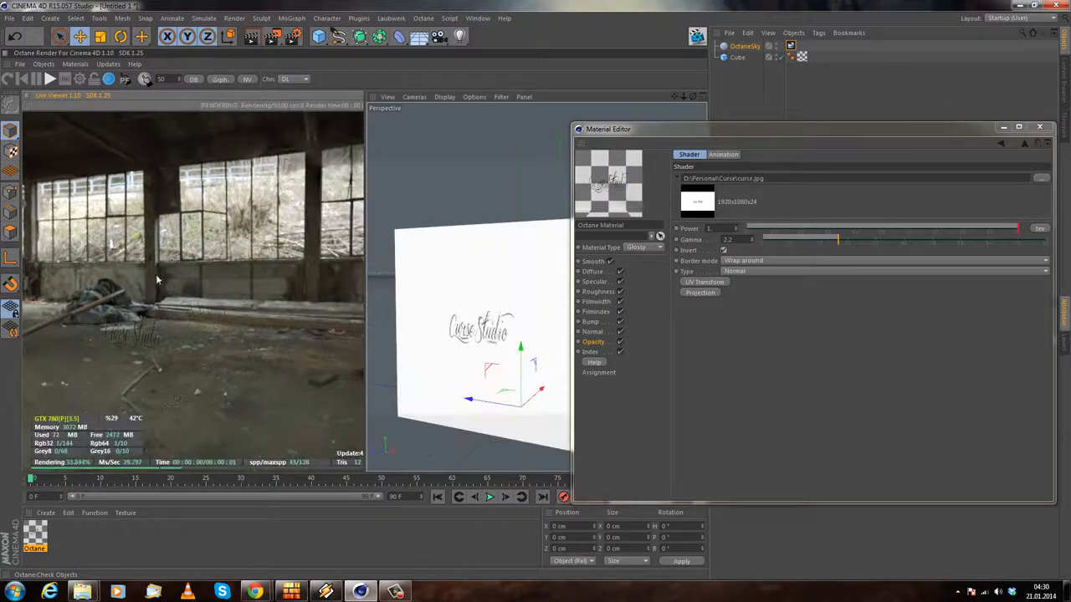
mouse_move(184, 352)
left_mouse_down()
mouse_move(1, 357)
mouse_move(214, 338)
mouse_move(141, 356)
mouse_move(168, 365)
left_mouse_up()
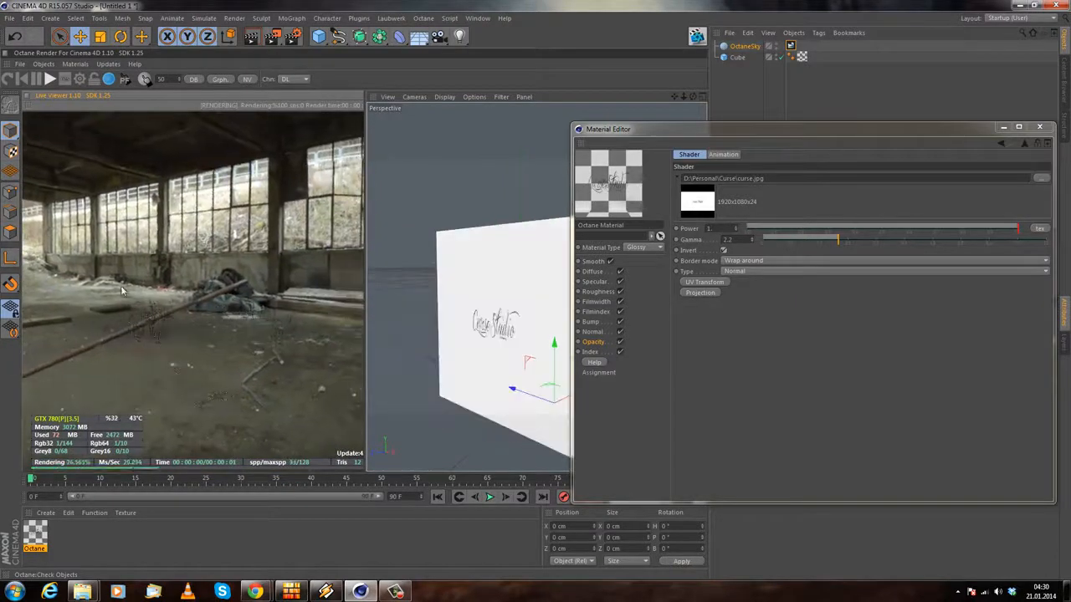
Step: With the opacity image inverted, reduce its Power to 0 and return it to 1
left_click_drag(1017, 228, 955, 228)
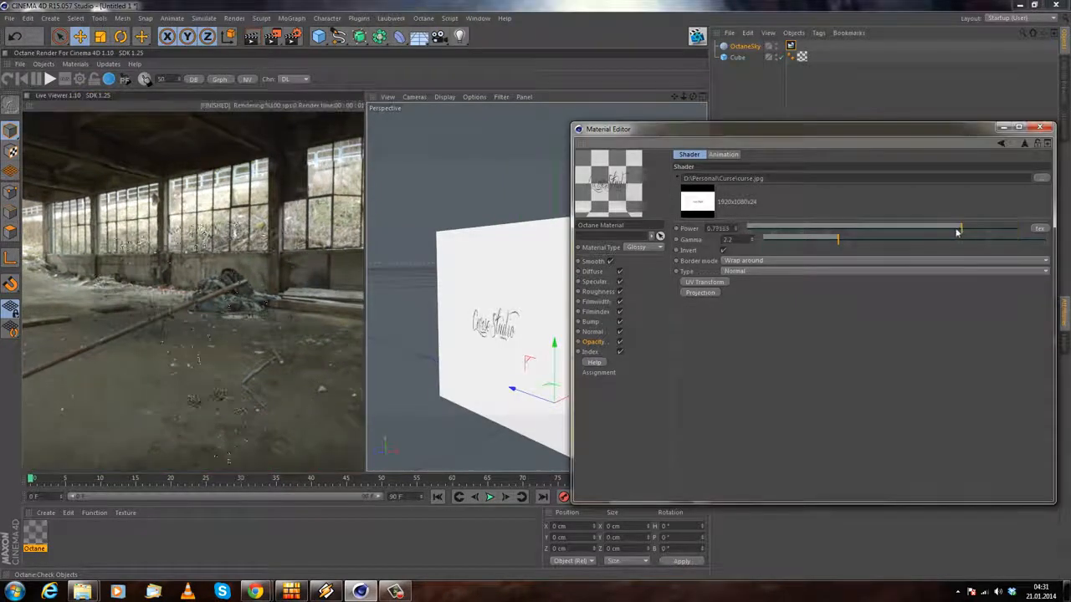
left_click_drag(923, 226, 747, 234)
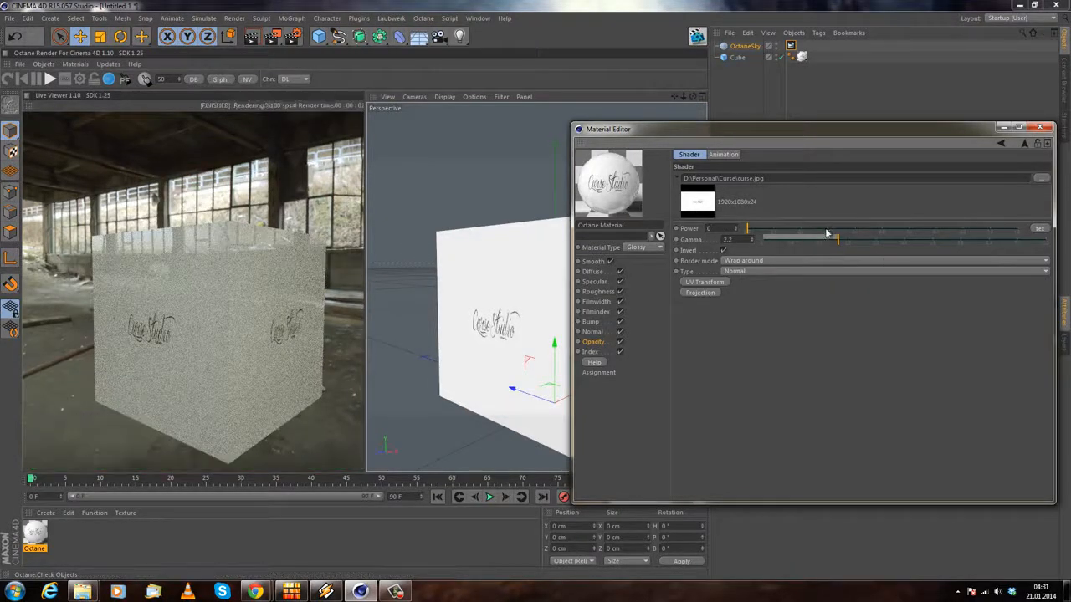
left_click_drag(827, 234, 1019, 234)
left_click_drag(179, 365, 171, 333)
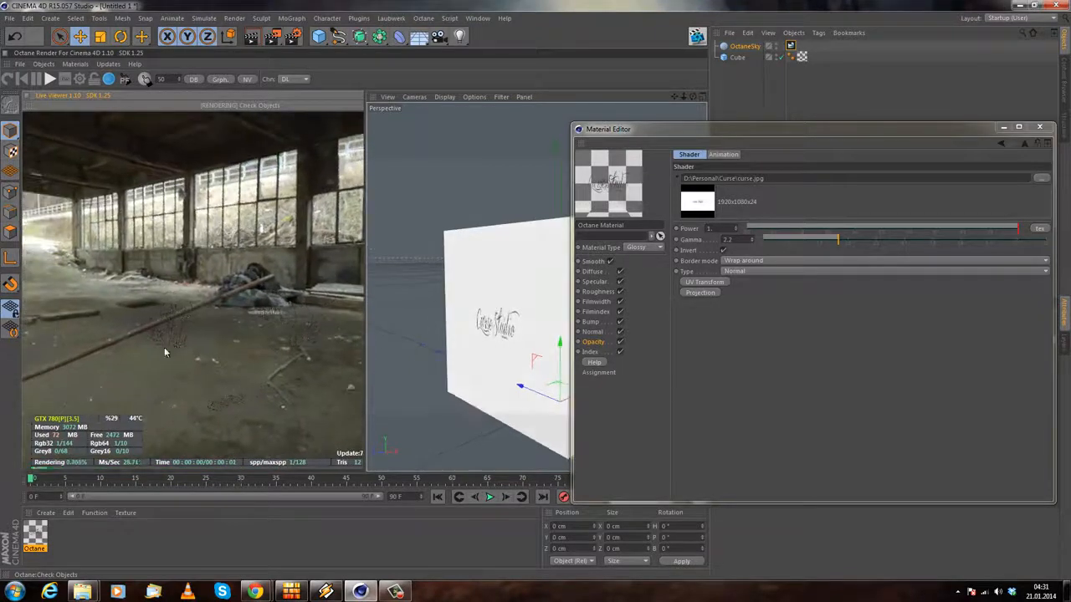
Step: Clear the image texture from the Opacity channel
left_click(1002, 144)
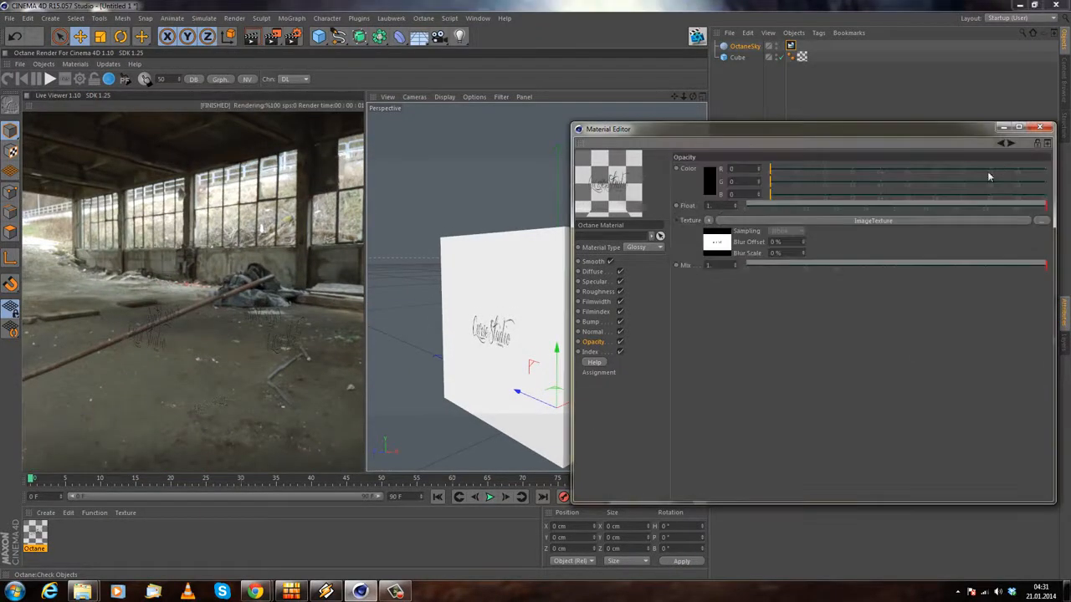
left_click(707, 220)
left_click(721, 238)
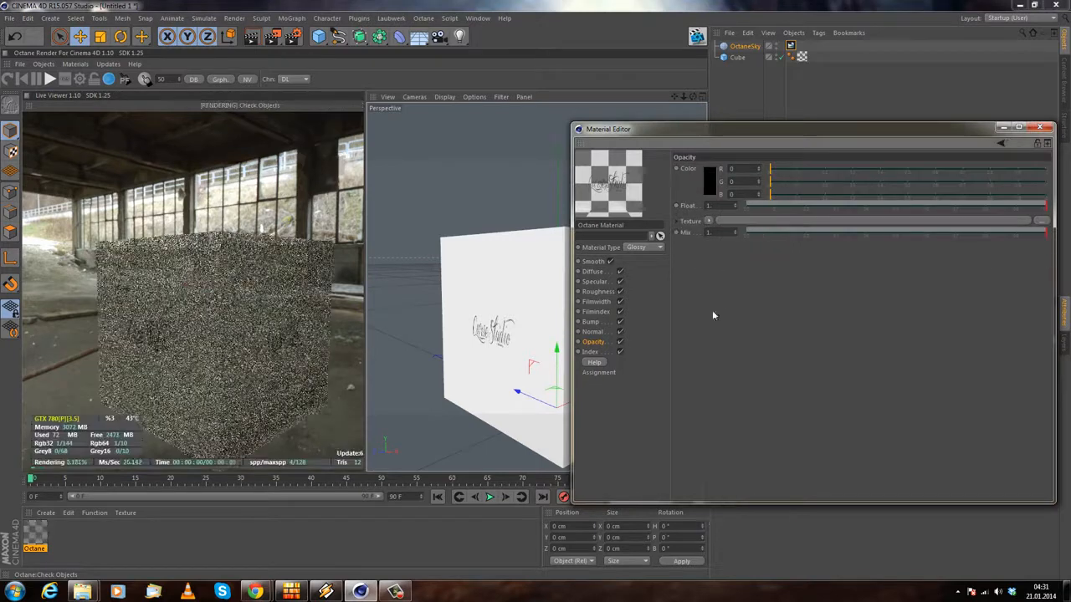
Step: View the Index channel, try the Specular material type on the cube, and restore Glossy
left_click(590, 351)
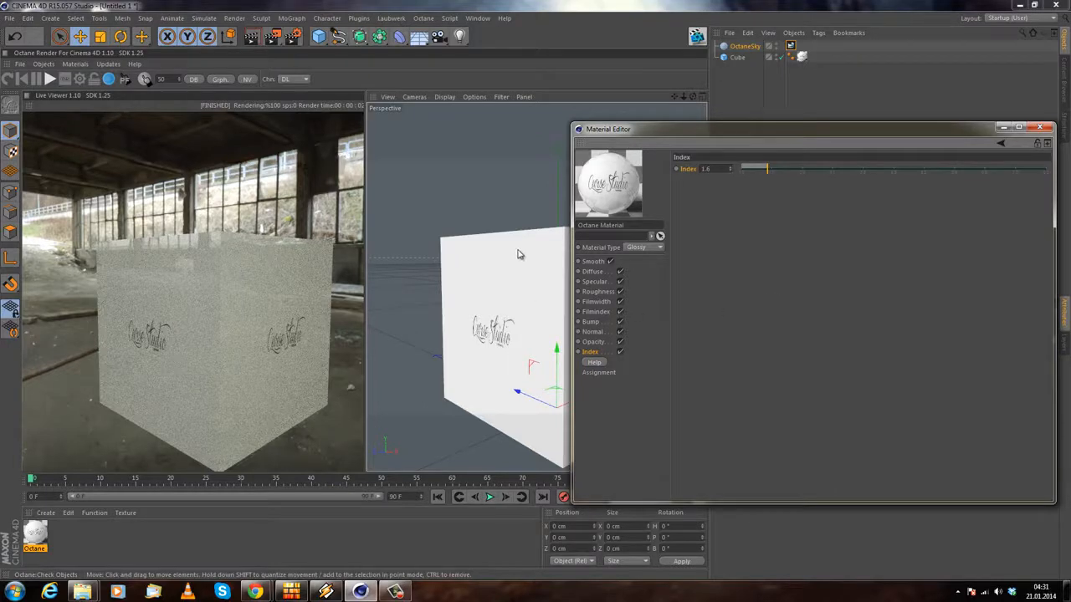
left_click_drag(519, 253, 511, 268, "alt")
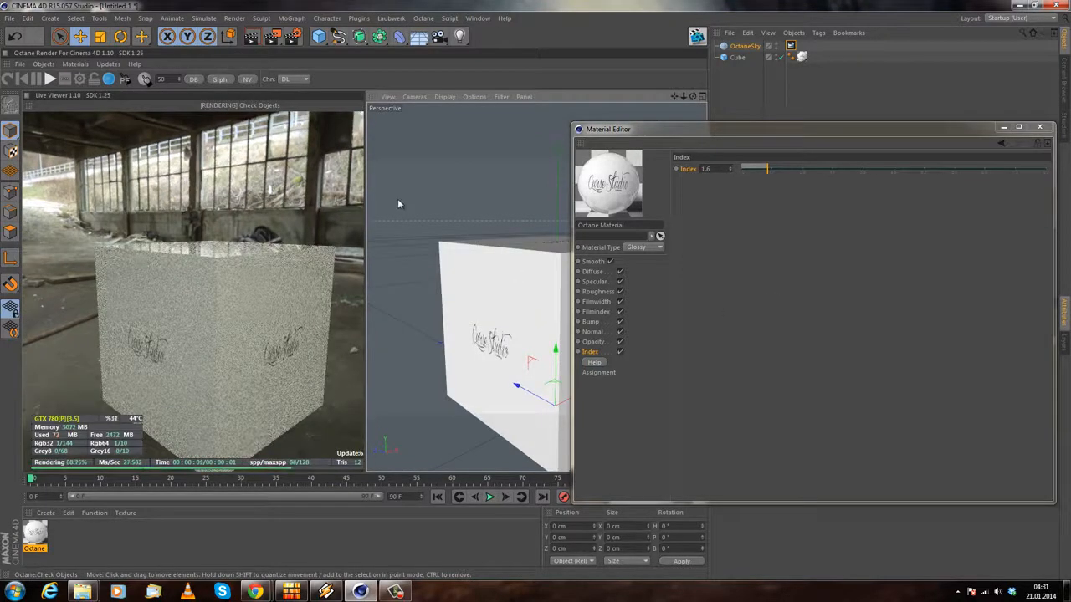
left_click(657, 249)
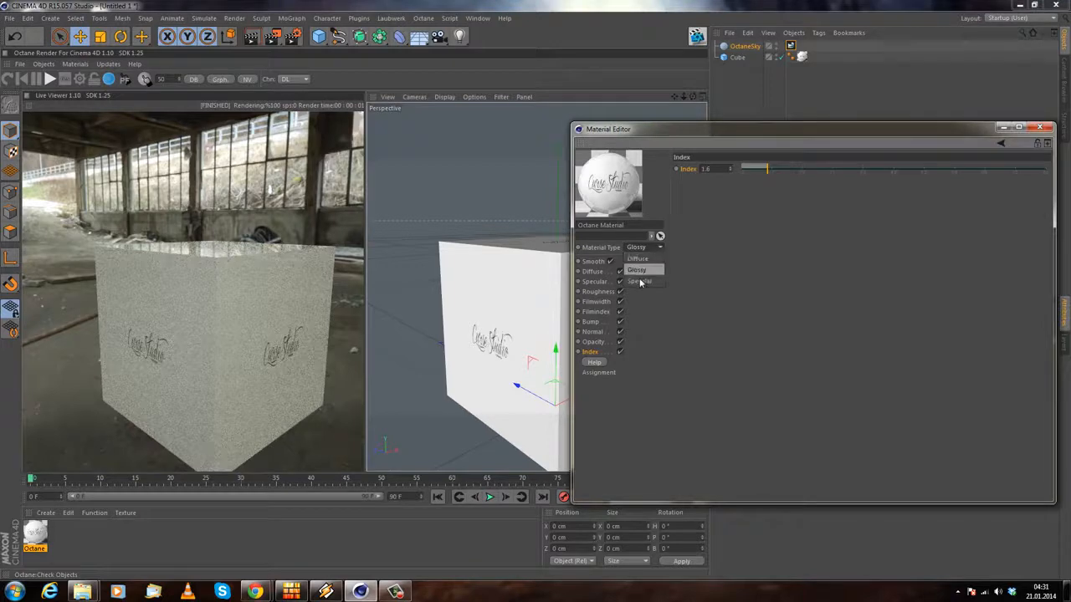
left_click(640, 282)
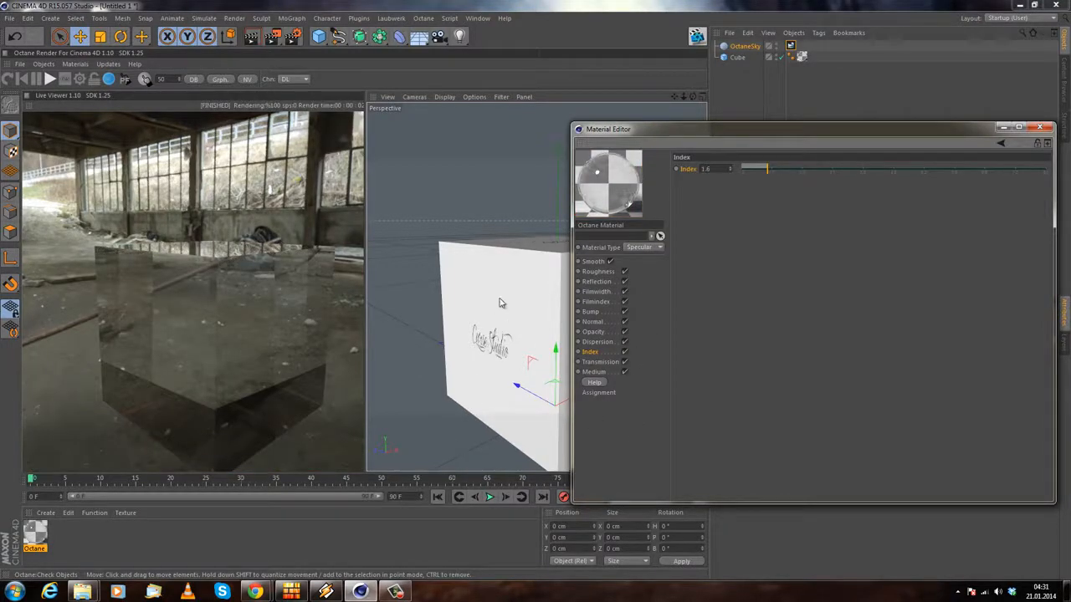
left_click(637, 249)
left_click(640, 272)
Step: Clear the image texture from the Diffuse channel
left_click(593, 271)
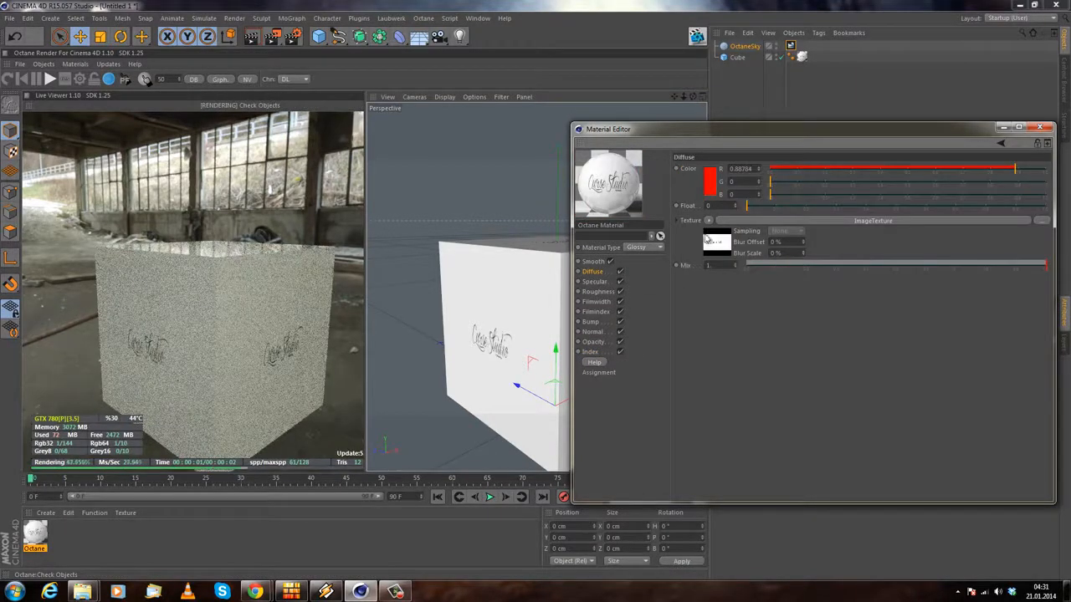
right_click(707, 243)
left_click(751, 232)
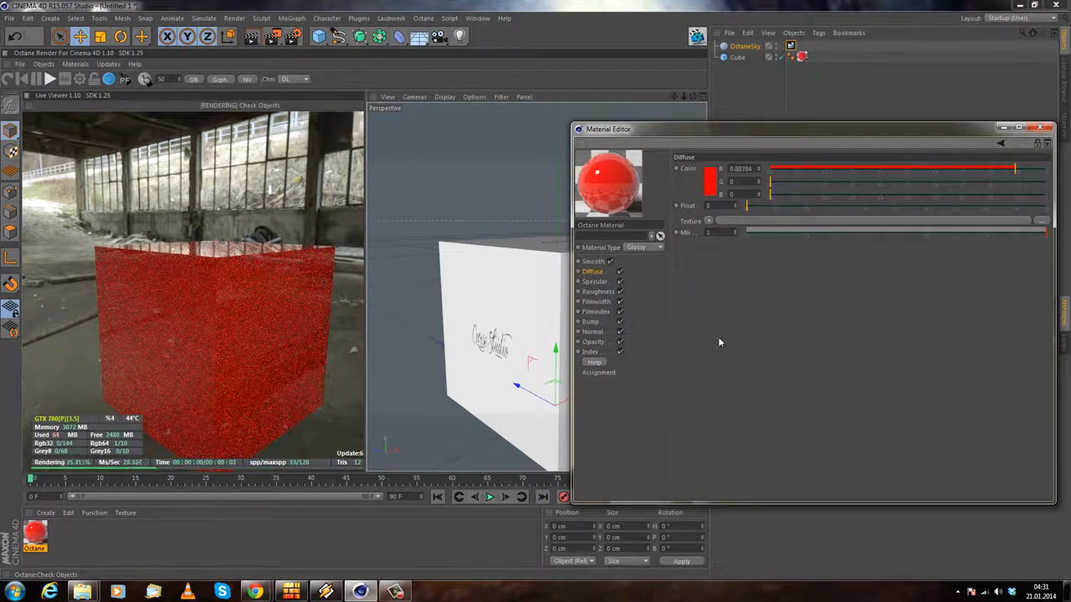
Step: View the Bump and Opacity channels and switch the cube's Octane material type to Specular
left_click(590, 322)
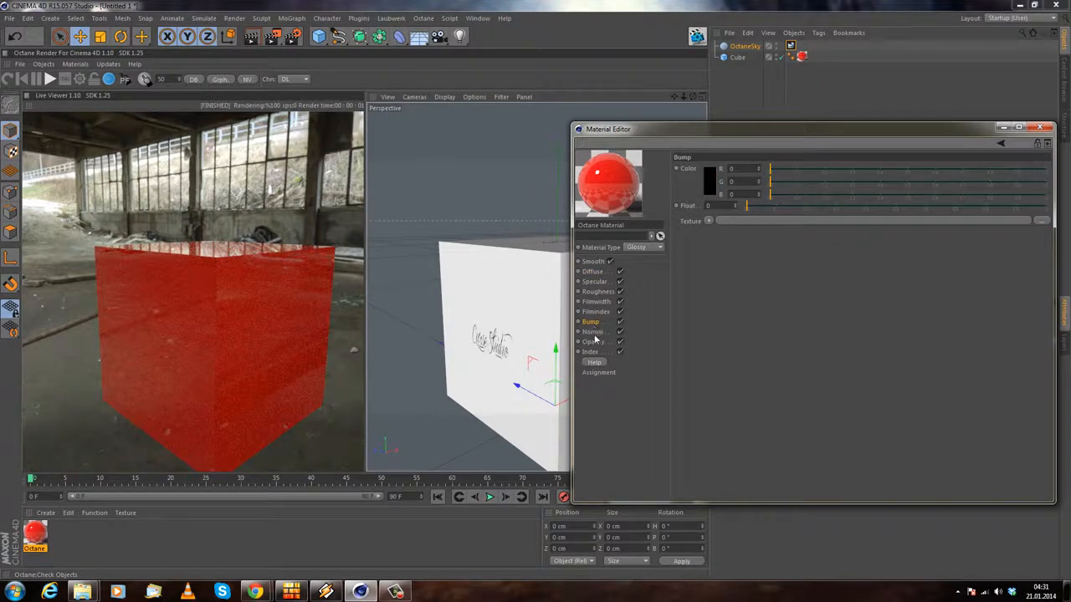
left_click(593, 341)
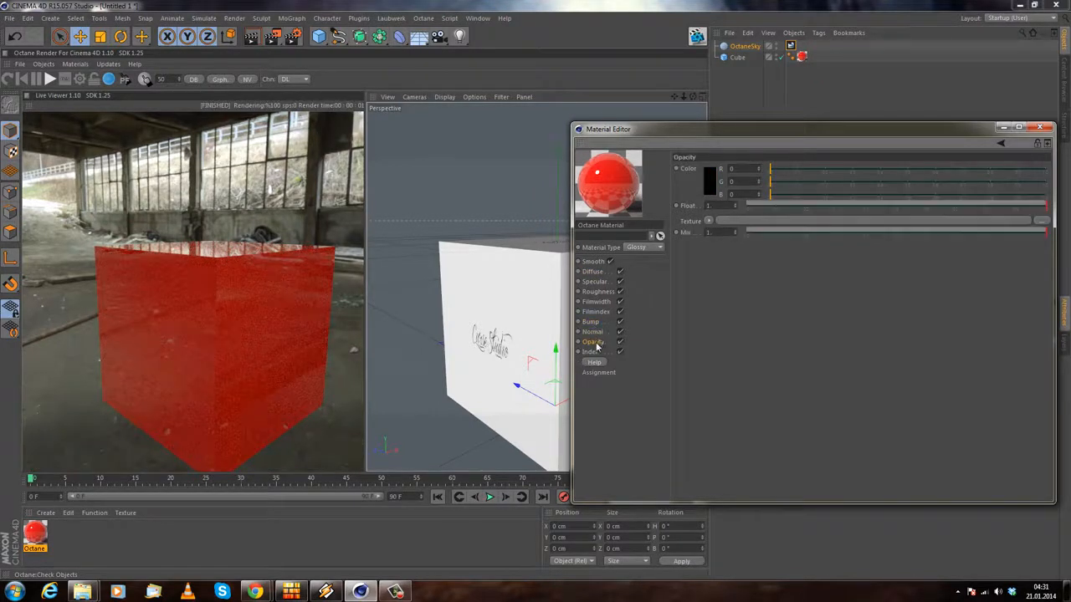
left_click(640, 247)
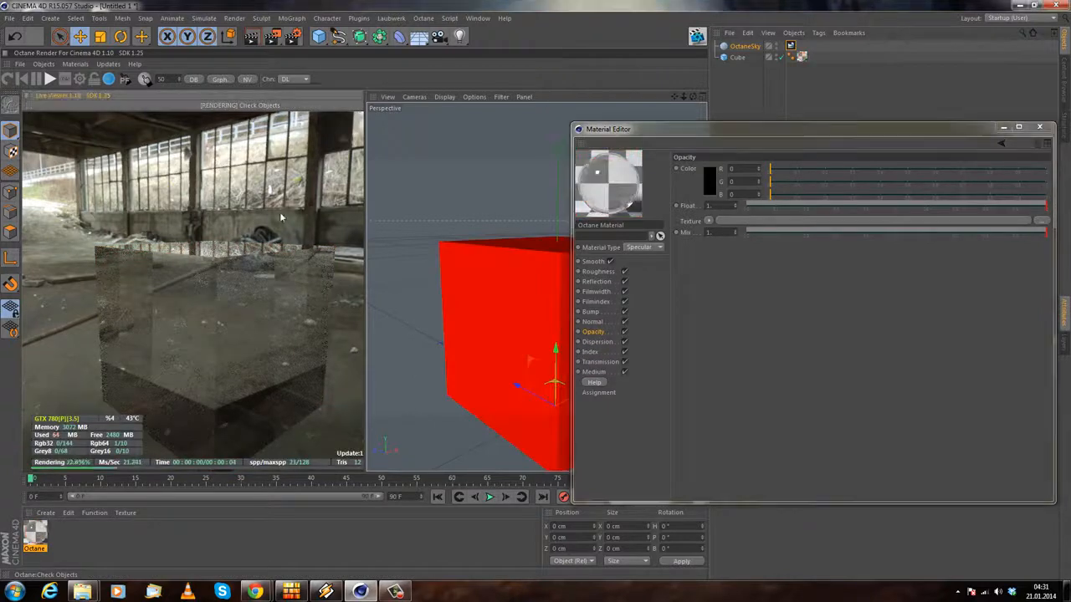
Step: View the Specular material's Index and Reflection channels and inspect the glass cube in the live render from several angles
left_click(598, 352)
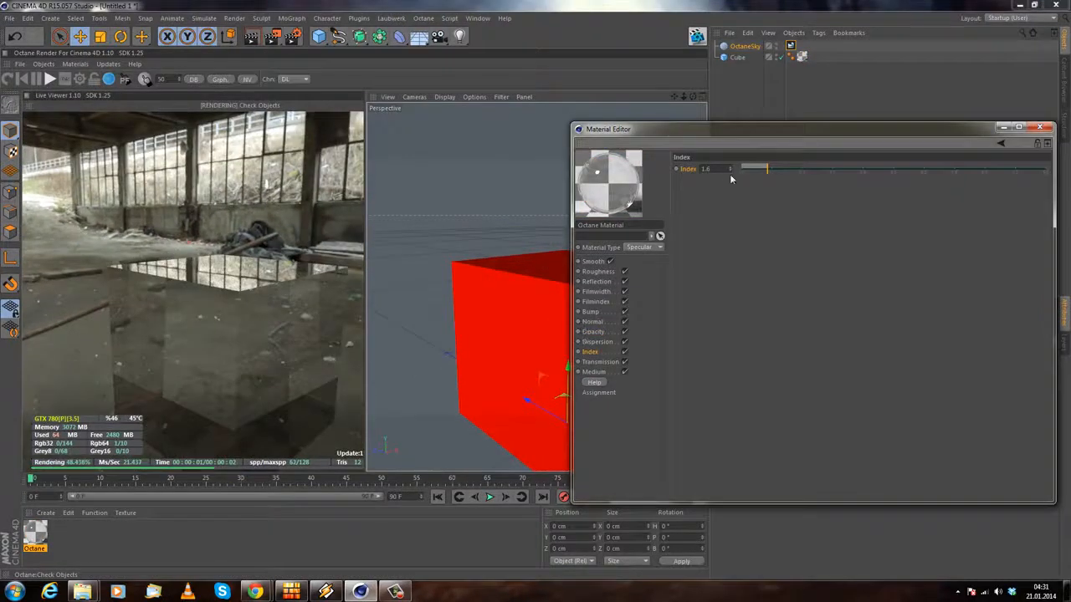
left_click_drag(104, 338, 255, 244)
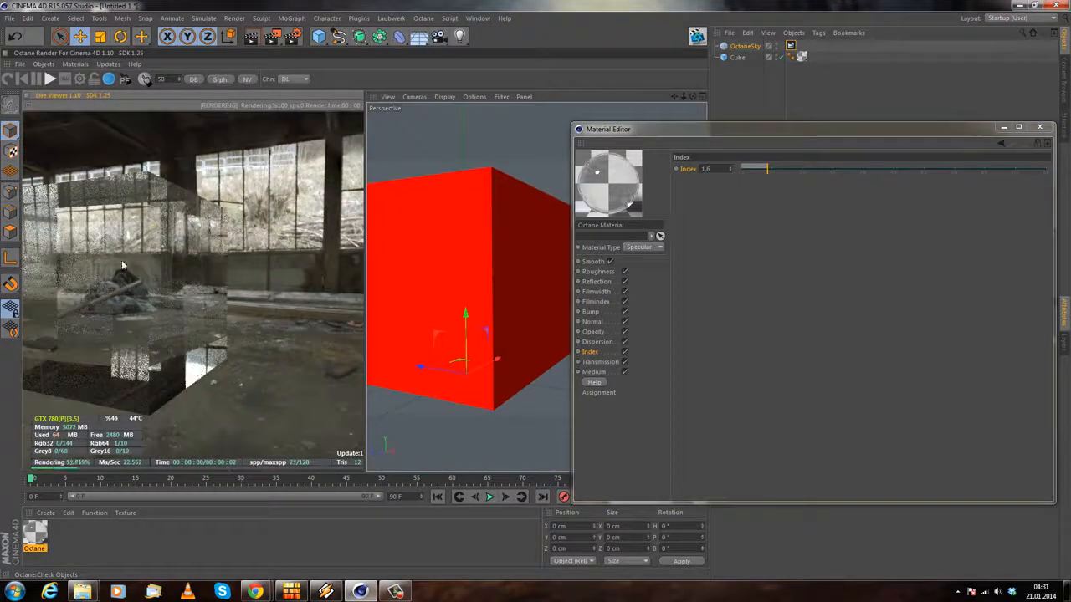
middle_click_drag(263, 285, 370, 316)
left_click_drag(251, 333, 184, 307)
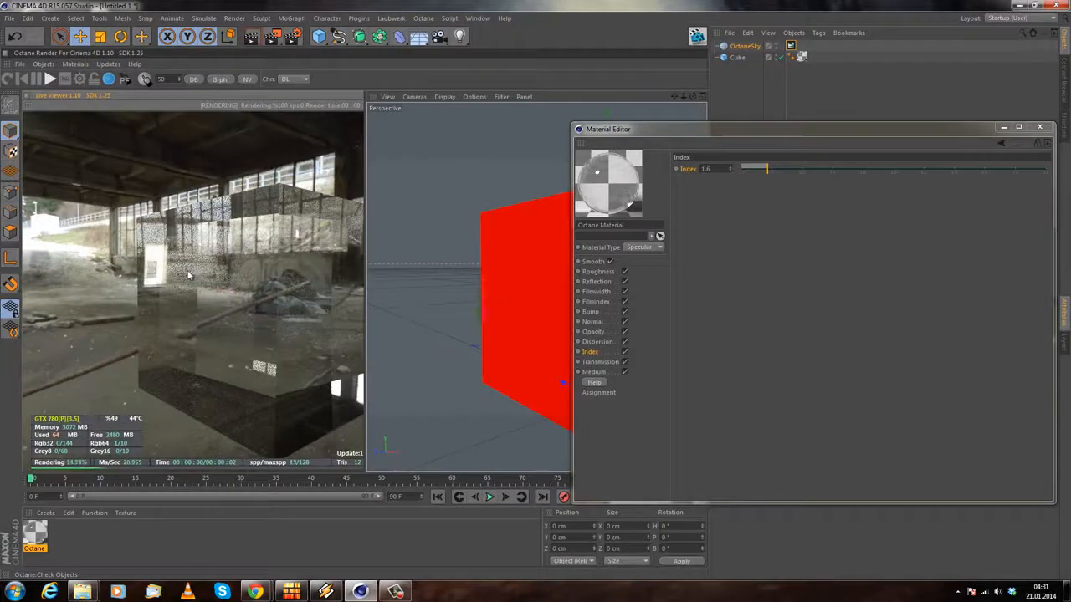
left_click(596, 281)
left_click_drag(293, 230, 287, 213)
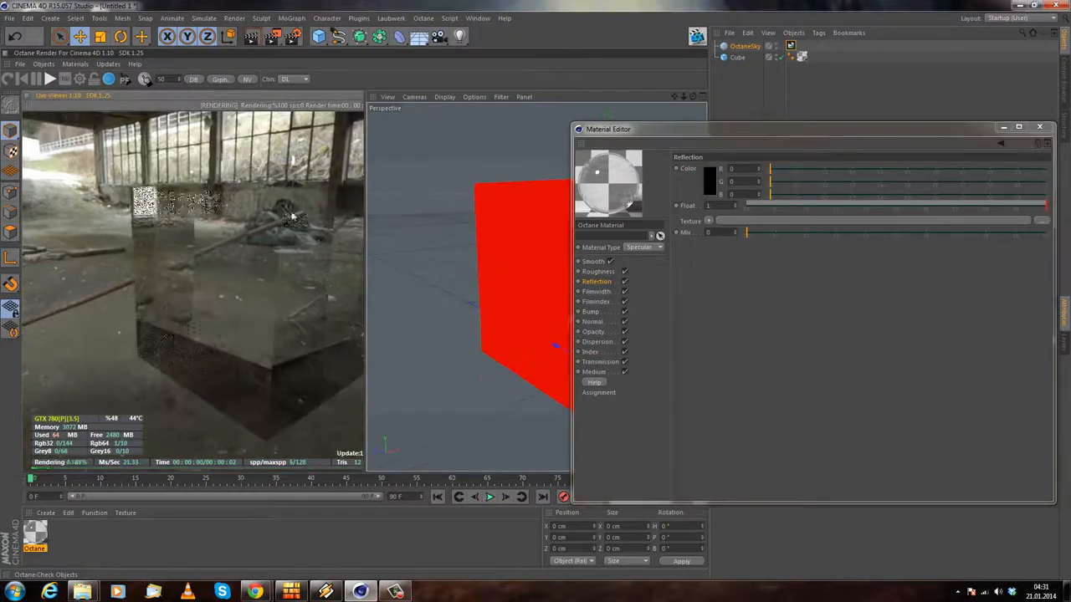
Step: Raise the Roughness channel's Float value to about 0.277 and examine the cube from above
left_click(601, 273)
middle_click_drag(233, 229, 195, 252)
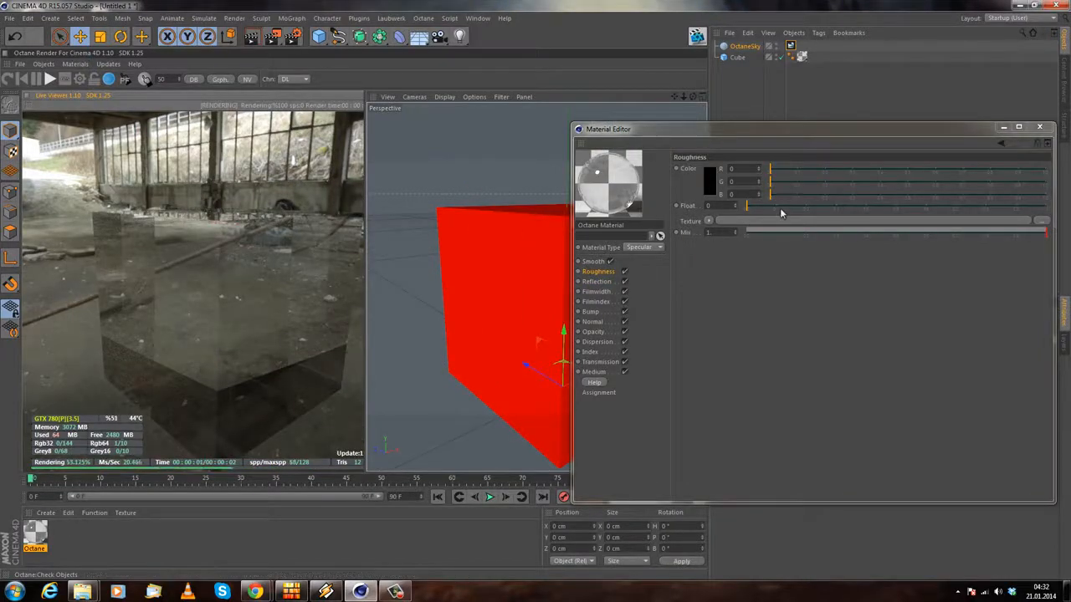
left_click_drag(779, 207, 829, 205)
left_click_drag(128, 212, 163, 293)
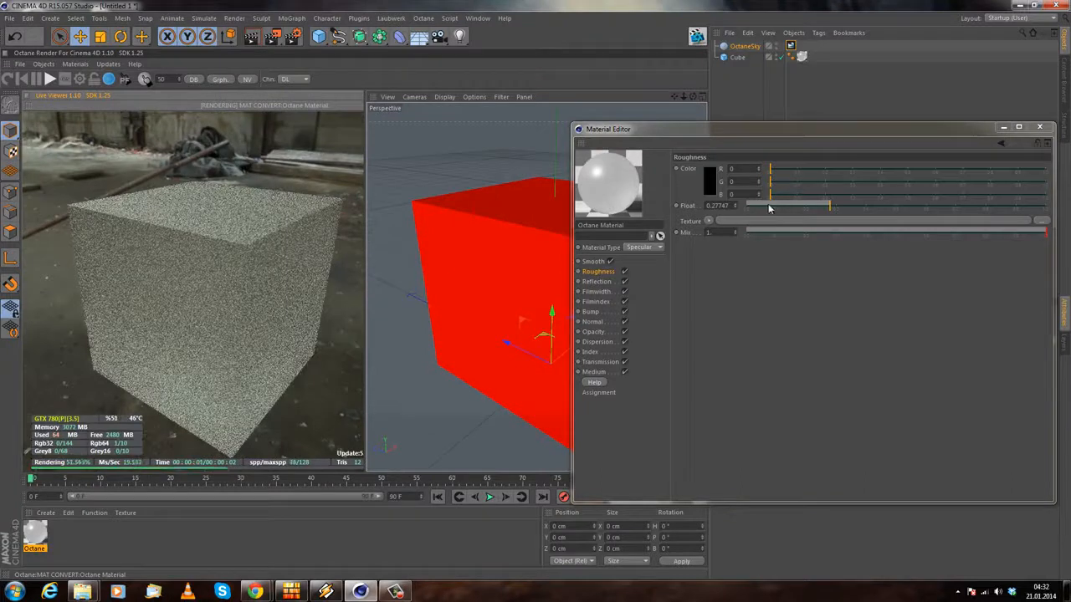
Step: Reduce the Roughness channel's Float value to 0.1
left_click_drag(711, 206, 916, 217)
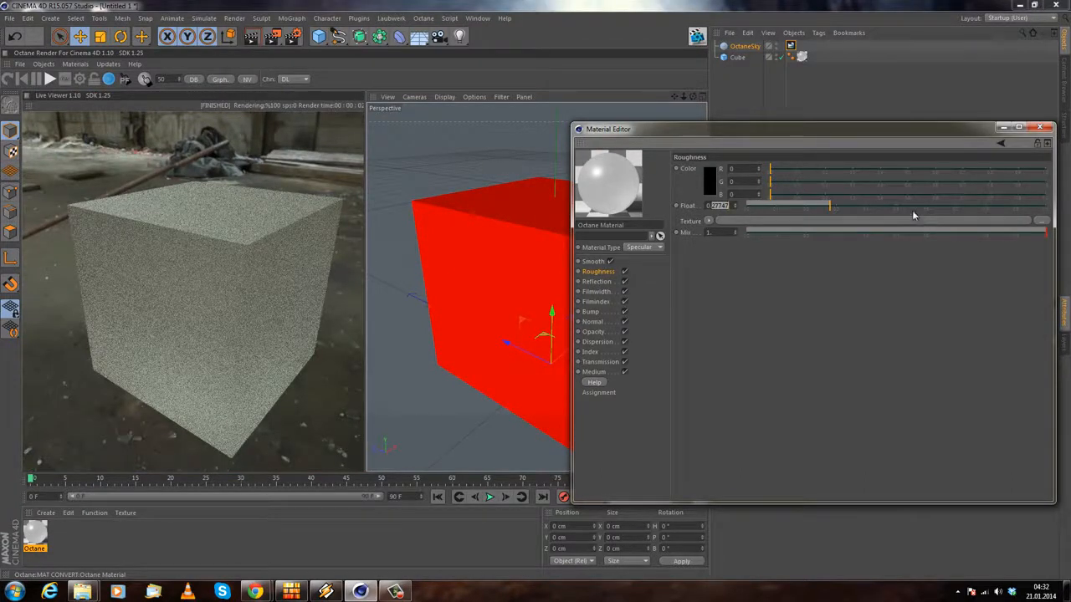
left_click_drag(261, 203, 239, 179)
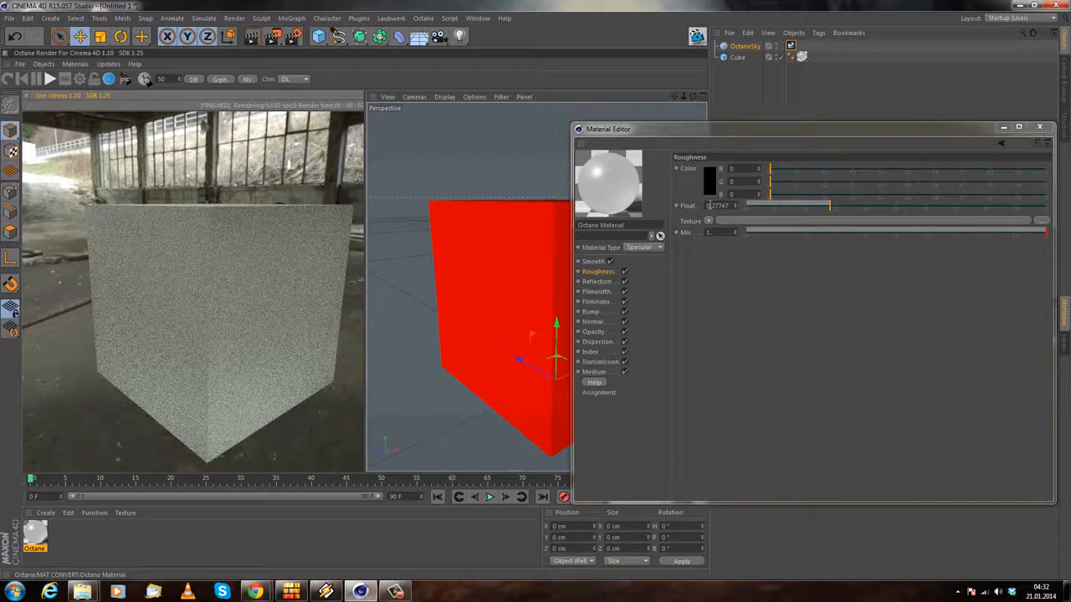
left_click(711, 205)
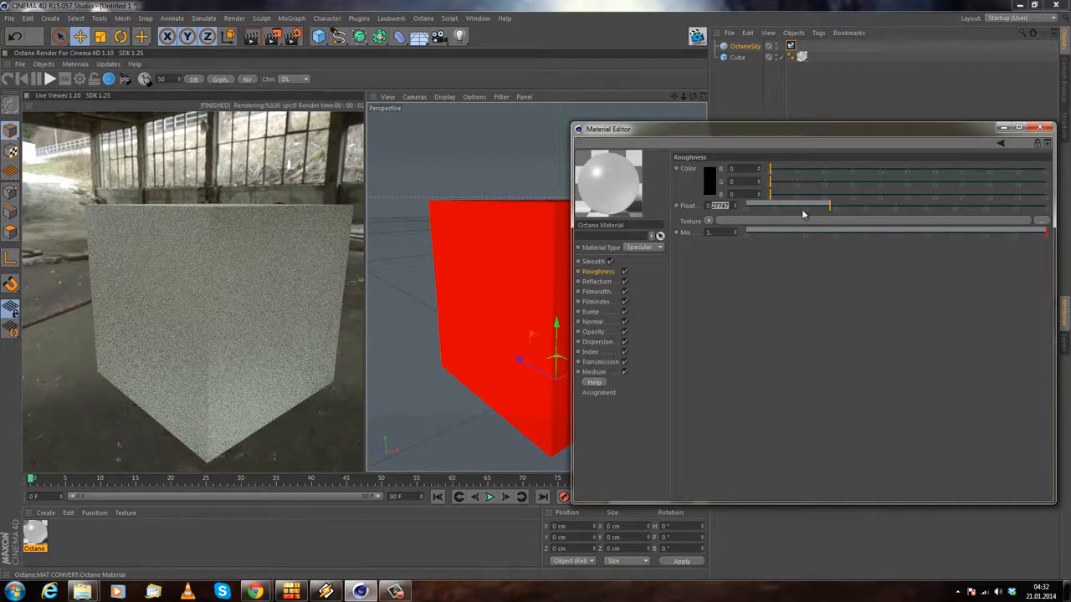
type("0.1")
key("Return")
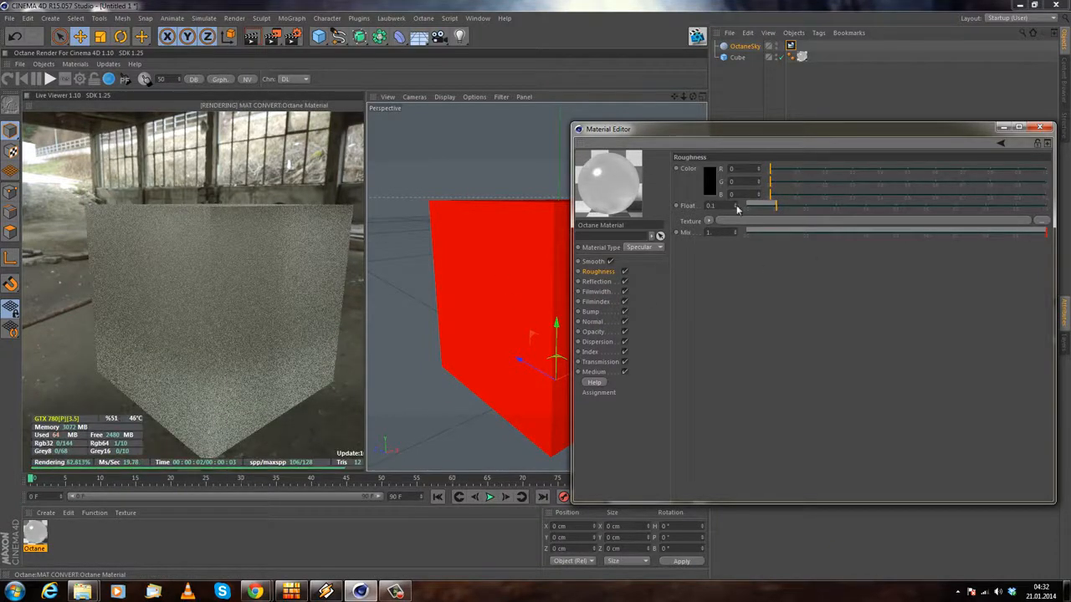
Step: Lower the Roughness Float value to 0.05 and inspect the frosted cube in the live render
type("5")
key("Return")
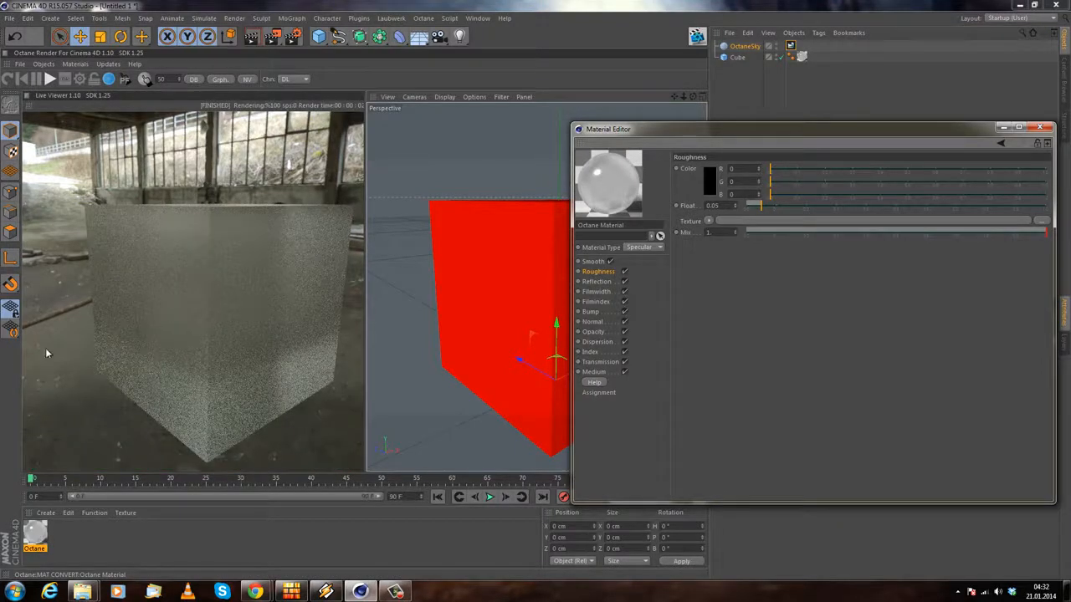
left_click_drag(197, 280, 197, 297)
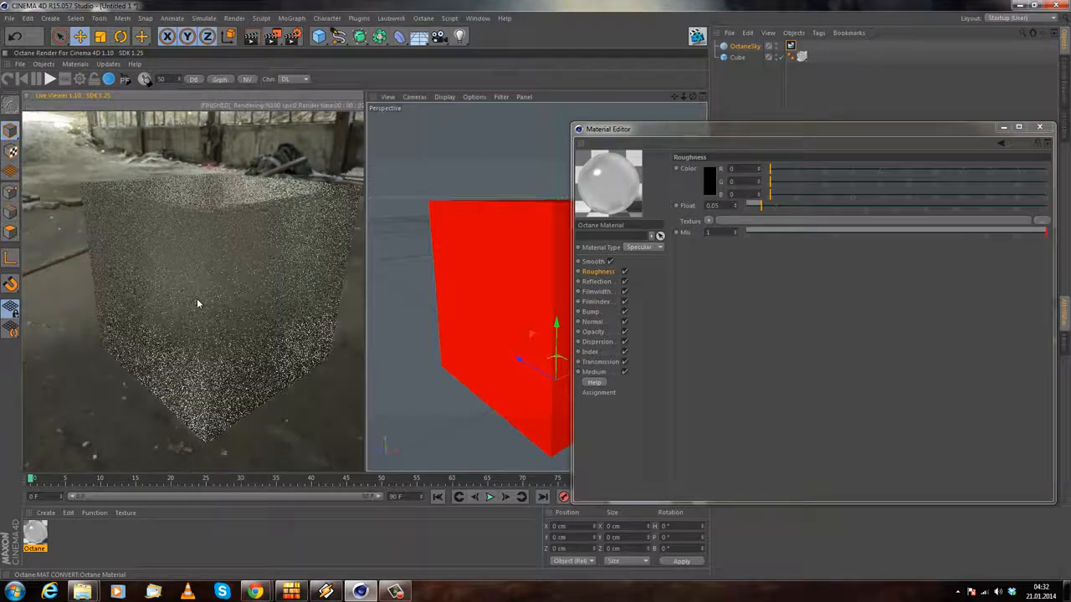
left_click_drag(211, 341, 236, 329)
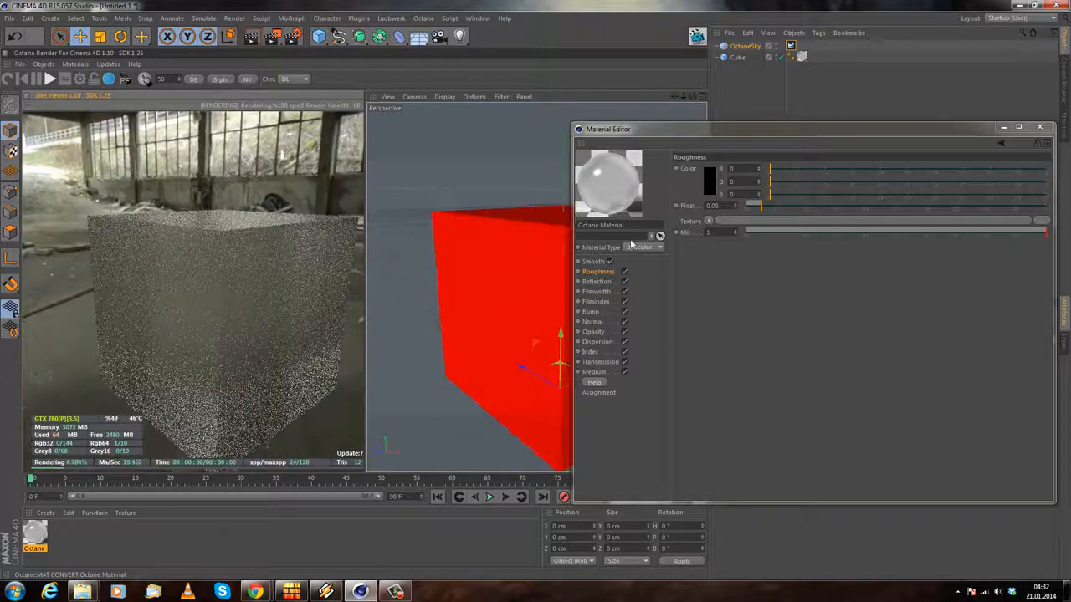
Step: Return the Roughness Float value to 0 and check the clear glass cube from above
left_click_drag(724, 206, 497, 353)
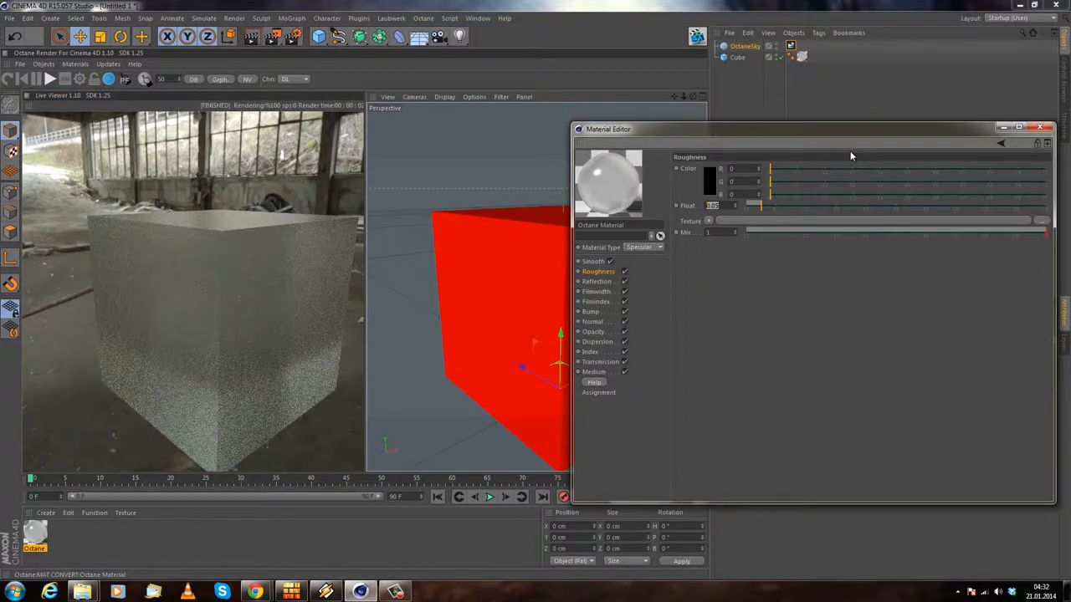
type("0")
key("Return")
left_click_drag(241, 226, 215, 234)
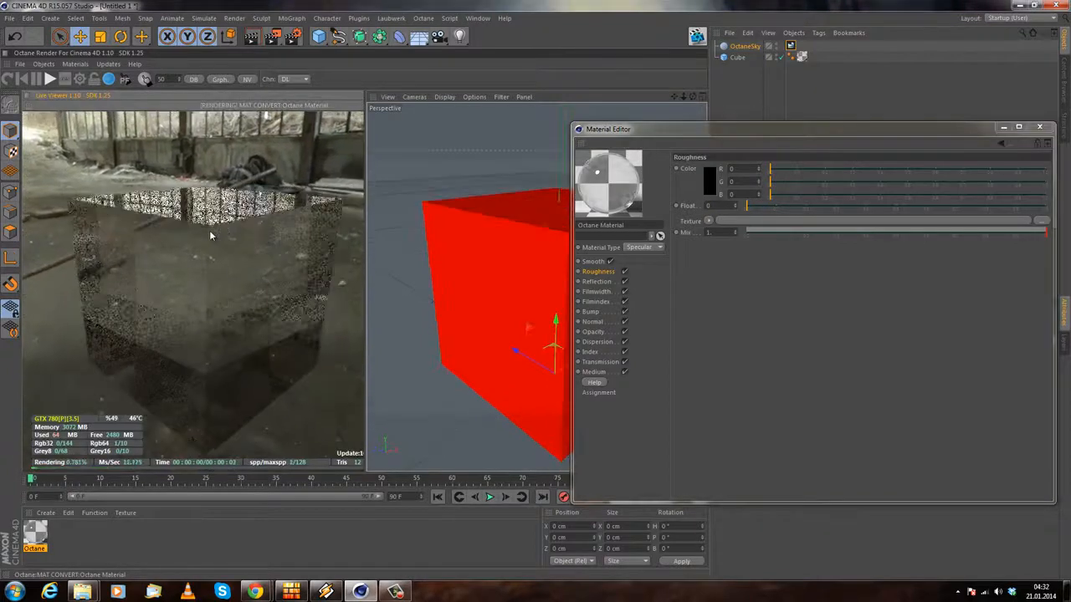
Step: View the Specular material's Reflection, Bump, Opacity and Dispersion channels
left_click(597, 281)
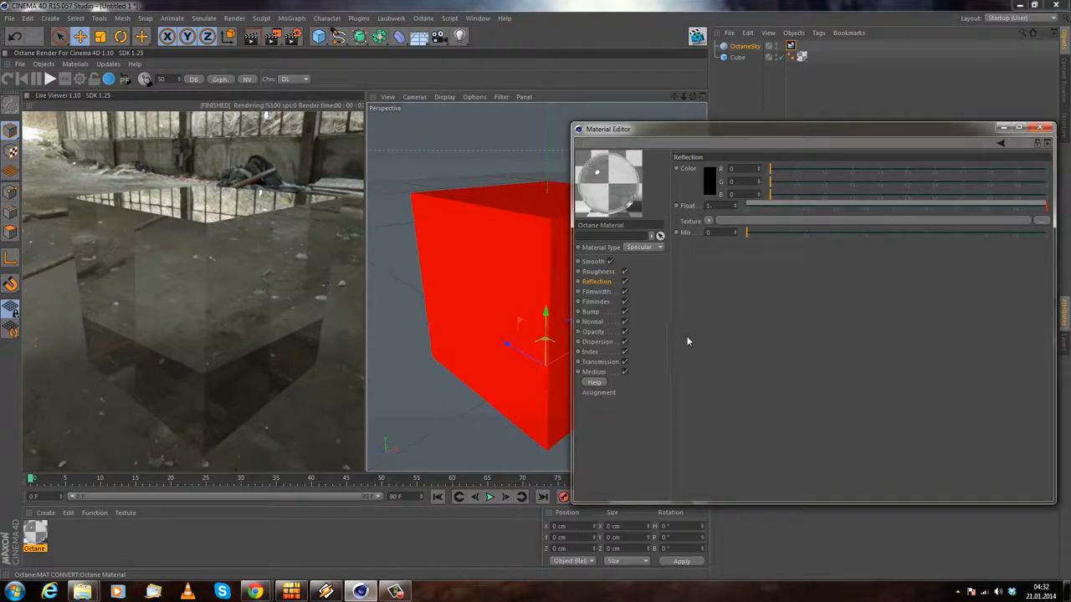
left_click(599, 312)
left_click(596, 333)
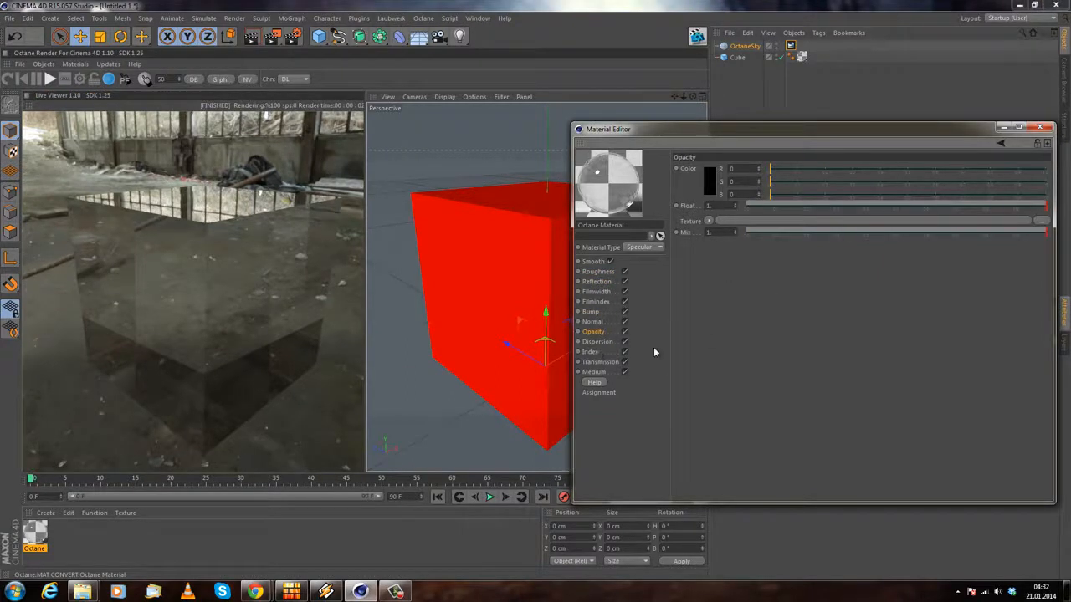
left_click(596, 341)
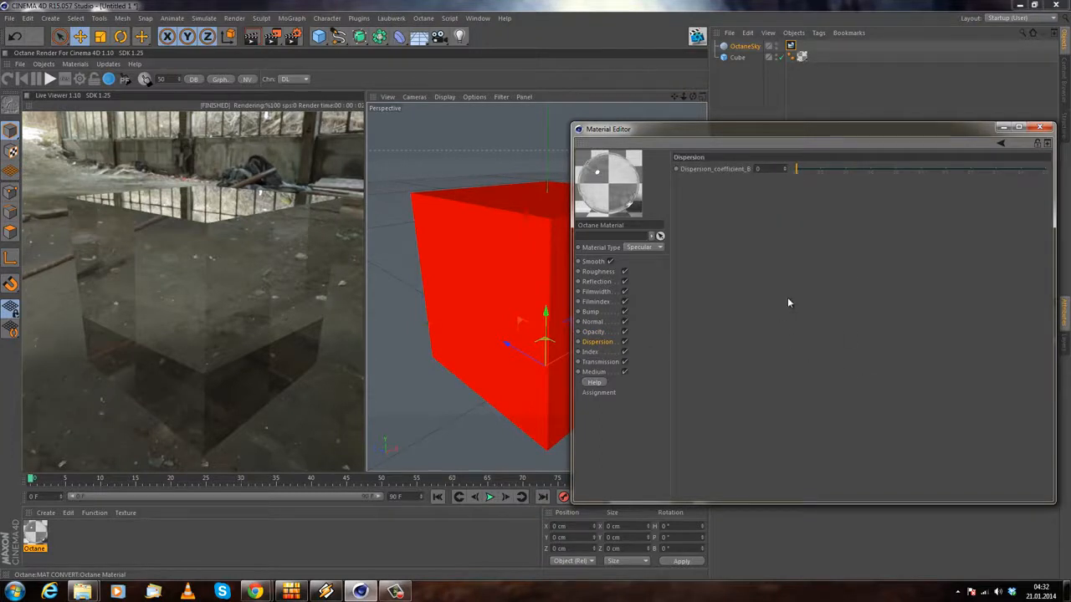
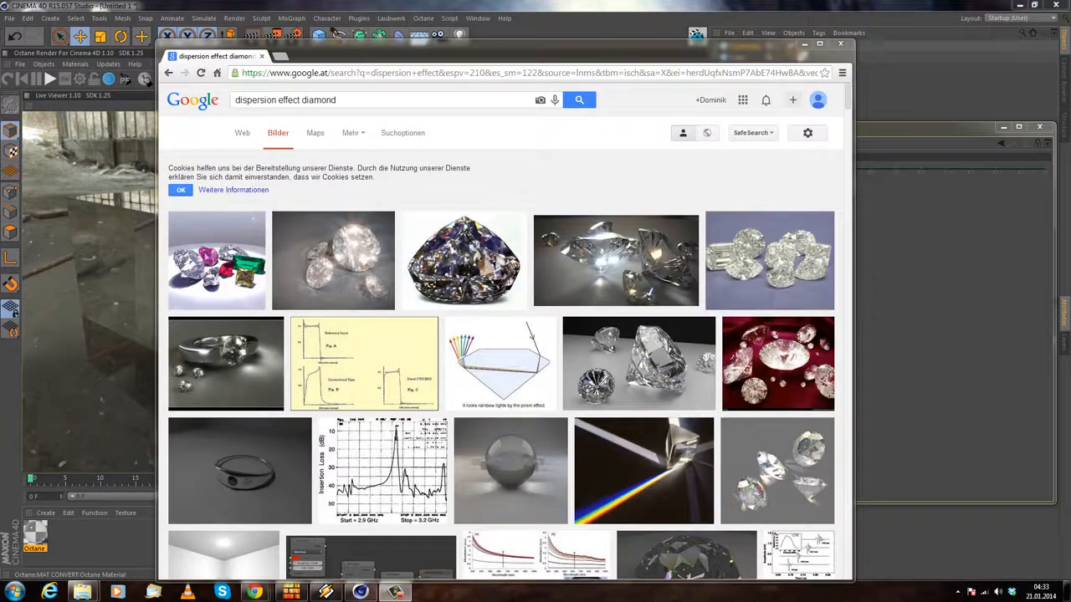
Step: From the "dispersion effect diamond" image results, view the rainbow prism-effect diagram at full size and return to the results
left_click(524, 192)
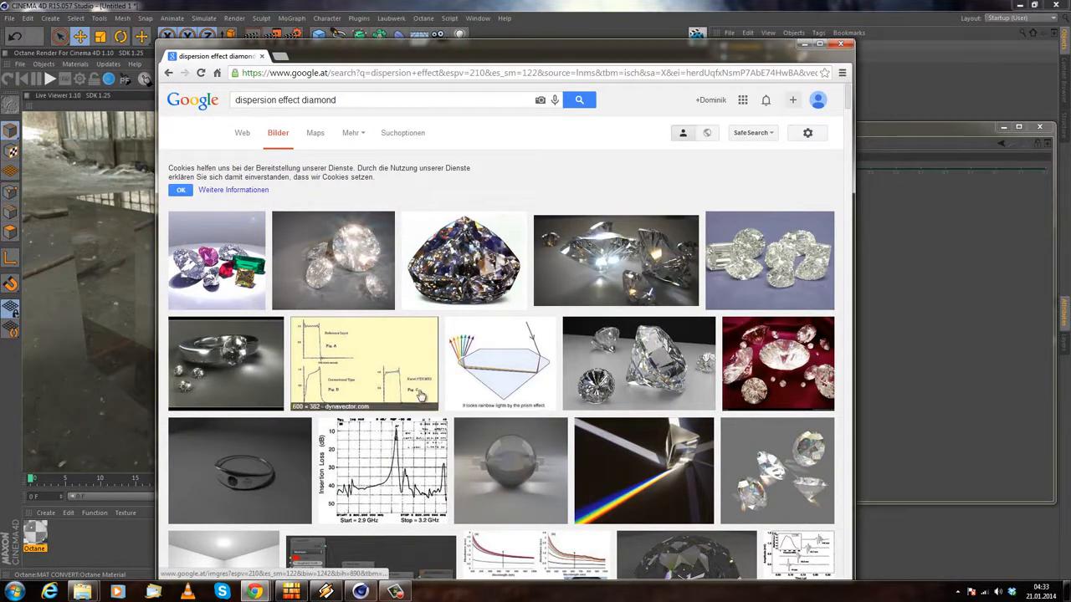
left_click(541, 357)
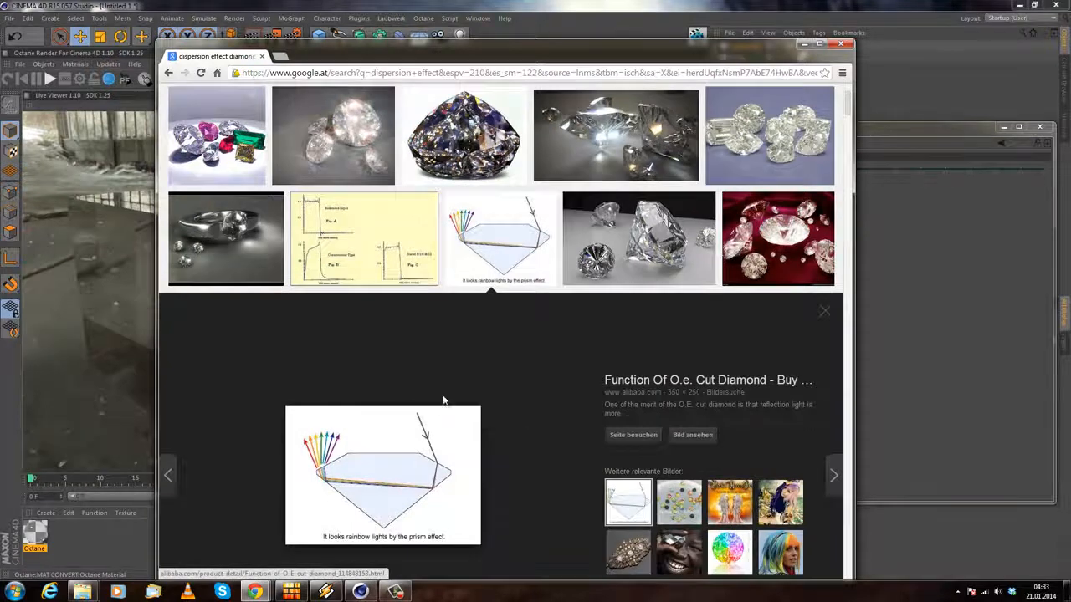
scroll(435, 402, "down", 2)
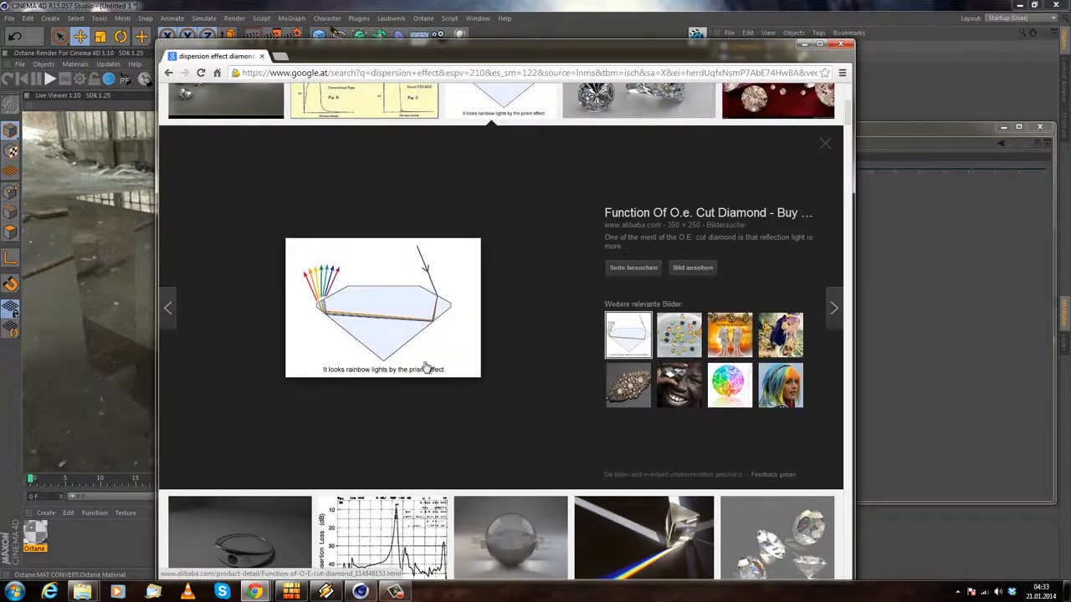
left_click(692, 270)
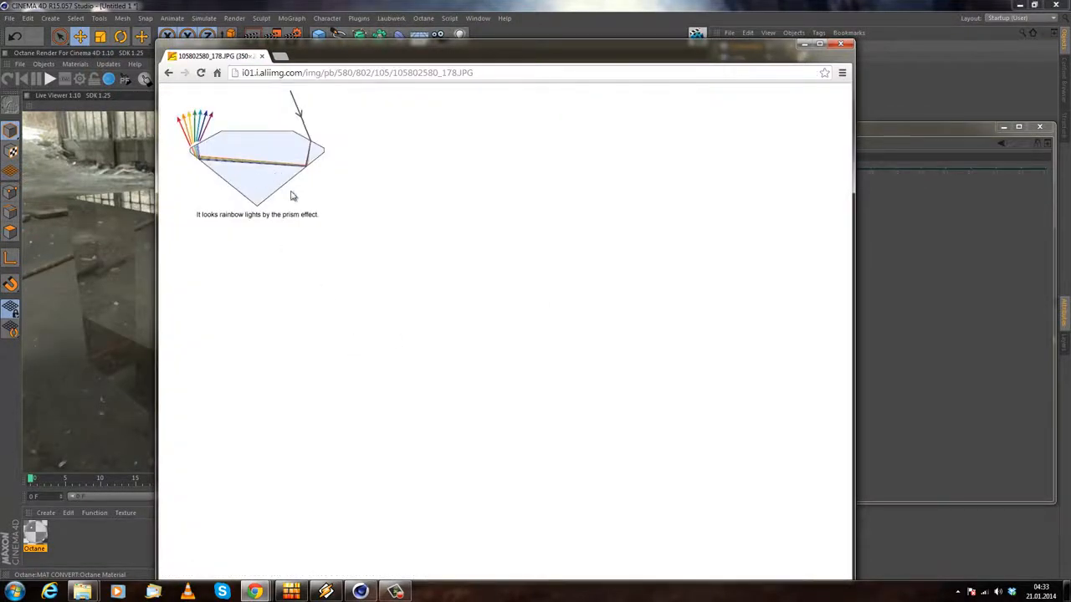
left_click_drag(331, 58, 498, 126)
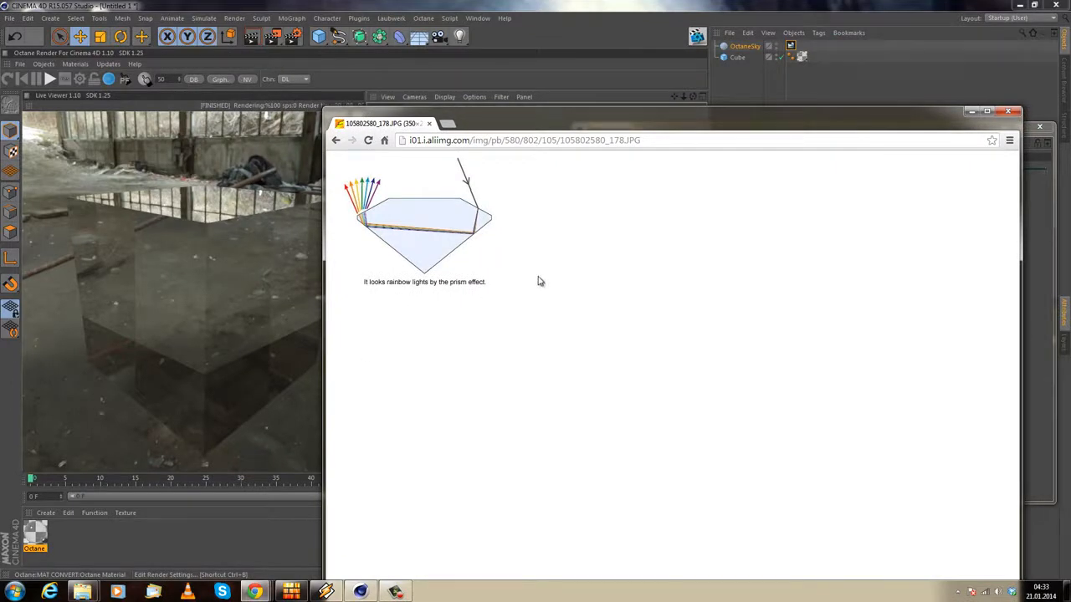
left_click(335, 140)
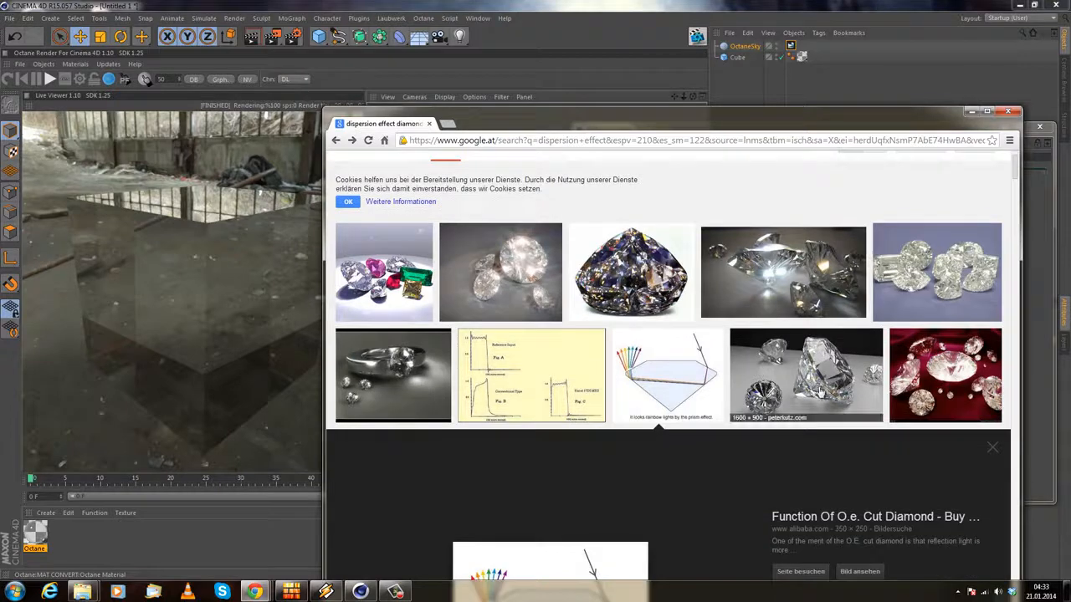
Step: Preview the picture of rendered diamonds with physically based dispersion and compare it with the prism diagram among the results
left_click(803, 377)
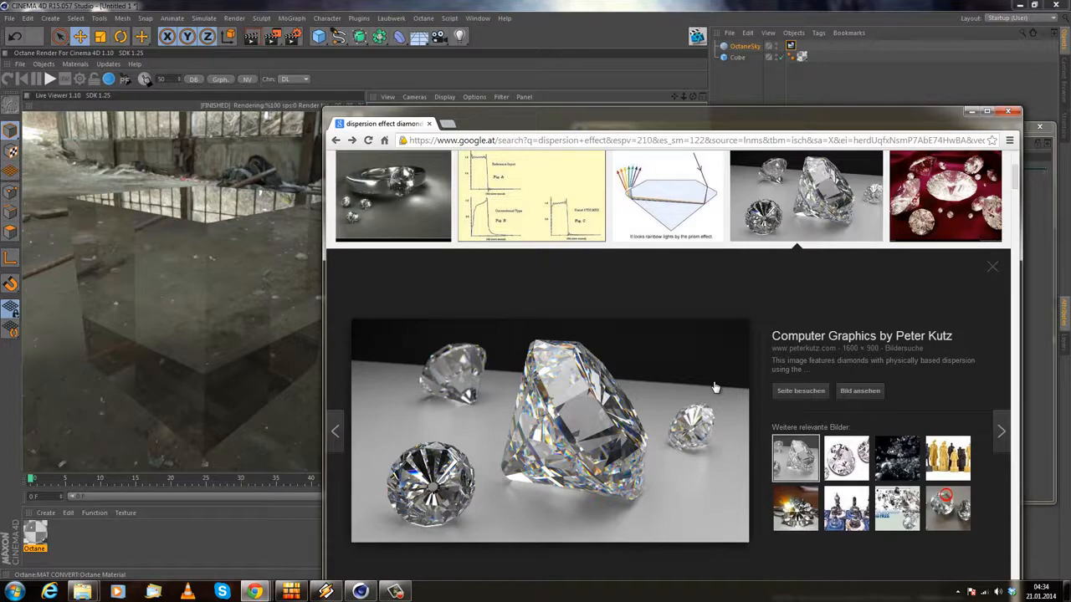
scroll(695, 410, "up", 3)
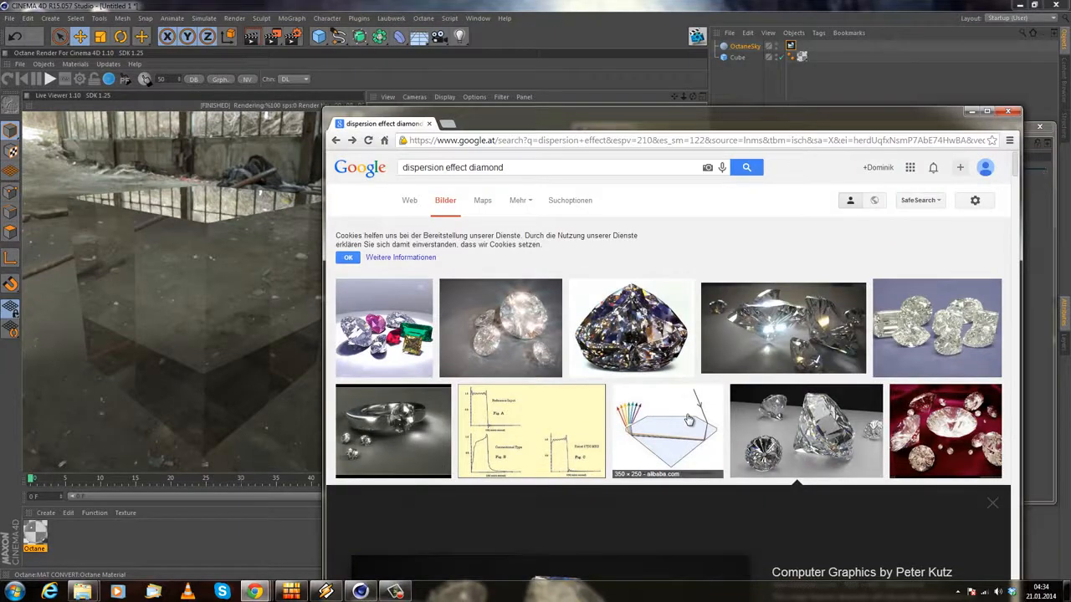
scroll(688, 420, "down", 5)
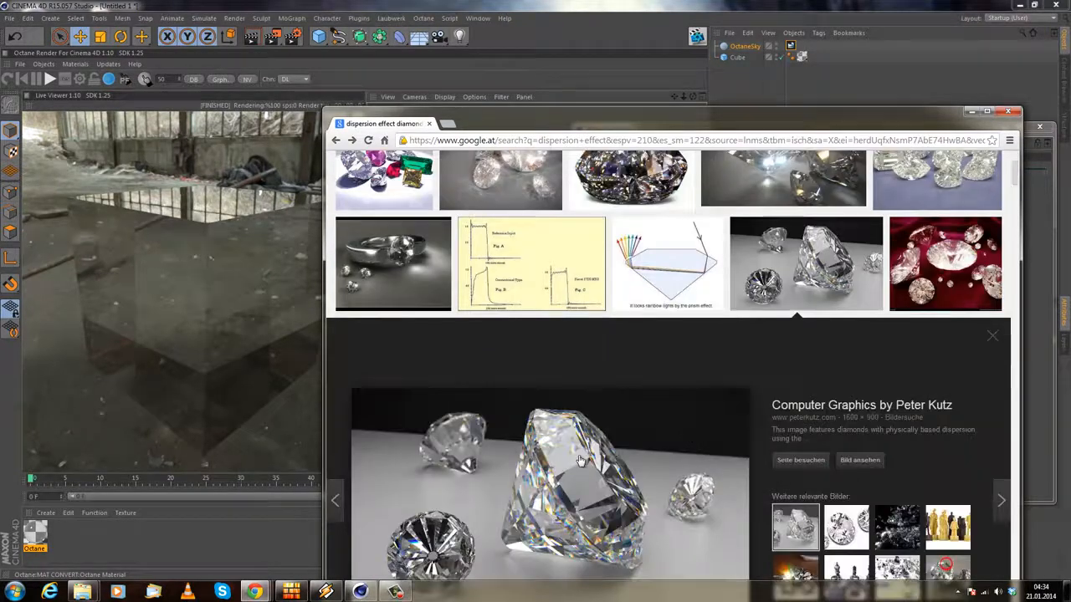
scroll(615, 463, "up", 2)
scroll(615, 462, "up", 2)
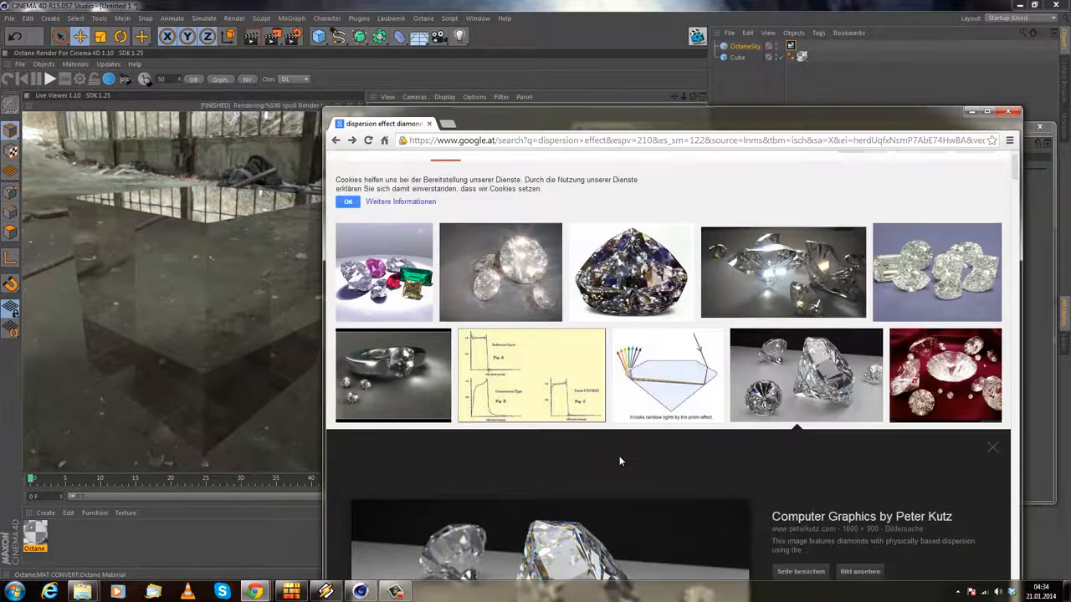
scroll(618, 460, "down", 4)
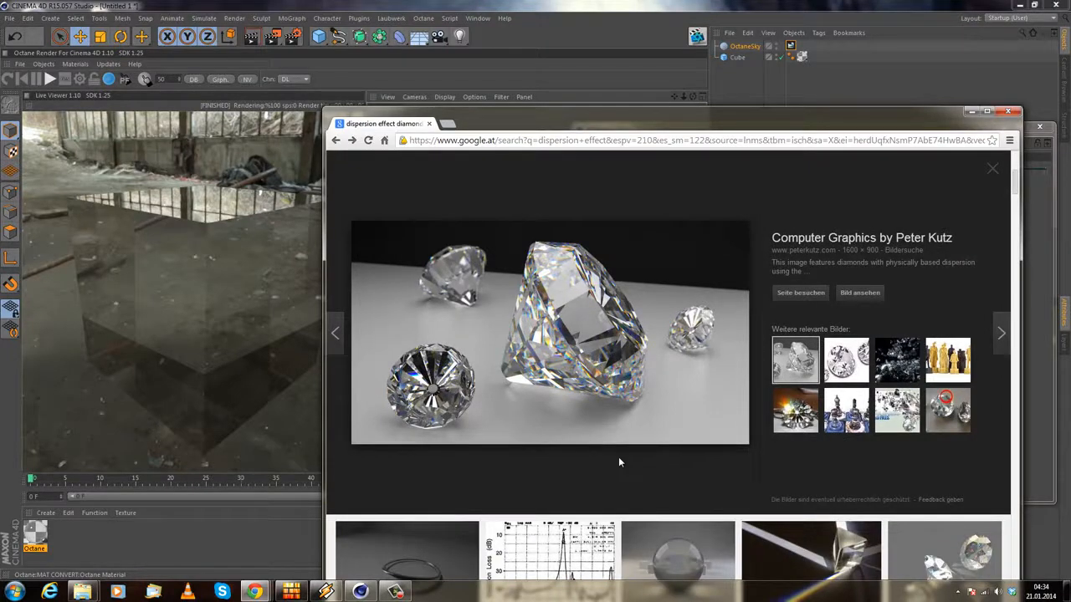
scroll(665, 444, "up", 4)
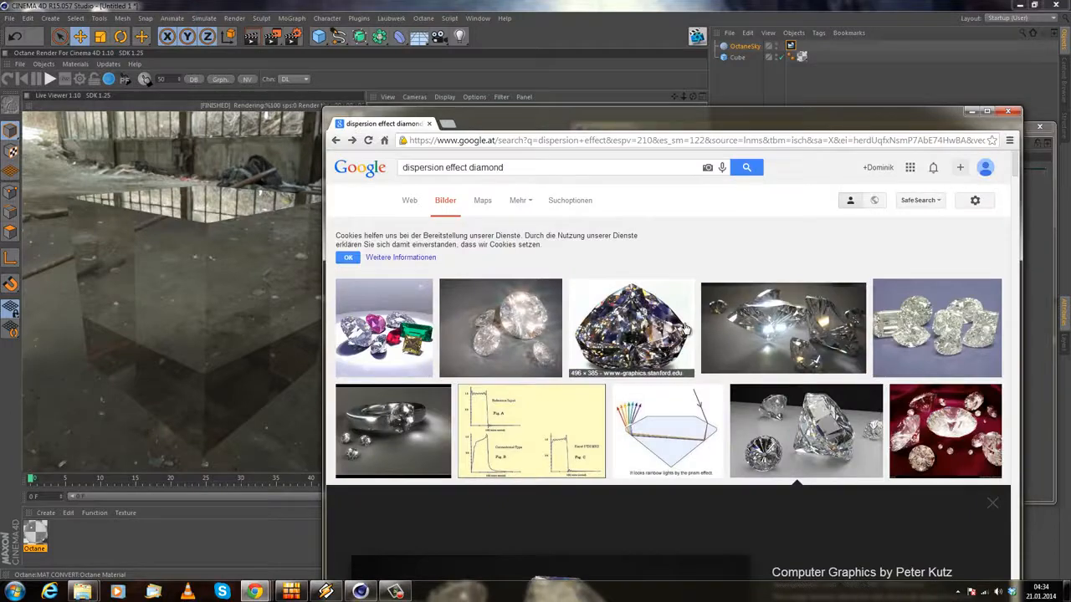
scroll(599, 398, "down", 4)
scroll(606, 362, "down", 2)
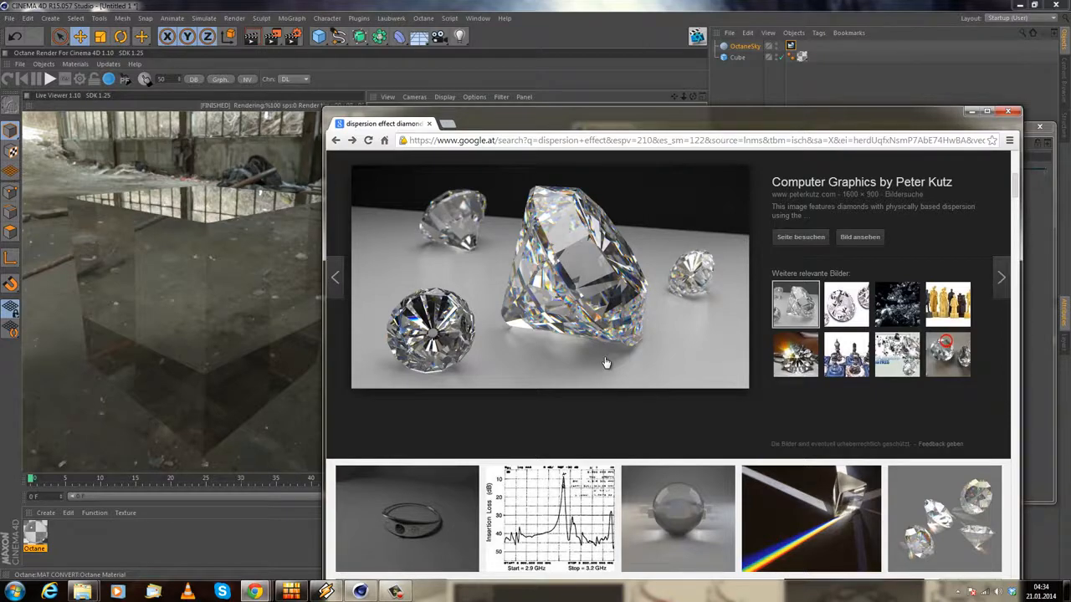
Step: Examine the rendered diamonds image with physically based dispersion, and close the browser window to return to the Material Editor
scroll(590, 351, "up", 3)
scroll(577, 347, "down", 2)
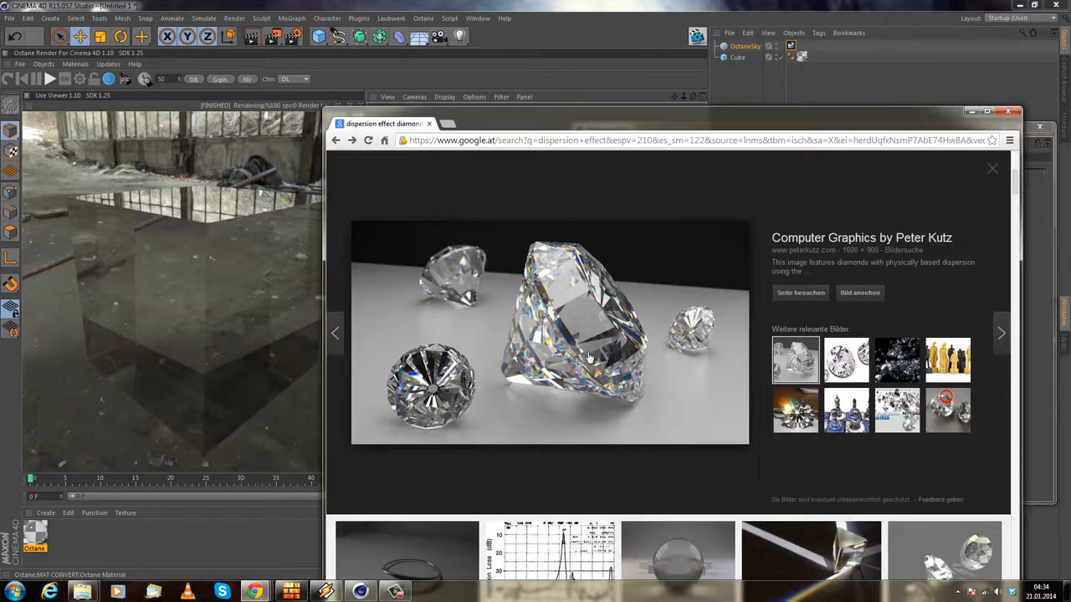
scroll(589, 358, "up", 2)
scroll(560, 335, "down", 3)
scroll(583, 362, "up", 3)
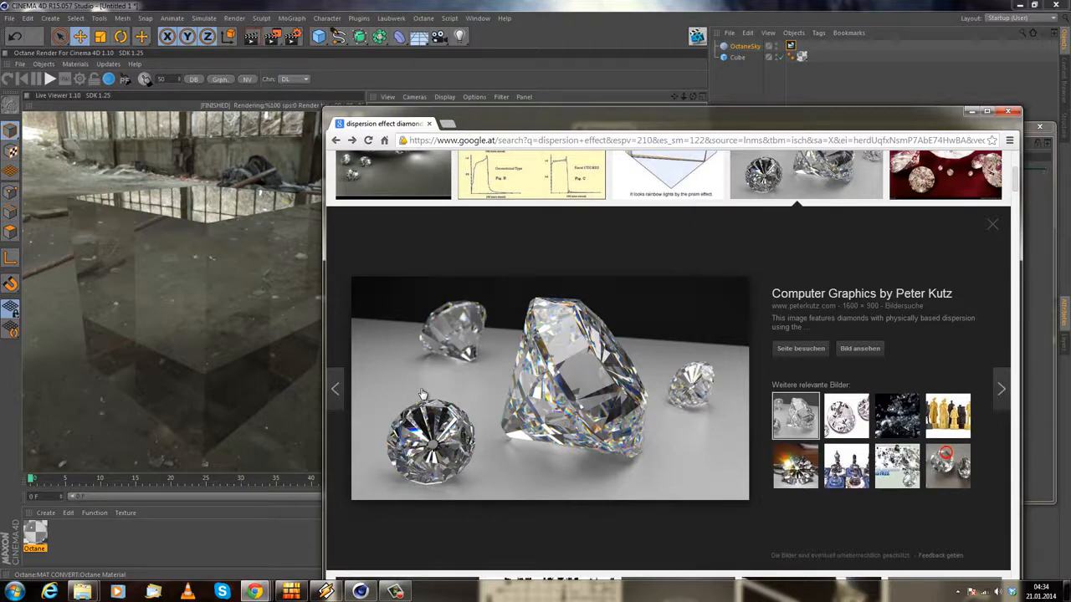
scroll(423, 393, "up", 3)
scroll(518, 381, "down", 4)
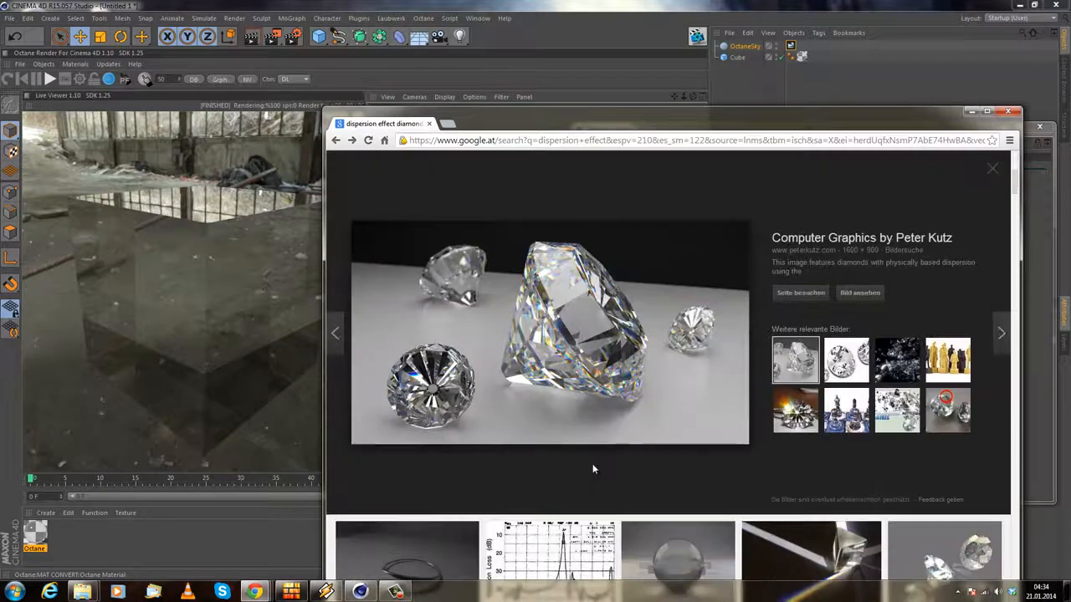
left_click_drag(762, 114, 768, 88)
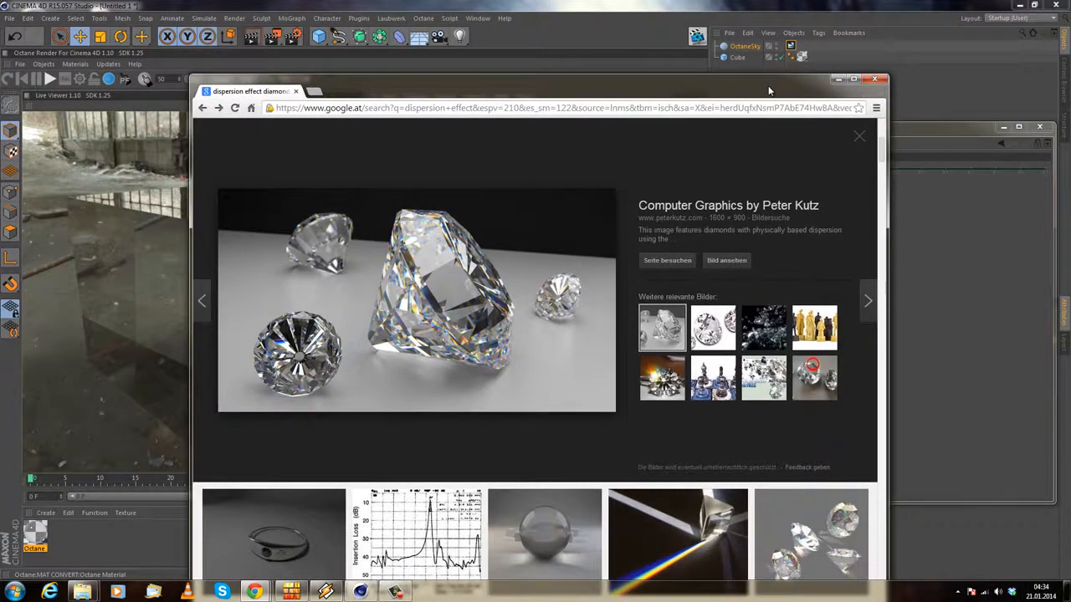
left_click(875, 79)
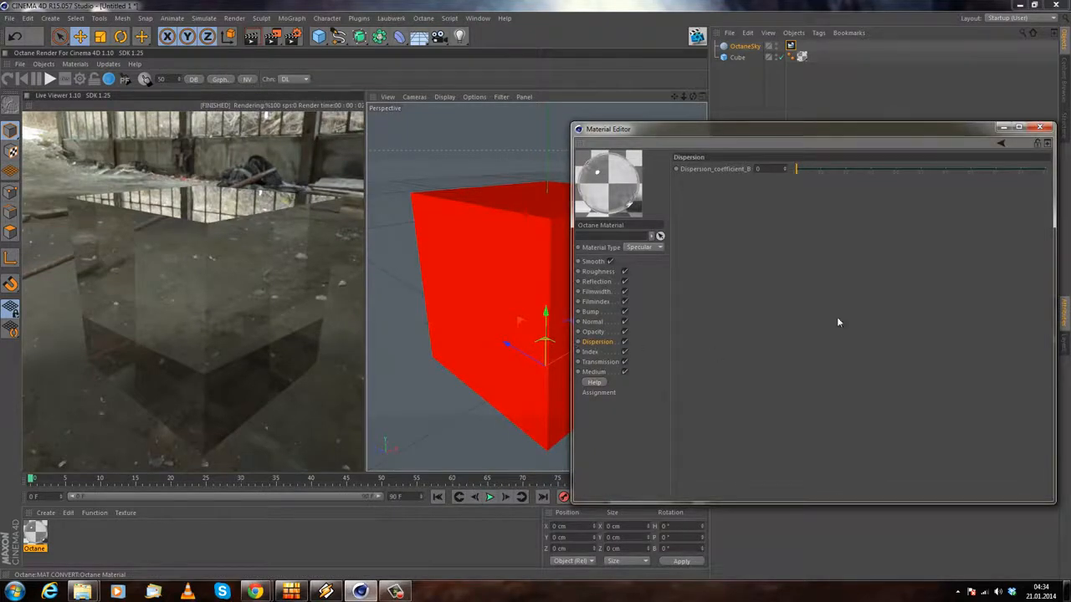
Step: Test a Dispersion coefficient of 0.1 on the glass cube from several viewing angles and set the coefficient back to 0
left_click_drag(799, 170, 880, 169)
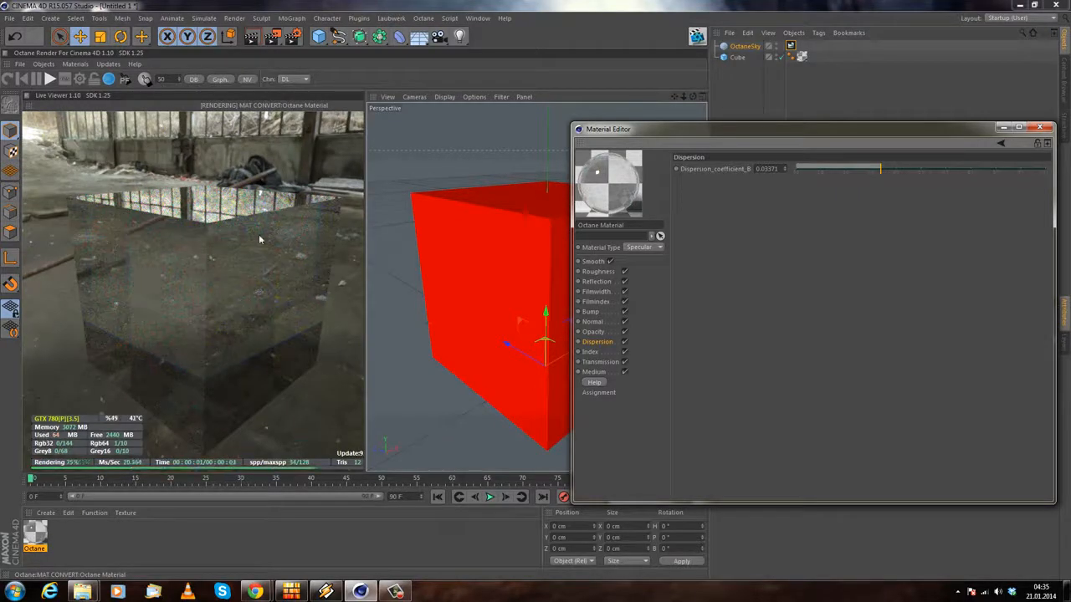
left_click_drag(880, 169, 1047, 172)
left_click_drag(77, 311, 193, 314)
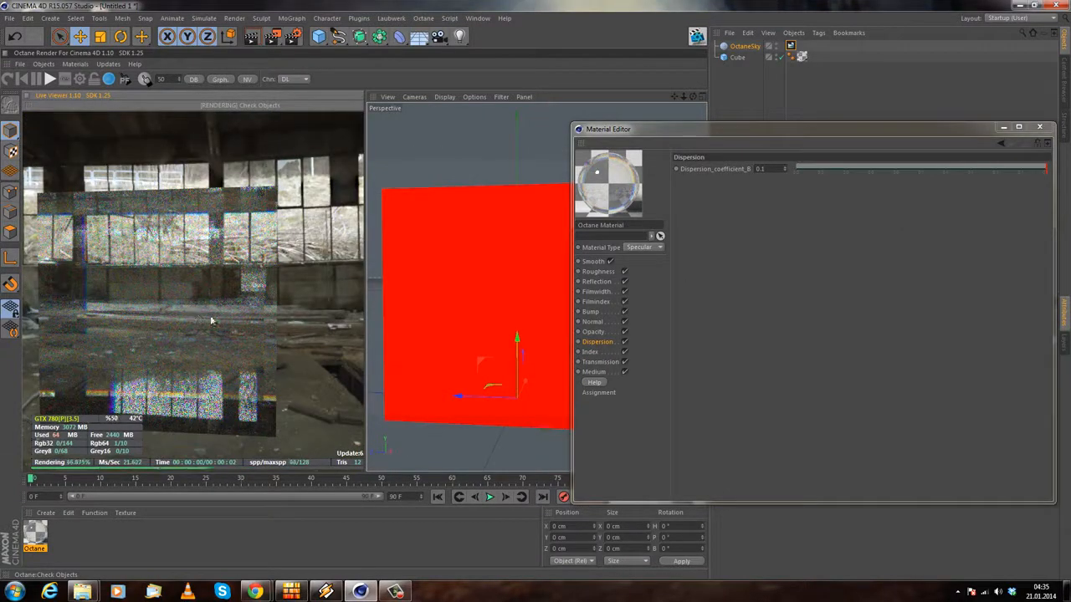
left_click_drag(291, 338, 3, 344)
left_click_drag(177, 329, 134, 325)
left_click_drag(539, 260, 452, 279)
scroll(465, 284, "up", 8)
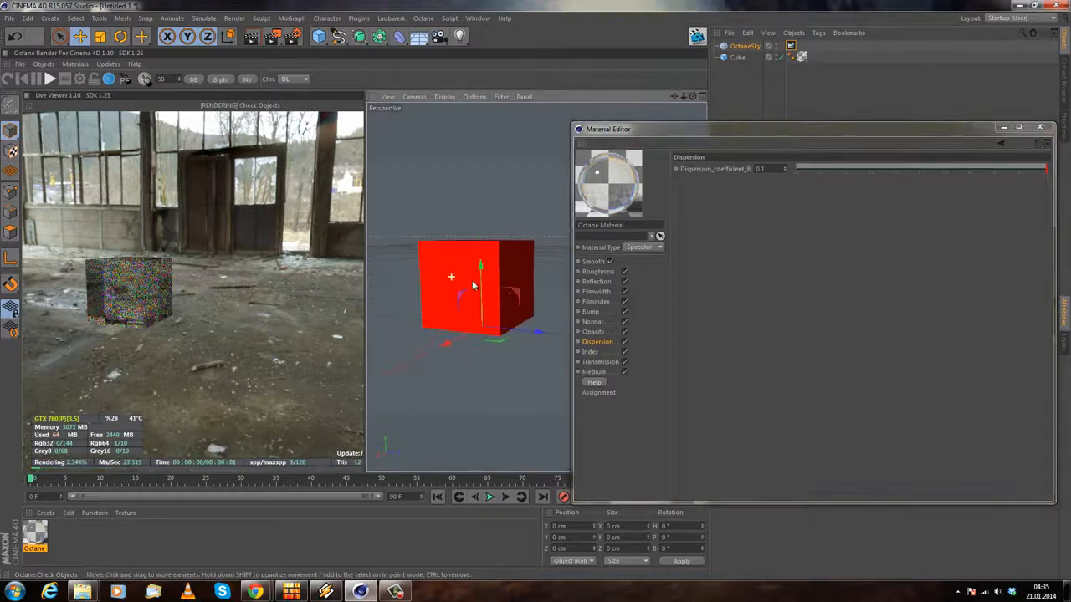
scroll(456, 284, "up", 5)
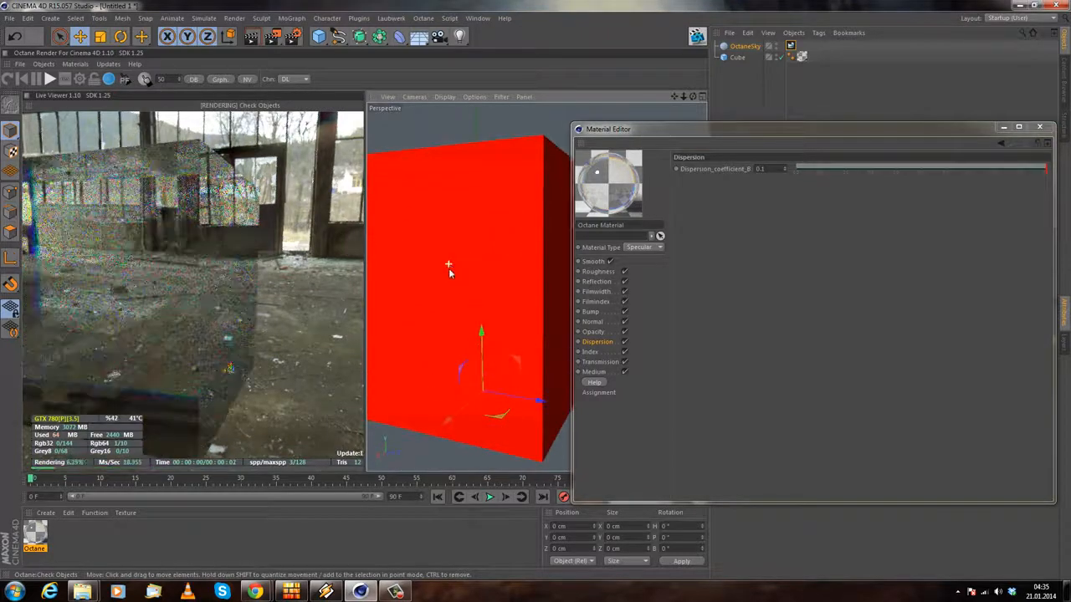
left_click_drag(458, 340, 423, 296, "alt")
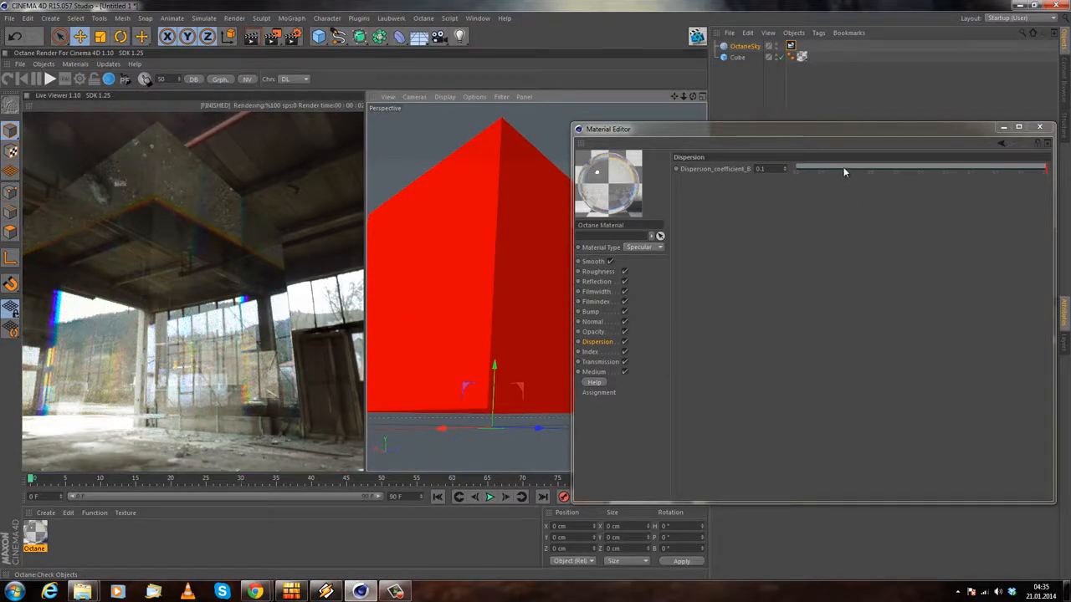
left_click_drag(844, 171, 796, 169)
left_click_drag(452, 240, 502, 335, "alt")
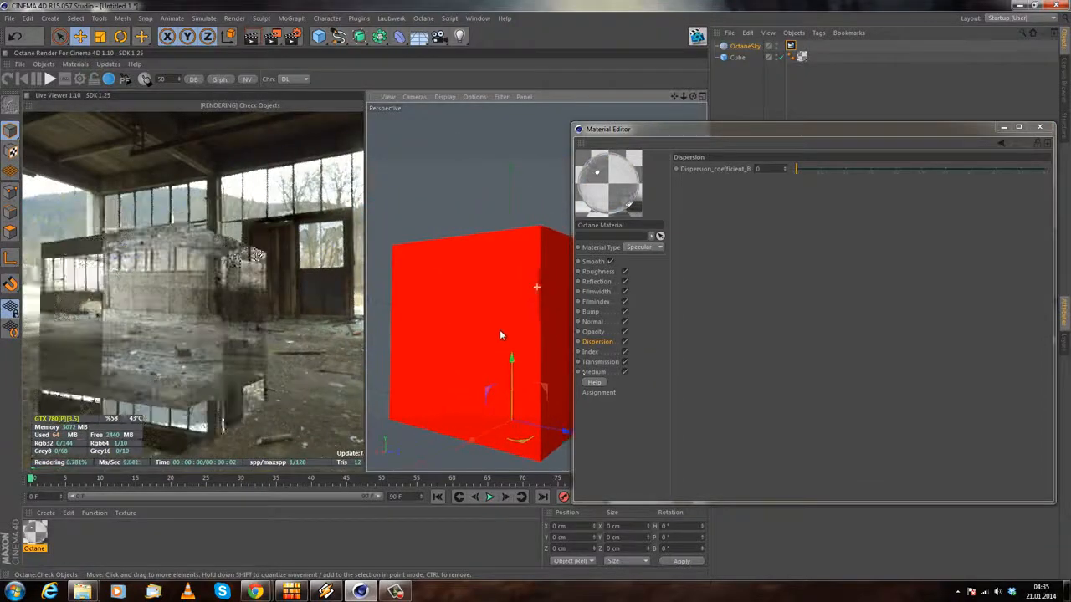
Step: Open the material's Transmission channel, try out its Float value and return it to 0
left_click(609, 360)
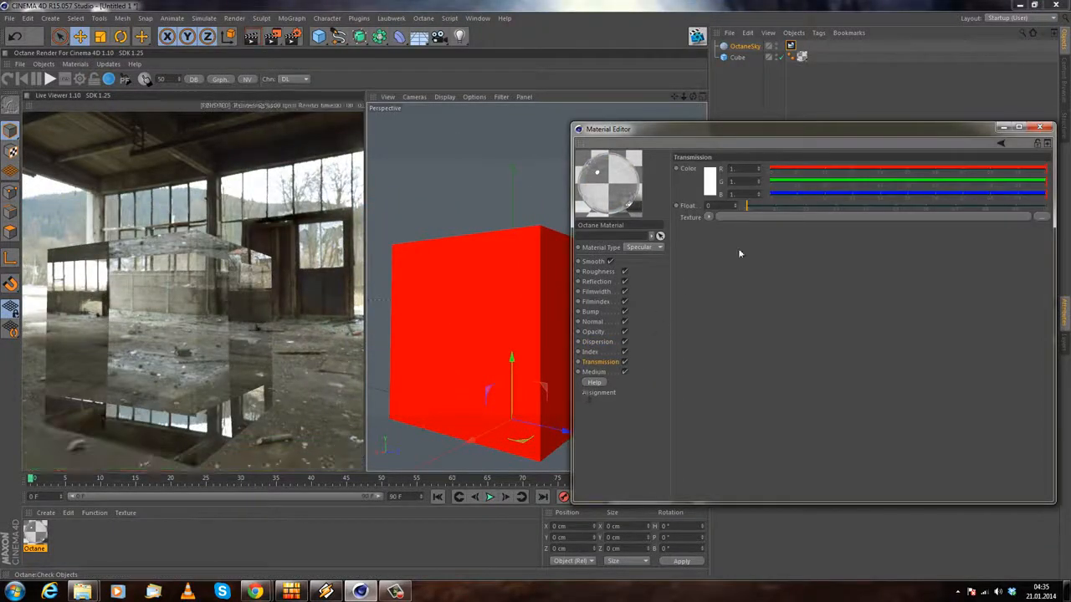
left_click_drag(776, 206, 532, 207)
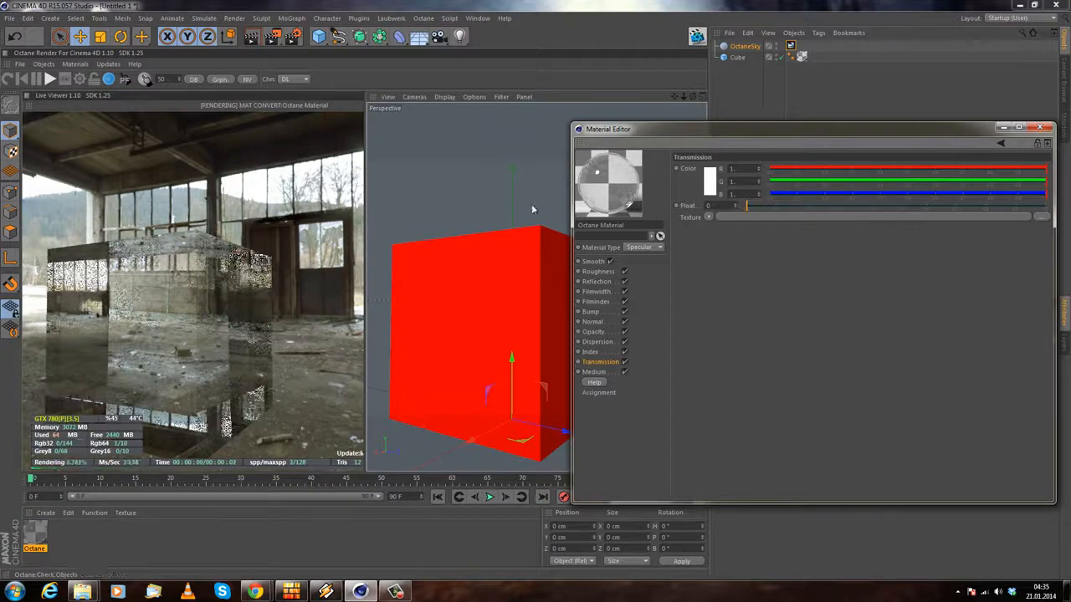
left_click_drag(490, 318, 477, 292, "alt")
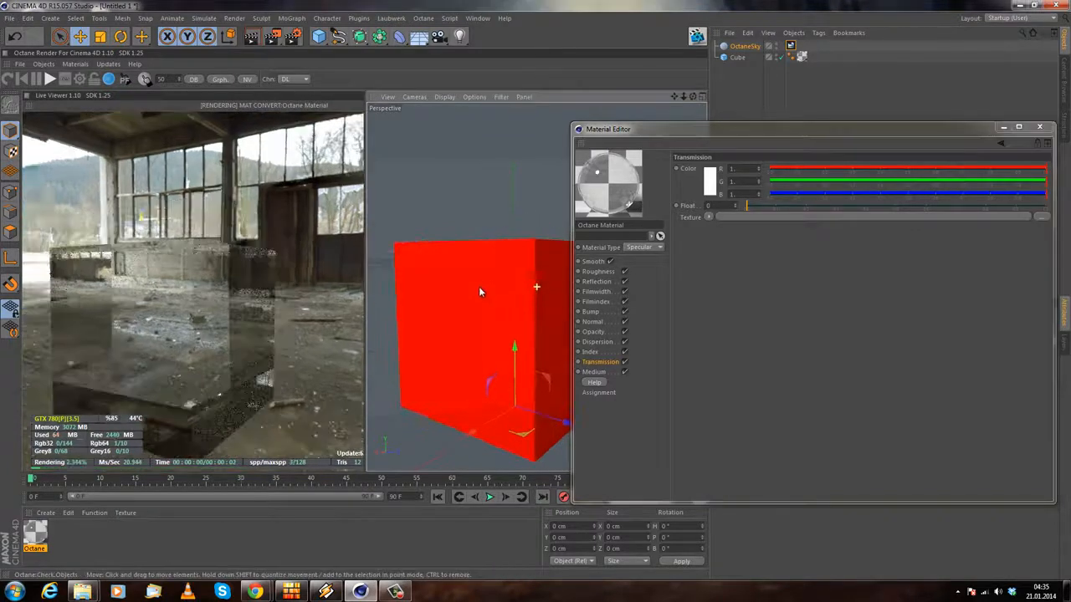
left_click_drag(519, 274, 523, 296, "alt")
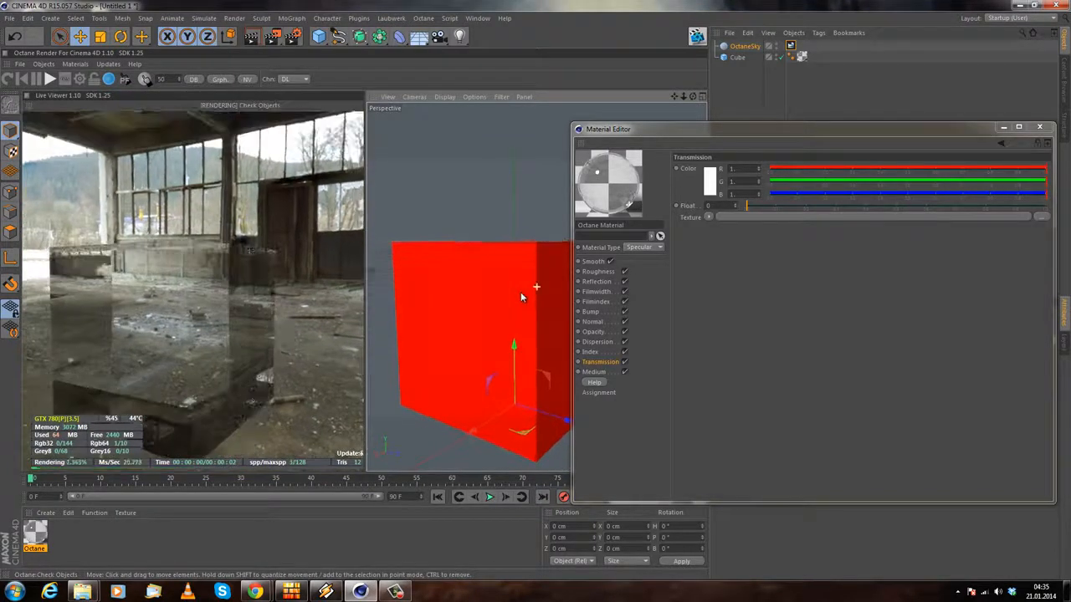
Step: Set the Transmission color to pure red with R 1, G 0, B 0, and check the tinted glass cube
left_click(710, 181)
left_click(710, 181)
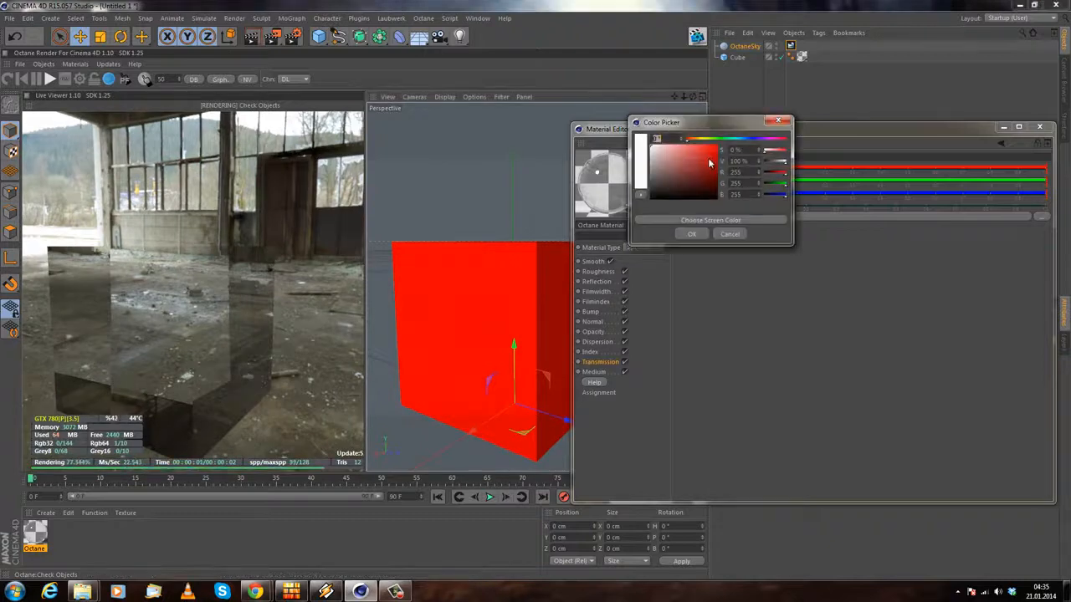
left_click(692, 234)
mouse_move(248, 314)
left_mouse_down()
mouse_move(231, 362)
mouse_move(250, 317)
mouse_move(196, 282)
mouse_move(256, 292)
mouse_move(243, 236)
mouse_move(235, 323)
mouse_move(229, 303)
left_mouse_up()
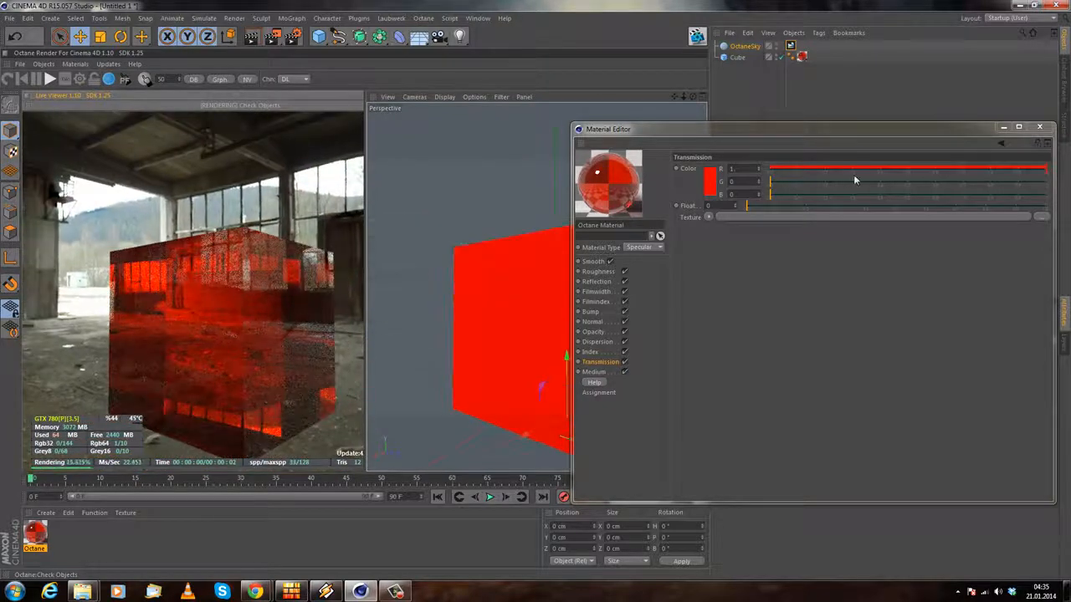
Step: Try orange (R 252, G 143, B 0) and green (R 0, G 0.977, B 0.195) as the Transmission color
left_click(711, 186)
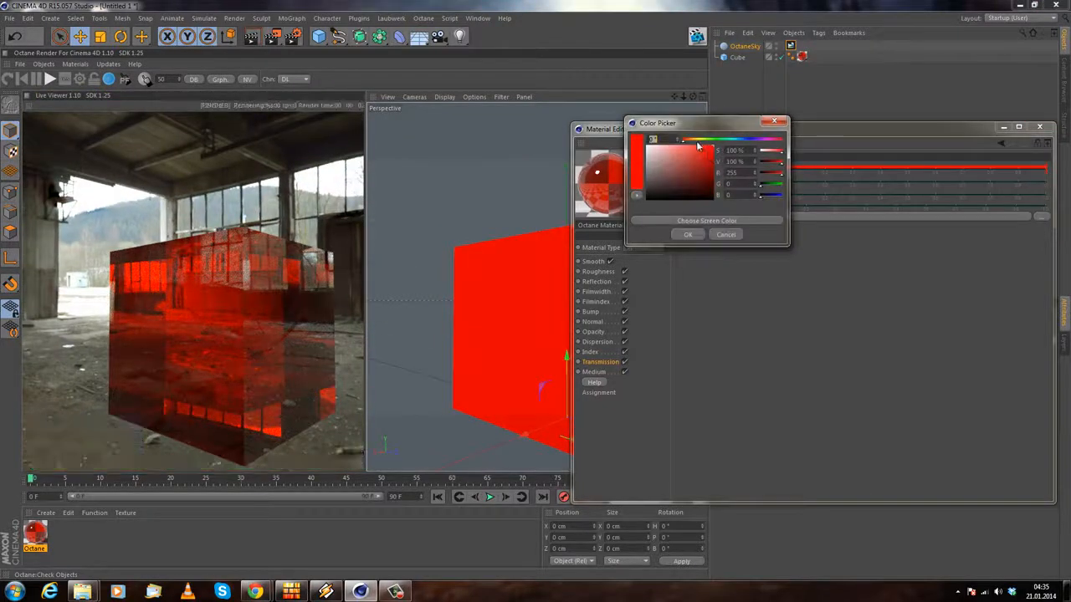
left_click(697, 140)
left_click(689, 235)
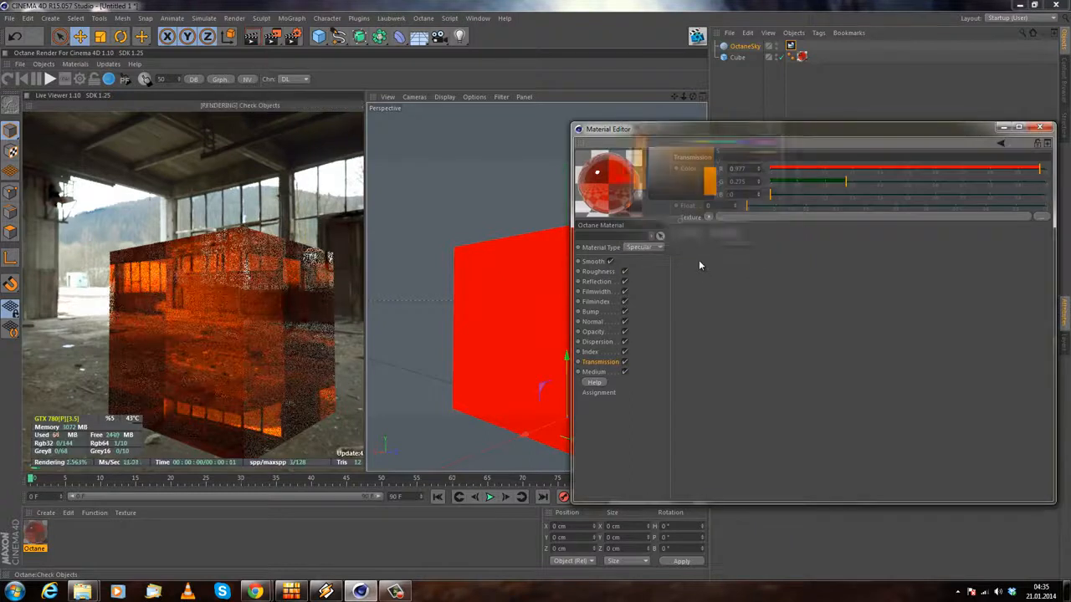
left_click(712, 180)
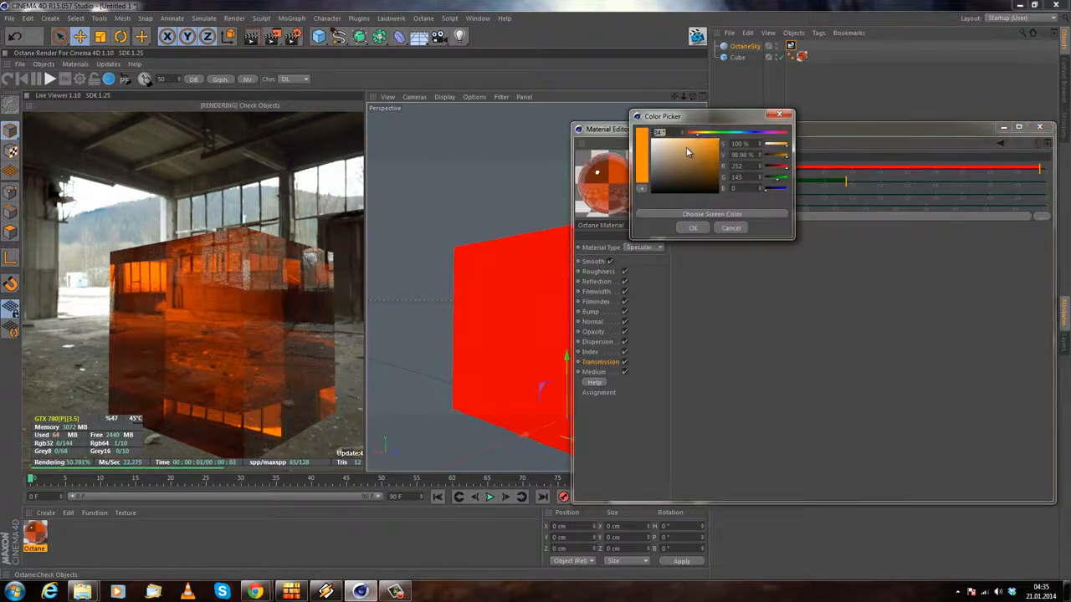
left_click(727, 132)
left_click(693, 227)
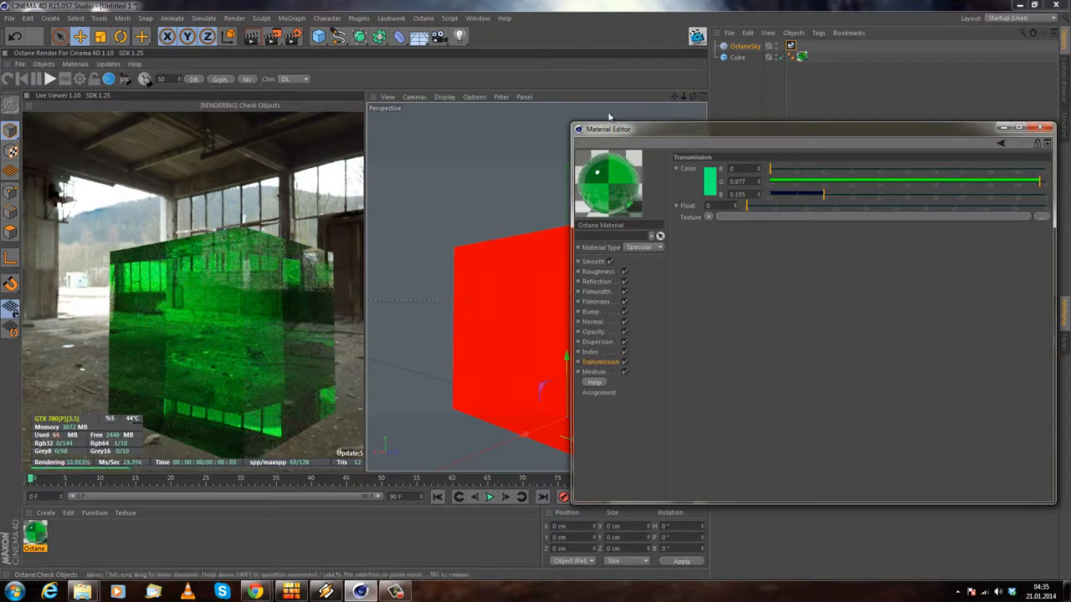
Step: Change the Transmission color back to red at 100% saturation
left_click(713, 186)
left_click(691, 138)
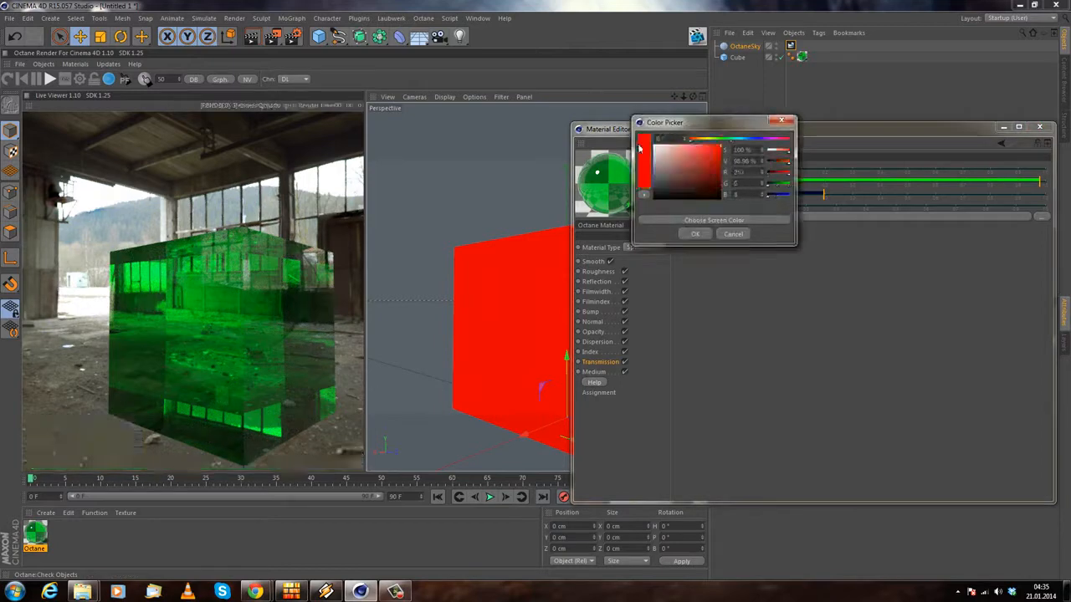
left_click_drag(768, 126, 771, 124)
left_click(694, 234)
Step: View the material's Medium channel and the texture types it offers, and look at the red glass cube from a new angle
left_click(594, 372)
left_click_drag(180, 272, 253, 297)
left_click_drag(259, 253, 152, 375)
left_click_drag(467, 401, 428, 323, "alt")
middle_click_drag(428, 322, 532, 241, "alt")
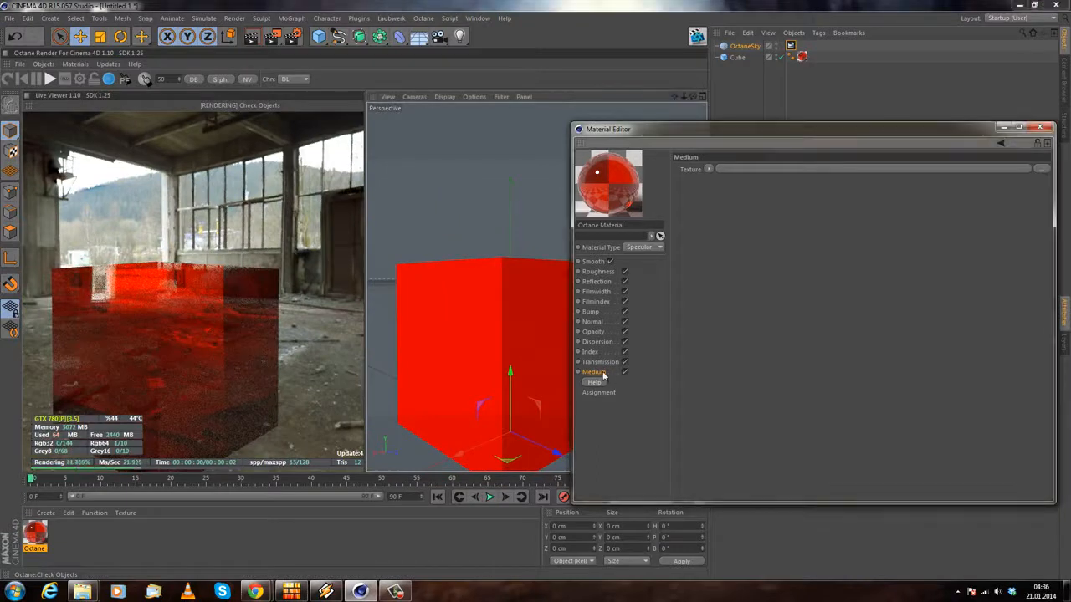
left_click(709, 169)
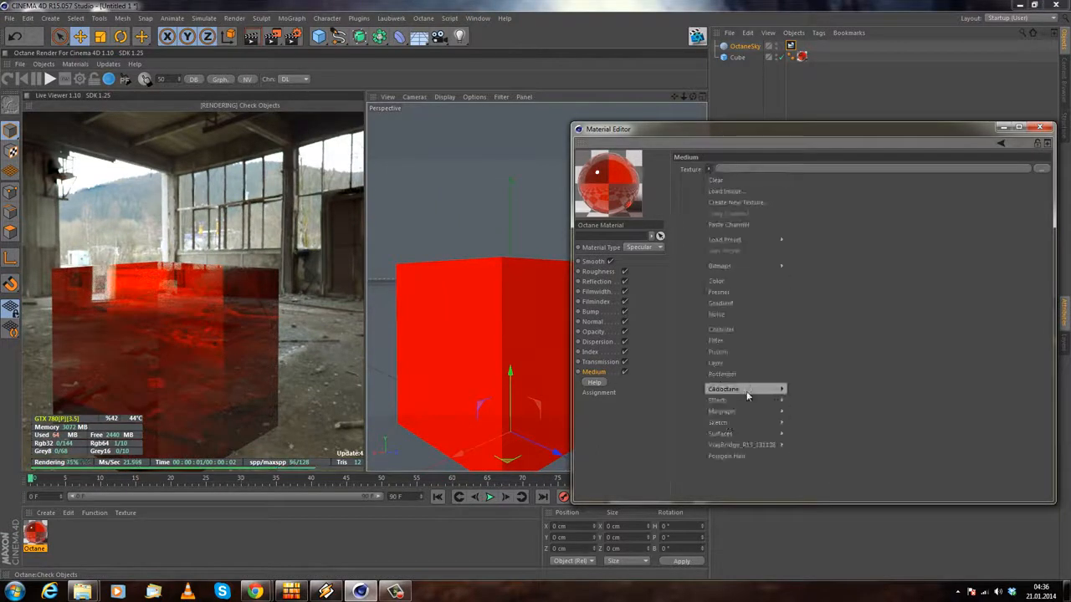
mouse_move(751, 396)
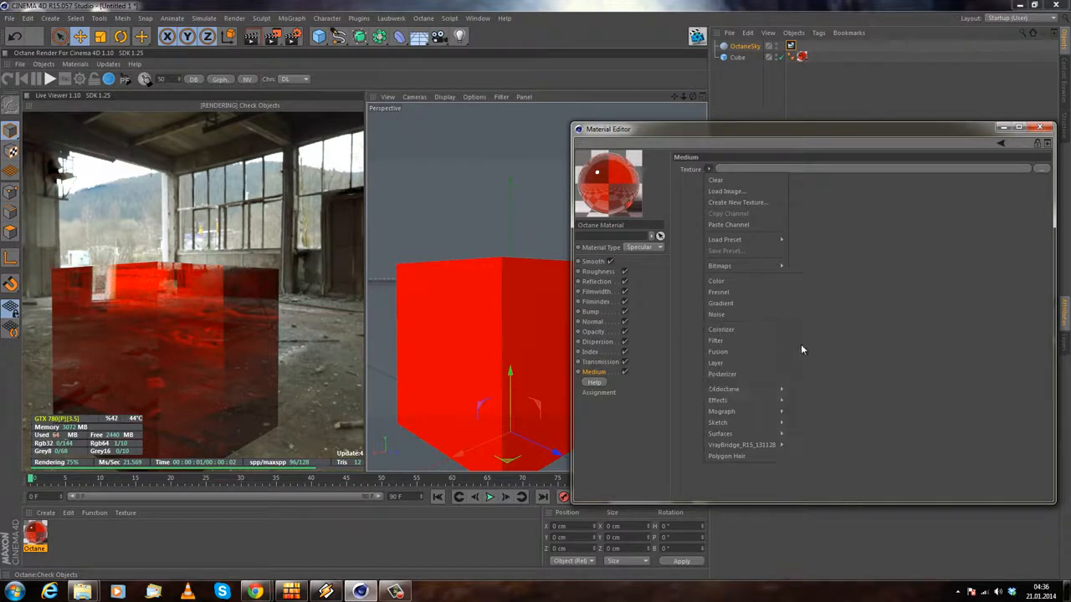
left_click(824, 257)
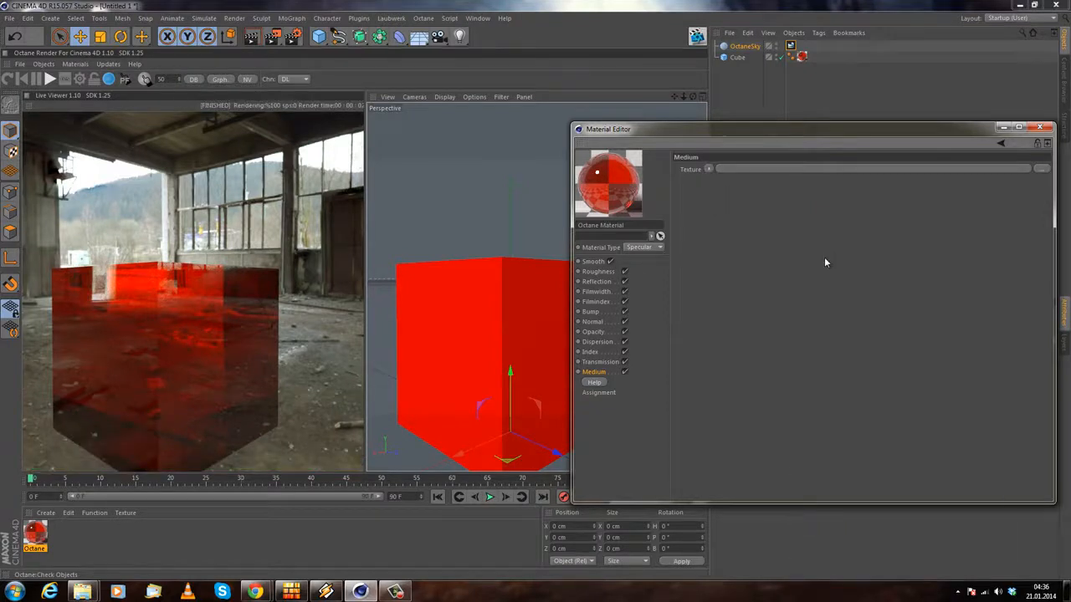
left_click(709, 169)
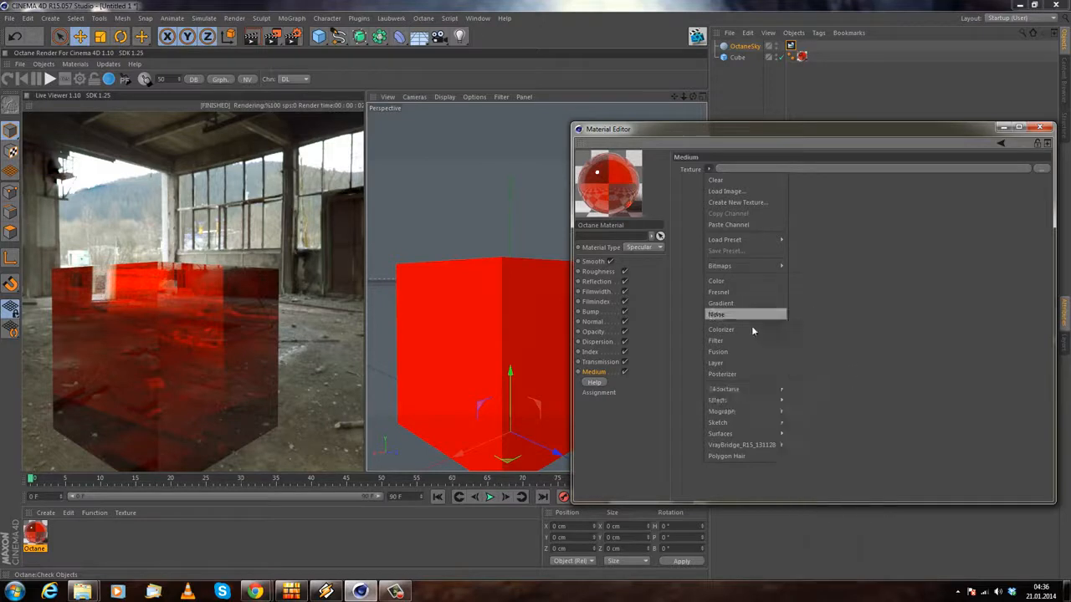
left_click(919, 344)
Step: Switch to the Octane manual's Specular Material page in Chrome and read the Absorption, Absorption Color and Depth of Absorption entries
mouse_move(256, 591)
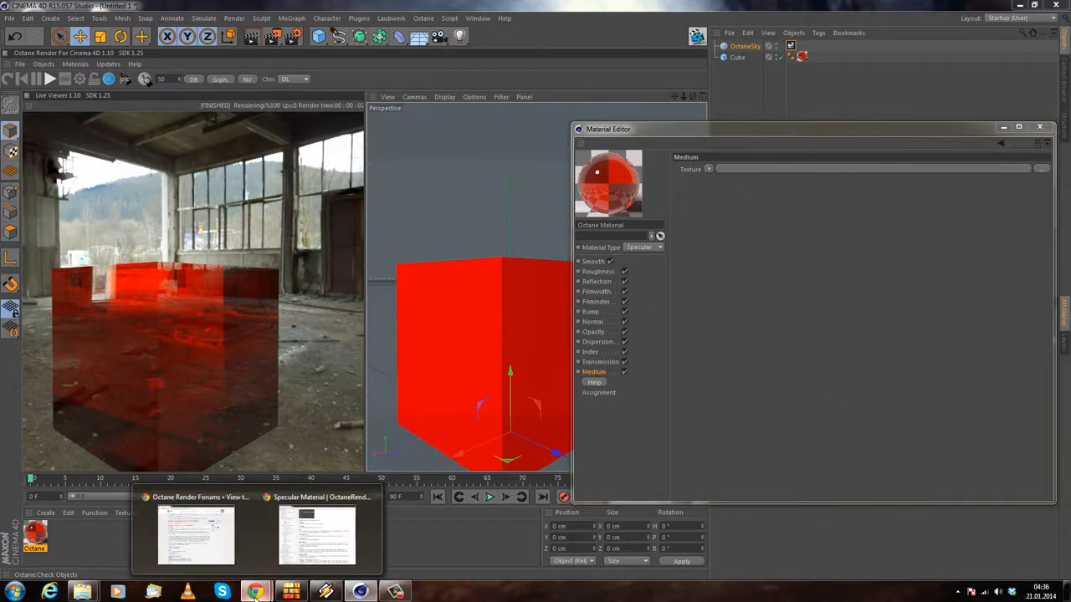
mouse_move(301, 532)
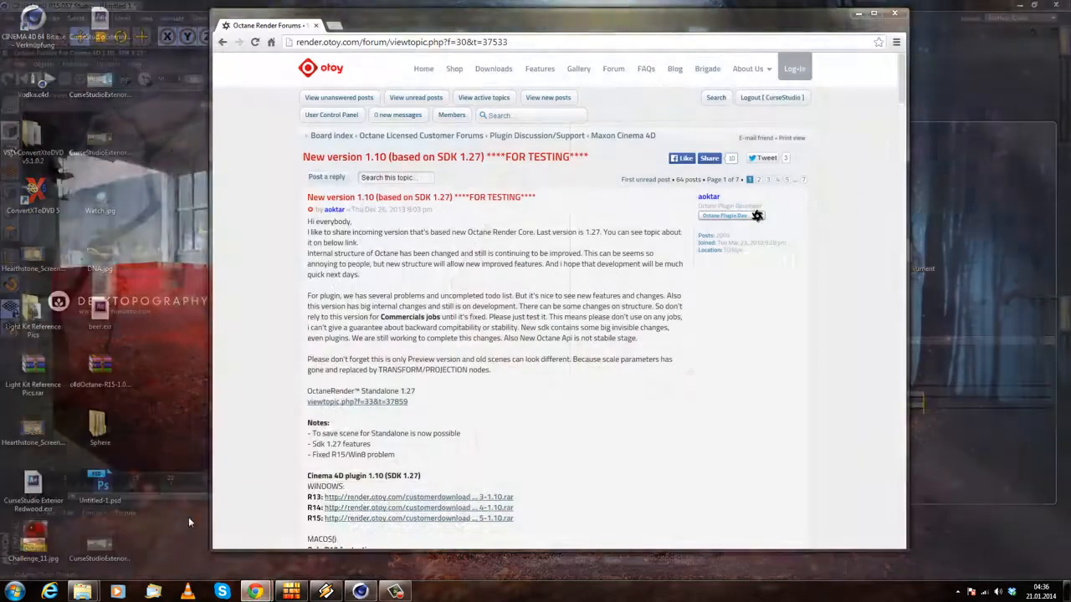
left_click(188, 517)
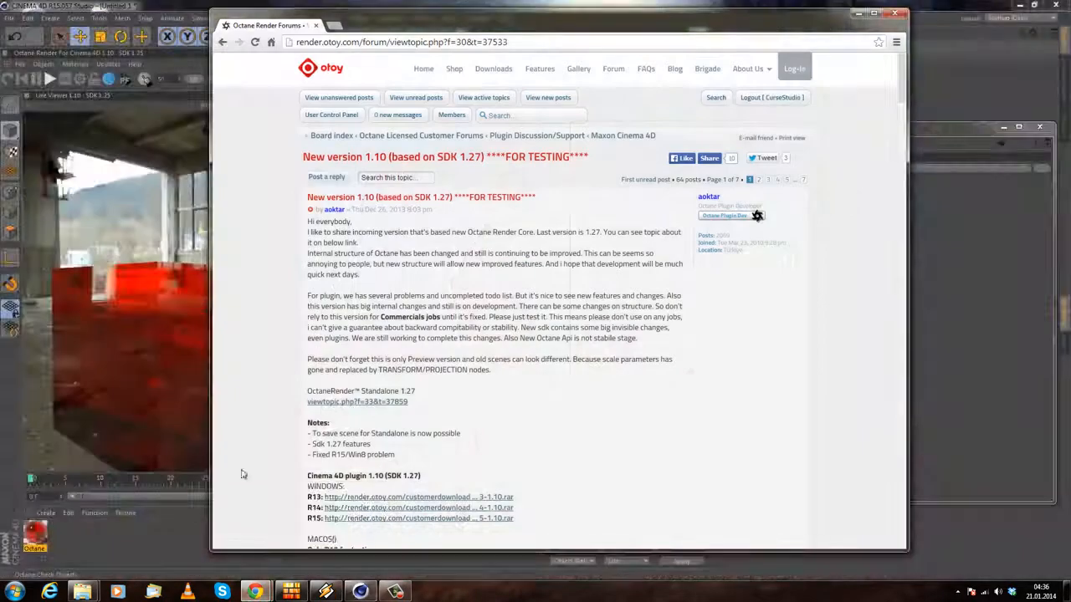
mouse_move(255, 591)
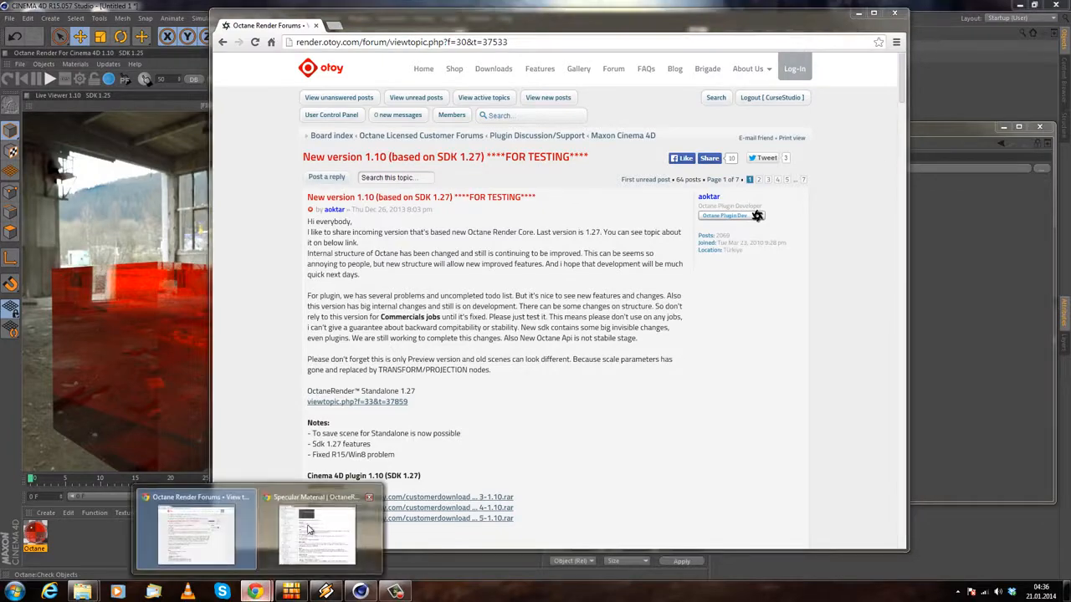
left_click(305, 527)
scroll(334, 259, "down", 5)
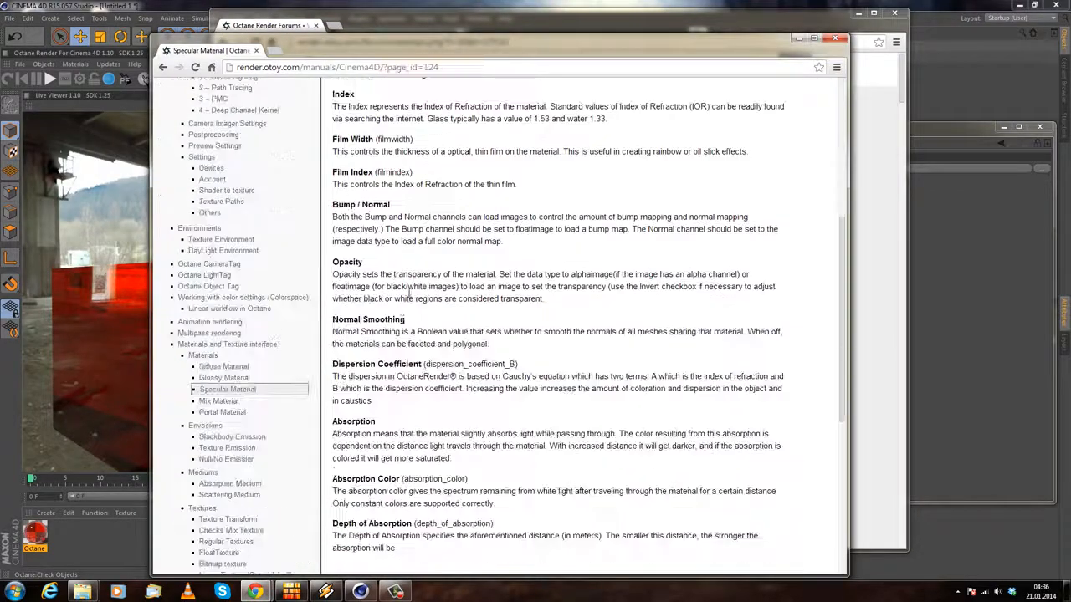
scroll(375, 358, "down", 1)
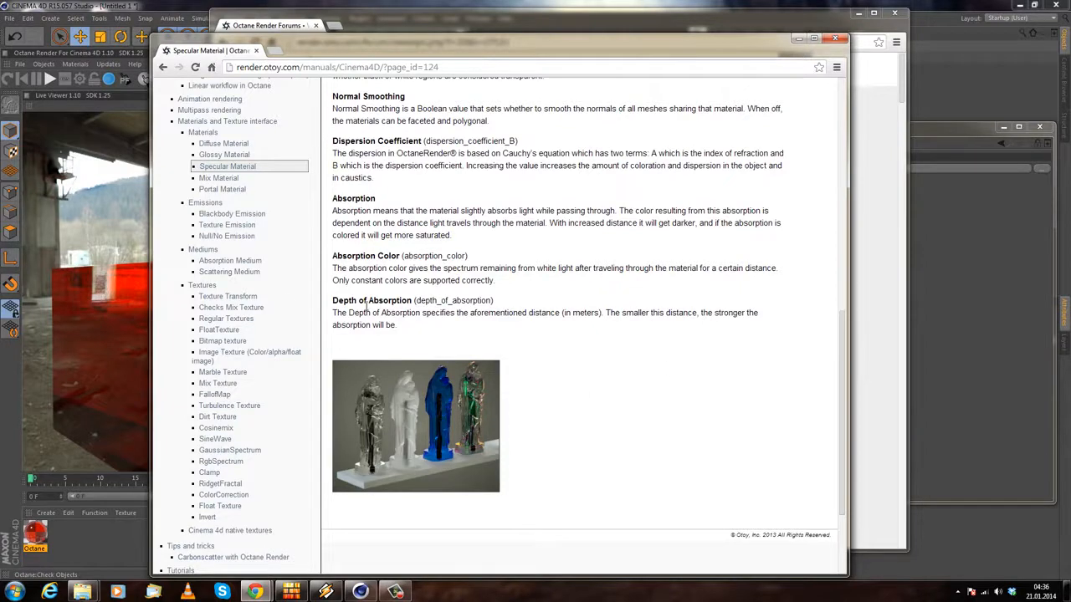
left_click_drag(344, 253, 406, 254)
left_click(377, 207)
Step: Switch back to Cinema 4D, load Absorption Medium as the material's Medium texture and open its settings
left_click(936, 133)
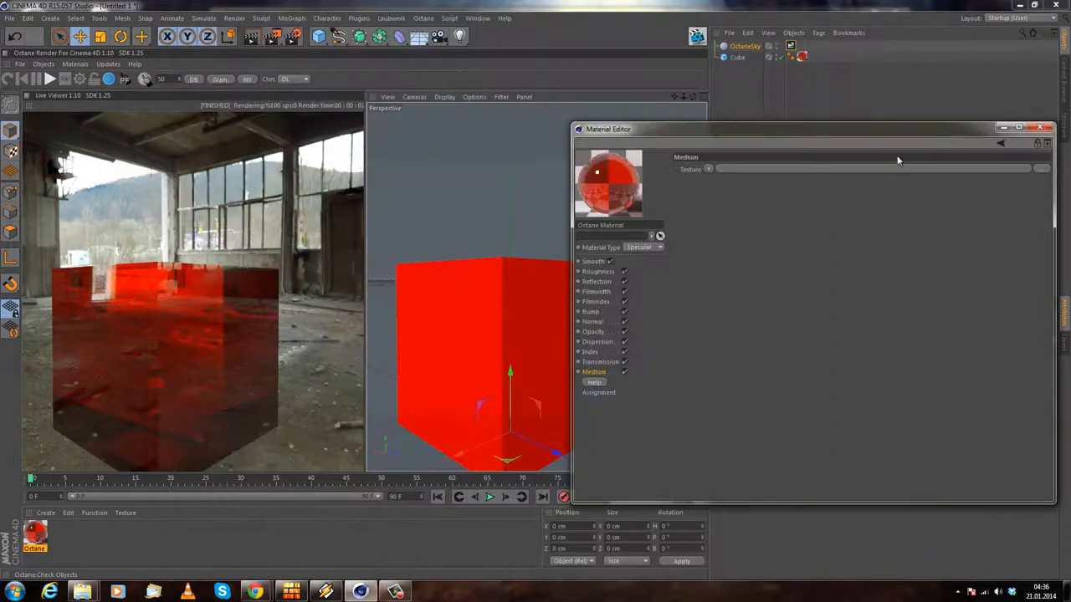
left_click(708, 170)
mouse_move(726, 389)
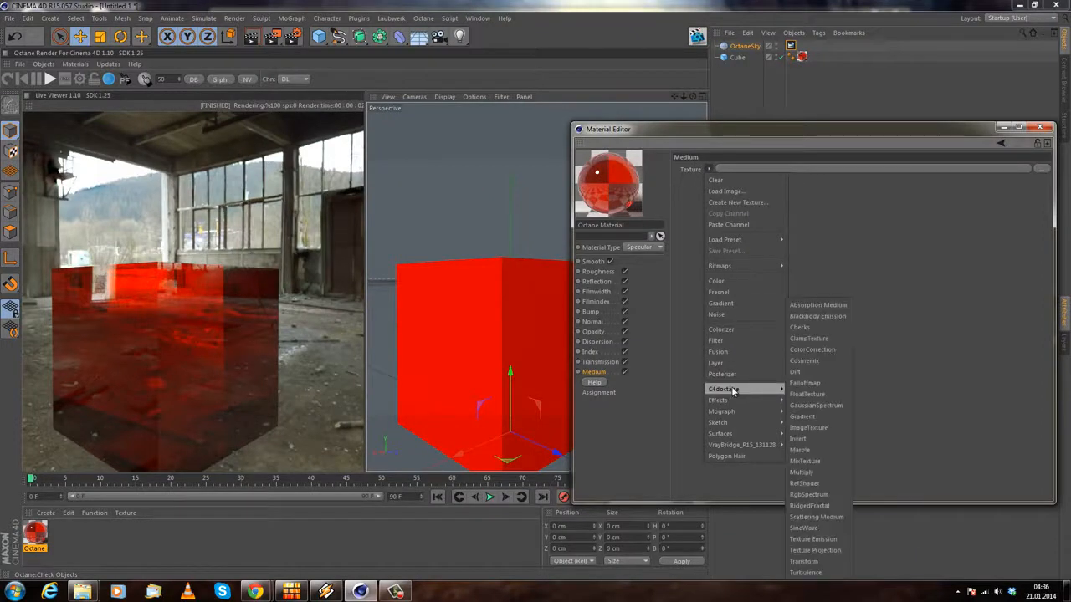
left_click(817, 306)
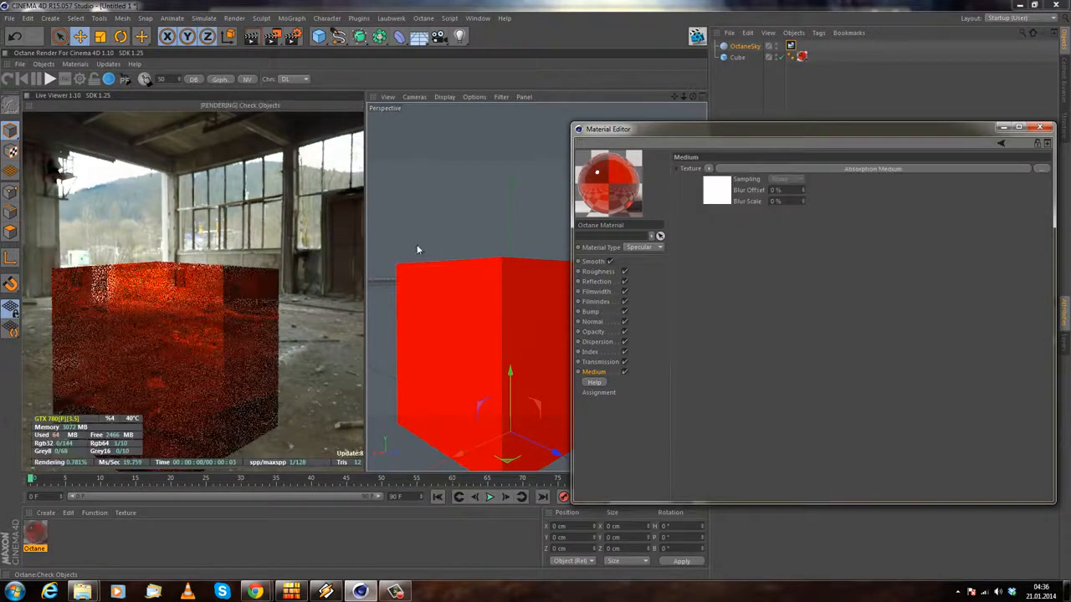
left_click(762, 171)
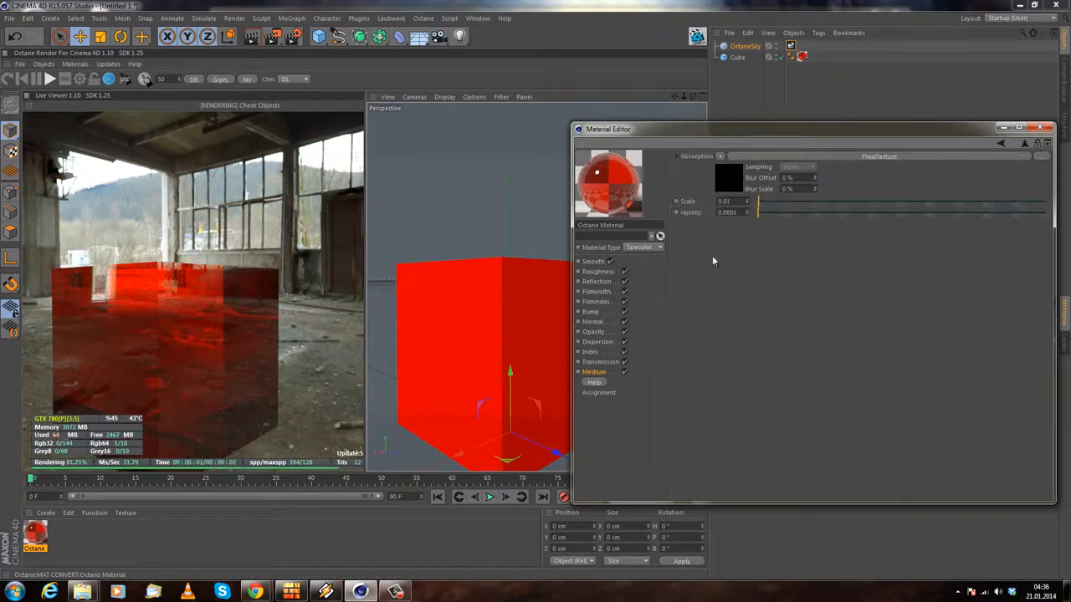
Step: Check the Absorption entries on the Octane manual's Specular Material page in Chrome once more, then return to Cinema 4D
mouse_move(255, 592)
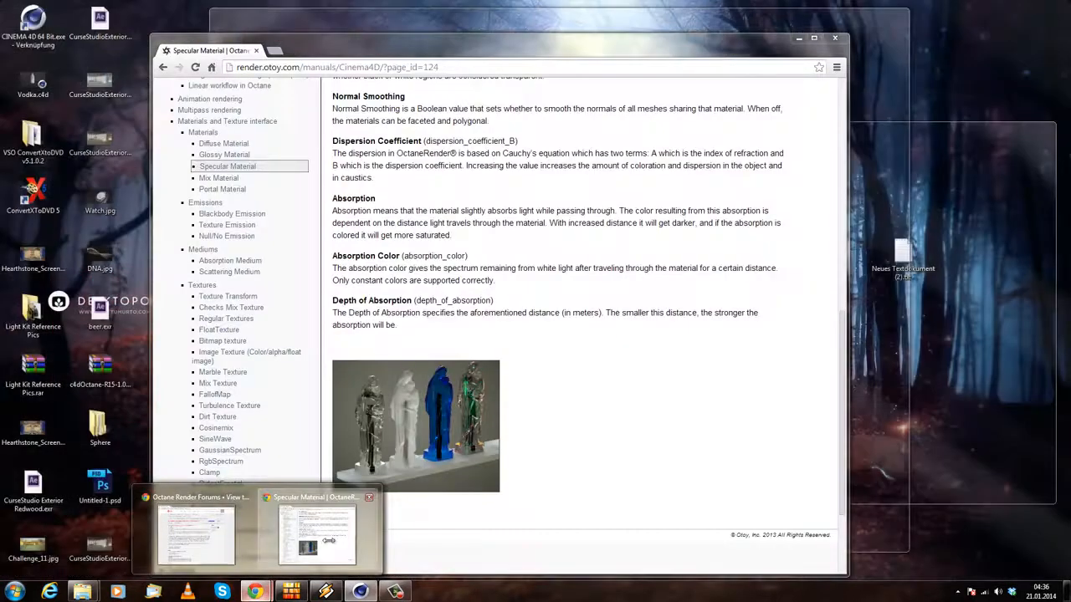
left_click(329, 540)
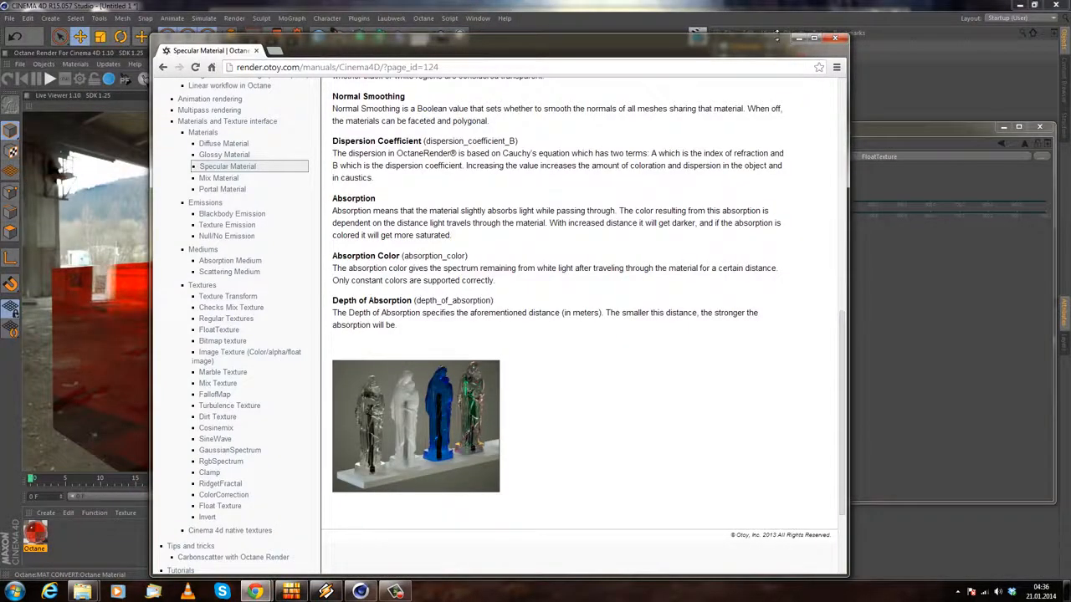
left_click(799, 38)
Step: Delete the OctaneSky object from the scene and minimise the Material Editor
left_click(735, 47)
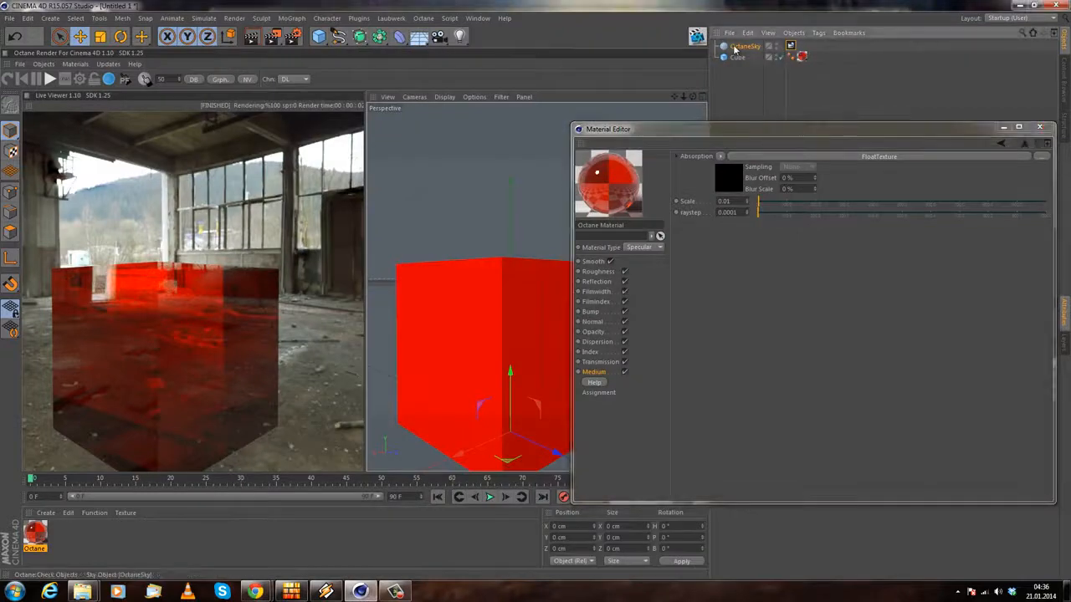
key("Delete")
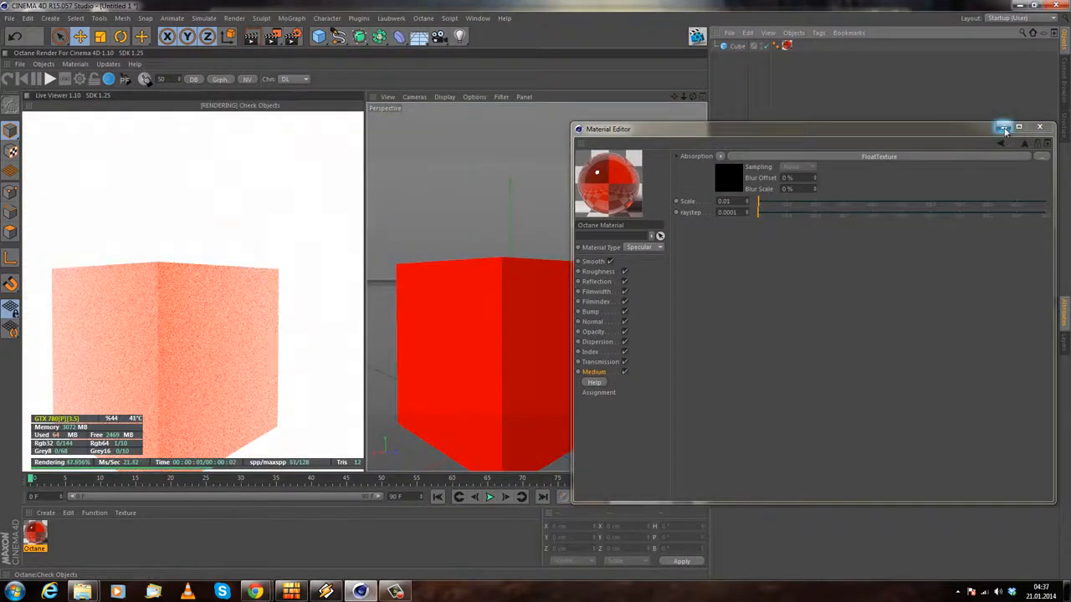
left_click(1005, 128)
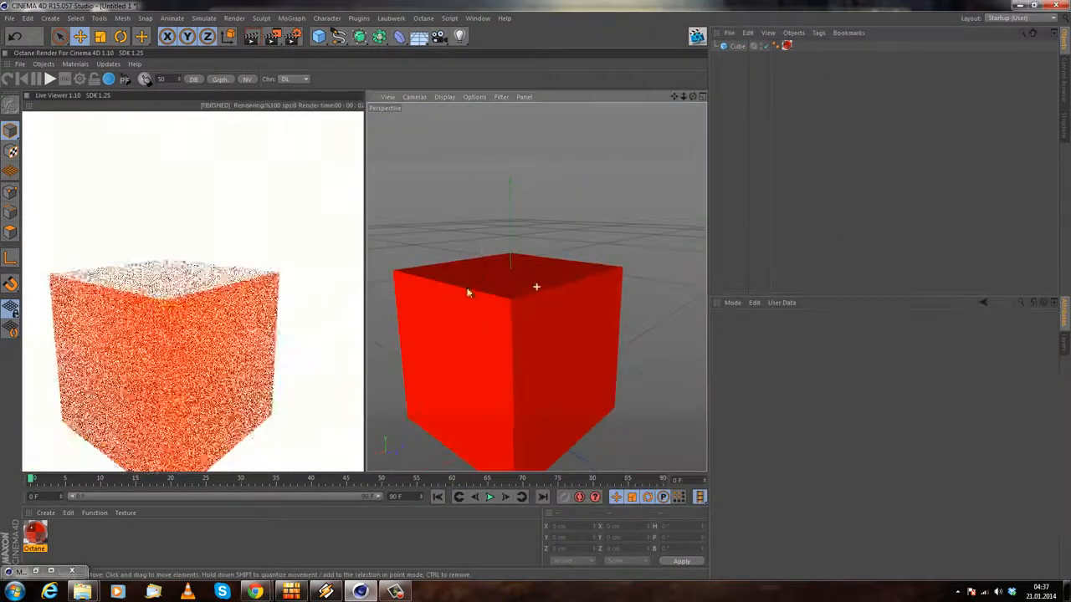
right_click_drag(454, 209, 423, 250, "alt")
middle_click_drag(423, 250, 562, 257, "alt")
right_click_drag(584, 266, 610, 266, "alt")
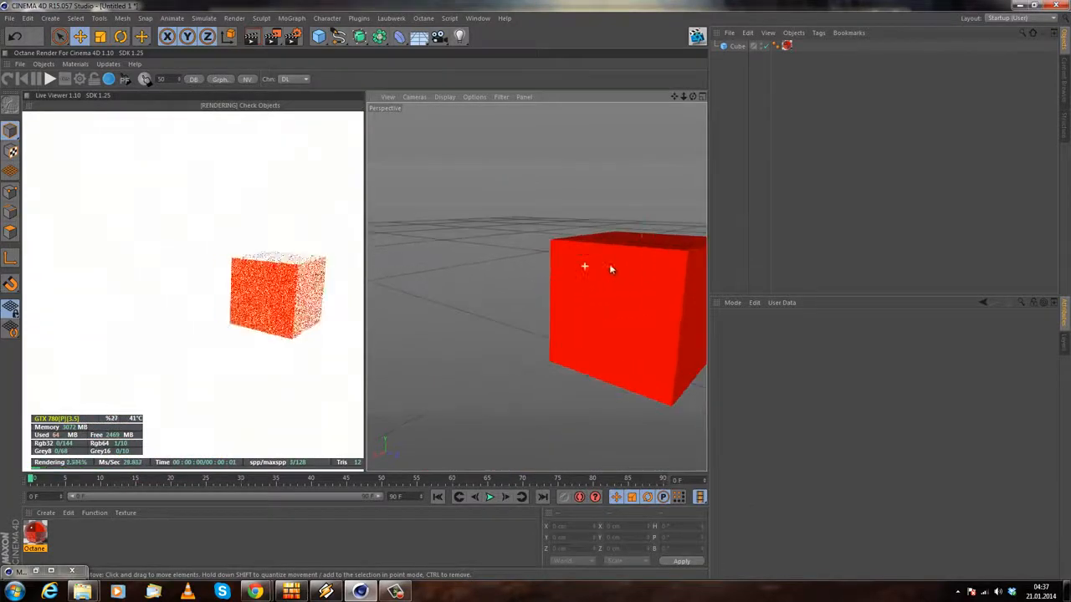
middle_click_drag(473, 227, 386, 202, "alt")
Step: Add a plane beneath the cube and enlarge it to about 661 cm wide and 649 cm high
left_click(318, 36)
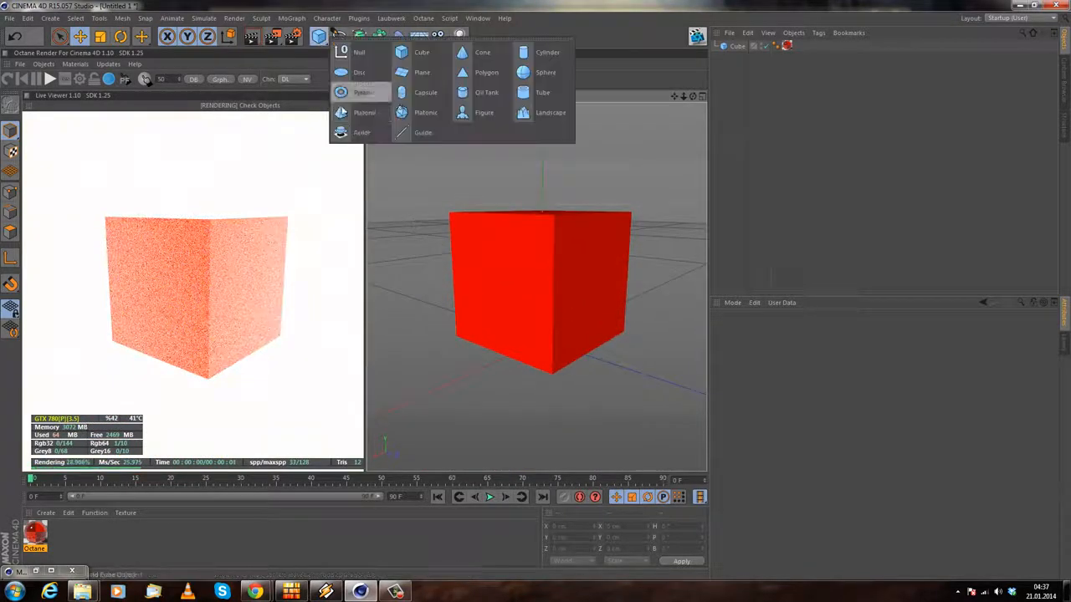
left_click(425, 75)
left_click_drag(672, 389, 537, 294)
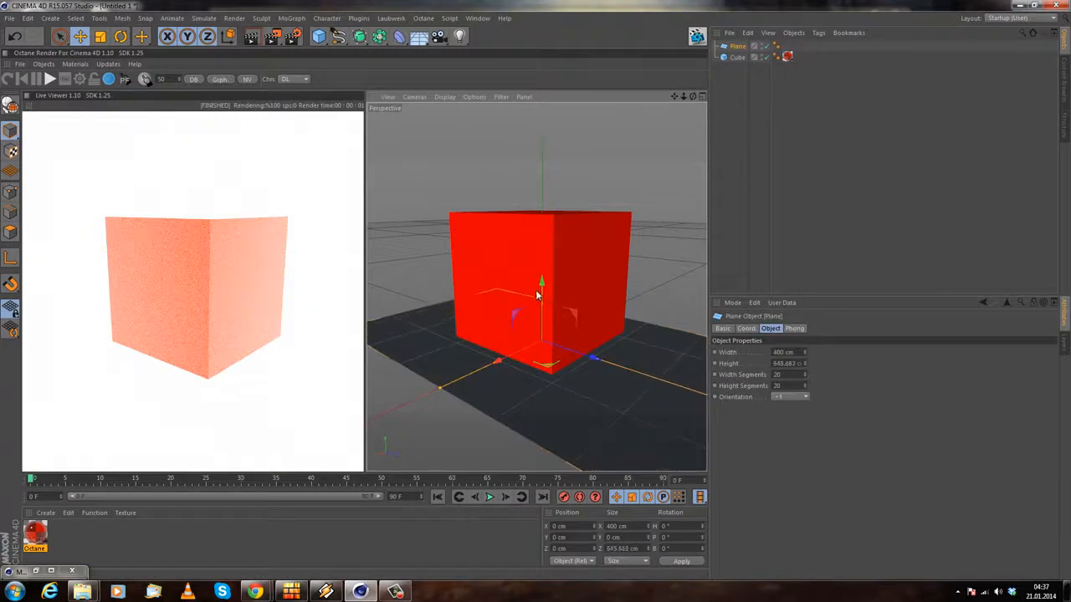
left_click_drag(438, 387, 362, 423)
Step: Stretch the plane into a larger floor about 1526 cm wide and 1705 cm high
right_click_drag(594, 187, 564, 227, "alt")
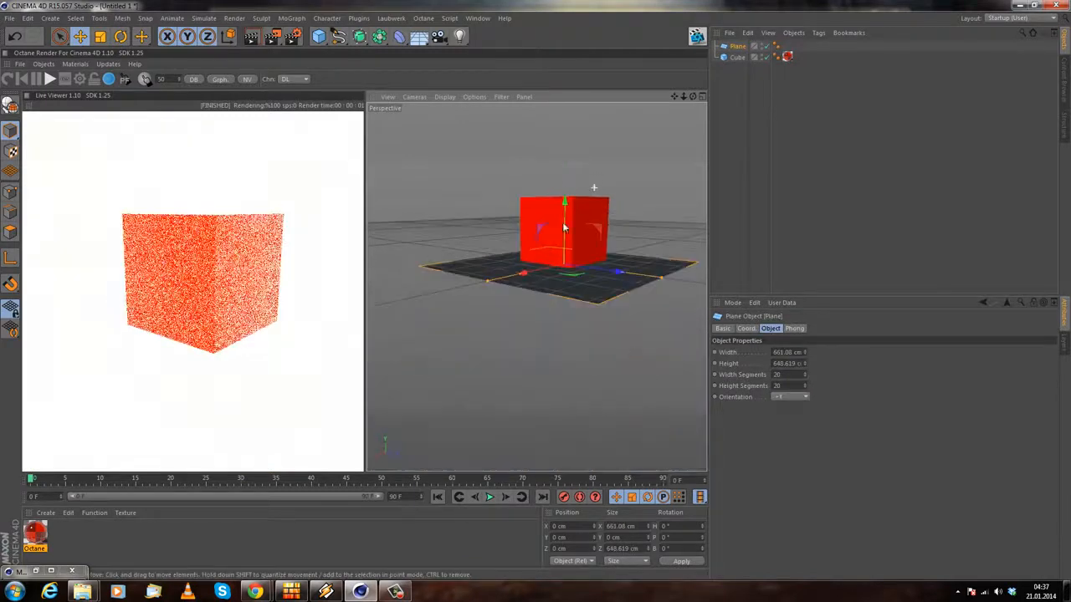
left_click_drag(564, 227, 613, 307, "alt")
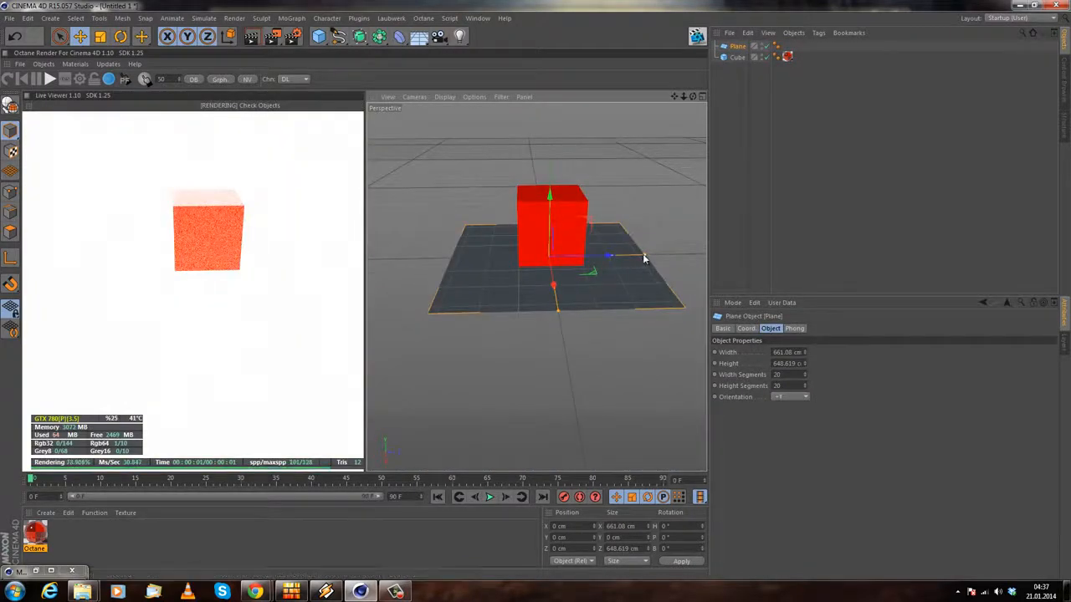
left_click_drag(642, 256, 540, 289)
left_click_drag(574, 236, 599, 171, "alt")
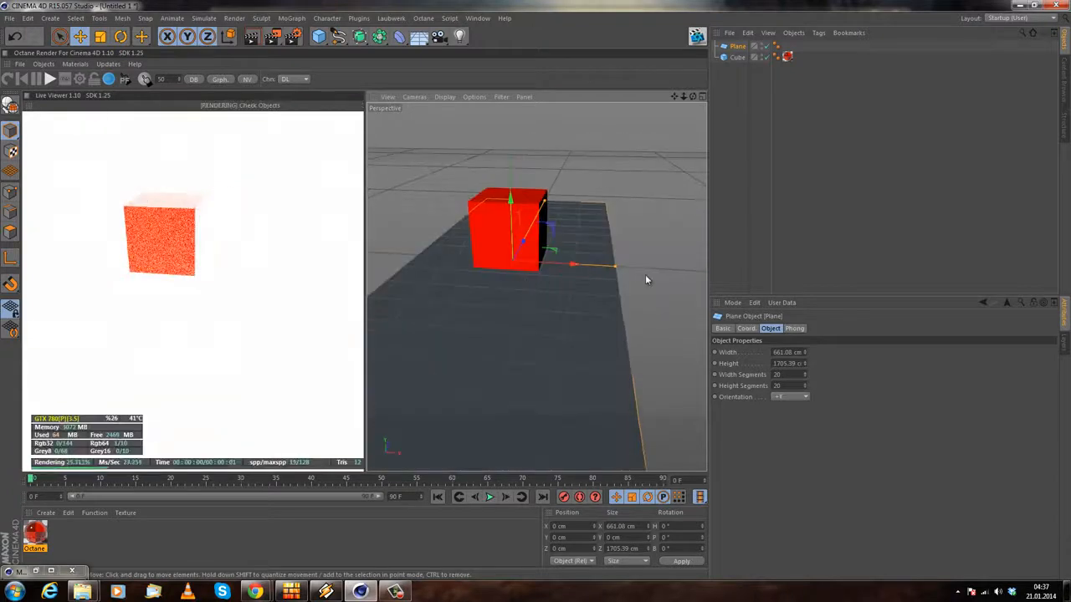
left_click_drag(616, 267, 750, 273)
left_click_drag(574, 173, 534, 289, "alt")
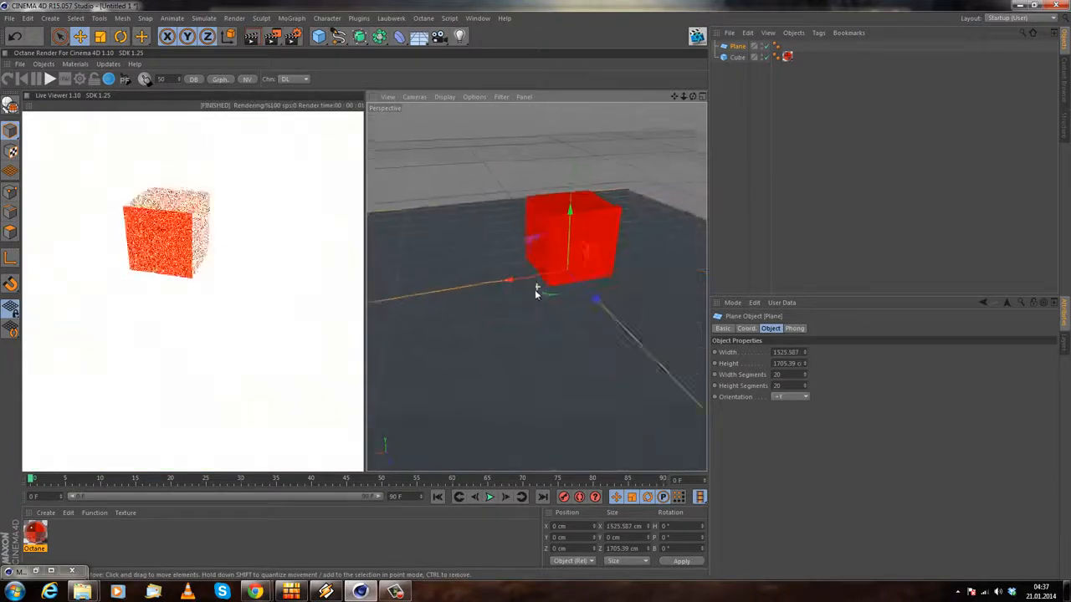
left_click_drag(492, 168, 430, 206, "alt")
right_click_drag(514, 202, 590, 242, "alt")
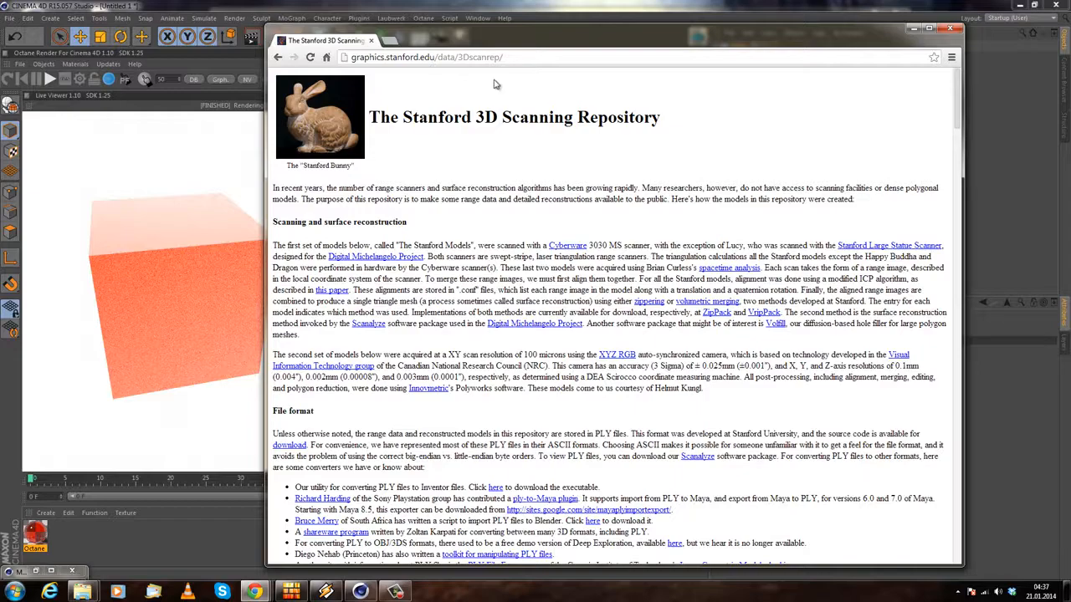
Step: Browse the models on the Stanford 3D Scanning Repository page in Chrome, from the Stanford Bunny to the Thai Statue
scroll(461, 181, "down", 12)
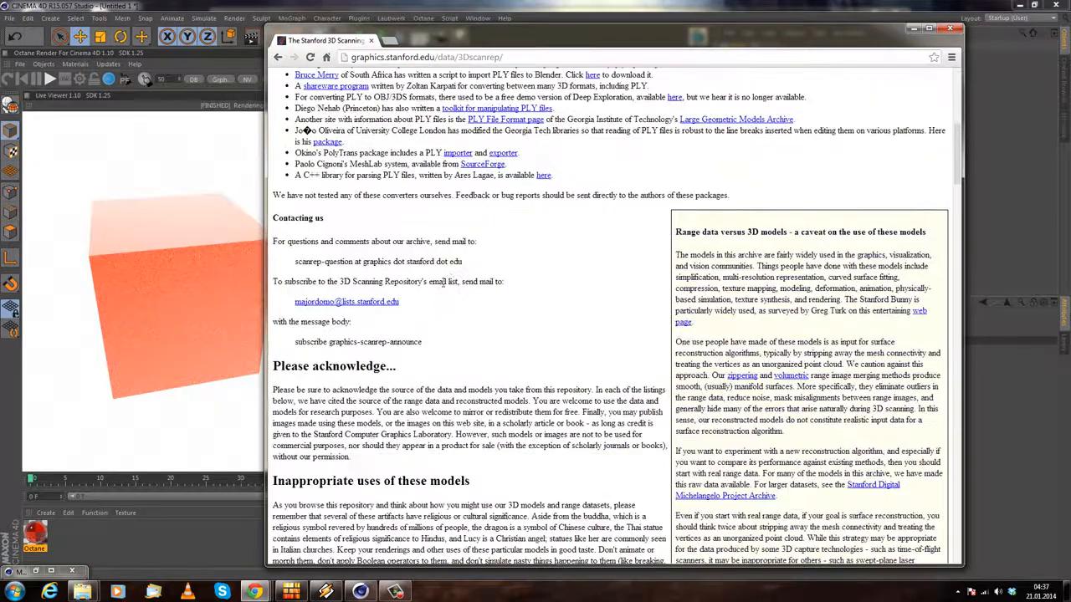
scroll(499, 232, "down", 10)
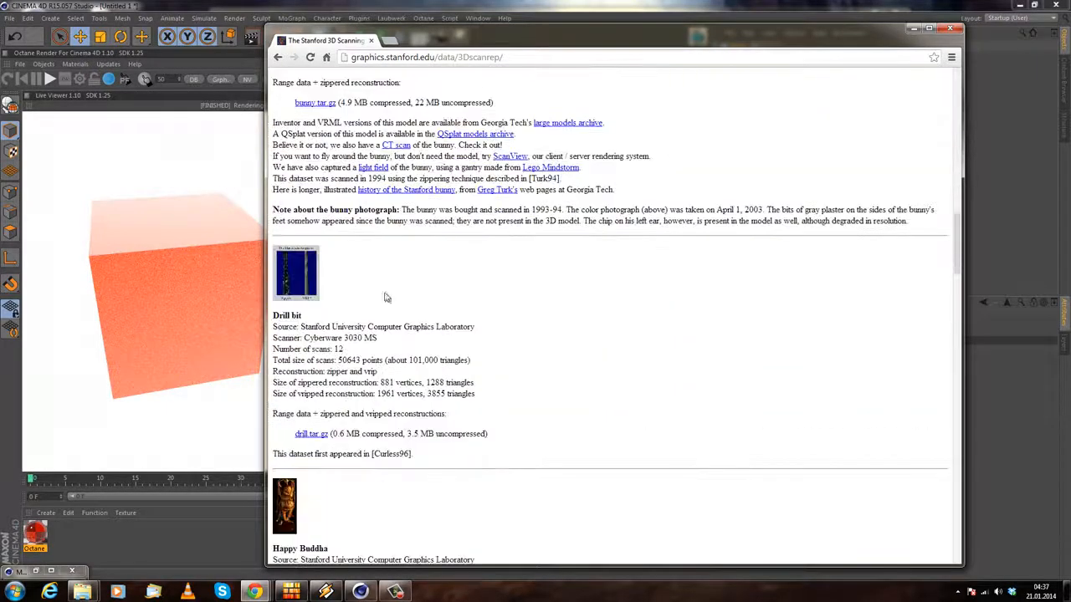
scroll(294, 393, "down", 10)
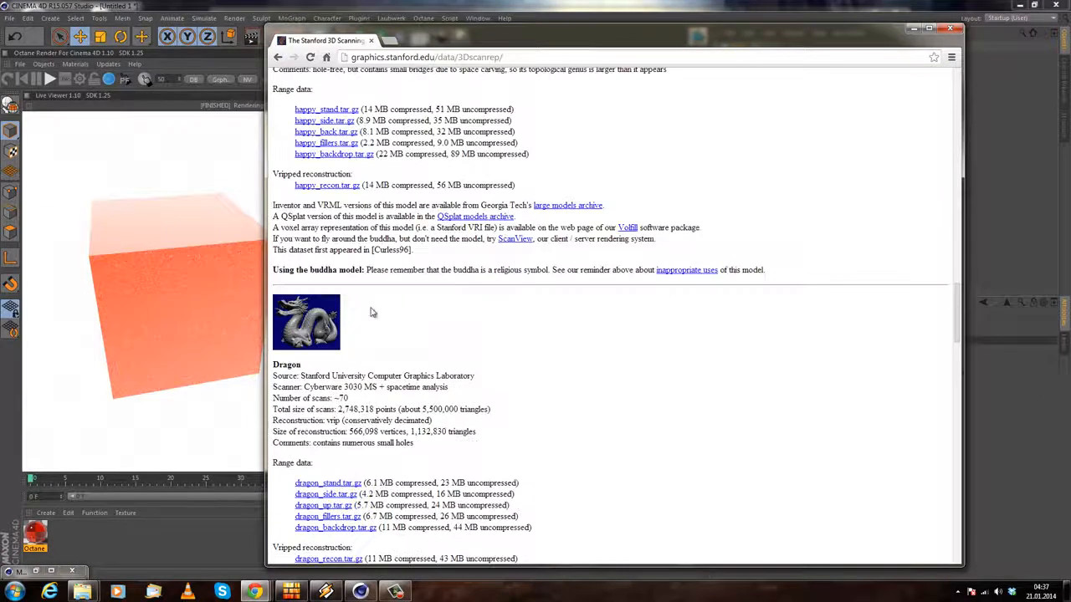
scroll(327, 339, "up", 7)
scroll(327, 93, "down", 10)
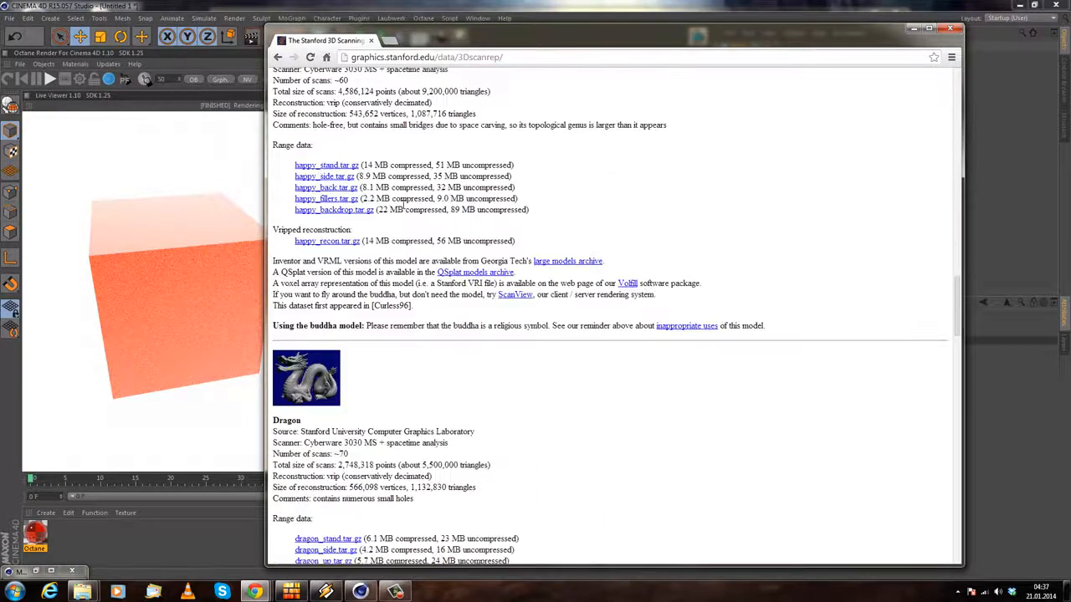
scroll(328, 93, "up", 2)
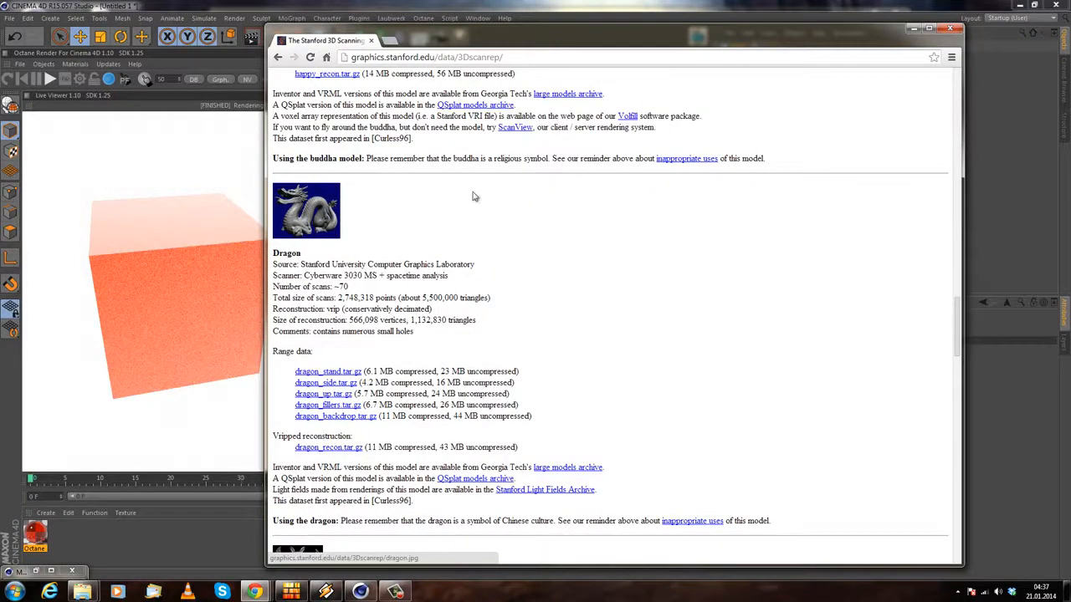
scroll(510, 305, "down", 3)
scroll(353, 389, "down", 4)
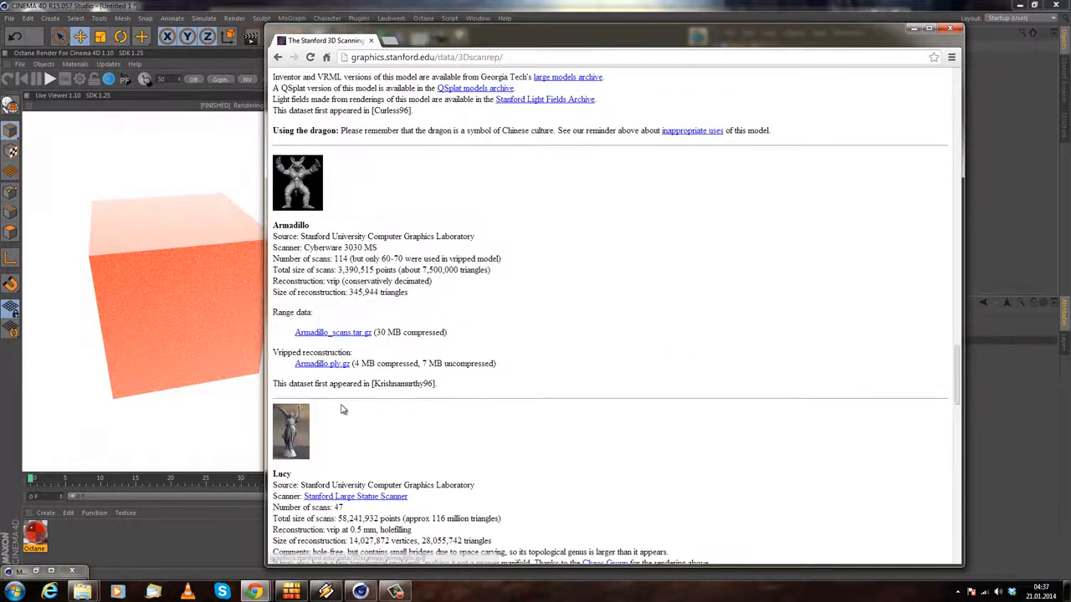
scroll(341, 404, "down", 3)
scroll(321, 289, "down", 4)
scroll(333, 301, "up", 3)
scroll(335, 314, "up", 1)
scroll(348, 313, "down", 3)
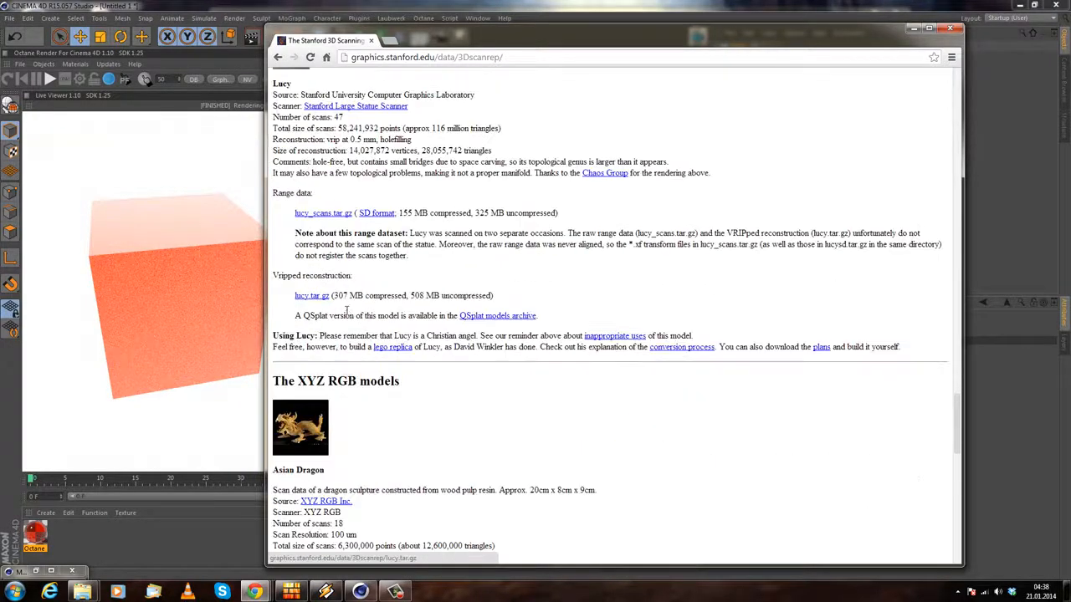
scroll(348, 314, "down", 6)
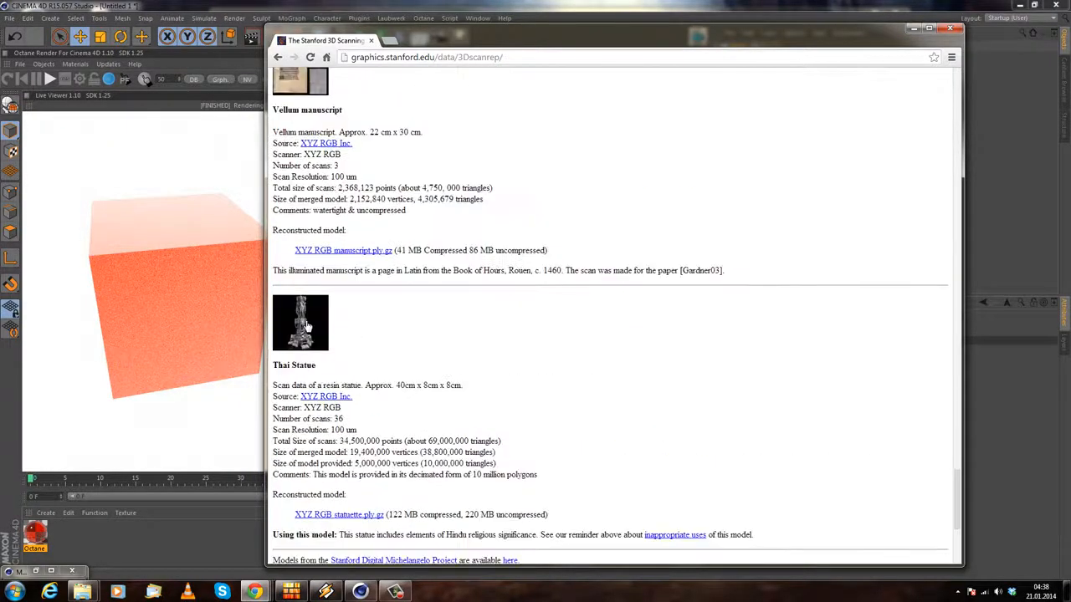
scroll(309, 324, "down", 4)
scroll(326, 305, "up", 10)
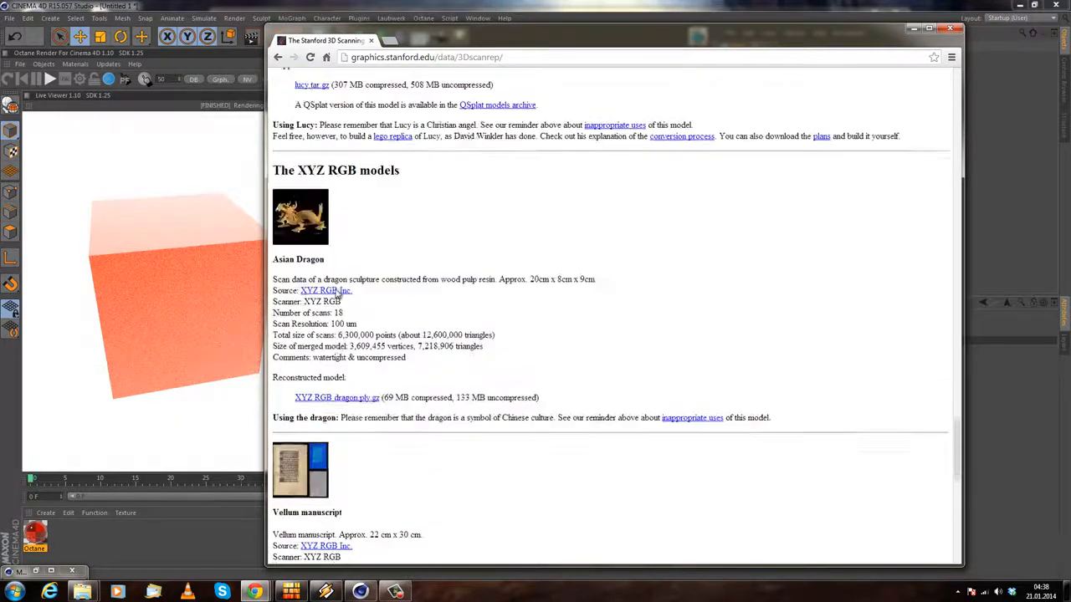
scroll(326, 289, "up", 3)
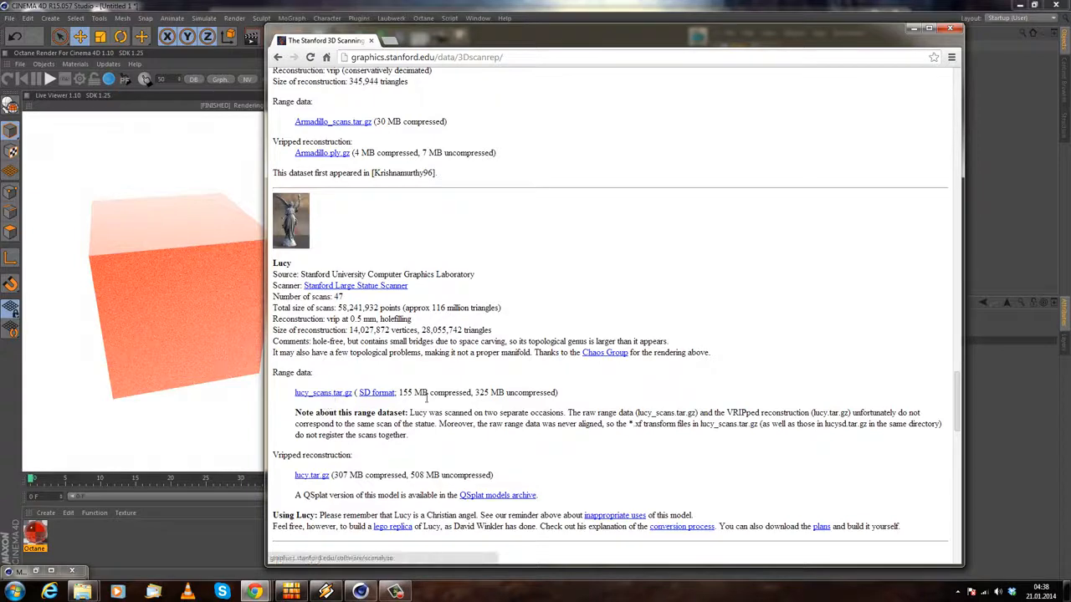
Step: Download the Lucy range data archive lucy_scans.tar.gz and examine the total size of the Lucy scans
left_click(325, 395)
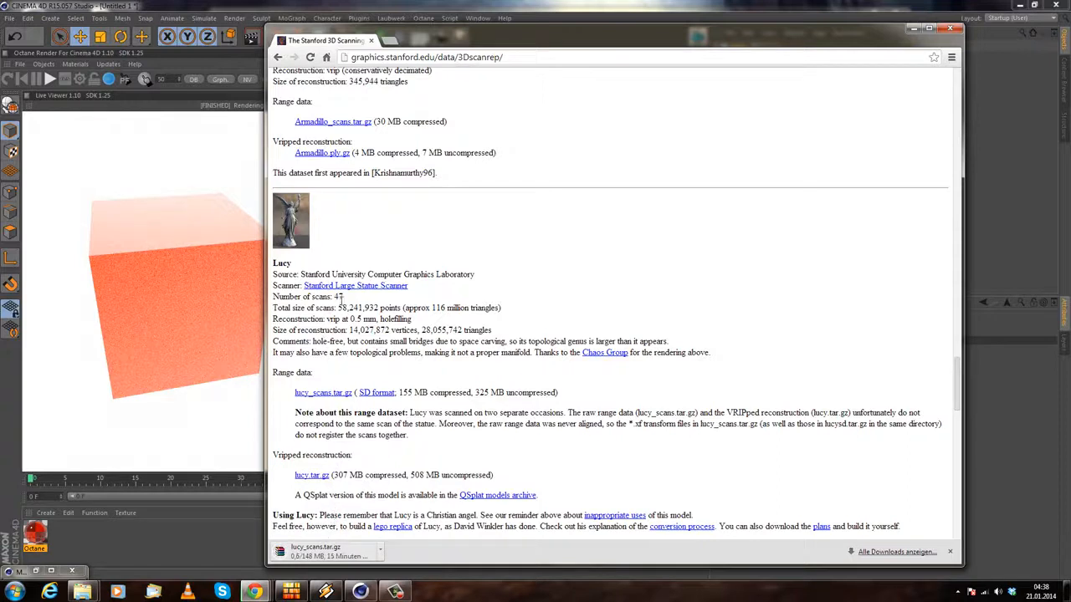
left_click_drag(293, 309, 365, 307)
left_click_drag(422, 307, 474, 308)
left_click(531, 290)
left_click_drag(299, 308, 378, 309)
left_click(404, 302)
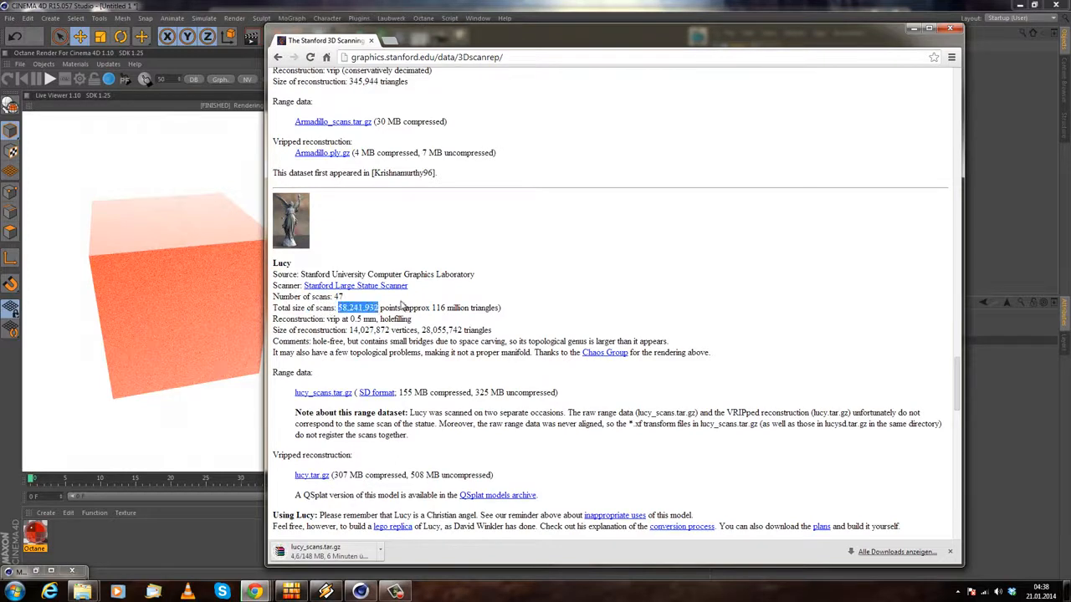
left_click(404, 306)
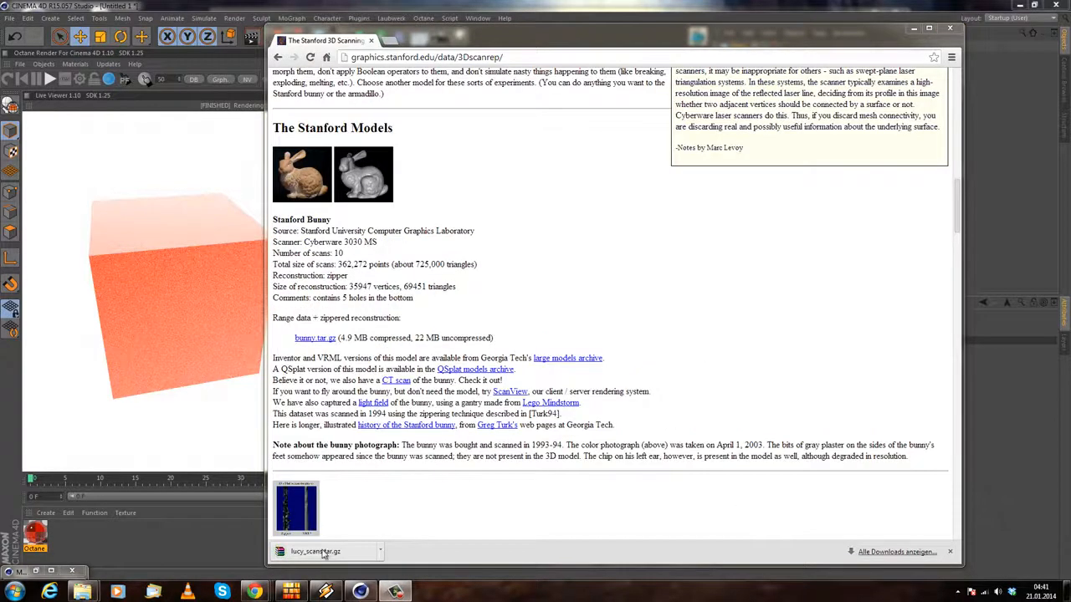
Step: Open the downloaded lucy_scans.tar.gz in WinRAR and look through the contents of its lucy_scans folder
left_click(323, 553)
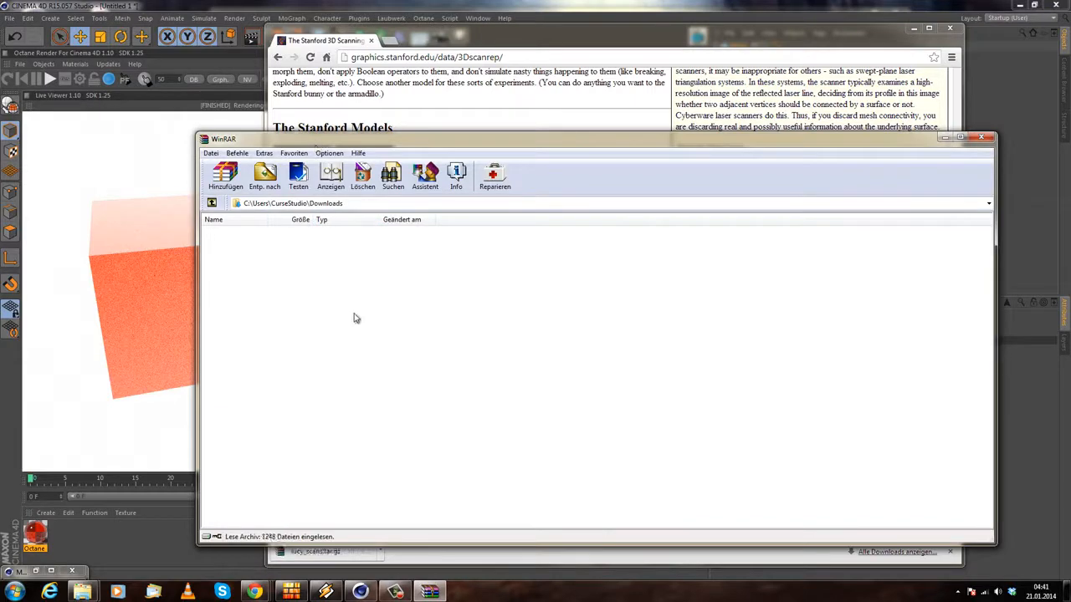
left_click(680, 295)
double_click(230, 243)
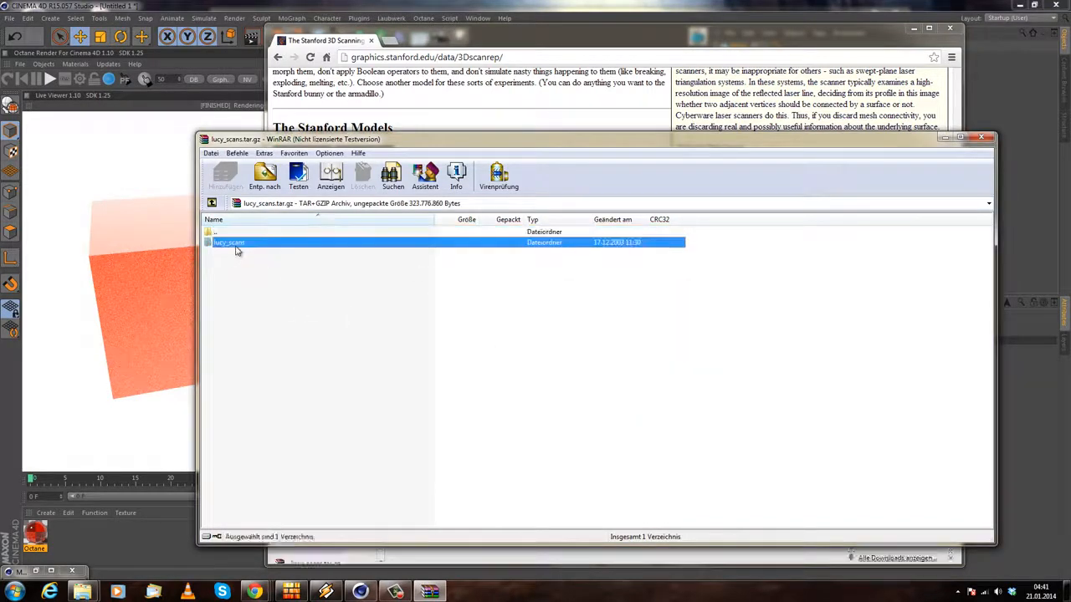
left_click(260, 307)
scroll(374, 369, "down", 20)
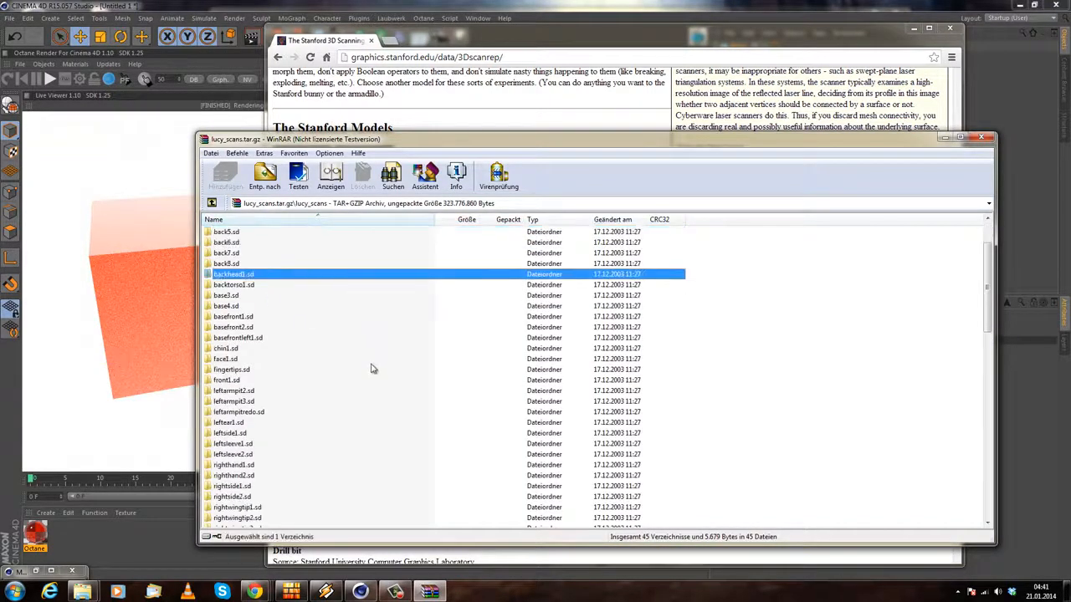
scroll(356, 411, "up", 20)
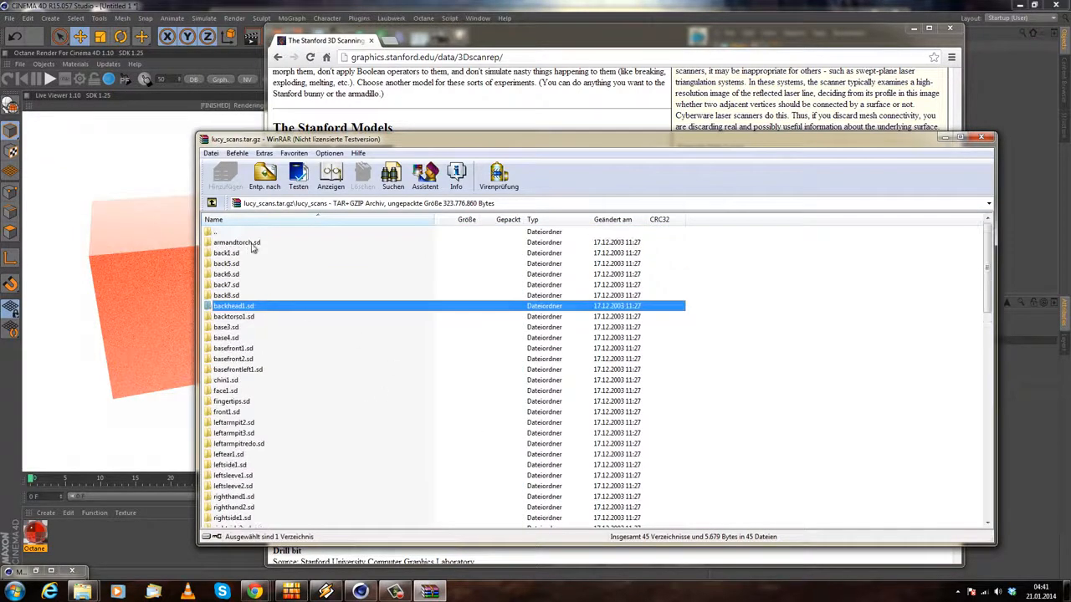
Step: Examine the files inside the armandtorch.sd, chin1.sd and front1.sd folders, then close the archive
double_click(236, 242)
double_click(224, 234)
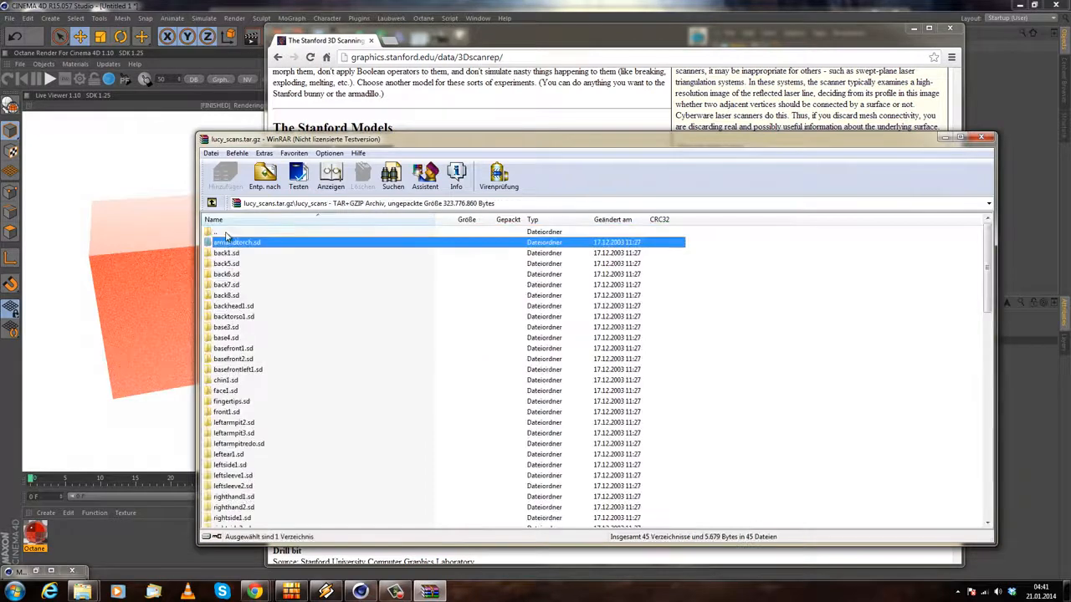
left_click(232, 306)
double_click(246, 380)
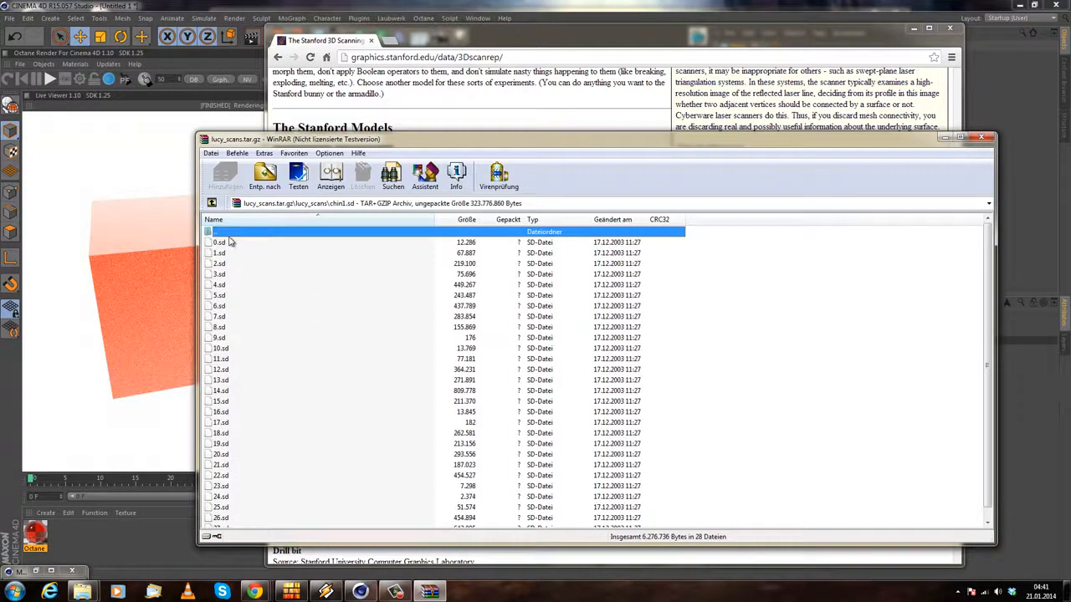
double_click(229, 234)
double_click(243, 413)
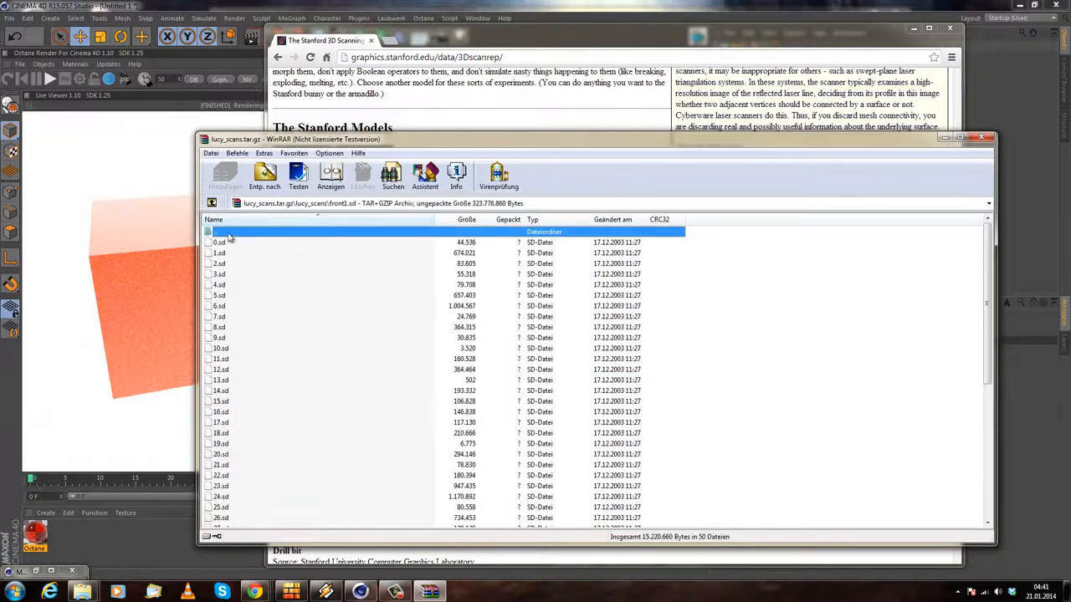
double_click(232, 236)
scroll(294, 358, "down", 15)
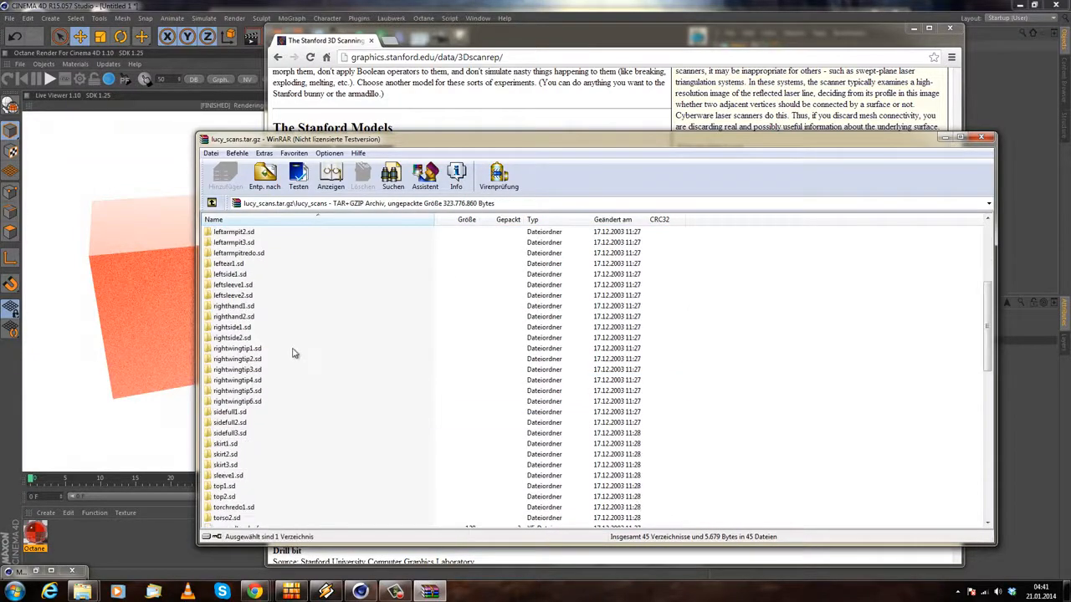
left_click(982, 138)
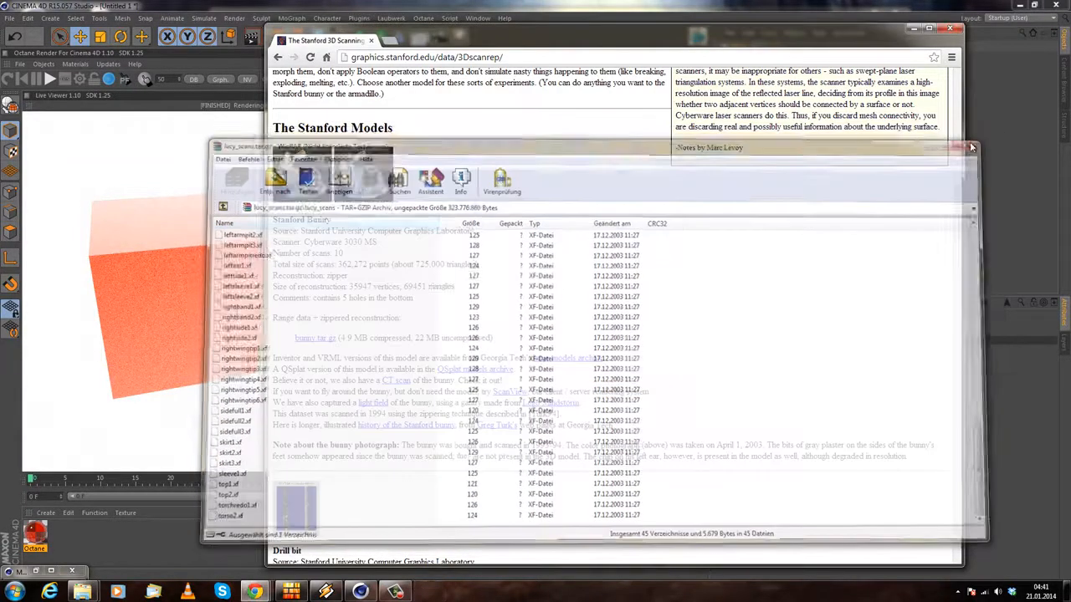
Step: Download bunny.tar.gz from the Stanford Bunny section of the Stanford 3D Scanning Repository page
scroll(446, 358, "up", 4)
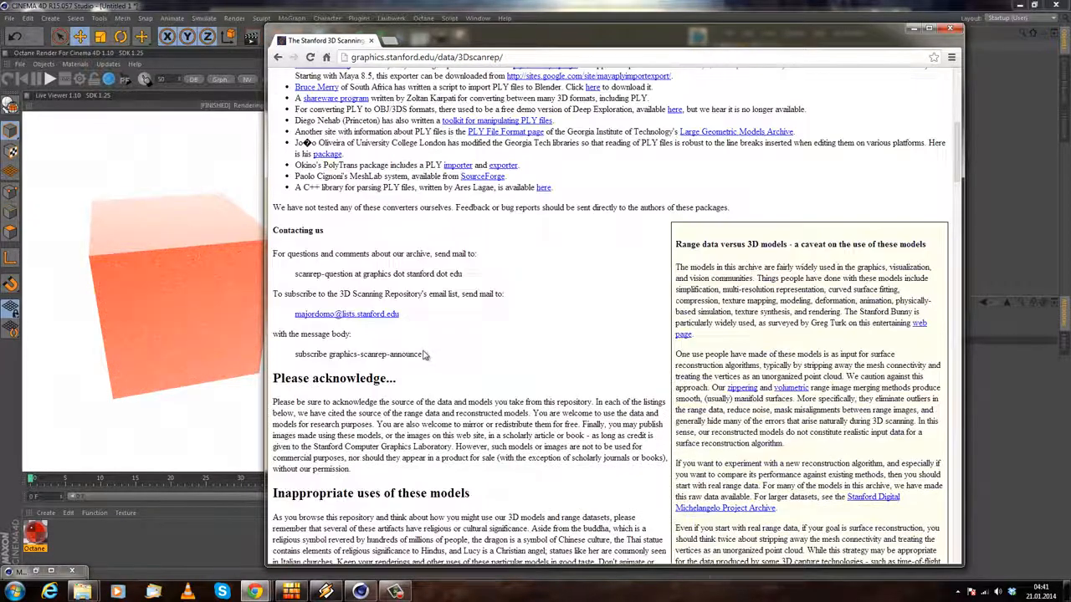
scroll(435, 365, "down", 7)
scroll(365, 242, "down", 3)
scroll(360, 268, "up", 3)
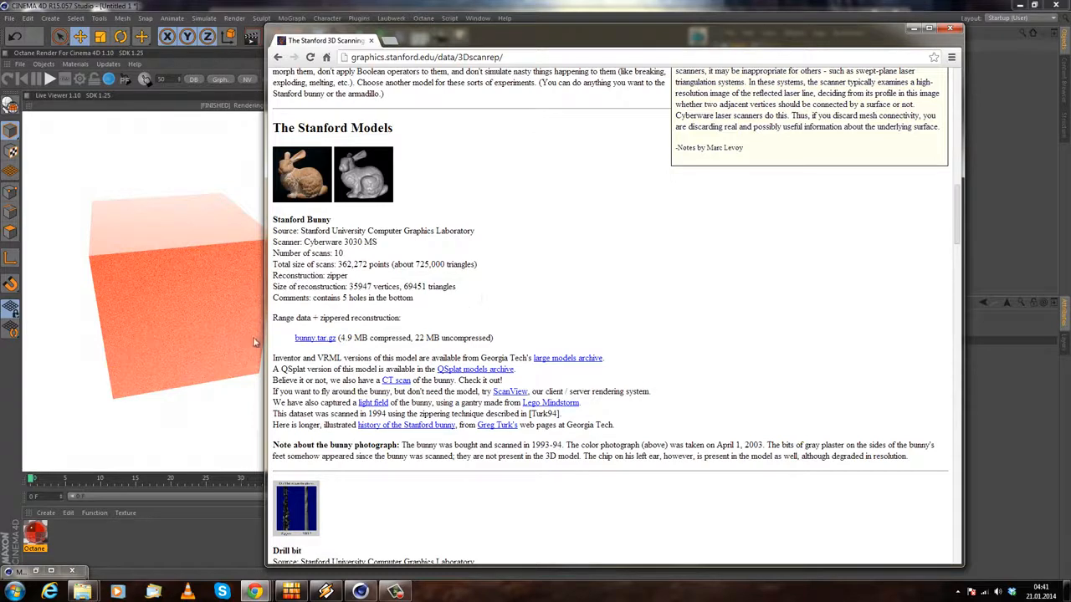
left_click(307, 339)
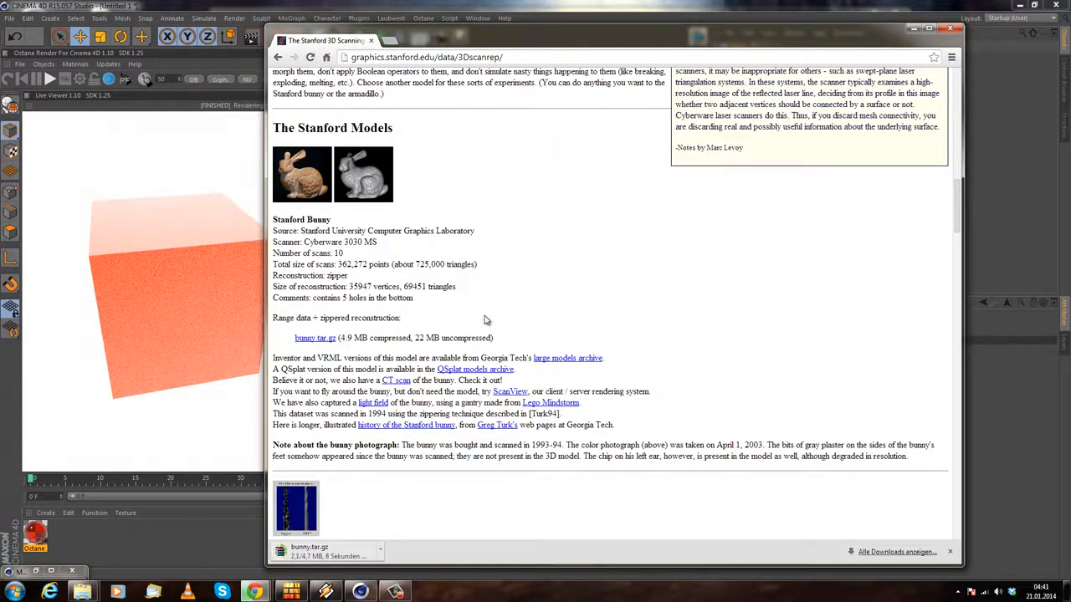
Step: Open bunny.tar.gz in WinRAR to check for the bunny folder, dismissing the notifier window, and close the archive
left_click(330, 548)
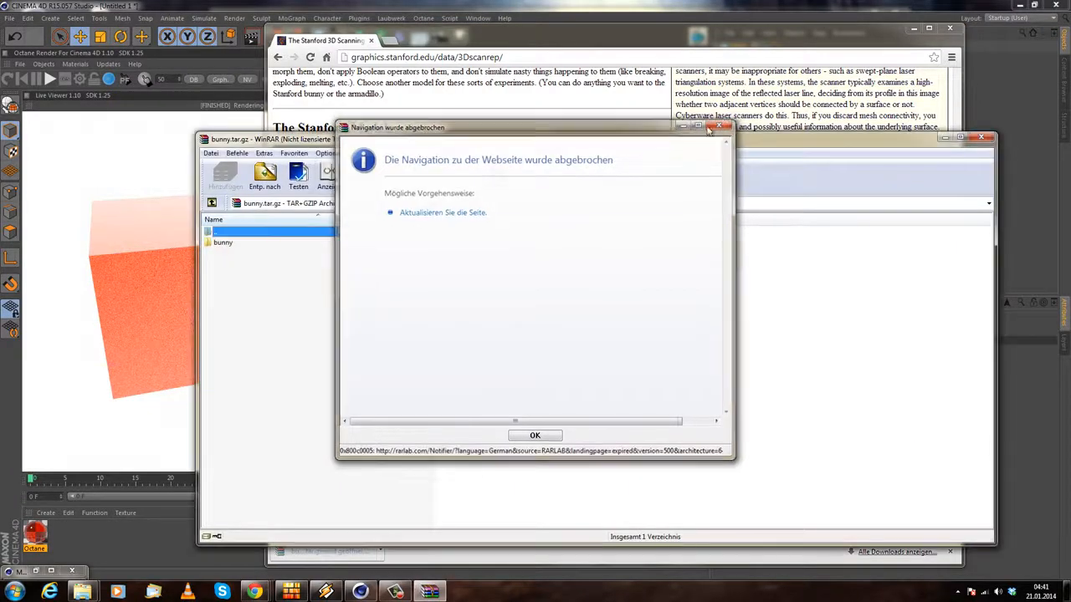
left_click(721, 124)
left_click(223, 243)
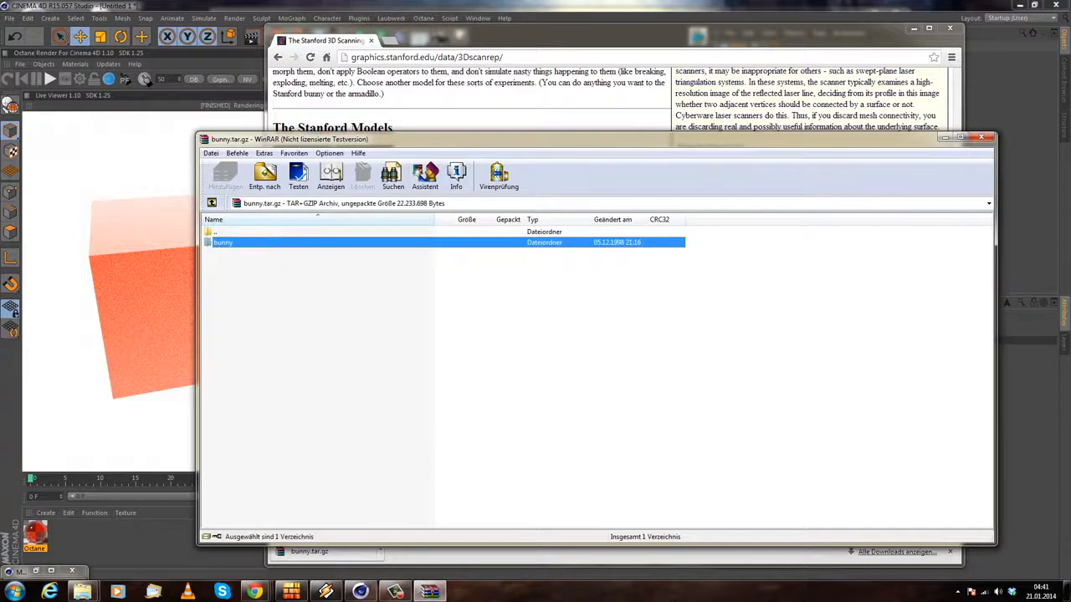
left_click(981, 137)
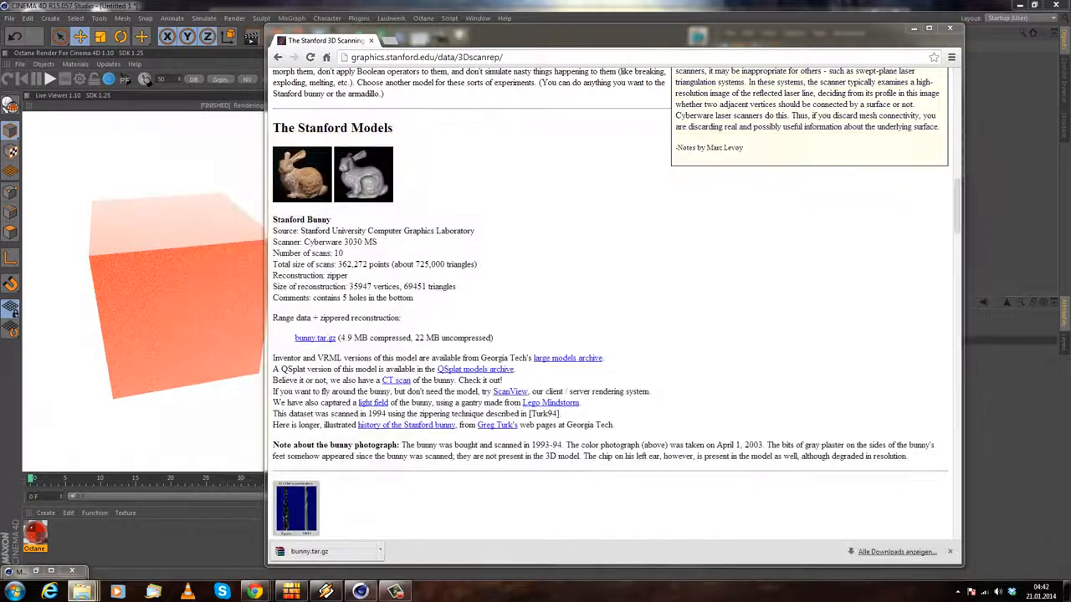
left_click(912, 28)
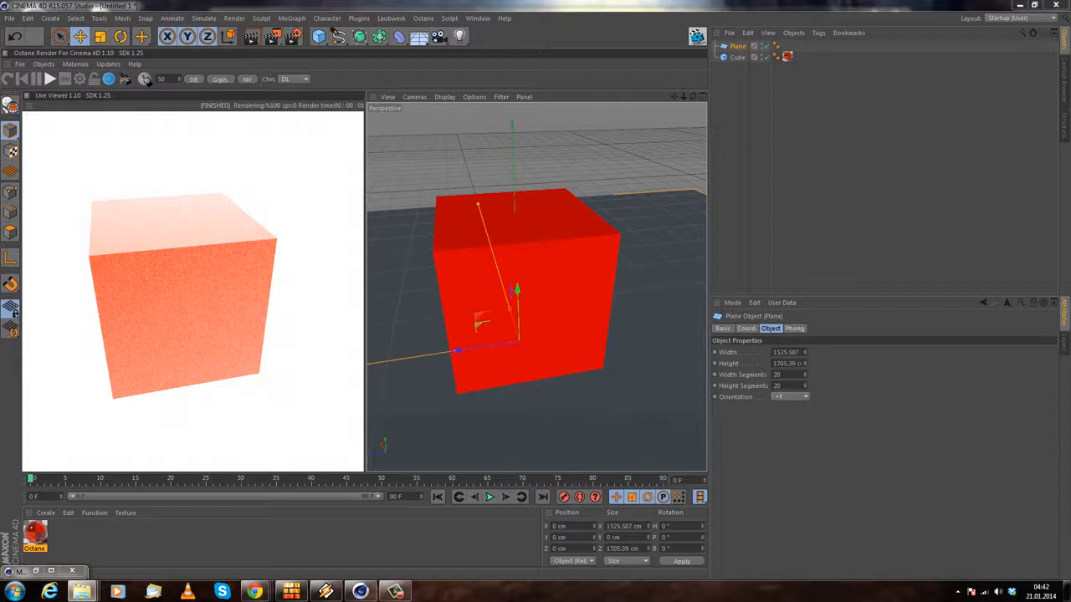
mouse_move(255, 592)
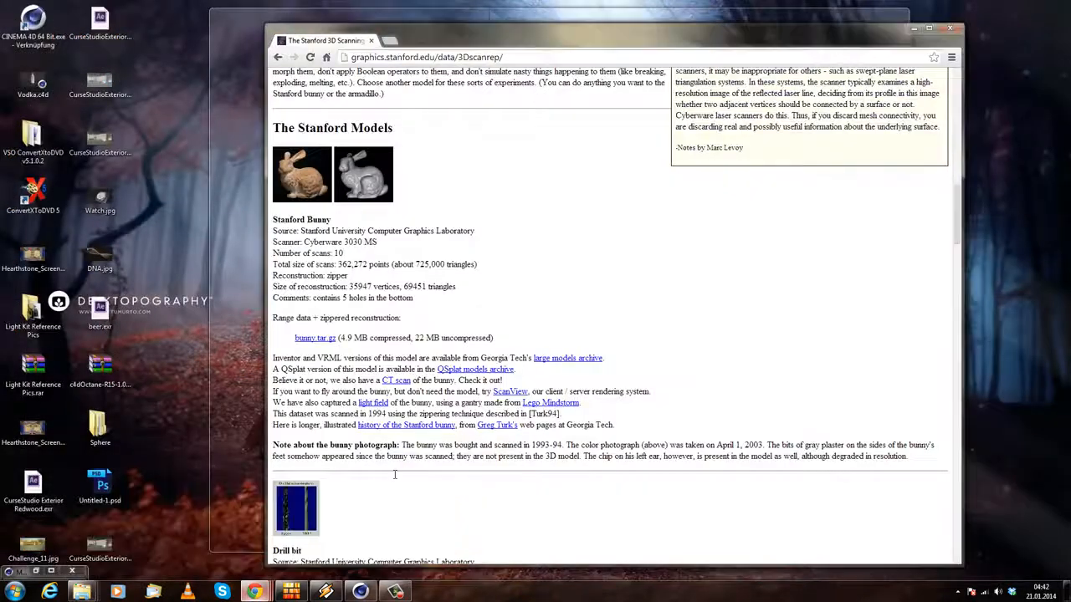
left_click(375, 534)
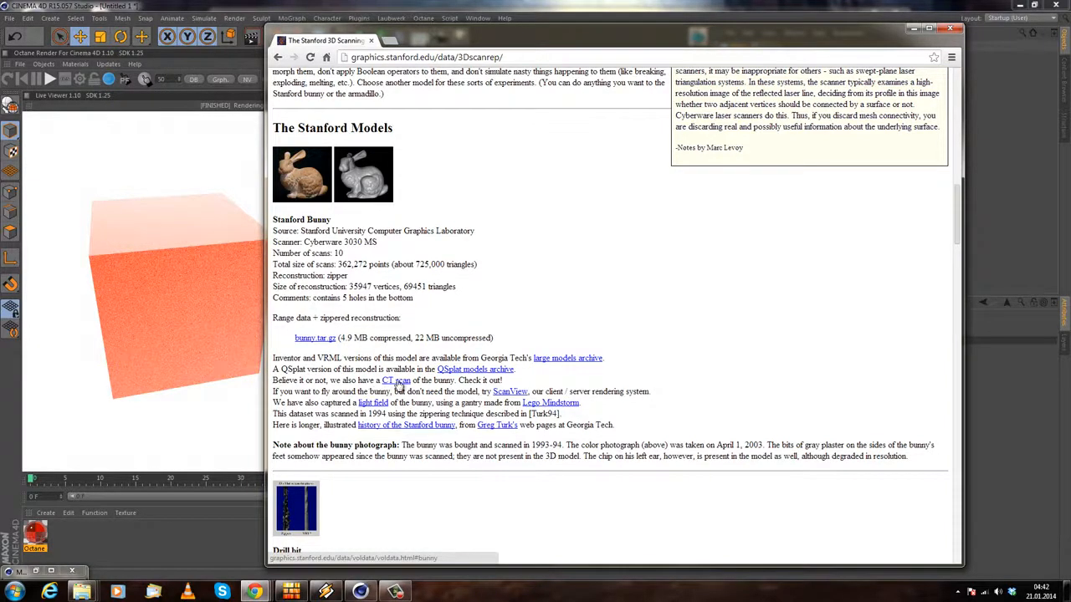
left_click_drag(337, 392, 403, 391)
left_click(427, 391)
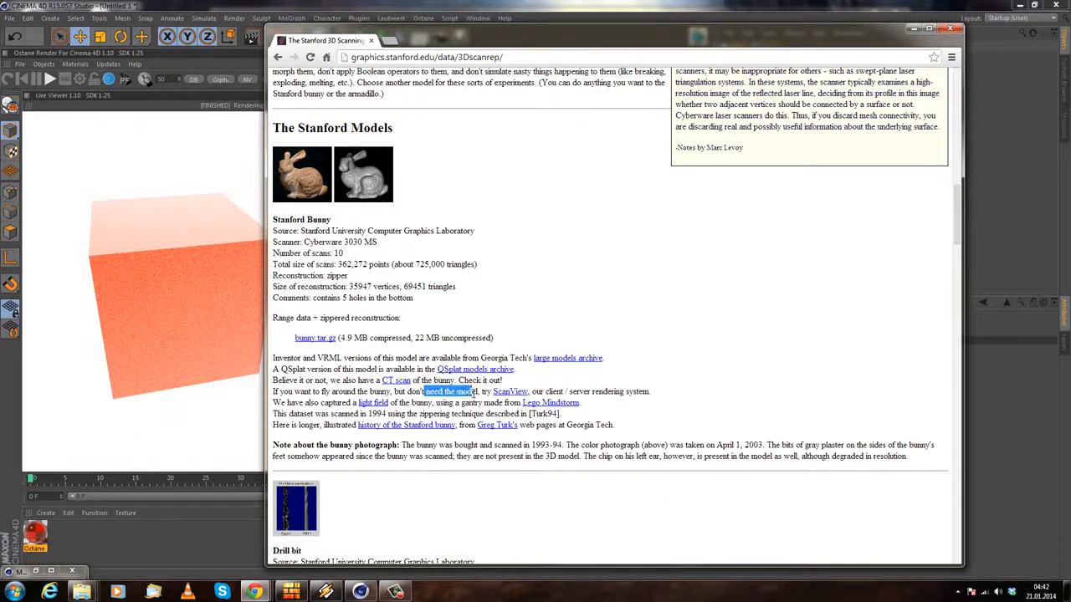
left_click(483, 392)
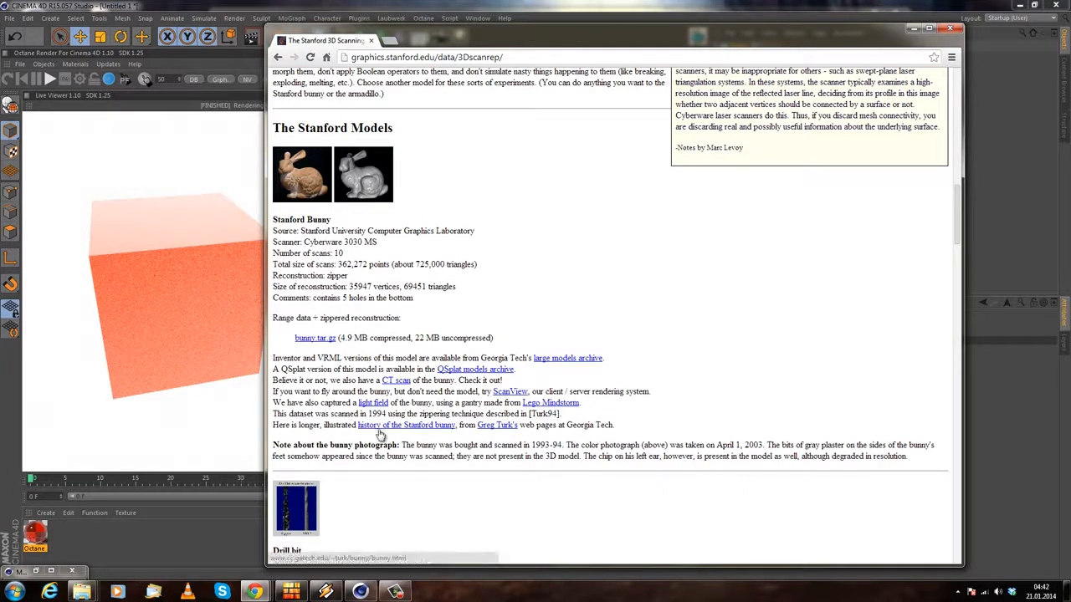
Step: Open Georgia Tech's large models archive link in a new tab and view that page
right_click(562, 366)
left_click(585, 369)
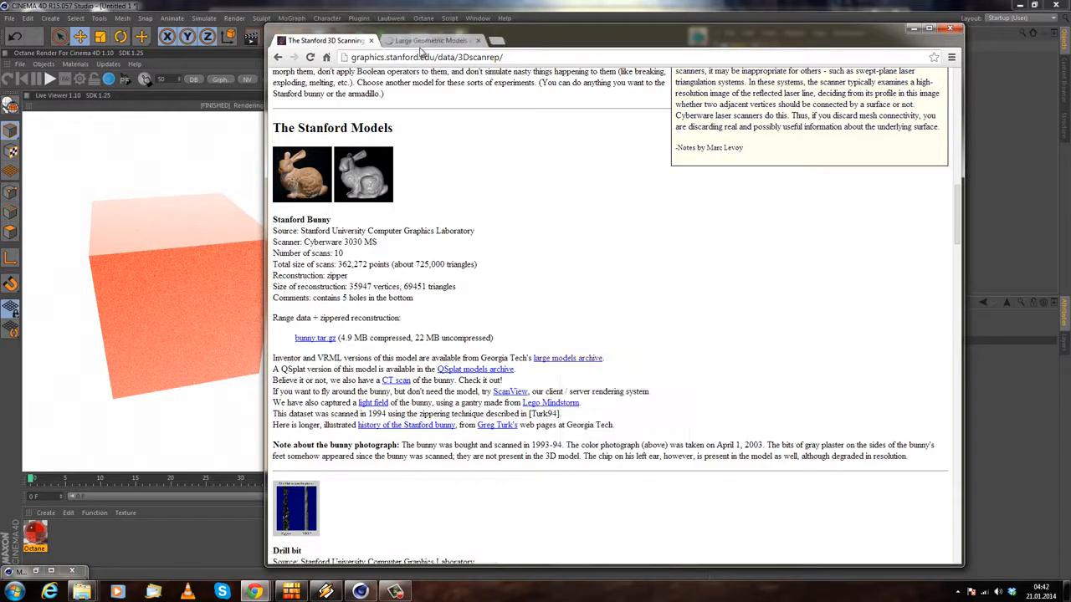
left_click(426, 42)
left_click(485, 261)
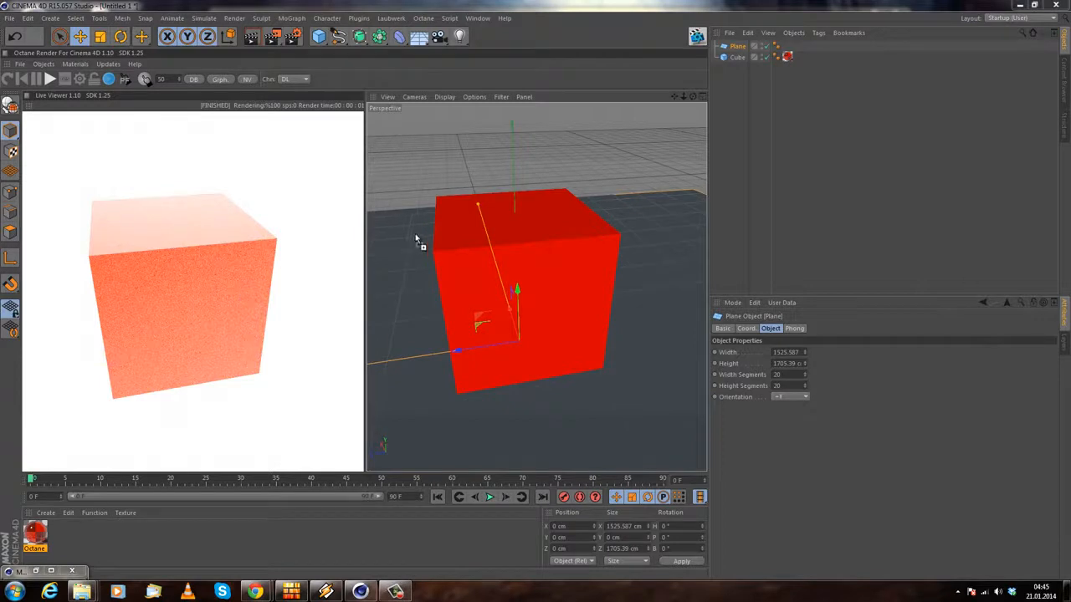
Step: Import bunny.obj into CINEMA 4D at a scale of 1 centimeter with Import Normals enabled
left_click_drag(423, 238, 409, 253)
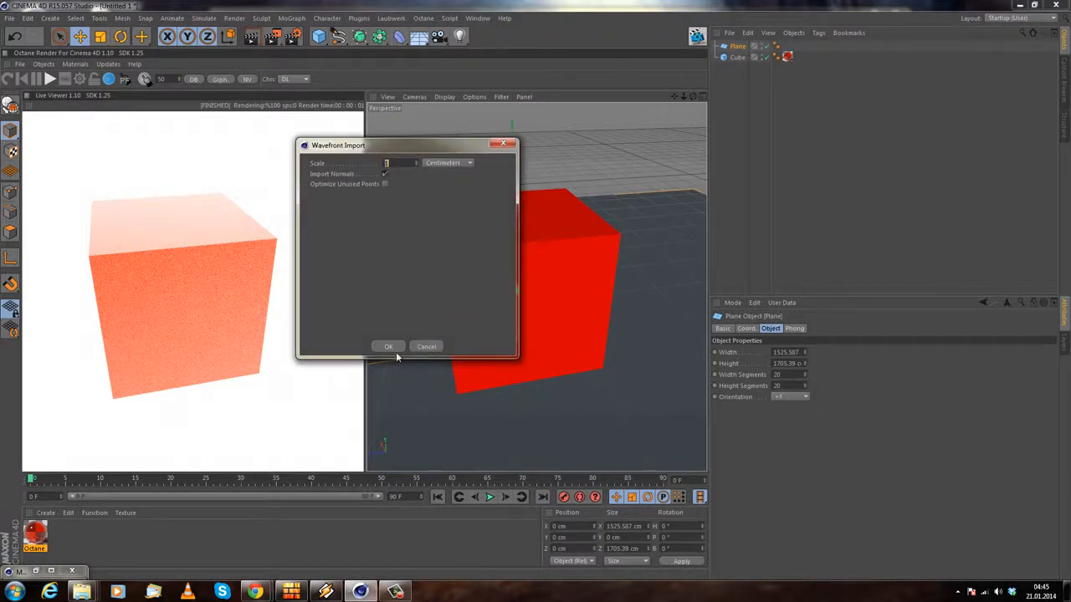
left_click_drag(389, 144, 554, 152)
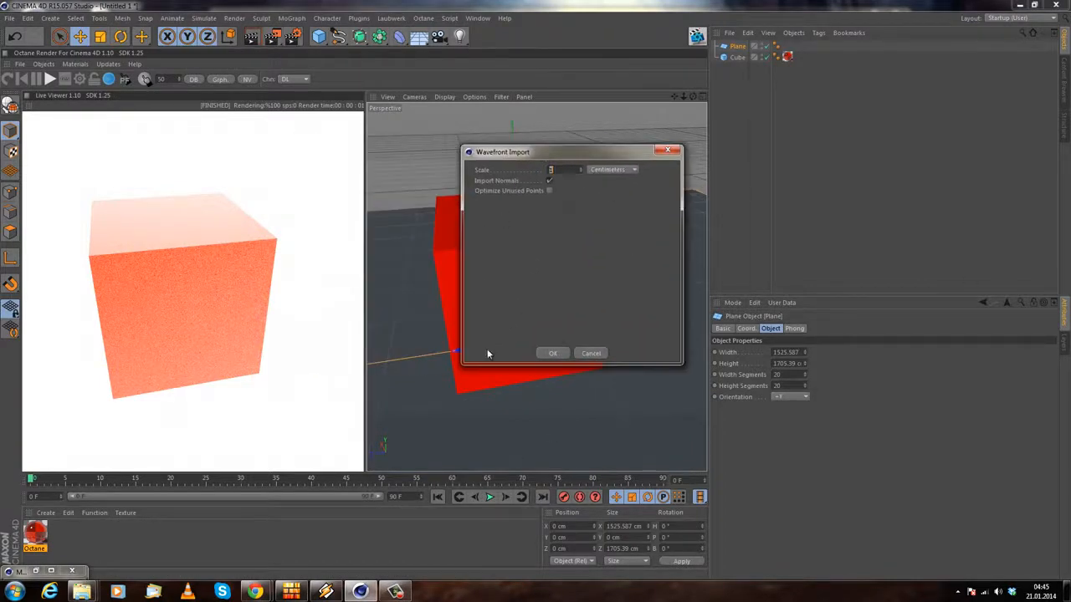
left_click(542, 355)
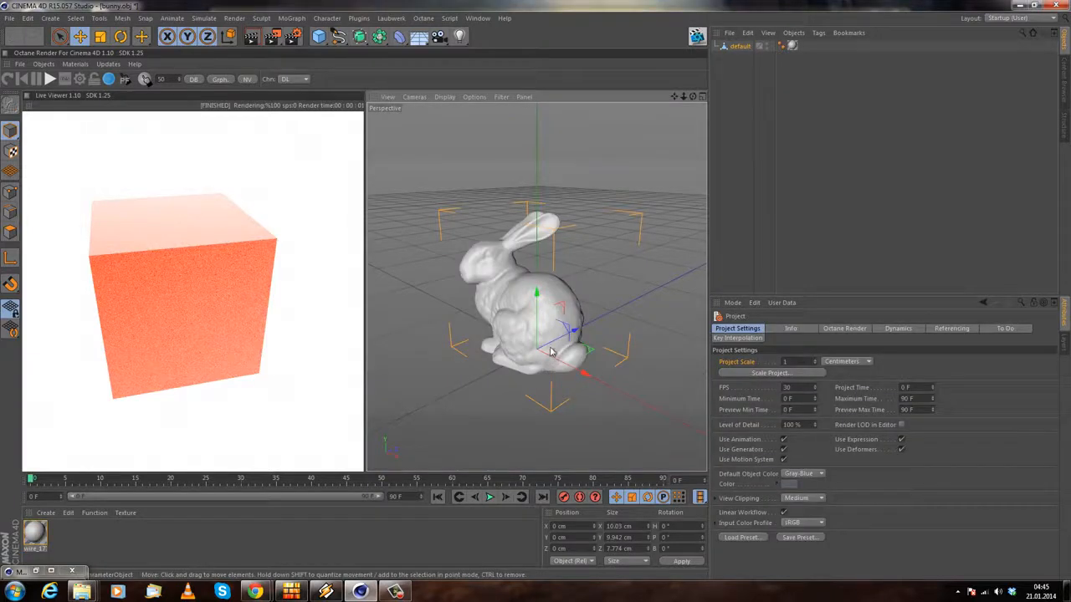
Step: Send the bunny scene to the Octane Live Viewer for rendering and orbit around the model
mouse_move(466, 279)
left_mouse_down("alt")
mouse_move(674, 217)
mouse_move(485, 310)
mouse_move(473, 276)
left_mouse_up("alt")
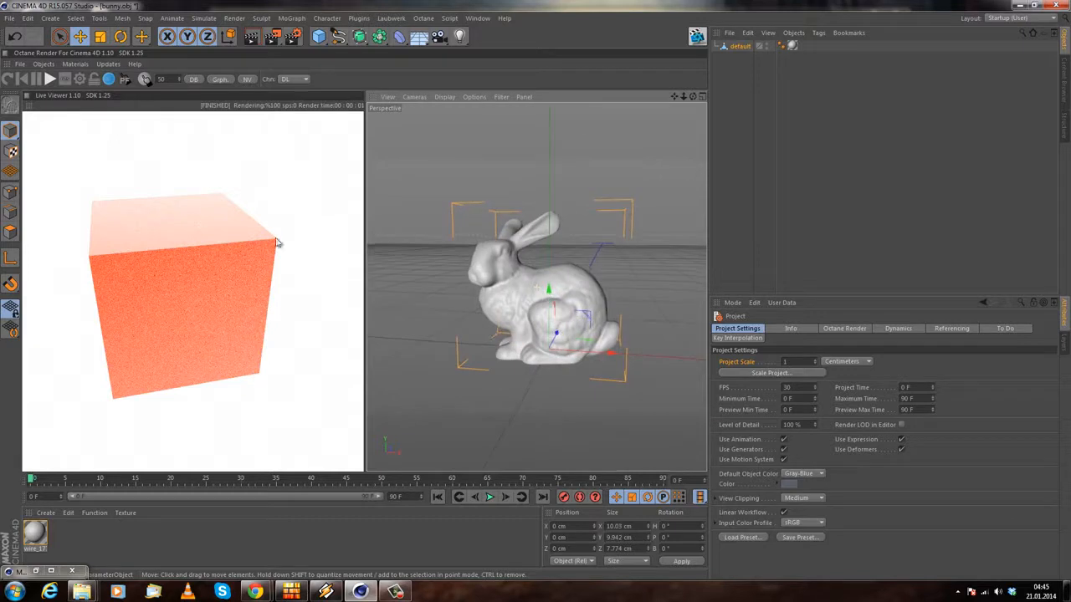
left_click(11, 79)
left_click_drag(585, 335, 506, 310, "alt")
middle_click_drag(506, 309, 476, 278, "alt")
Step: Add a Plane object as a floor beneath the bunny and frame the bunny in the perspective view
left_click_drag(319, 36, 421, 75)
left_click_drag(558, 304, 634, 333, "alt")
middle_click(634, 333)
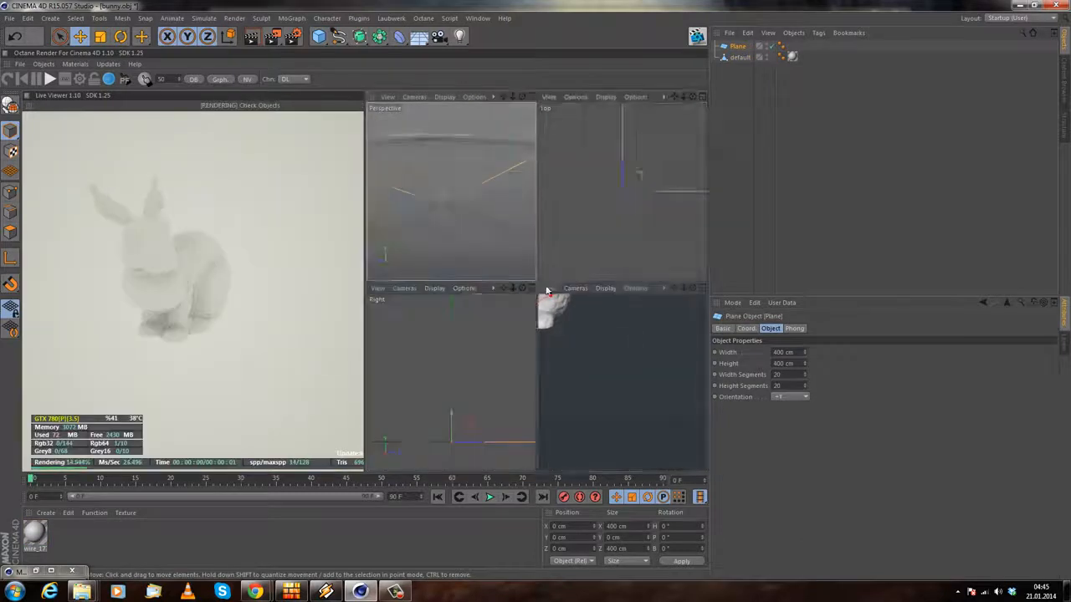
middle_click(472, 179)
scroll(515, 249, "down", 10)
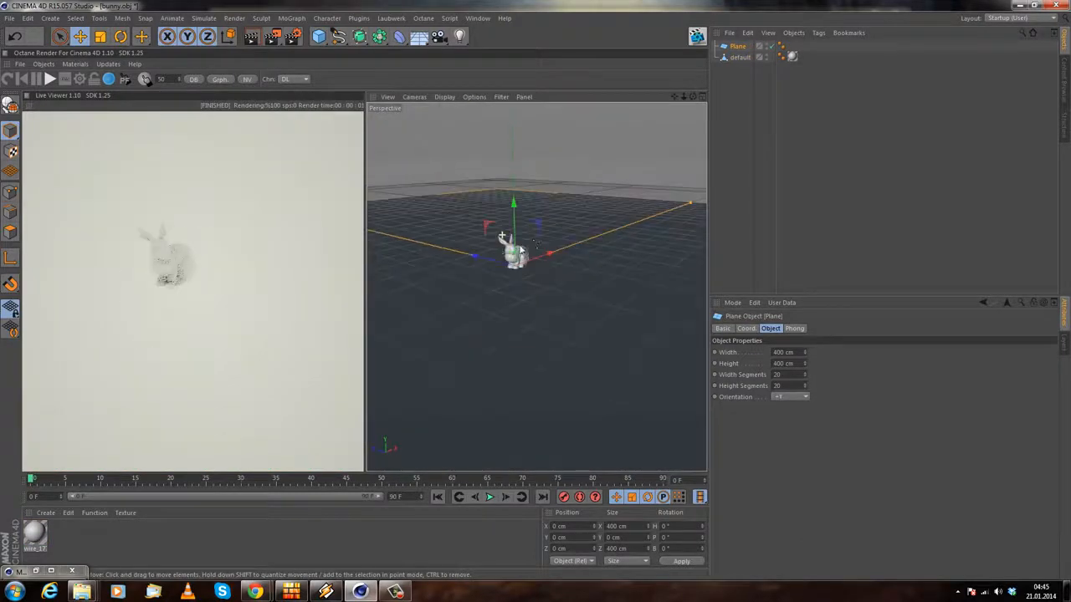
left_click_drag(611, 282, 485, 327, "alt")
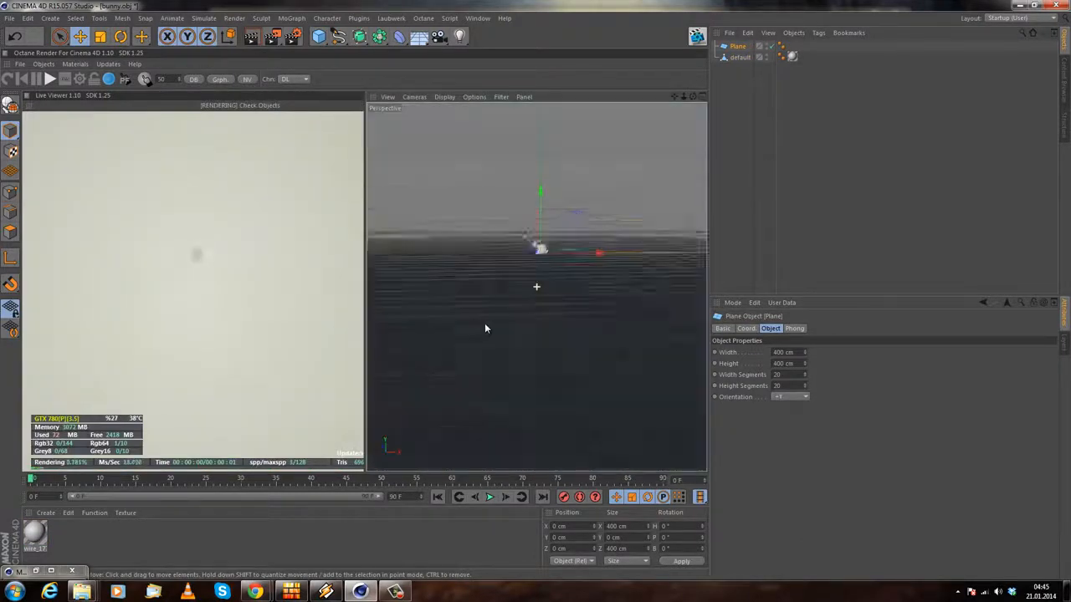
scroll(540, 254, "up", 5)
scroll(566, 266, "up", 6)
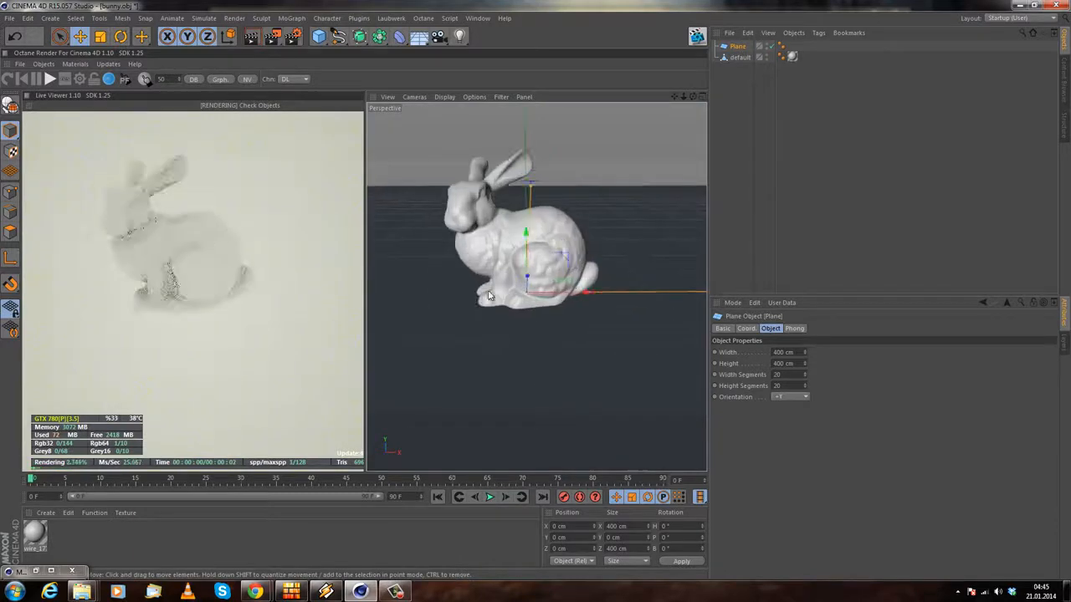
Step: Scale the bunny model up uniformly to about 34.6 cm wide and 34.2 cm high
left_click(739, 57)
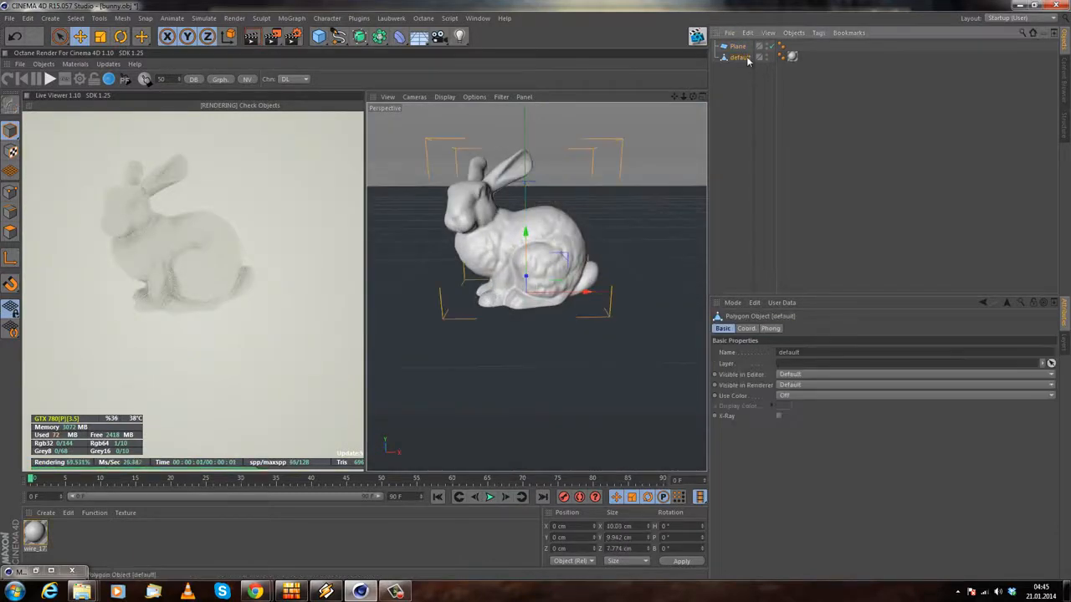
left_click(99, 36)
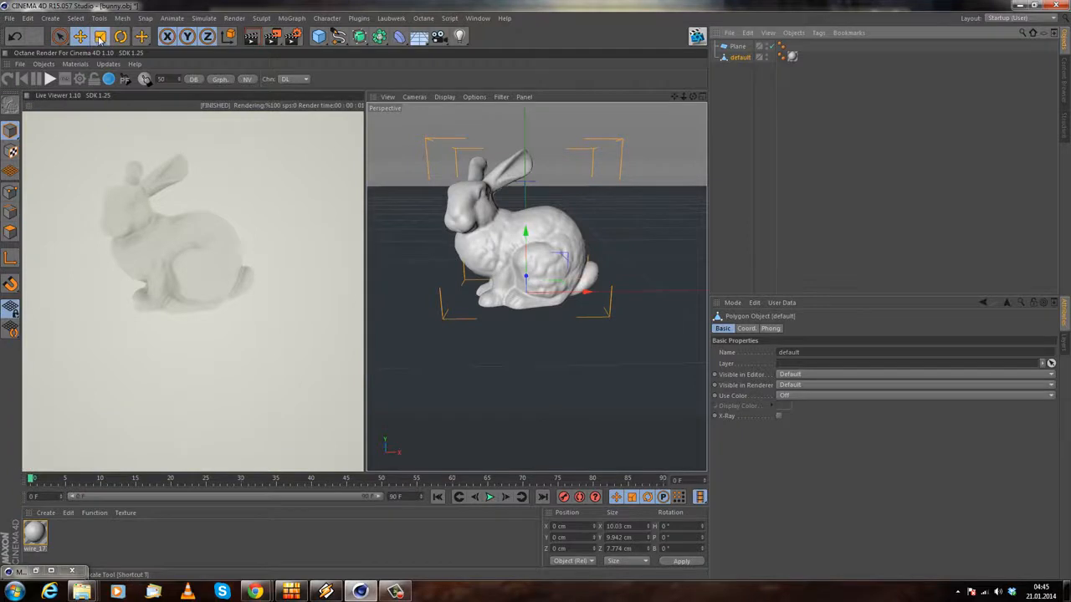
left_click_drag(559, 203, 703, 138)
right_click_drag(621, 206, 526, 315, "alt")
mouse_move(536, 285)
left_mouse_down("alt")
mouse_move(537, 257)
mouse_move(538, 280)
left_mouse_up("alt")
left_click_drag(542, 192, 745, 80)
scroll(522, 208, "down", 5)
left_click_drag(583, 285, 392, 322, "alt")
middle_click_drag(478, 276, 560, 313, "alt")
left_click_drag(559, 313, 516, 330, "alt")
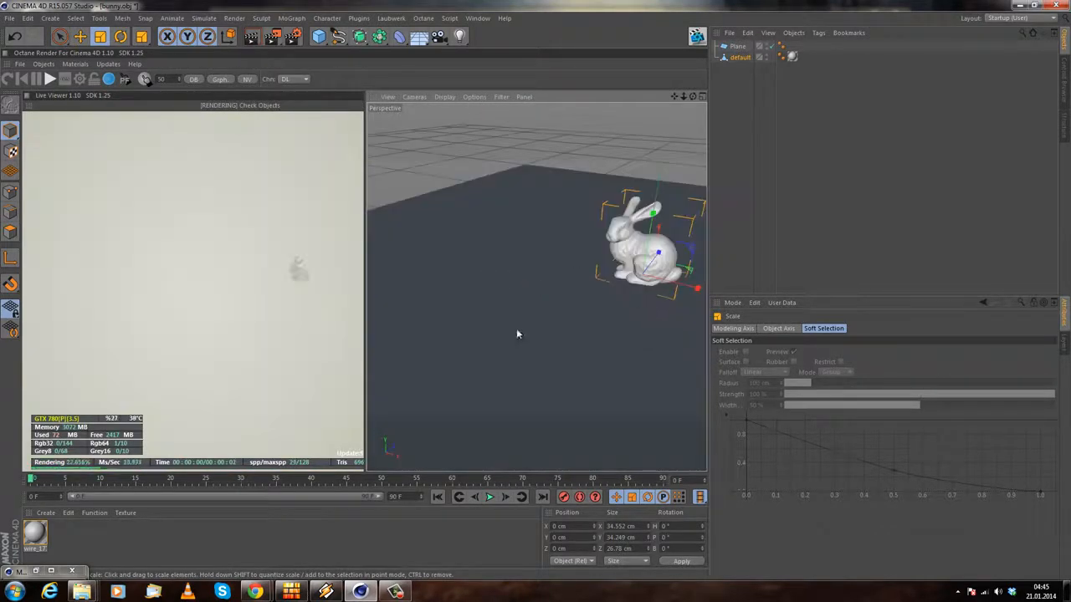
Step: Deselect the bunny and inspect it up close from a low angle in the perspective view
left_click(654, 158)
right_click_drag(586, 144, 609, 160, "alt")
left_click_drag(609, 161, 558, 178, "alt")
right_click_drag(537, 238, 585, 301, "alt")
left_click_drag(585, 300, 571, 318, "alt")
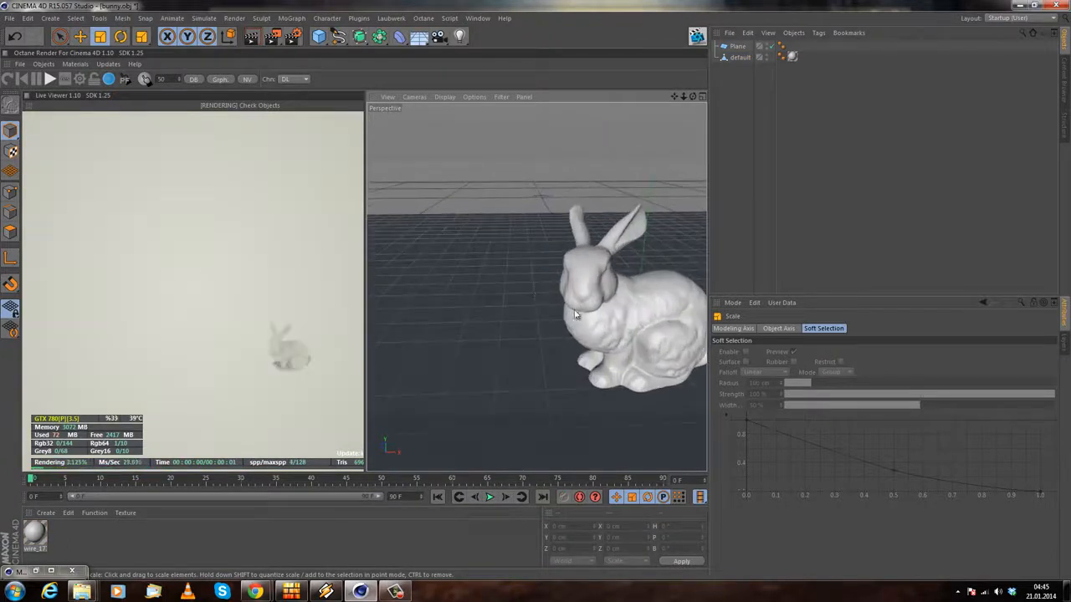
middle_click_drag(633, 269, 552, 256, "alt")
left_click_drag(463, 287, 490, 273, "alt")
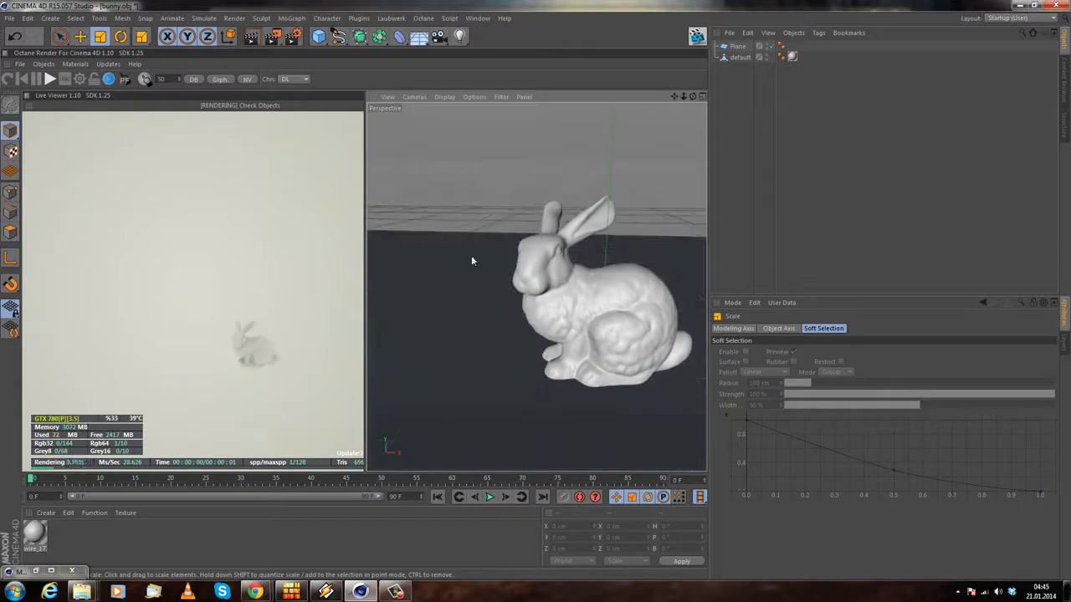
Step: Add an Area light to the scene and attach an Octane LightTag to it
left_click(50, 17)
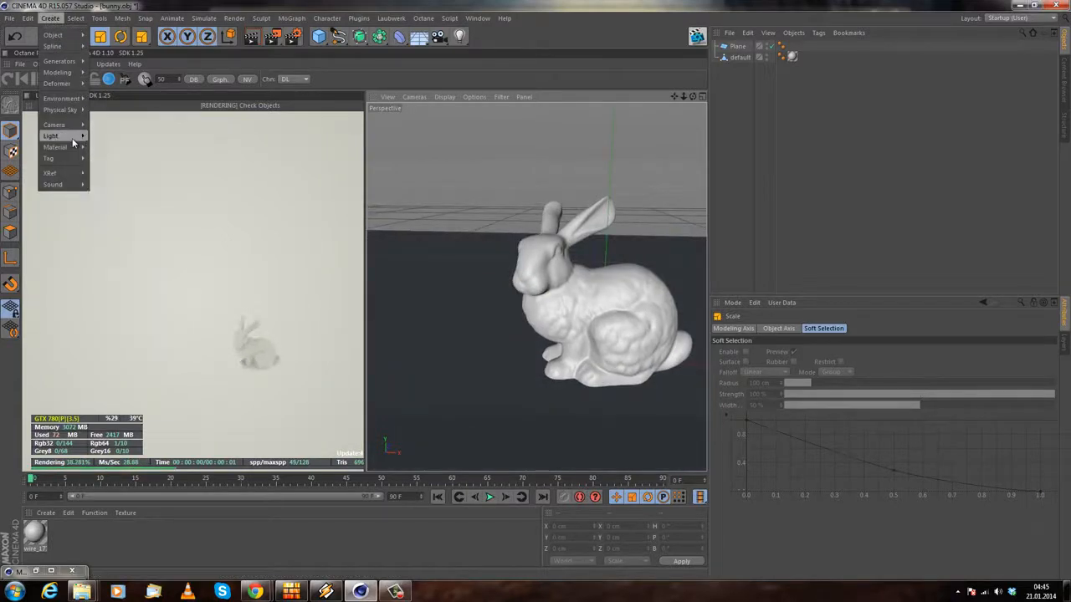
mouse_move(74, 140)
left_click(116, 177)
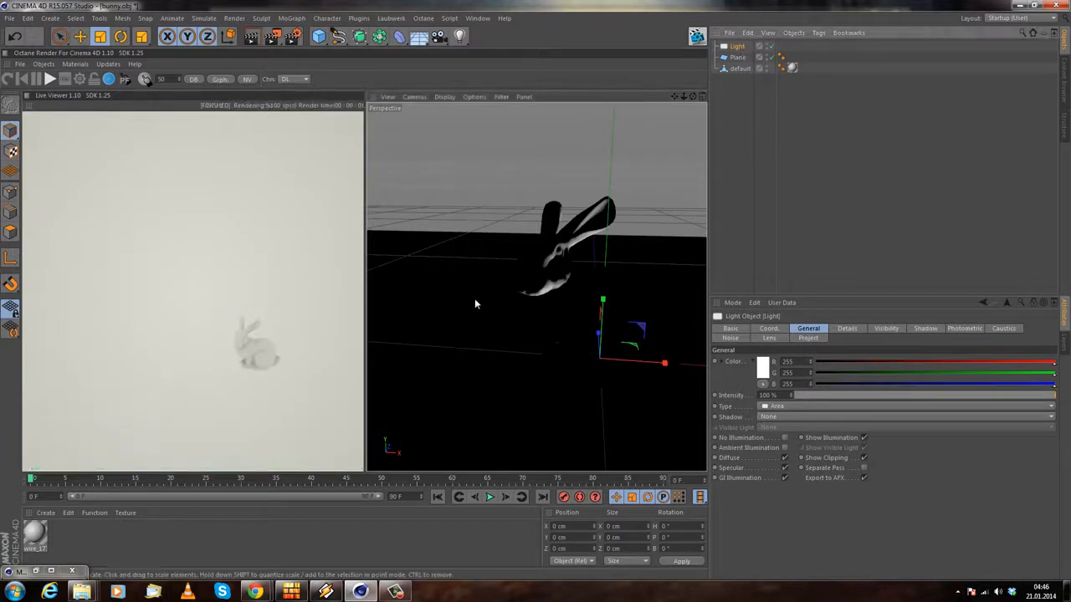
middle_click_drag(531, 260, 501, 224, "alt")
right_click(728, 47)
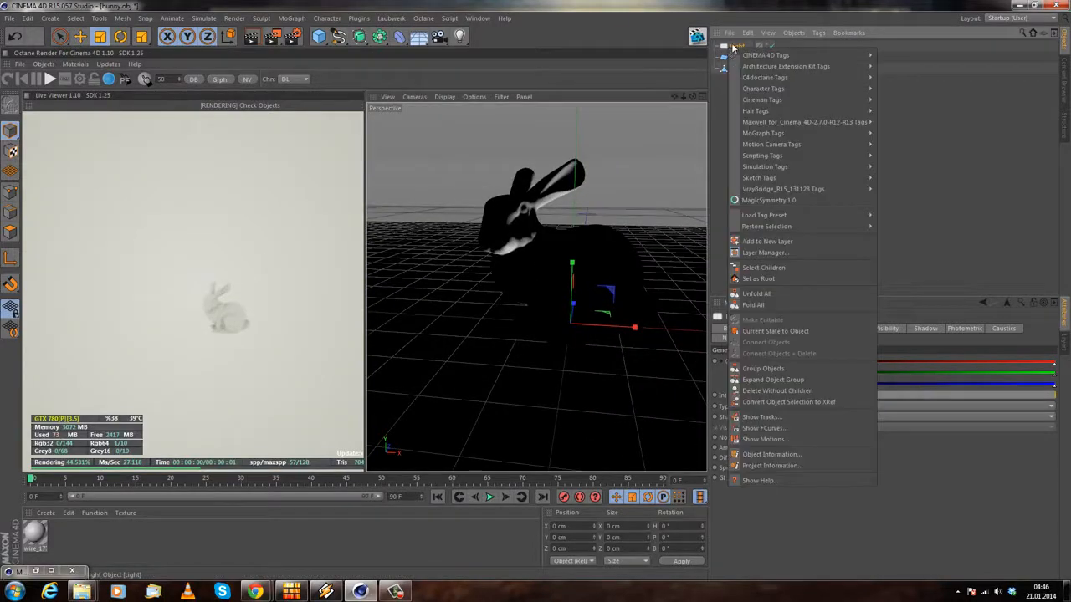
mouse_move(813, 76)
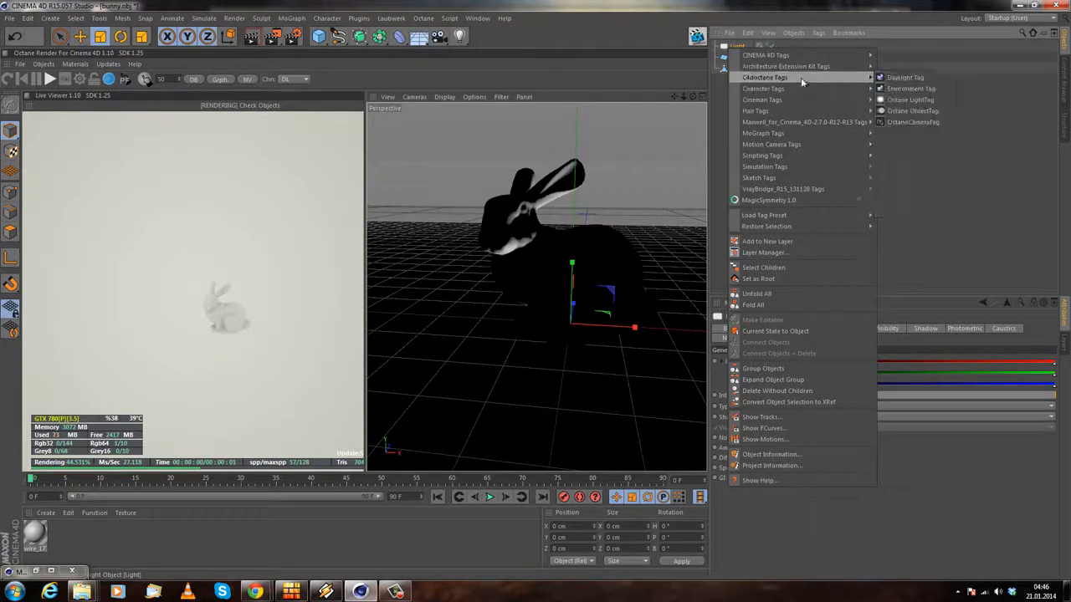
left_click(910, 100)
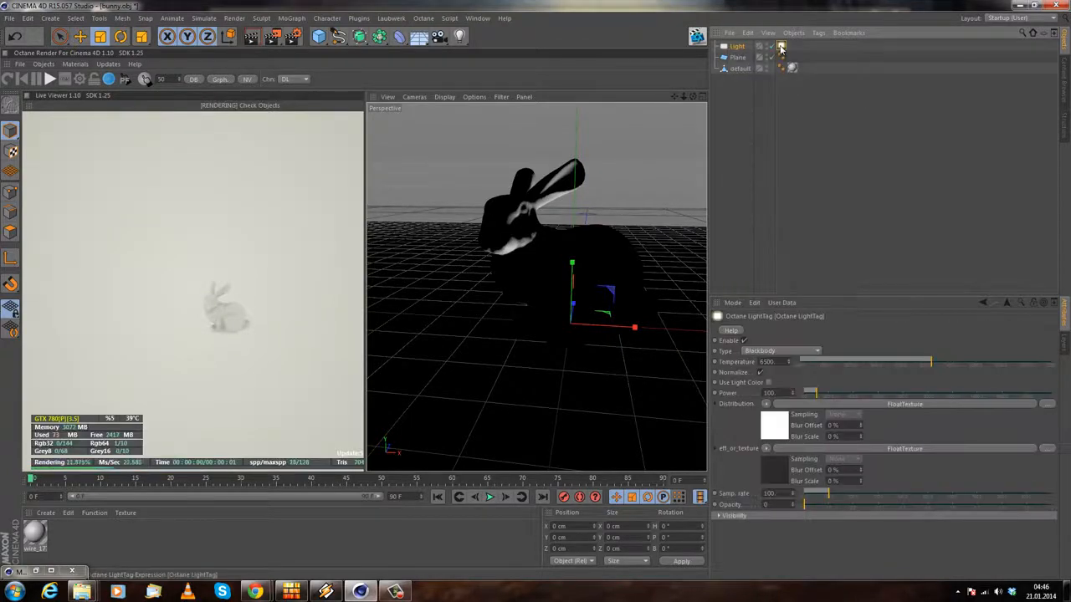
Step: Move the area light behind the bunny to about 147 cm on Z and rotate its heading to 180°
left_click_drag(490, 266, 446, 234, "alt")
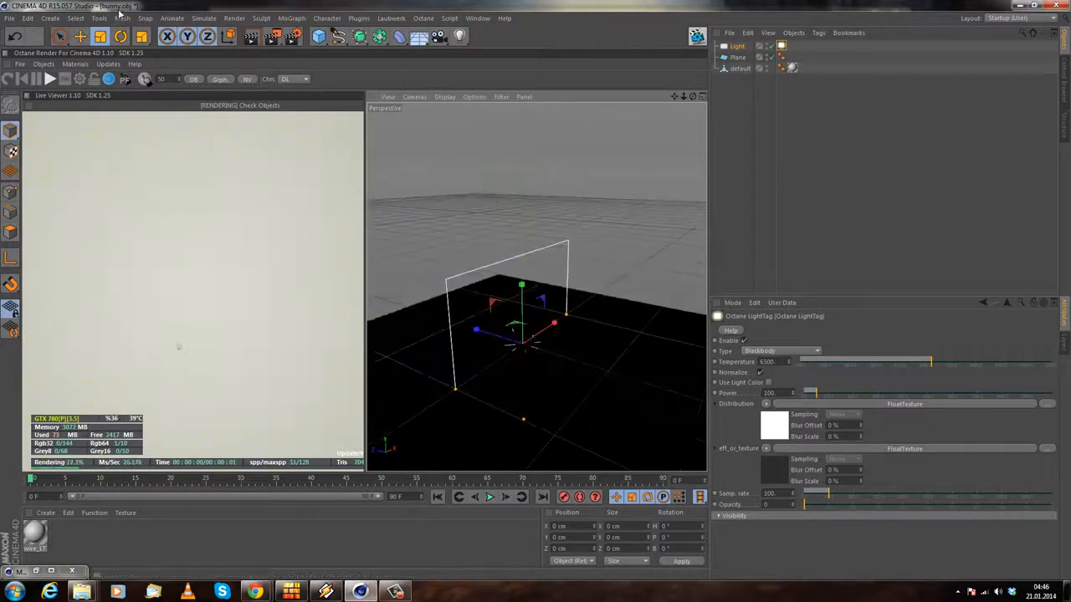
key("e")
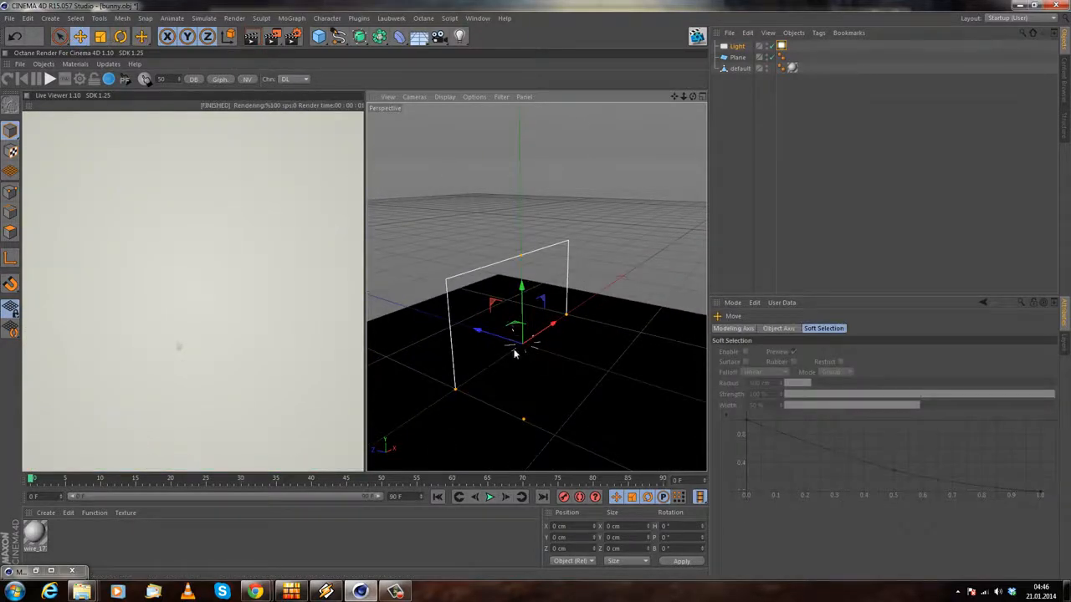
left_click_drag(492, 334, 388, 300)
middle_click_drag(480, 405, 576, 418, "alt")
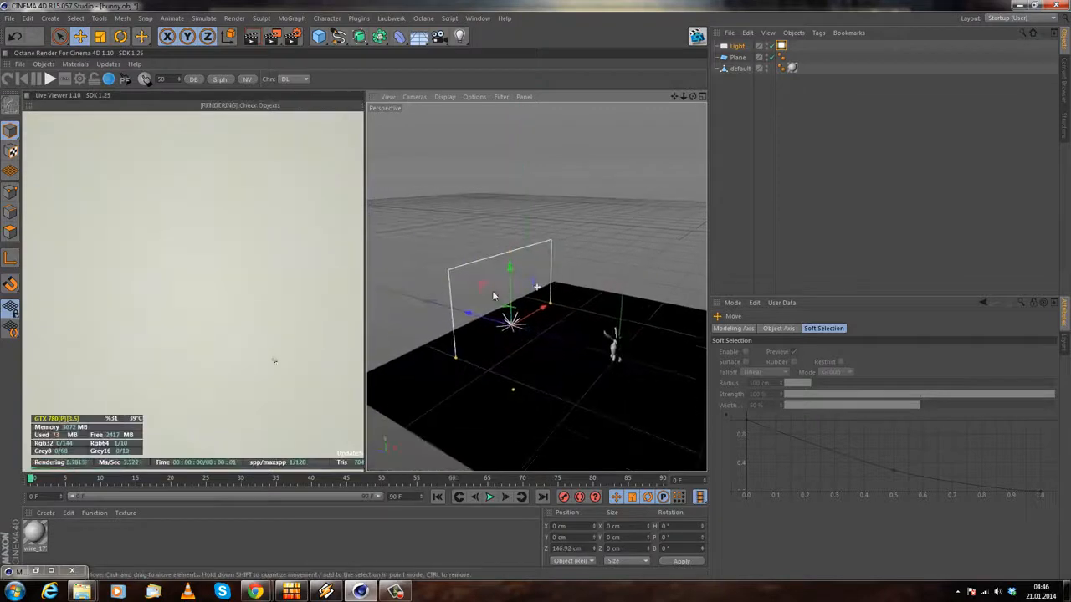
left_click(121, 37)
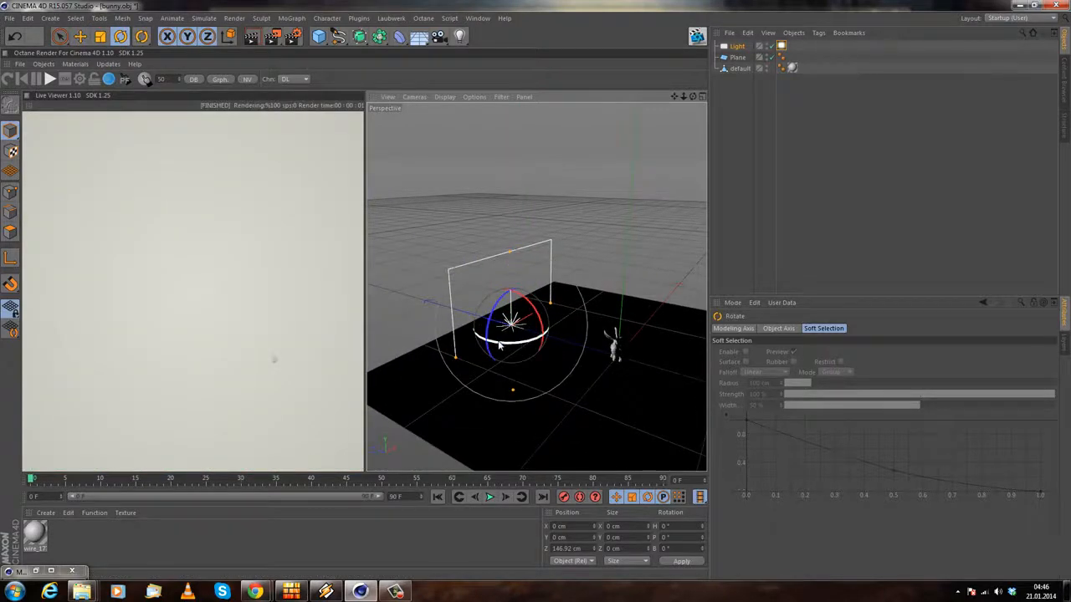
left_click_drag(501, 345, 548, 286)
left_click(401, 214)
Step: Raise the area light above the floor plane to about 54.5 cm on Y
scroll(547, 377, "up", 4)
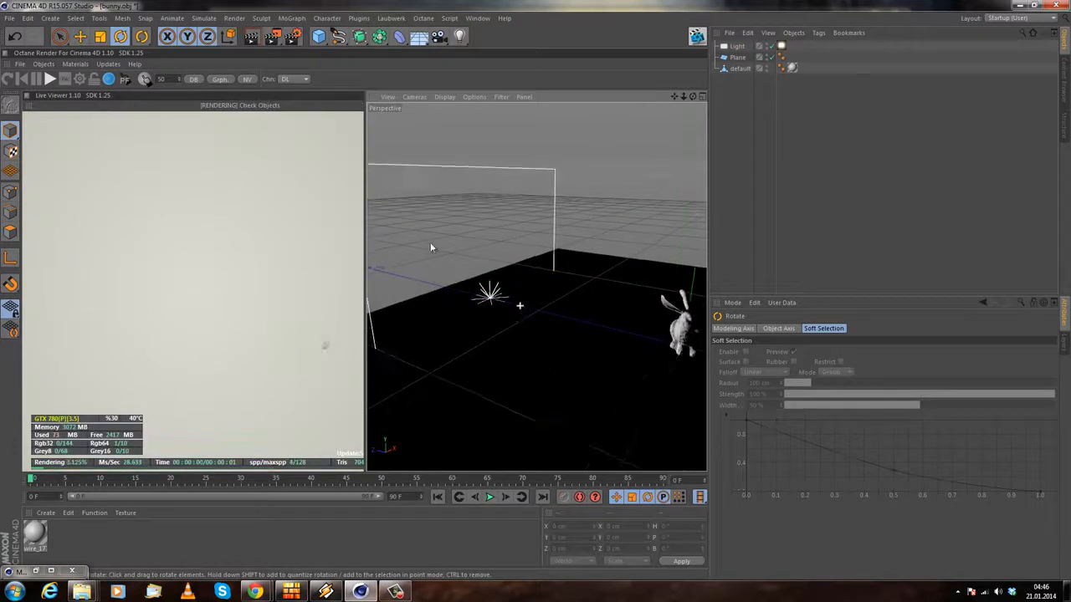
key("e")
left_click(739, 46)
left_click_drag(545, 330, 468, 323, "alt")
scroll(576, 291, "up", 3)
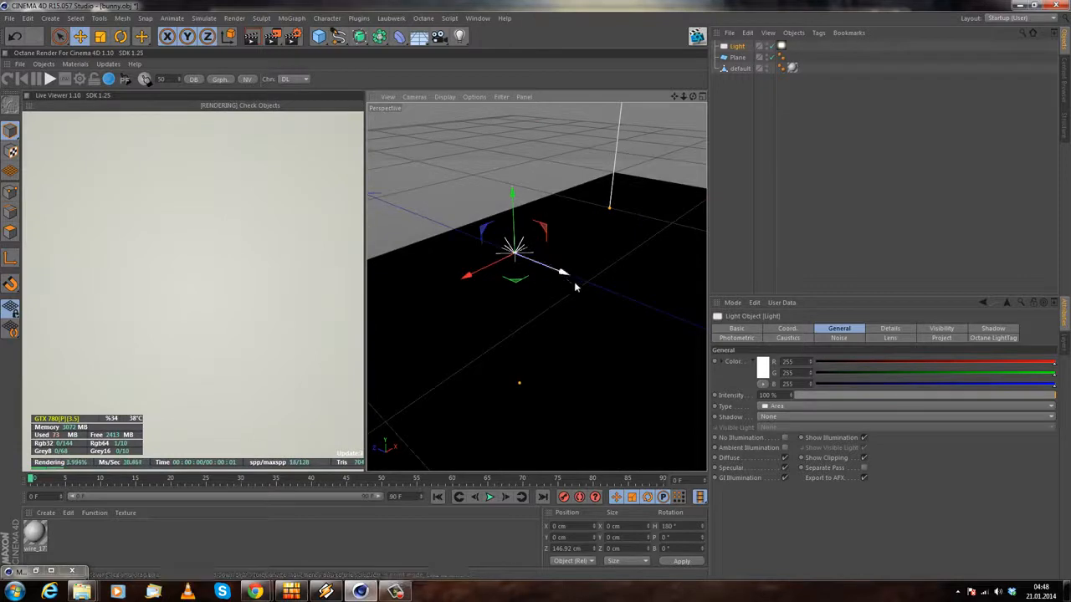
left_click_drag(512, 194, 507, 87)
left_click_drag(528, 256, 567, 246, "alt")
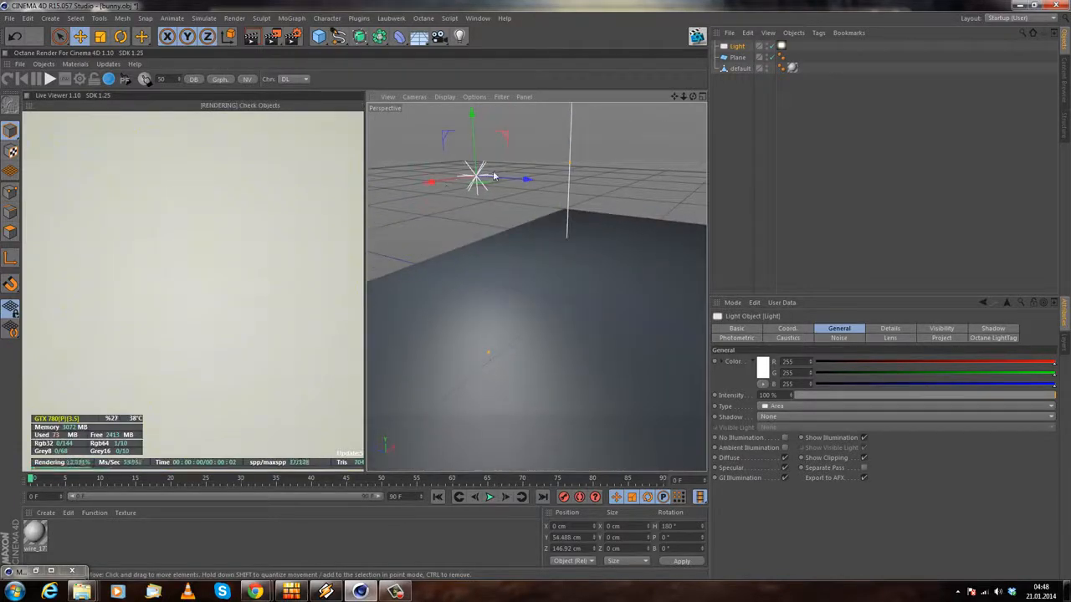
left_click_drag(514, 225, 545, 234, "alt")
left_click_drag(515, 164, 763, 359, "alt")
left_click_drag(642, 283, 502, 304, "alt")
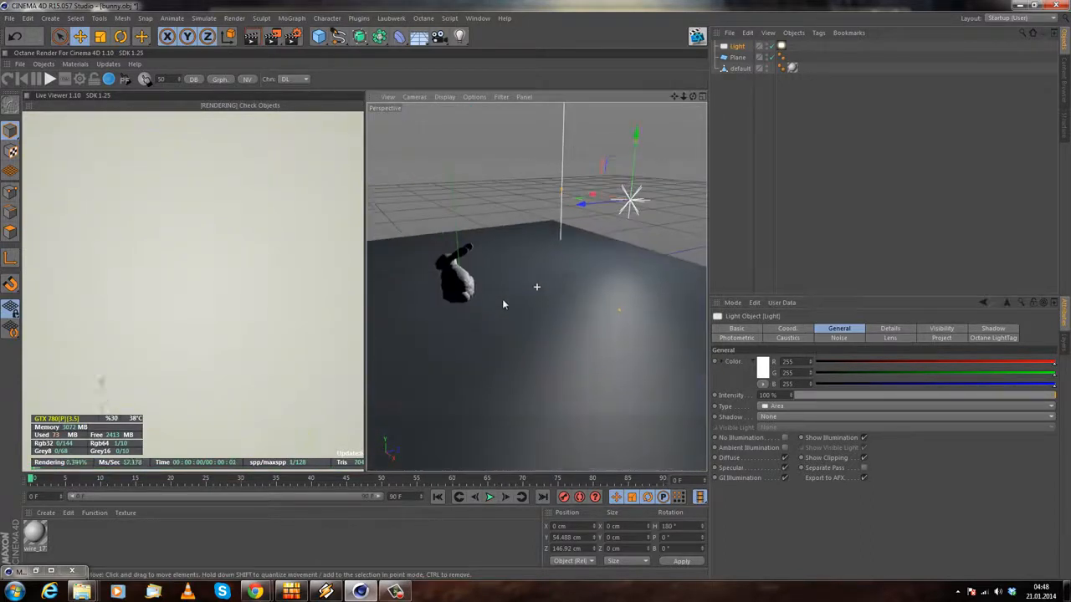
Step: Shrink the area light and position it close behind the bunny at about X 4.6, Y 21.5, Z 75.3 cm
left_click_drag(639, 145, 538, 294)
left_click_drag(546, 197, 551, 252, "alt")
left_click_drag(549, 214, 553, 246)
left_click_drag(577, 285, 624, 325, "alt")
left_click_drag(541, 379, 540, 293, "alt")
mouse_move(508, 242)
left_mouse_down()
mouse_move(508, 260)
mouse_move(510, 243)
mouse_move(514, 254)
left_mouse_up()
left_click_drag(568, 307, 541, 348)
left_click_drag(540, 304, 468, 312)
left_click_drag(431, 396, 596, 393, "alt")
left_click_drag(499, 307, 524, 313)
scroll(604, 352, "up", 3)
scroll(583, 356, "up", 8)
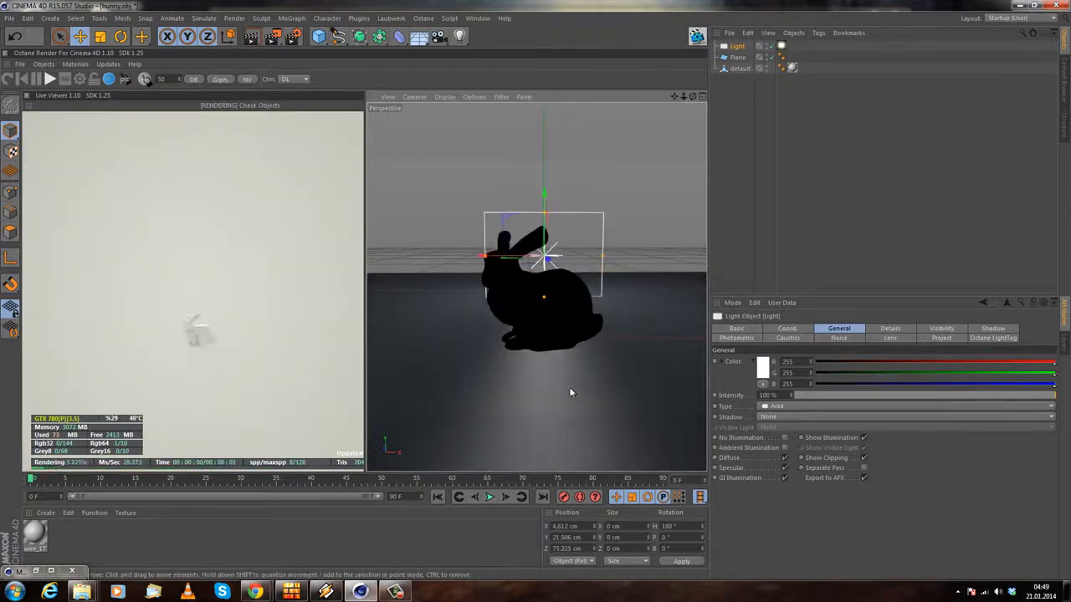
left_click_drag(516, 387, 606, 307, "alt")
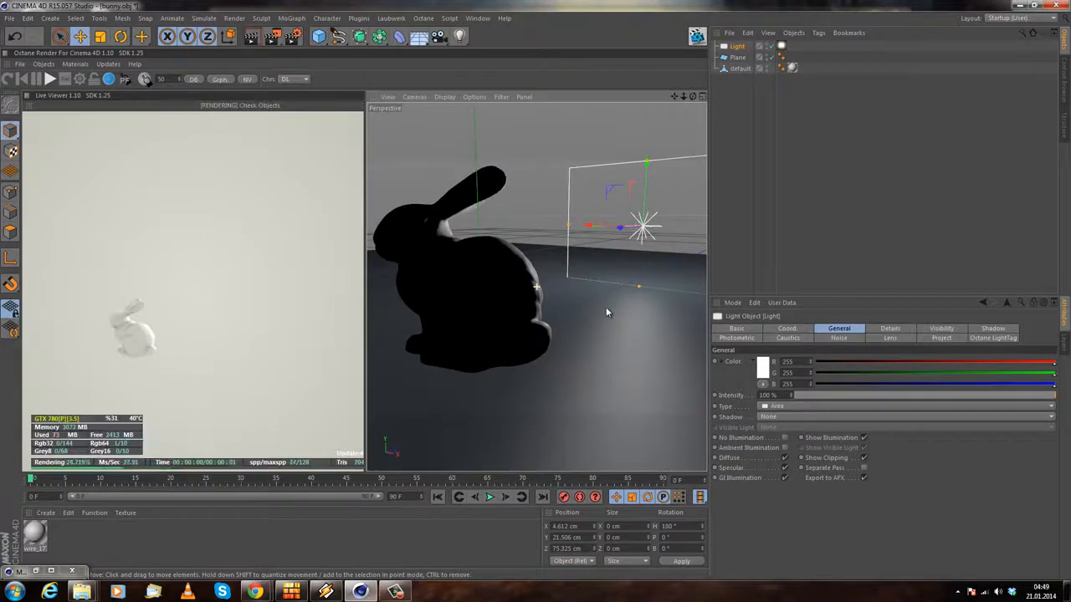
Step: Remove the texture tag from the bunny object and delete its imported wire material from the scene
left_click(780, 46)
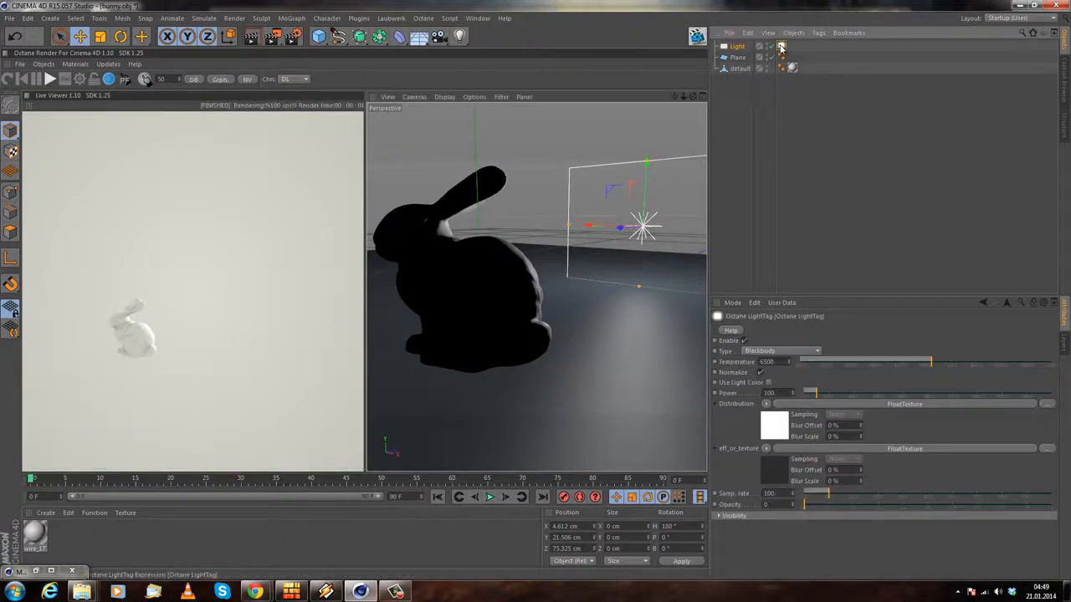
left_click(736, 68)
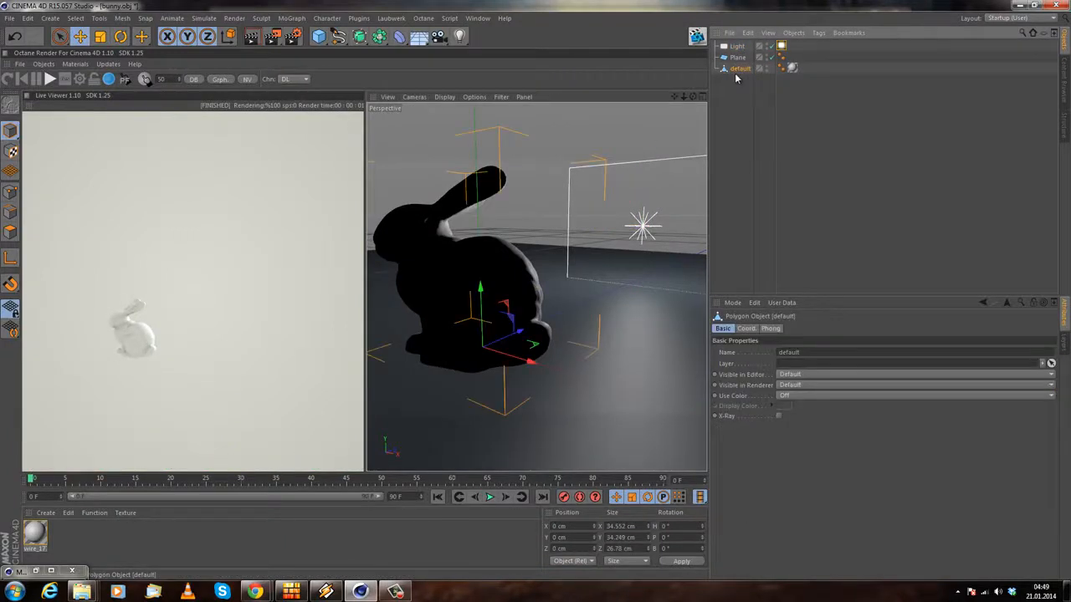
left_click(793, 68)
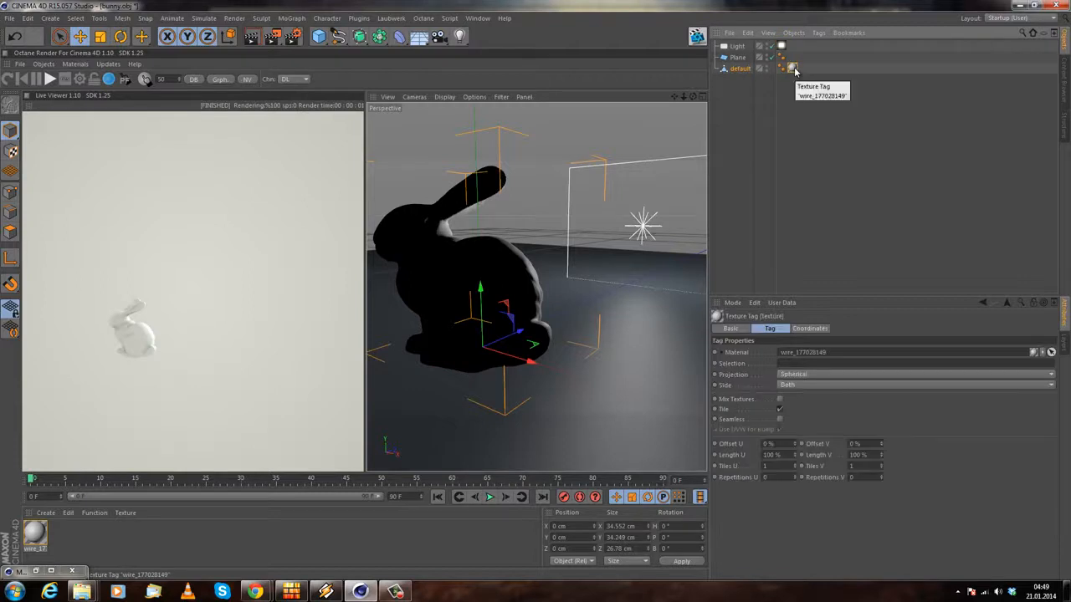
key("Delete")
left_click(35, 532)
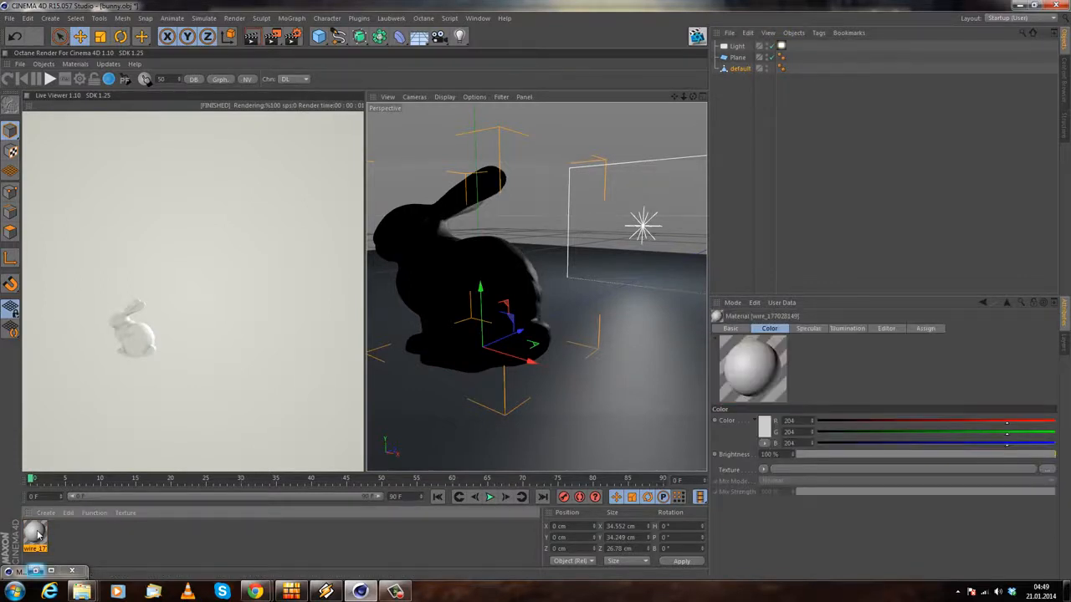
key("Delete")
Step: Create a new Octane Material and apply it to the bunny object
left_click(45, 513)
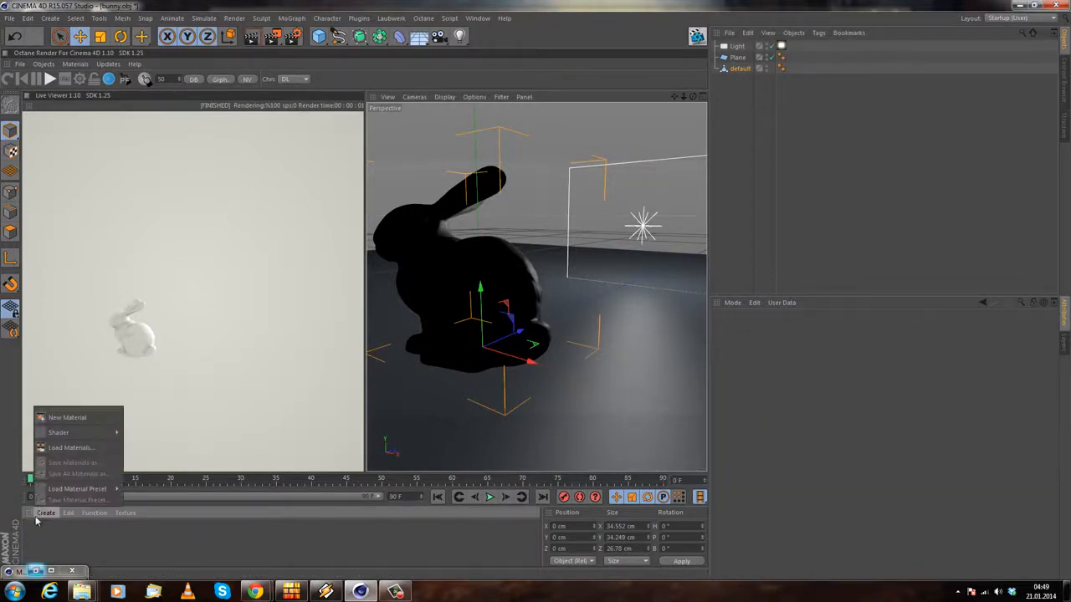
mouse_move(84, 432)
mouse_move(182, 395)
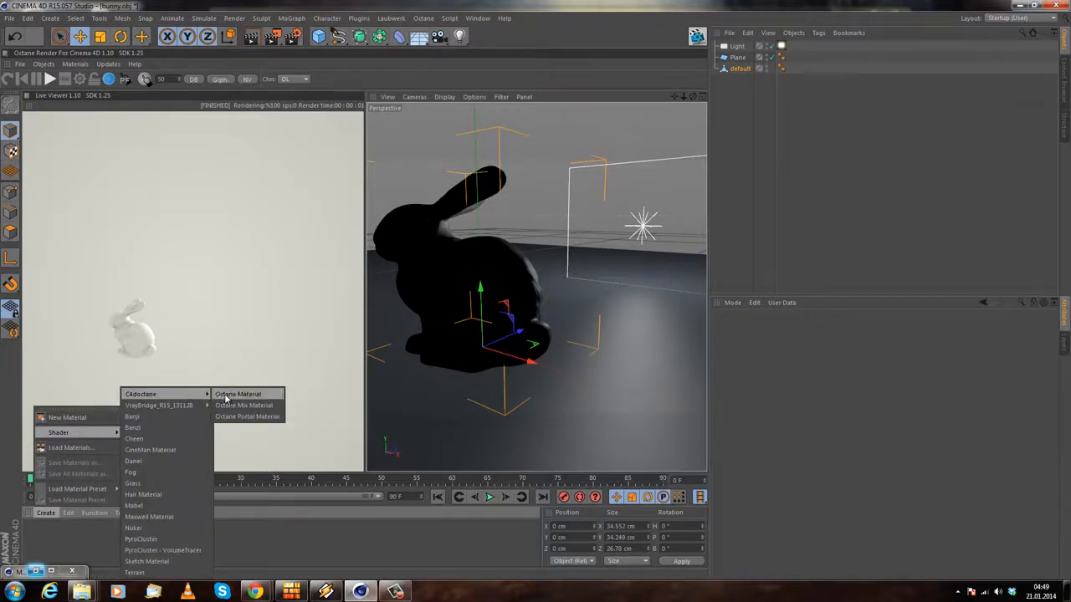
left_click(226, 396)
double_click(36, 533)
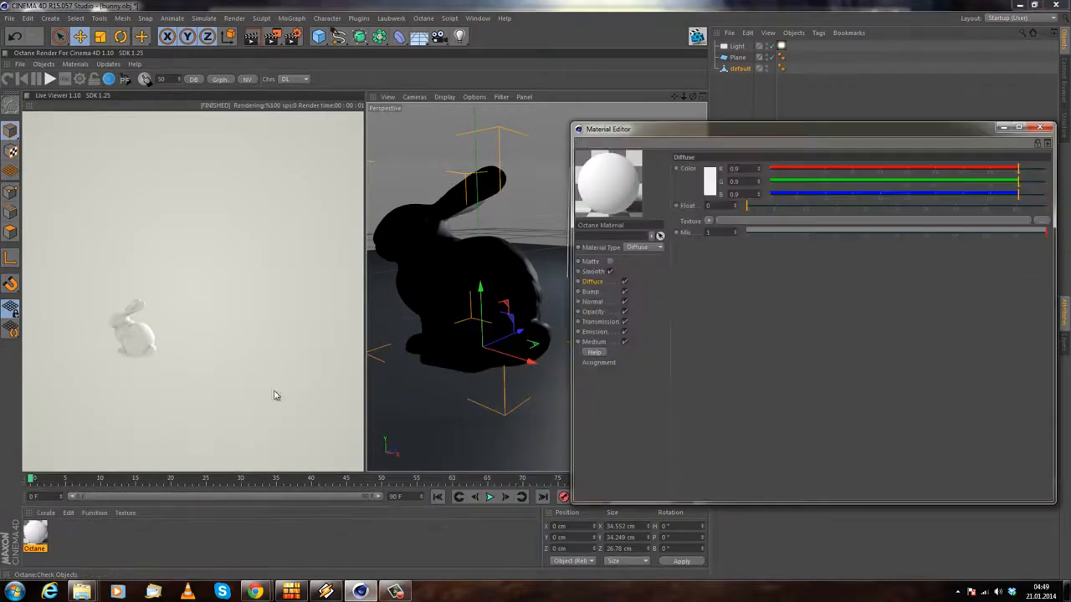
left_click_drag(36, 542, 746, 72)
left_click(639, 251)
Step: Shift the bunny along X to about -53.6 cm and bring it back to about 6.7 cm while watching the live render
left_click_drag(450, 281, 495, 339, "alt")
left_click_drag(644, 339, 113, 339)
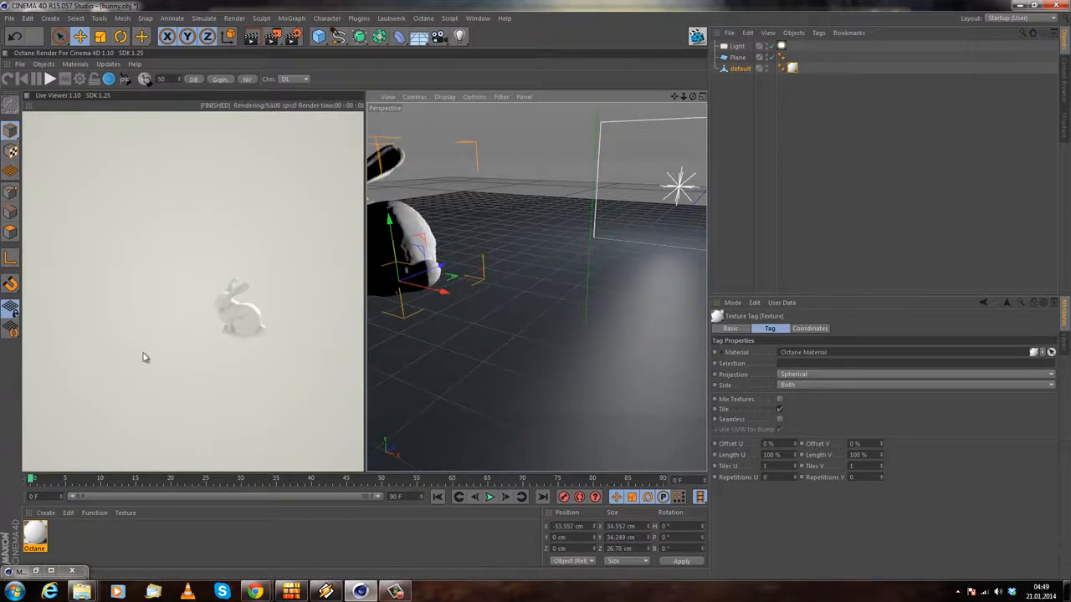
left_click_drag(456, 296, 511, 340)
middle_click_drag(511, 340, 507, 379, "alt")
left_click_drag(507, 379, 444, 336, "alt")
middle_click_drag(444, 336, 510, 352, "alt")
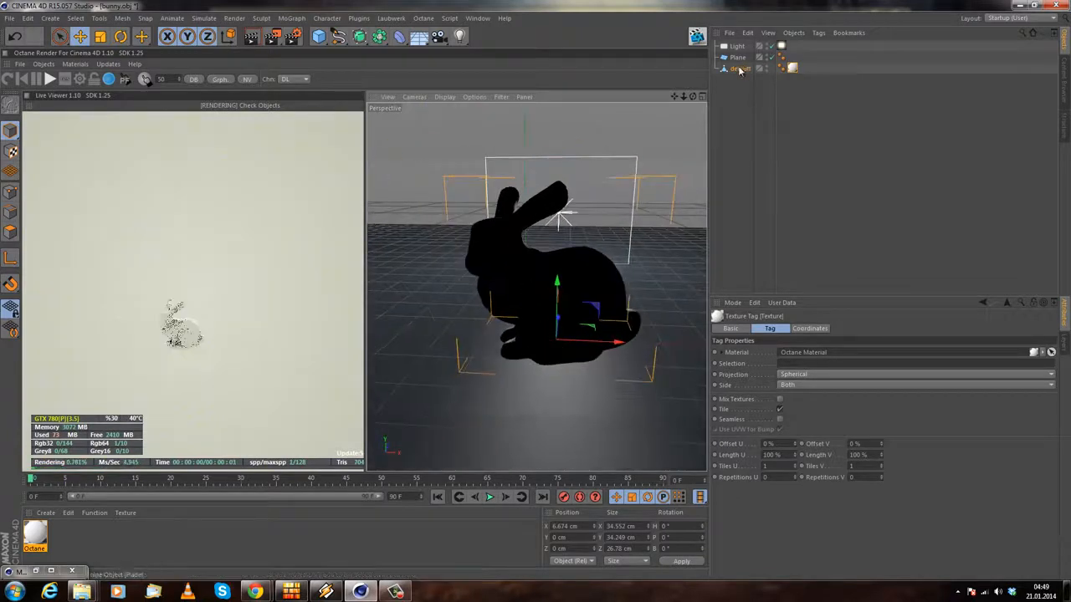
Step: Add an Octane ObjectTag to the bunny and set its Mesh No to 1
right_click(740, 71)
mouse_move(819, 98)
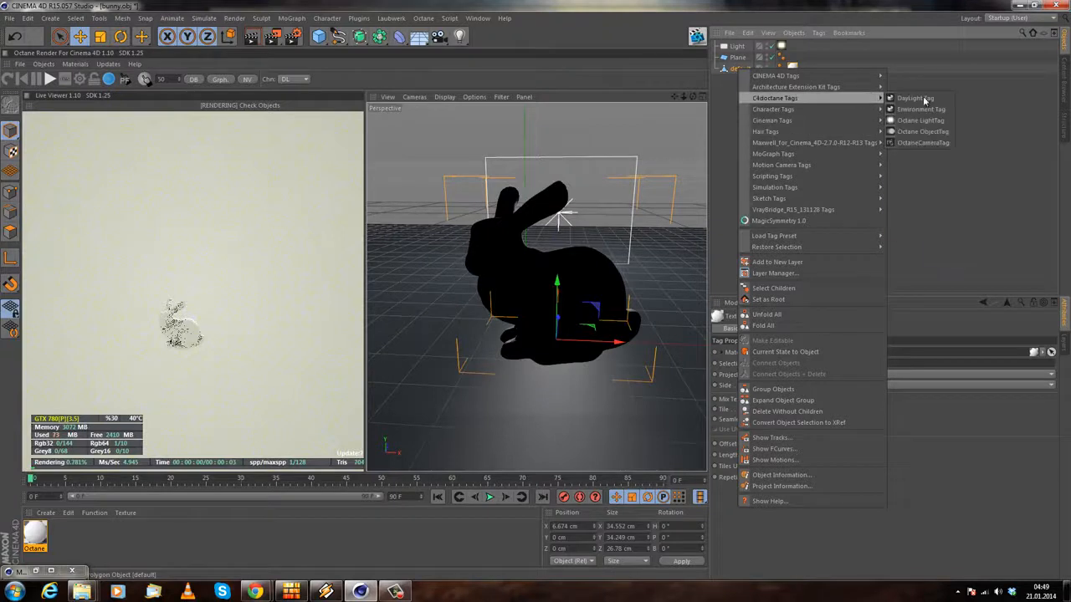
left_click(912, 133)
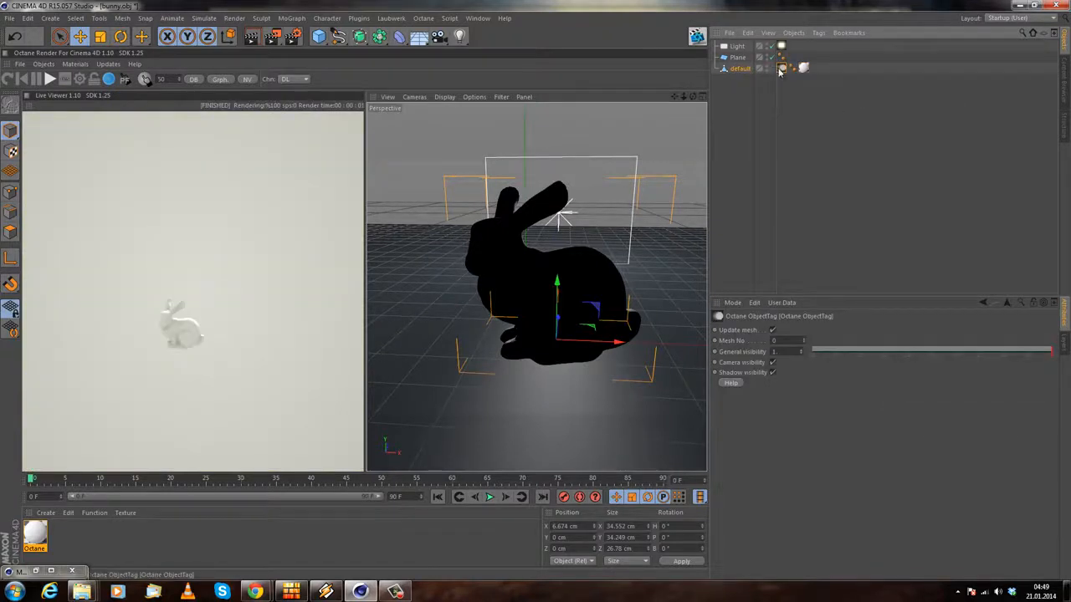
left_click(732, 342)
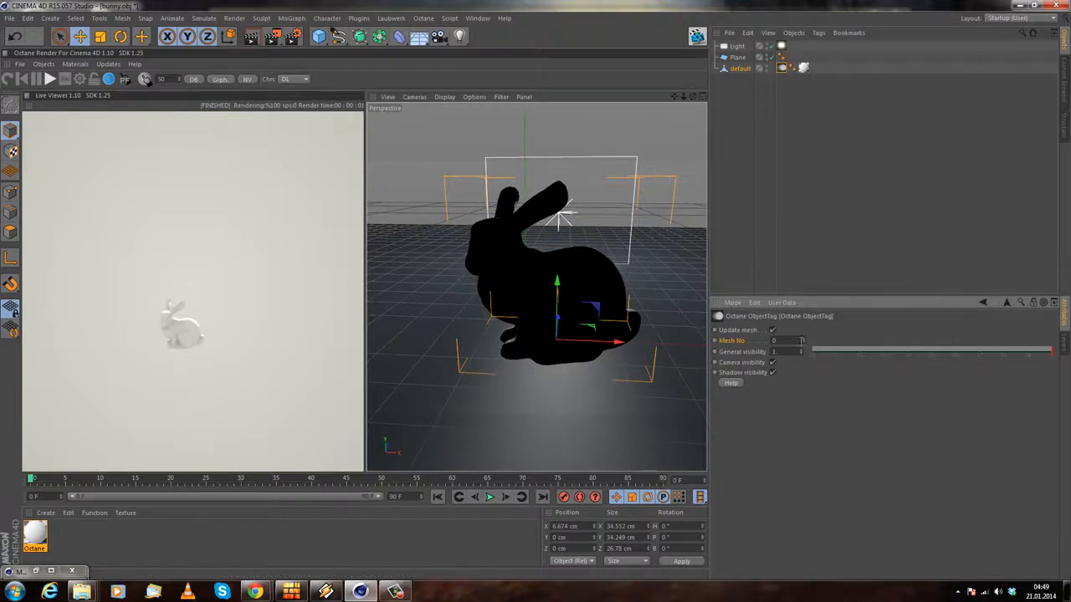
left_click(801, 339)
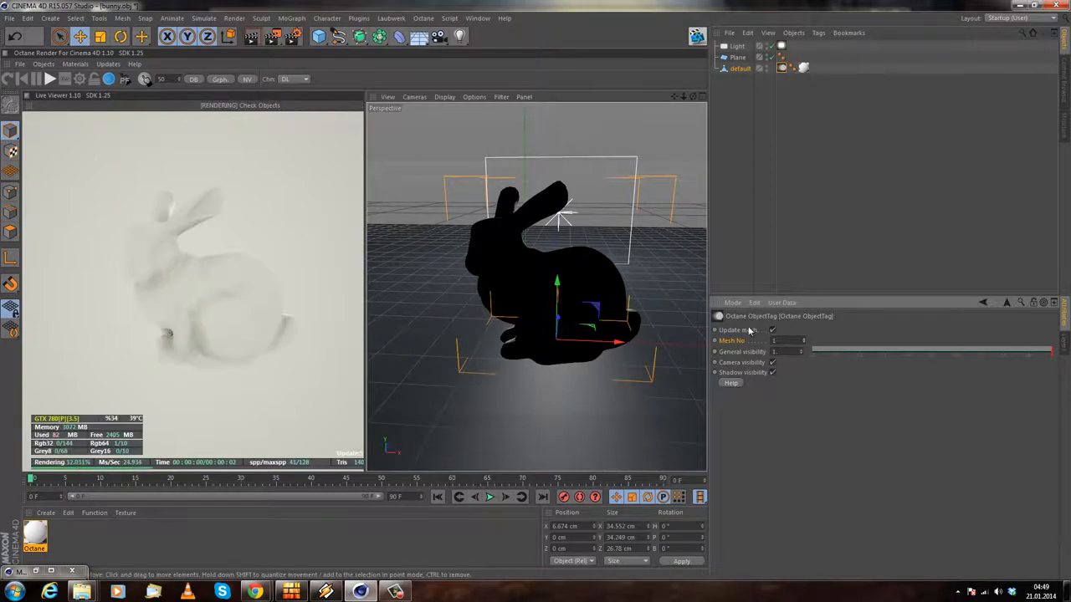
Step: Move the bunny along the X axis to about 11 cm, in front of the area light
left_click_drag(606, 339, 500, 243)
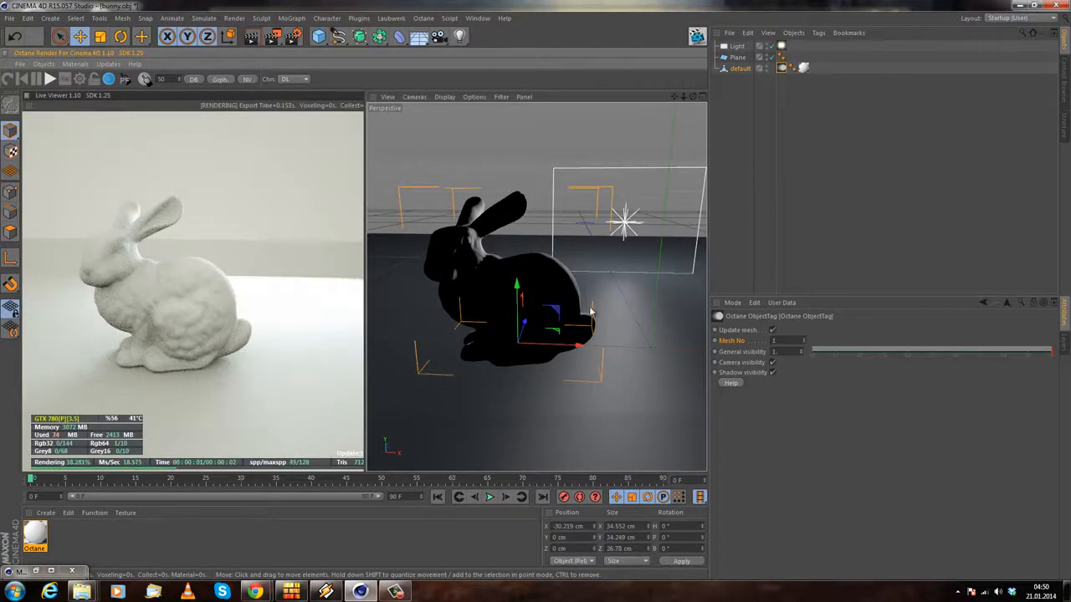
left_click_drag(580, 345, 715, 351)
left_click_drag(536, 290, 451, 341, "alt")
middle_click_drag(604, 283, 500, 310, "alt")
right_click_drag(500, 310, 538, 365, "alt")
left_click_drag(571, 358, 605, 368)
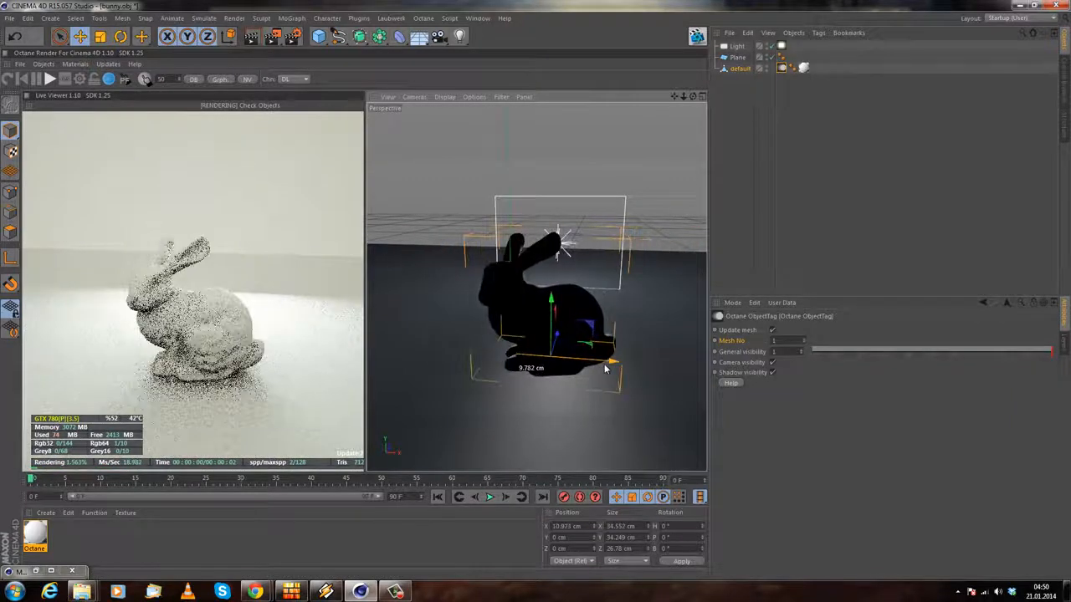
Step: Try an opacity of 1 in the area light's Octane LightTag, then reset it to 0
left_click_drag(519, 386, 574, 381, "alt")
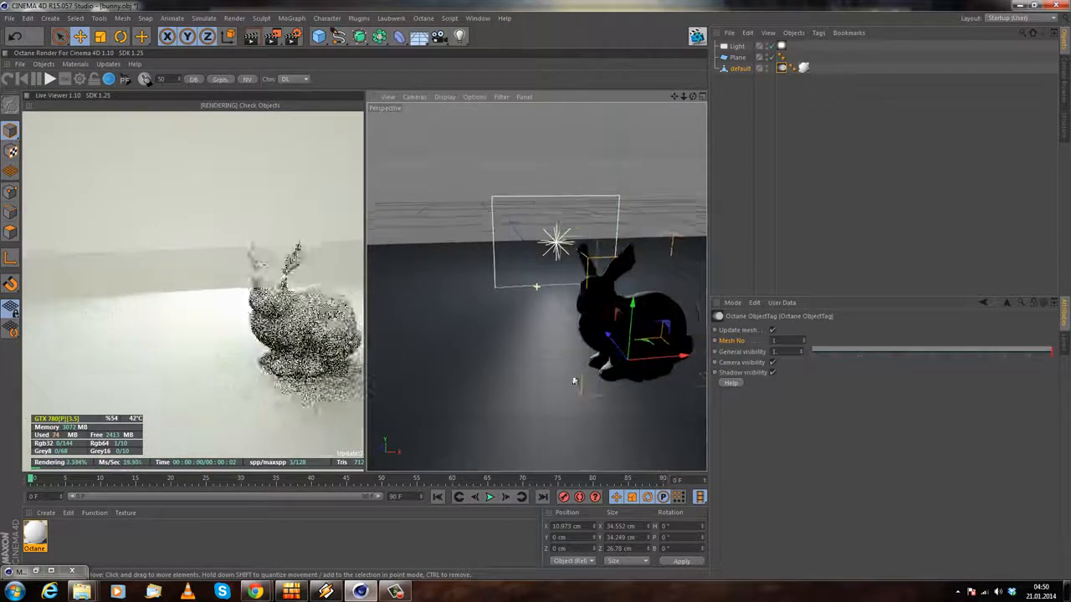
left_click(781, 46)
left_click_drag(509, 335, 504, 365, "alt")
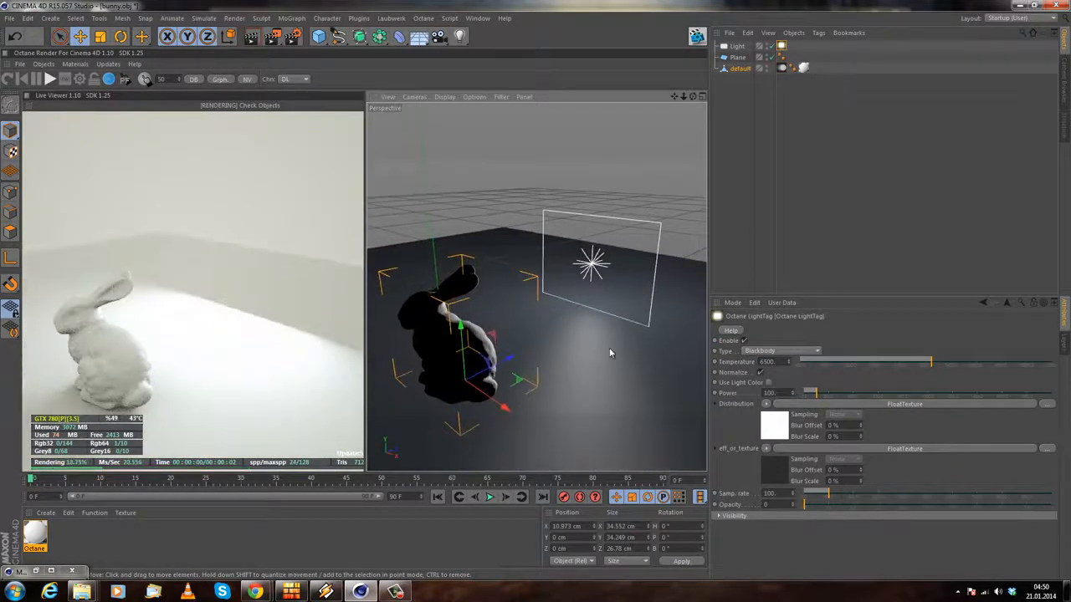
left_click_drag(535, 296, 529, 315, "alt")
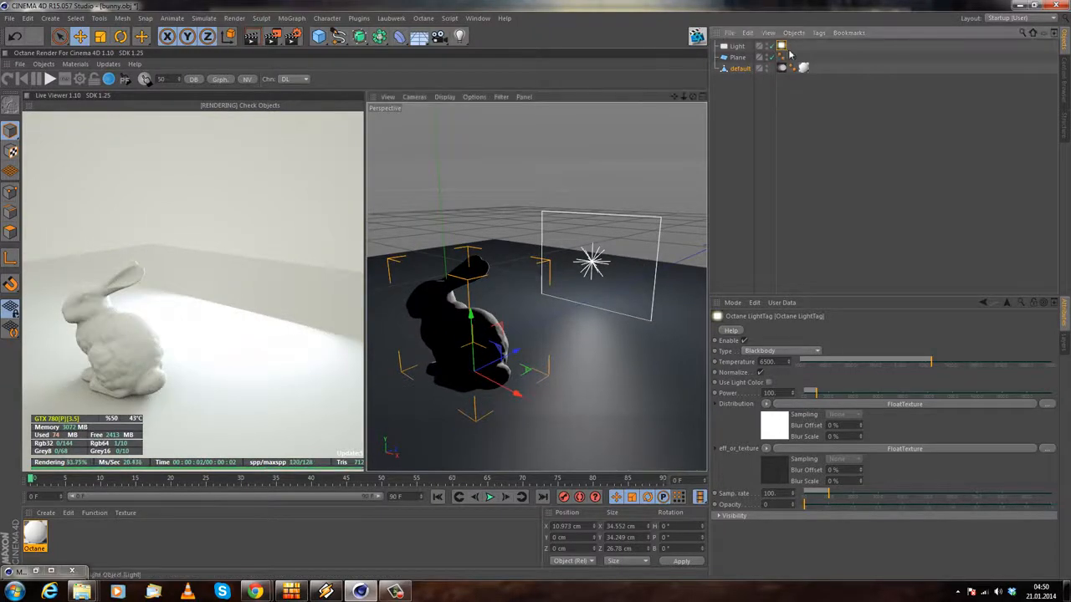
left_click_drag(812, 506, 1051, 504)
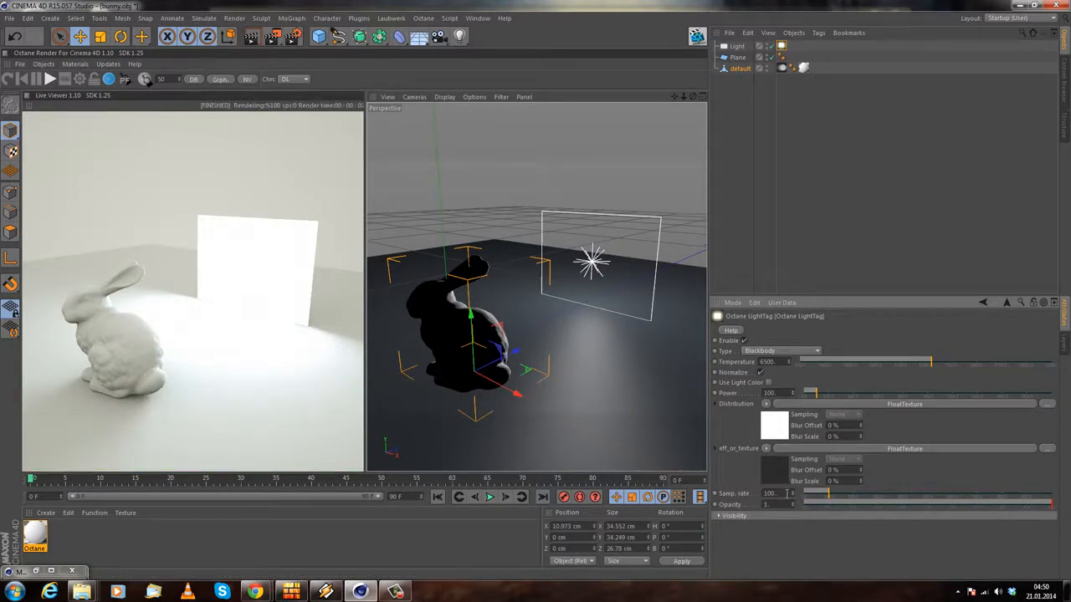
left_click_drag(819, 506, 802, 506)
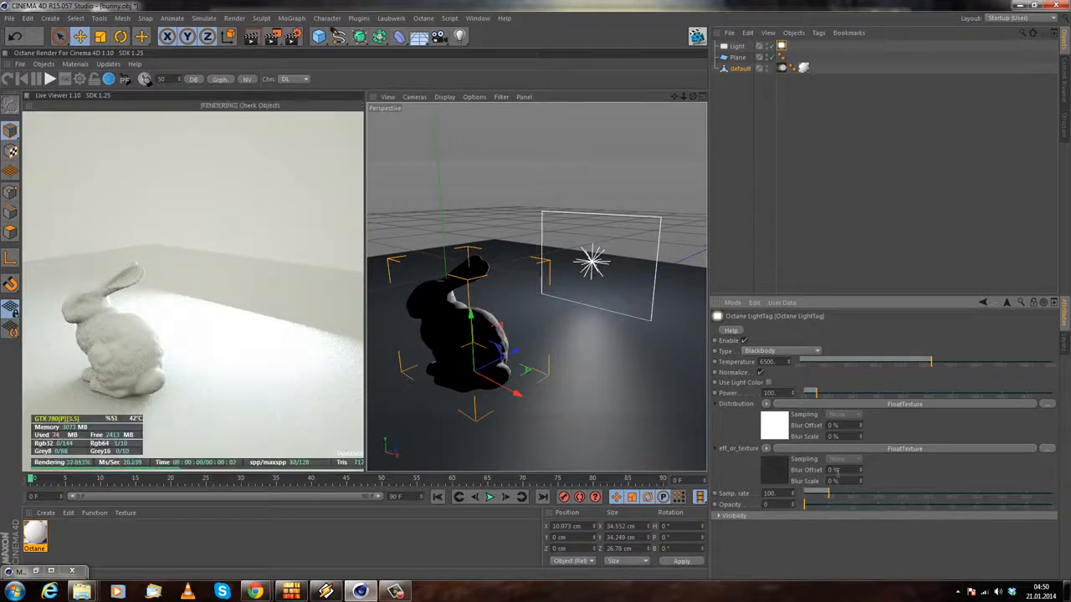
Step: Try temperatures of 500 and 3500 in the area light's Octane LightTag, then set the temperature to 5500
left_click_drag(194, 323, 111, 359)
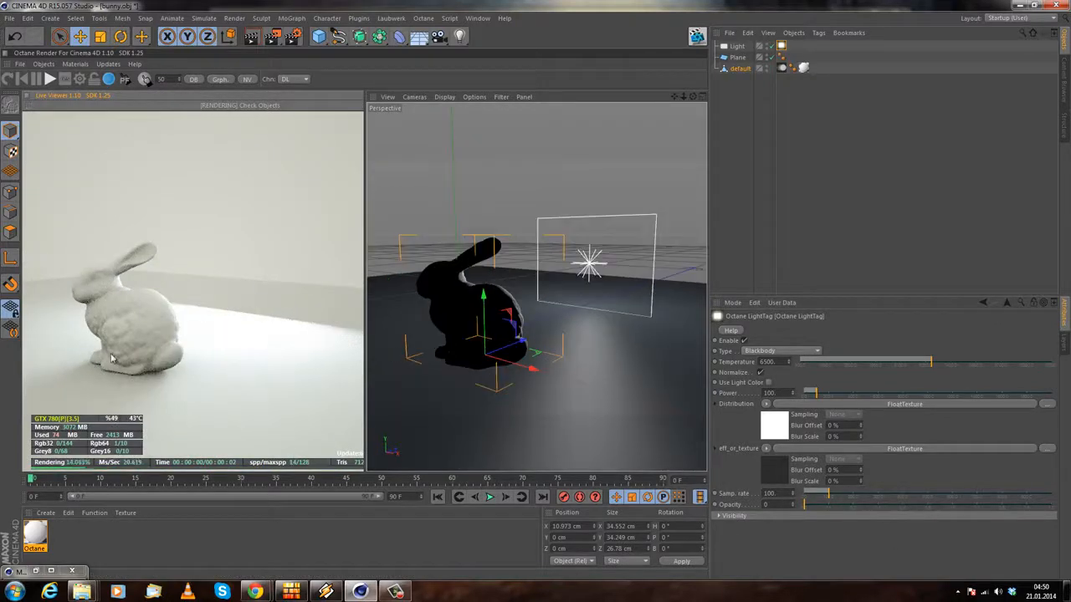
left_click_drag(185, 369, 225, 393)
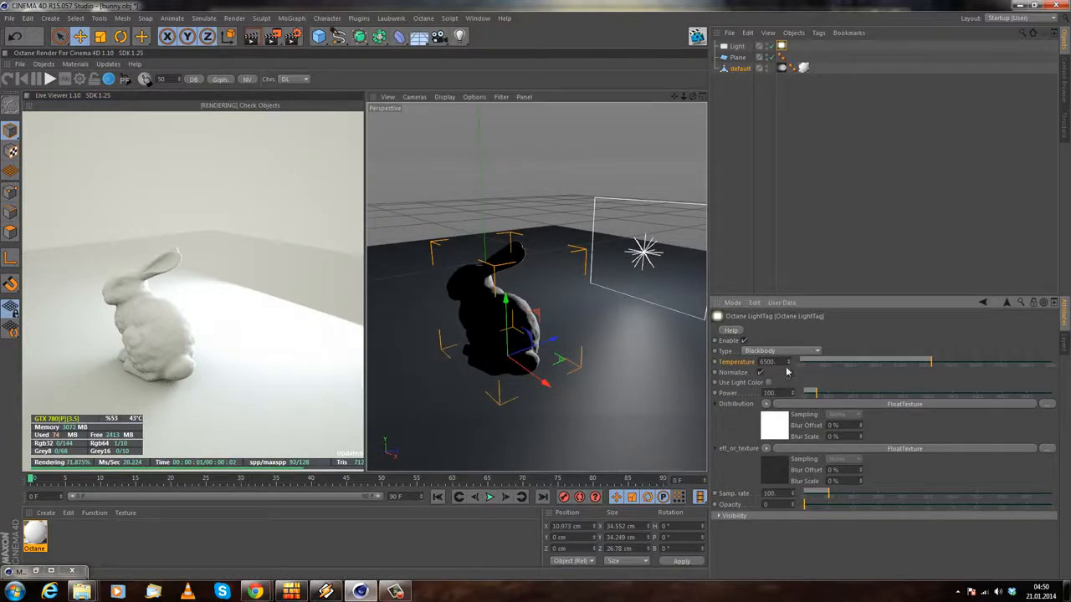
left_click_drag(926, 368, 639, 377)
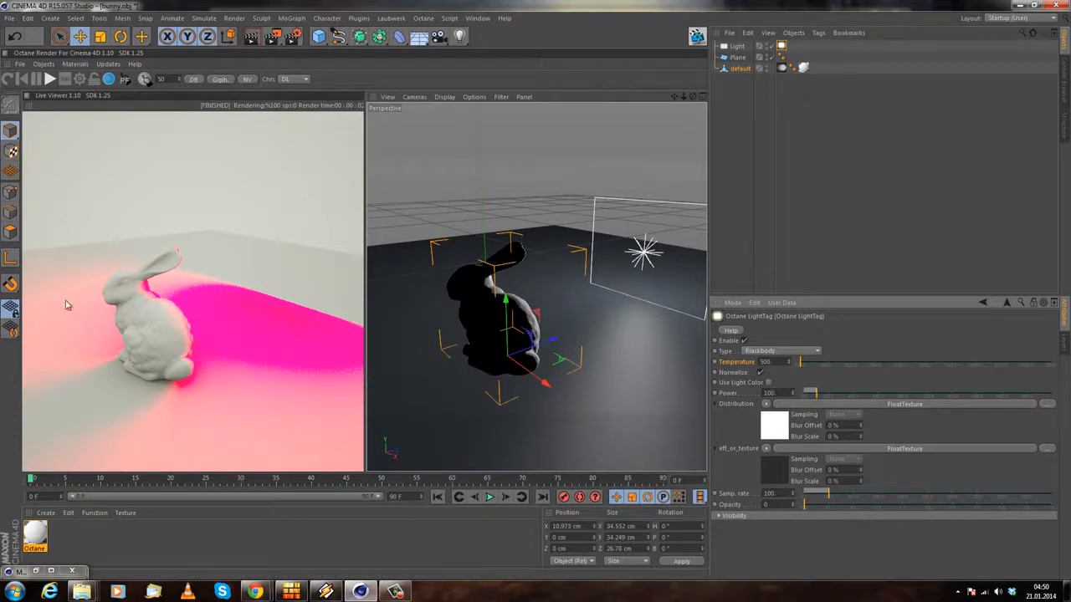
left_click(784, 361)
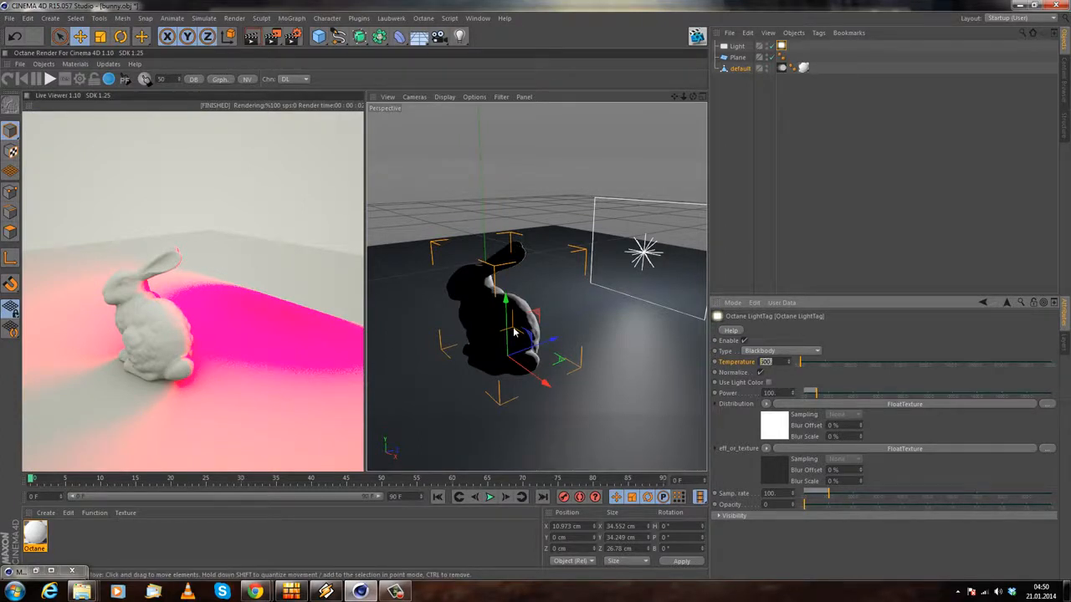
key("Return")
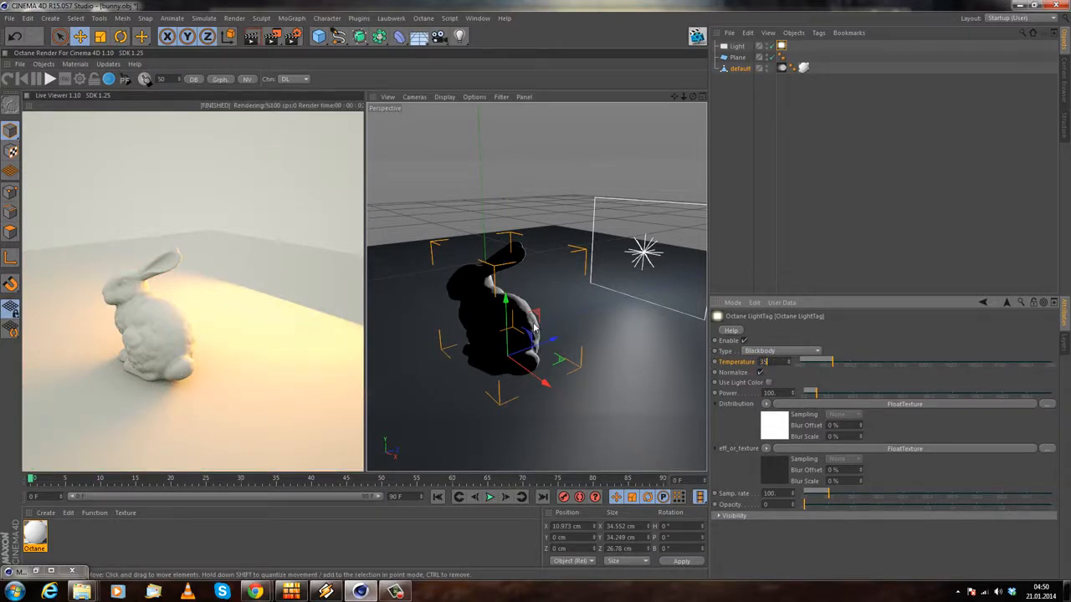
key("Return")
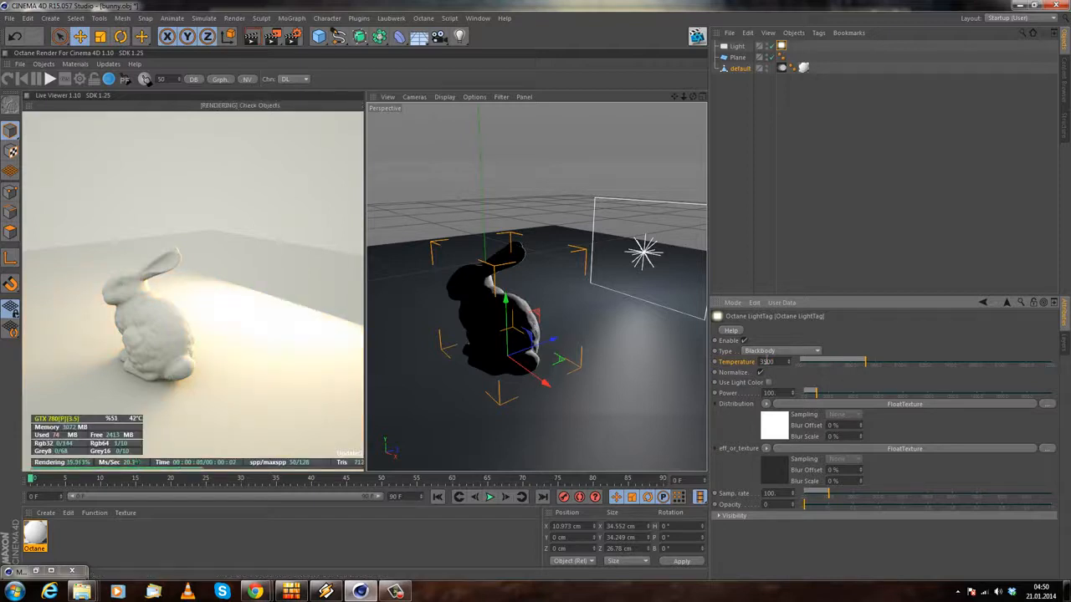
left_click_drag(783, 361, 461, 328)
type("5")
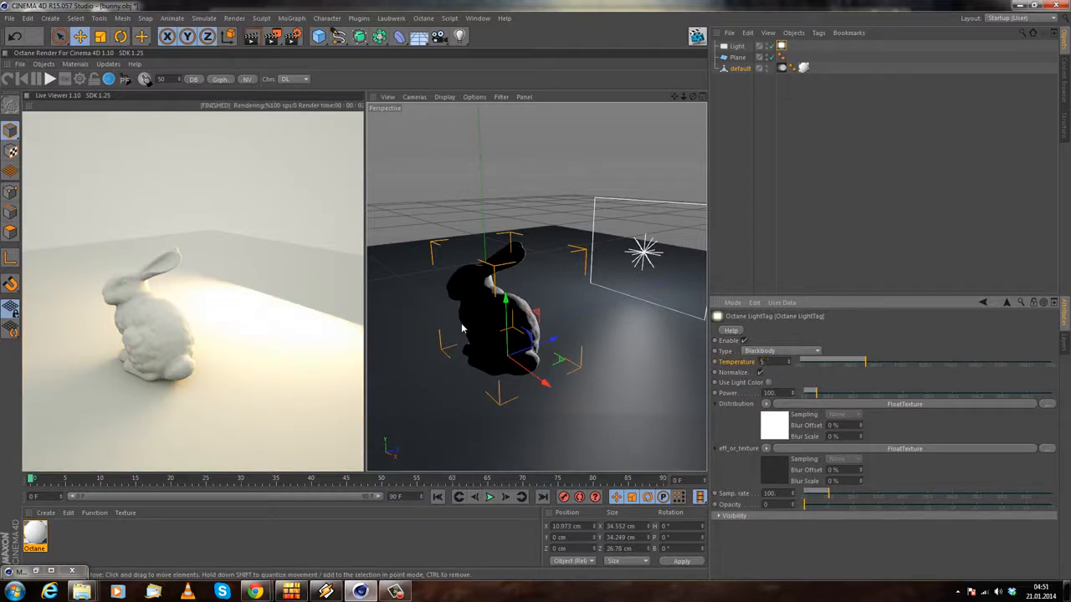
key("Return")
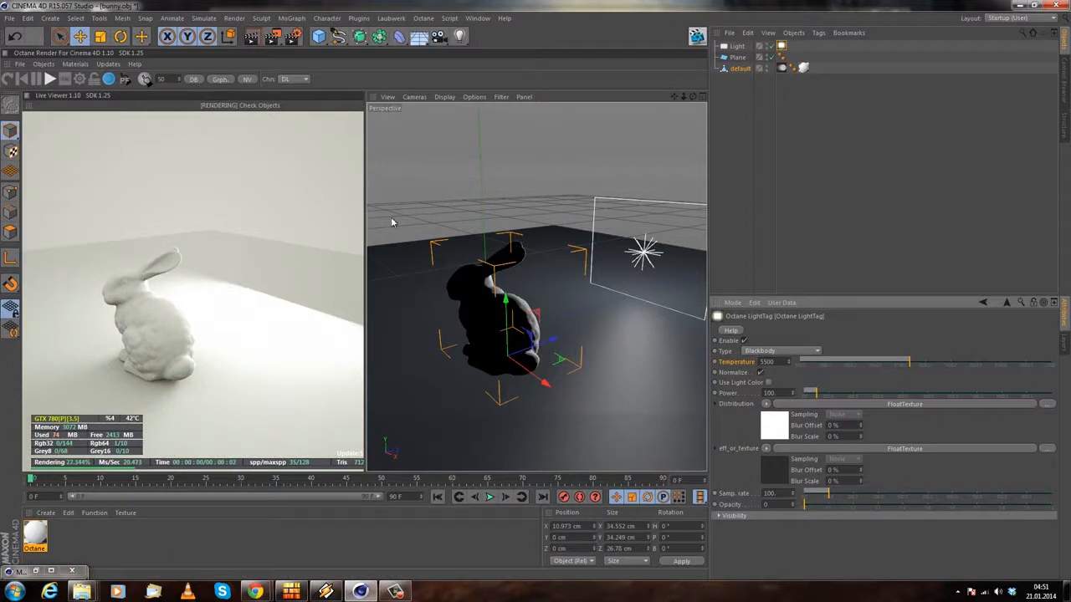
Step: Try higher light temperatures of 8000, nearly 12000 and about 9000, then return the temperature to 5500
left_click_drag(786, 361, 567, 329)
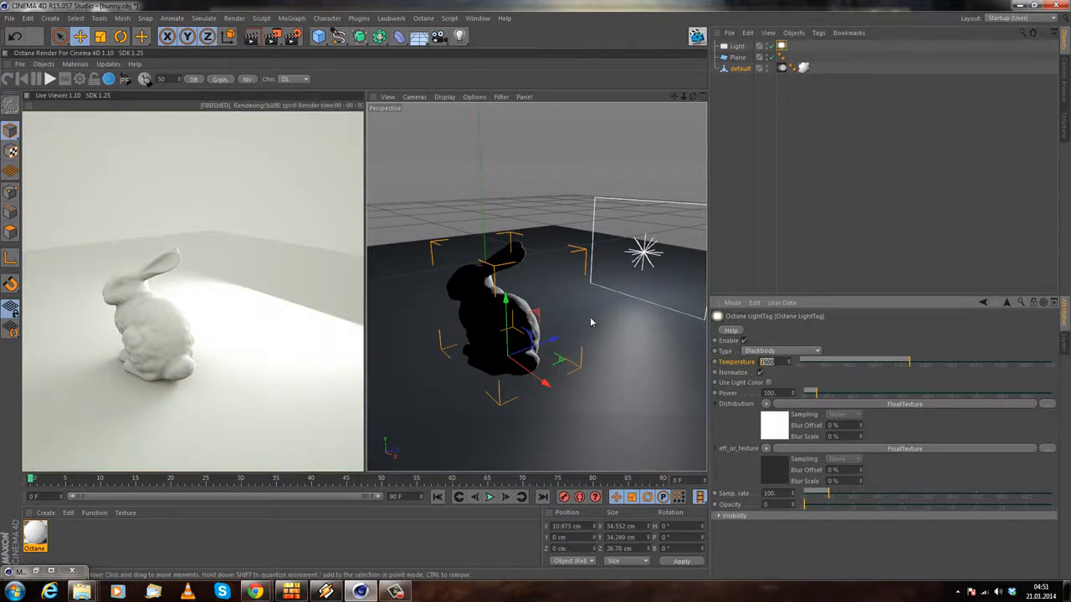
type("8000")
key("Return")
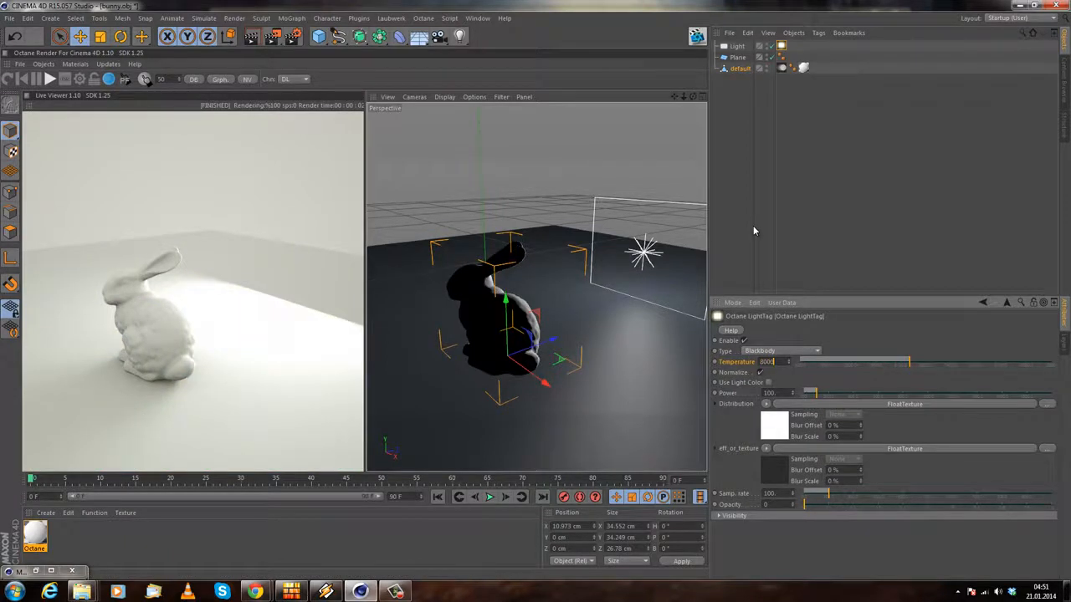
left_click_drag(961, 361, 1055, 365)
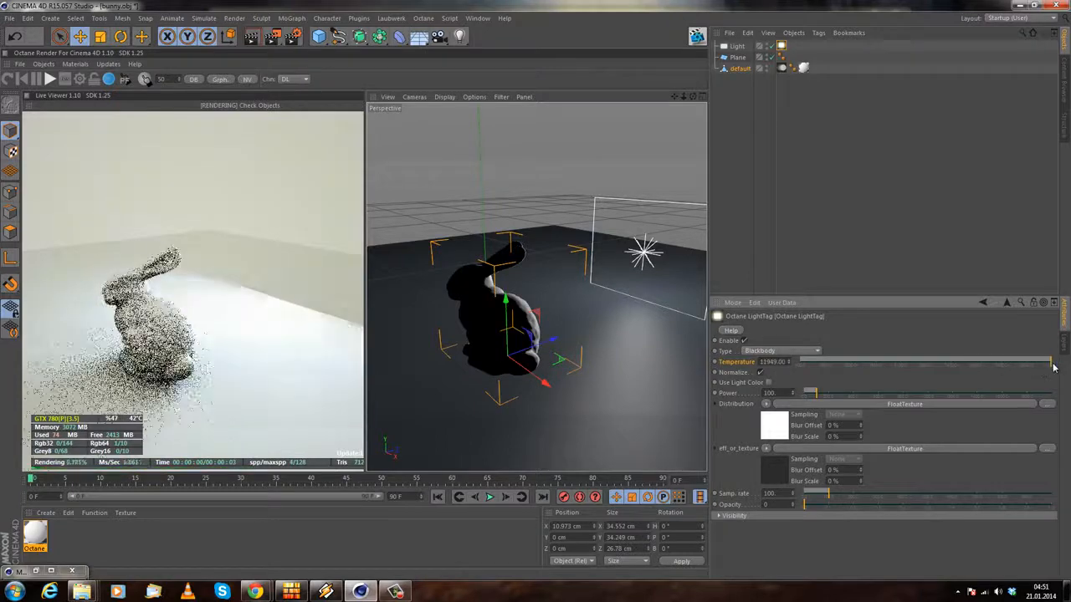
left_click_drag(1038, 362, 985, 362)
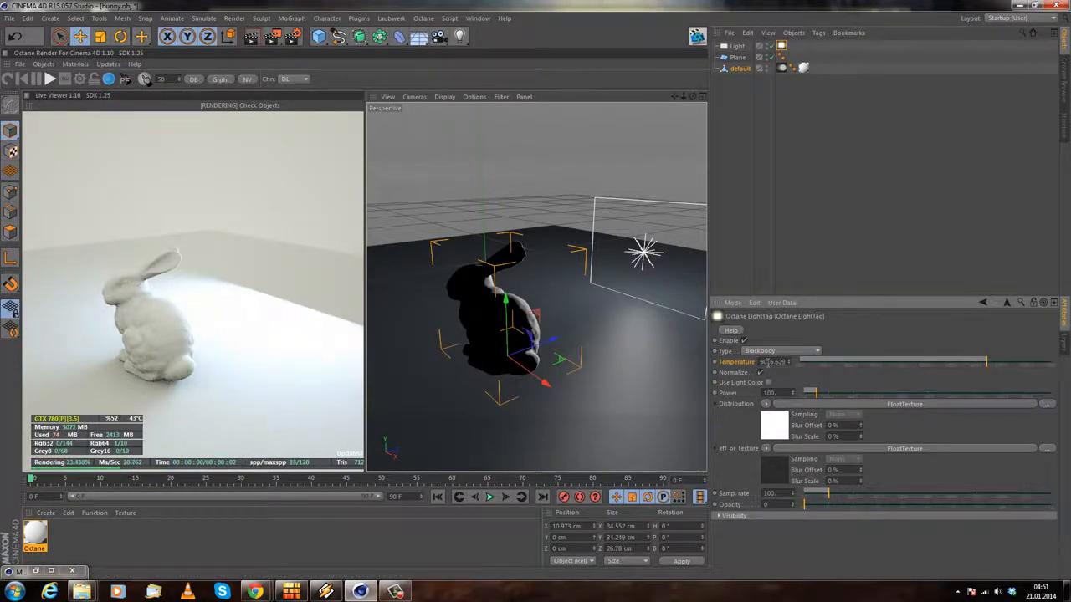
type("55")
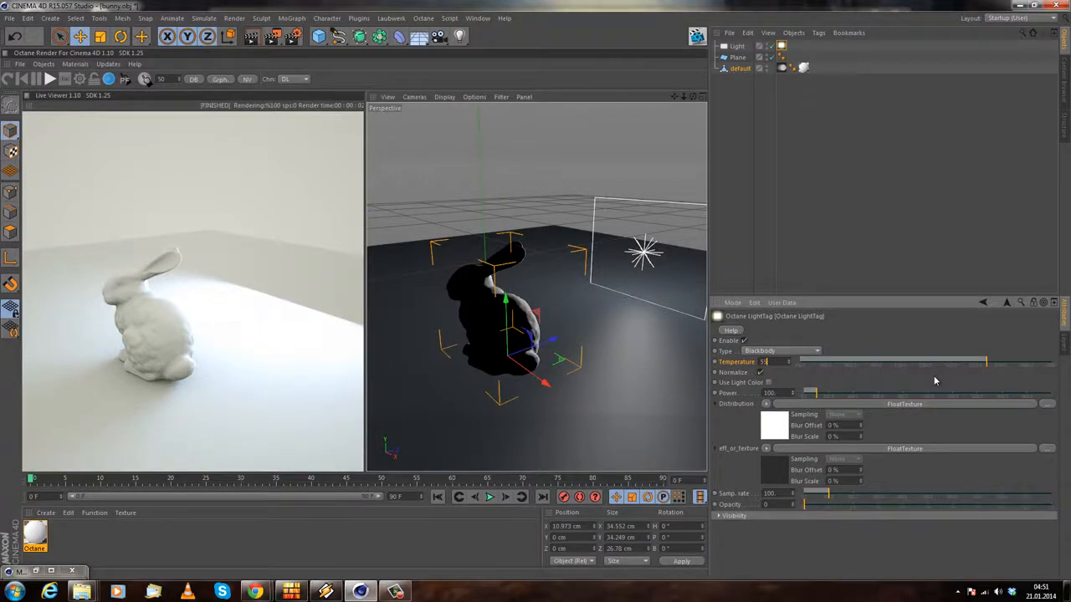
type("00")
key("Return")
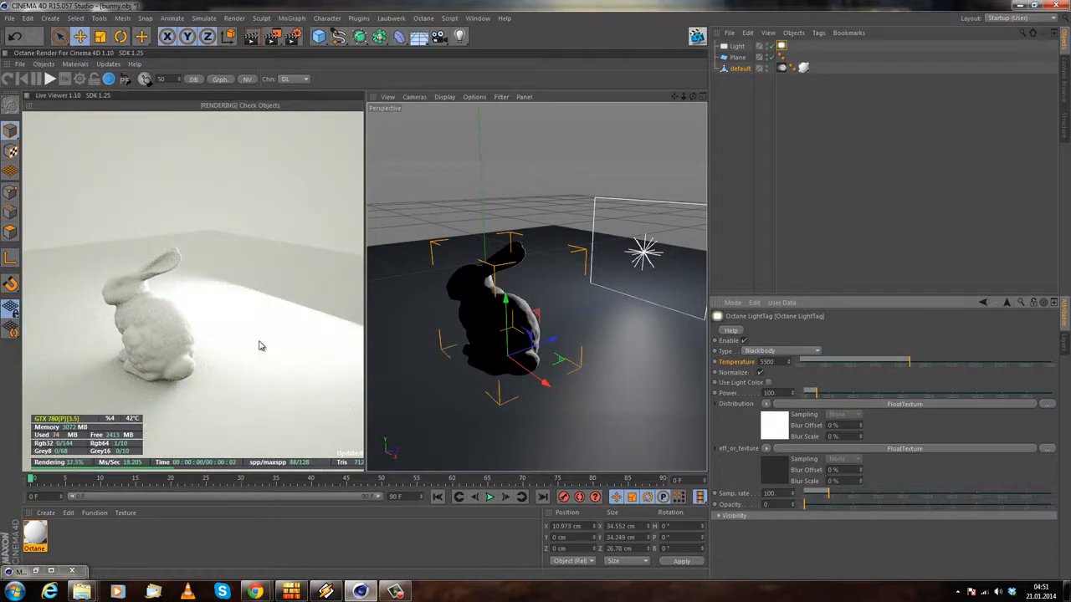
Step: Try powers of 0.0001 and 10 for the area light, then set its power to 50
left_click_drag(260, 344, 609, 356)
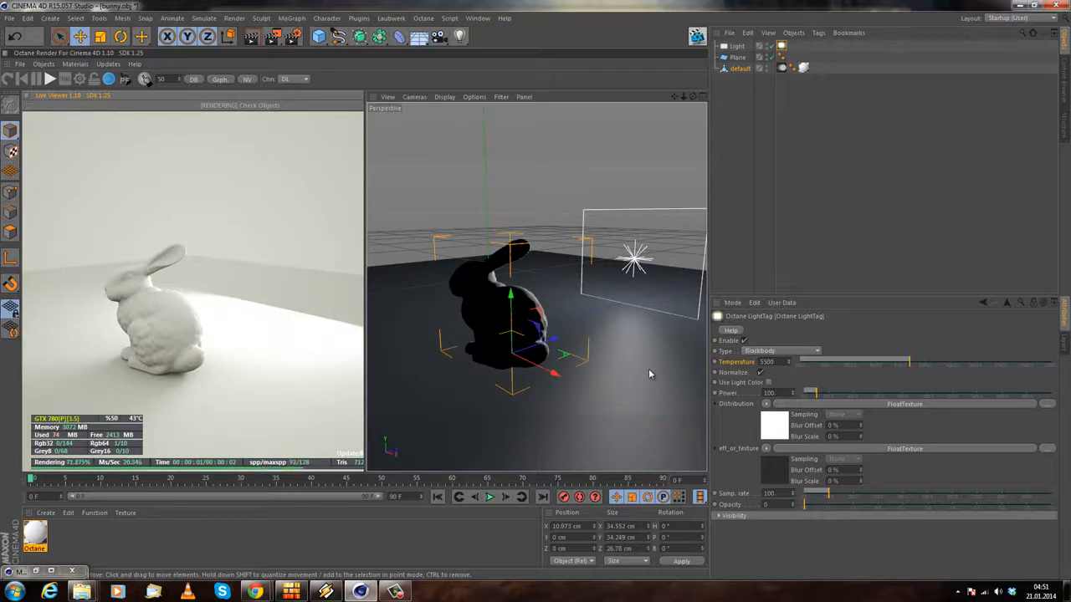
left_click_drag(816, 395, 790, 393)
left_click(790, 392)
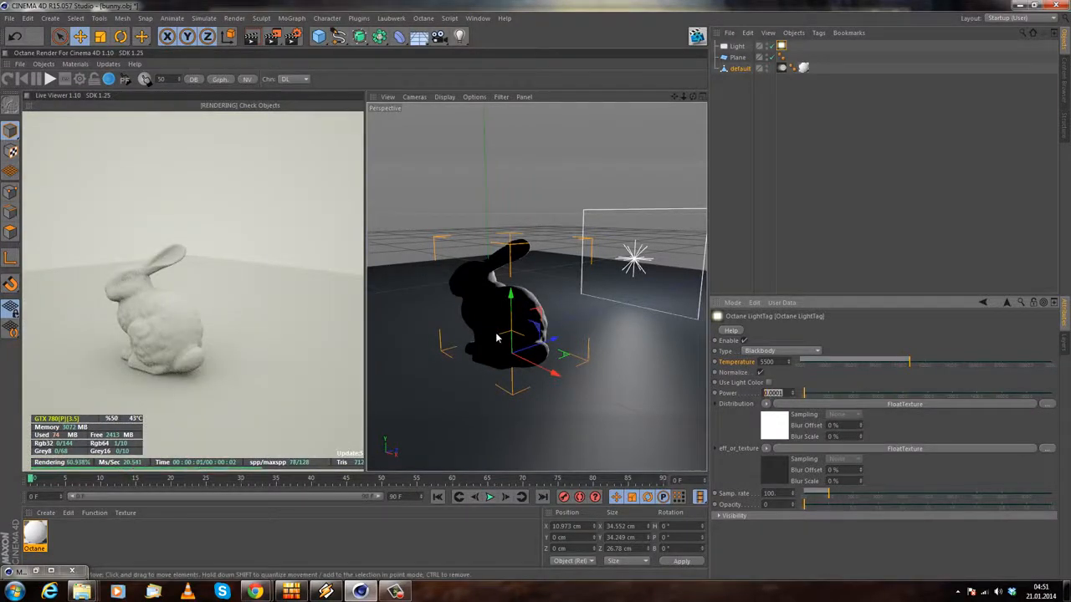
type("10")
key("Return")
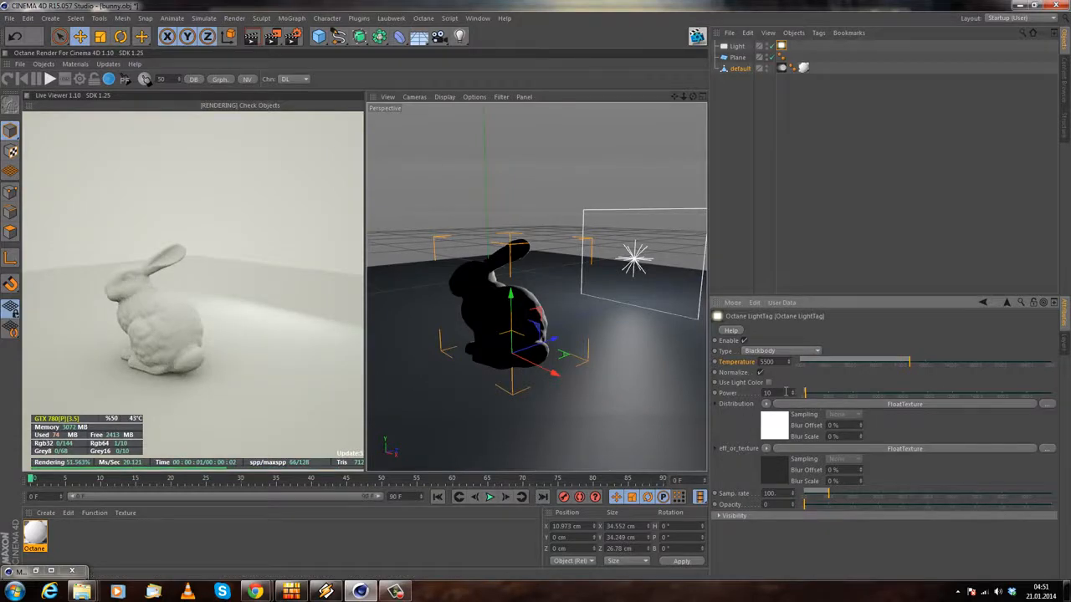
type("50")
key("Return")
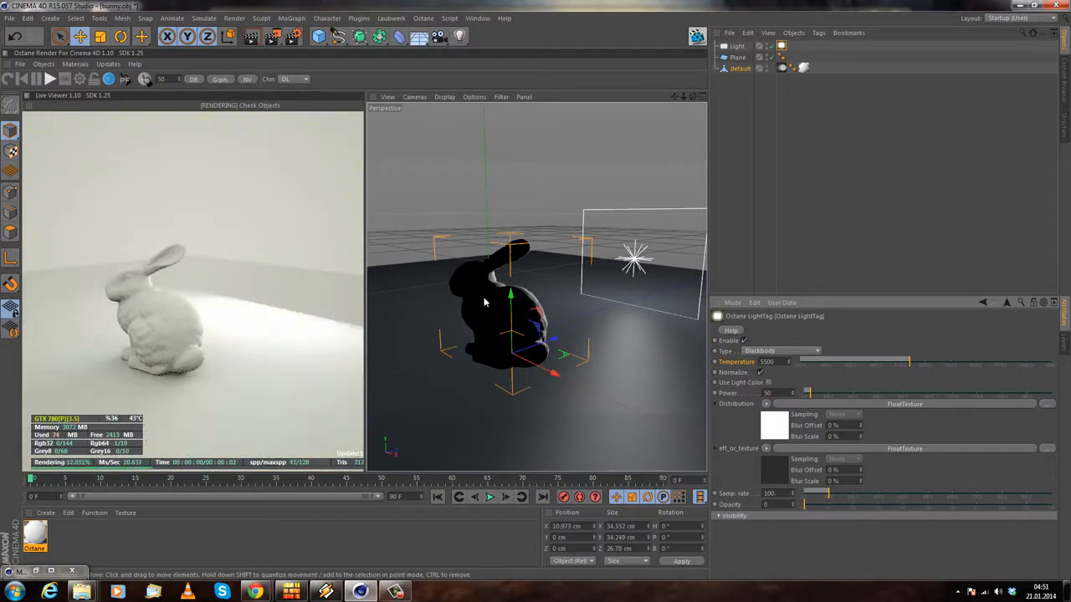
Step: Look through the C4doctane shaders offered for the area light's Distribution texture without choosing one
left_click_drag(605, 375, 554, 205, "alt")
left_click_drag(498, 251, 503, 285, "alt")
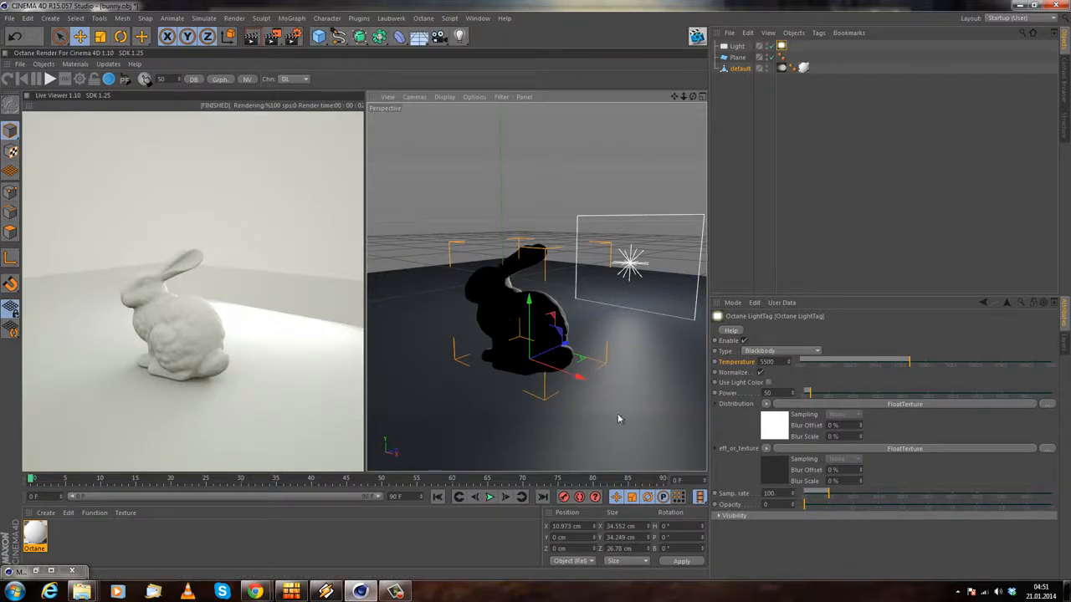
left_click(767, 406)
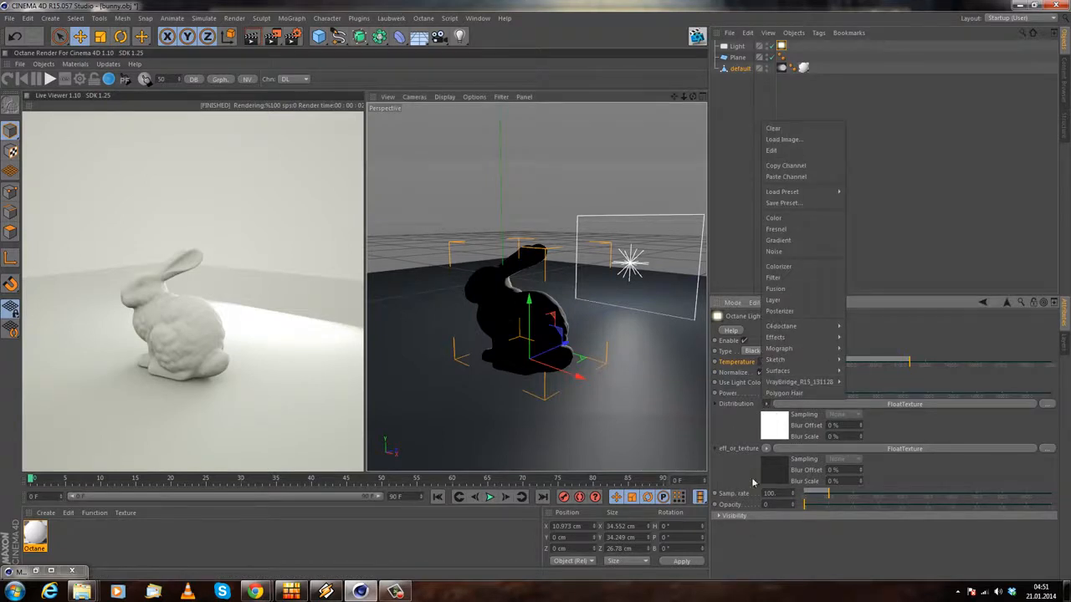
mouse_move(803, 327)
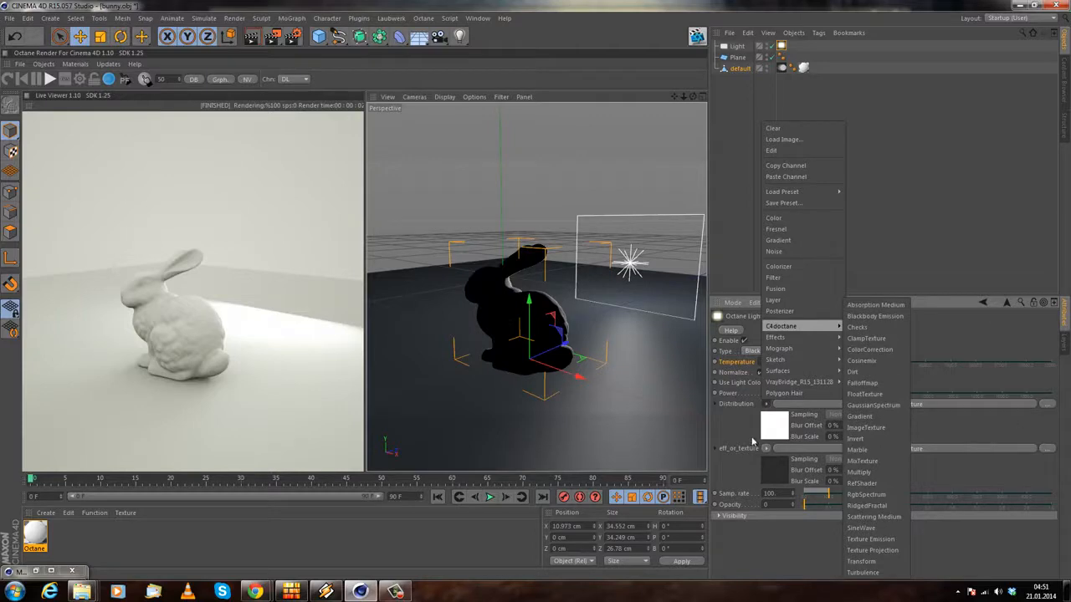
left_click(718, 441)
left_click_drag(393, 308, 425, 316, "alt")
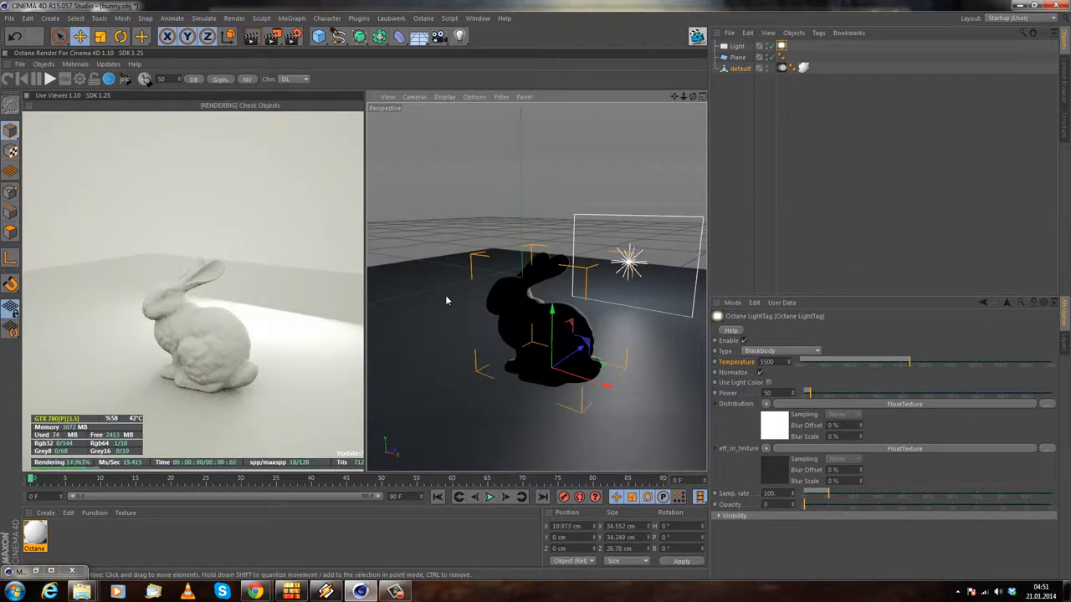
Step: Expand the LightTag's Visibility settings and test switching Camera visibility and Shadow visibility off and back on
left_click_drag(532, 321, 469, 368, "alt")
left_click(733, 515)
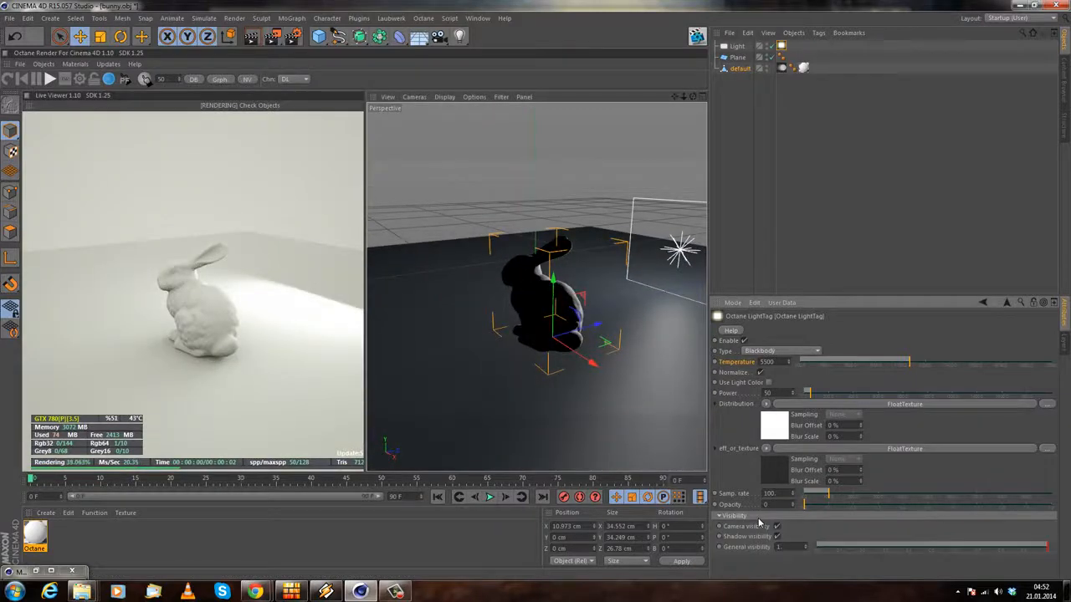
left_click(776, 526)
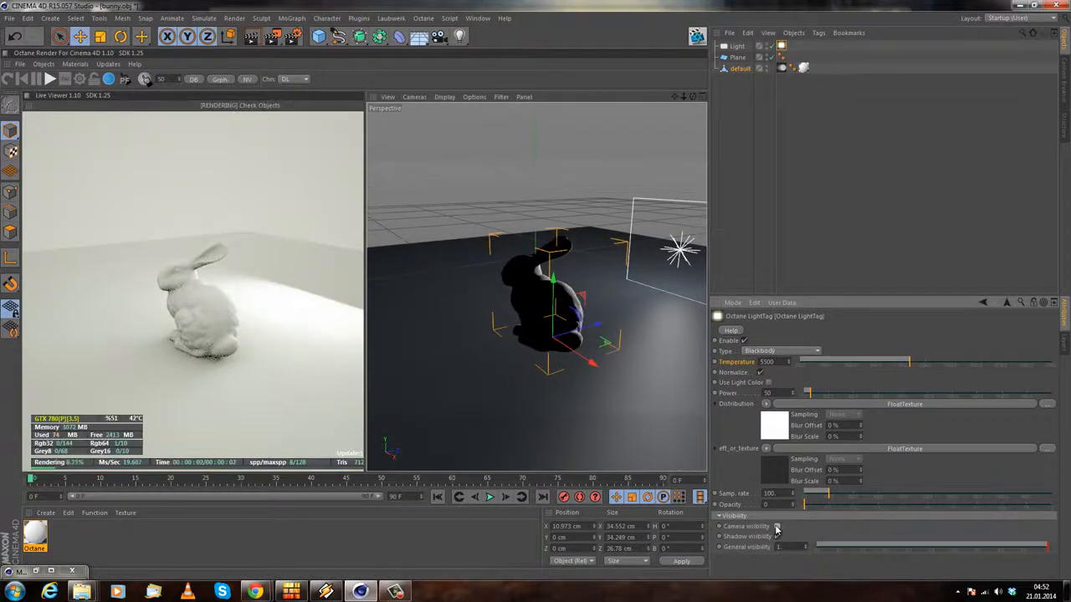
left_click_drag(490, 398, 505, 326, "alt")
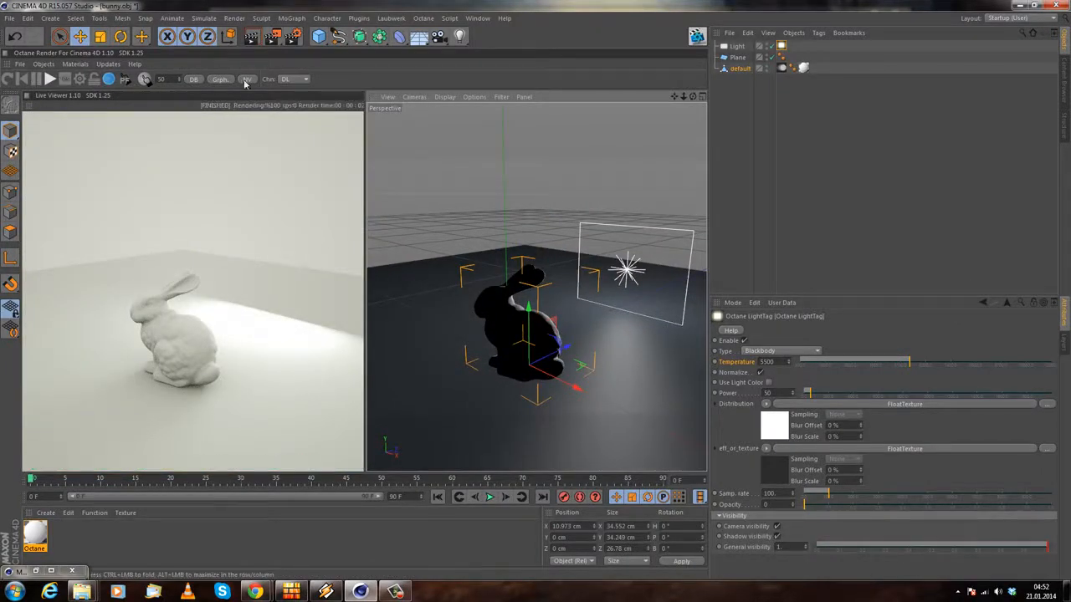
left_click(775, 527)
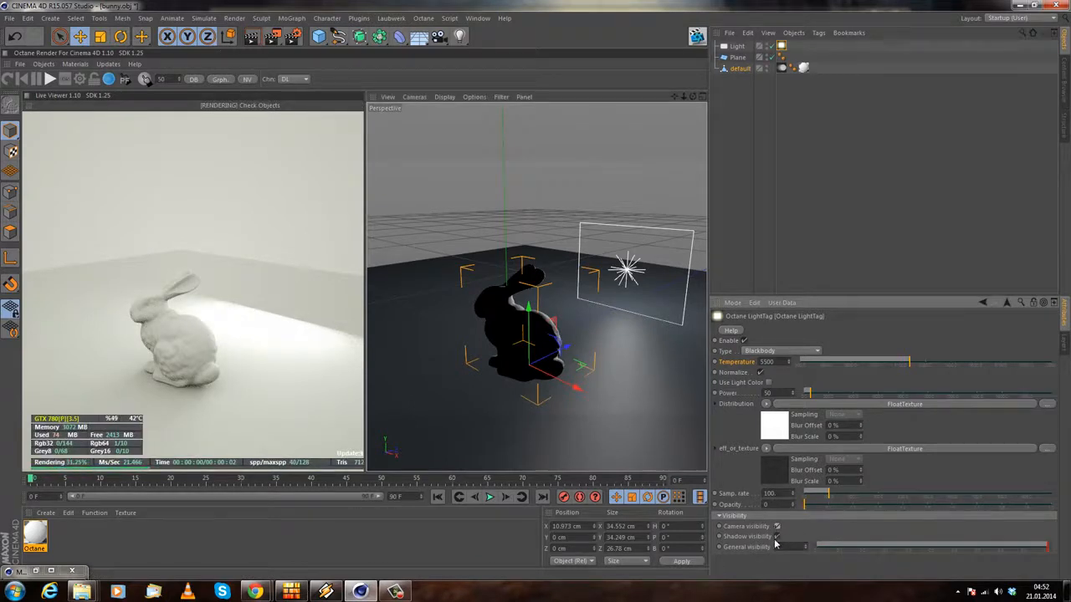
left_click(776, 537)
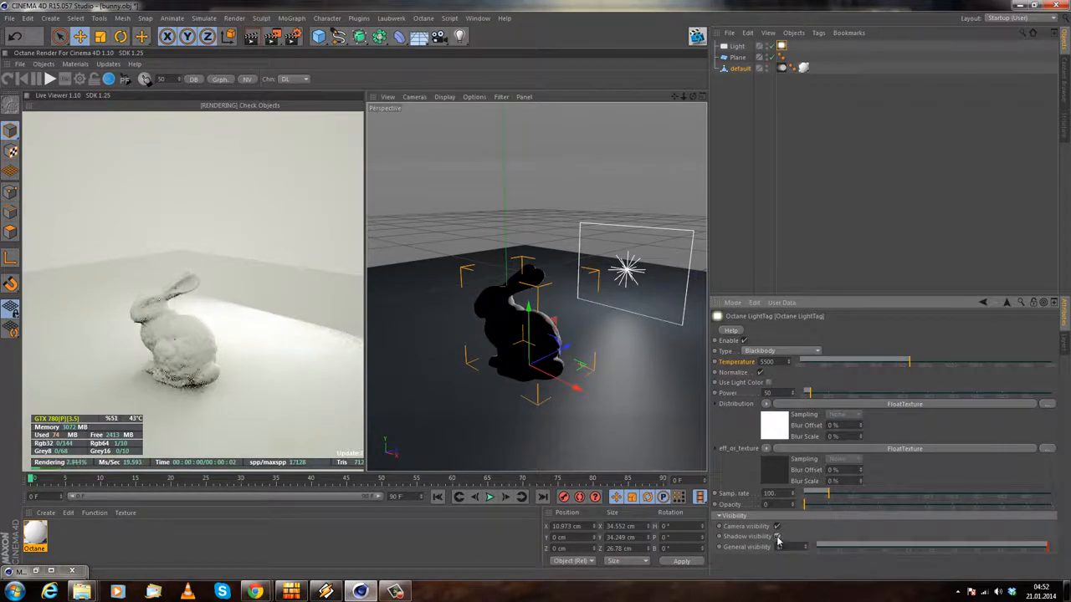
Step: Add a Compositing tag to the bunny to view its shadow options, then delete the tag
right_click(743, 71)
mouse_move(803, 76)
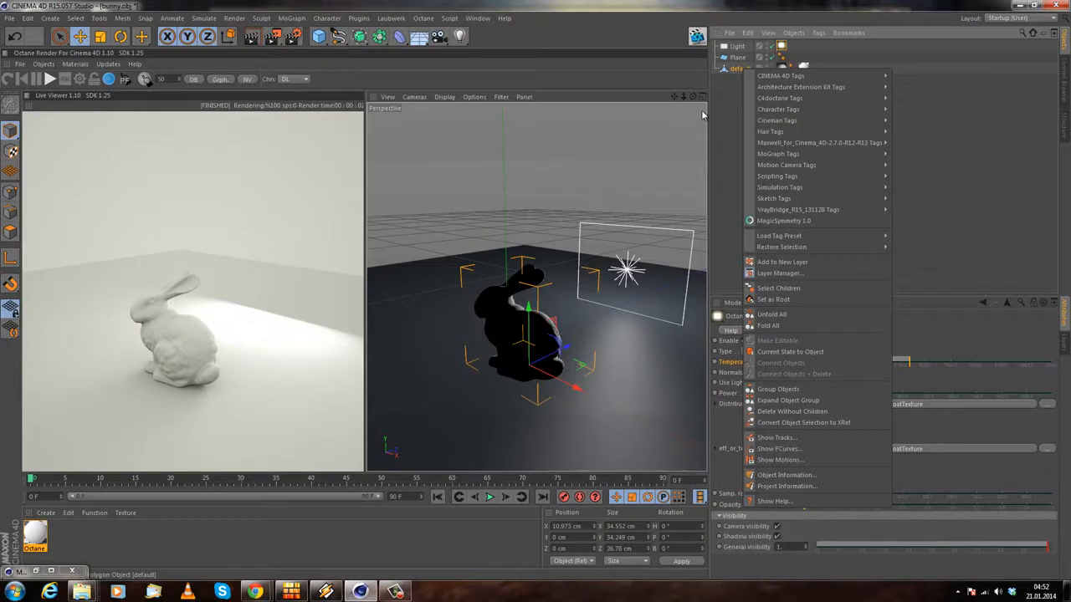
mouse_move(849, 76)
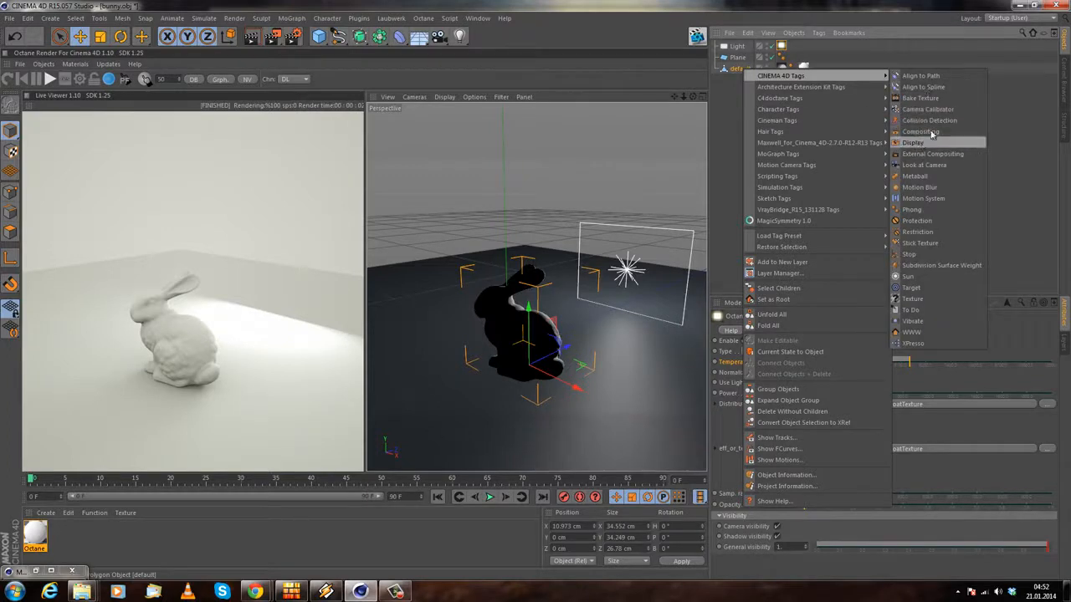
left_click(920, 132)
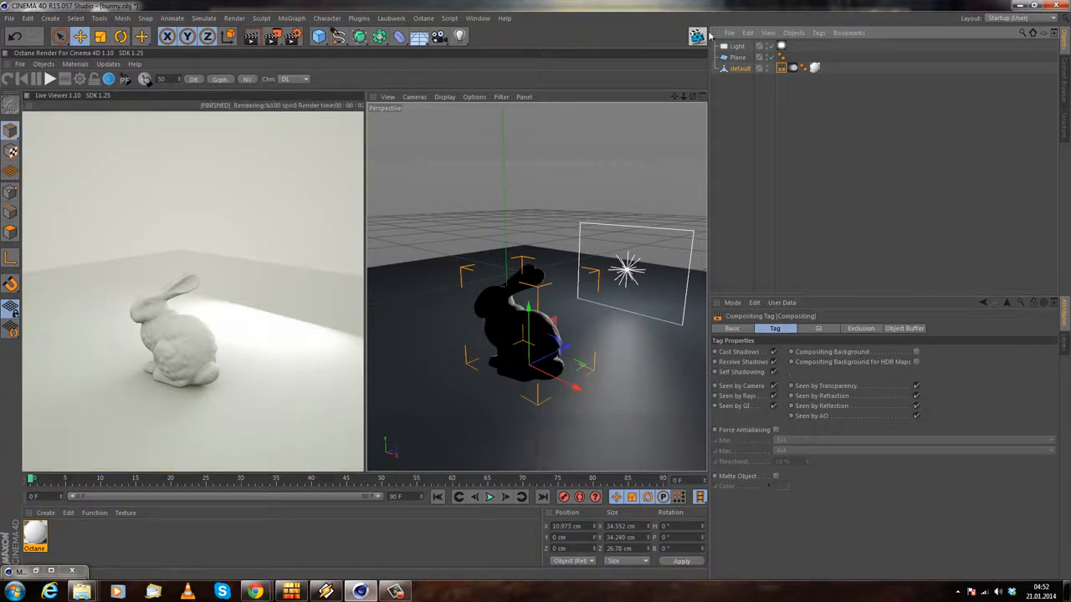
key("Delete")
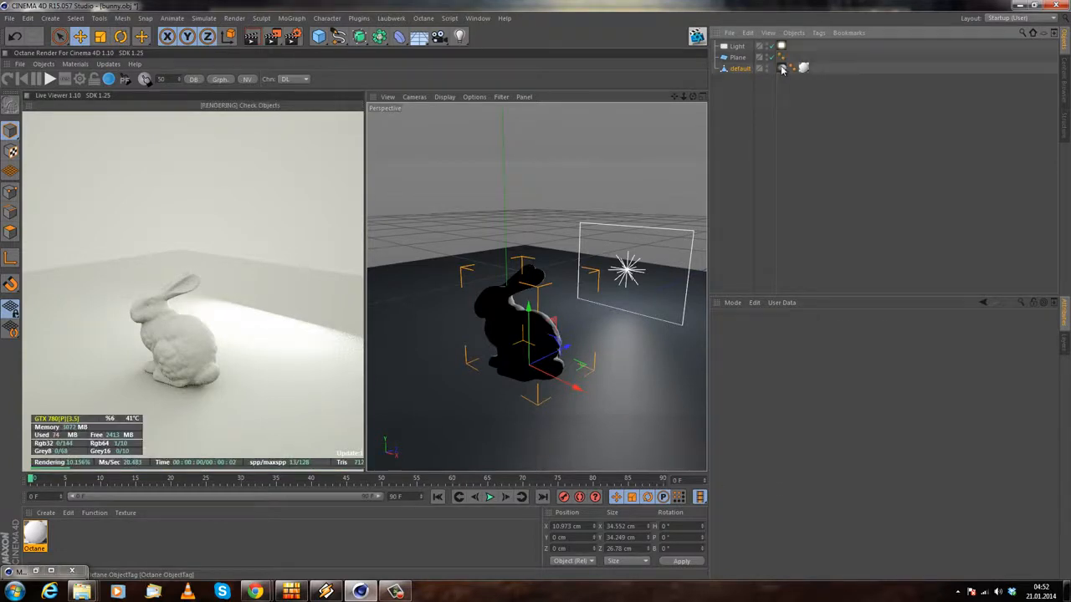
Step: Return to the area light's Octane LightTag and test its Shadow visibility option again, leaving it enabled
left_click(781, 46)
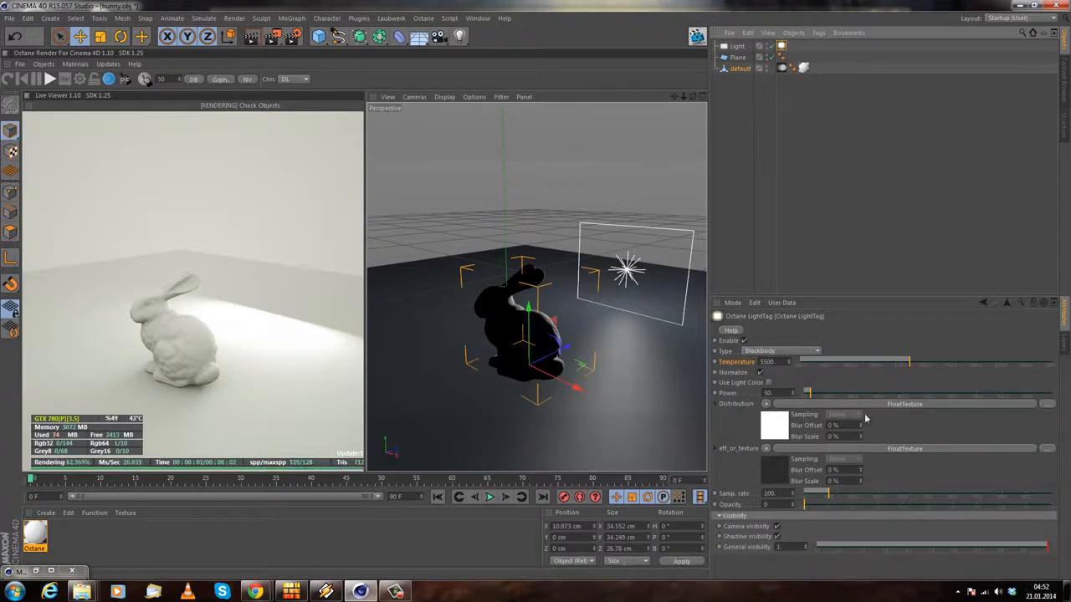
left_click(776, 536)
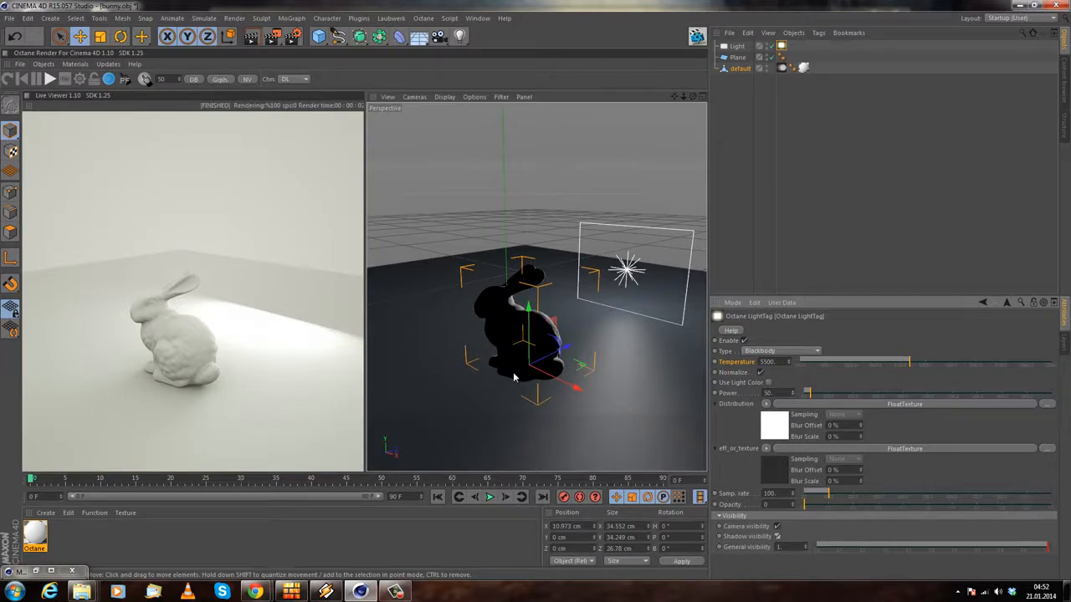
left_click_drag(490, 357, 495, 340, "alt")
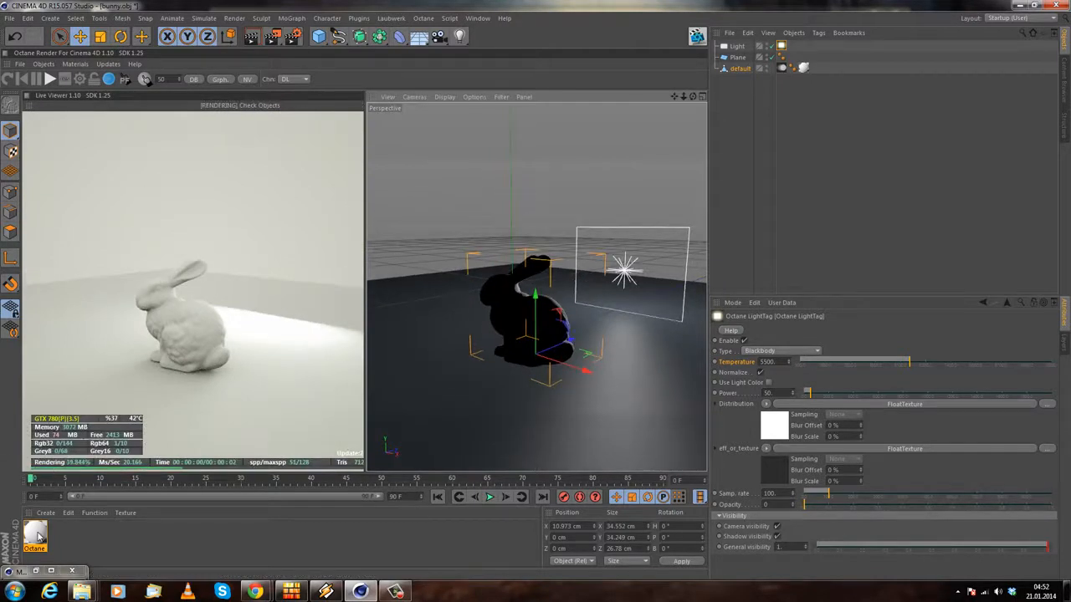
Step: Create a new Octane material with a black diffuse color and set its Material Type to Glossy
left_click(45, 512)
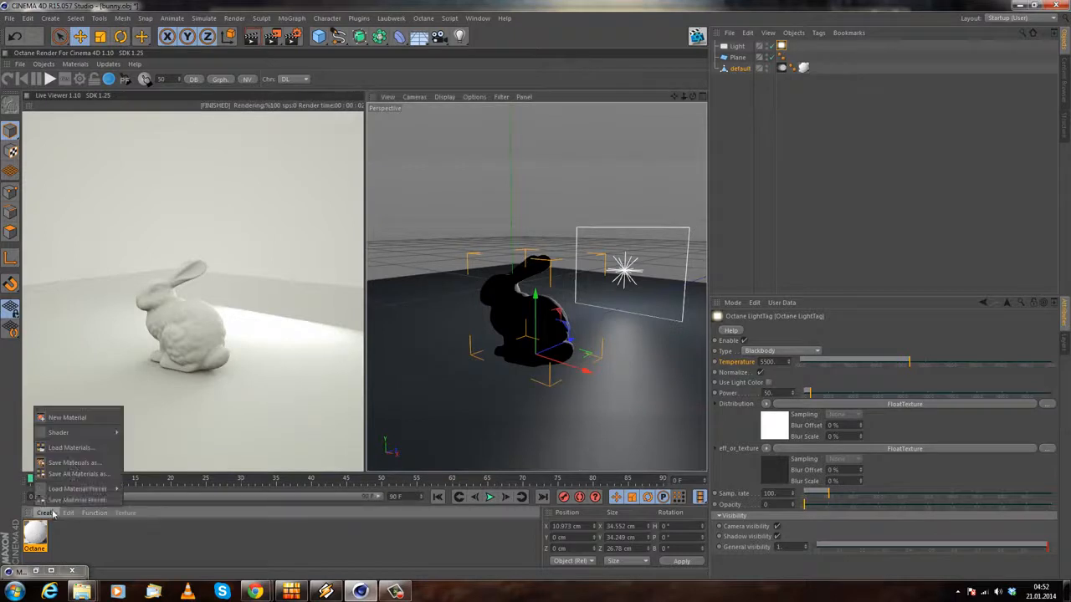
mouse_move(83, 432)
mouse_move(183, 395)
left_click(239, 394)
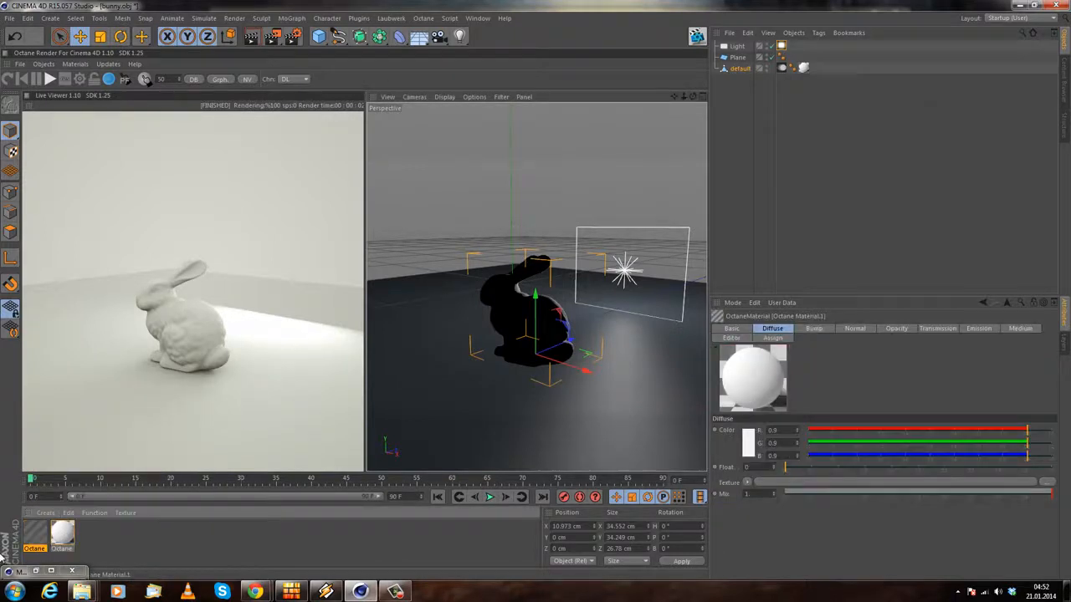
double_click(33, 533)
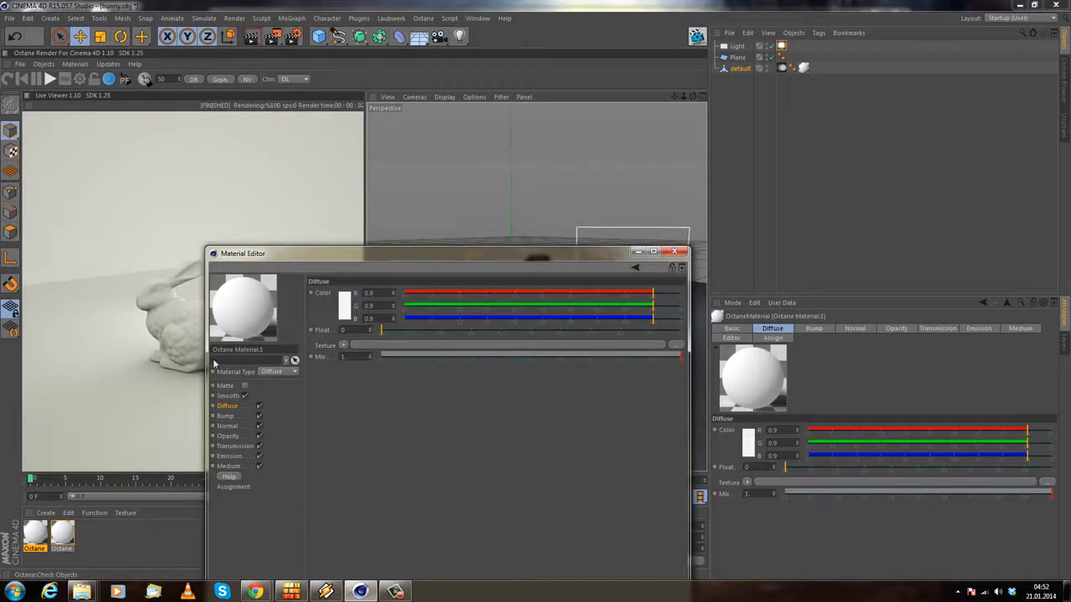
left_click(345, 311)
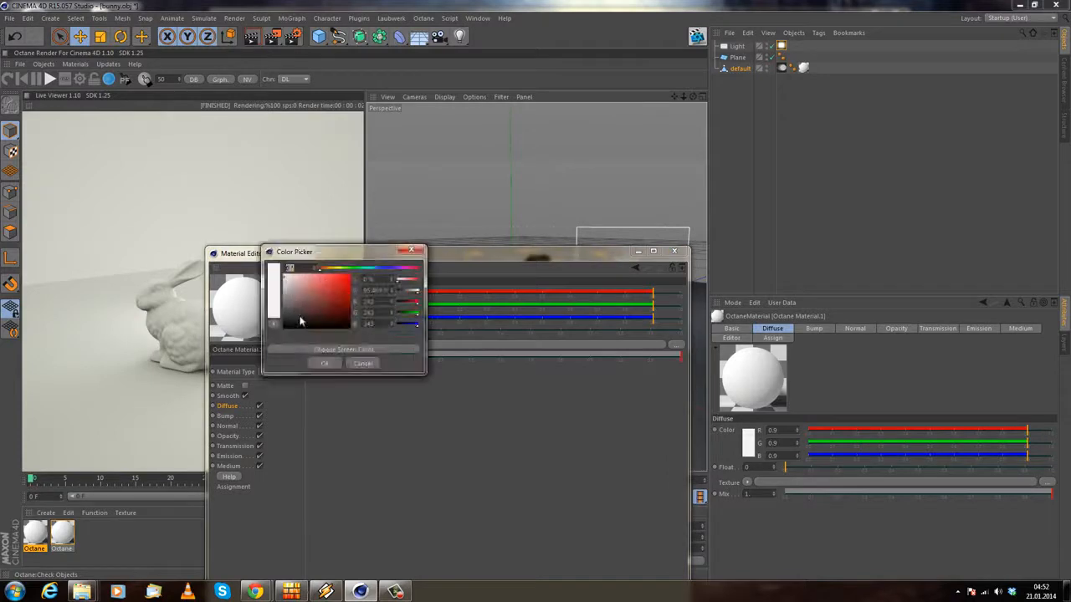
left_click(324, 363)
left_click(275, 373)
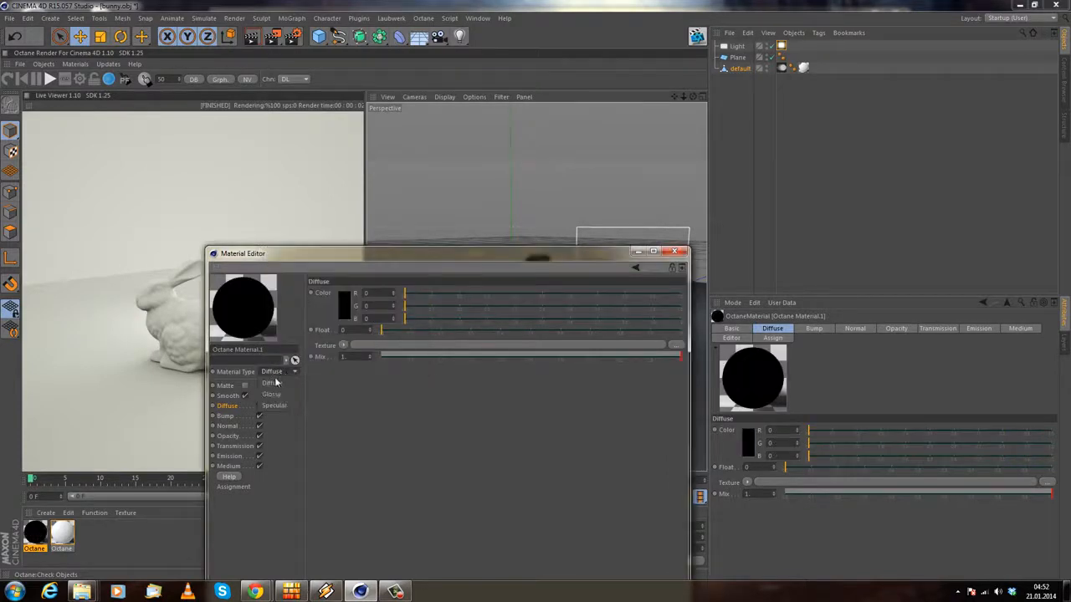
left_click(271, 394)
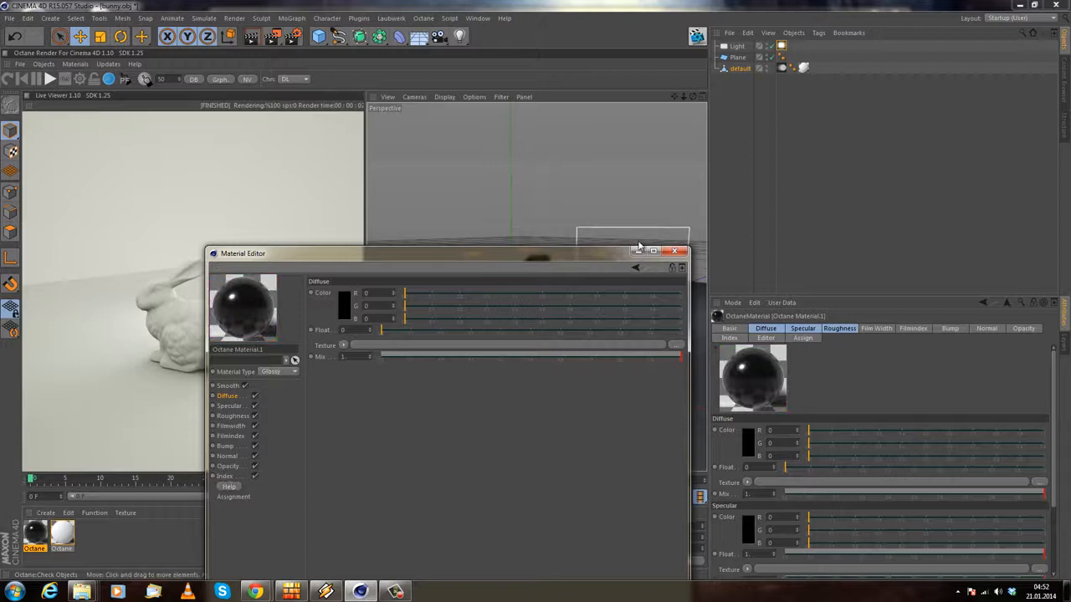
left_click(674, 251)
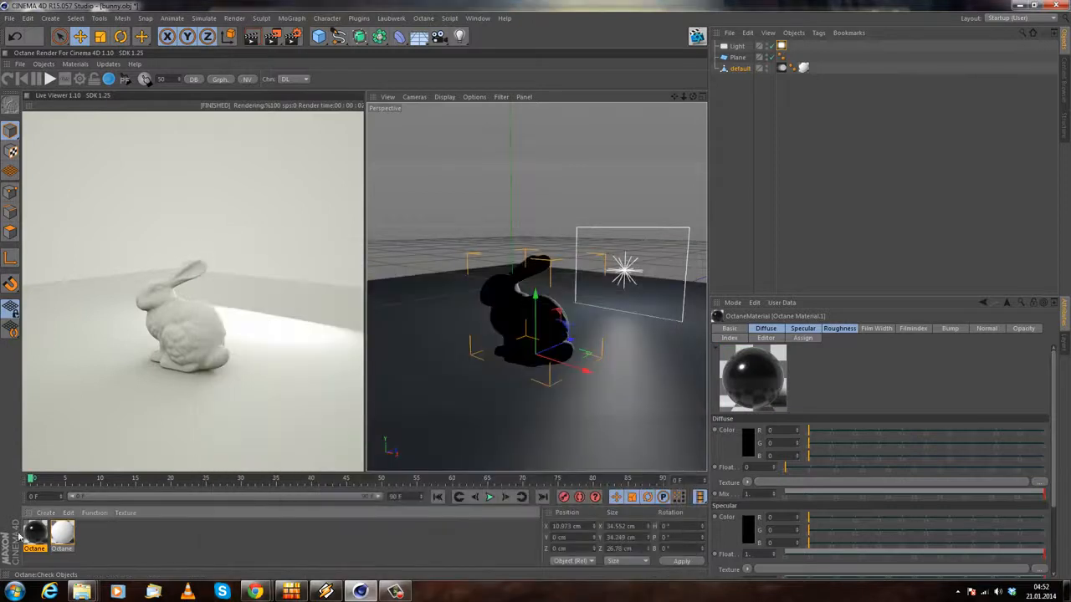
Step: Apply the black glossy material to the Plane and add an Octane ObjectTag with Mesh No 2
left_click_drag(758, 67, 738, 57)
right_click(737, 63)
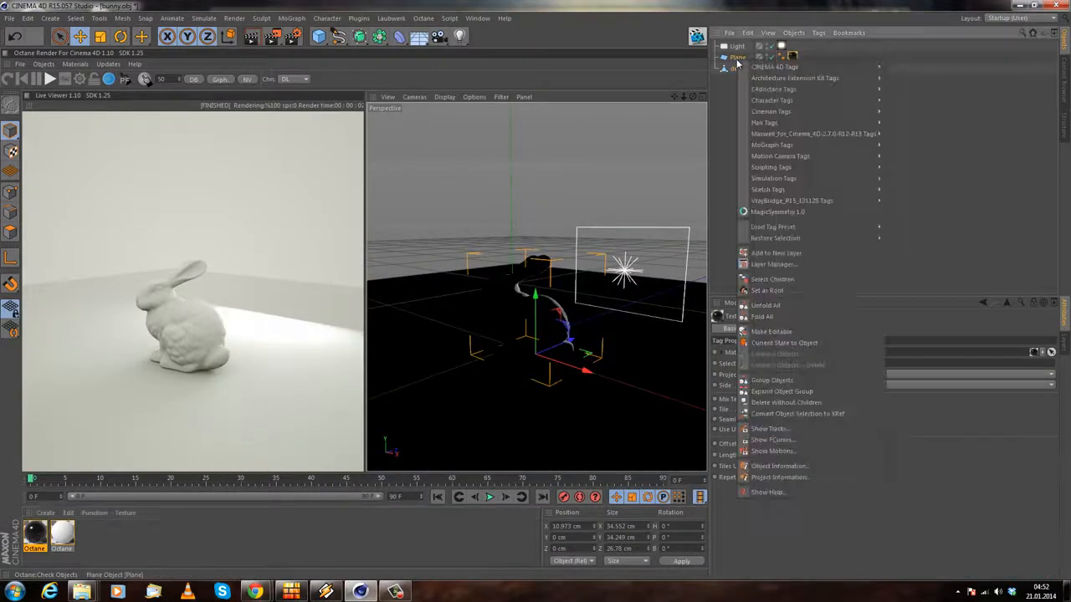
mouse_move(820, 73)
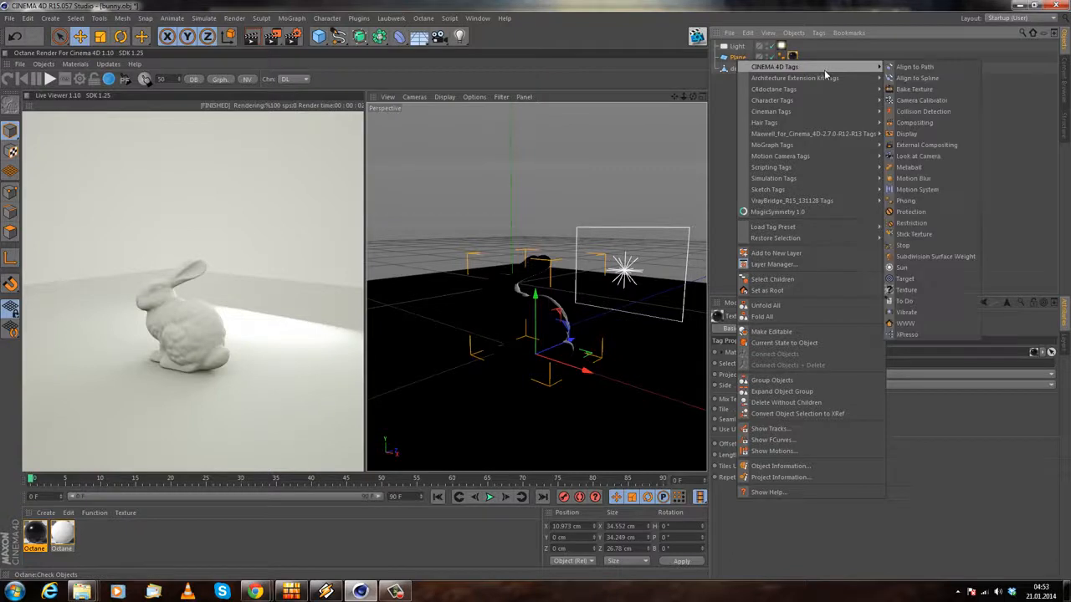
mouse_move(868, 94)
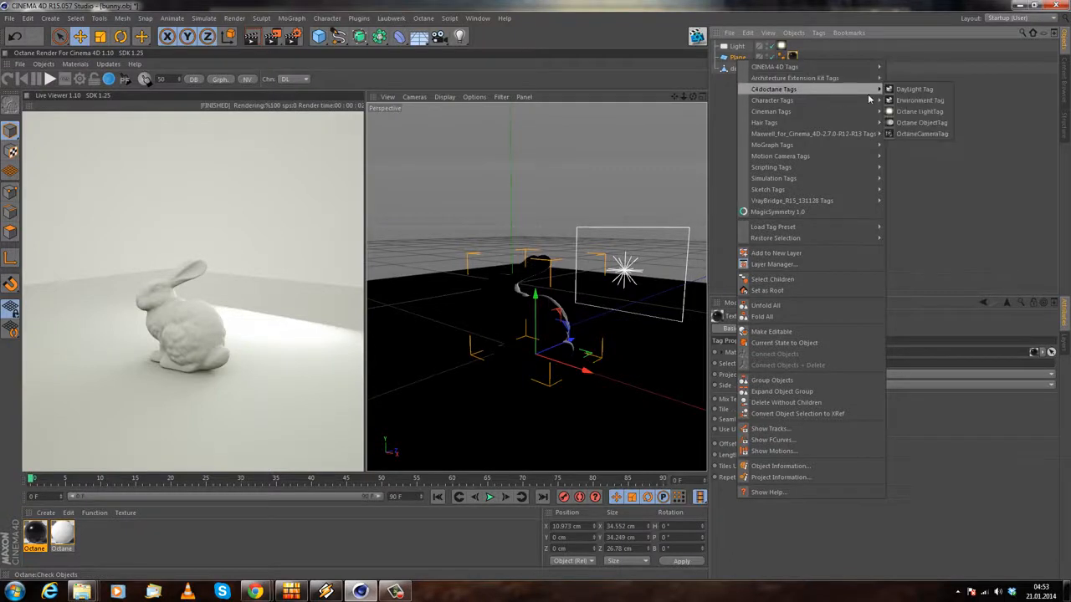
left_click(921, 122)
left_click(805, 338)
left_click(805, 338)
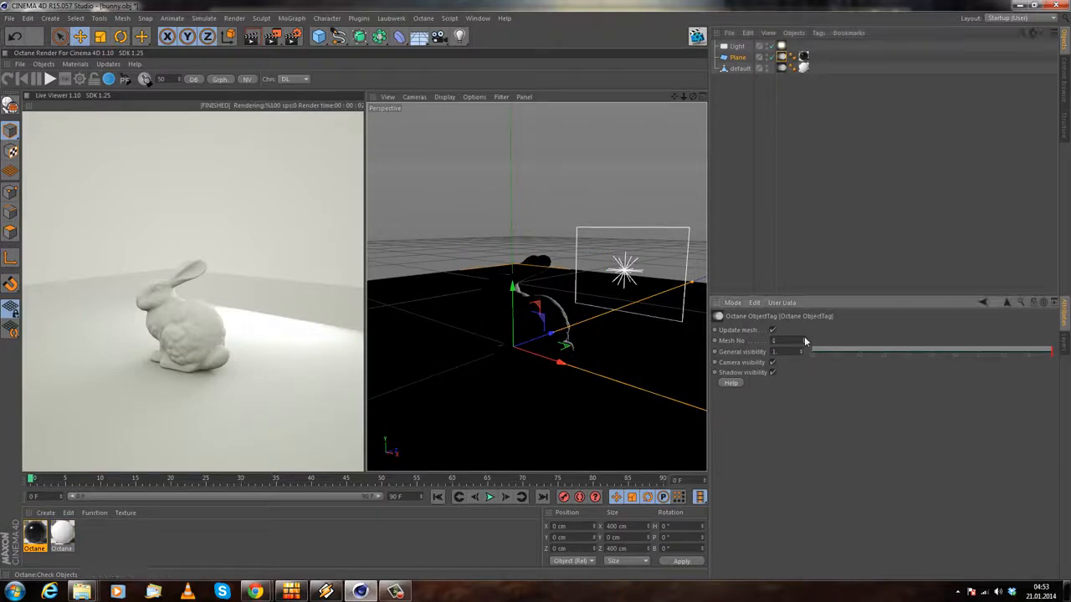
Step: Inspect the reflective floor in the render and lower the bunny along Y to about -0.495 cm
left_click_drag(535, 341, 527, 313, "alt")
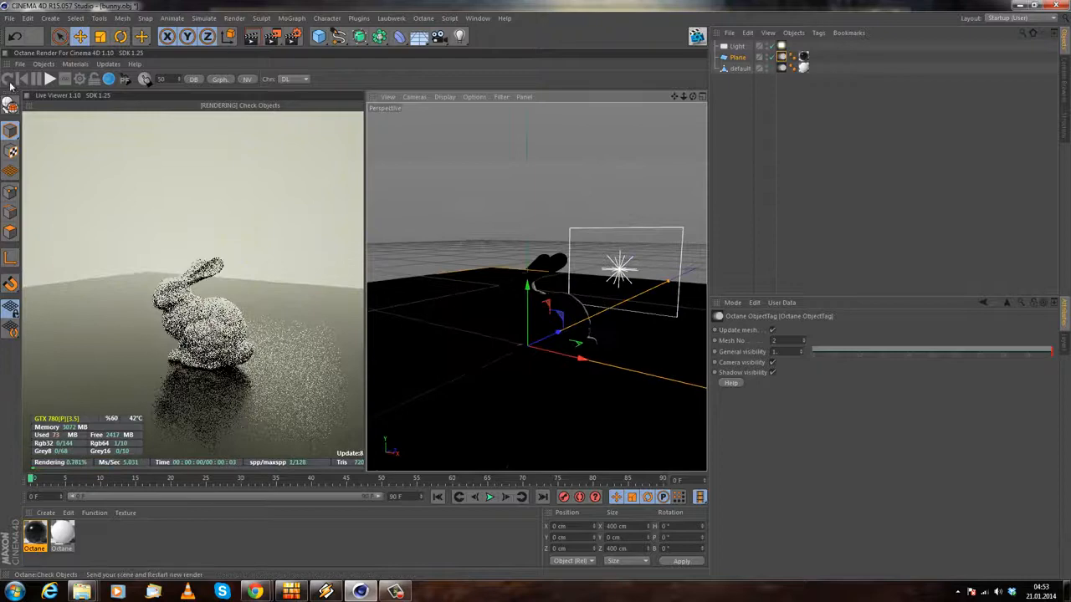
left_click_drag(515, 282, 526, 256, "alt")
scroll(579, 326, "up", 5)
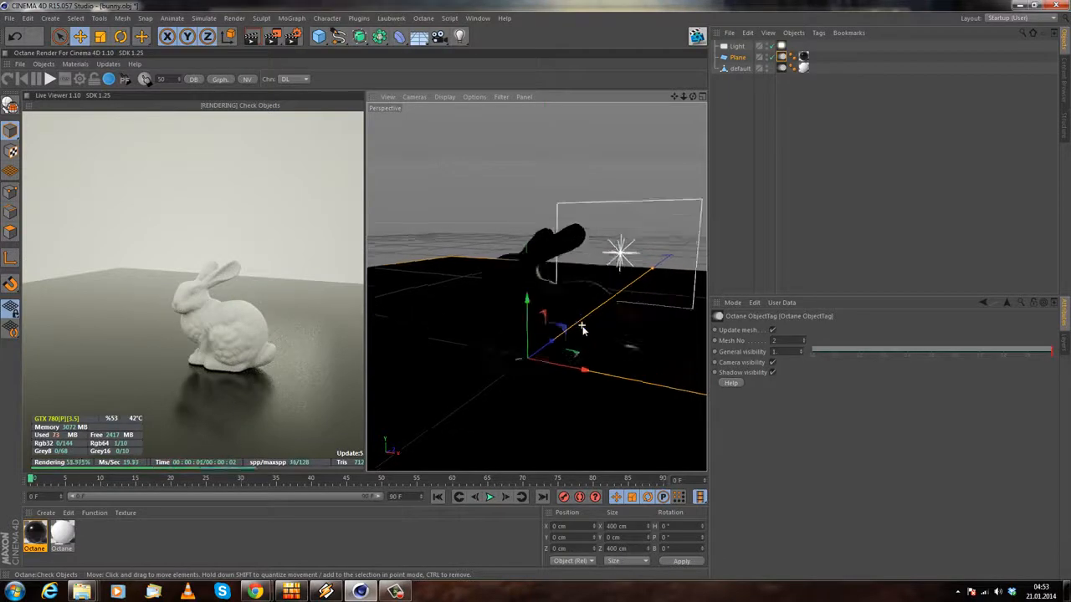
left_click_drag(577, 326, 569, 333, "alt")
scroll(569, 333, "down", 5)
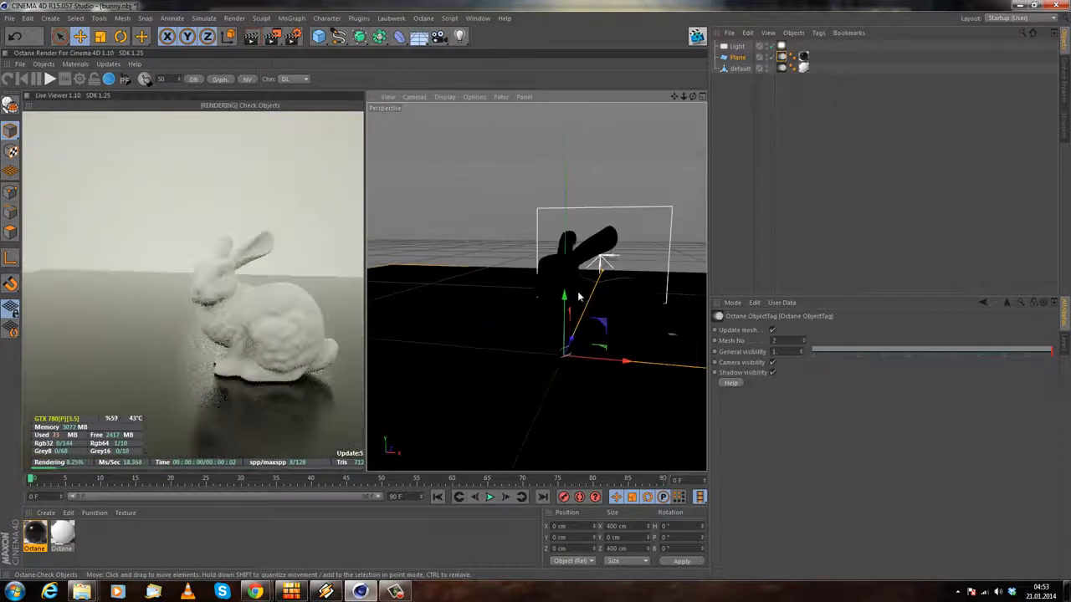
middle_click_drag(583, 296, 473, 298, "alt")
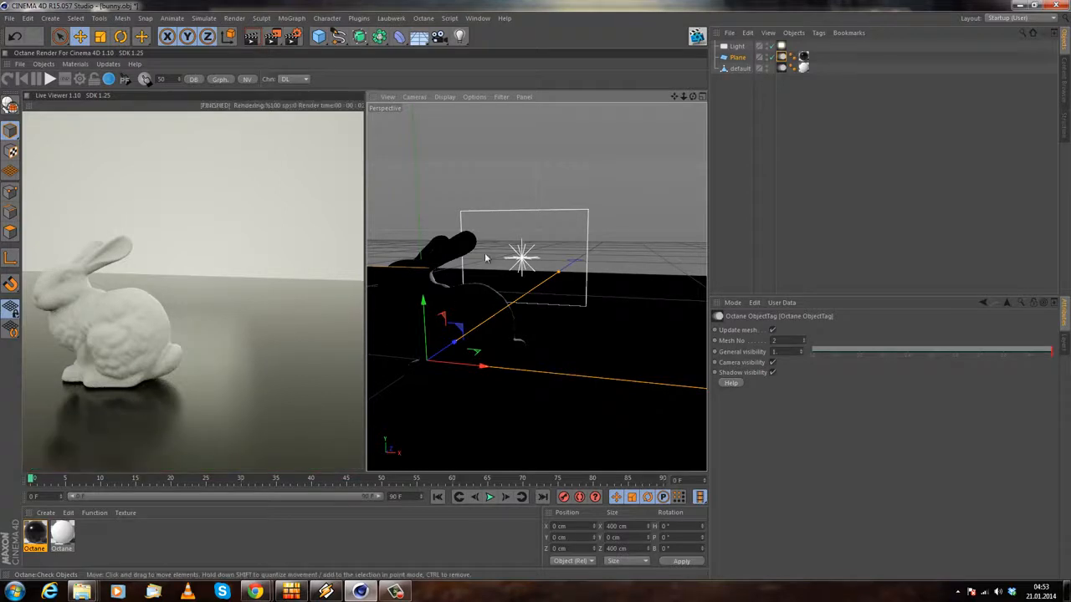
left_click(423, 289)
left_click_drag(462, 308, 462, 309)
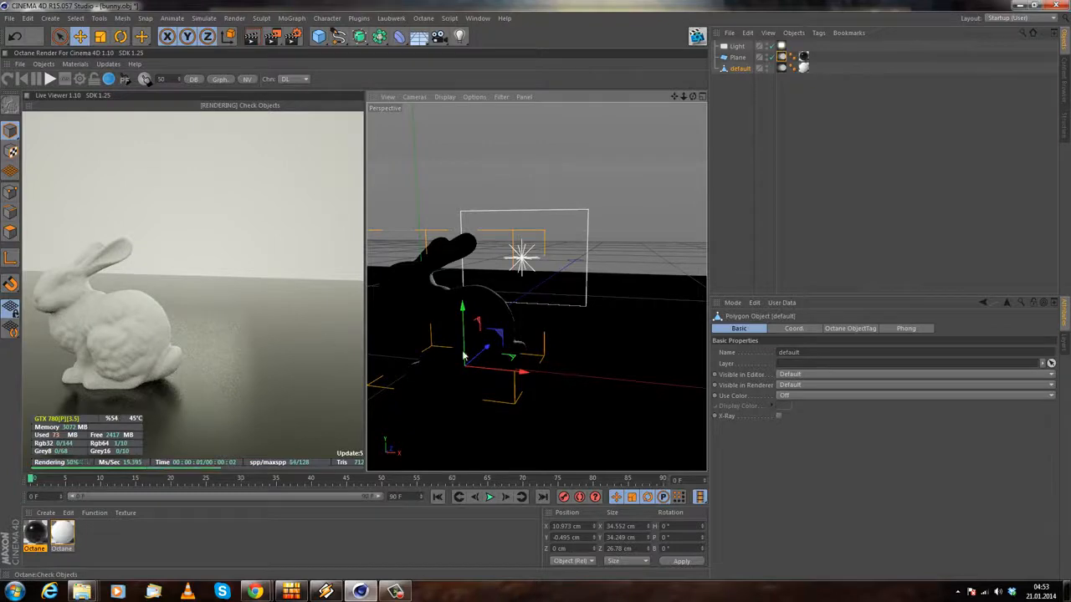
Step: Open the bunny's white Octane material and change its Material Type to Specular
double_click(62, 533)
left_click_drag(321, 88, 658, 116)
left_click(569, 220)
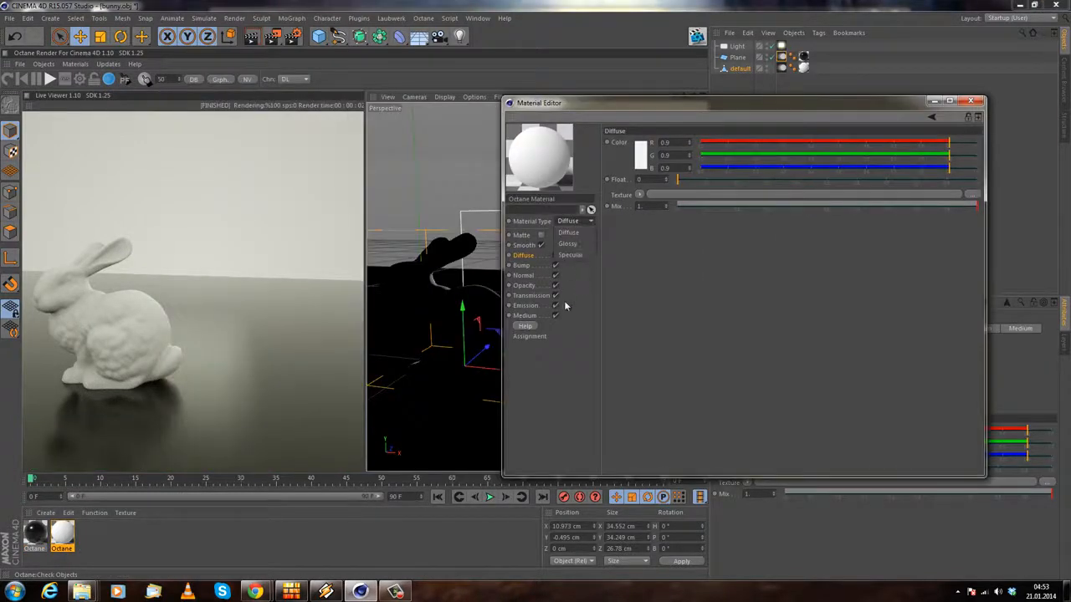
left_click(580, 255)
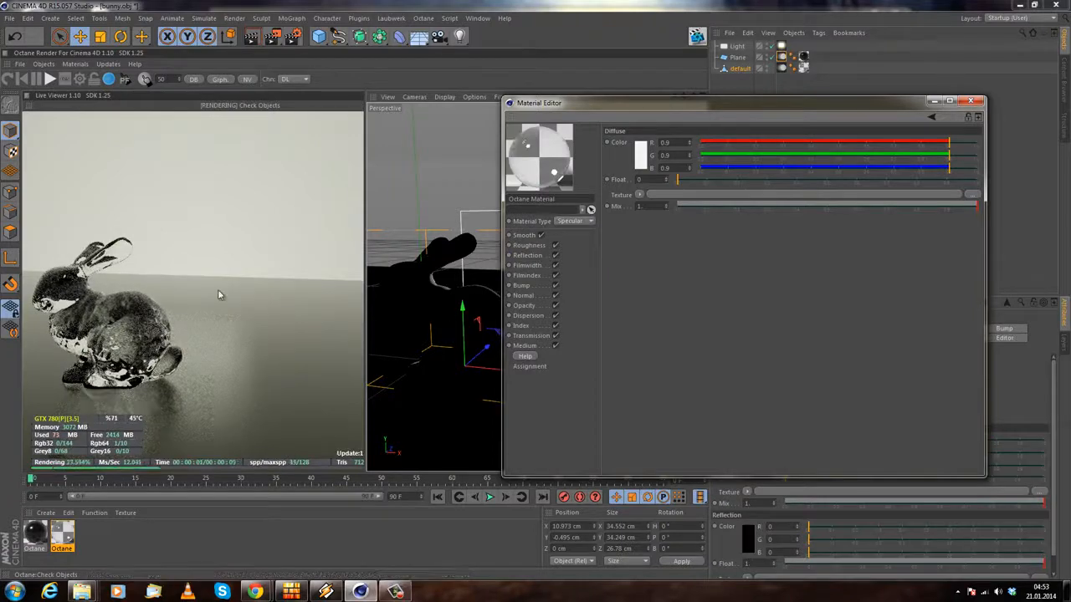
left_click_drag(426, 302, 456, 332, "alt")
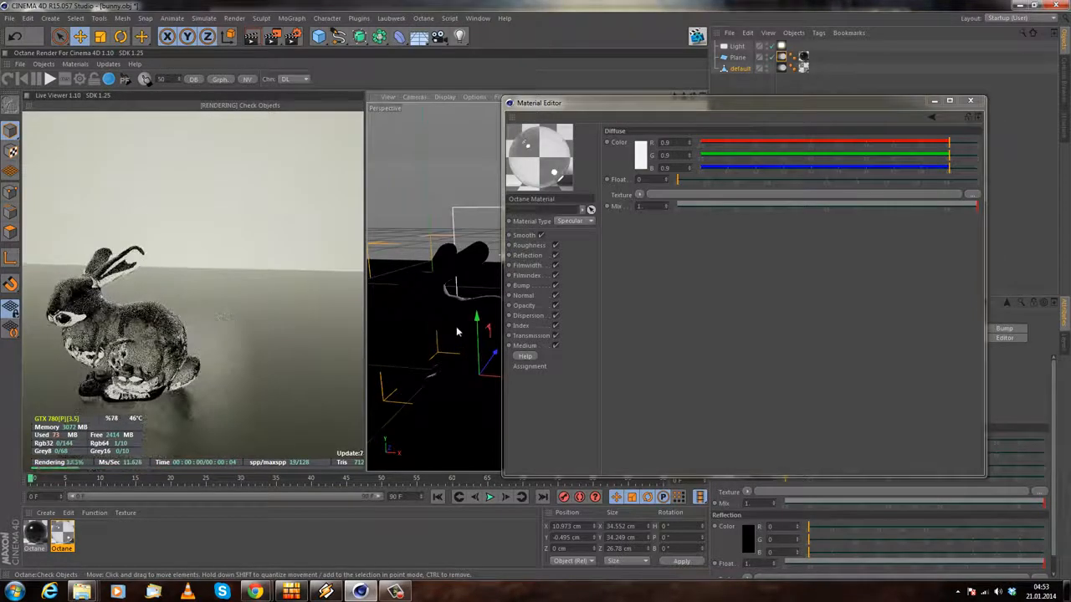
Step: Load the C4doctane Absorption Medium shader into the specular material's Medium channel and open the shader's settings
left_click(525, 345)
left_click(640, 144)
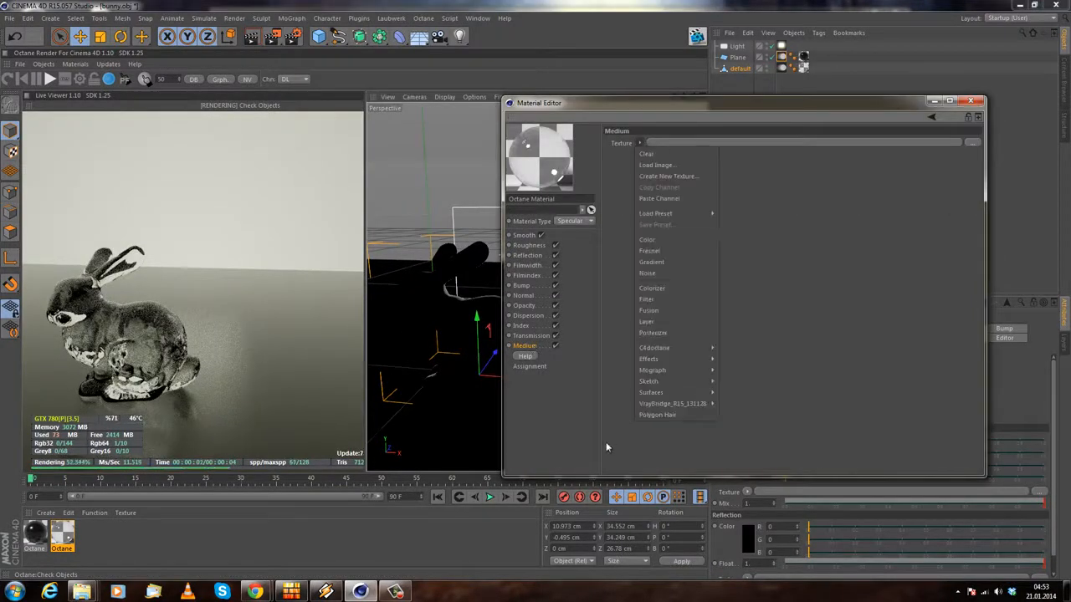
mouse_move(674, 348)
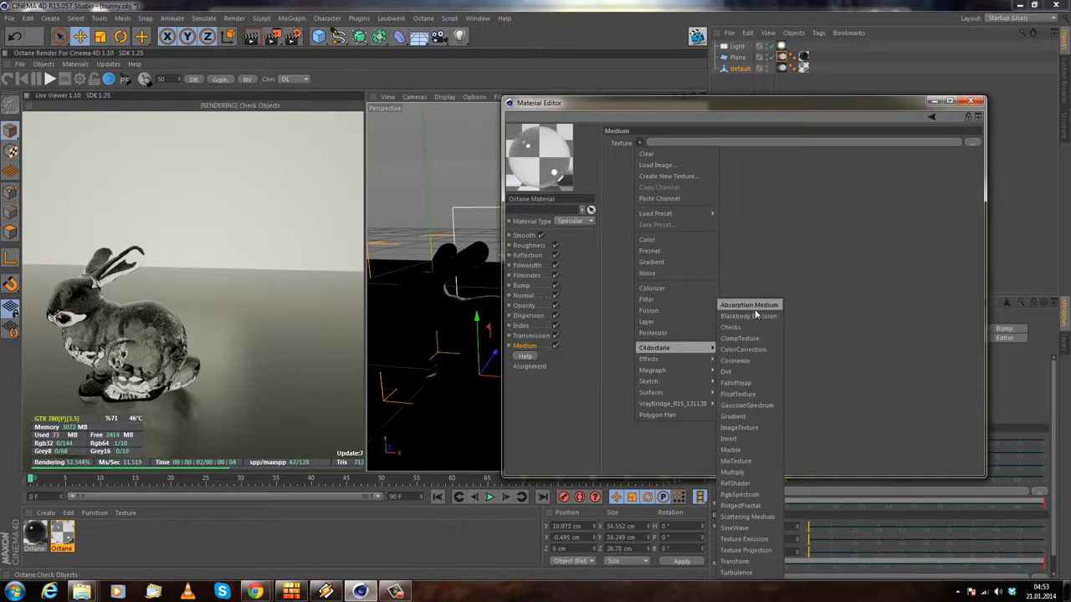
left_click(740, 305)
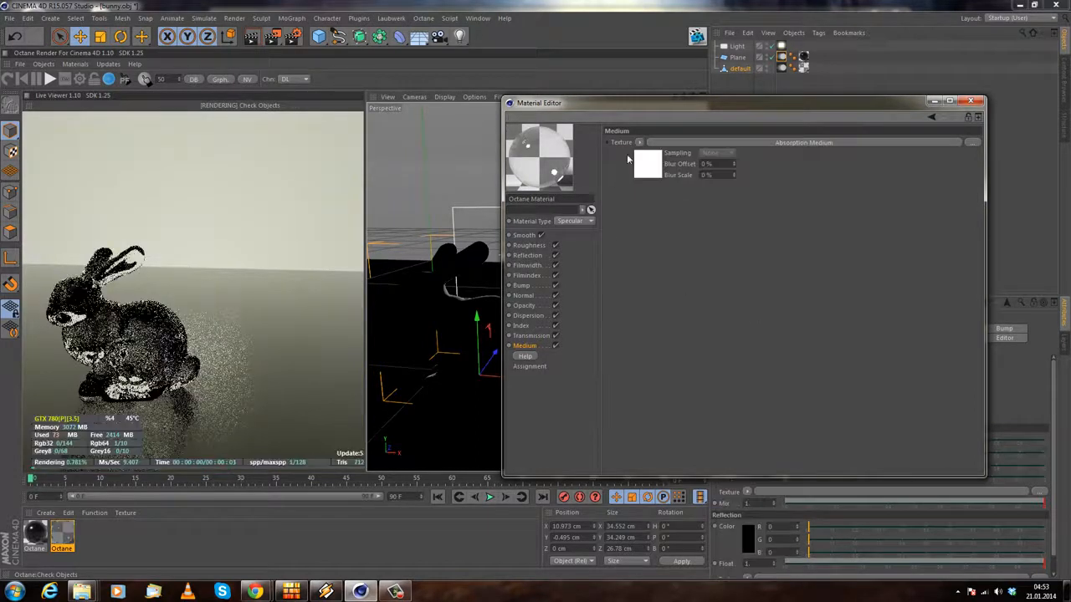
left_click(717, 144)
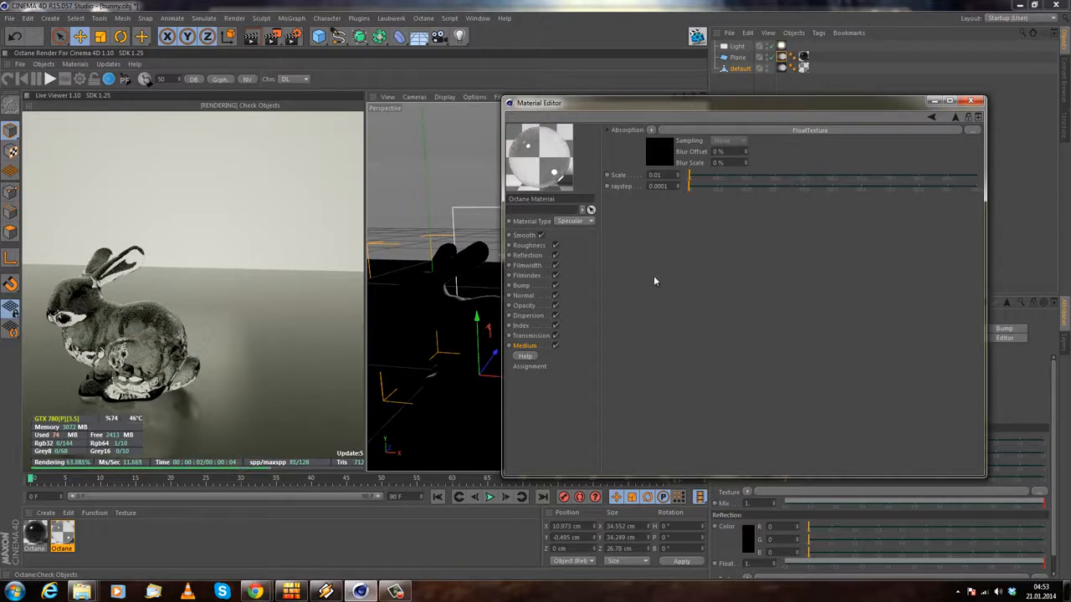
Step: Raise the area light's Power to 100 and then to 200, and minimize the Material Editor
left_click_drag(779, 104, 522, 128)
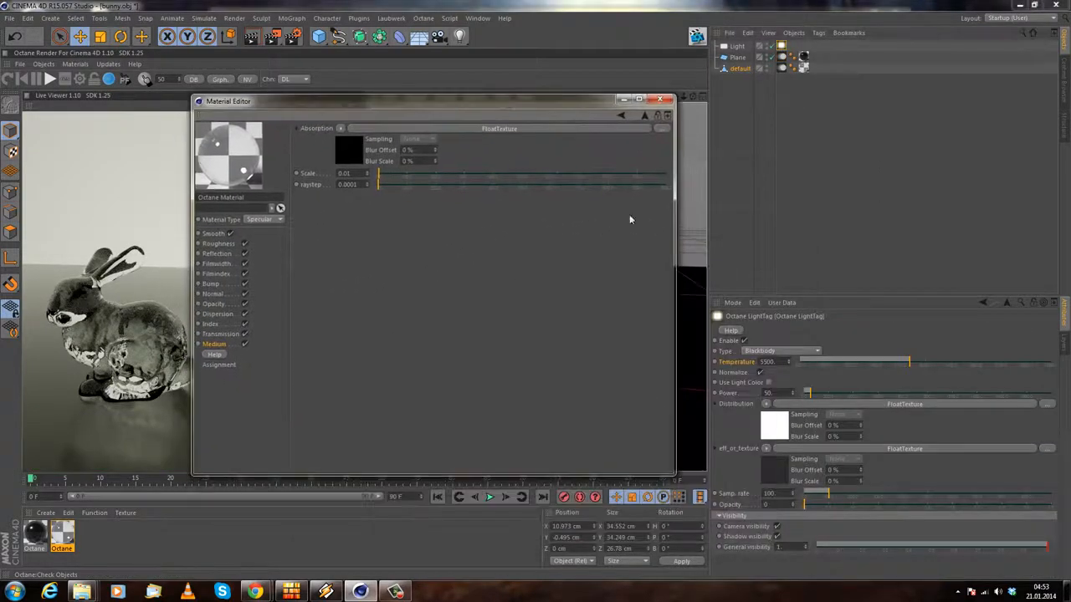
left_click_drag(780, 394, 585, 380)
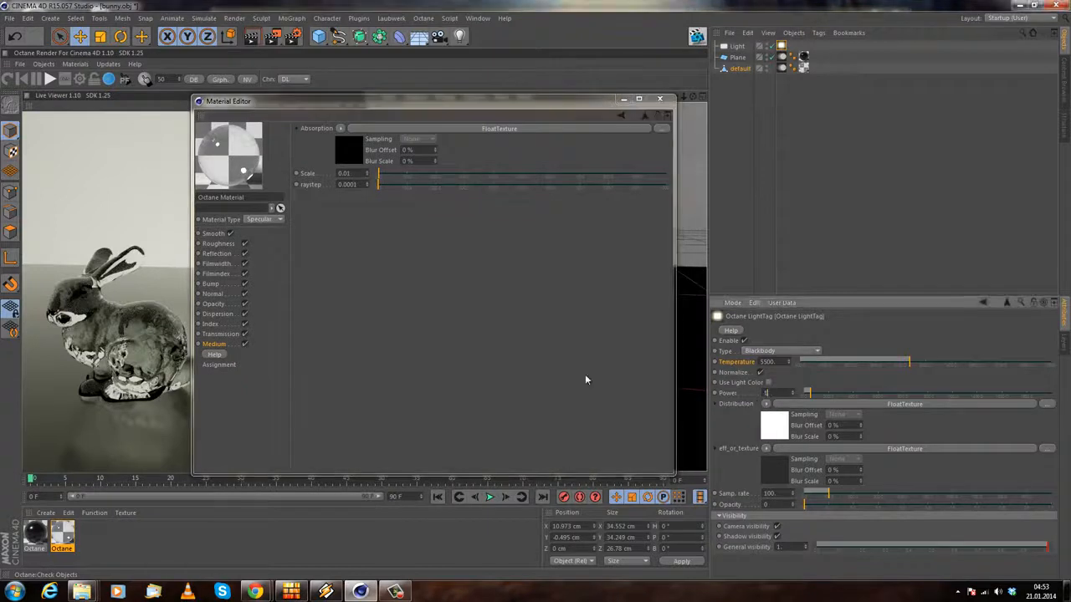
left_click_drag(456, 109, 692, 150)
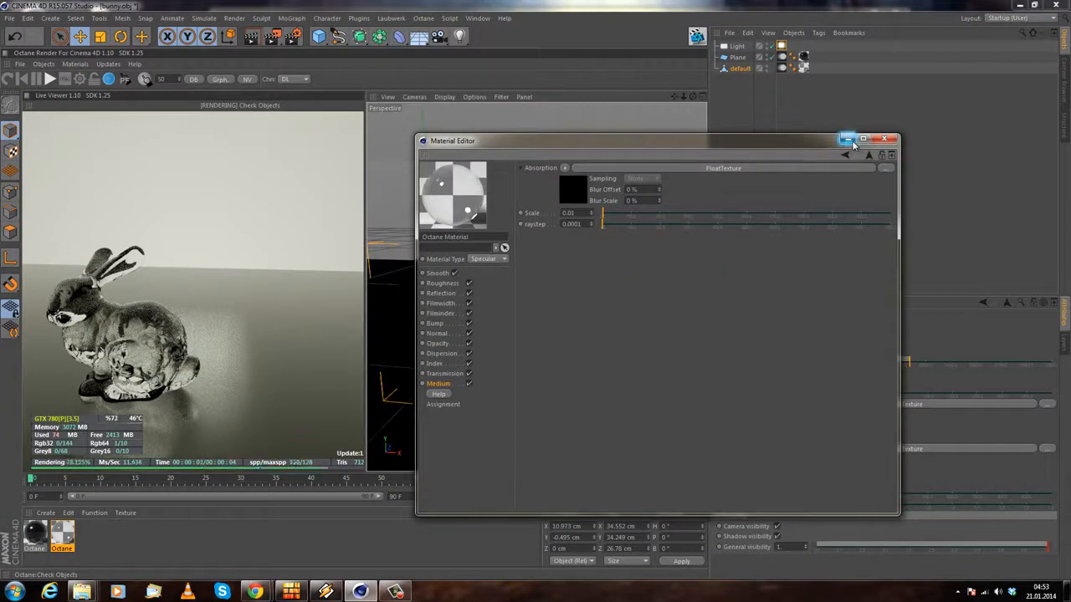
left_click_drag(742, 138, 573, 131)
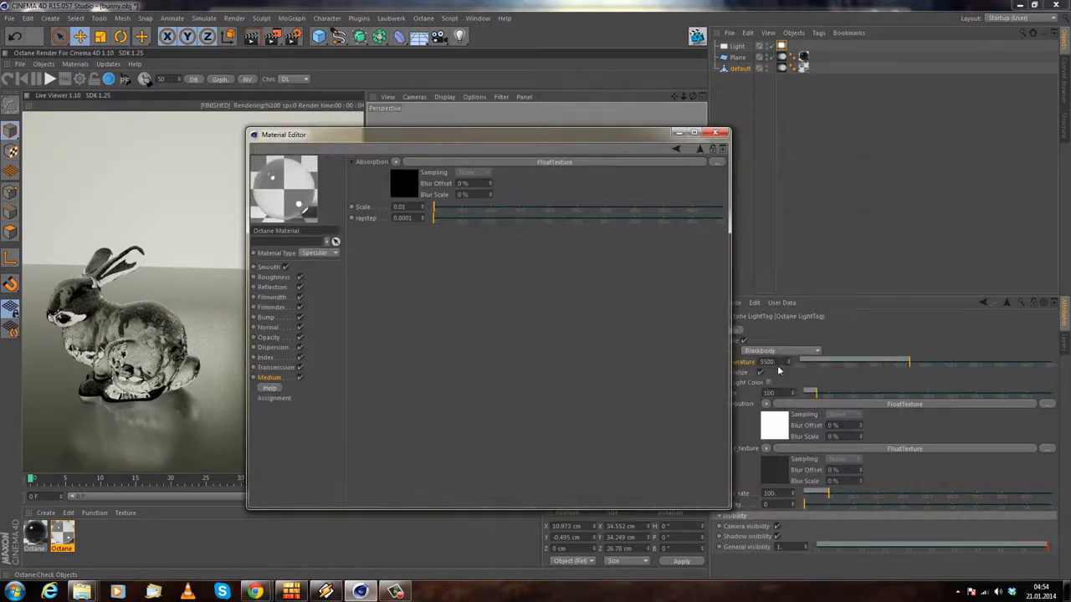
left_click(769, 392)
type("200")
key("Return")
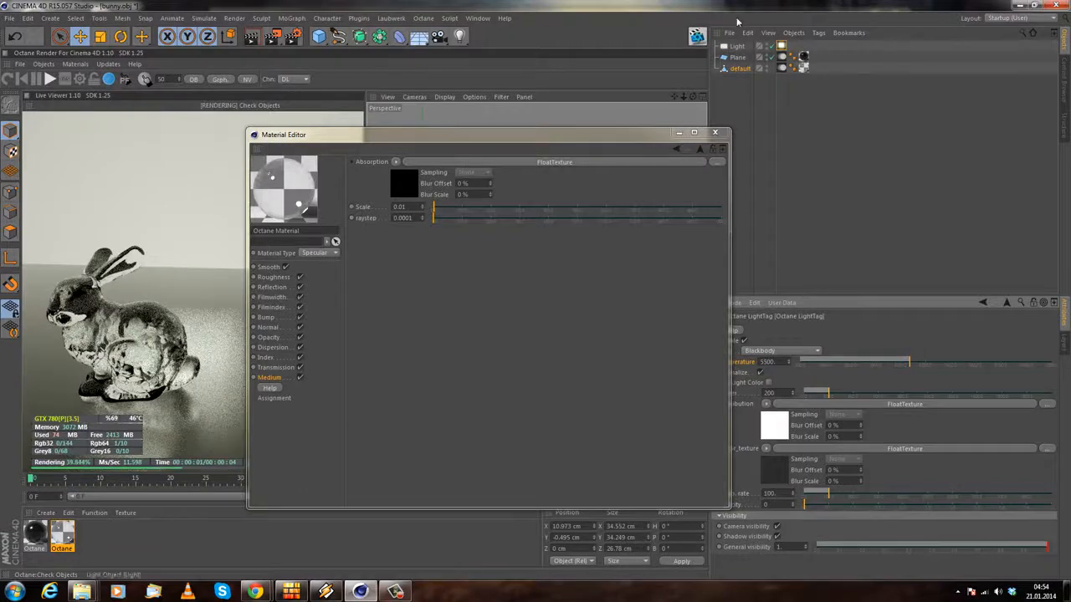
left_click(679, 134)
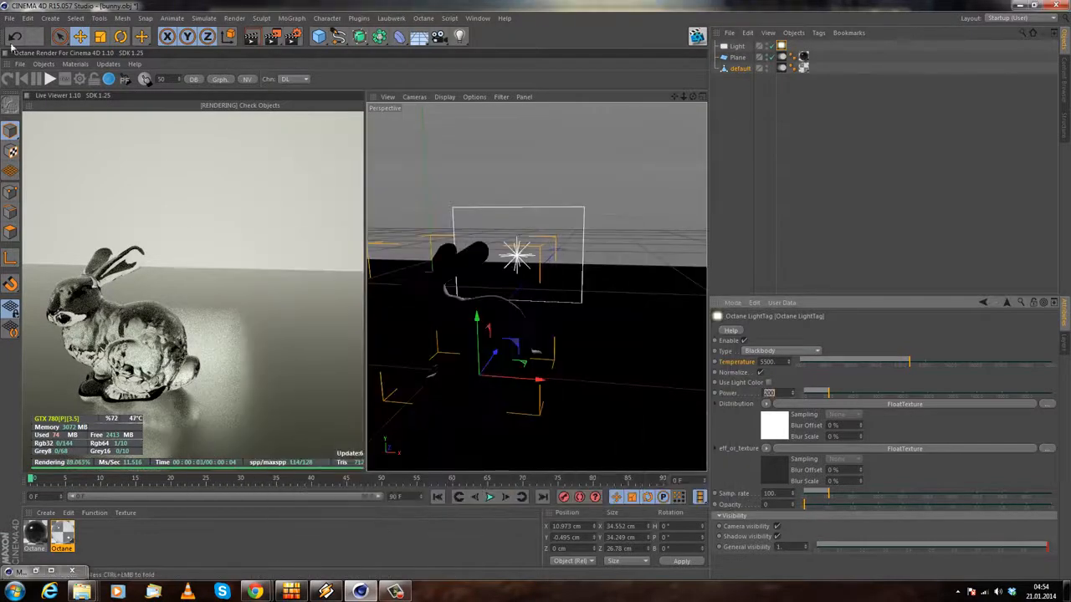
Step: Open the Octane render settings and change the kernel from Directlighting to Pathtracing
left_click(80, 79)
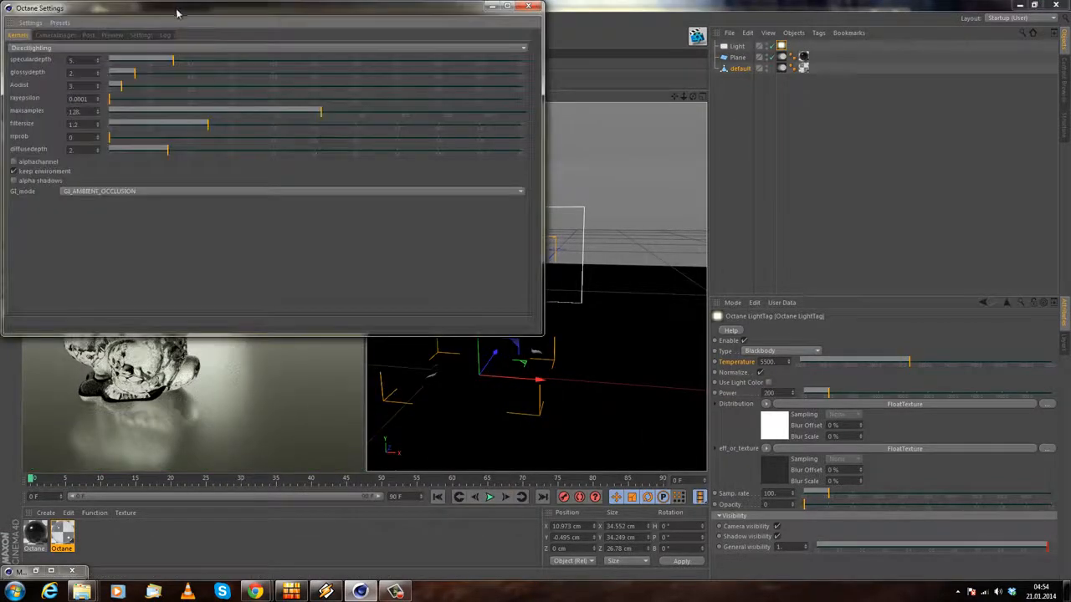
left_click_drag(177, 13, 508, 107)
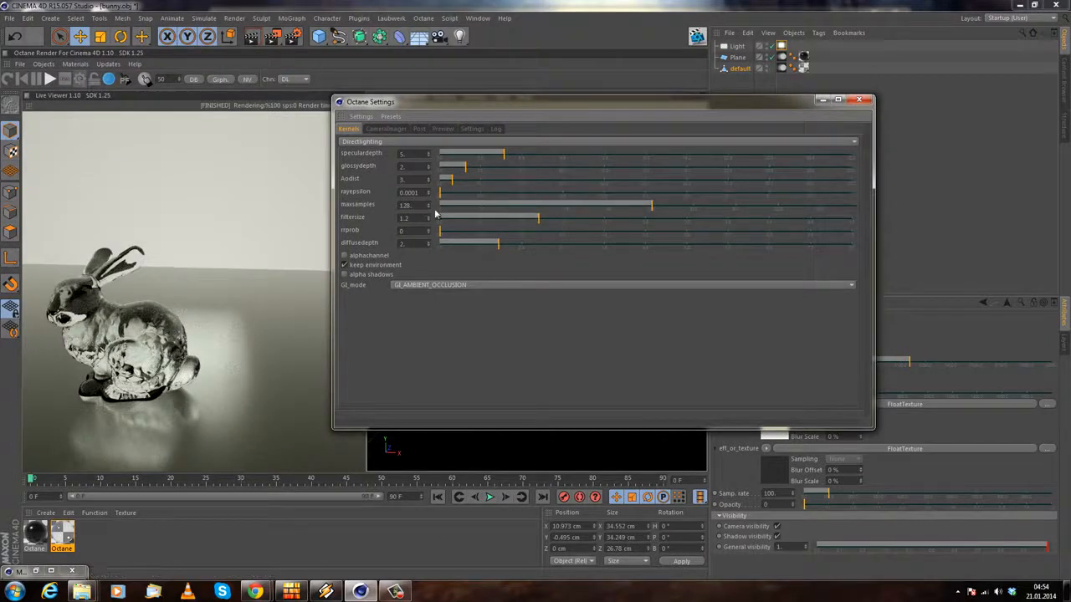
left_click(376, 142)
left_click(376, 177)
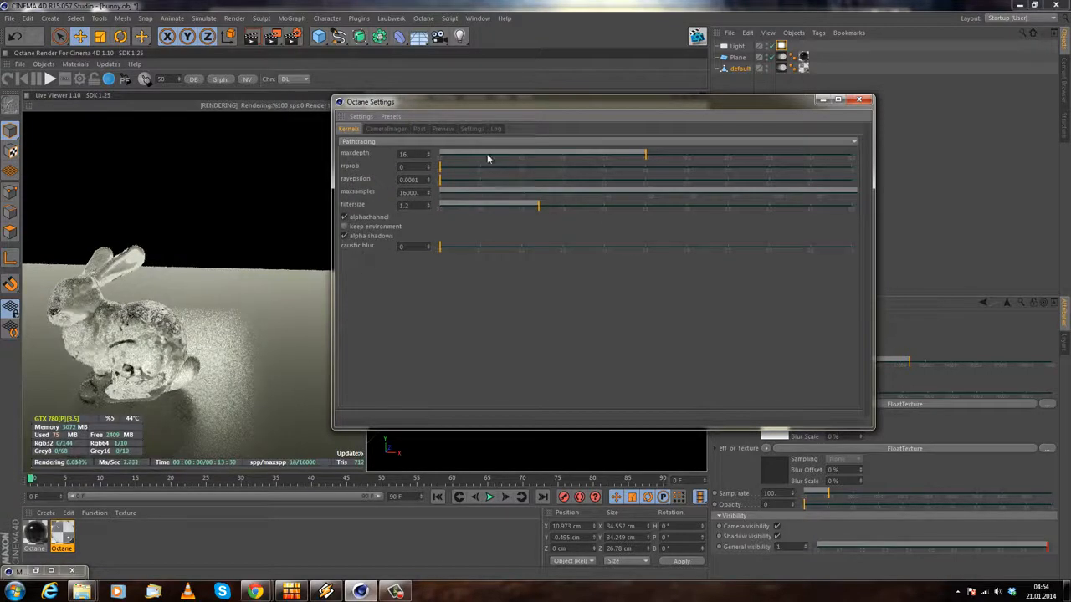
Step: Try the Directlighting kernel with rrprob at 0.7429 and diffusedepth at 1, then return to the Pathtracing kernel
left_click(395, 140)
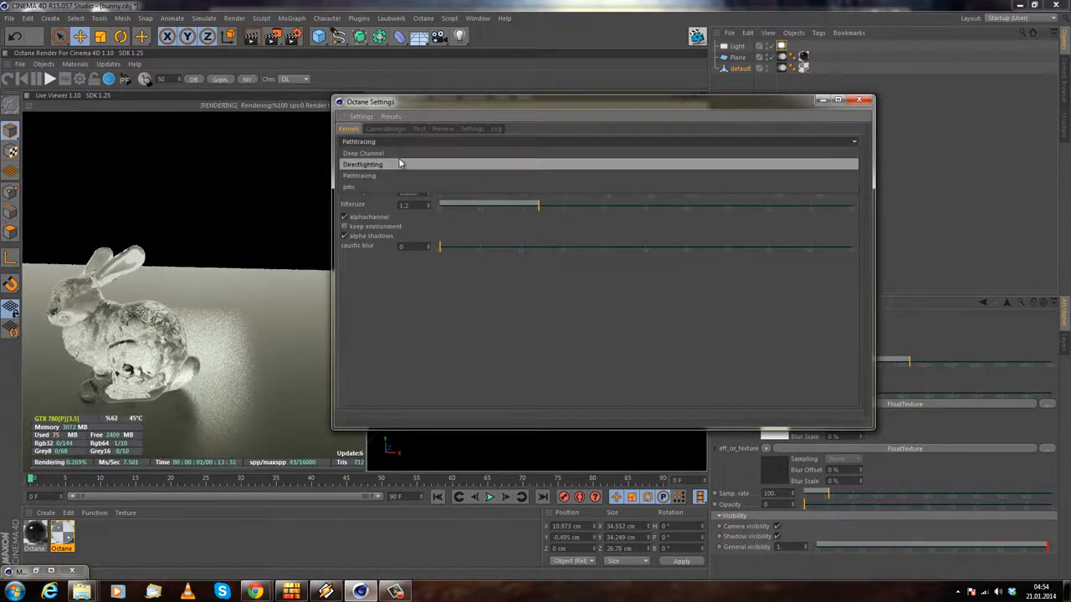
left_click(388, 164)
mouse_move(503, 154)
left_mouse_down()
mouse_move(553, 157)
mouse_move(516, 158)
left_mouse_up()
left_click_drag(499, 242, 745, 231)
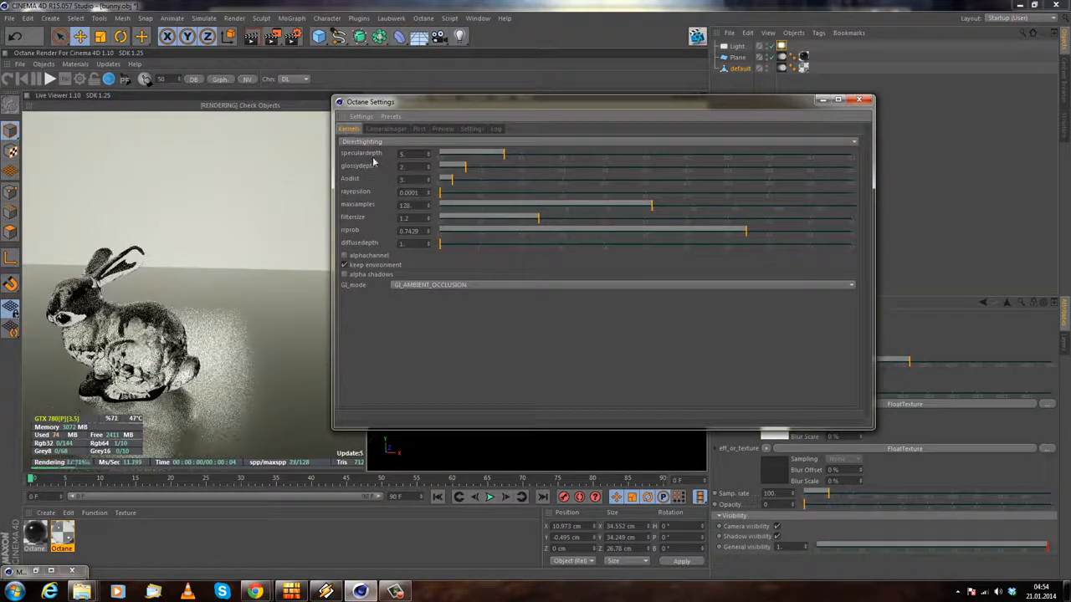
left_click(399, 142)
left_click(393, 175)
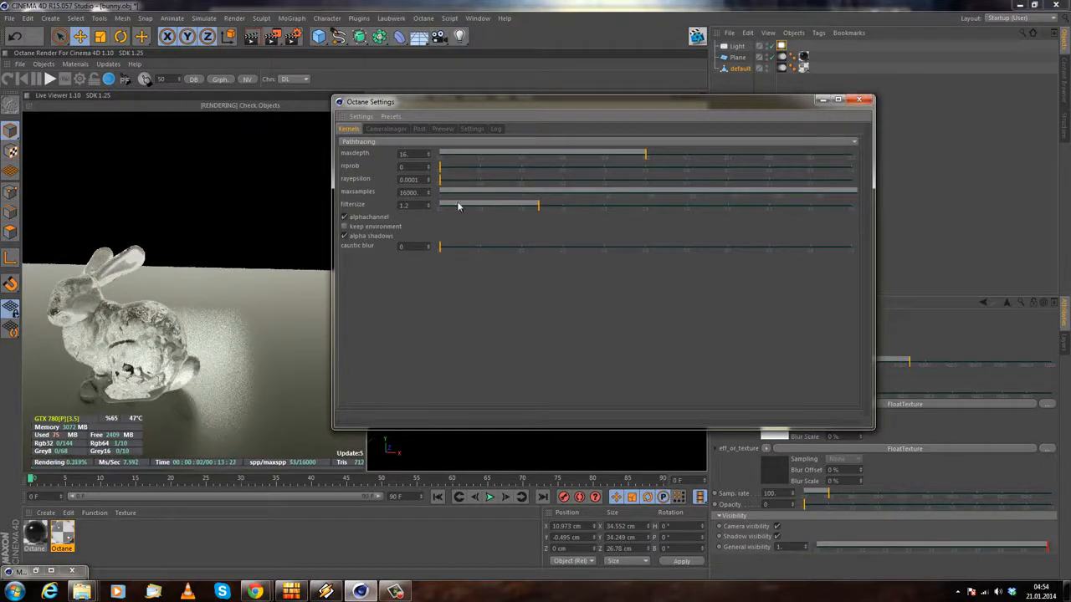
Step: Try the Pathtracing kernel's keep environment option on and off, leave it disabled, and close the Octane settings
left_click(344, 227)
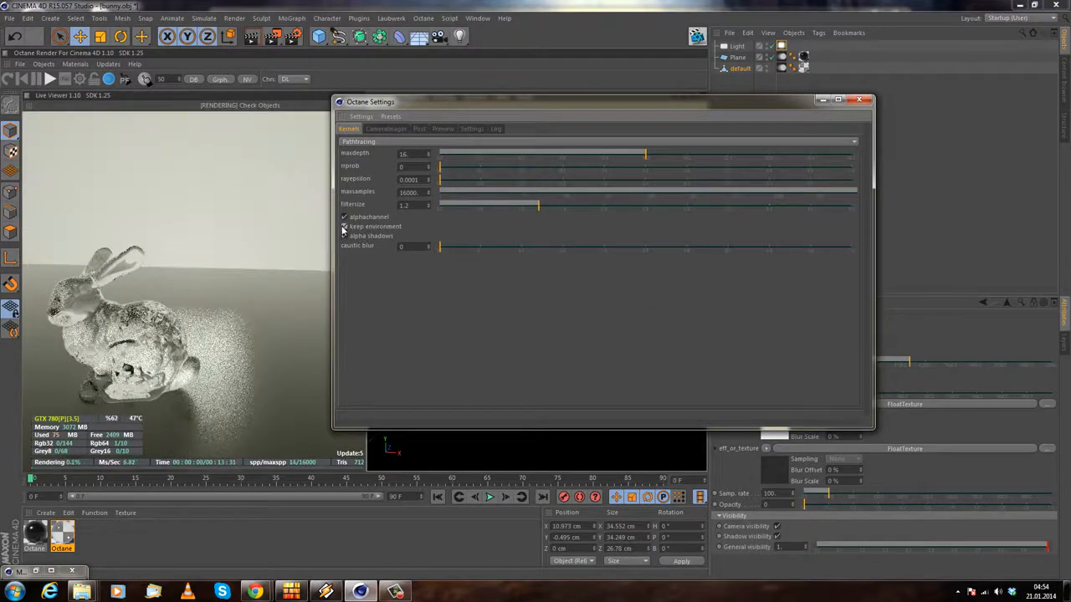
left_click(343, 227)
left_click(344, 227)
left_click(344, 227)
left_click(344, 227)
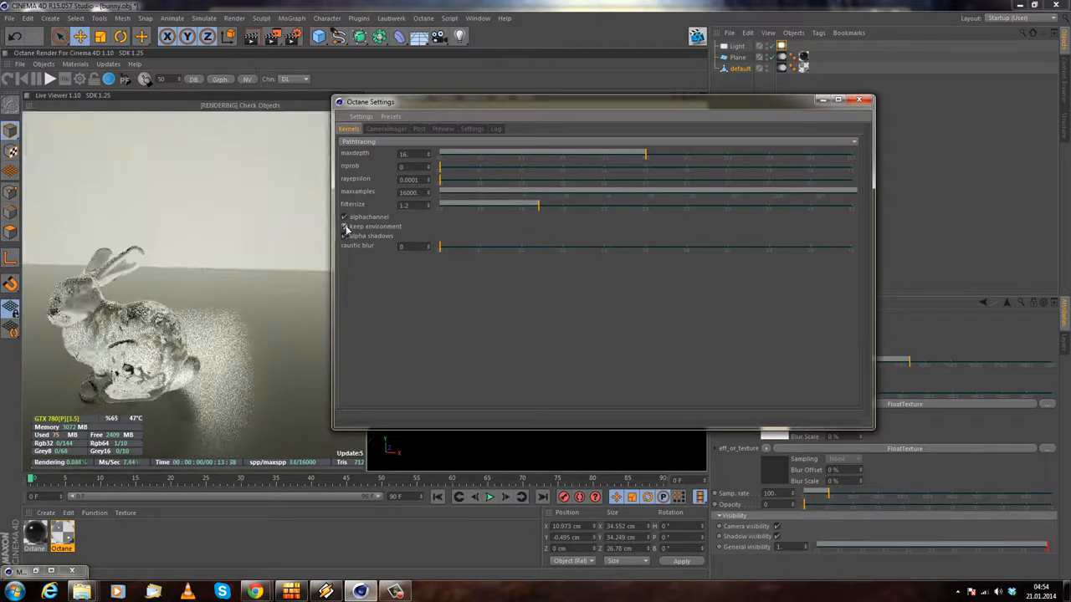
left_click(344, 227)
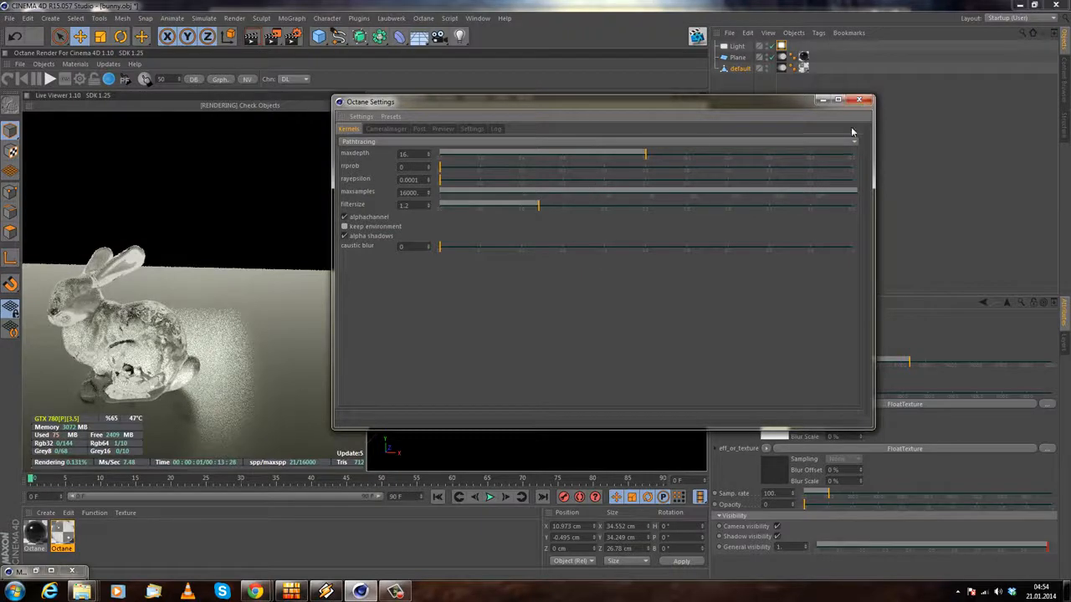
left_click(859, 101)
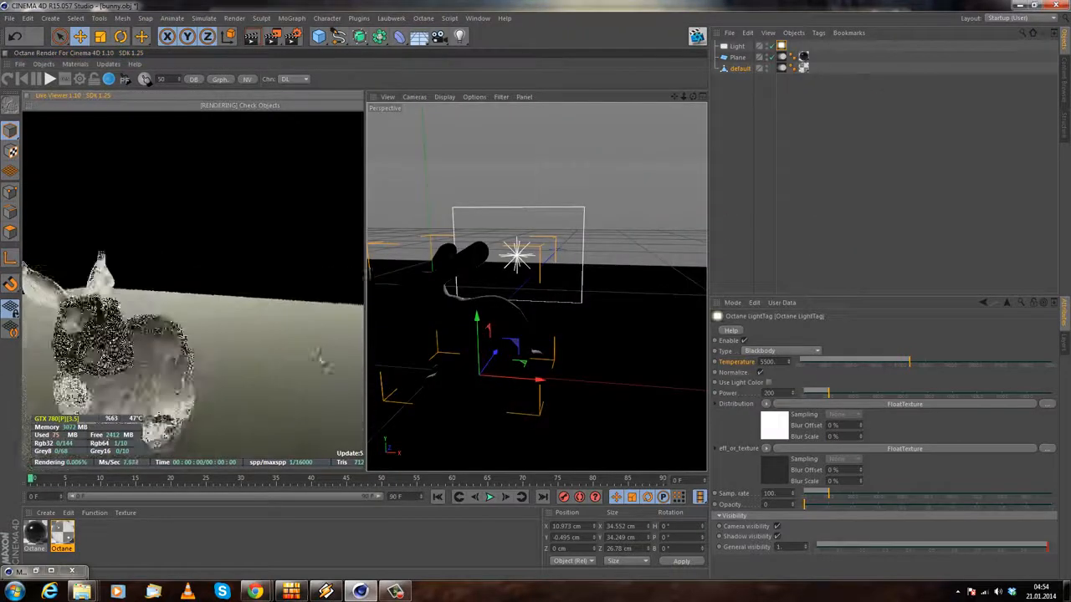
Step: Open the black floor material, try the Diffuse material type, and return it to Glossy
left_click_drag(107, 375, 82, 381)
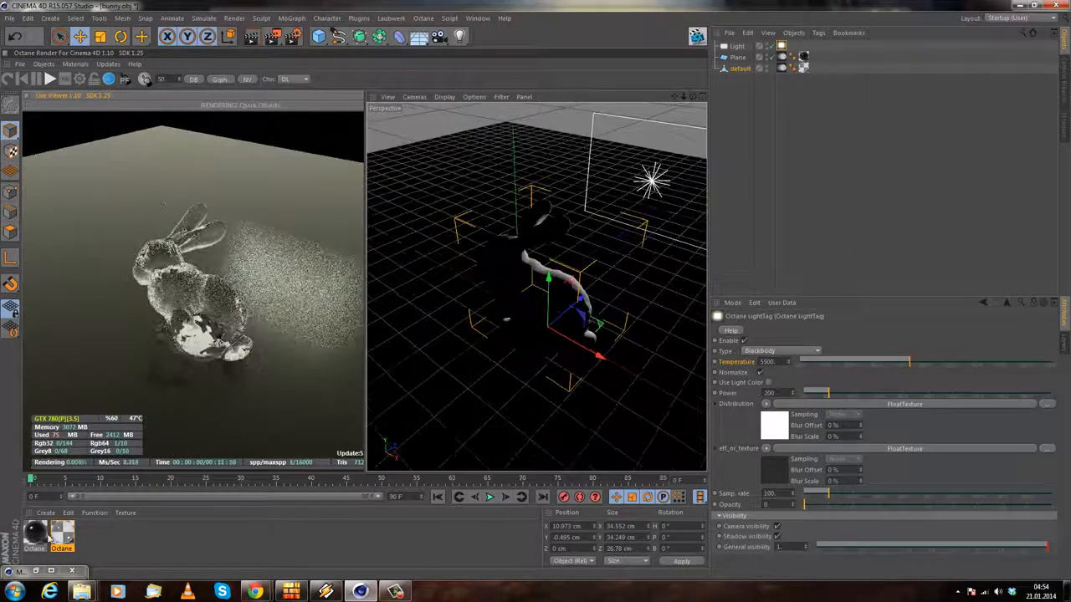
double_click(35, 533)
left_click(312, 252)
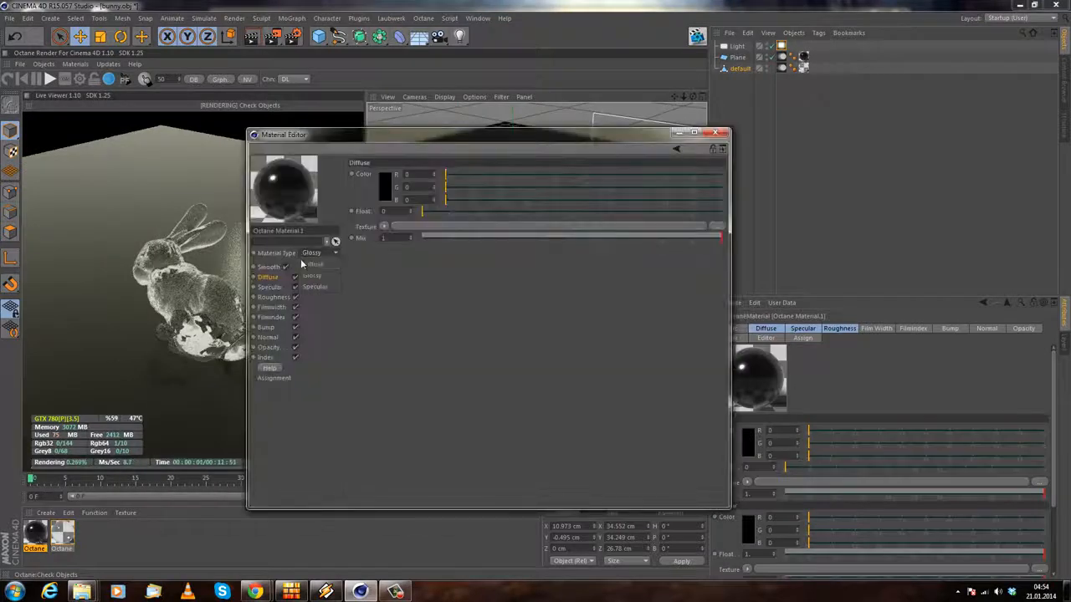
left_click(318, 264)
left_click(327, 254)
left_click(315, 276)
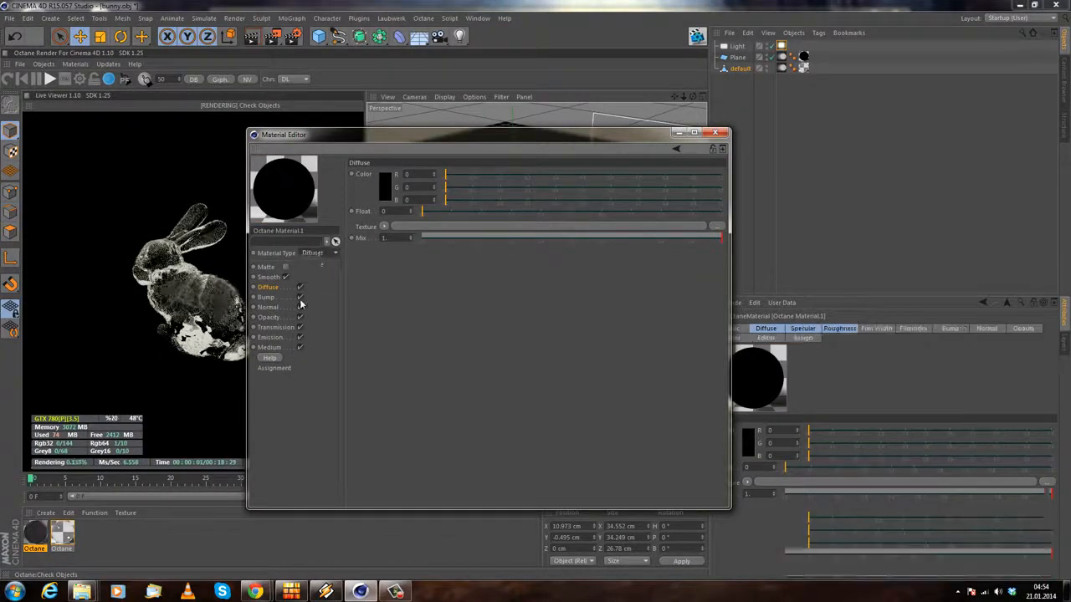
Step: Increase the floor material's Roughness, lower its Specular Float to about 0.168, and close the Material Editor
left_click(266, 357)
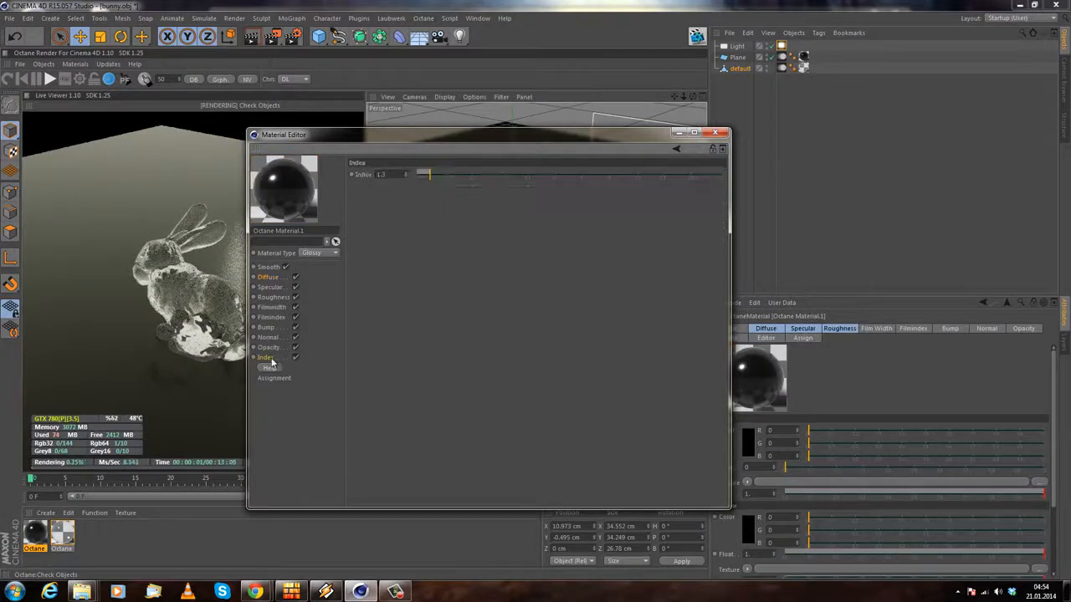
left_click(277, 298)
left_click_drag(435, 213, 491, 212)
left_click(264, 287)
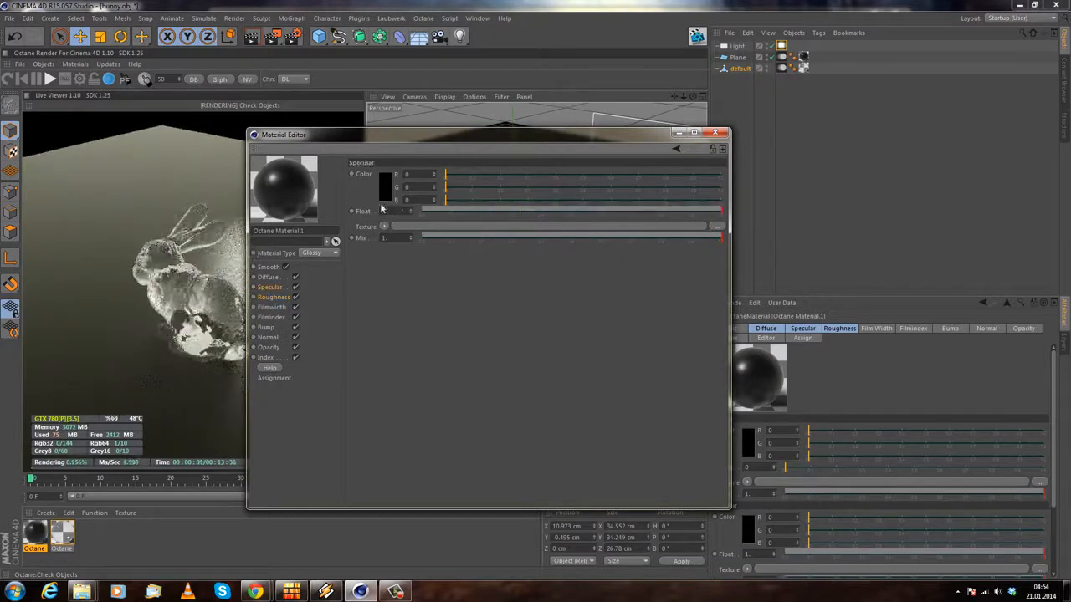
mouse_move(475, 216)
left_mouse_down()
mouse_move(412, 214)
mouse_move(470, 217)
left_mouse_up()
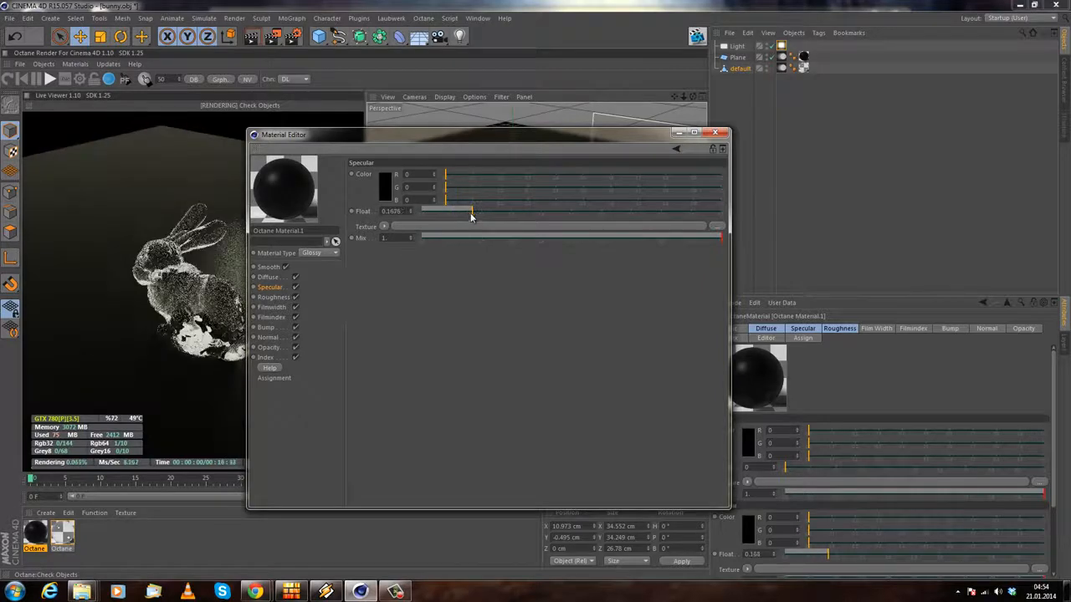
left_click(715, 132)
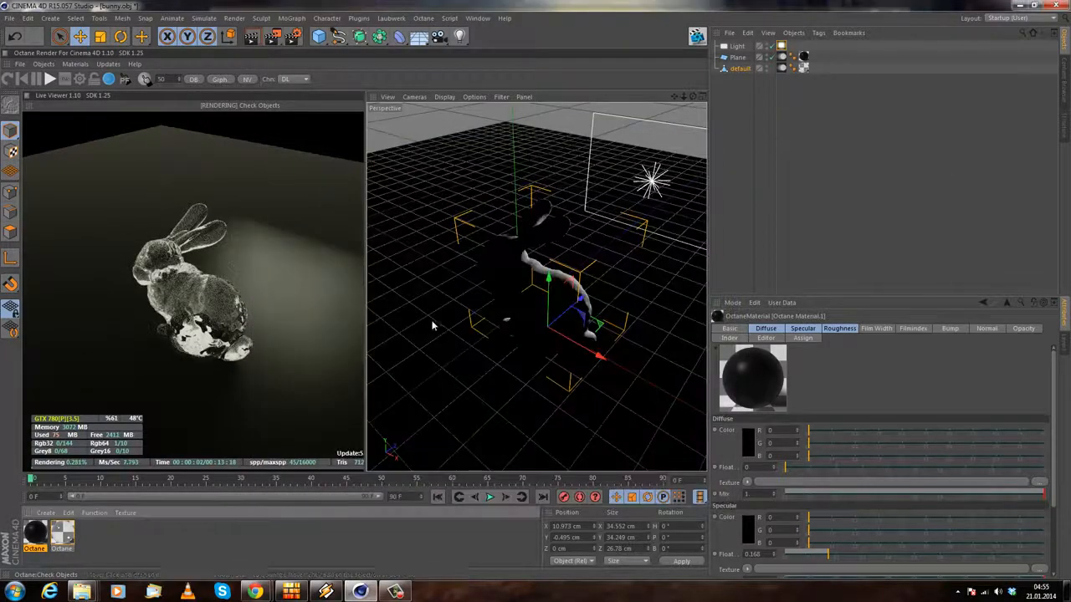
Step: Open the bunny's specular material and set its Transmission color to orange with R 1, G 0.497 and B 0.06
middle_click_drag(532, 304, 507, 323, "alt")
left_click_drag(574, 330, 583, 313, "alt")
right_click_drag(583, 313, 598, 311, "alt")
left_click_drag(597, 311, 483, 303, "alt")
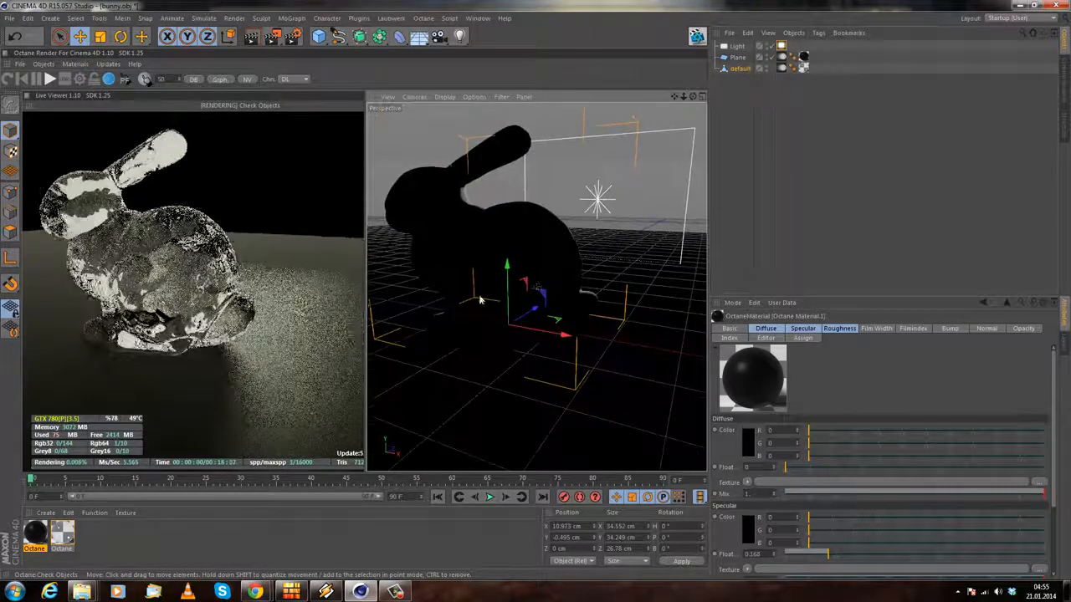
middle_click_drag(483, 304, 488, 311, "alt")
double_click(61, 533)
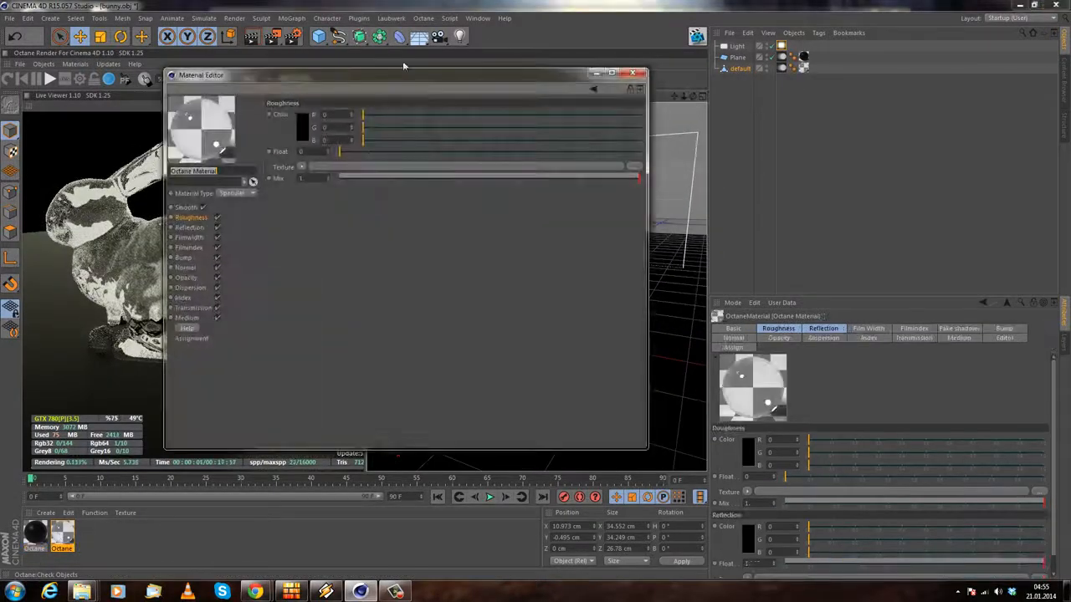
left_click_drag(303, 79, 737, 133)
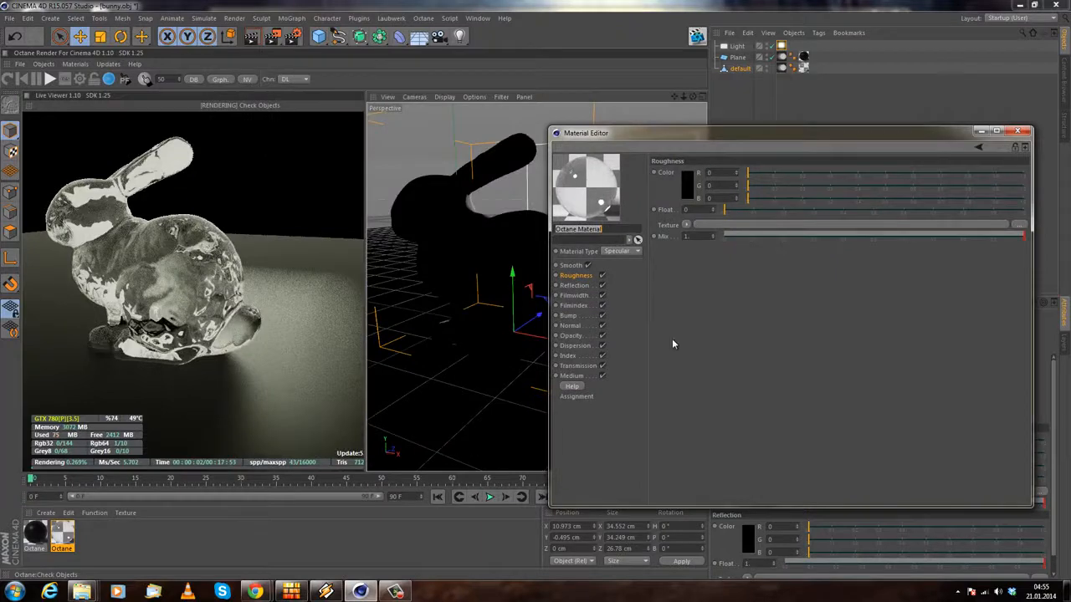
left_click(583, 365)
left_click(689, 188)
left_click_drag(678, 148, 686, 149)
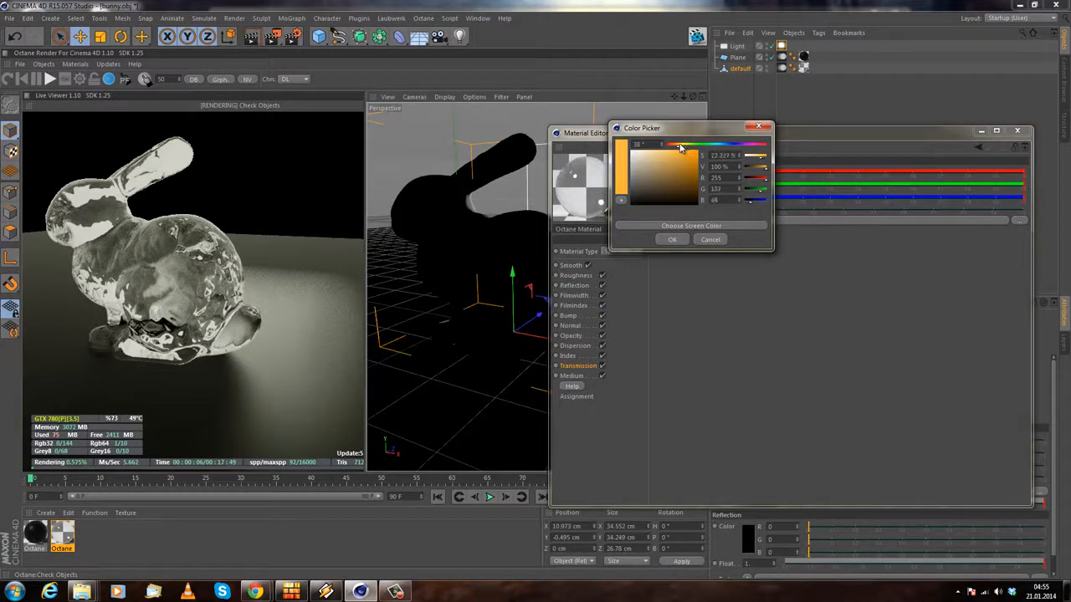
left_click(670, 241)
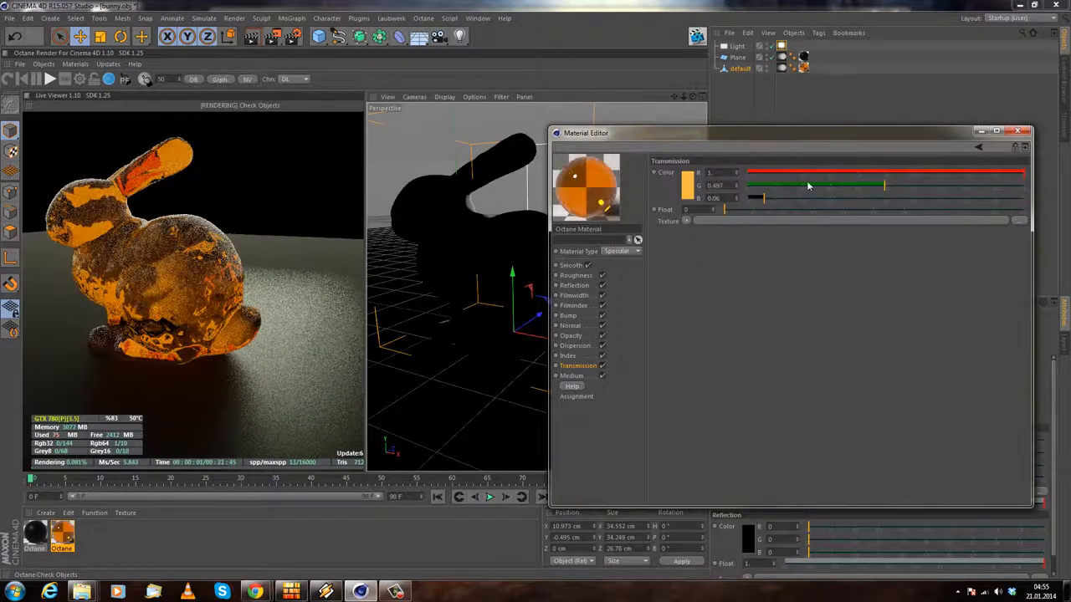
Step: Open the absorption shader in the bunny material's Medium channel and raise its Scale to 1220
left_click_drag(438, 287, 409, 300, "alt")
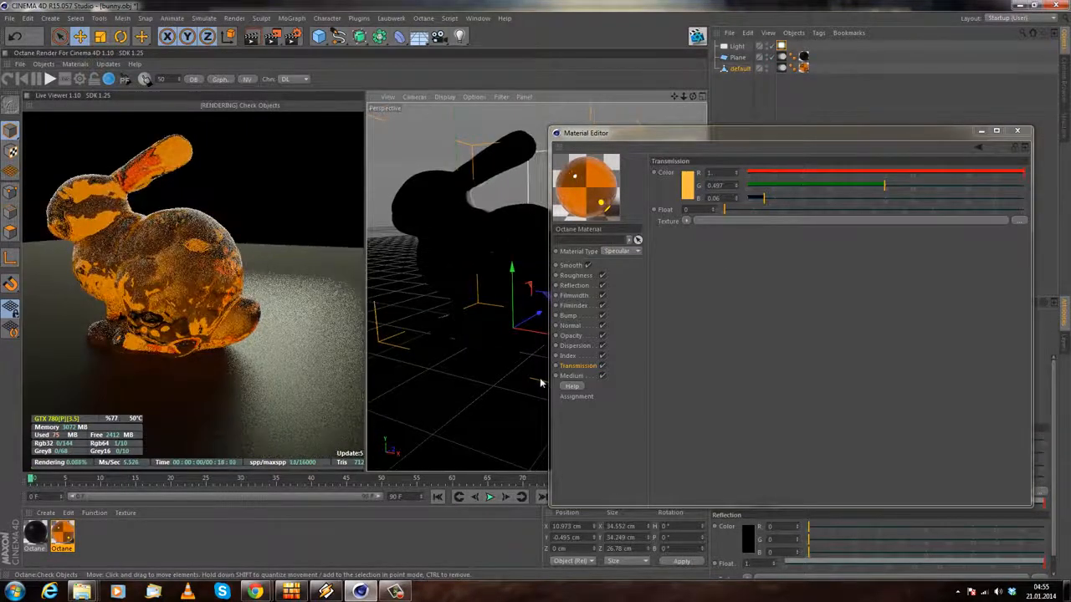
left_click(572, 375)
left_click(821, 173)
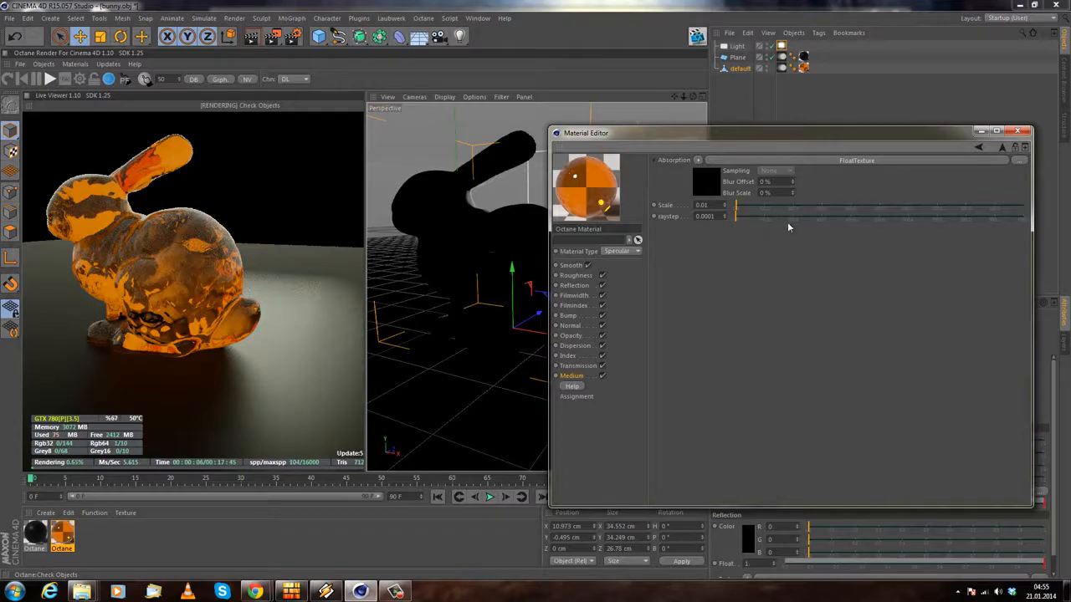
left_click_drag(759, 208, 991, 208)
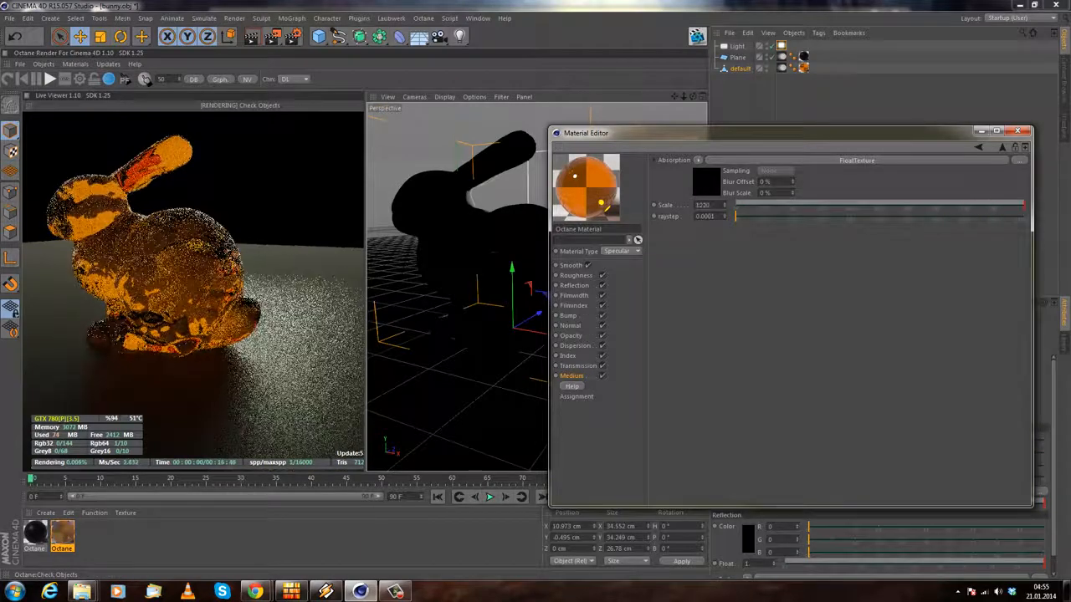
left_click_drag(478, 259, 505, 276, "alt")
Step: Set the Absorption FloatTexture's float value to 1 and return to the absorption medium settings
double_click(717, 204)
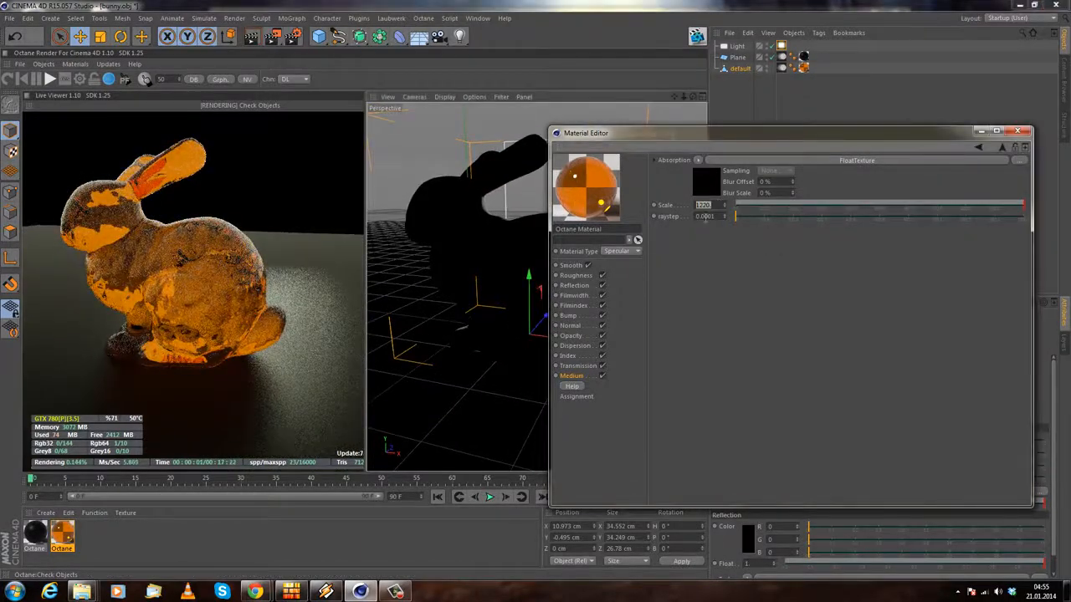
left_click(875, 160)
left_click_drag(732, 161, 1052, 161)
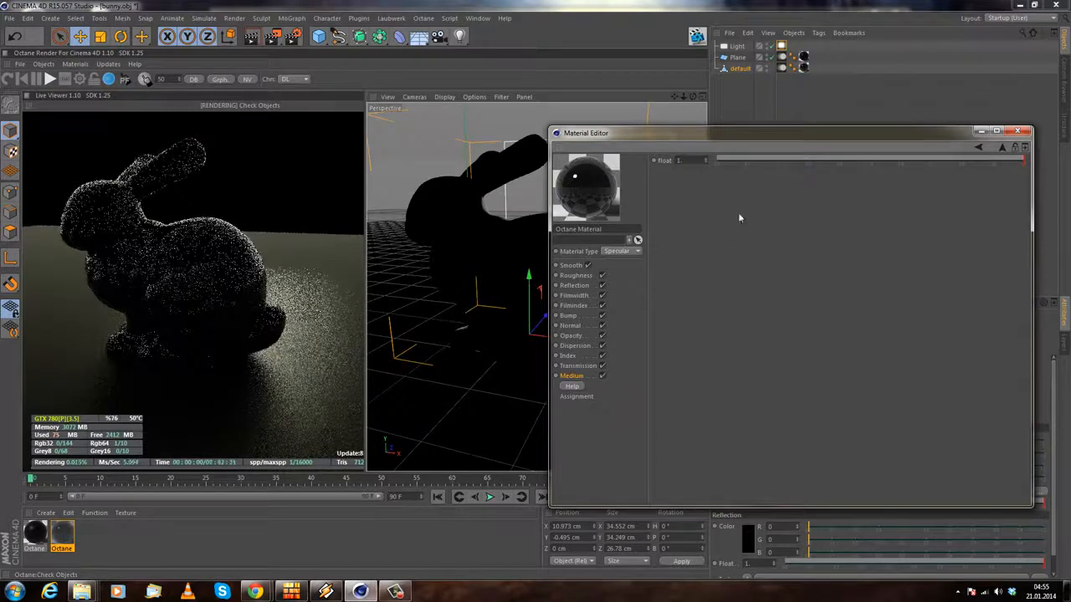
left_click(978, 147)
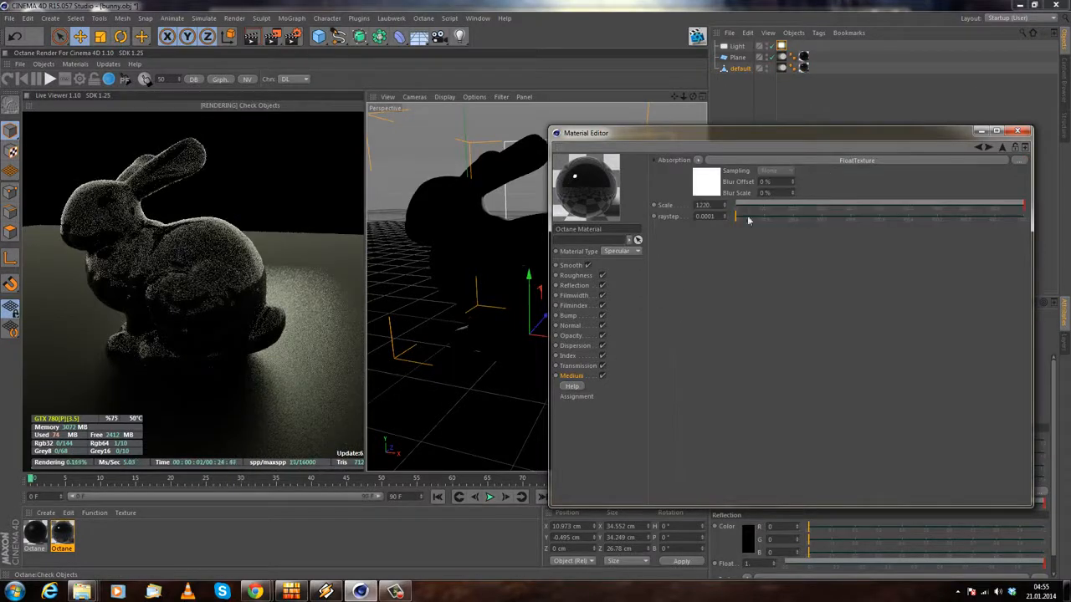
Step: Set the absorption medium's Scale to 1, then try 10, 20 and 100 in turn
left_click_drag(721, 205, 488, 191)
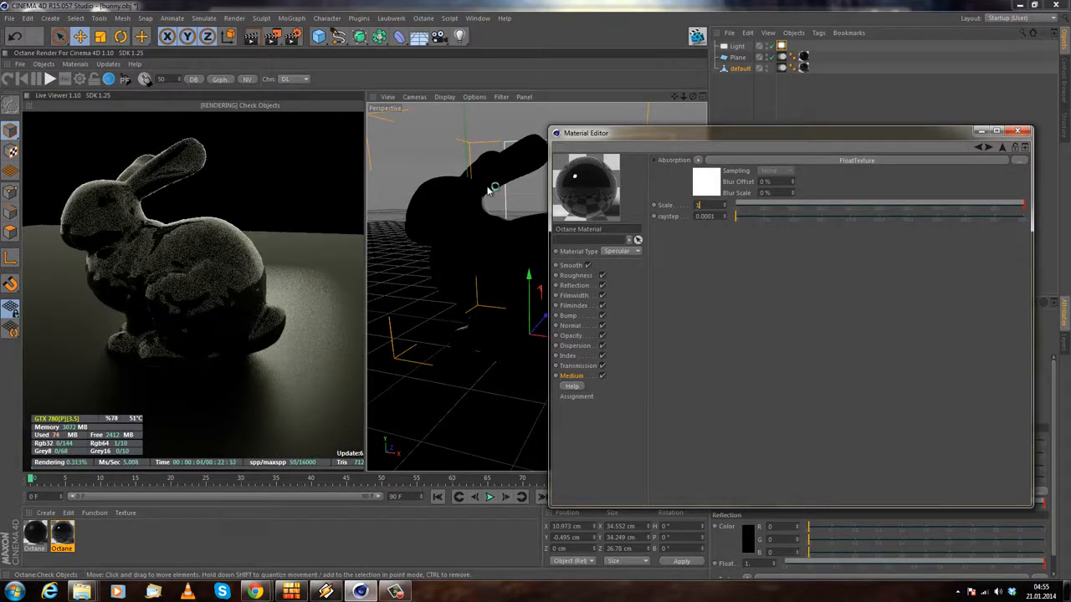
type("1")
key("Return")
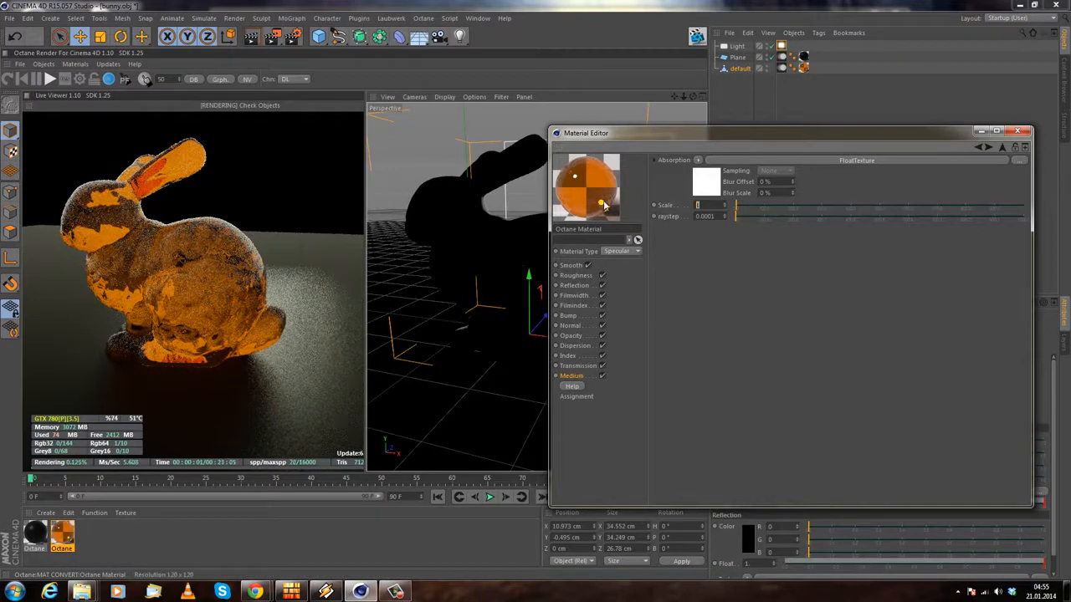
type("0")
key("Return")
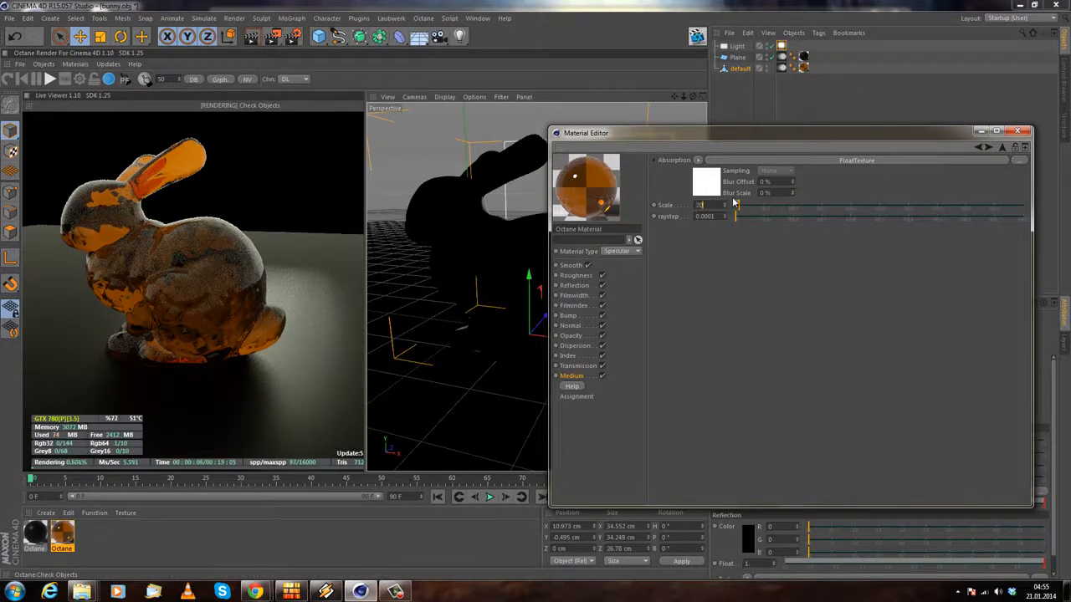
key("Return")
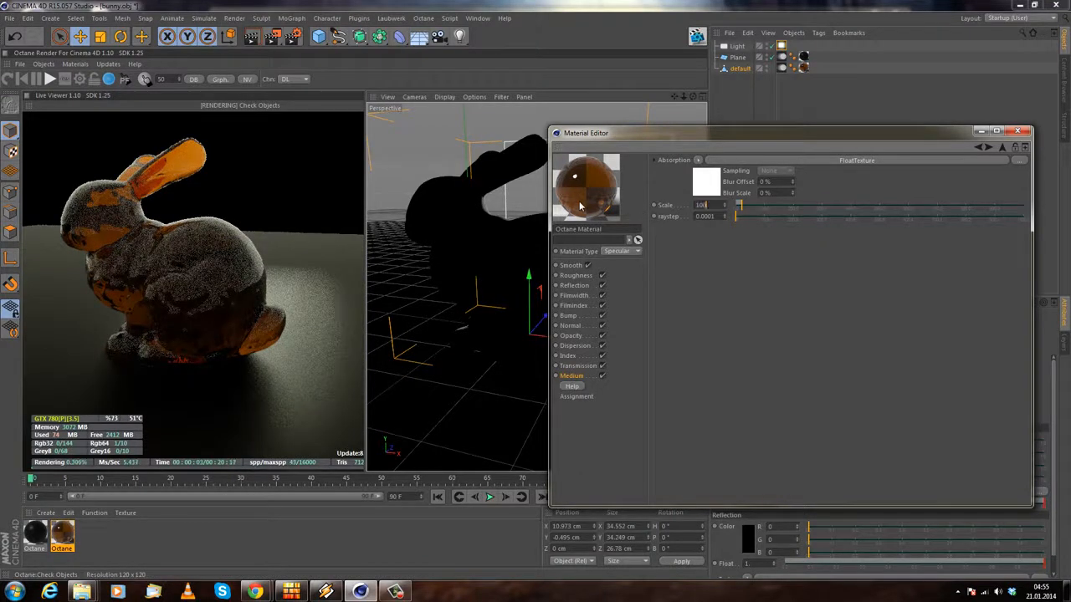
key("Return")
Step: Raise the area light's Power to 400 and then to 1000, moving the Material Editor out of the way
left_click_drag(230, 264, 215, 188)
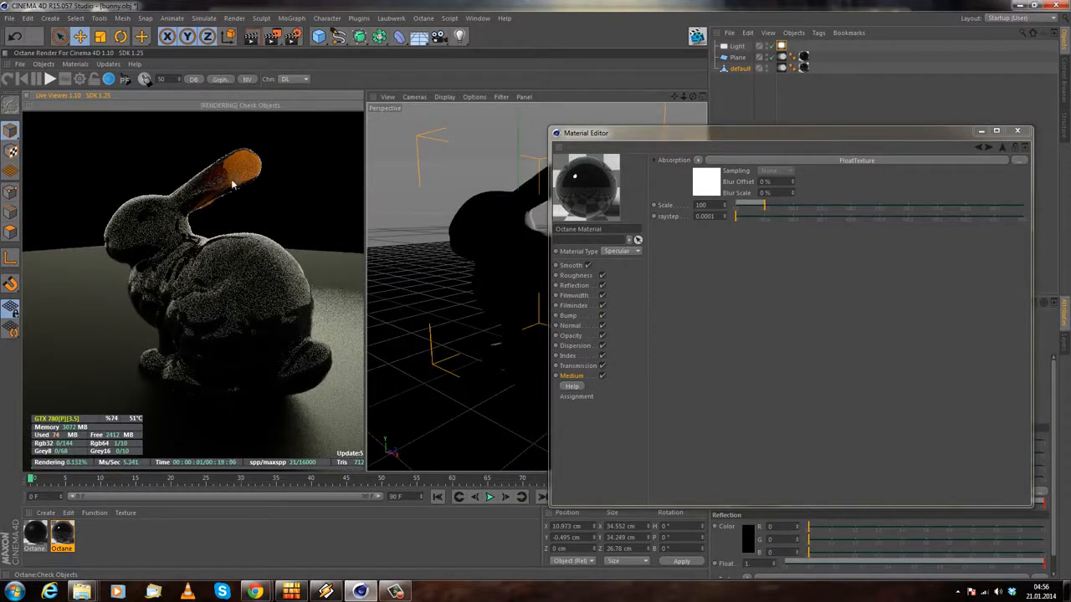
left_click_drag(166, 341, 360, 301)
left_click_drag(629, 135, 275, 157)
left_click_drag(779, 392, 629, 384)
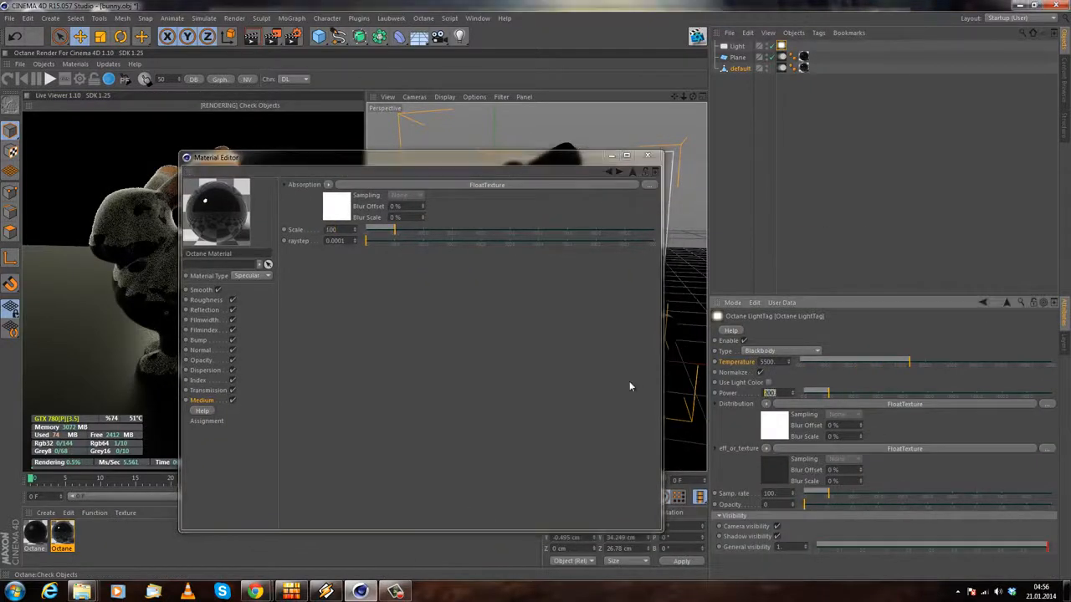
type("400")
key("Return")
left_click_drag(276, 157, 357, 180)
left_click_drag(778, 390, 651, 381)
type("1000")
key("Return")
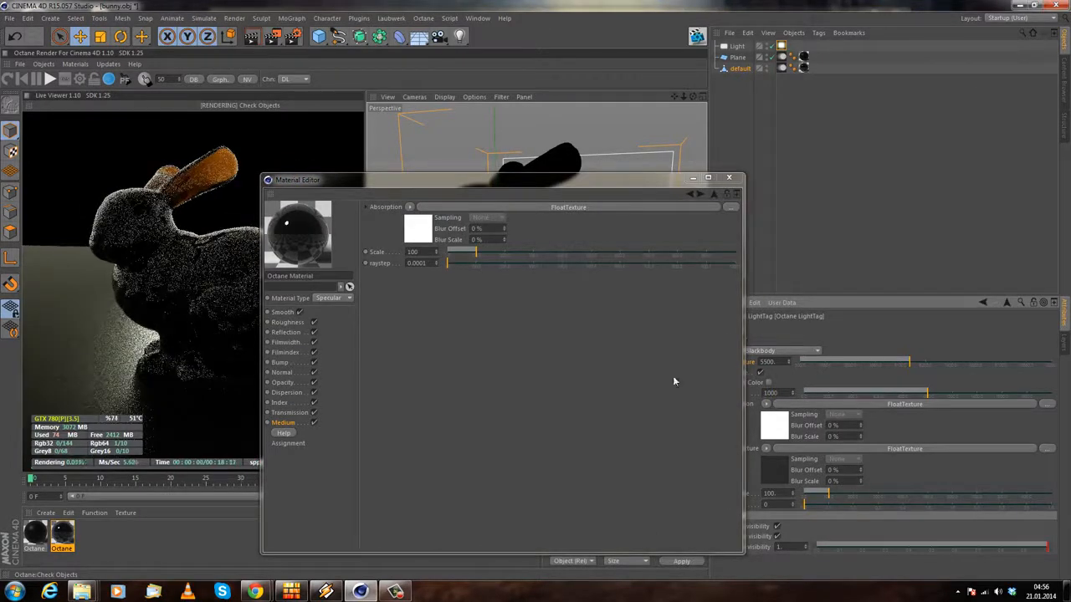
Step: Lower the bunny material's absorption Scale to 50 and then to 40
left_click_drag(409, 181, 525, 182)
mouse_move(239, 254)
left_mouse_down()
mouse_move(171, 294)
mouse_move(242, 246)
mouse_move(234, 253)
left_mouse_up()
left_click(531, 254)
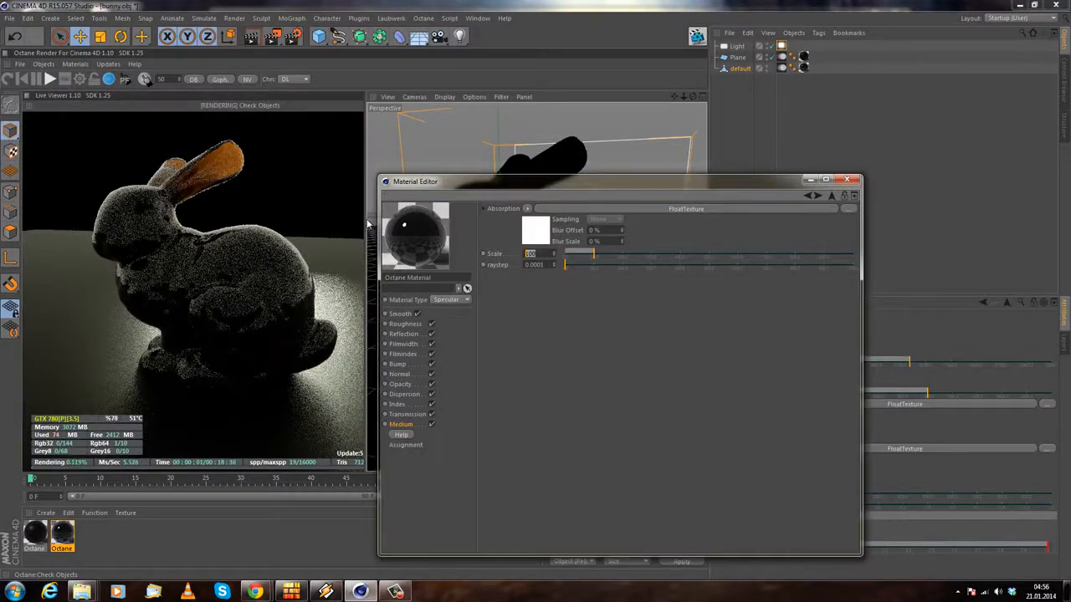
key("Return")
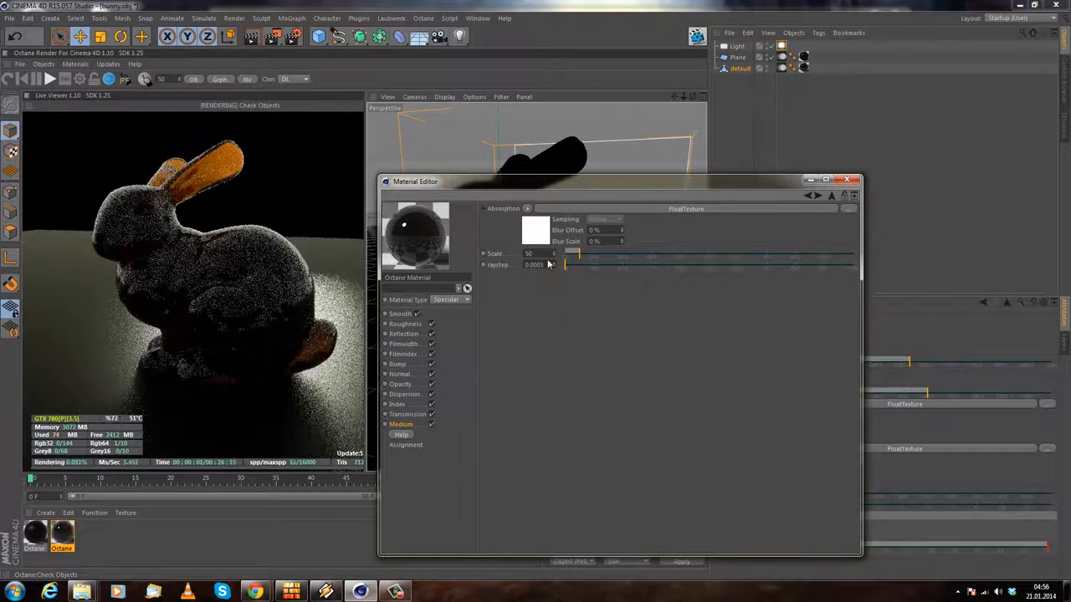
type("40")
key("Return")
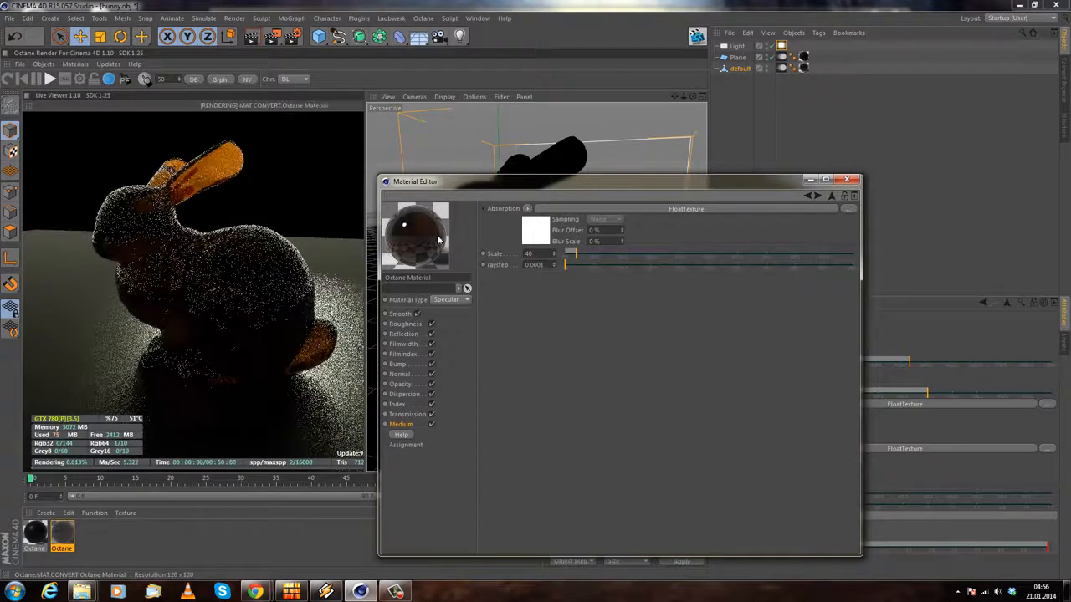
Step: Lower the bunny material's absorption Scale to 30, 20 and 10 in turn
left_click_drag(208, 341, 122, 376)
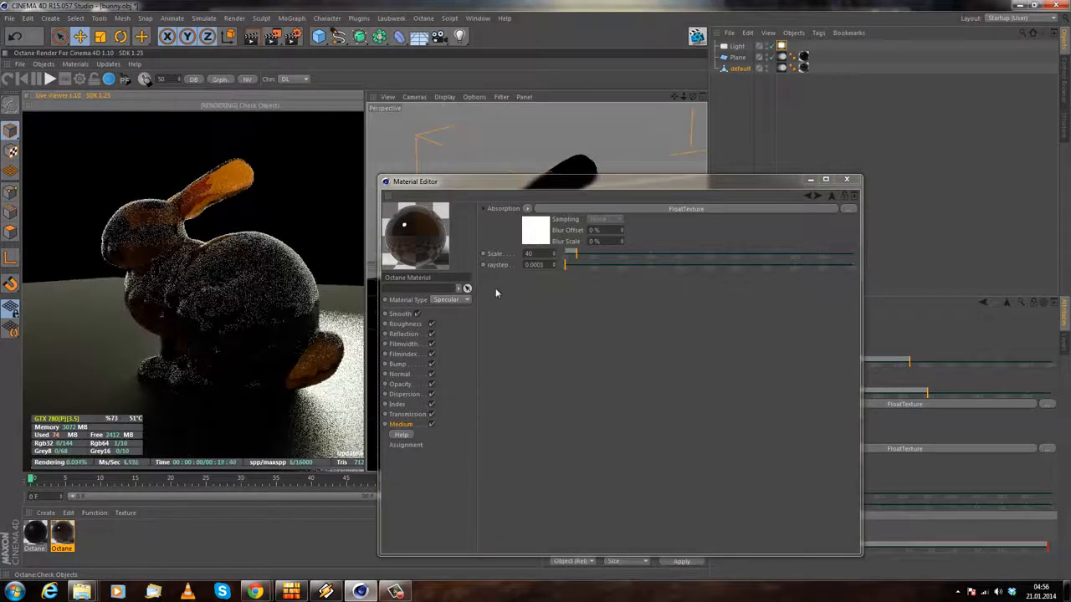
left_click(535, 255)
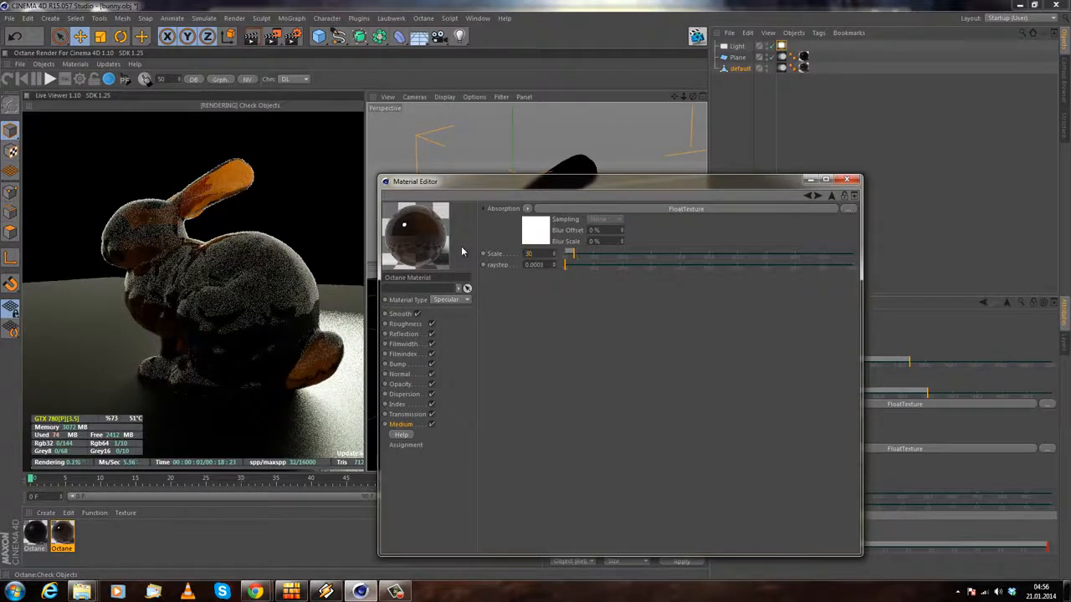
key("Return")
key("BackSpace")
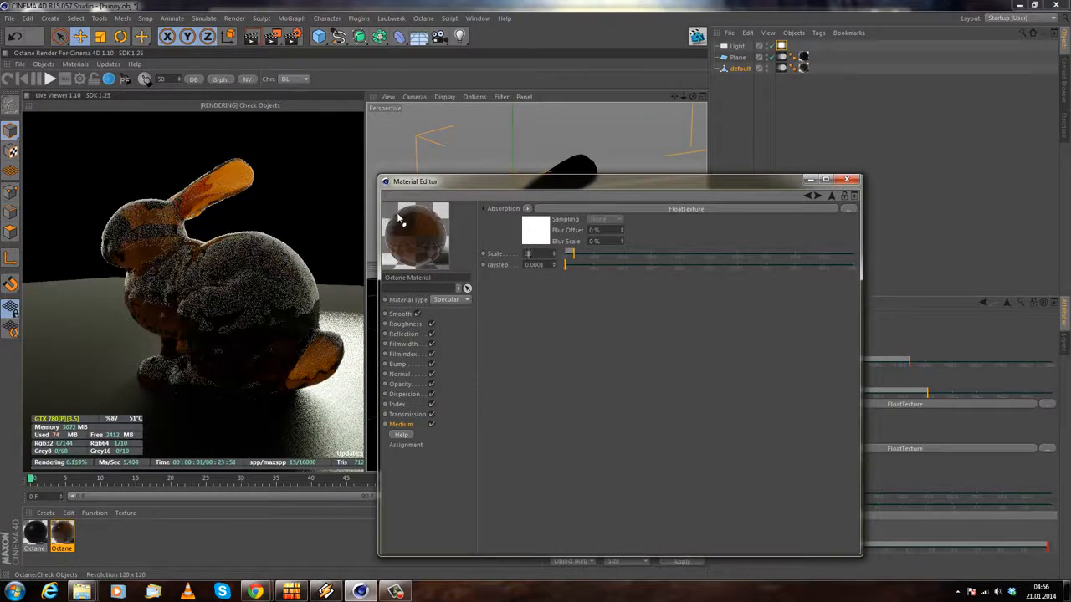
key("BackSpace")
type("20")
key("Return")
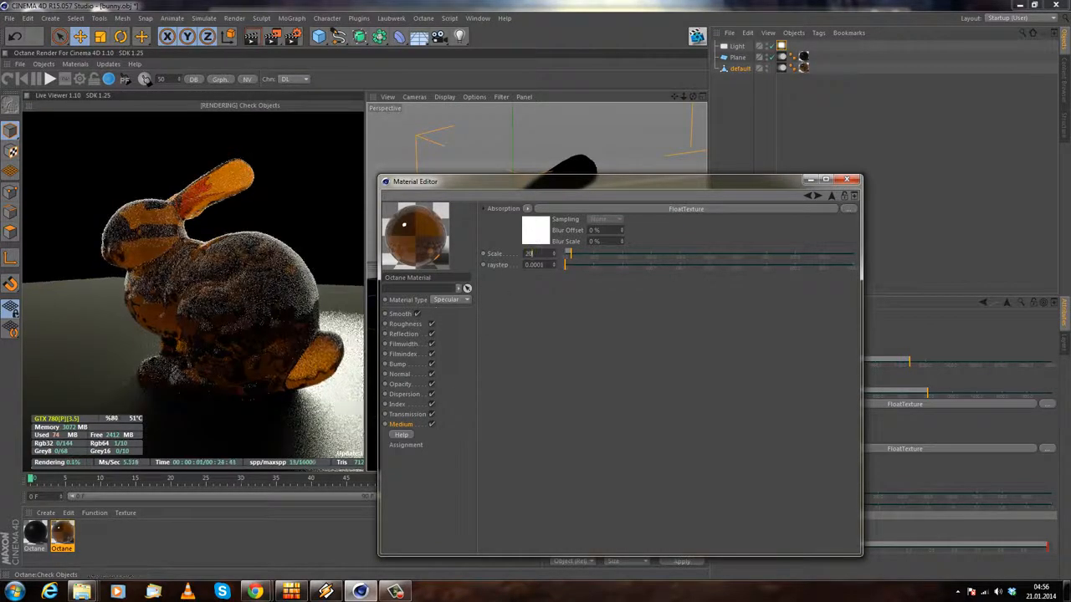
type("10")
key("Return")
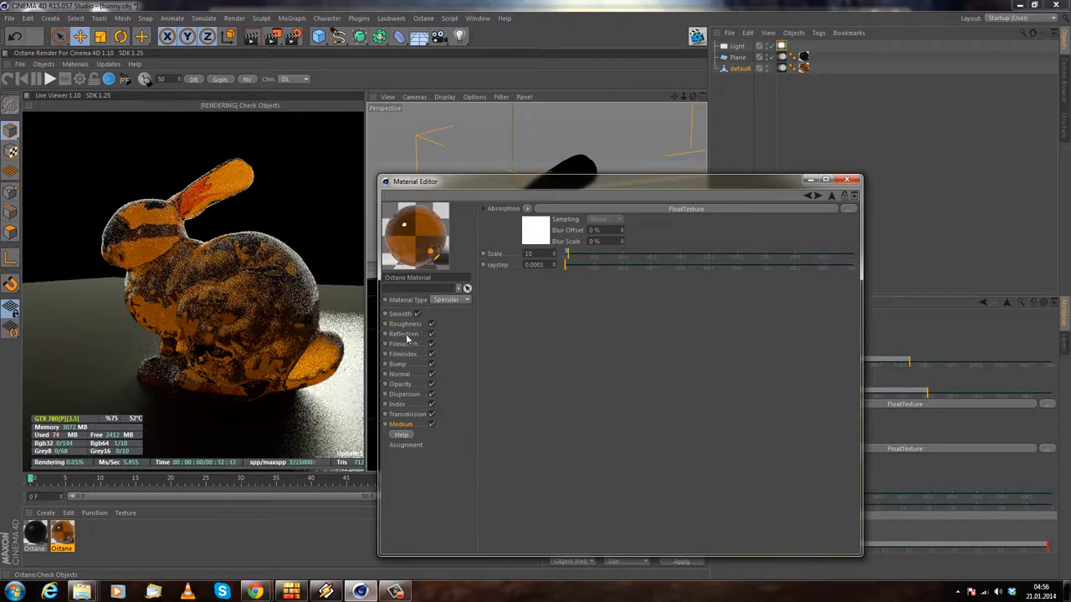
Step: Set the bunny material's Roughness float value to 0.15
left_click(405, 324)
left_click(607, 267)
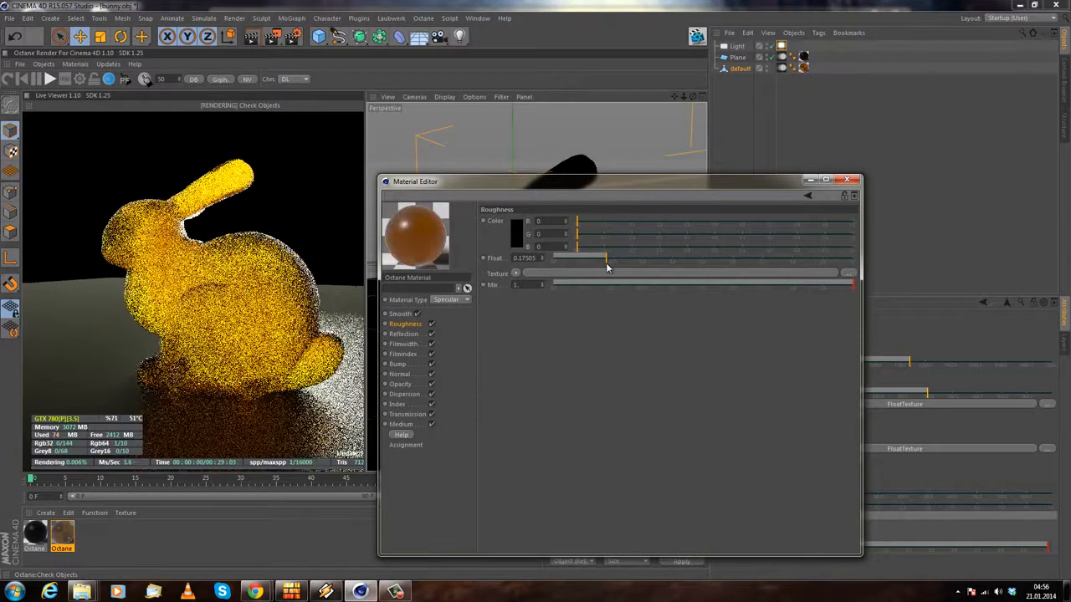
left_click_drag(607, 266, 599, 266)
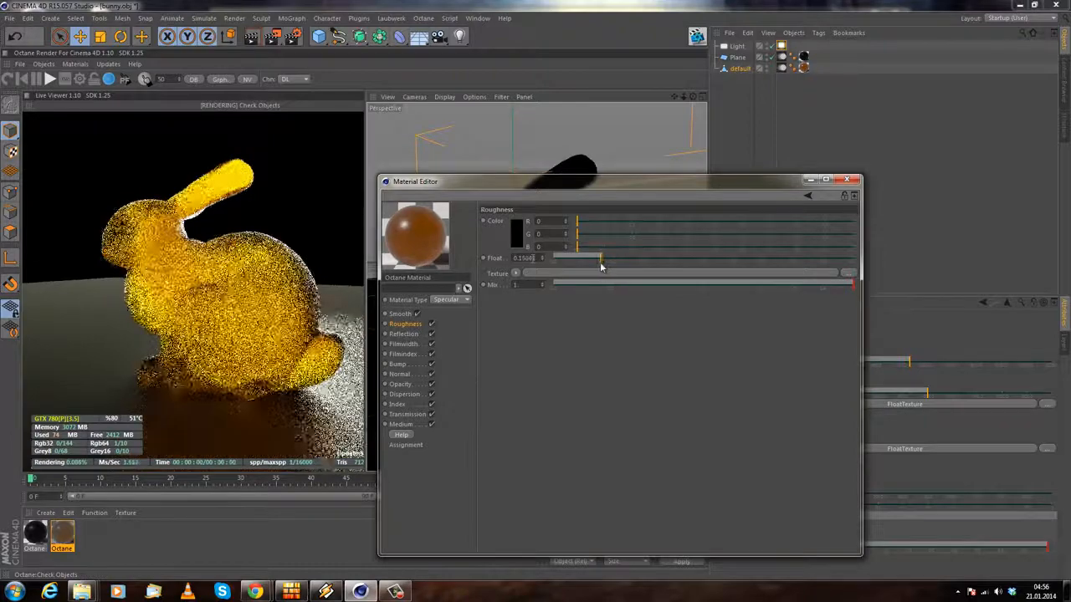
type("15")
key("Return")
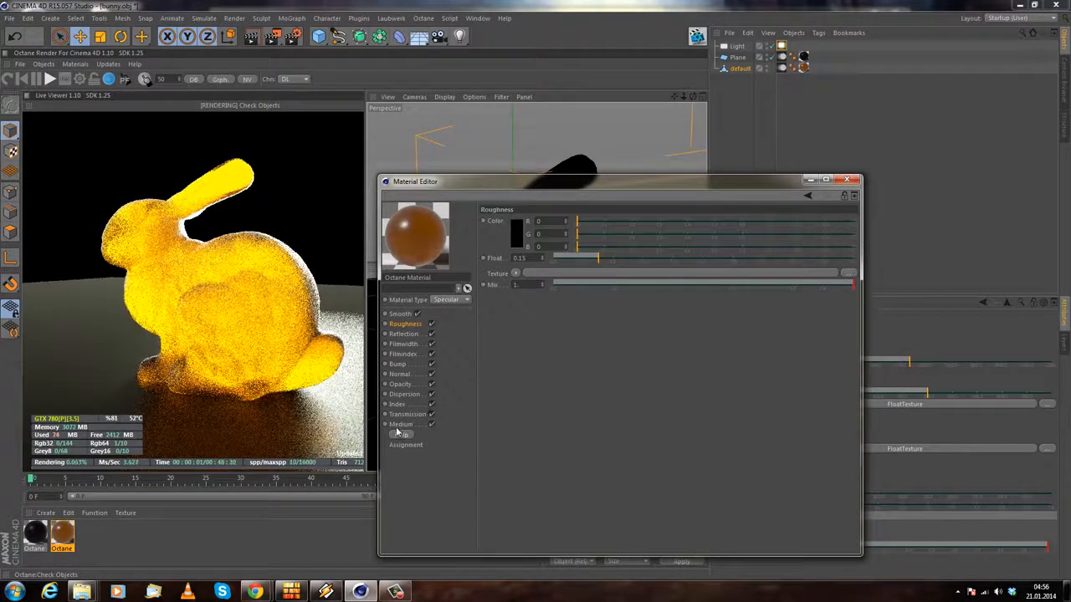
Step: Set the absorption medium's Scale to 20 and move the Material Editor clear of the bunny in the viewport
left_click(401, 425)
left_click(566, 222)
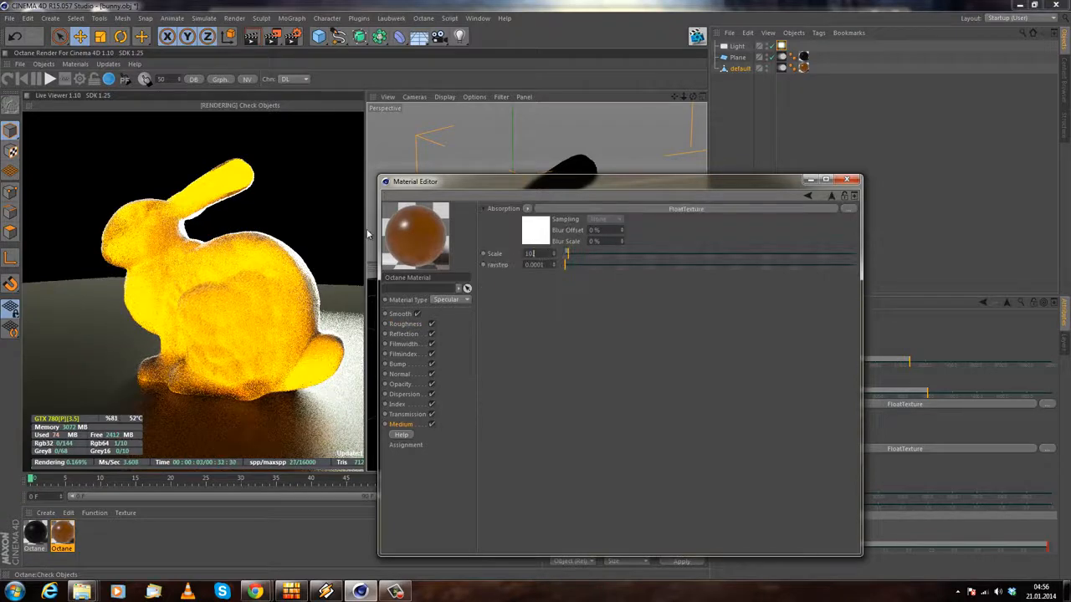
type("20")
key("Return")
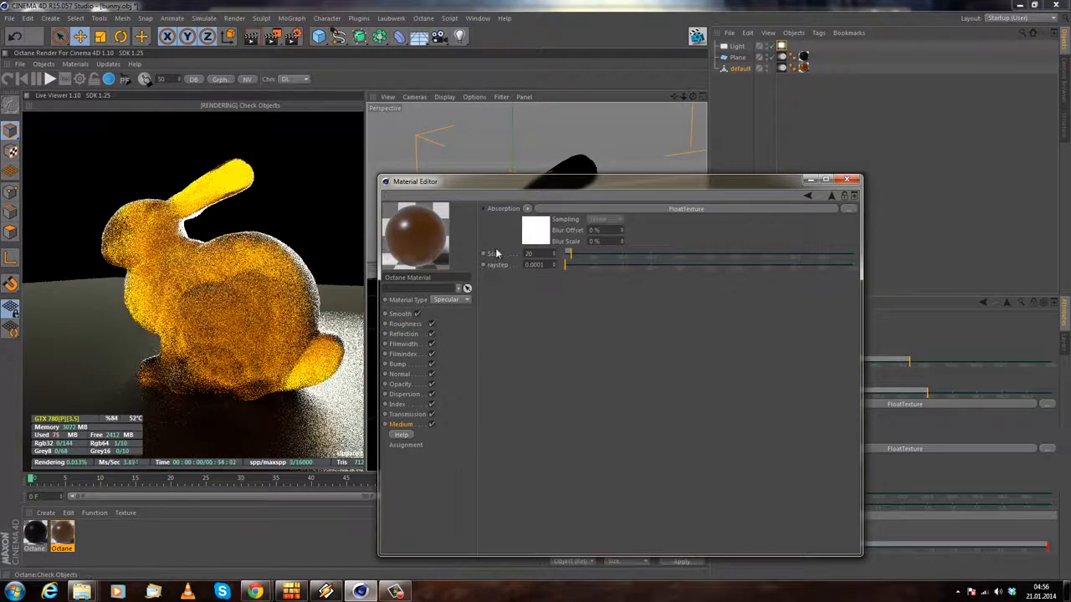
left_click(325, 233)
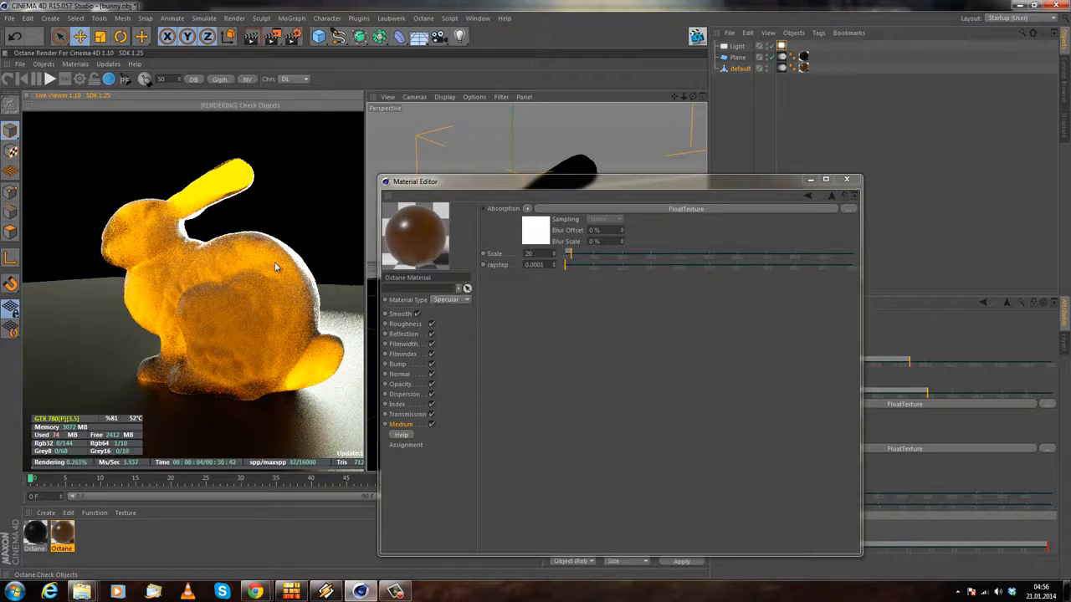
left_click_drag(512, 186, 770, 182)
left_click_drag(686, 178, 758, 148)
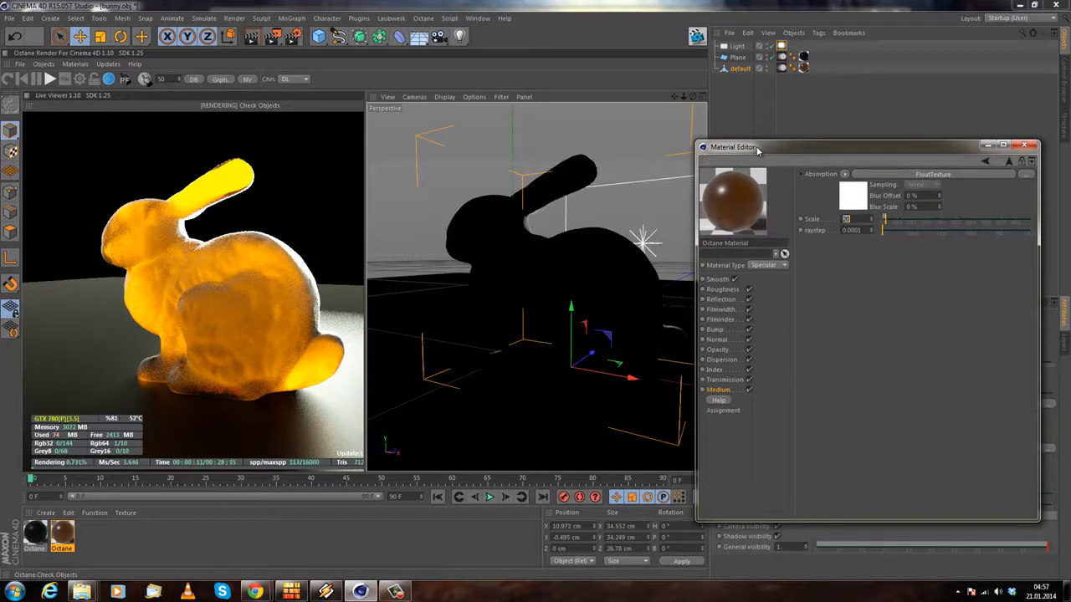
Step: Review the bunny material's Medium, Roughness, absorption and Transmission settings, and minimize the Material Editor
left_click(717, 391)
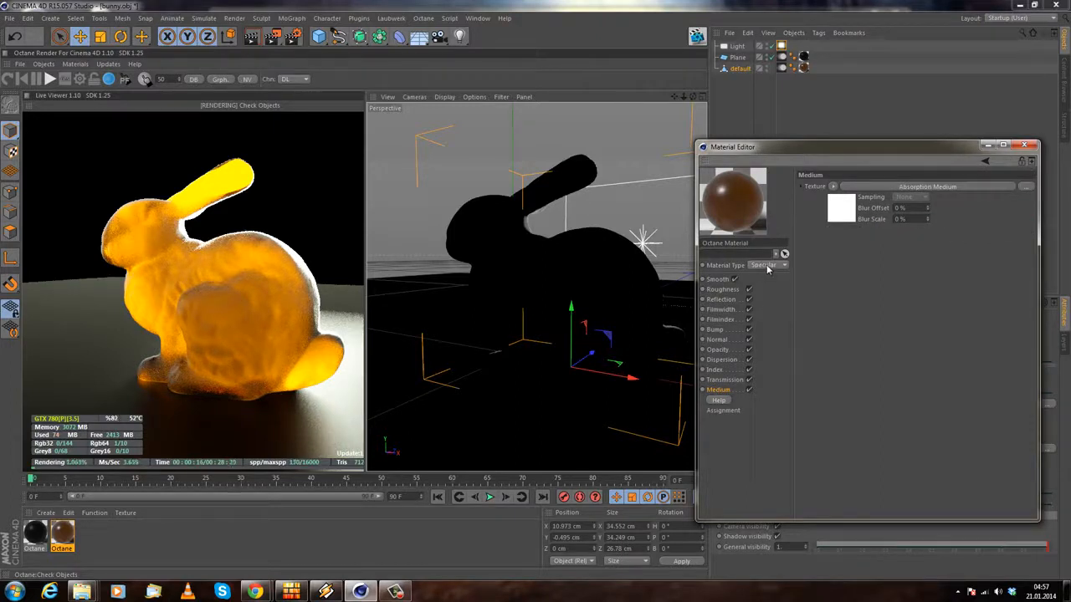
left_click(726, 289)
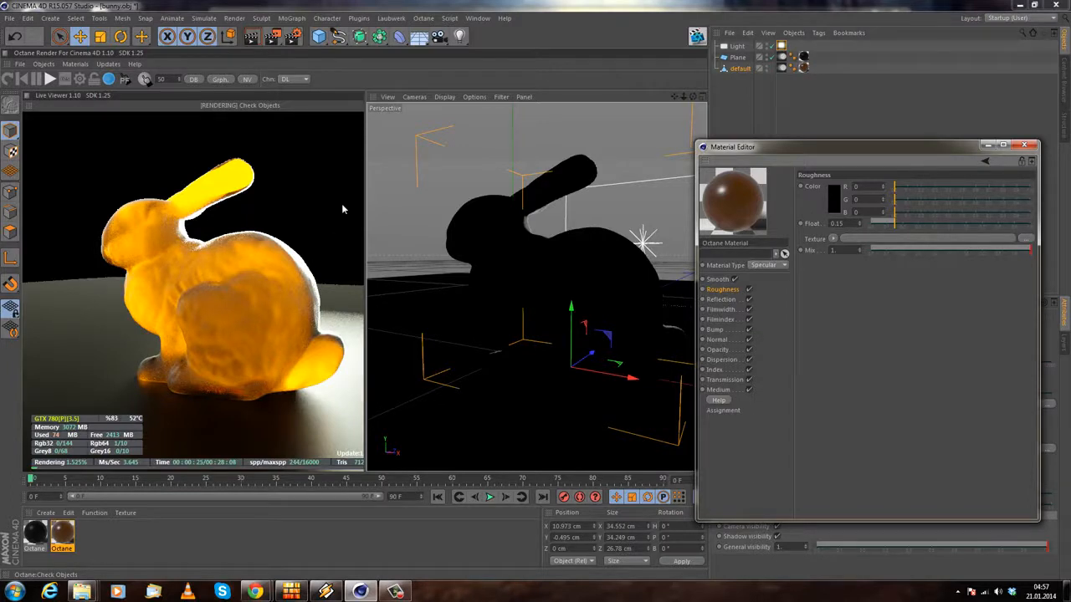
left_click(716, 389)
left_click(876, 188)
left_click_drag(849, 149, 742, 143)
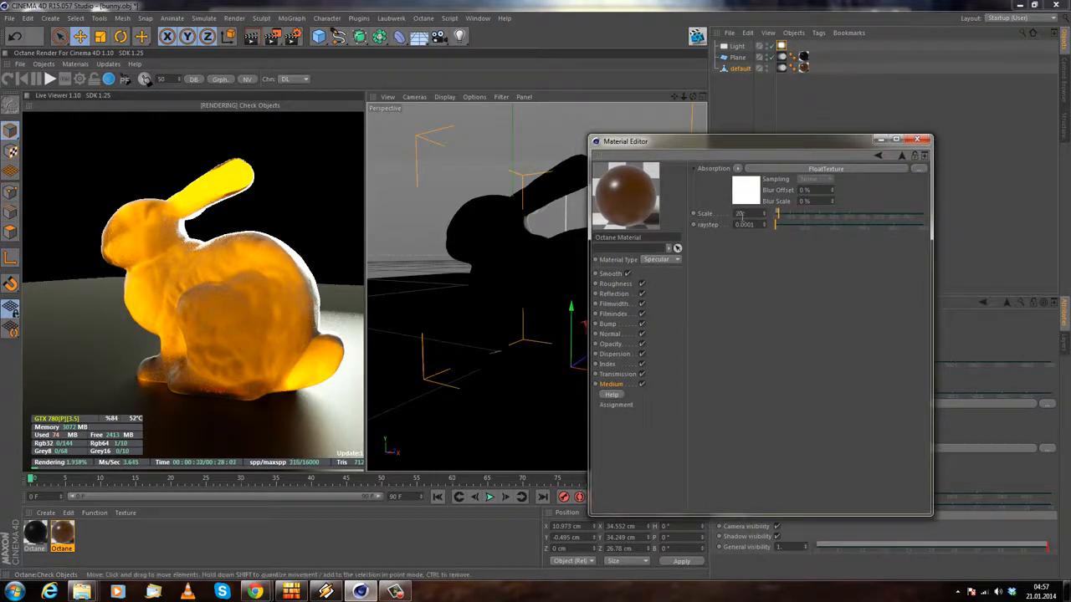
left_click(619, 374)
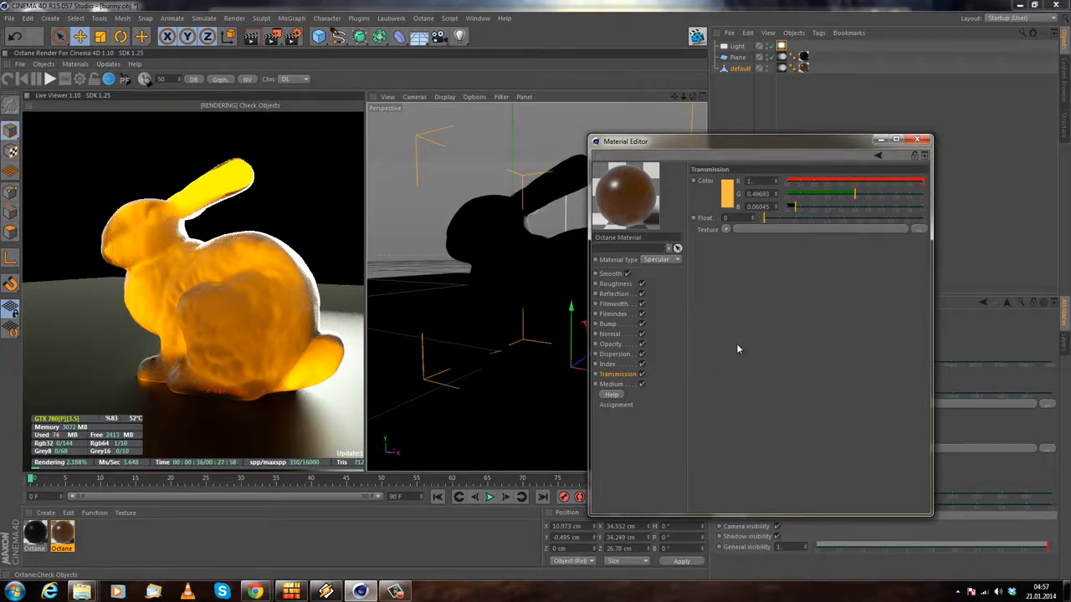
left_click(622, 384)
left_click(636, 376)
left_click(881, 139)
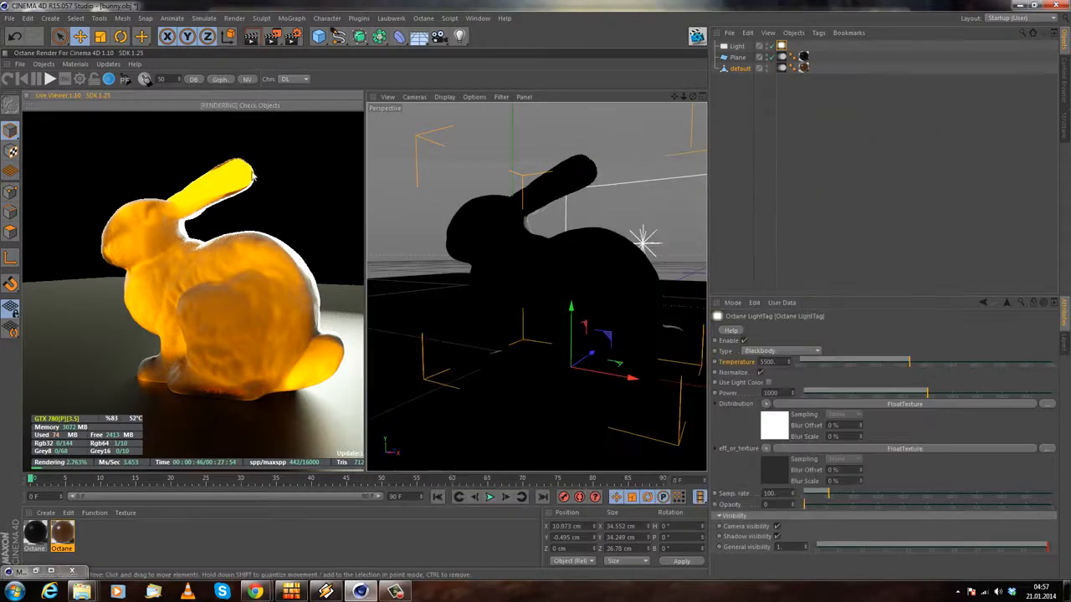
Step: Add a Sphere primitive and scale it down uniformly to about 14.4 cm across
left_click_drag(318, 44, 544, 74)
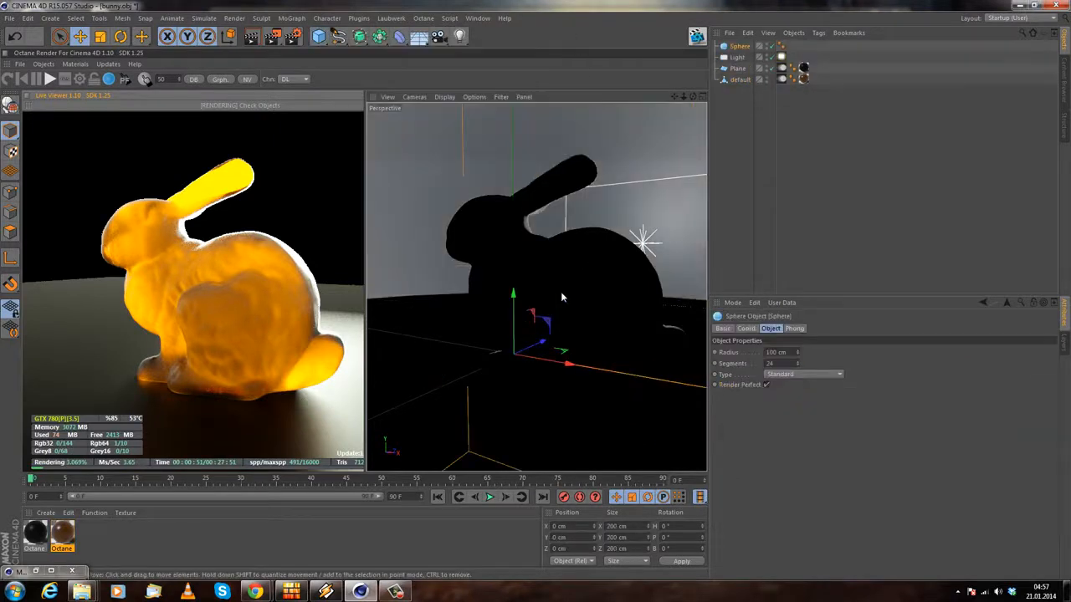
left_click(100, 37)
left_click_drag(577, 244, 377, 405)
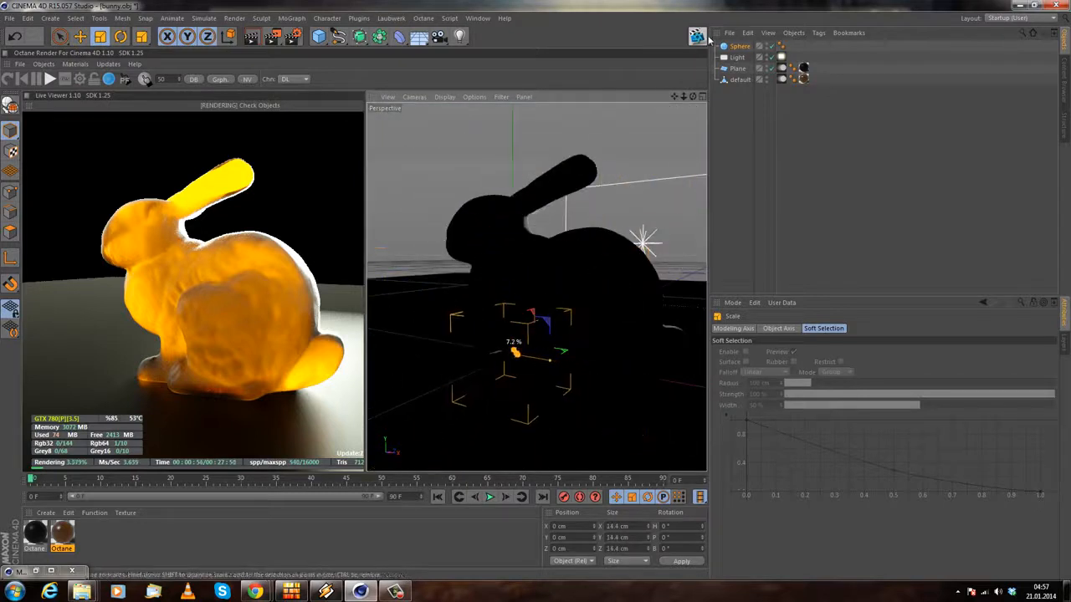
Step: Move the sphere in front of the bunny's head and raise it, to about X -28.9 cm and Y 7.4 cm
left_click(80, 37)
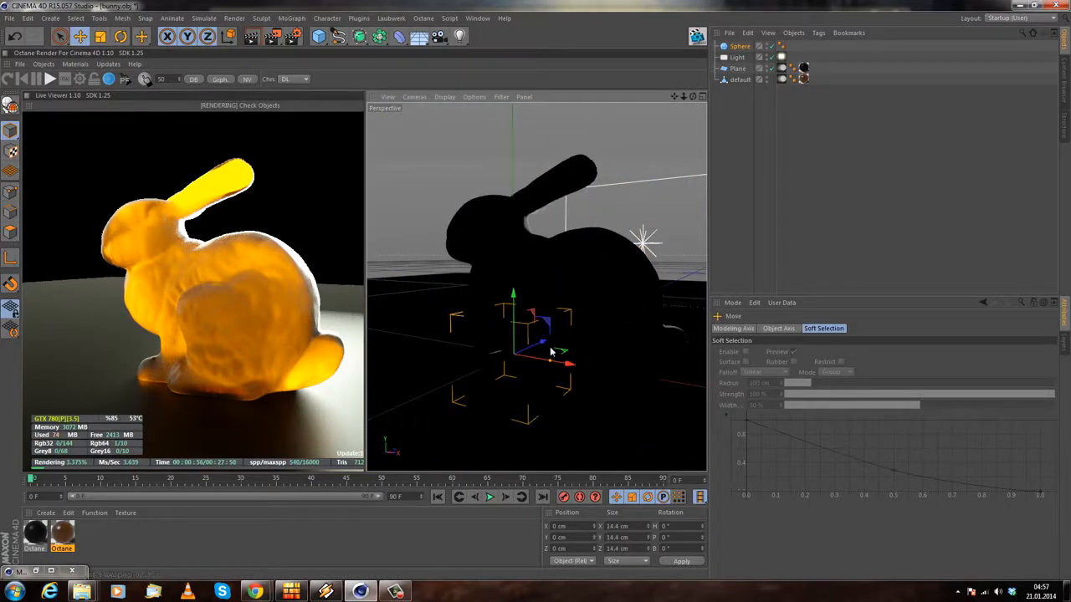
left_click_drag(570, 364, 446, 354)
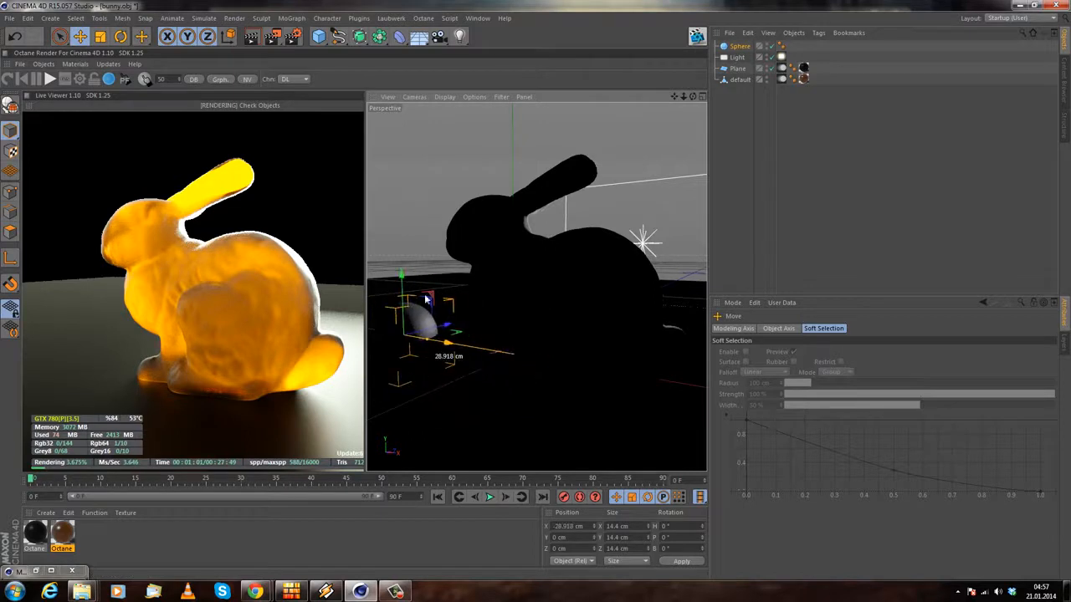
left_click_drag(407, 281, 409, 247)
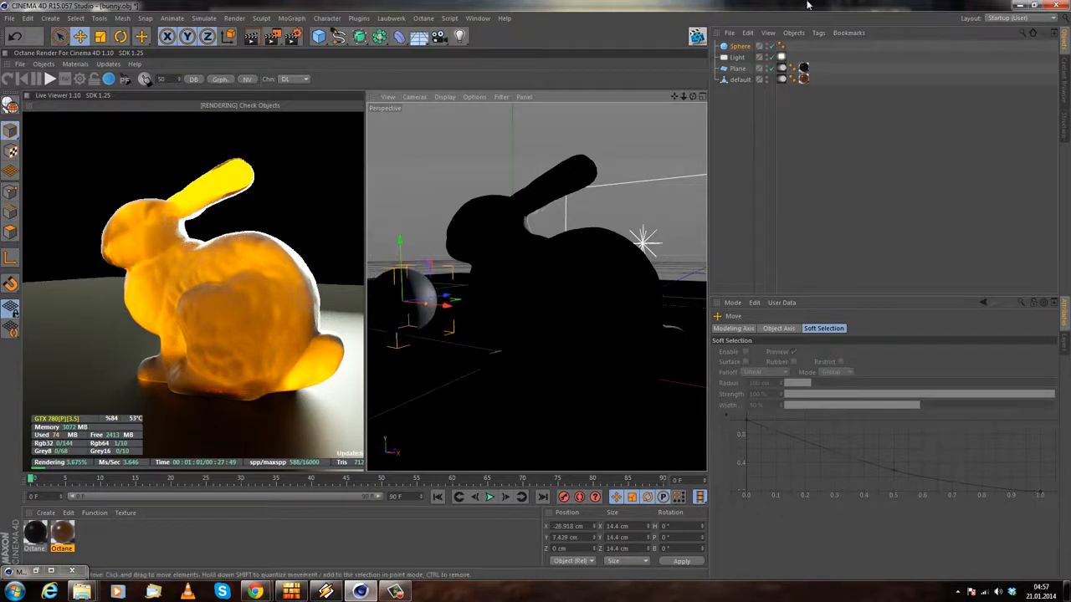
Step: Add an Octane ObjectTag to the sphere and set its Mesh No to 3
right_click(739, 47)
left_click(716, 41)
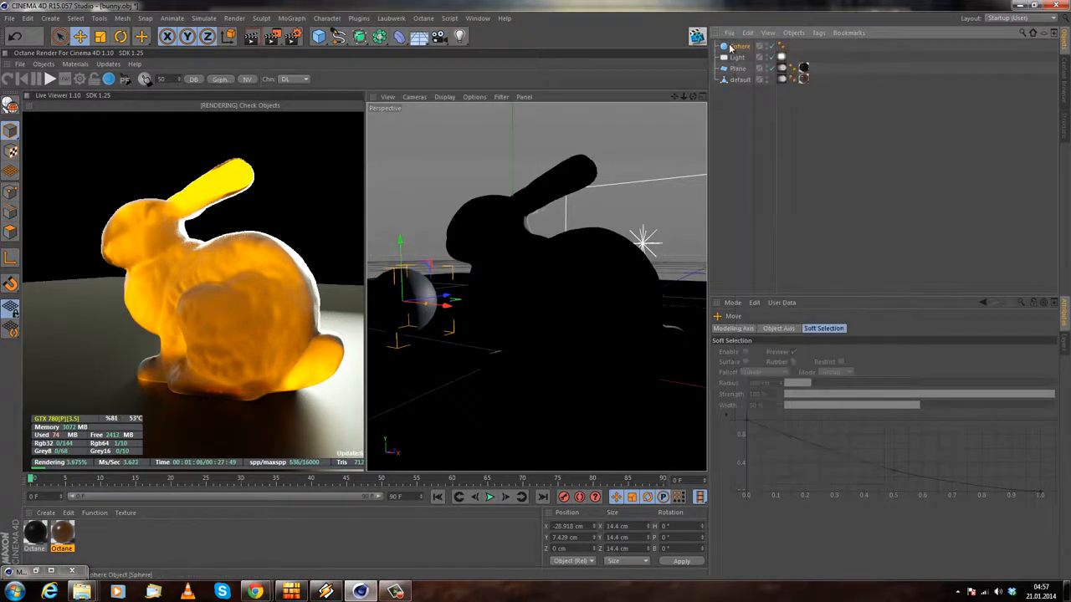
left_click(729, 46)
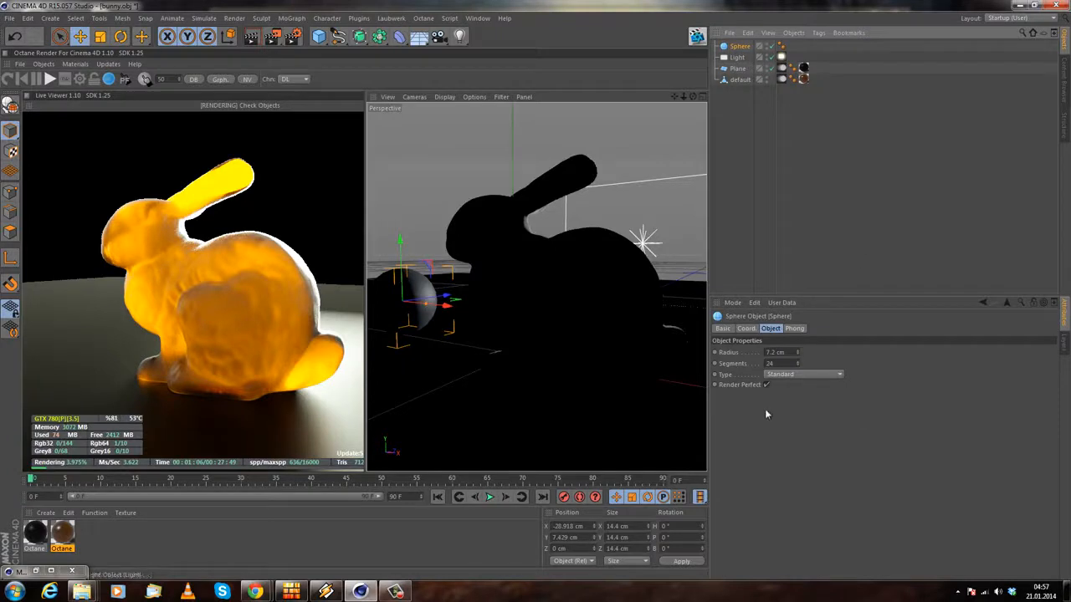
right_click(735, 48)
mouse_move(816, 75)
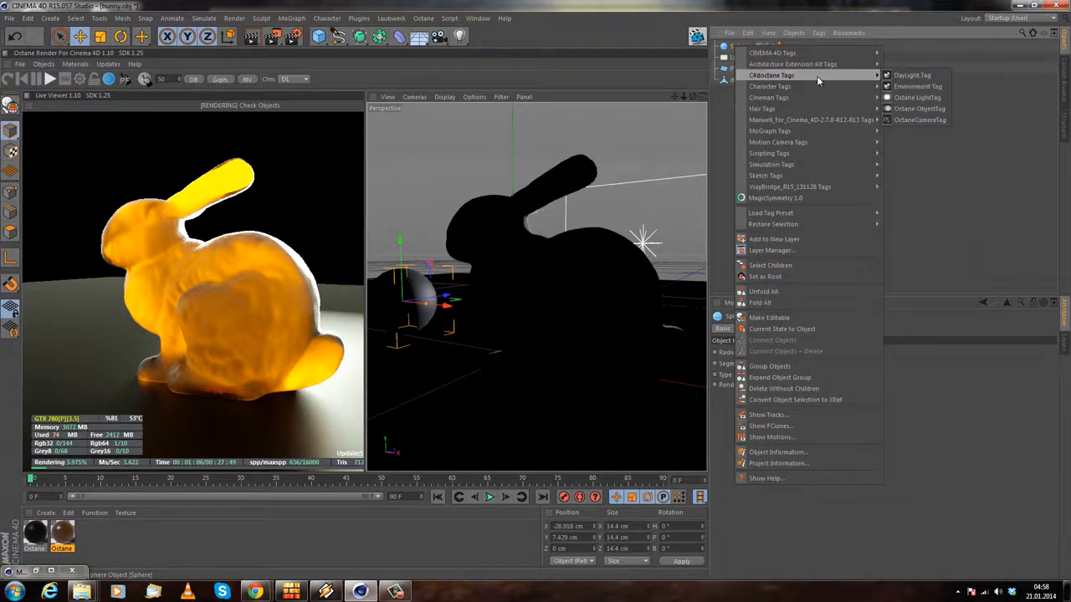
left_click(920, 109)
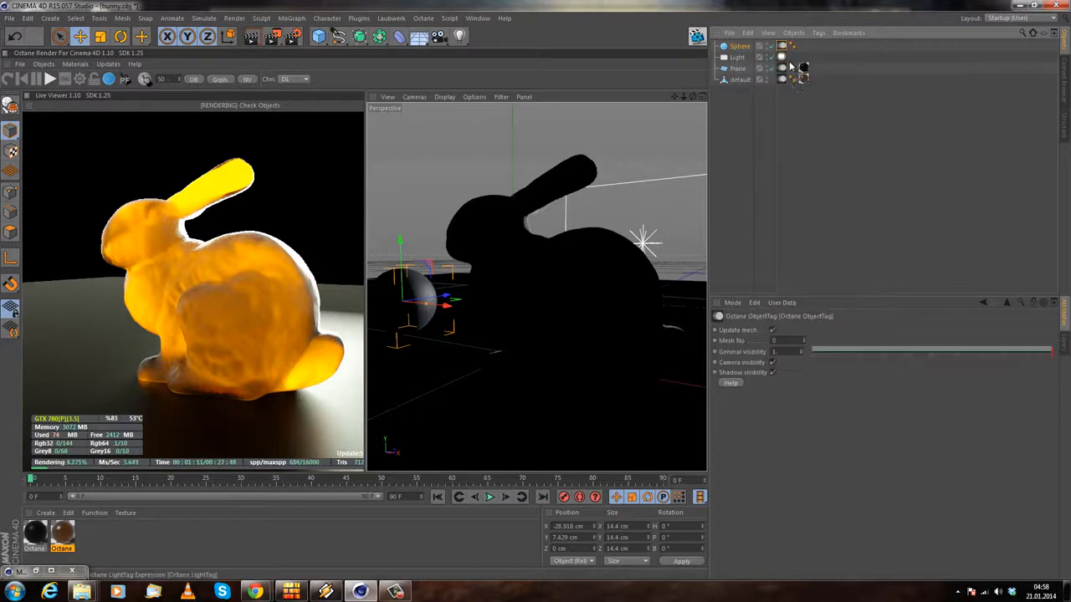
left_click(804, 338)
left_click(803, 338)
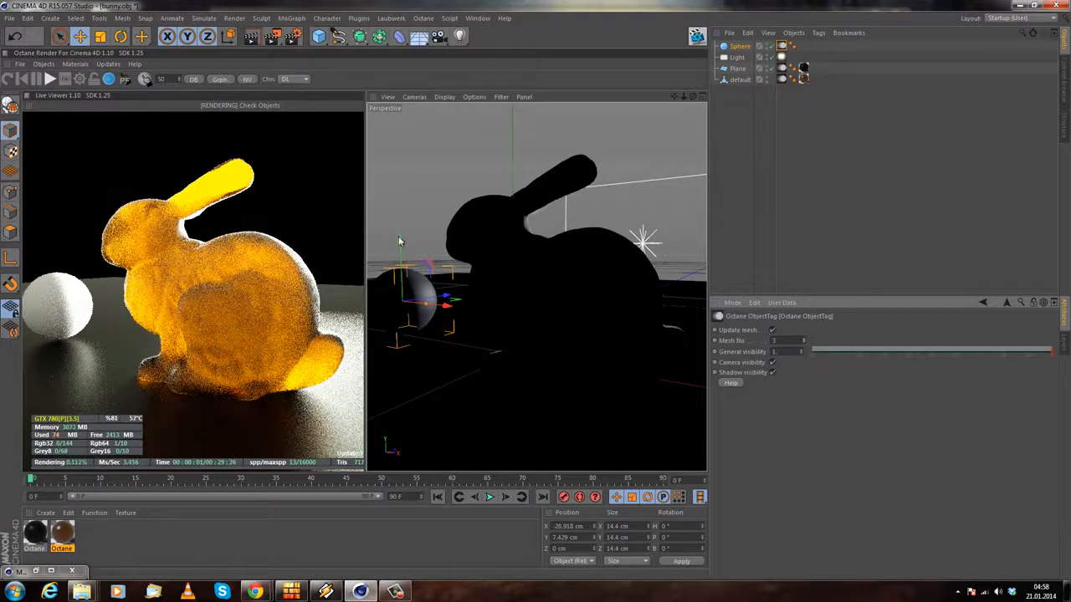
Step: Lower the sphere onto the floor and move it beside the bunny, to about X 13.3, Y 6.7, Z -27.9 cm
left_click_drag(400, 242, 412, 246)
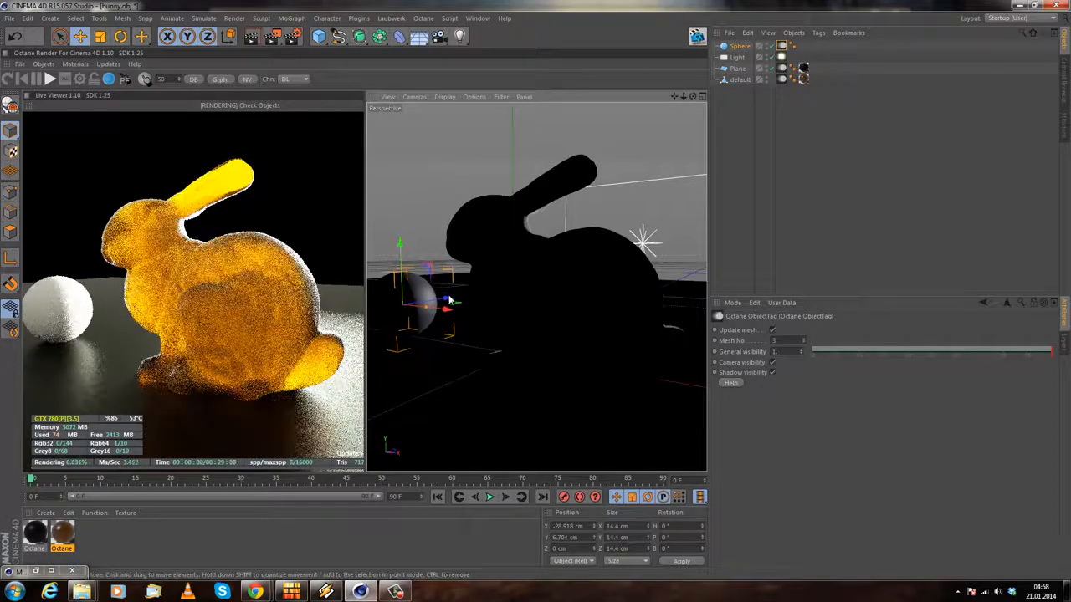
left_click_drag(447, 301, 494, 360)
scroll(560, 301, "down", 5)
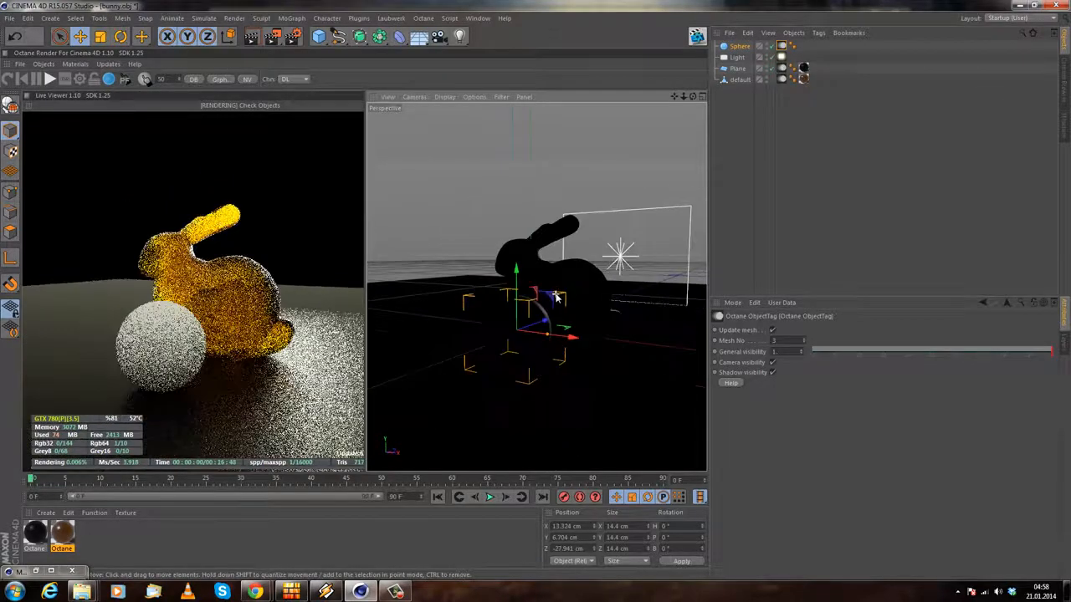
scroll(567, 313, "up", 6)
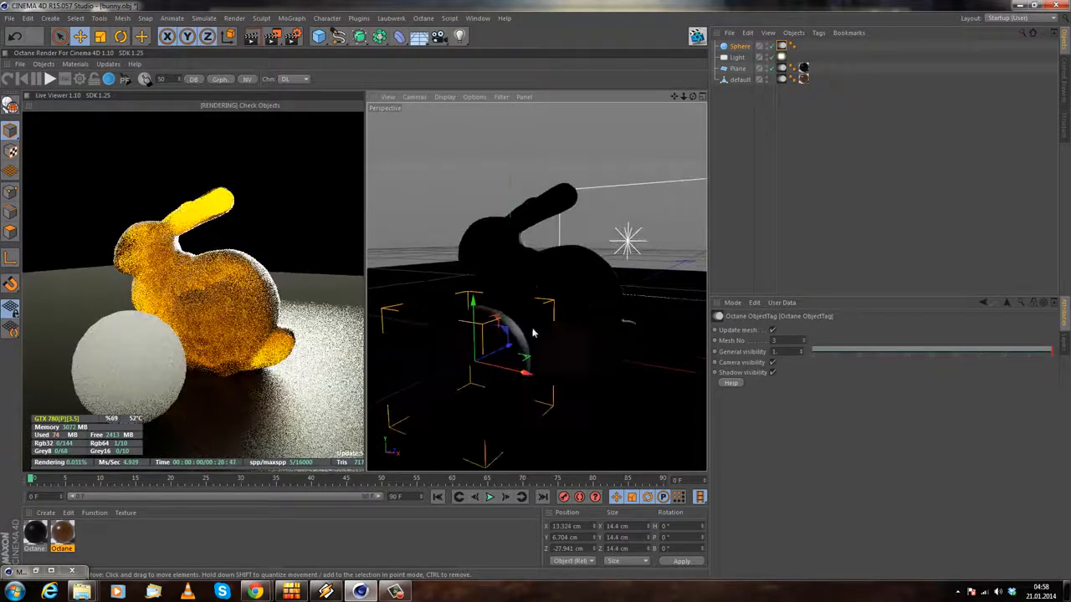
Step: View the bunny from the front with the sphere beside it and scale the sphere down to about 11.4 cm
left_click_drag(596, 325, 513, 274, "alt")
scroll(499, 310, "up", 5)
middle_click_drag(514, 275, 544, 290, "alt")
left_click(747, 45)
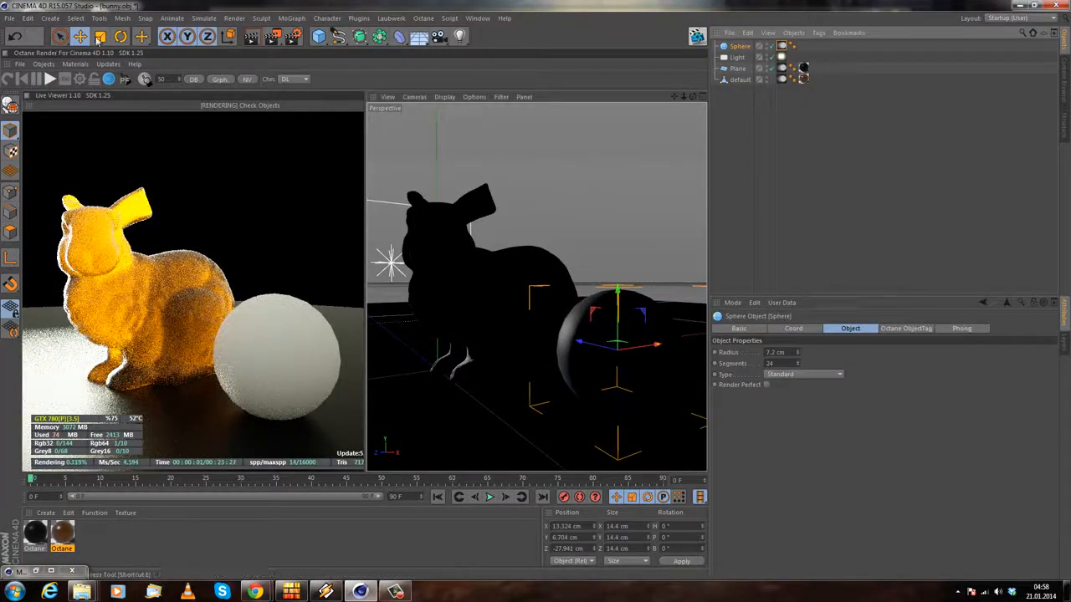
key("t")
left_click_drag(604, 233, 517, 259)
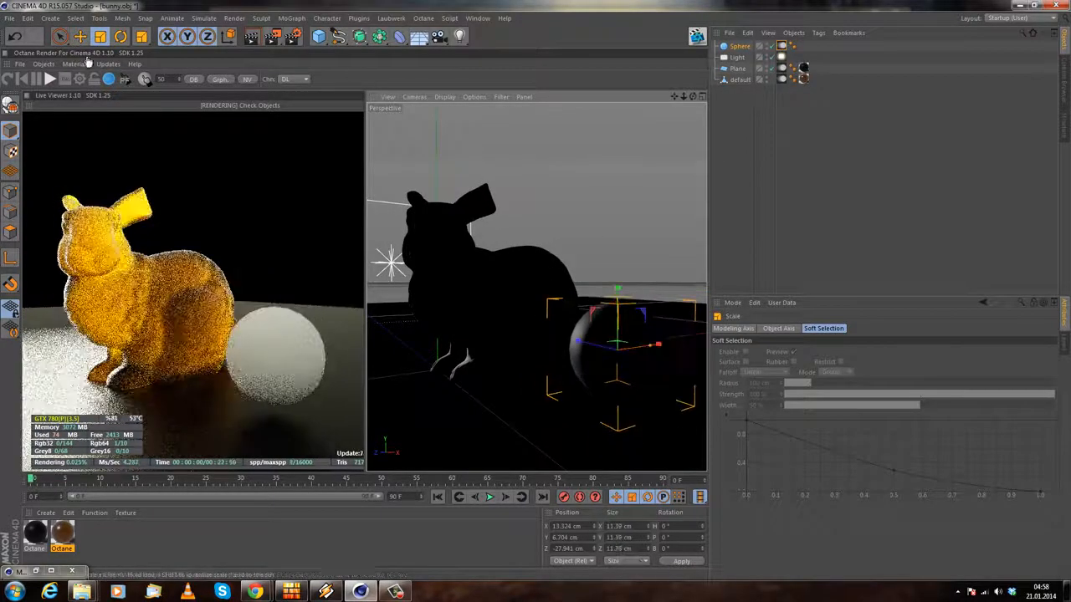
Step: Lower the sphere to the floor and shift it away from the bunny, to about X 19.6, Y 5.5, Z -26.2 cm
key("e")
left_click_drag(615, 293, 619, 306)
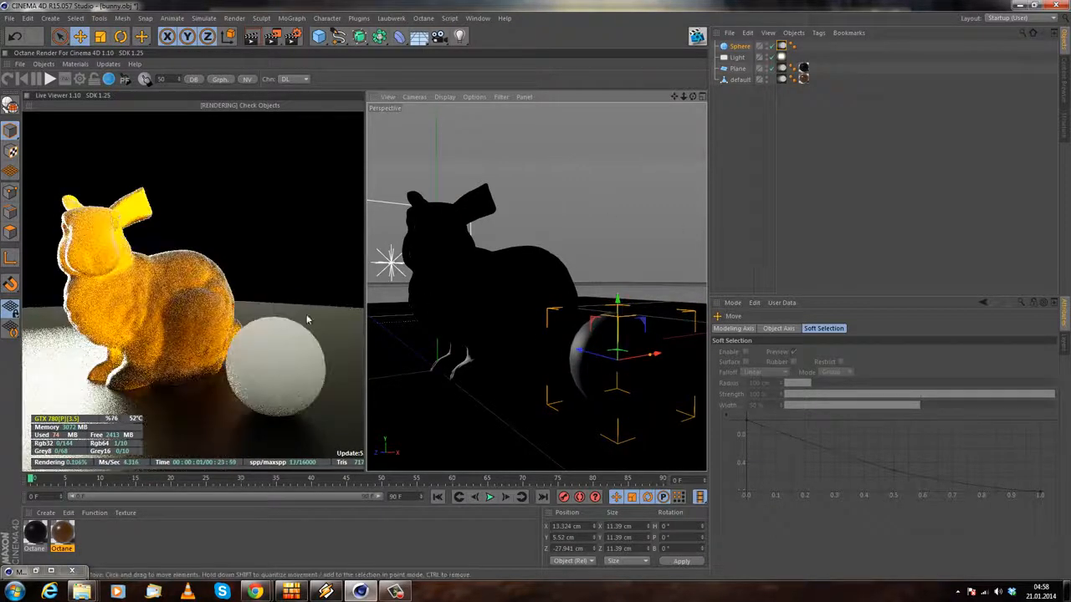
left_click_drag(667, 356, 698, 355)
left_click_drag(624, 349, 612, 347)
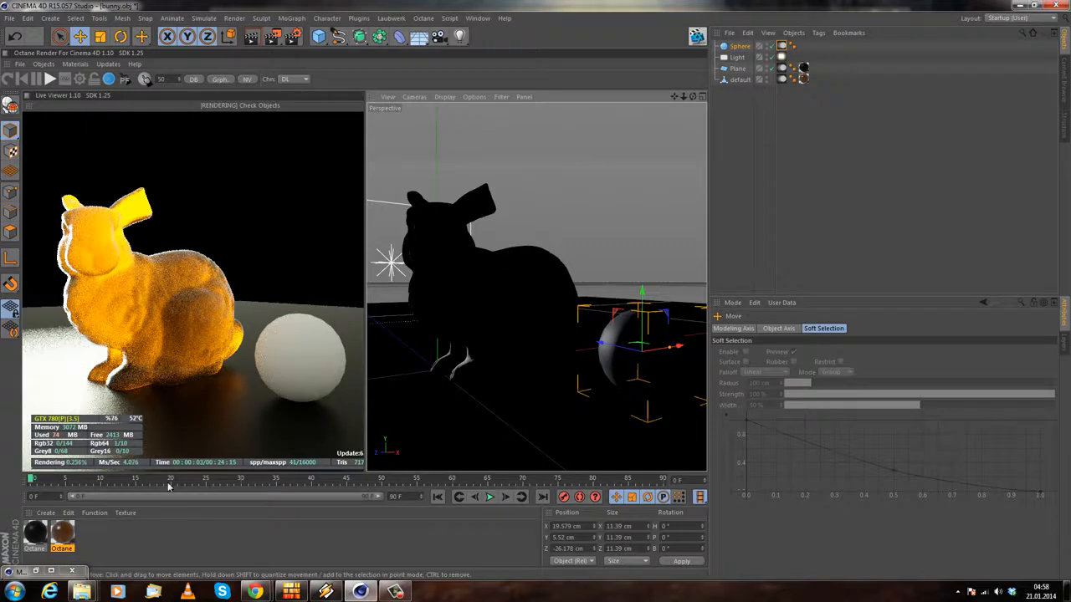
Step: Create a new Octane material and open its Emission channel in the Material Editor
left_click(45, 513)
mouse_move(72, 434)
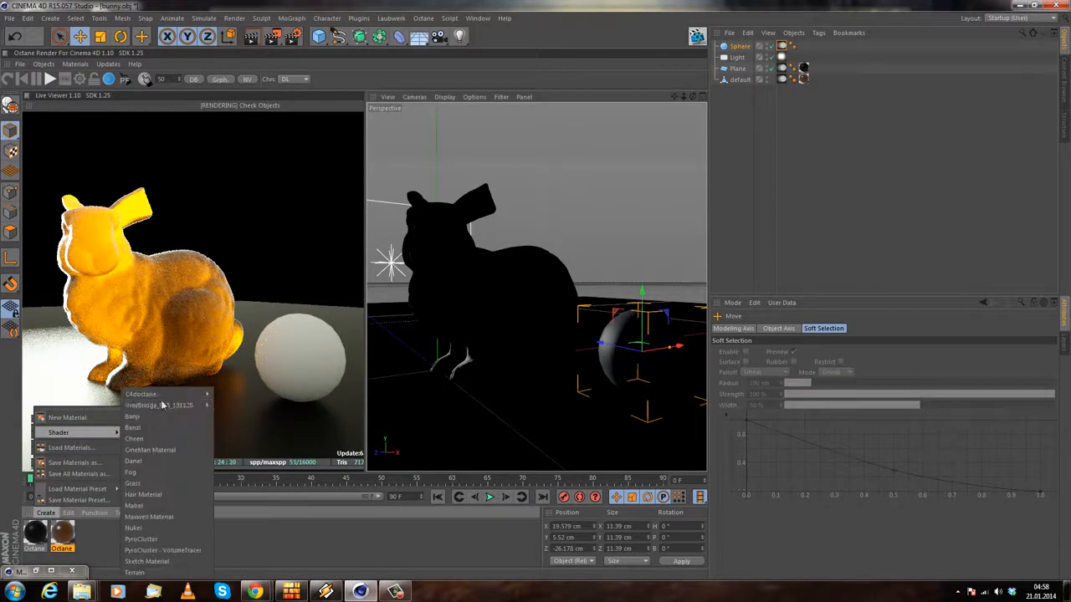
mouse_move(168, 395)
left_click(238, 397)
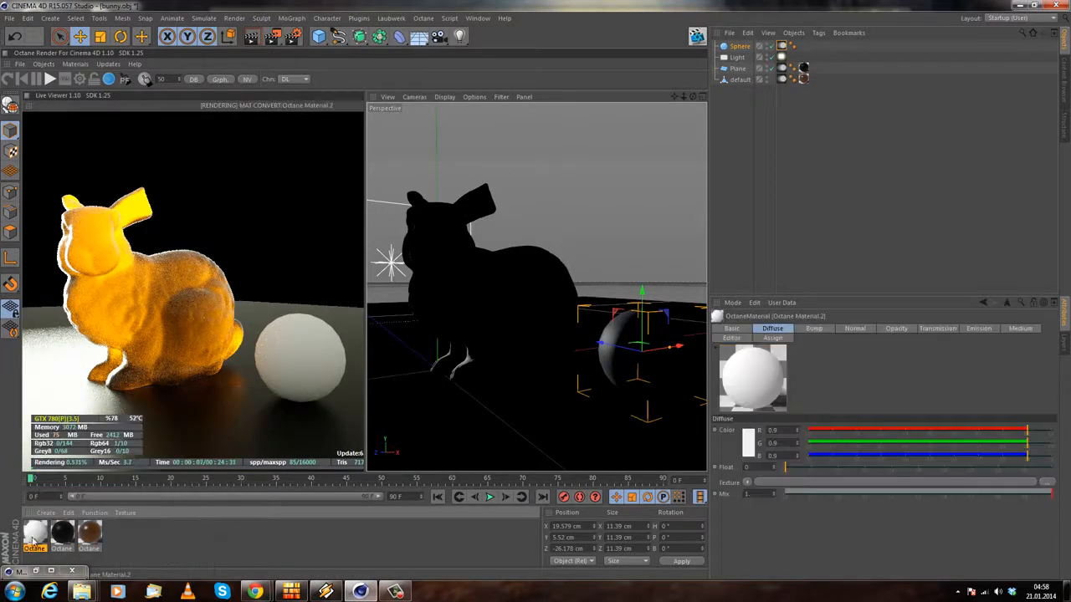
double_click(36, 534)
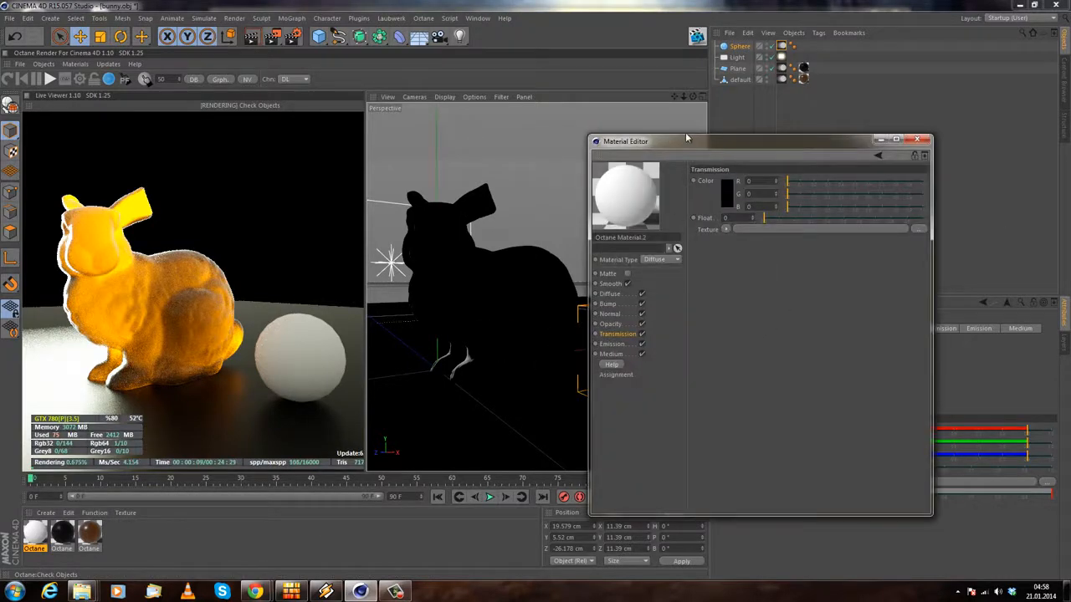
left_click_drag(687, 141, 527, 139)
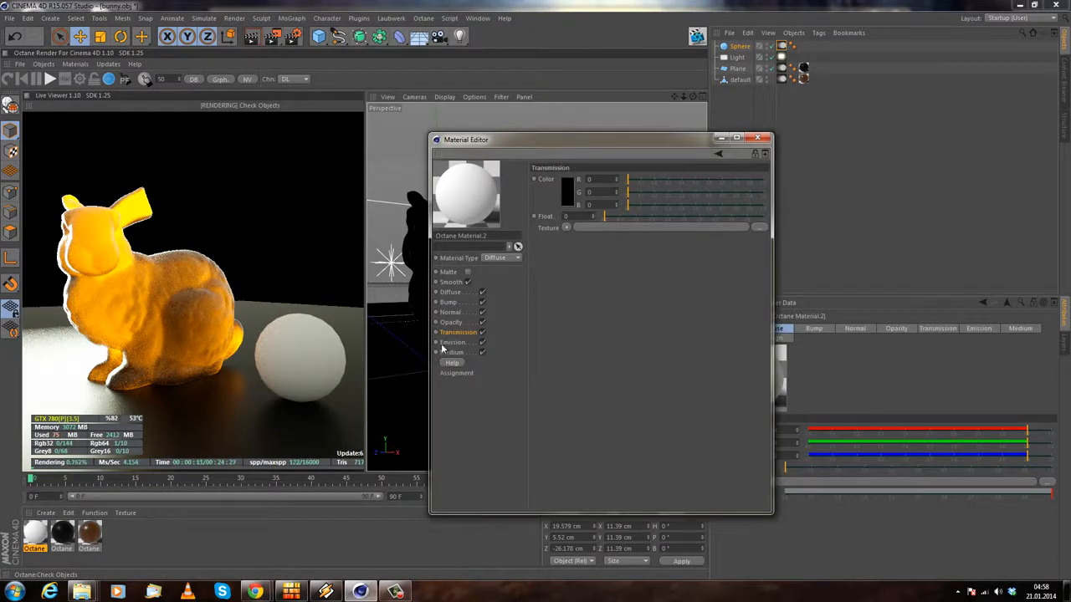
left_click(452, 342)
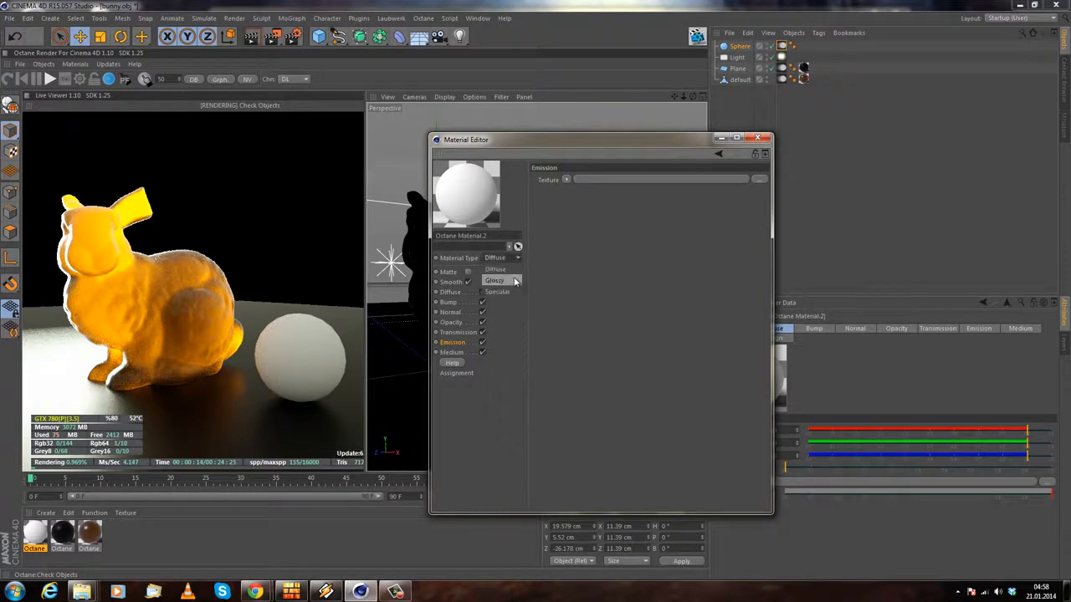
left_click(494, 280)
left_click(512, 259)
left_click(502, 291)
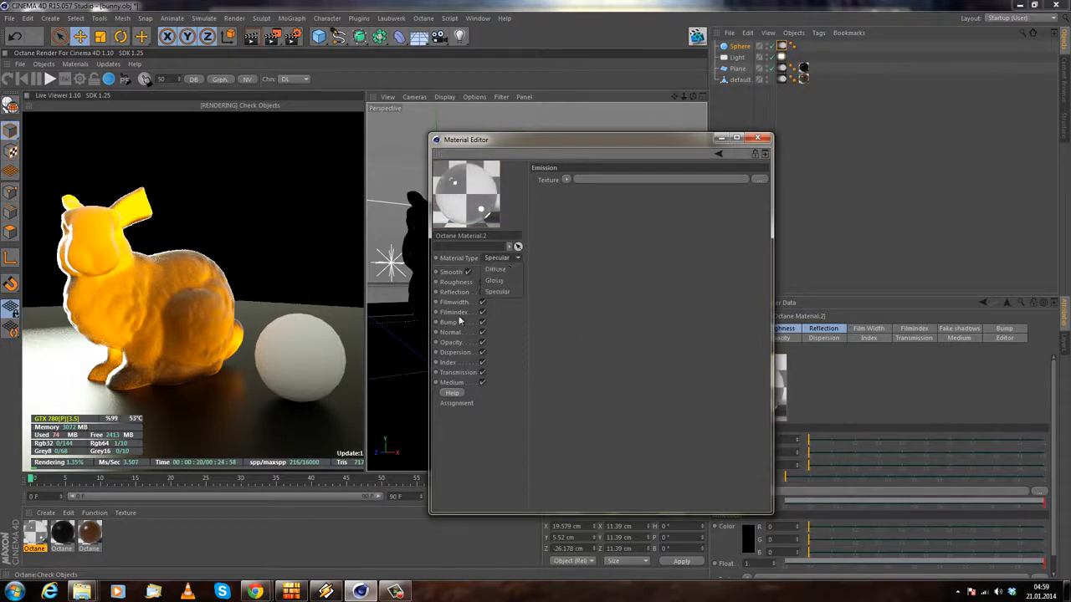
left_click(495, 270)
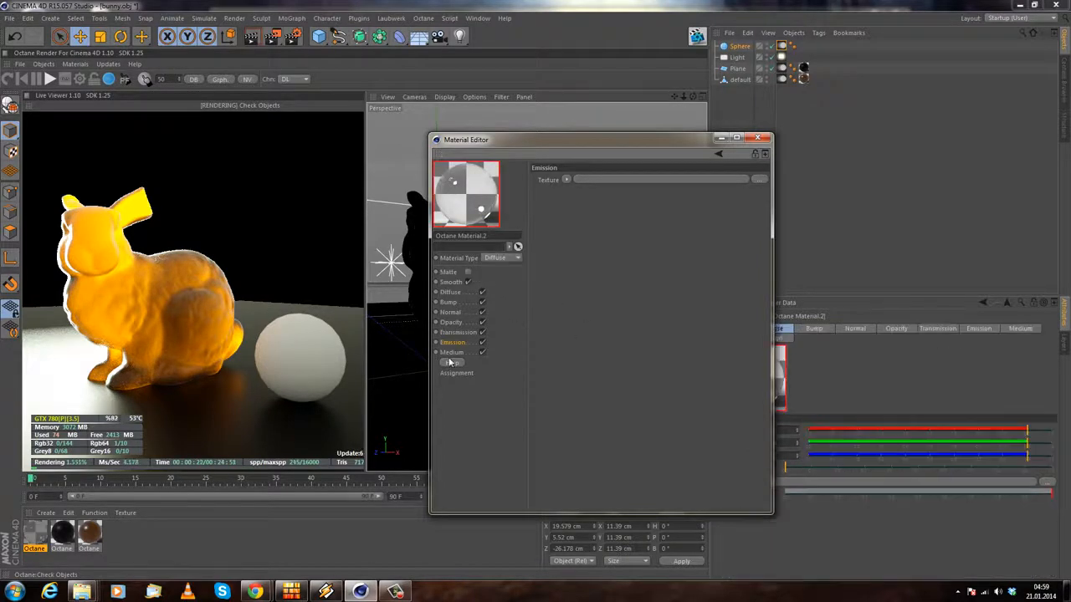
Step: Load the c4doctane Blackbody Emission shader as the new diffuse material's emission texture
left_click(568, 179)
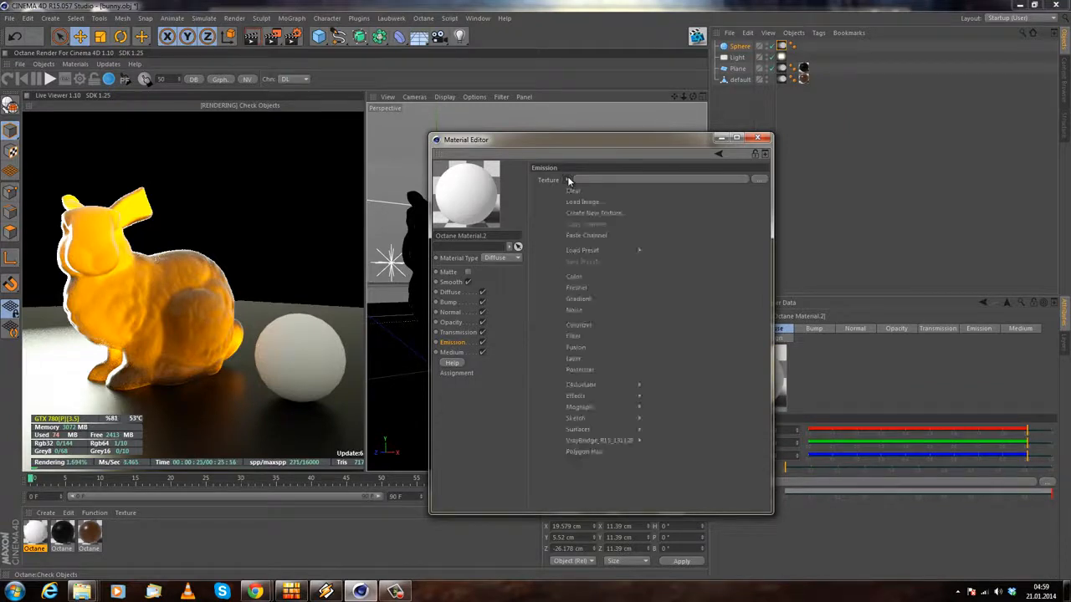
mouse_move(600, 387)
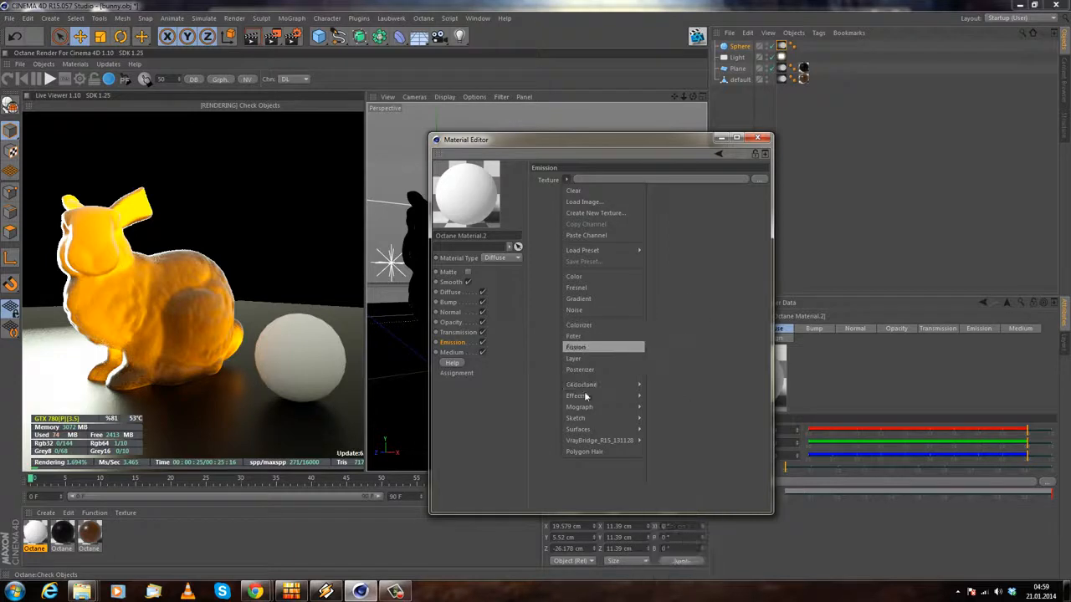
mouse_move(592, 383)
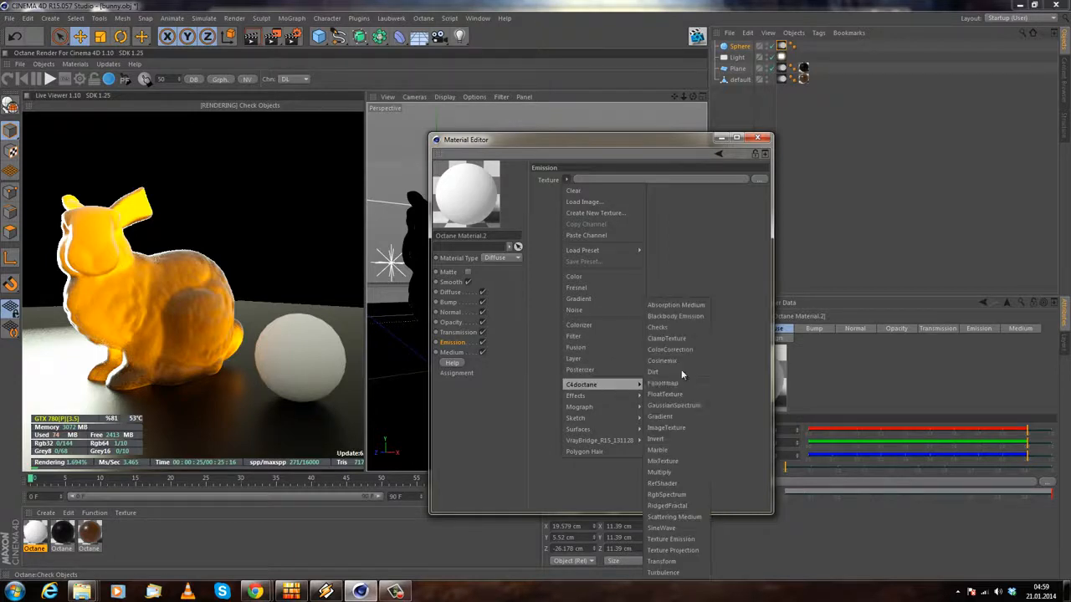
left_click(688, 306)
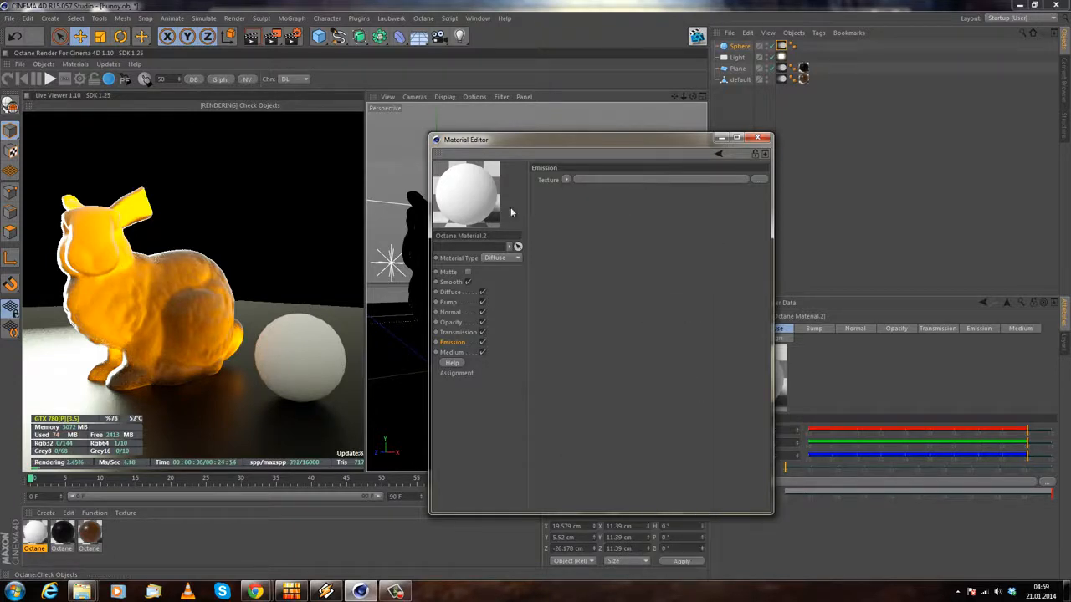
left_click(566, 180)
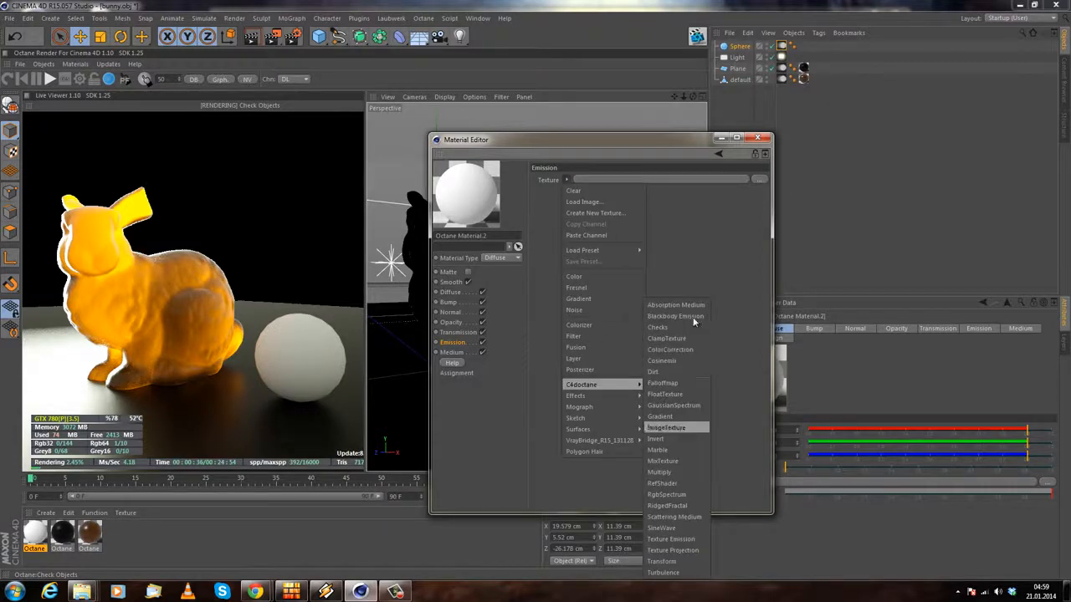
mouse_move(588, 385)
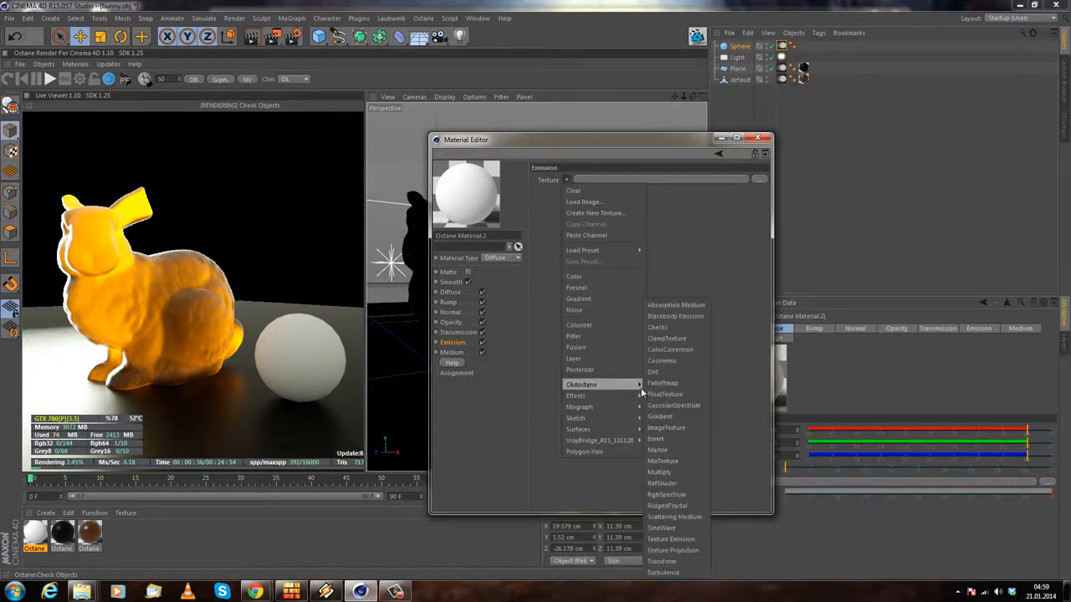
left_click(677, 446)
left_click(566, 179)
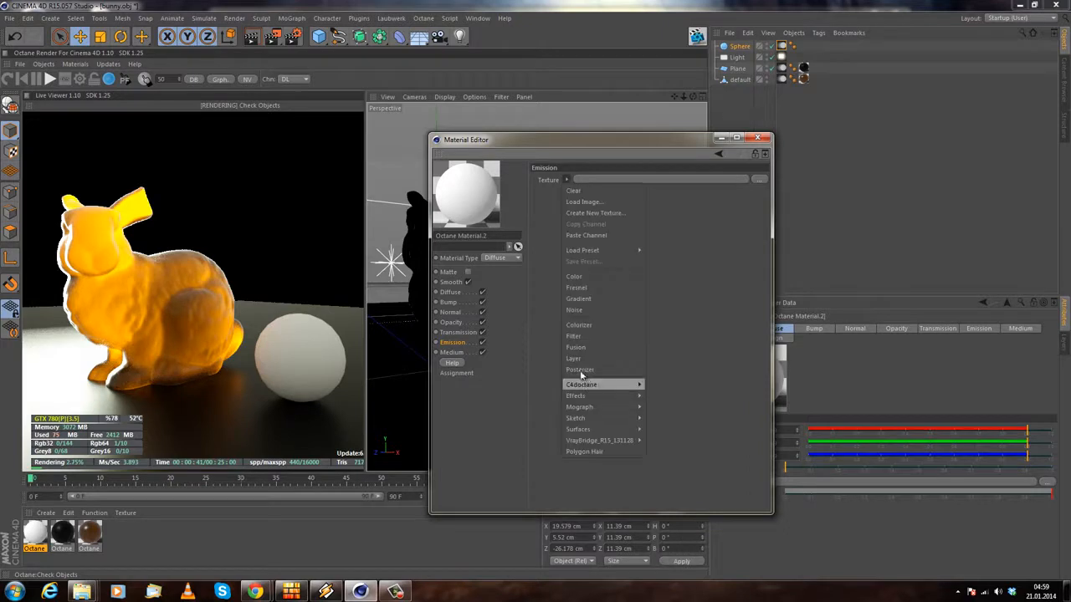
mouse_move(587, 384)
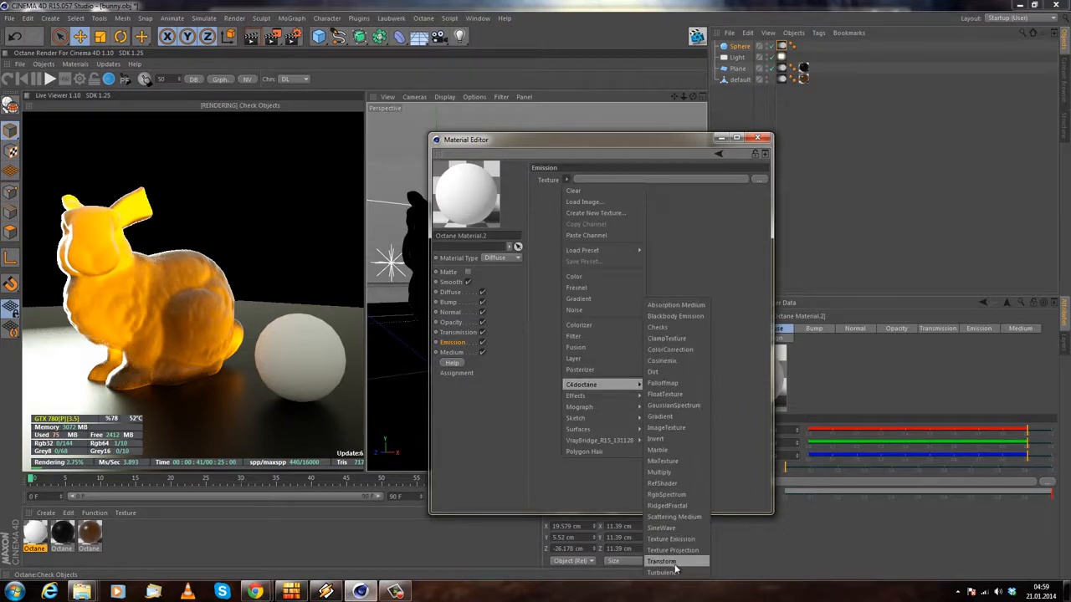
left_click(674, 315)
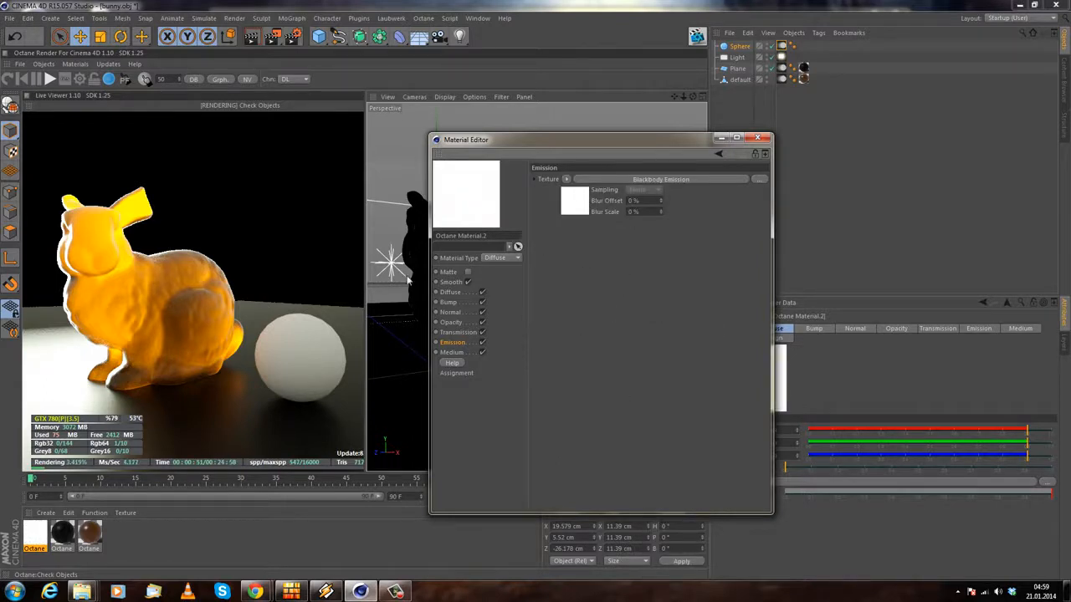
Step: Apply the emissive material to the sphere and open its Blackbody Emission settings
left_click_drag(552, 138, 448, 236)
left_click_drag(36, 536, 740, 46)
left_click_drag(472, 245, 738, 125)
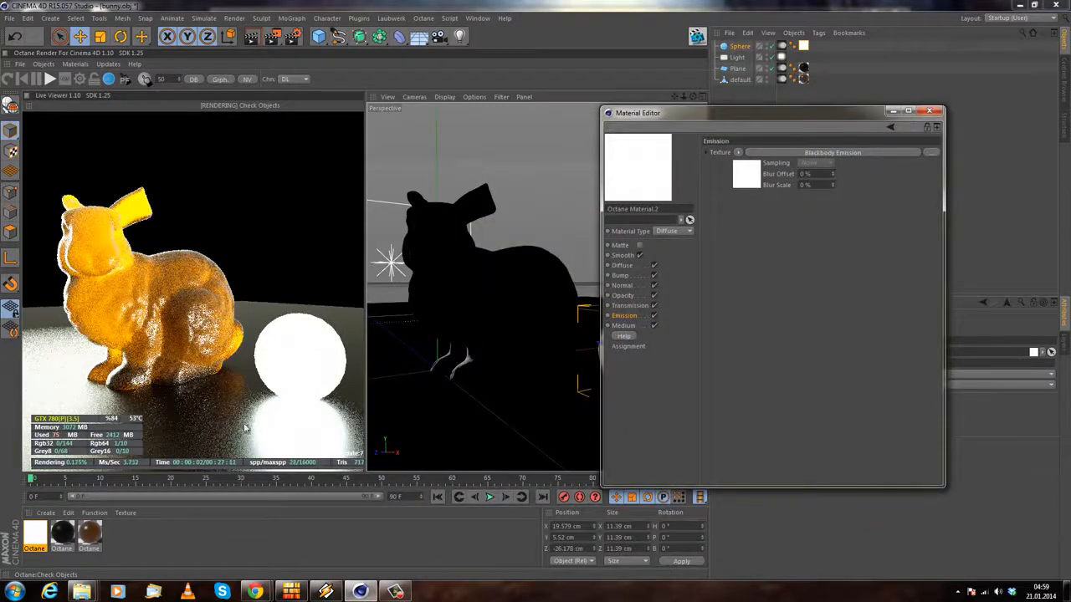
left_click(779, 151)
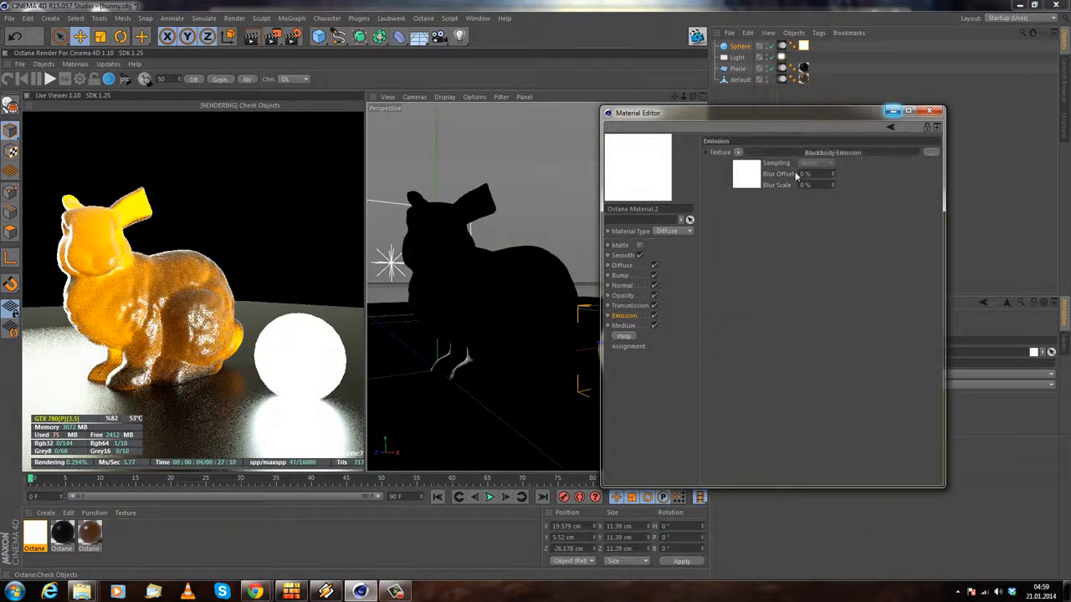
left_click_drag(782, 117, 754, 155)
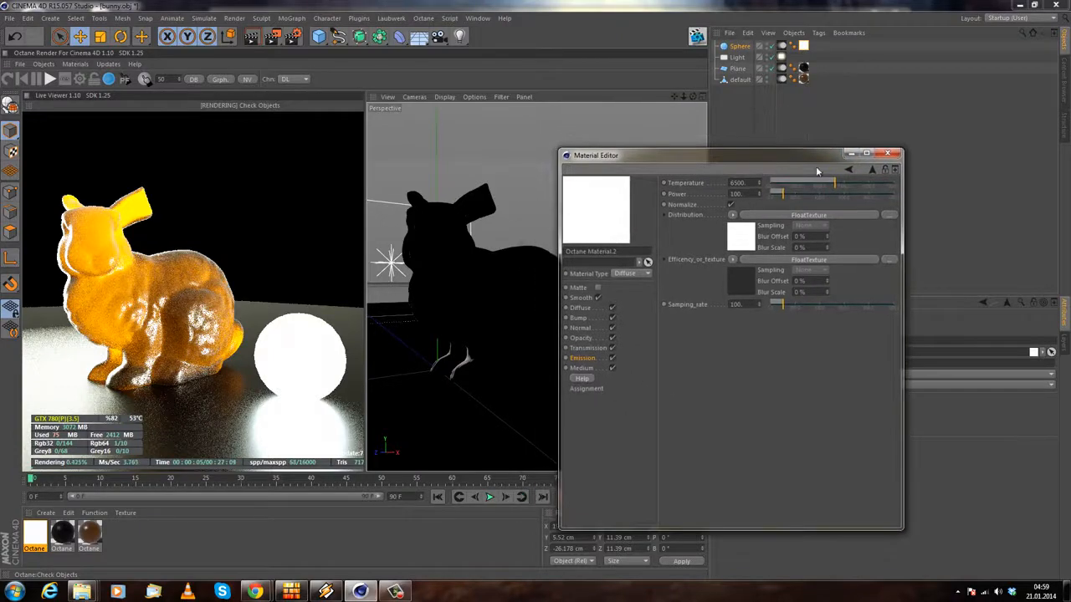
Step: Try Blackbody Emission temperatures of 500, 3500 and 5500 on the sphere's material
left_click_drag(836, 182, 787, 182)
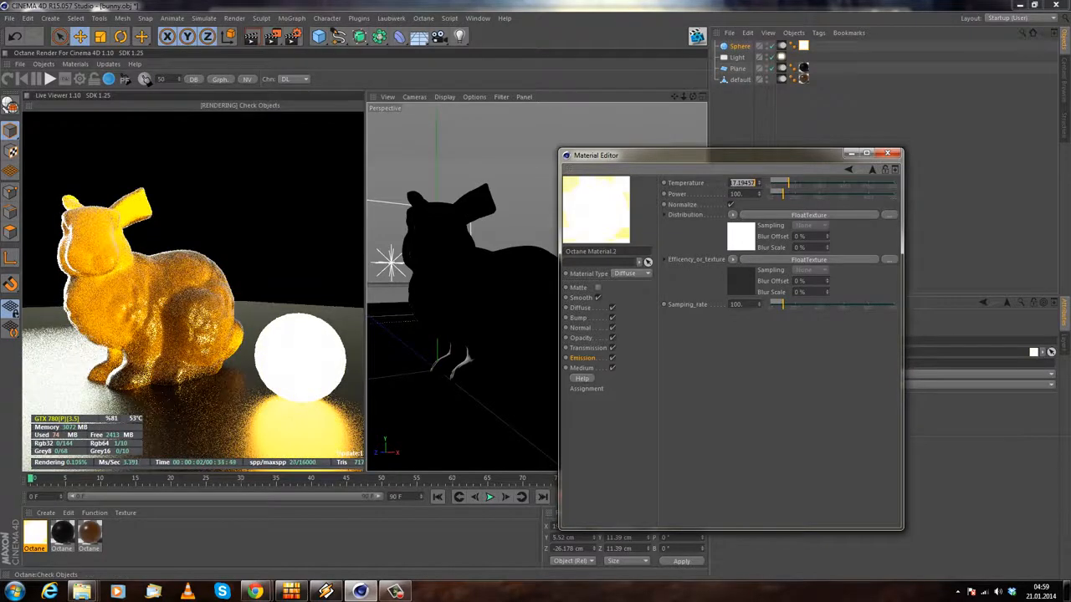
left_click_drag(793, 181, 770, 183)
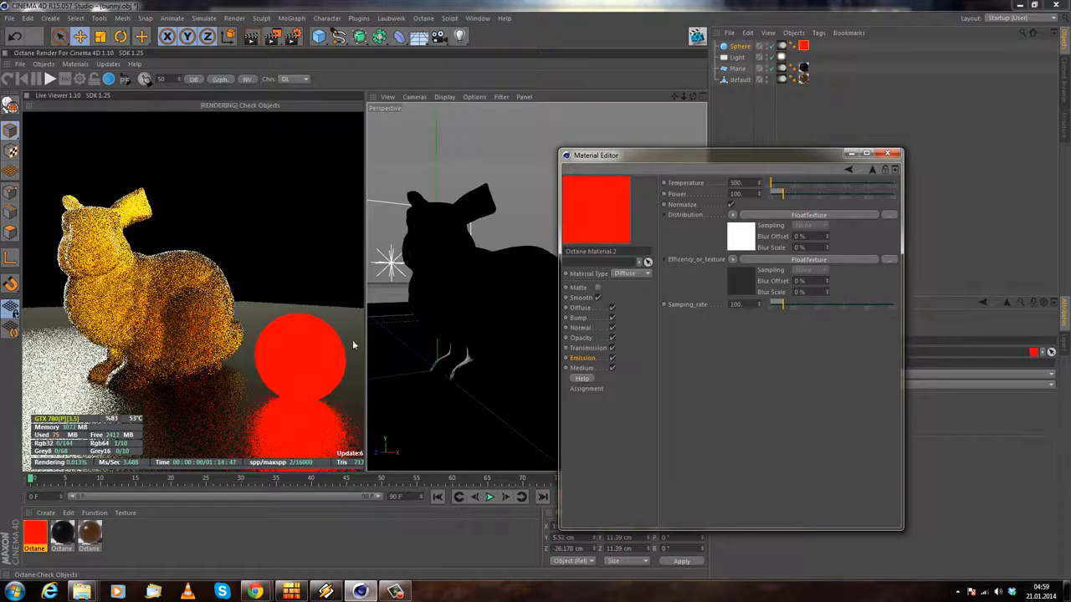
left_click_drag(738, 184, 621, 183)
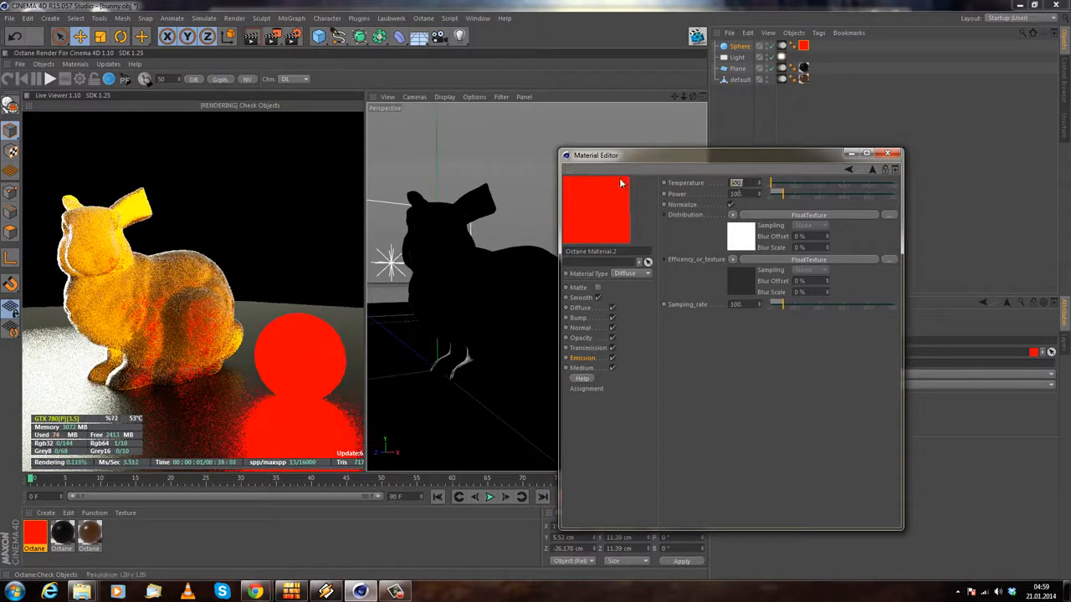
type("3500")
key("Return")
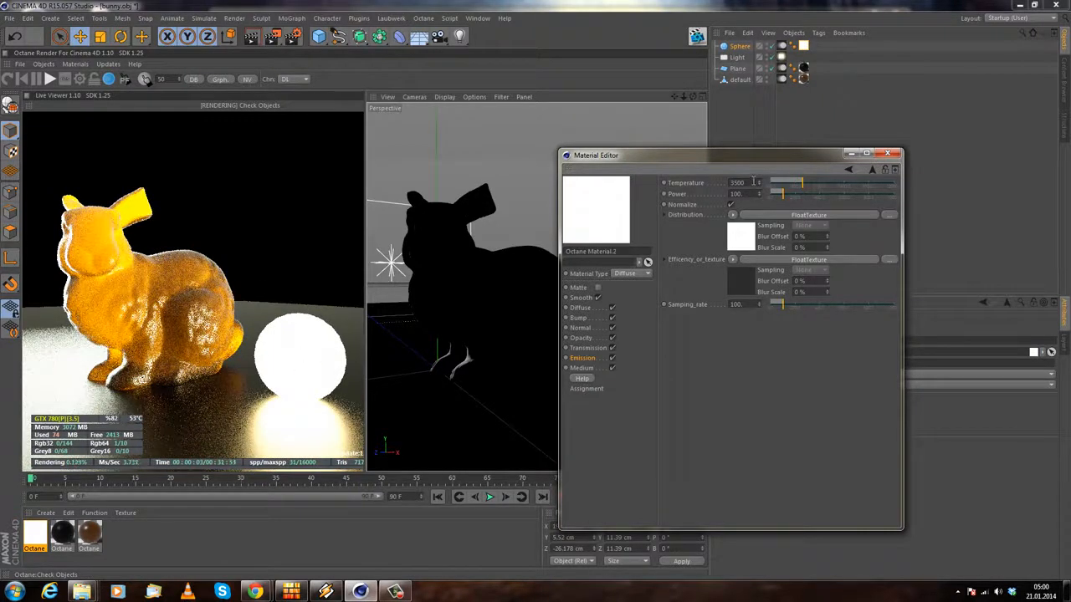
type("5500")
key("Return")
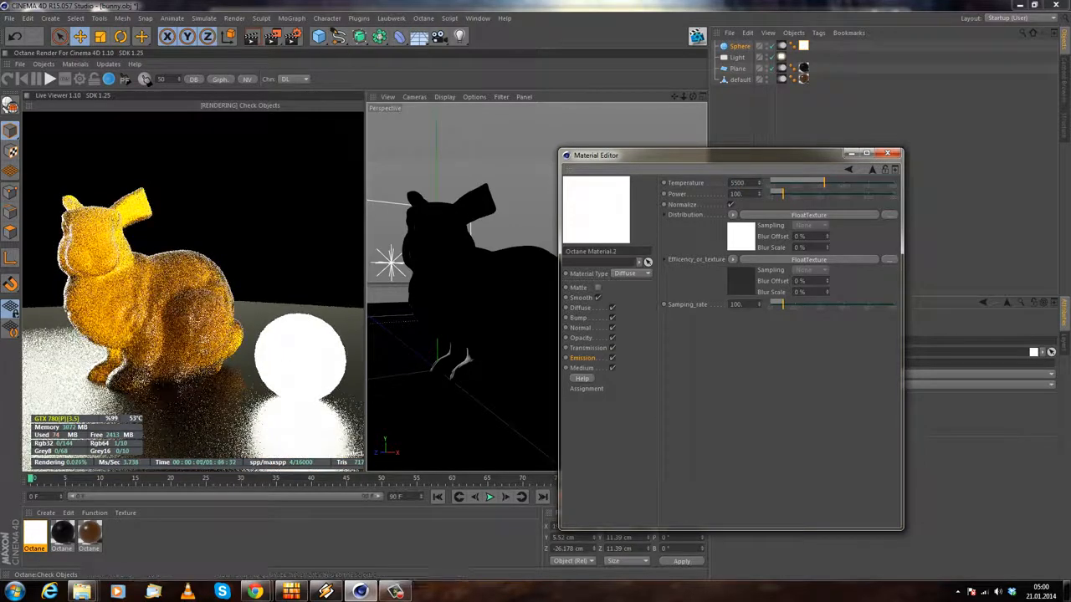
Step: Set the Blackbody Emission temperature to 9000
type("9000")
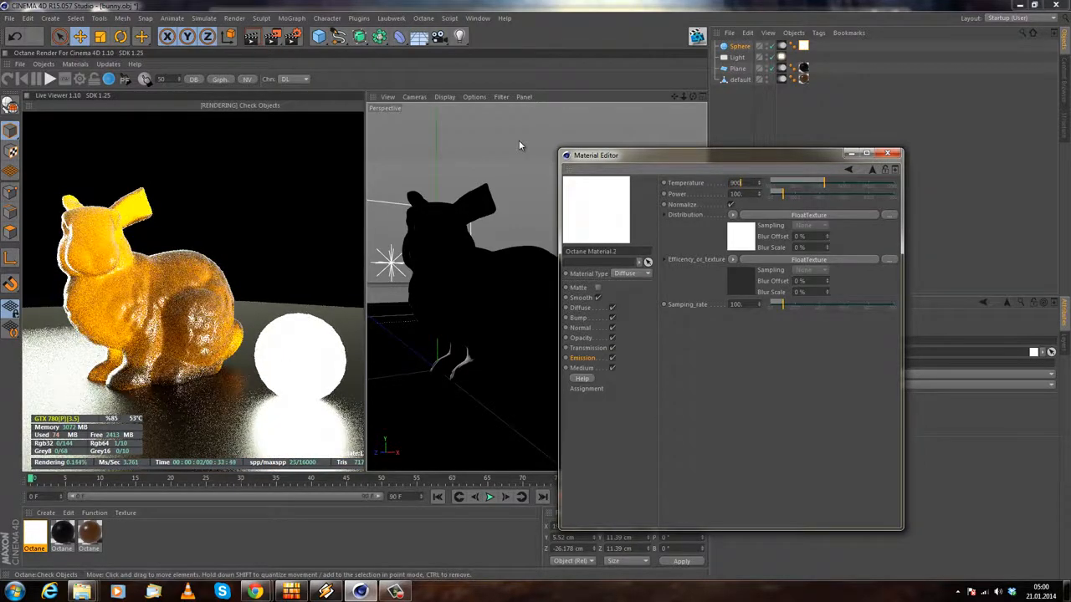
key("Return")
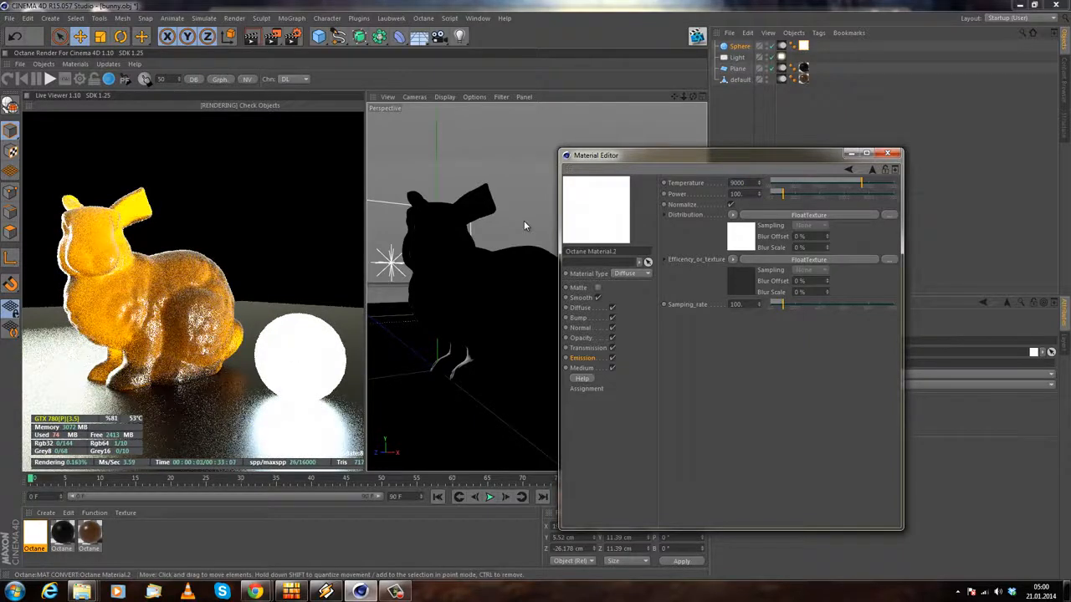
left_click(754, 194)
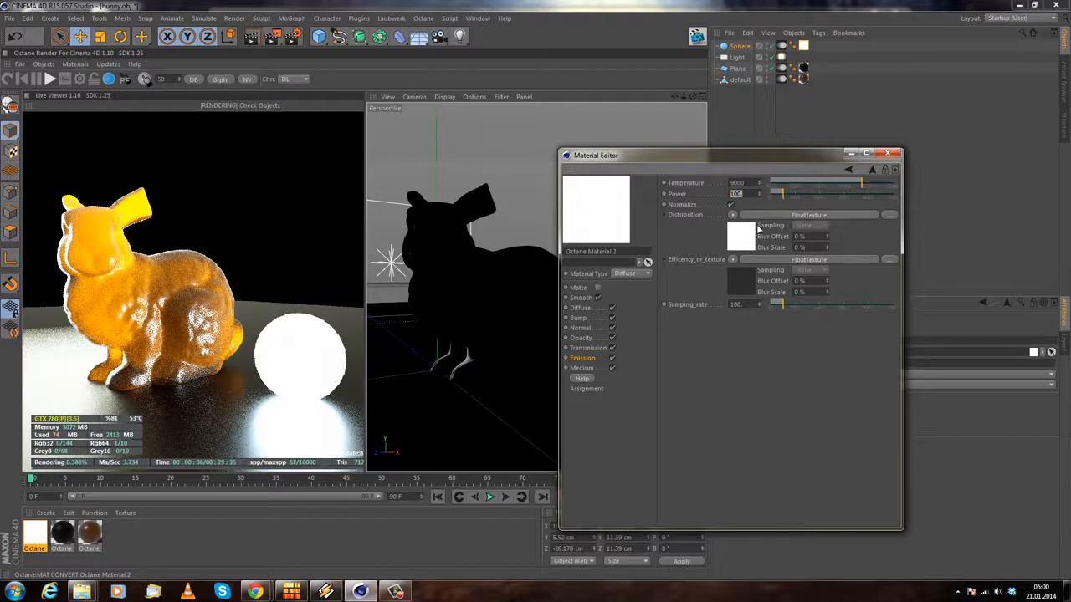
left_click(733, 215)
left_click(703, 237)
left_click(733, 215)
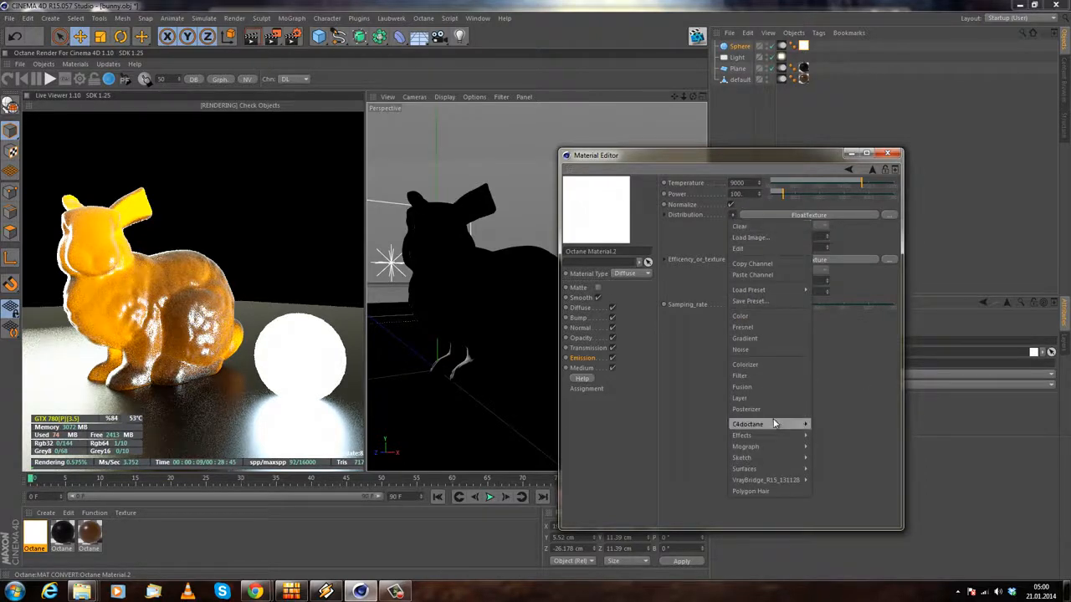
left_click(647, 261)
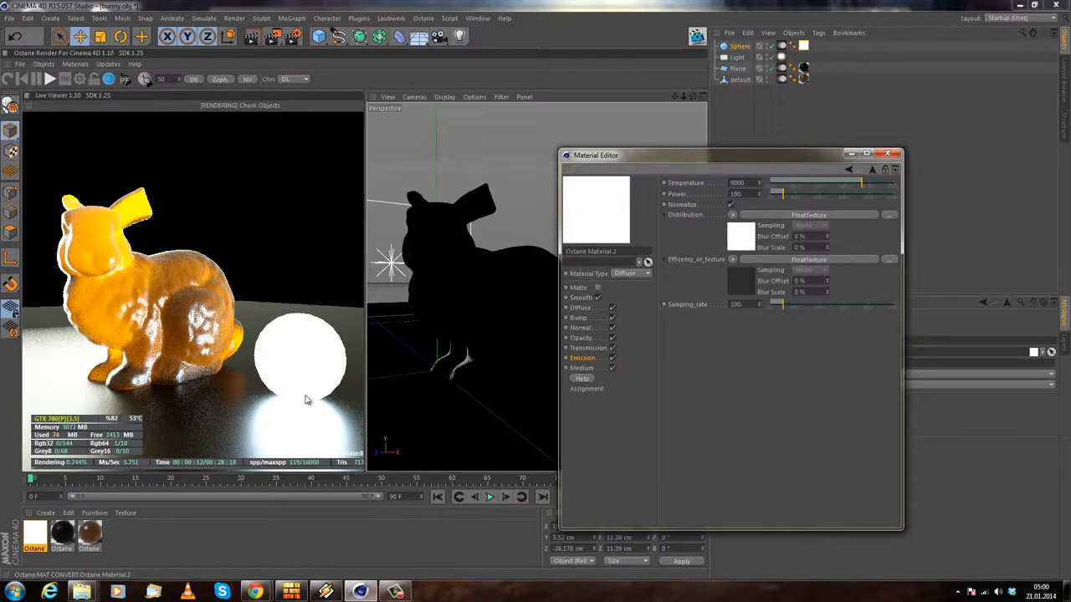
Step: Set the Blackbody Emission power to 10 and minimize the Material Editor
left_click(752, 195)
key("BackSpace")
key("BackSpace")
key("Return")
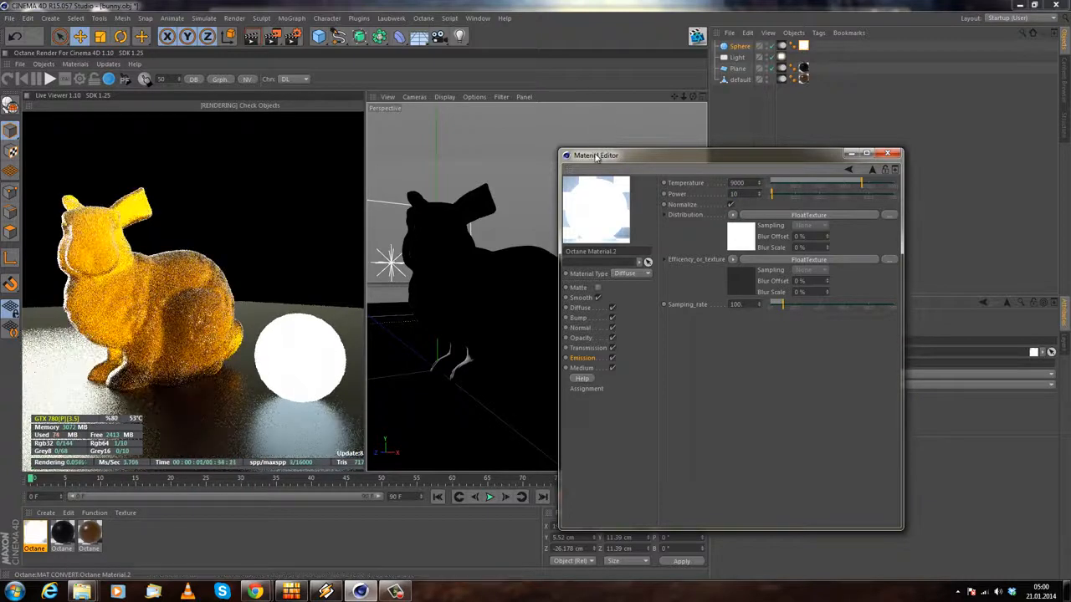
left_click(851, 155)
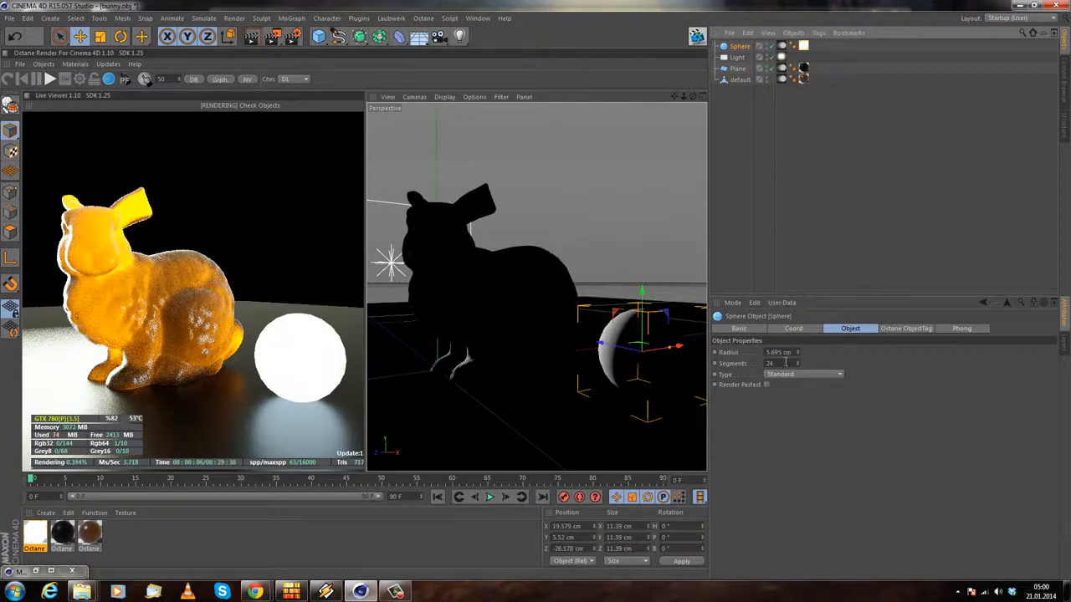
Step: Set the sphere's segments to 50
double_click(786, 363)
type("50")
key("Return")
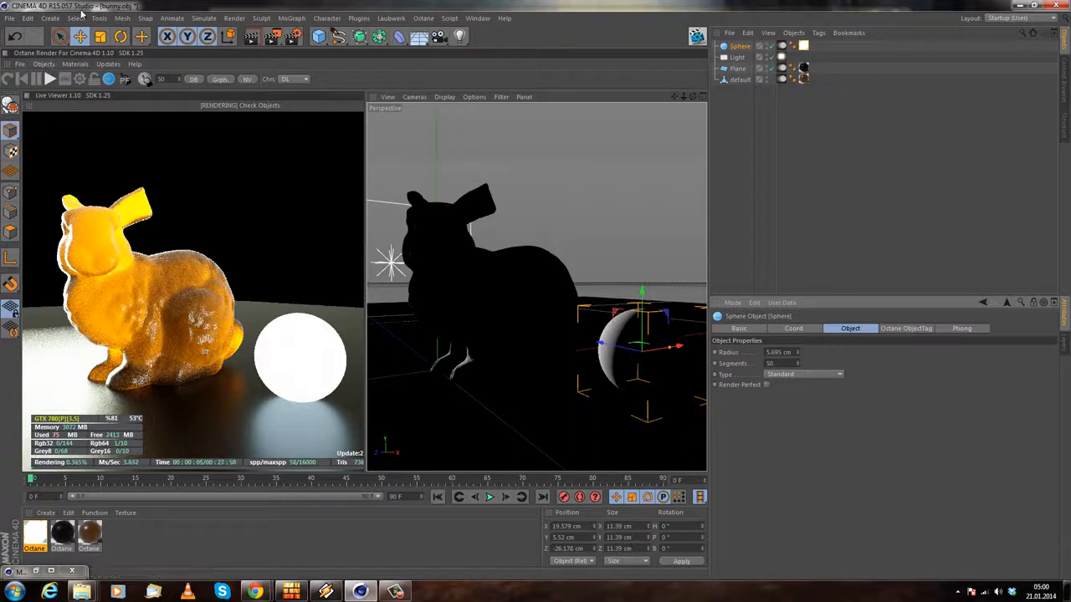
Step: Add a camera to the scene, give it an OctaneCameraTag and look through it
left_click(51, 17)
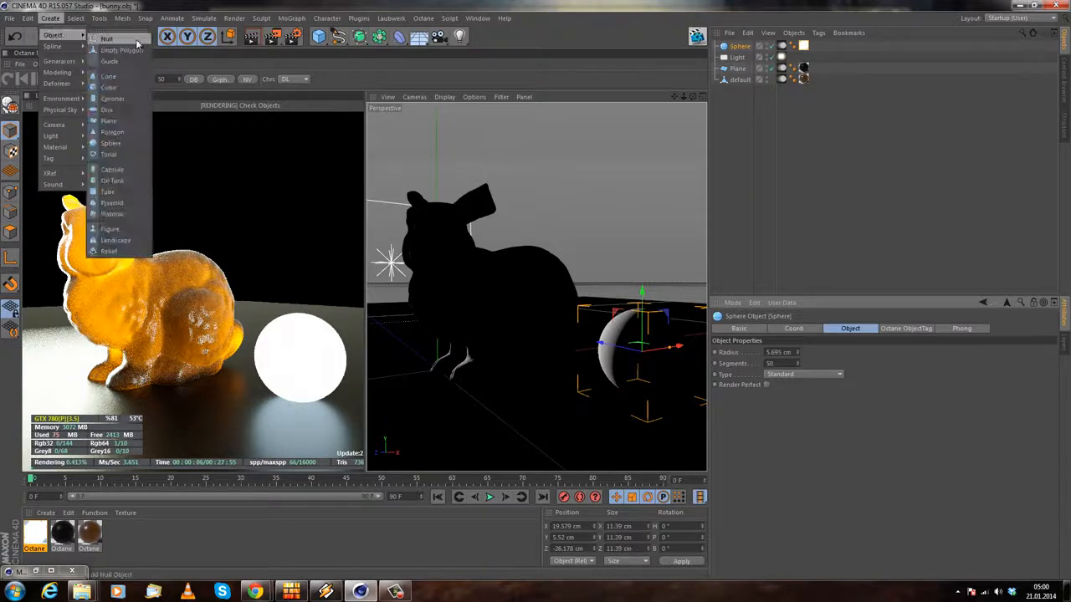
mouse_move(72, 125)
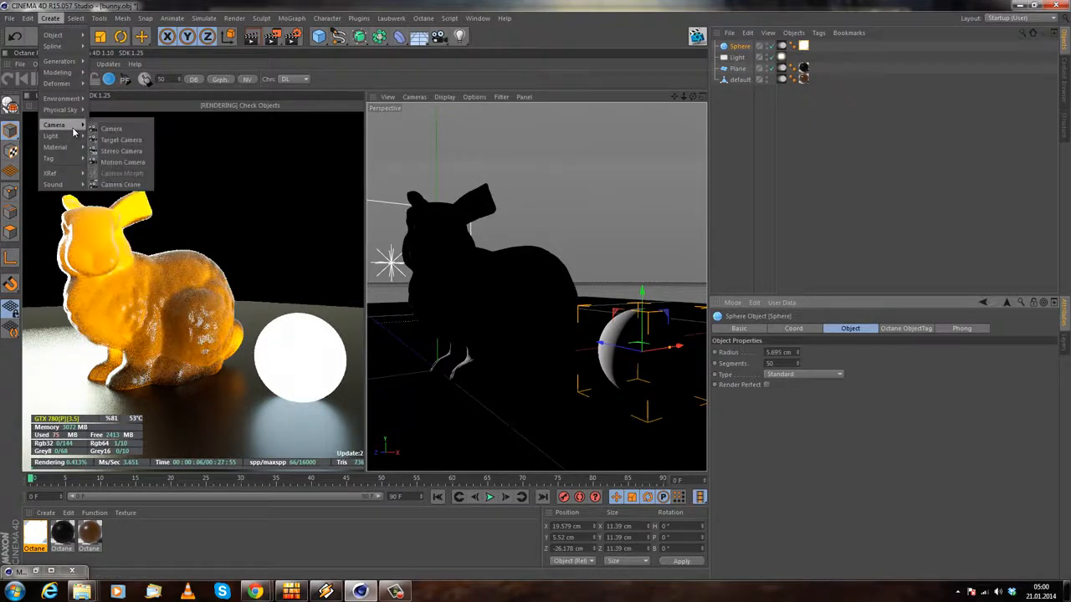
left_click(115, 132)
right_click(732, 48)
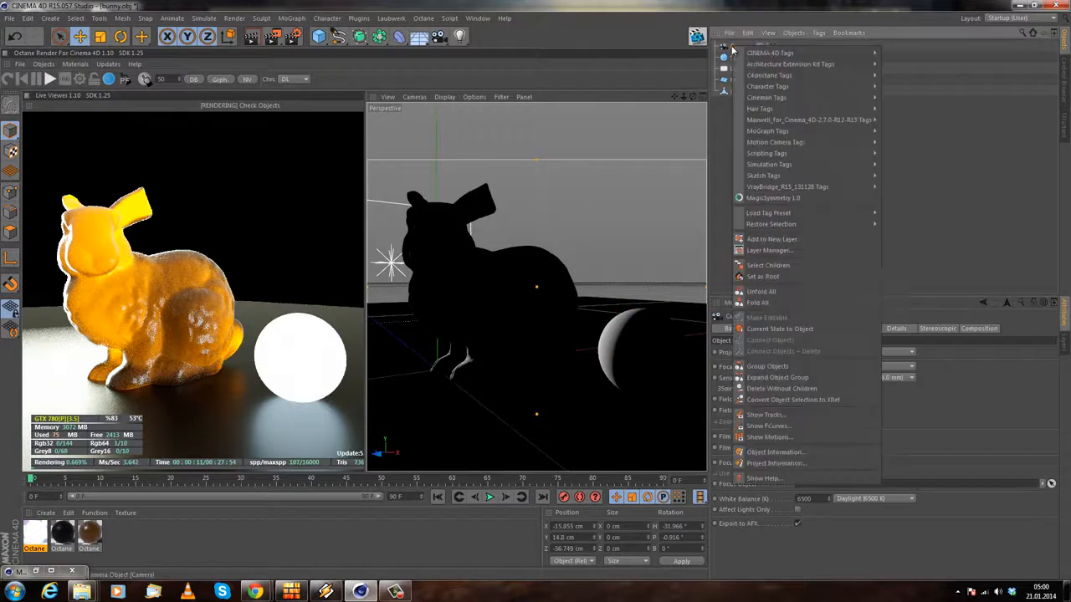
mouse_move(784, 77)
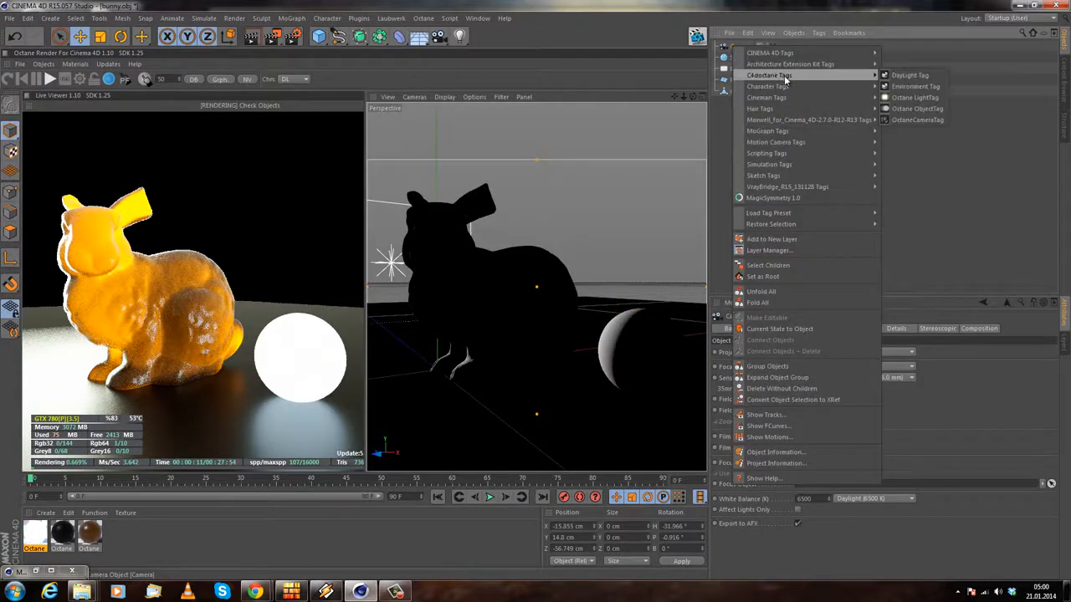
left_click(920, 119)
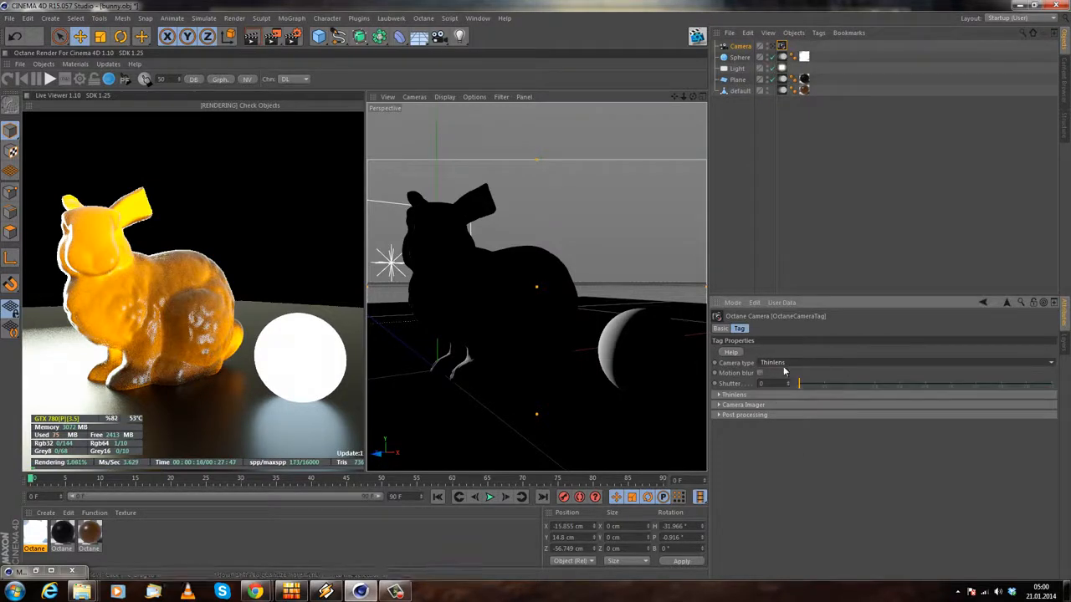
left_click(772, 46)
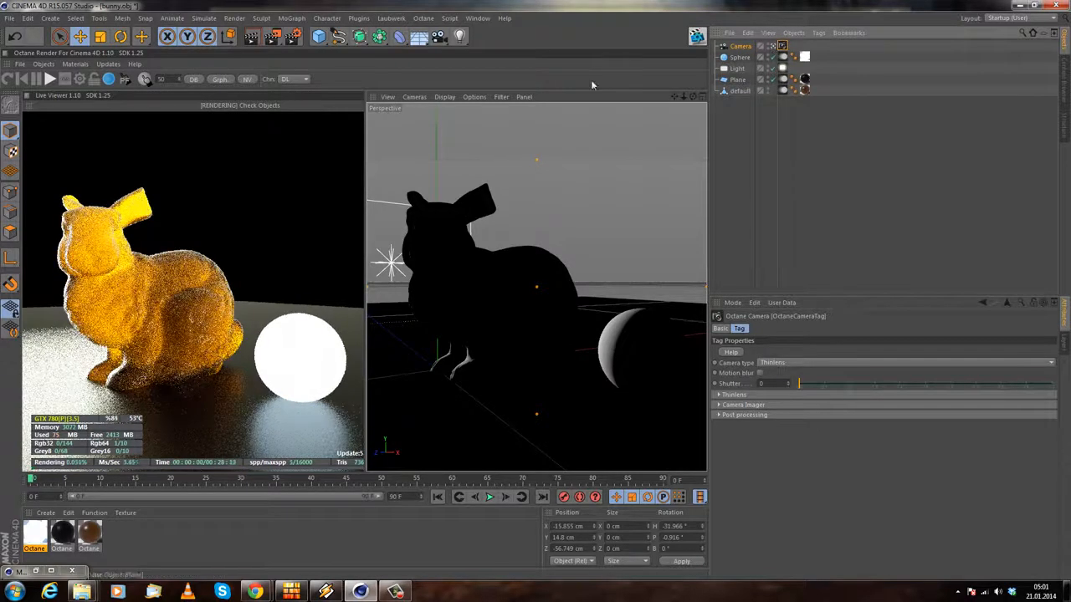
Step: Try the Panoramic camera type on the Octane camera tag and return it to Thinlens
left_click(786, 362)
left_click(773, 378)
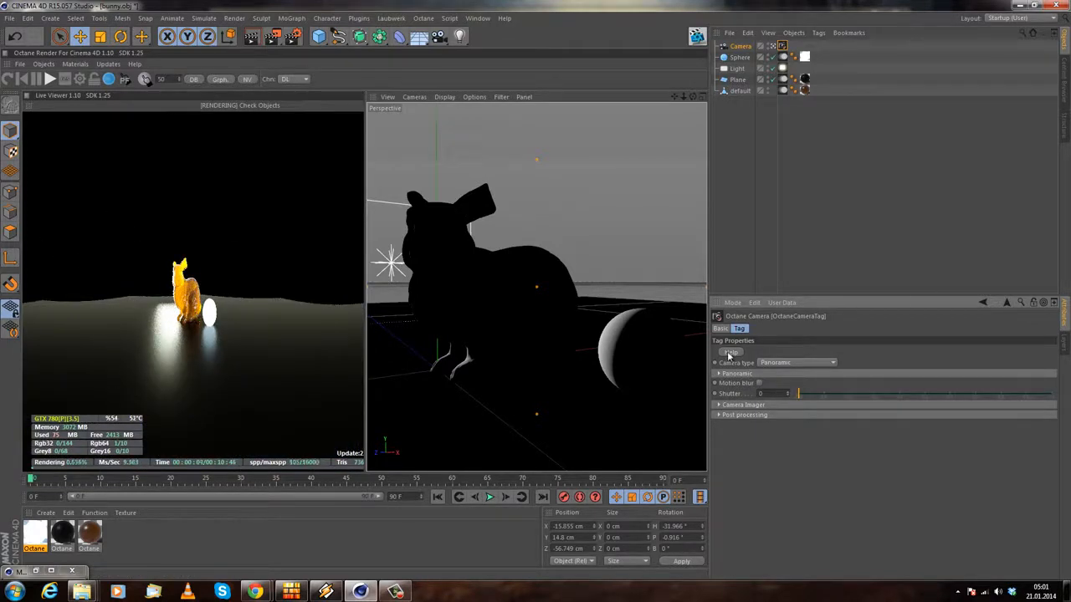
left_click(795, 362)
left_click(774, 369)
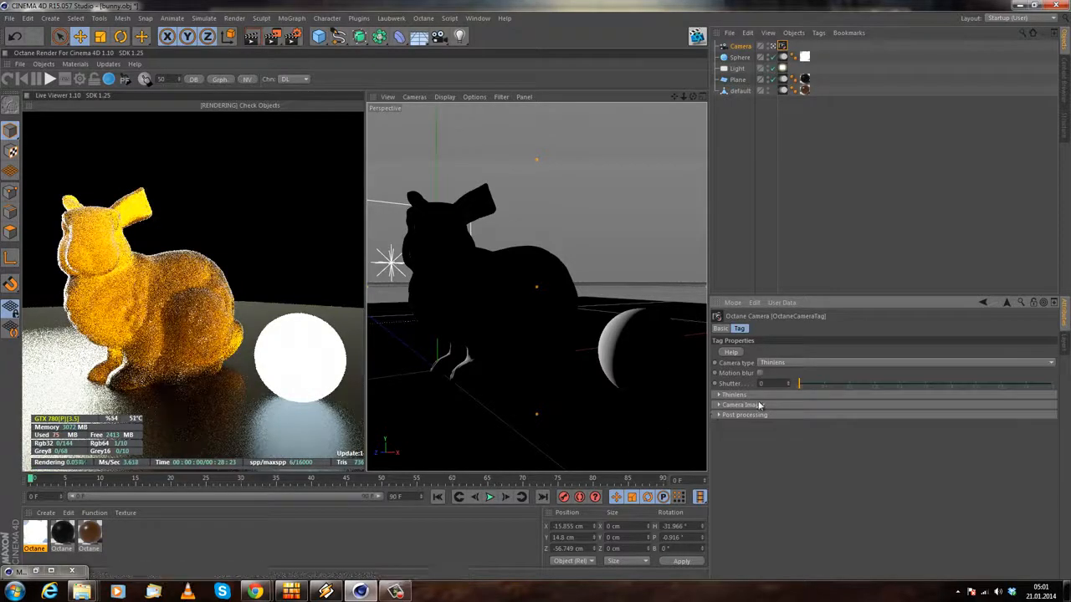
Step: Try a shutter of about 0.17 on the camera tag while switching motion blur on and off
left_click(805, 386)
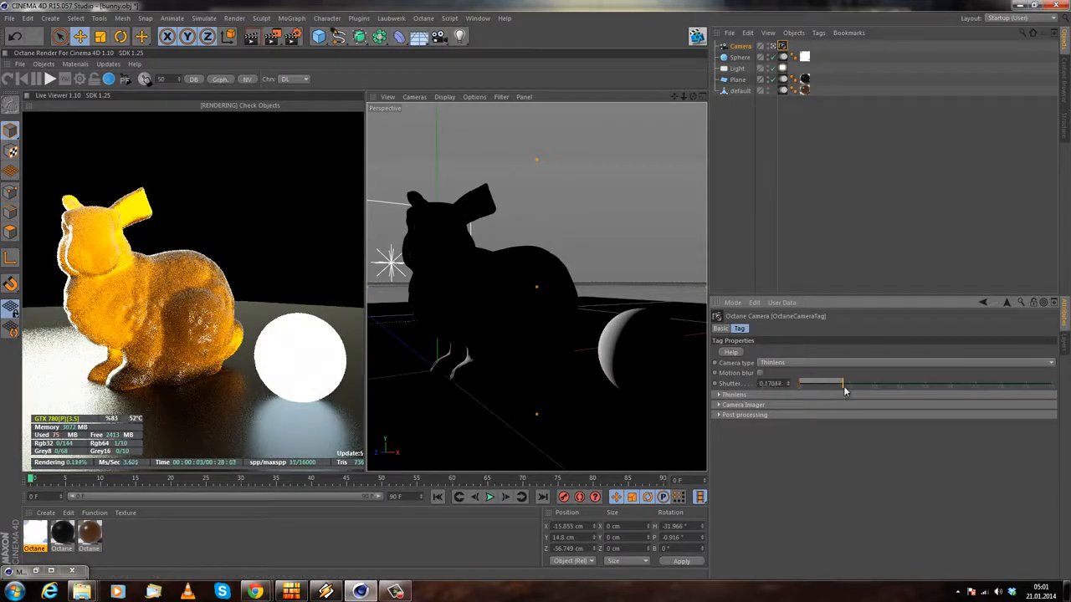
left_click(761, 373)
left_click(760, 373)
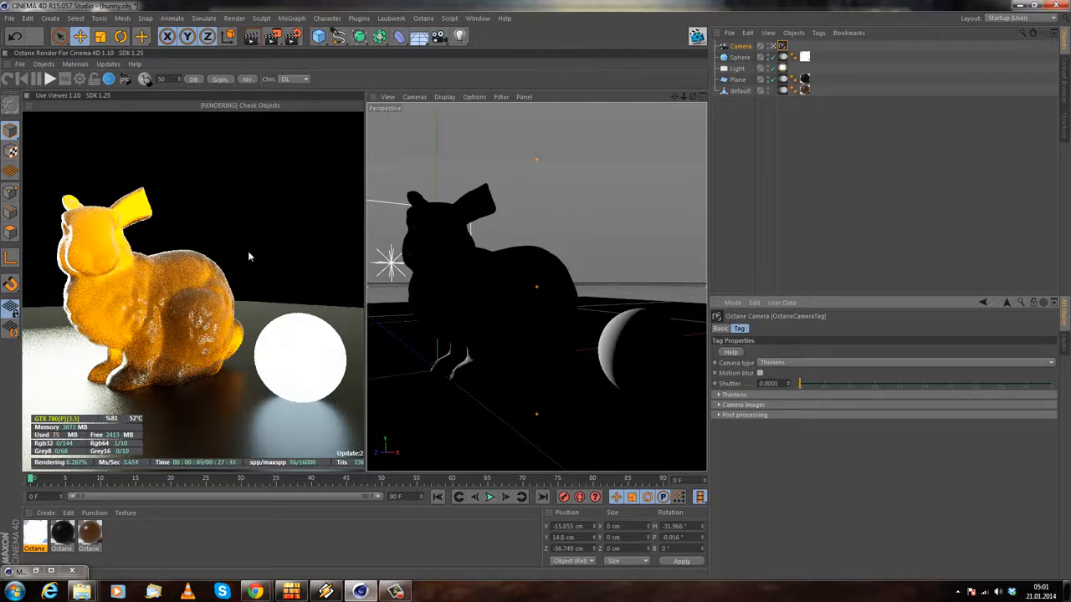
Step: Try motion blur with a shutter of 0.75 while orbiting the camera, and reset the shutter to 0 with motion blur off
left_click(760, 373)
left_click_drag(799, 383, 887, 382)
left_click_drag(764, 383, 954, 382)
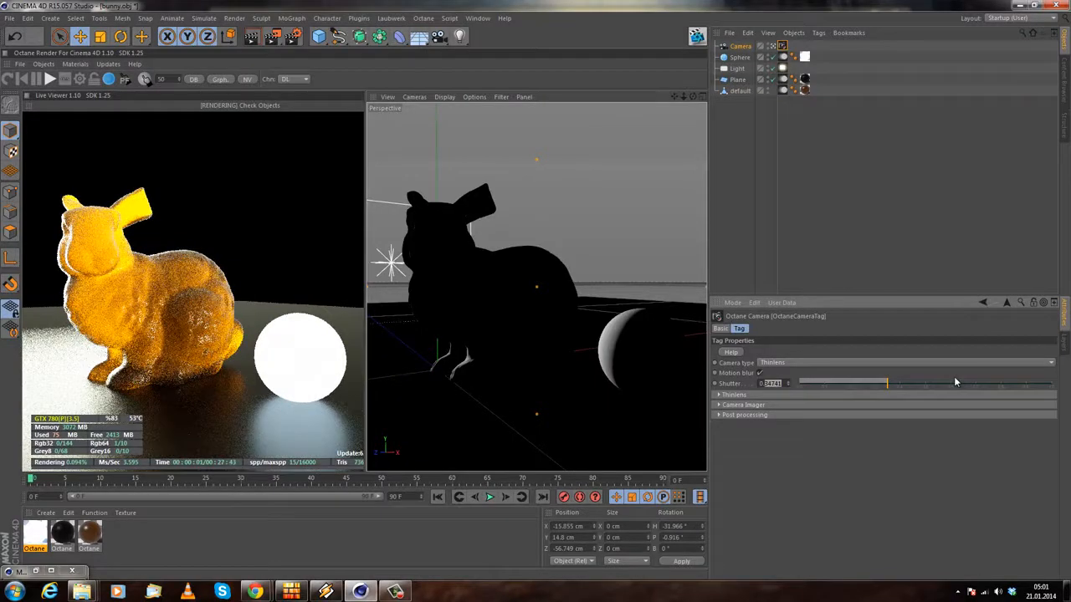
type("75")
key("Return")
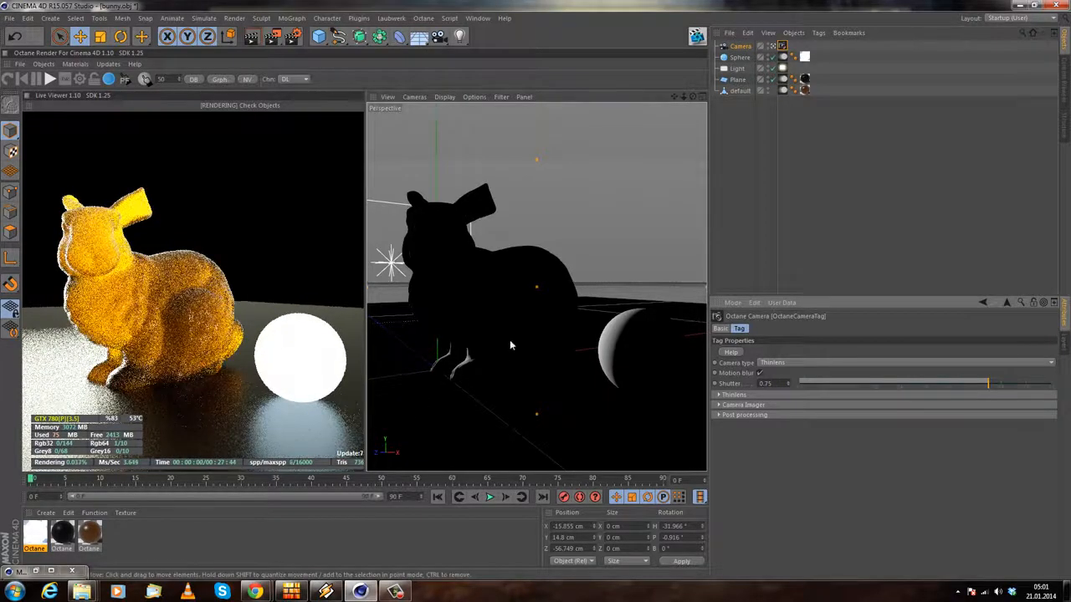
left_click_drag(532, 315, 483, 329, "alt")
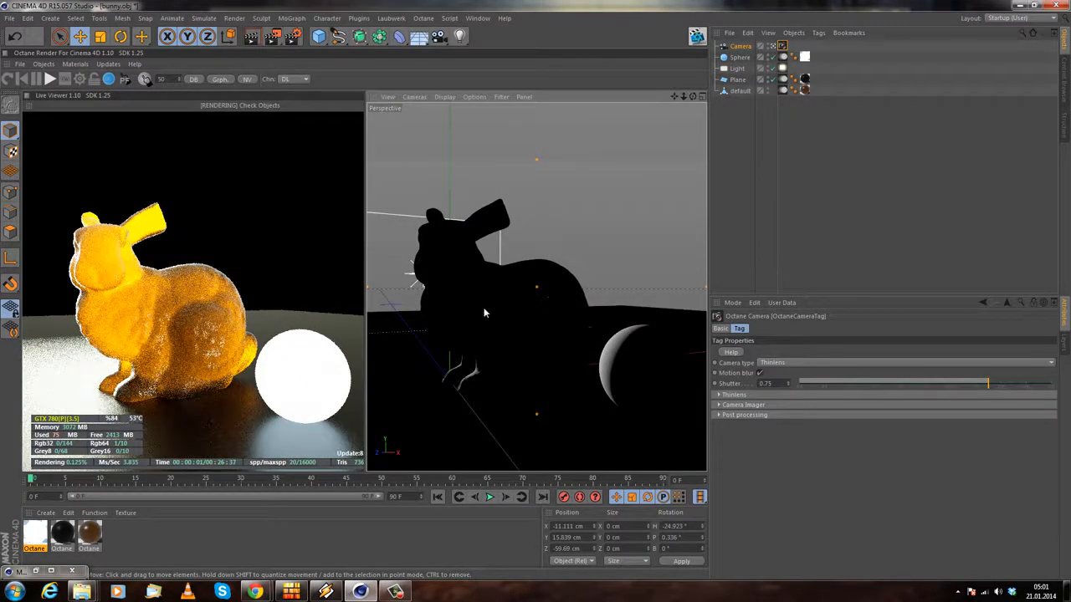
left_click(780, 382)
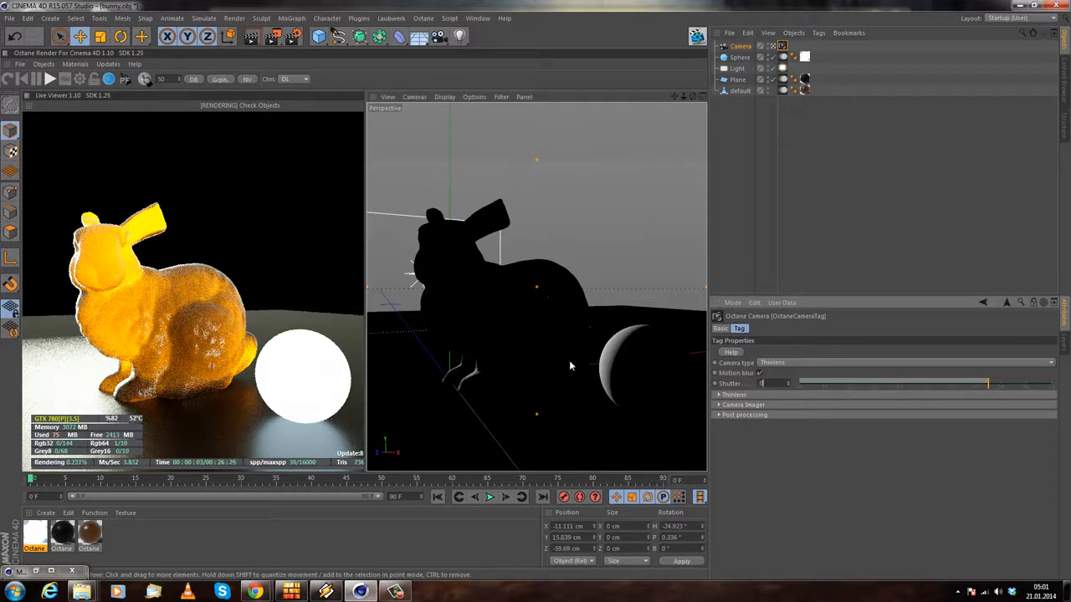
type("0")
key("Return")
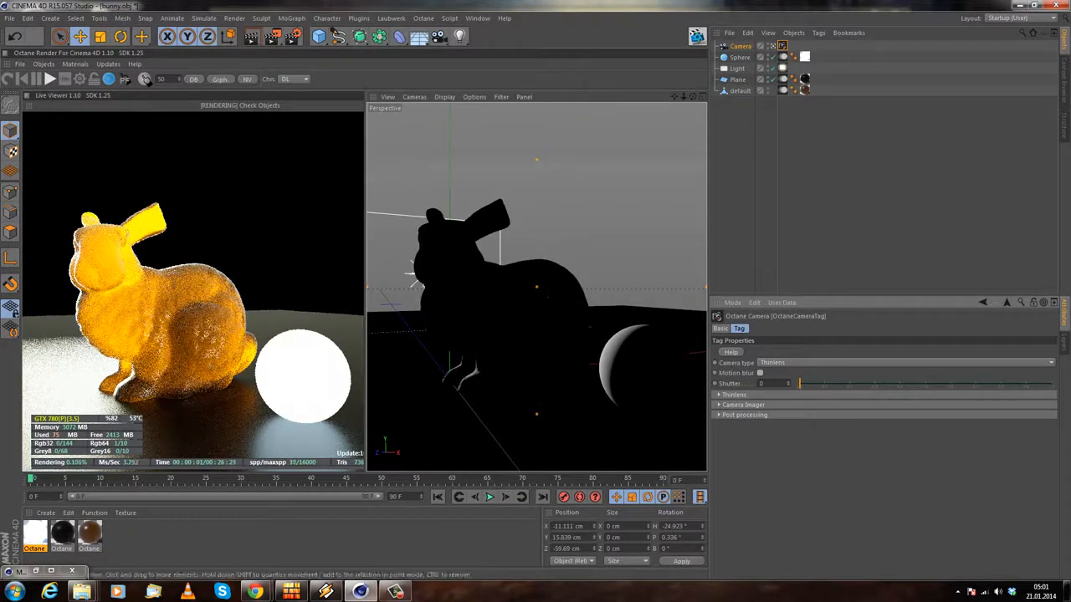
Step: Set the camera tag's Thinlens aperture to about 3.19 and frame the bunny closer
left_click(776, 395)
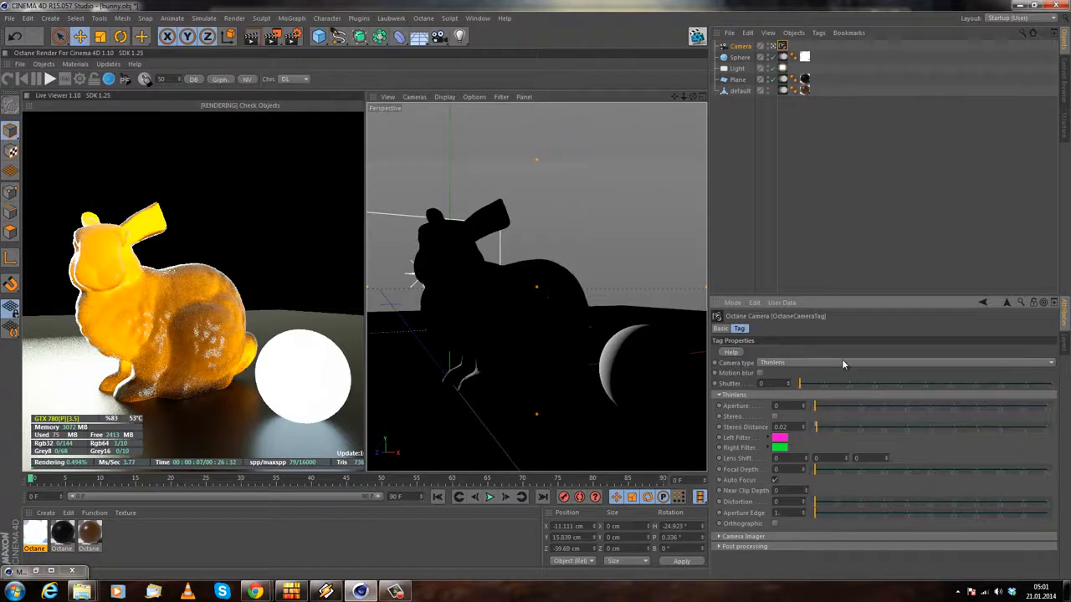
left_click_drag(843, 407, 888, 406)
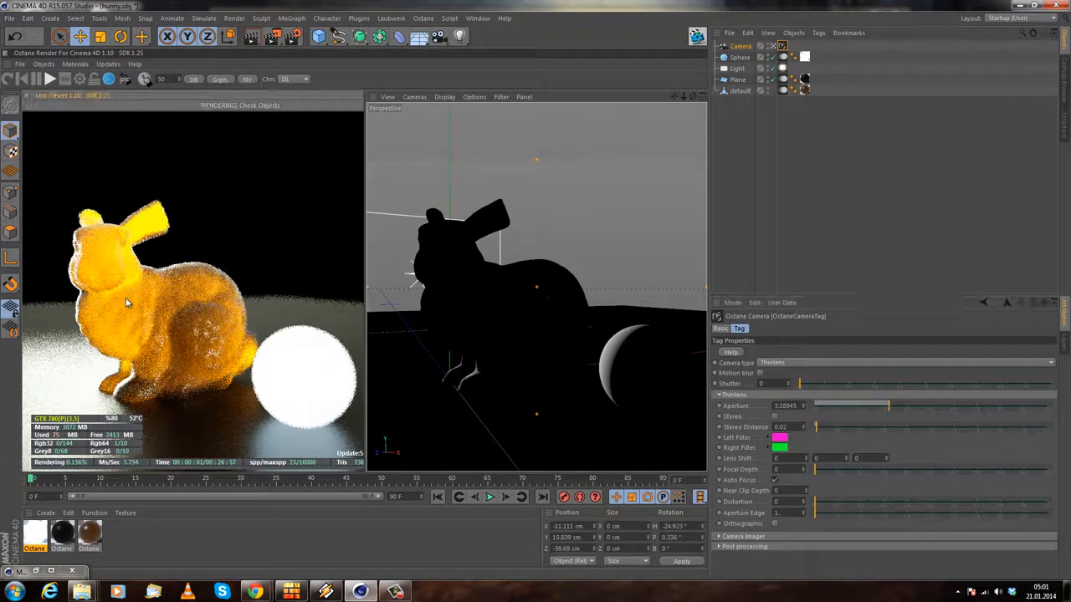
scroll(536, 307, "up", 3)
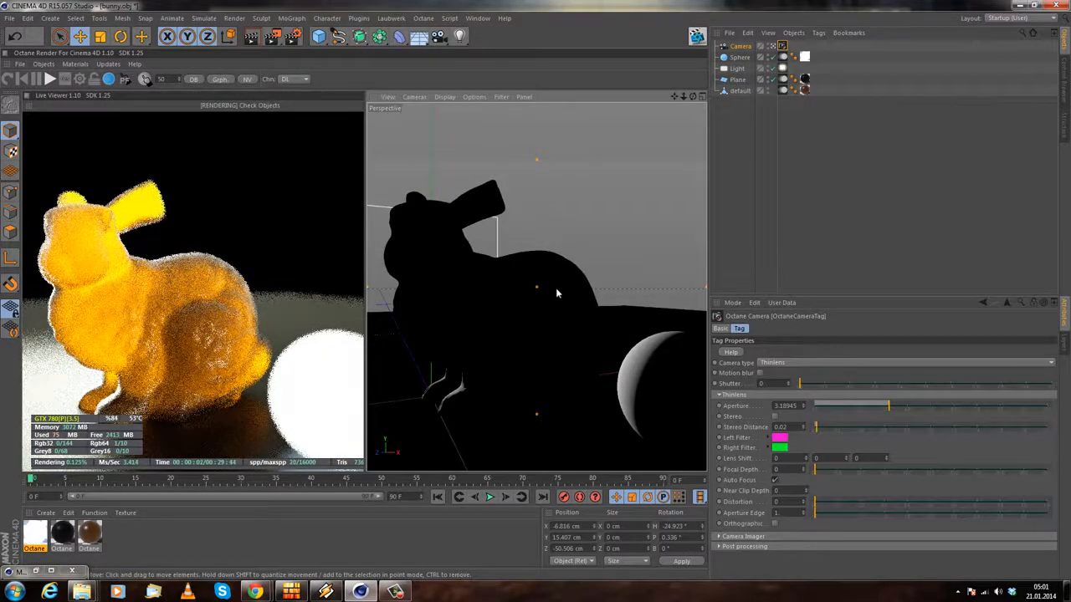
mouse_move(480, 234)
middle_mouse_down("alt")
mouse_move(567, 259)
mouse_move(468, 239)
mouse_move(465, 227)
mouse_move(493, 241)
middle_mouse_up("alt")
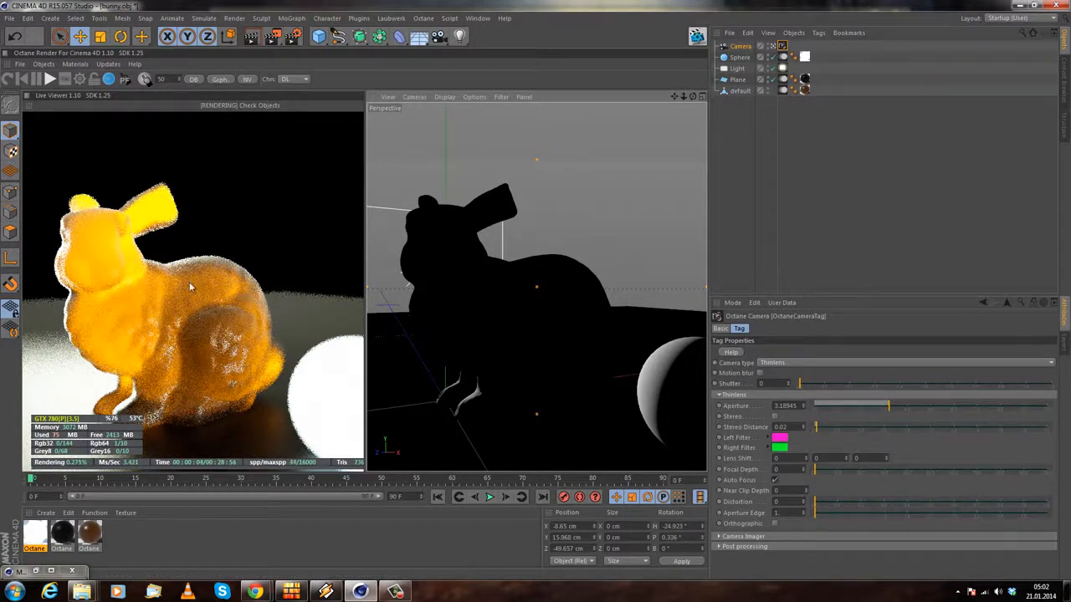
Step: Set the Pathtracing kernel's caustic blur to 1 in the Octane Settings and look over the CameraImager settings
left_click(145, 79)
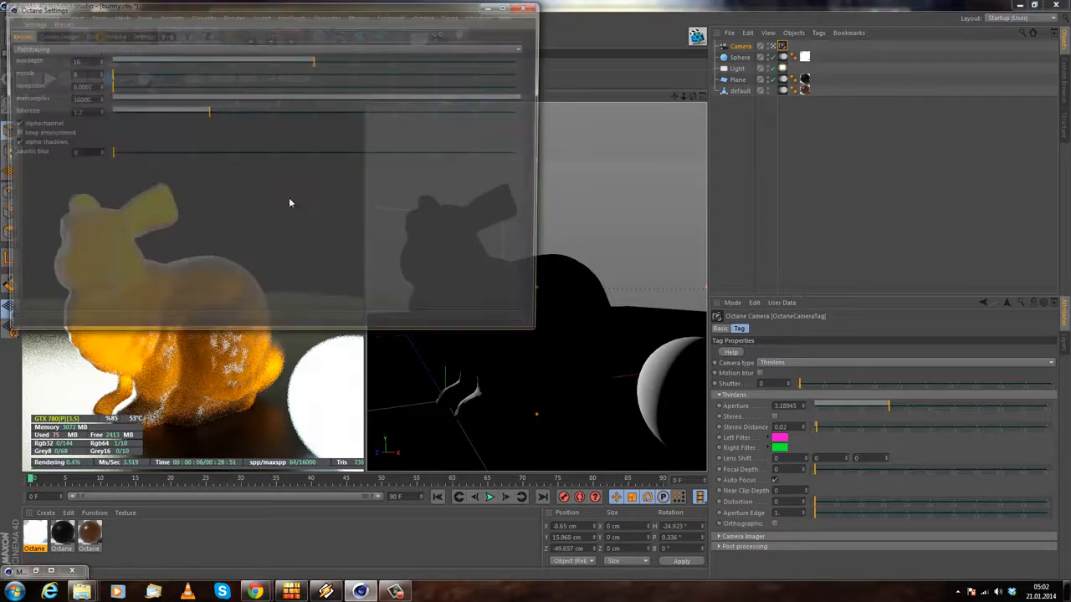
left_click_drag(164, 20, 487, 99)
left_click_drag(441, 235, 968, 235)
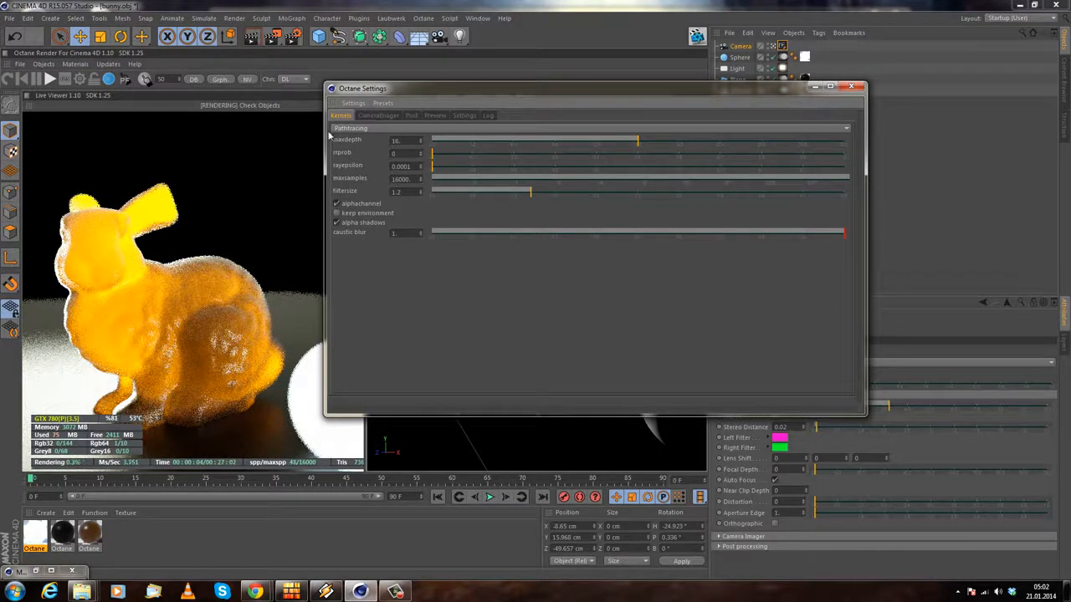
left_click(411, 116)
left_click(391, 117)
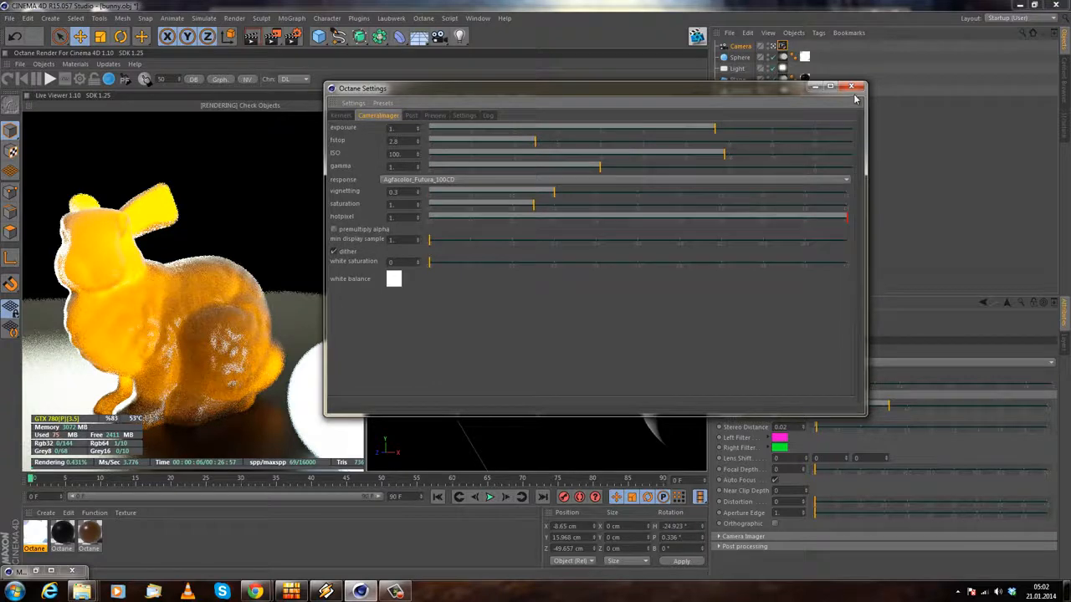
left_click(850, 87)
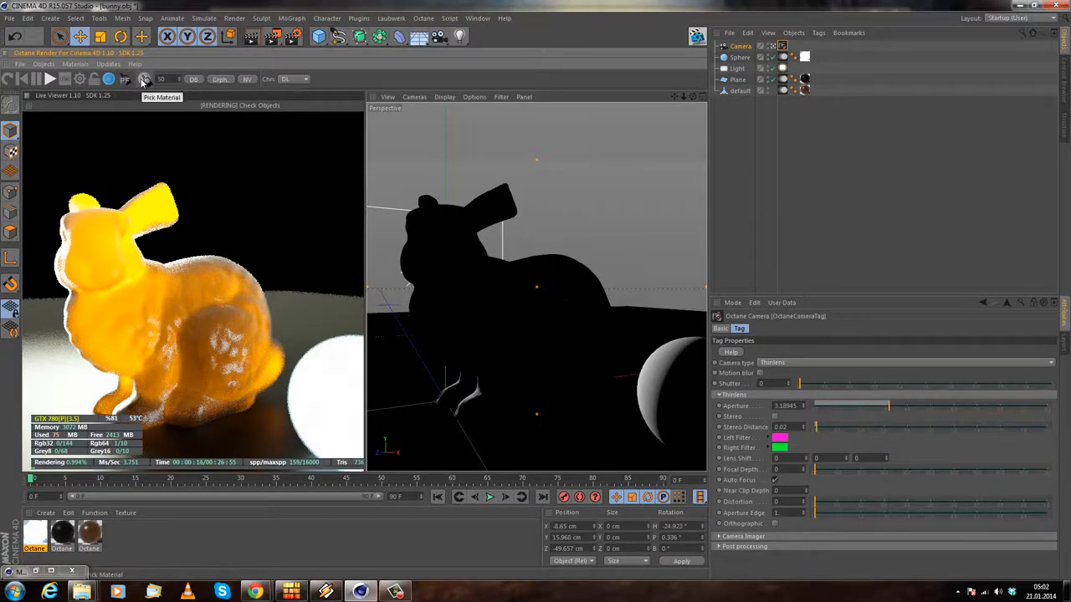
Step: Pick the camera focus in the live render, first on the glowing sphere and finally on the bunny's body
left_click(126, 79)
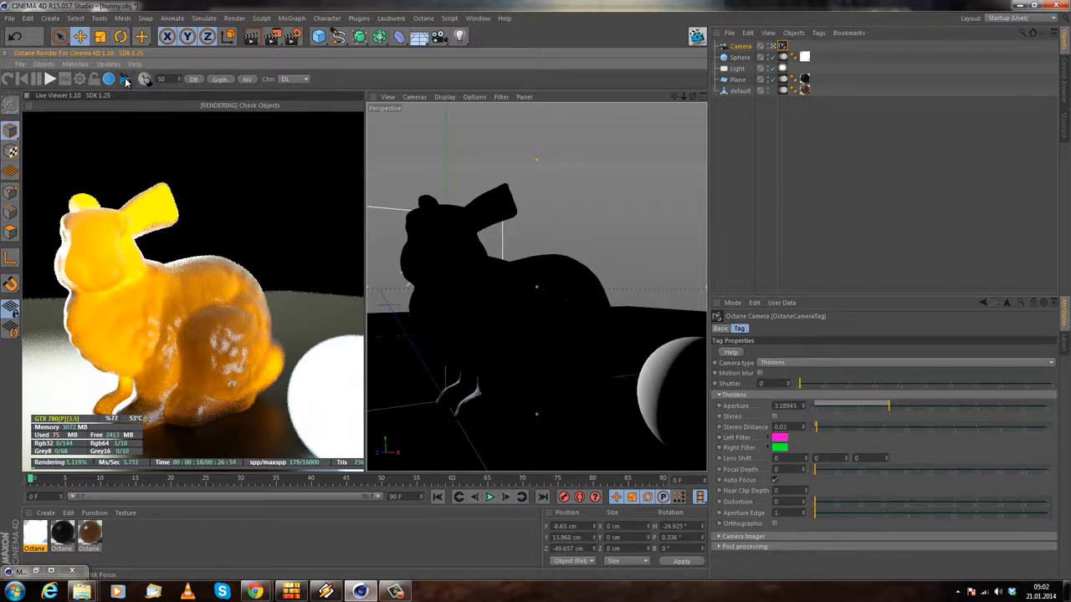
left_click(126, 80)
left_click(339, 397)
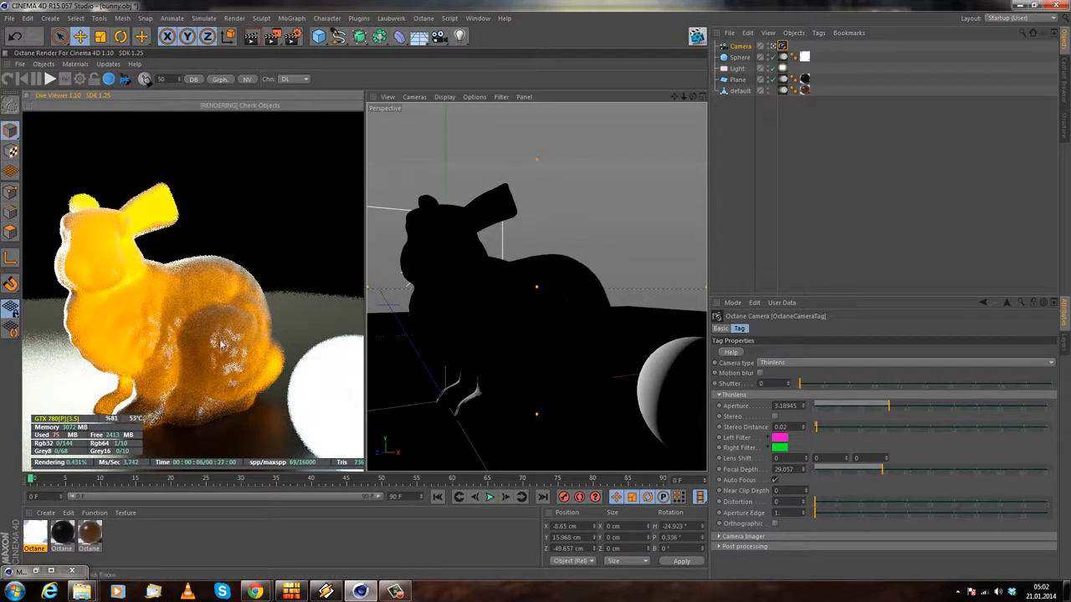
left_click(178, 332)
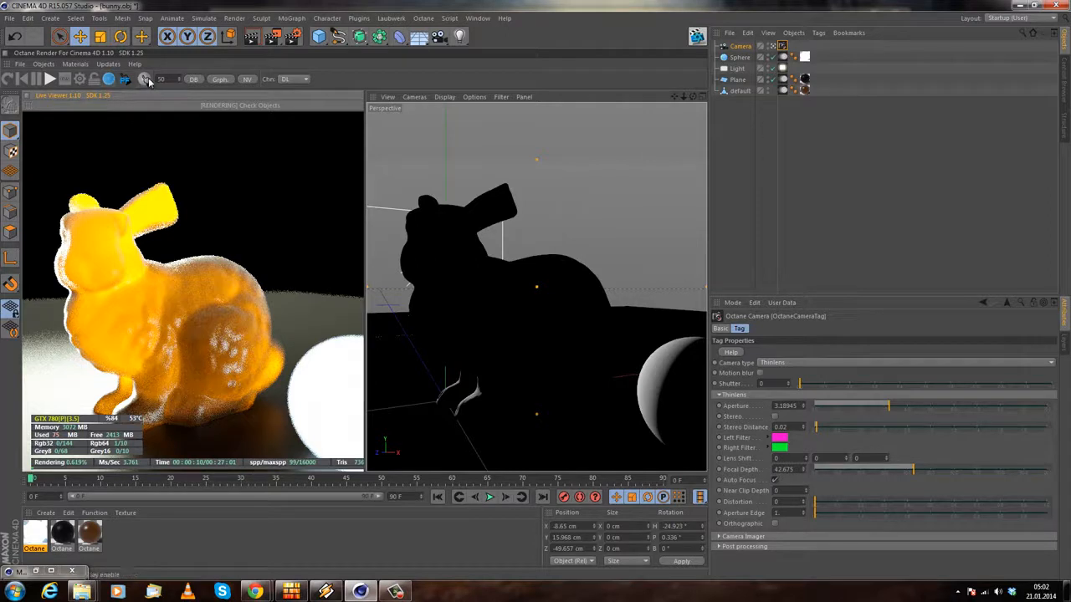
Step: Pick the bunny's material from the live render to show its settings, and turn material picking off
left_click(147, 79)
left_click(145, 79)
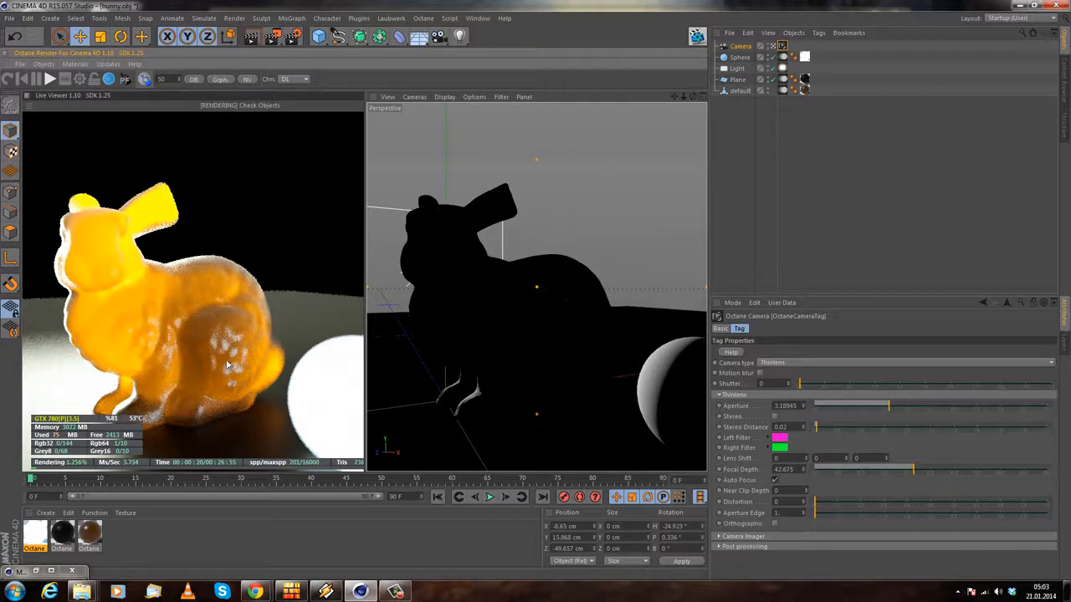
left_click(162, 313)
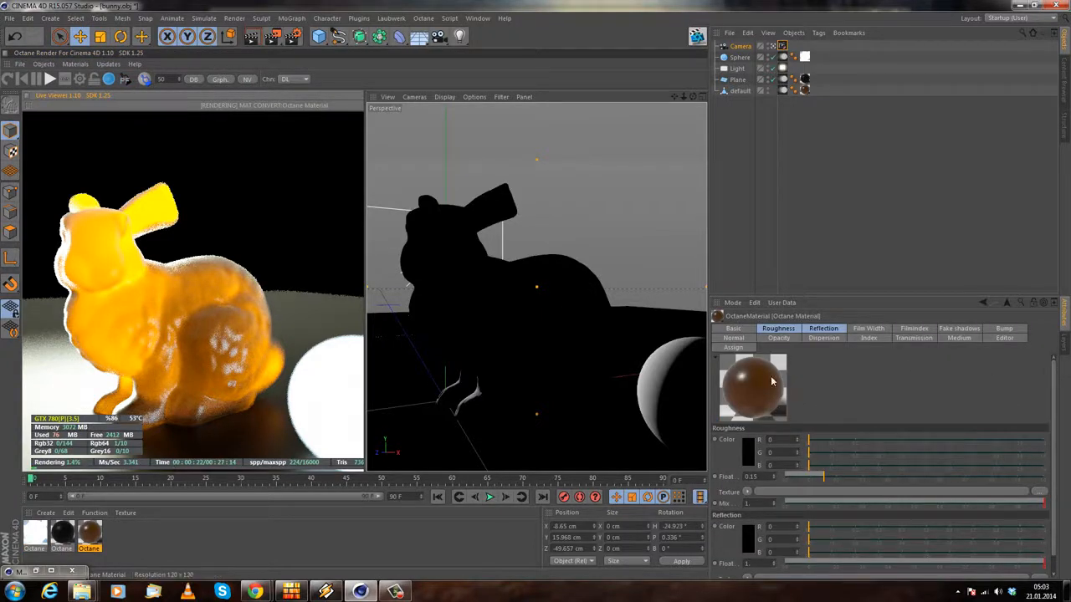
left_click(145, 79)
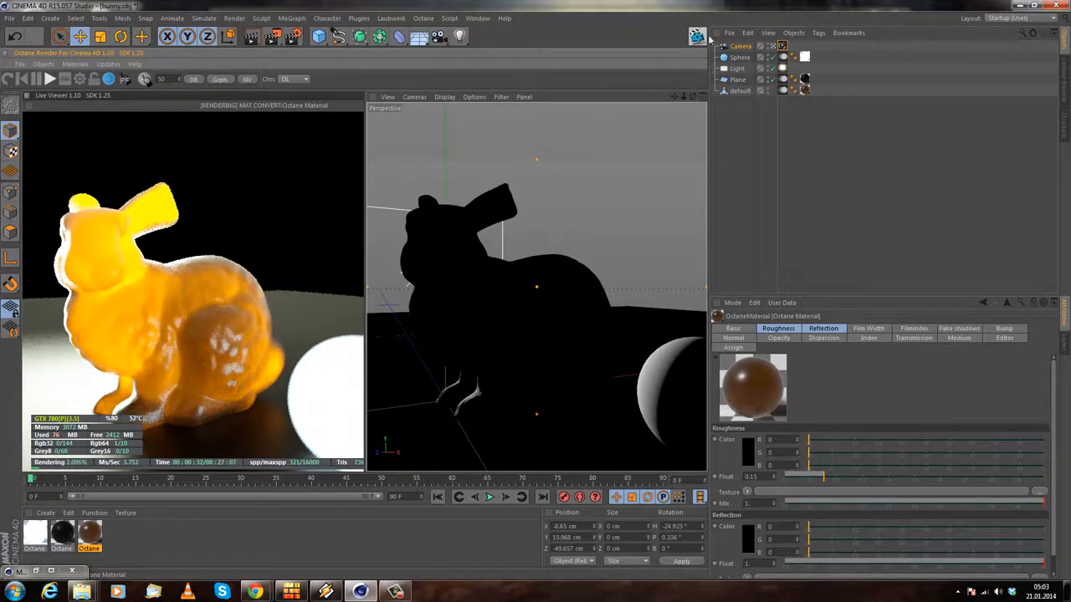
Step: Try Stereo on the Octane camera tag, check the Left Filter colour, and set Stereo Distance to 0.001 before turning Stereo off
left_click(782, 46)
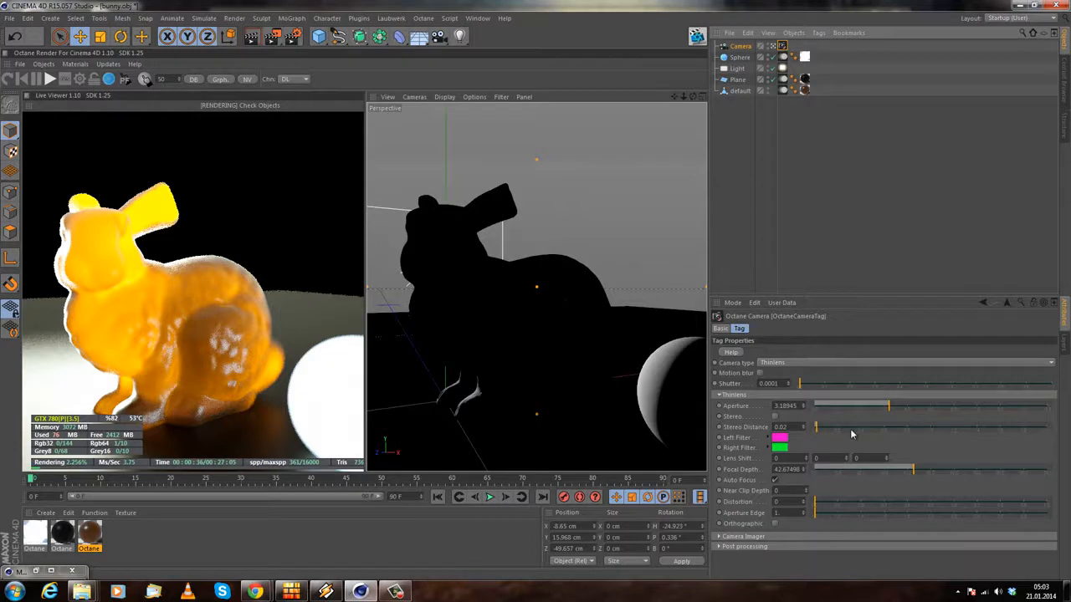
left_click(774, 418)
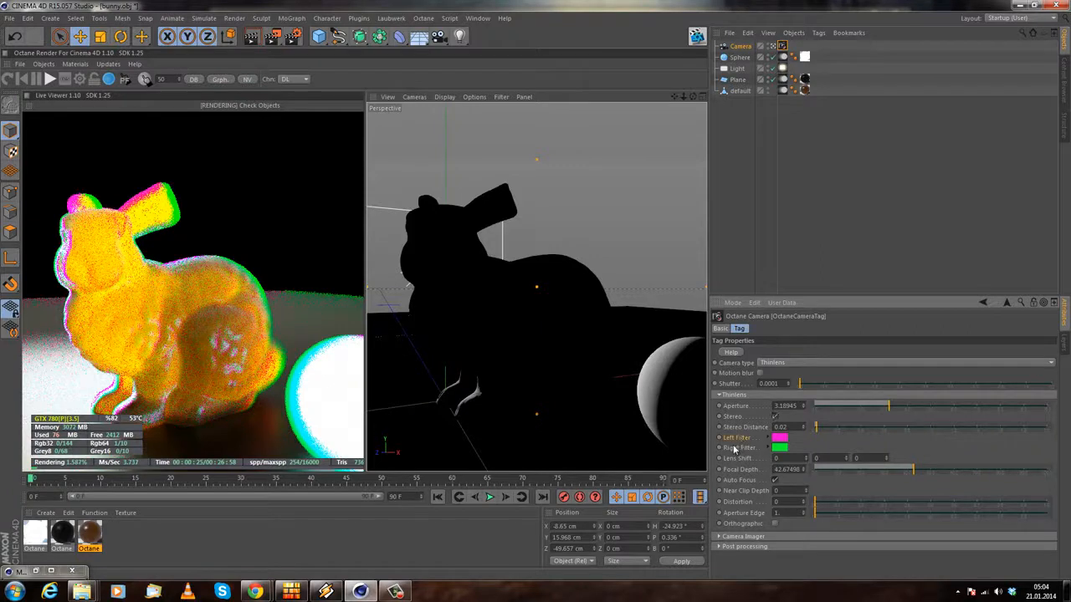
left_click(780, 438)
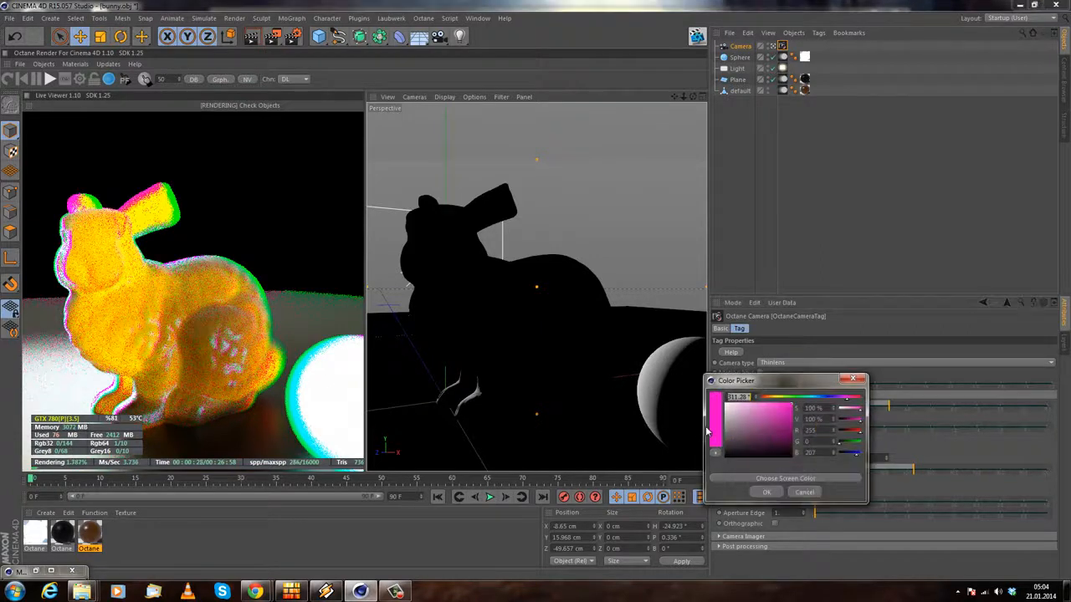
left_click(804, 492)
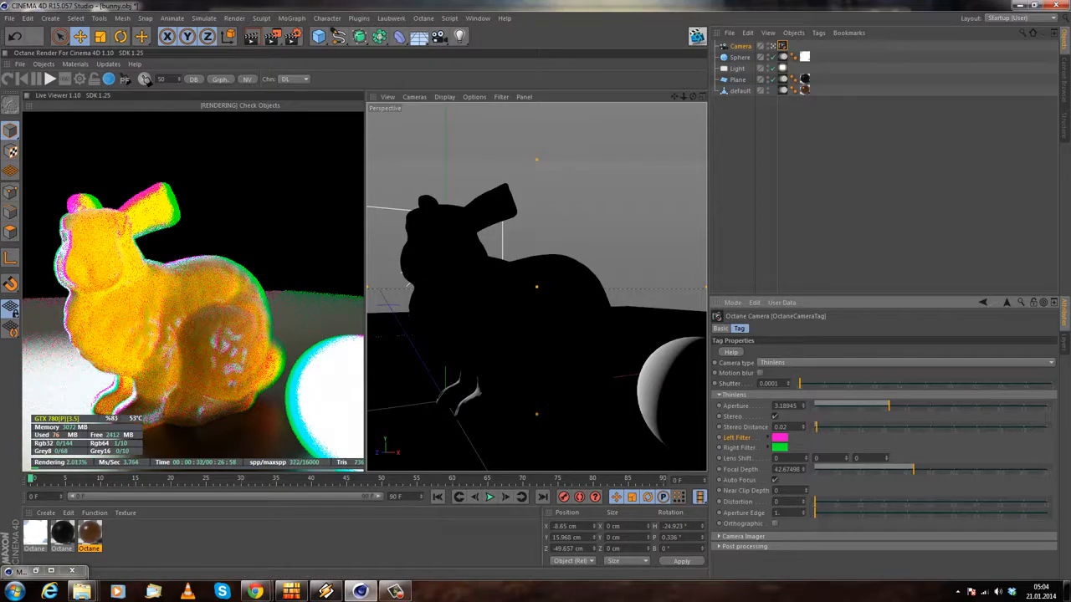
mouse_move(816, 427)
left_mouse_down()
mouse_move(898, 431)
mouse_move(815, 428)
left_mouse_up()
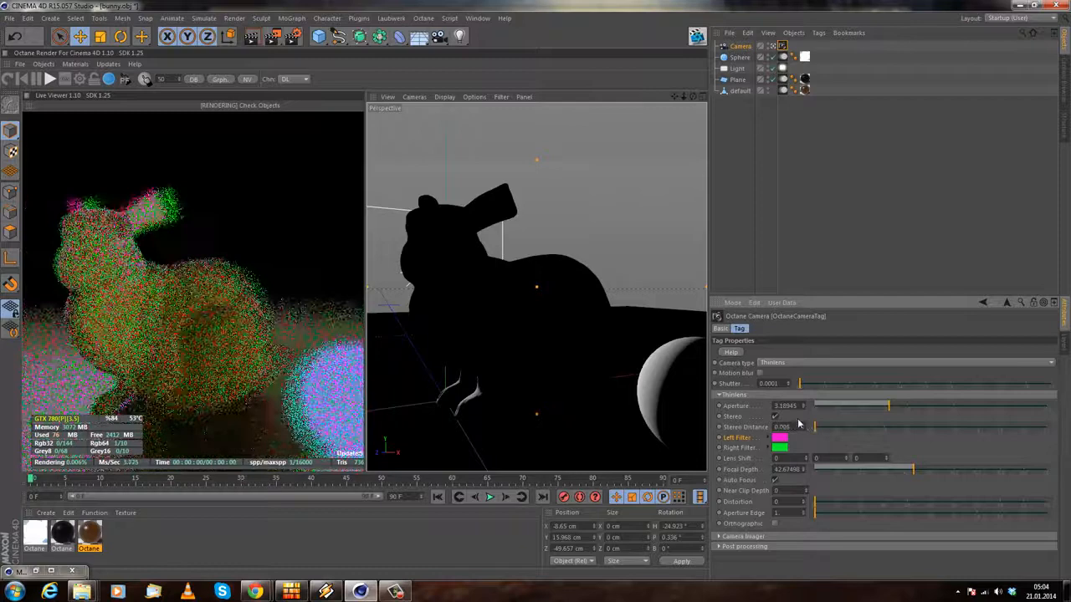
left_click(775, 416)
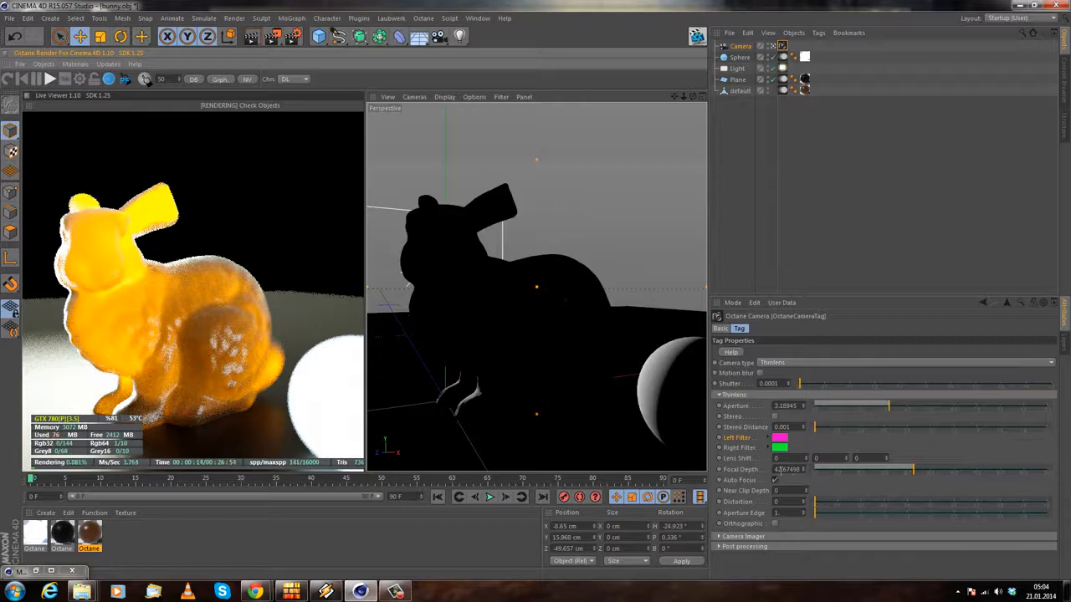
Step: Pick the focus in the live render on the glowing sphere and finally on the bunny's body, and inspect the camera tag's Auto Focus option
left_click(342, 400)
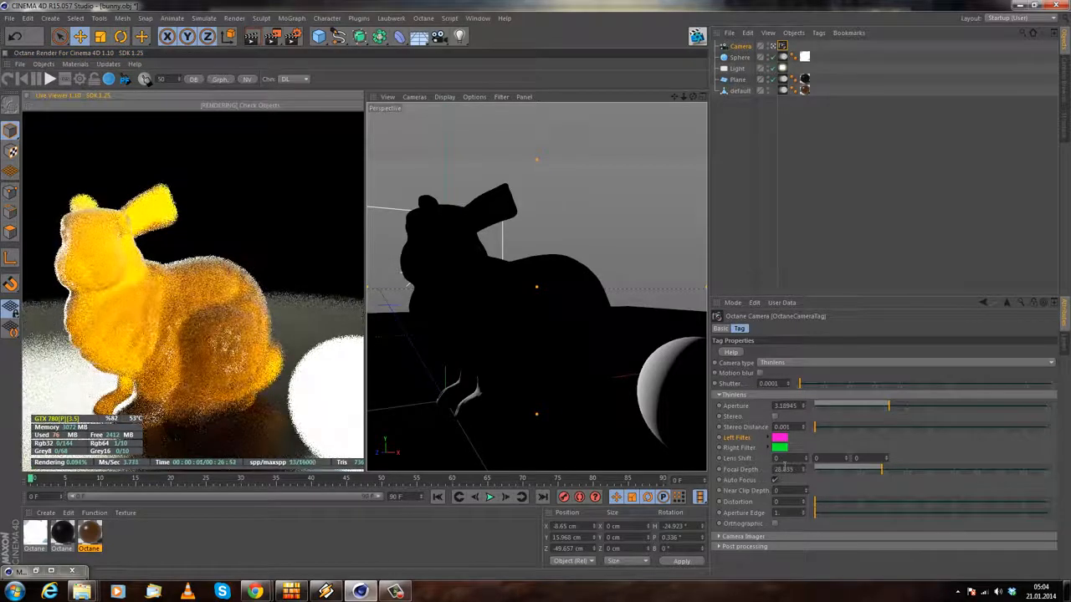
left_click(177, 318)
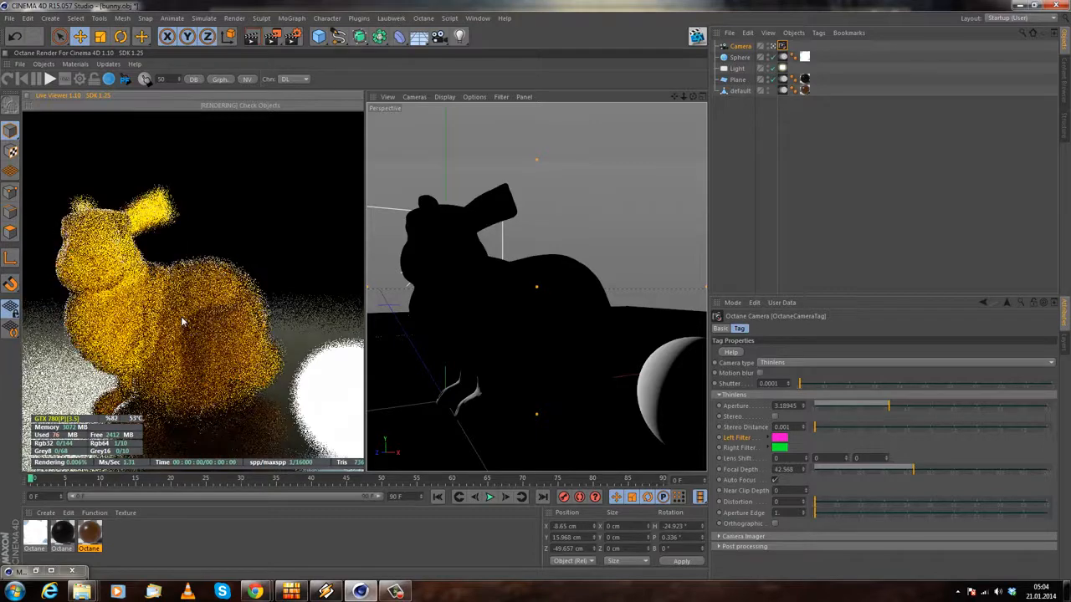
left_click(747, 481)
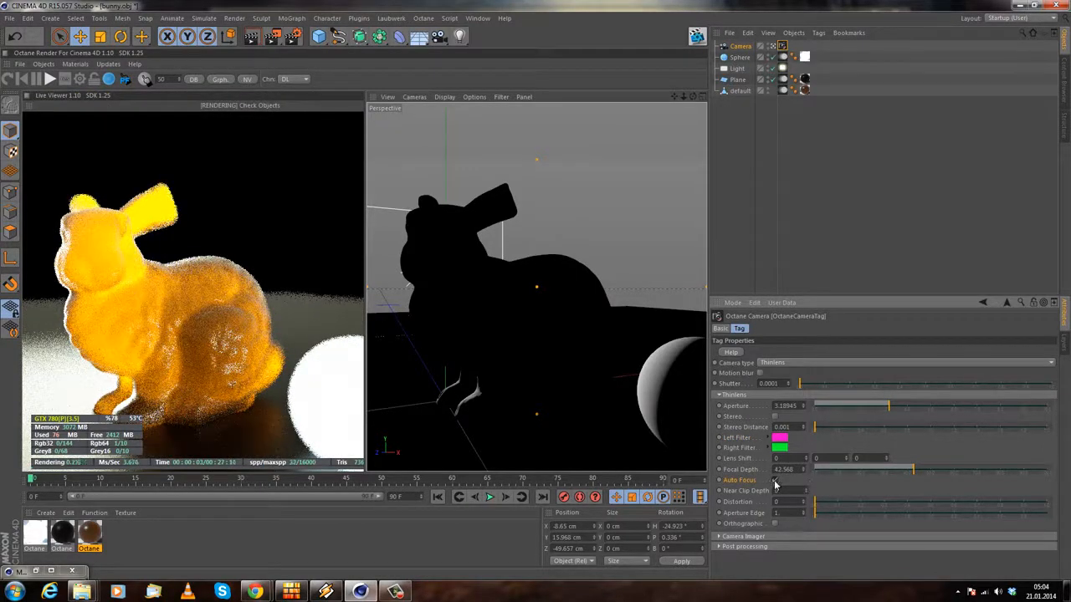
left_click(774, 481)
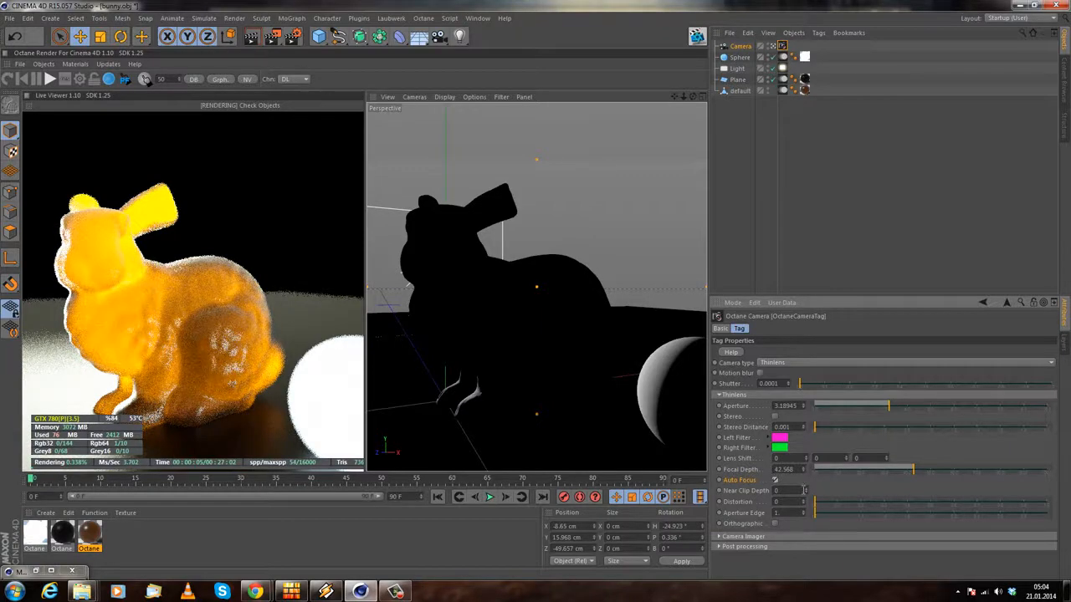
Step: Try higher Near Clip Depth and Distortion values on the Octane camera tag, and return both to 0
left_click_drag(806, 492, 808, 473)
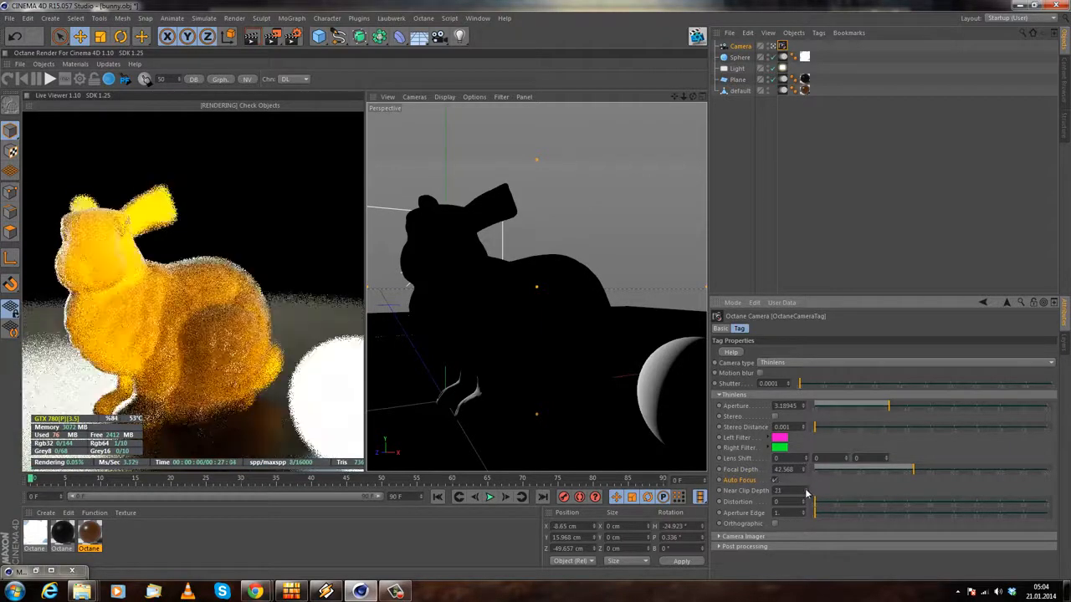
double_click(785, 492)
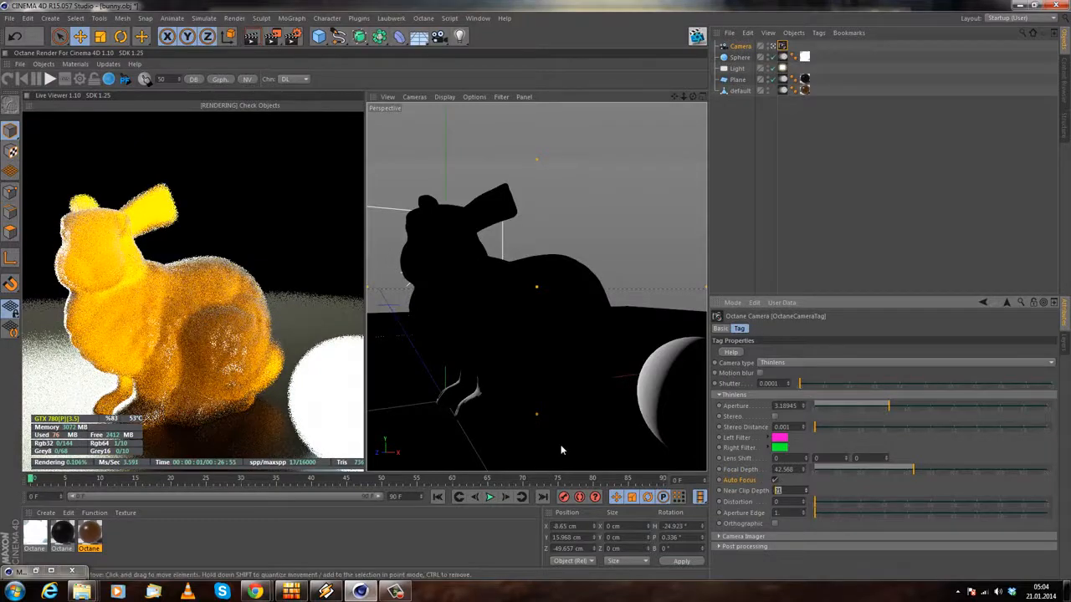
type("0")
key("Return")
left_click_drag(867, 503, 992, 503)
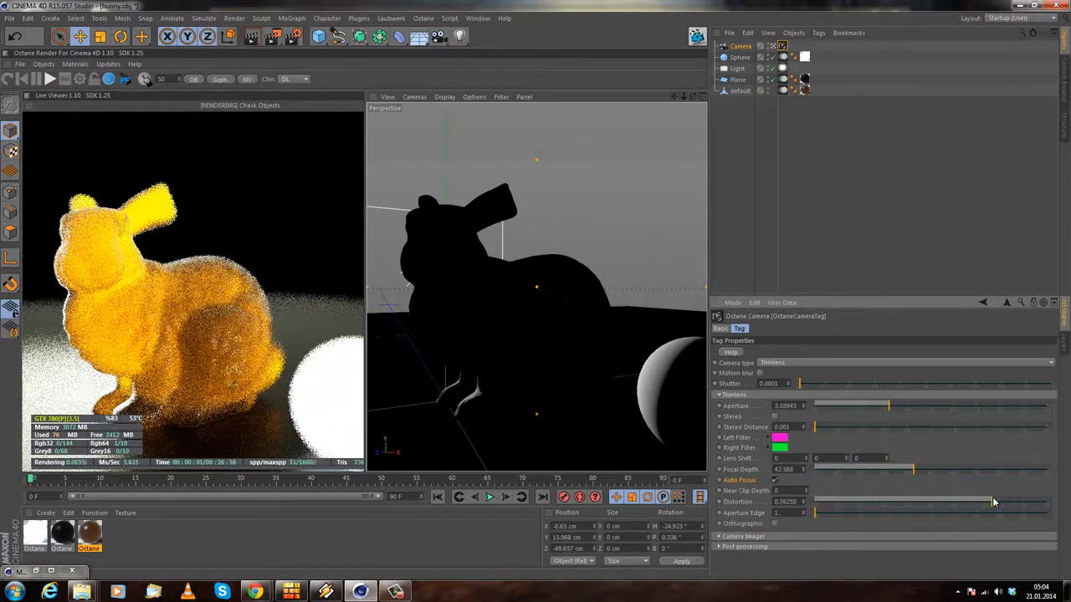
left_click_drag(1057, 503, 652, 495)
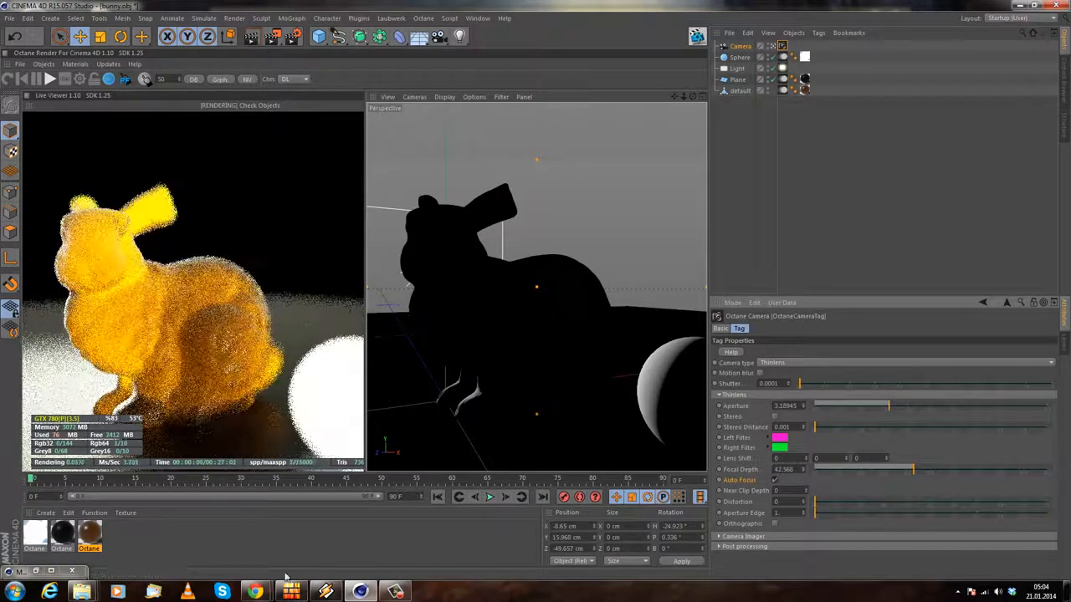
Step: Switch to Chrome and open the Camera Imager Settings page of the Octane manual for Cinema 4D
mouse_move(256, 592)
left_click(286, 545)
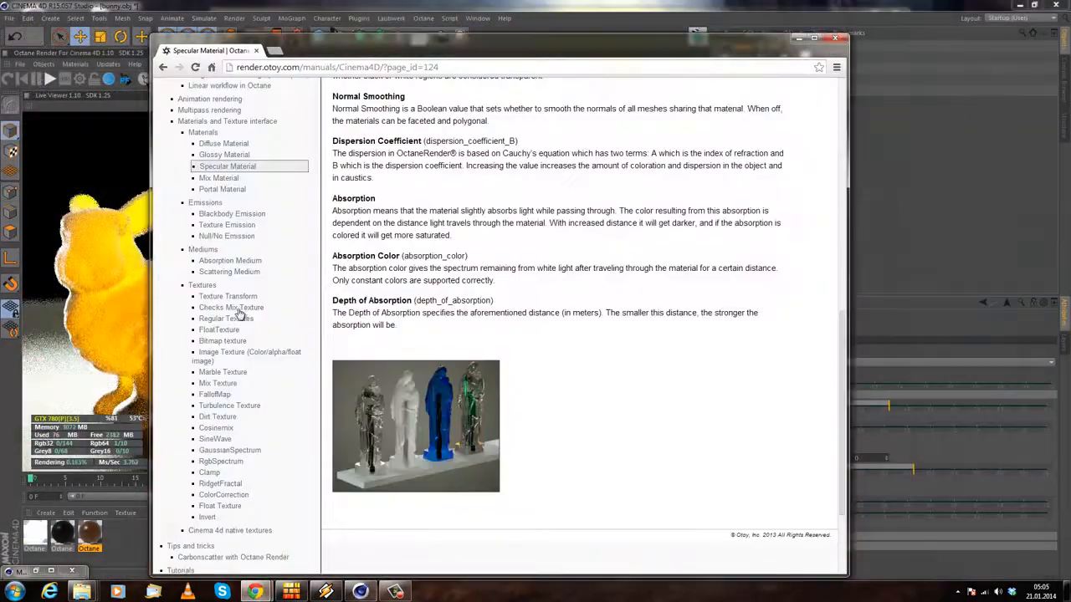
scroll(227, 310, "up", 5)
scroll(251, 308, "up", 4)
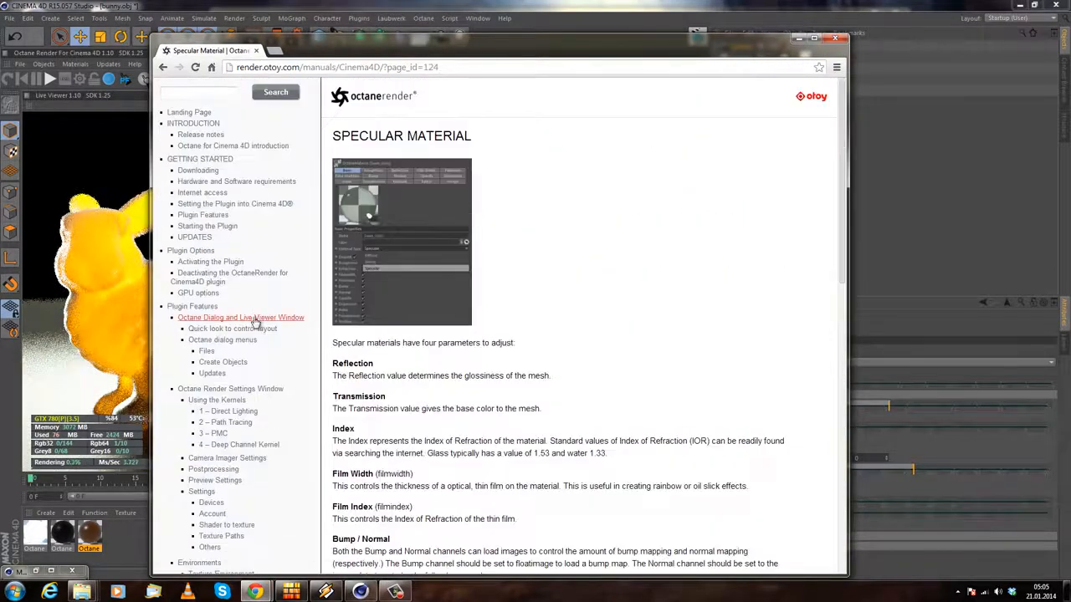
scroll(194, 339, "down", 3)
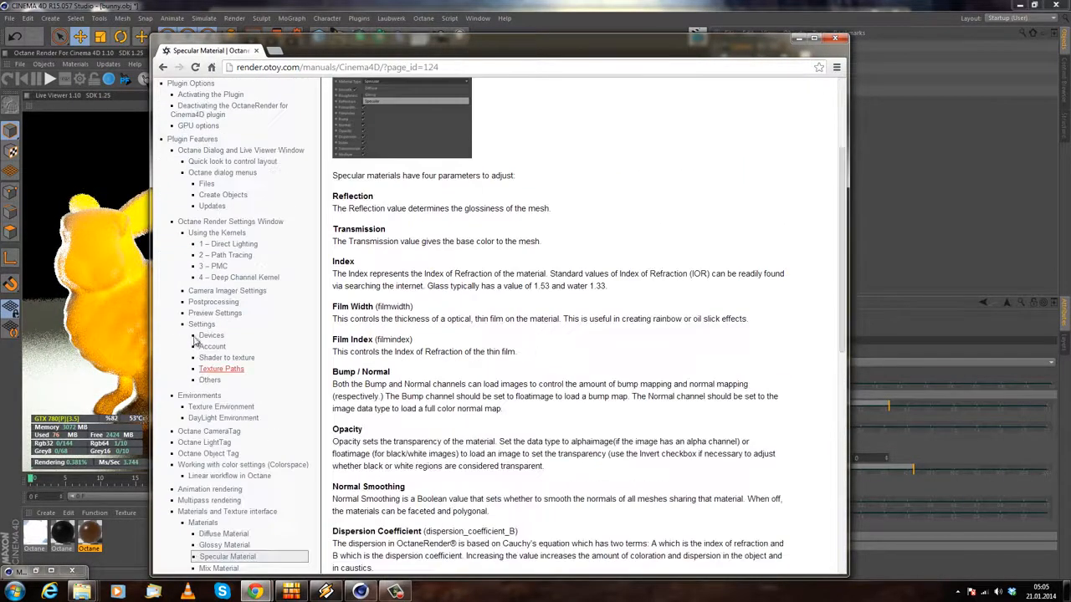
left_click(236, 291)
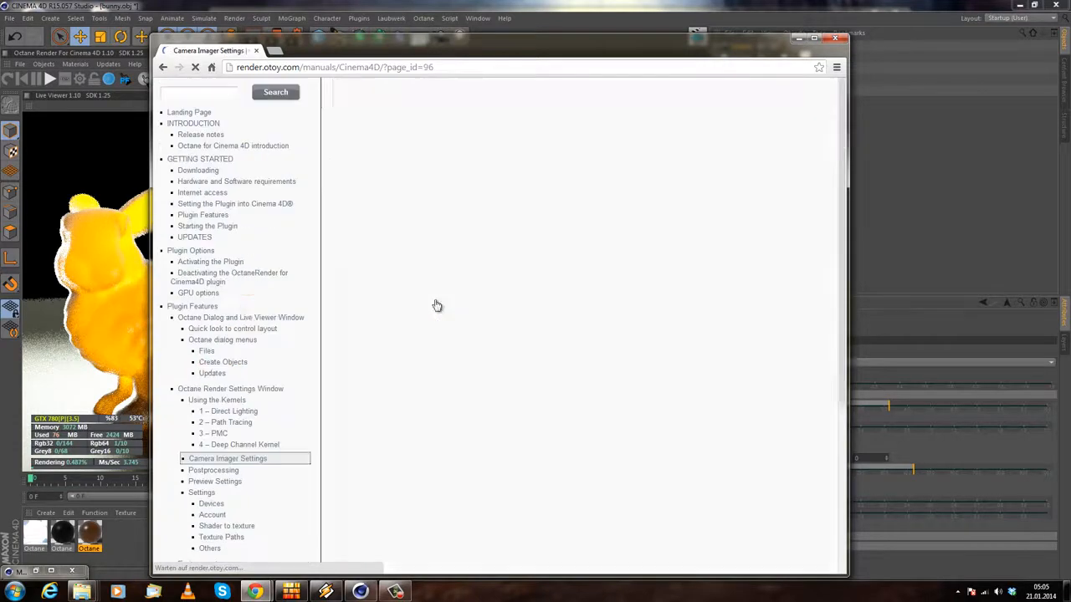
Step: Read through the parameter descriptions on the Camera Imager Settings page and look over the manual's table of contents
scroll(501, 244, "down", 5)
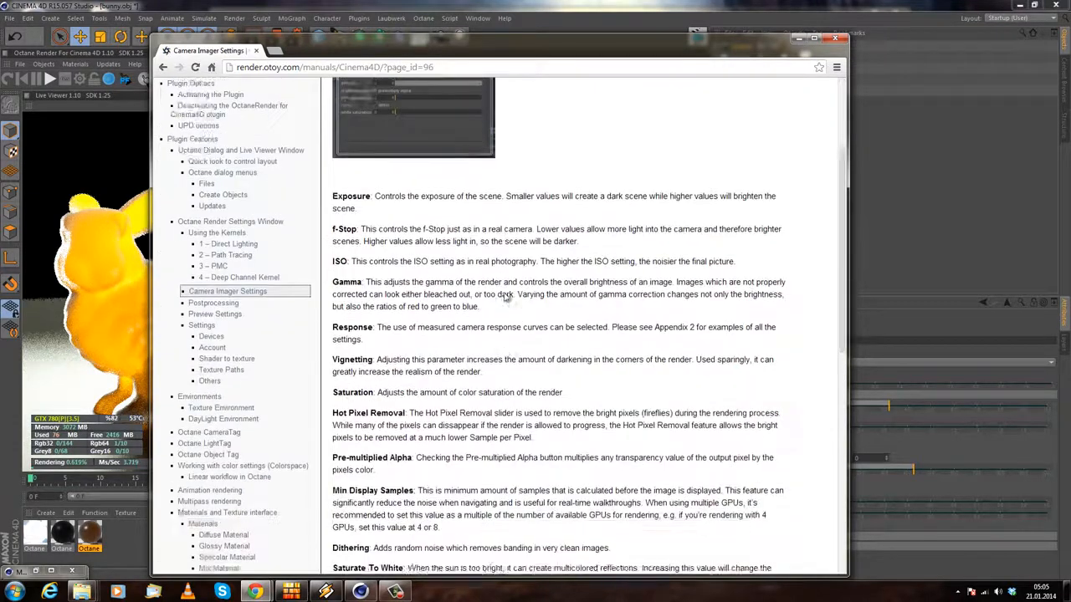
scroll(504, 244, "down", 1)
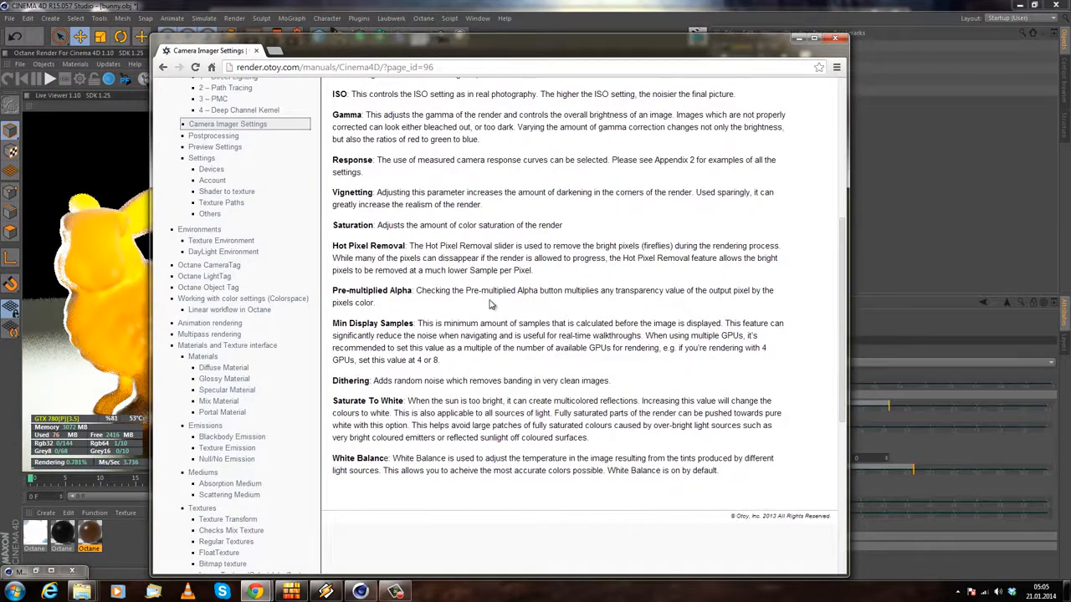
scroll(491, 305, "up", 2)
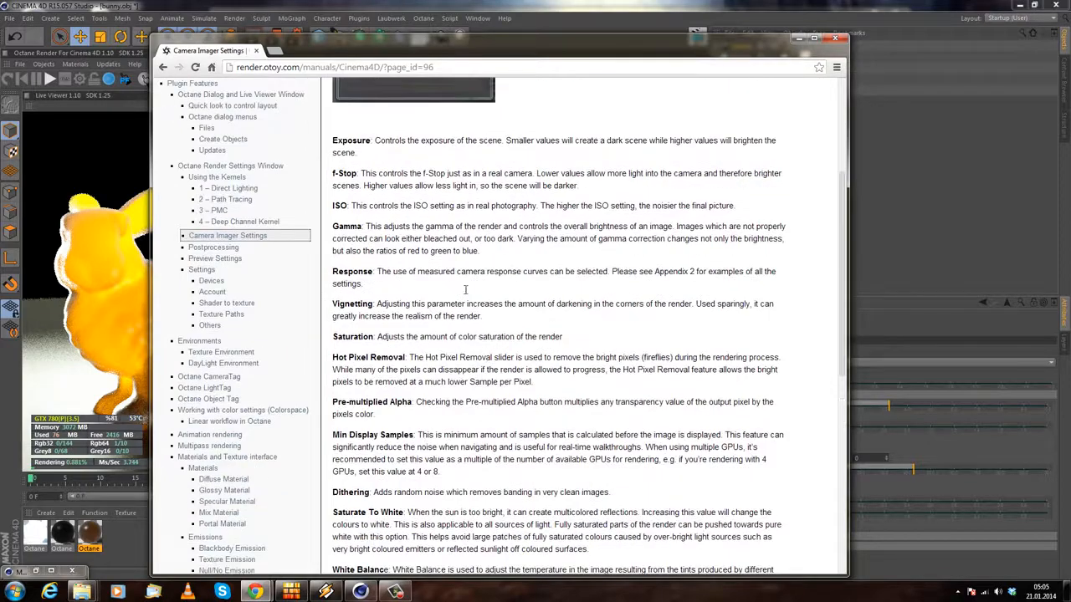
scroll(407, 292, "down", 3)
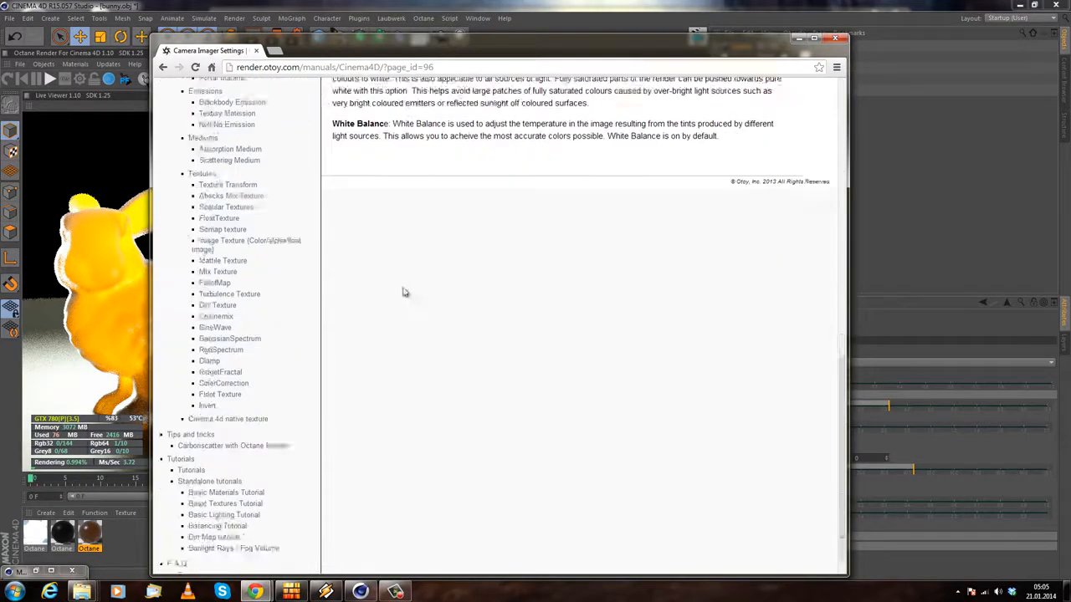
left_click_drag(574, 54, 523, 94)
scroll(186, 216, "up", 2)
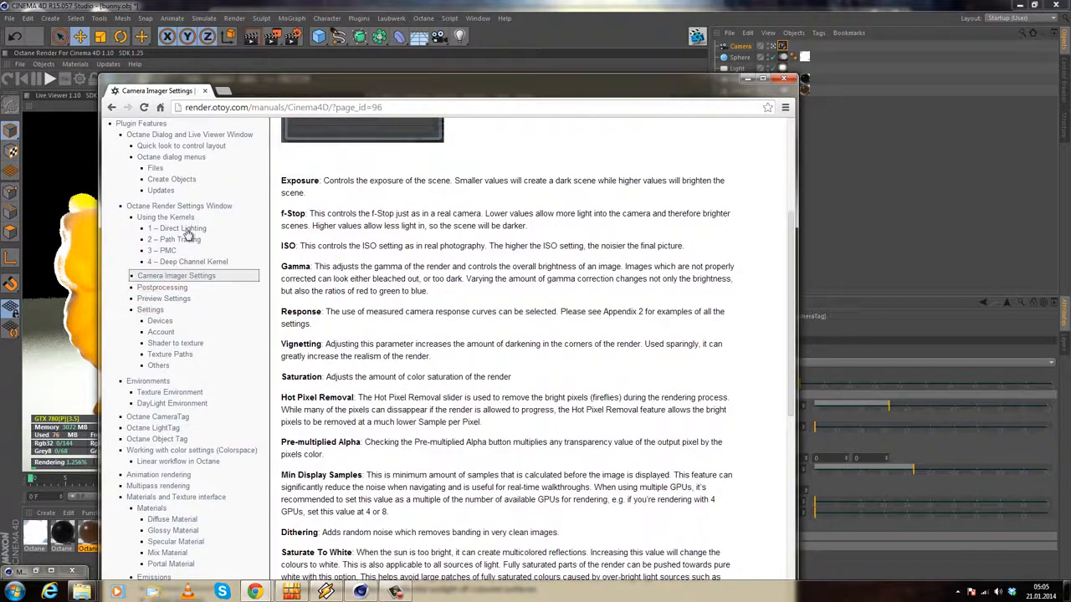
scroll(201, 242, "down", 3)
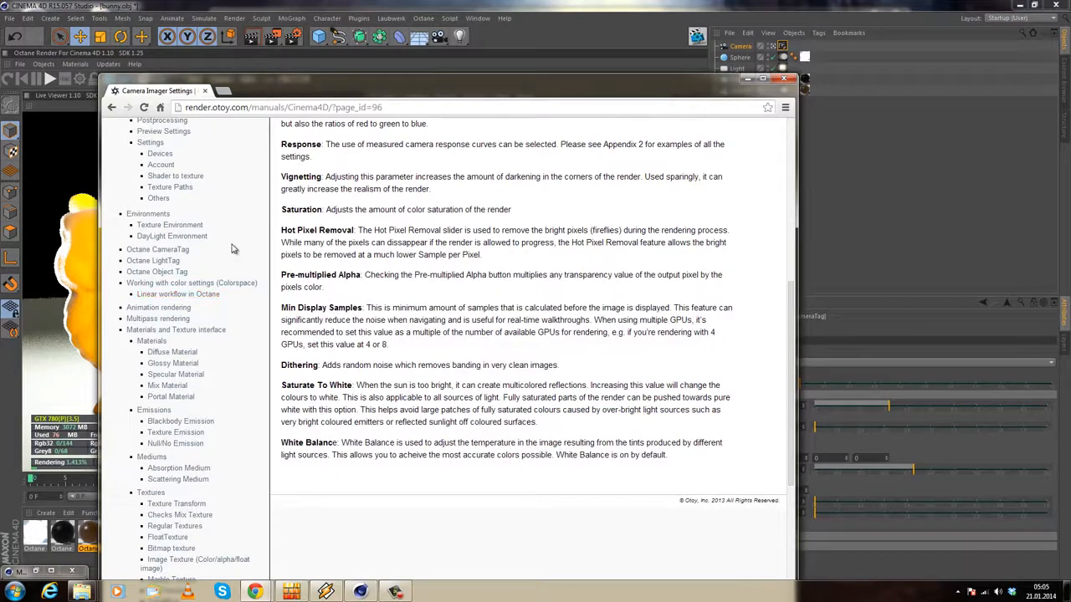
Step: Search the Camera Imager Settings page for "thin" and scan its topic list
key("ctrl+f")
type("thin")
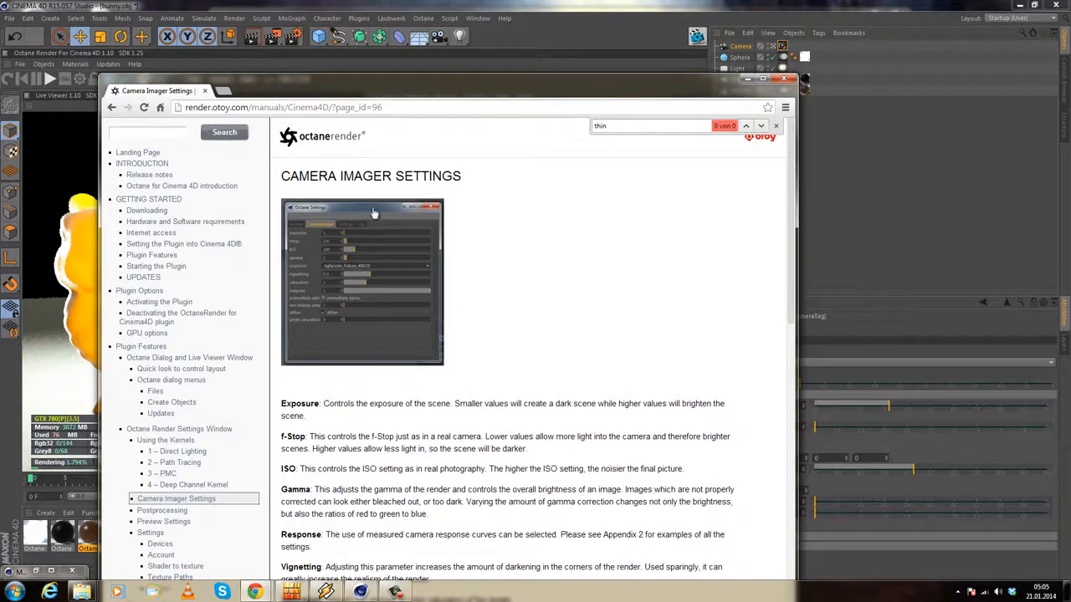
scroll(192, 308, "down", 2)
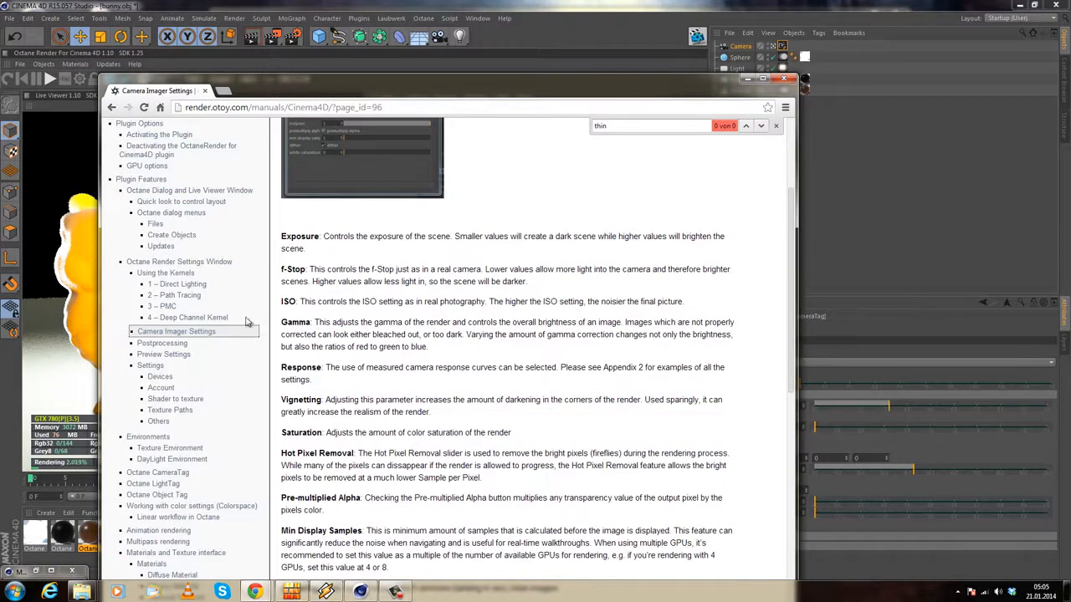
Step: Reopen the Specular Material manual page from the Google results, search it for "camera", and open the Octane CameraTag page
key("alt+Left")
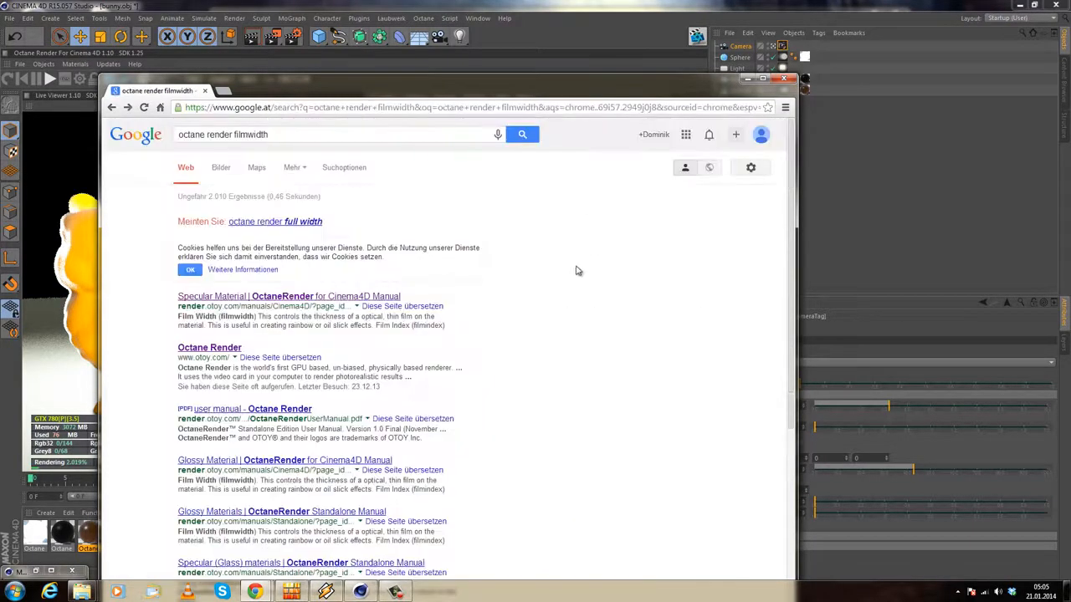
left_click(249, 300)
key("ctrl+f")
type("camera")
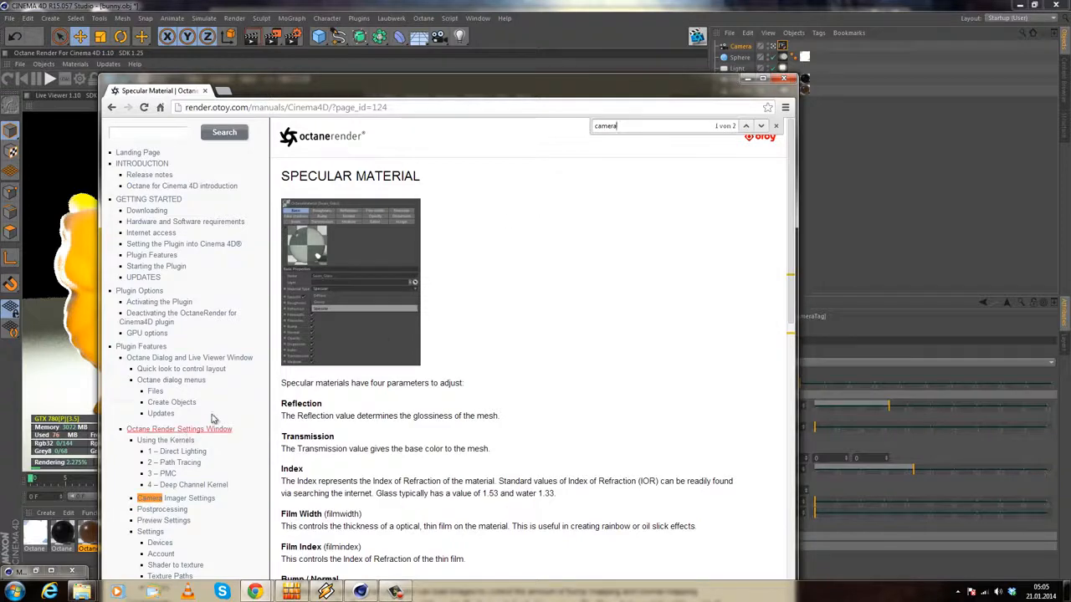
left_click(761, 125)
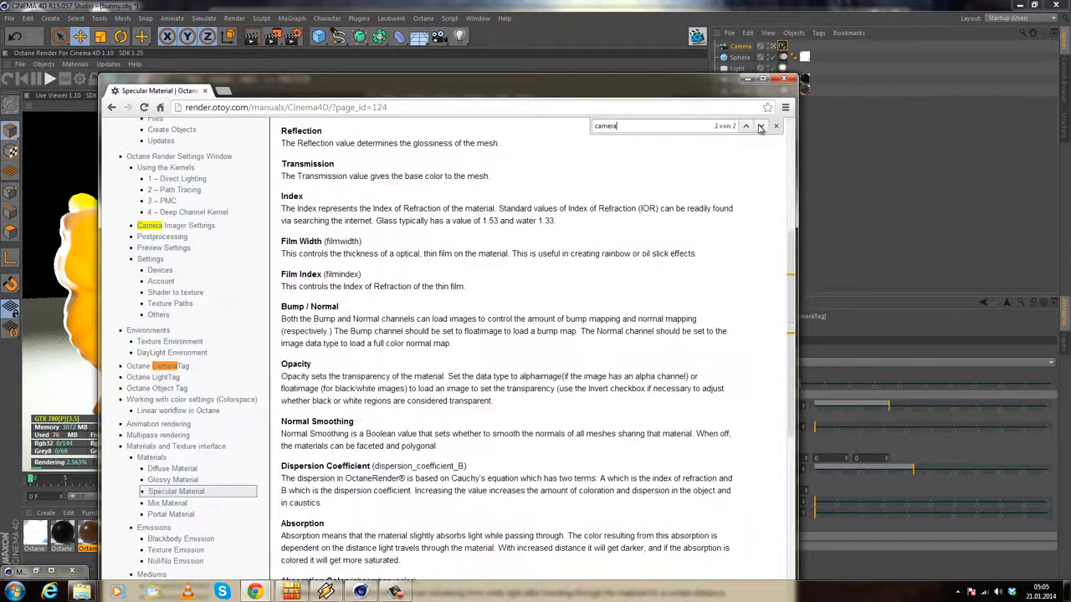
left_click(150, 370)
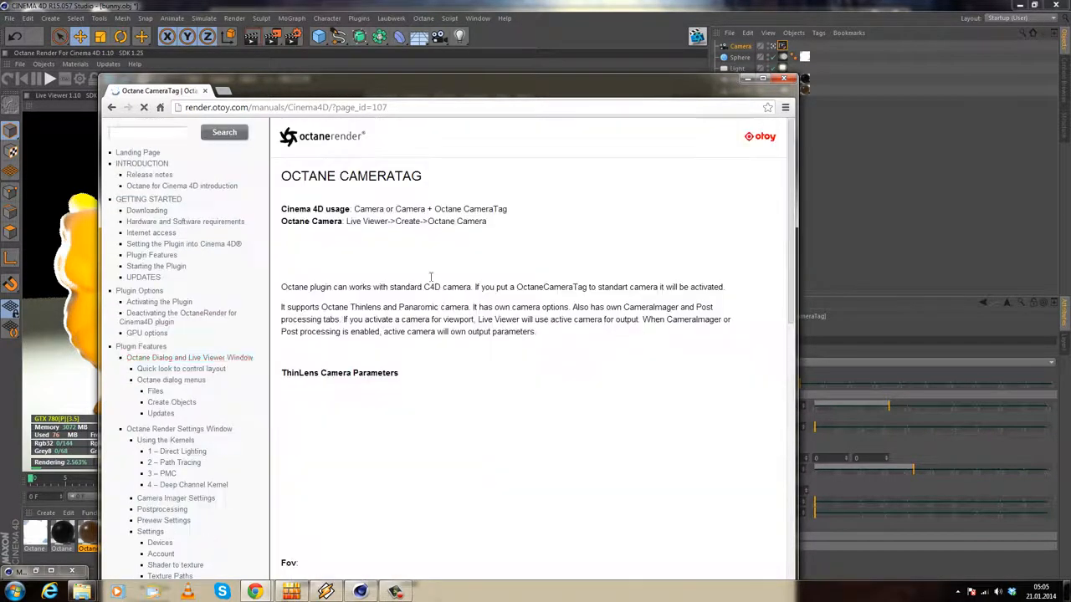
Step: Read the ThinLens camera parameter descriptions on the Octane CameraTag page, including the one for Near Clip Depth
scroll(394, 368, "down", 4)
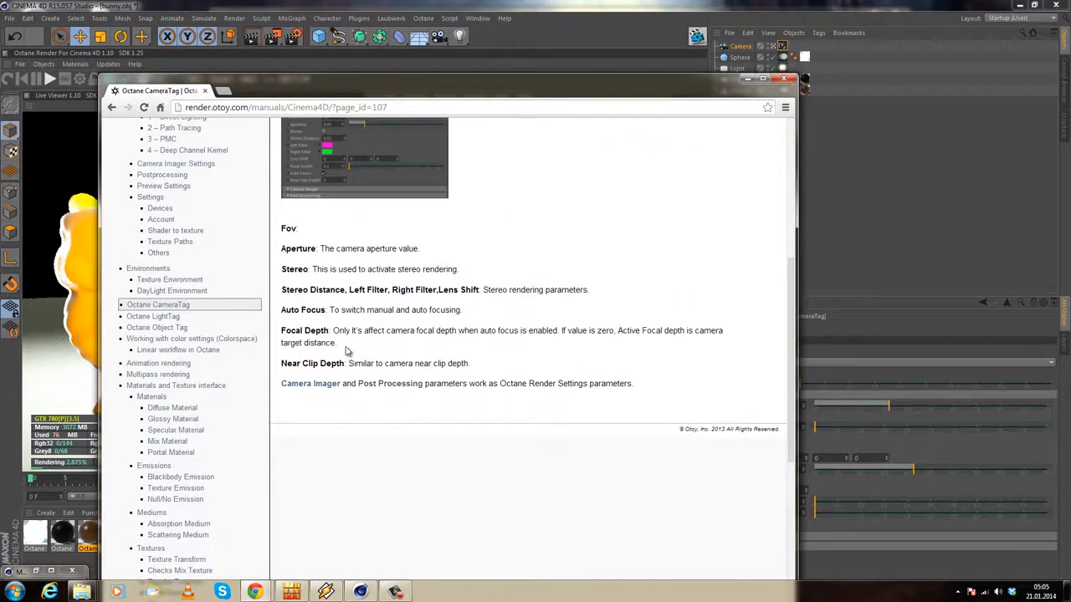
left_click_drag(361, 362, 497, 360)
left_click(323, 394)
scroll(401, 394, "up", 1)
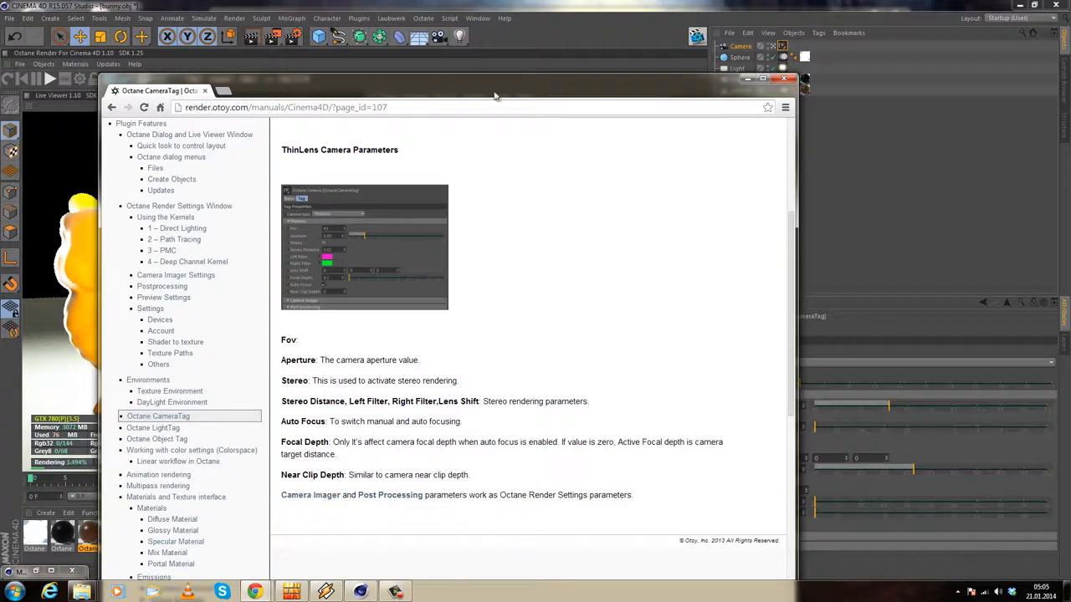
Step: Put the Octane CameraTag manual page out of the way and return to the bunny scene in Cinema 4D
left_click_drag(502, 92, 481, 107)
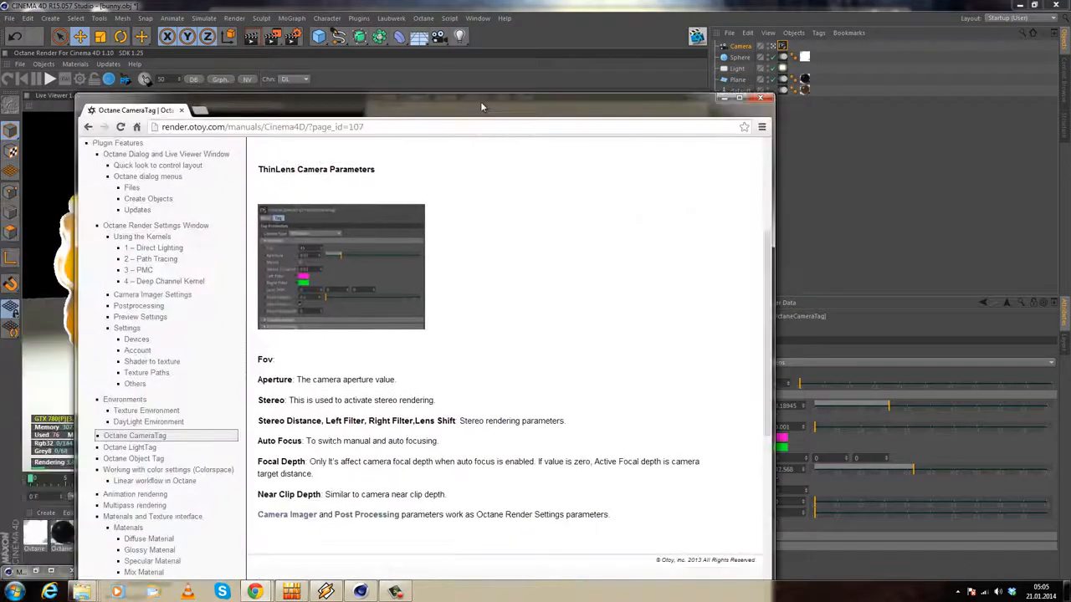
left_click(724, 100)
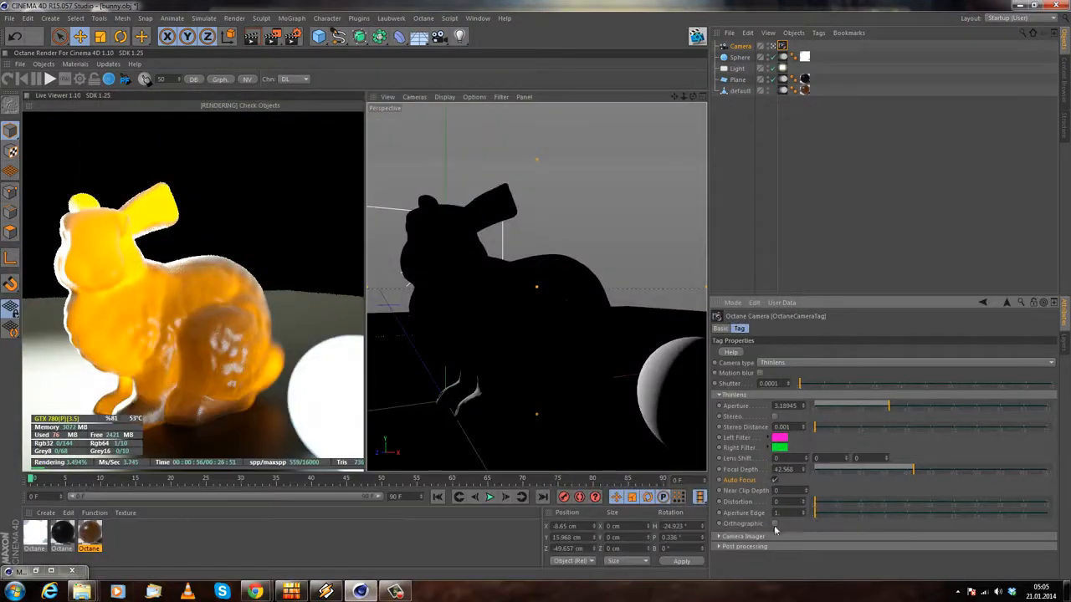
Step: Try an Aperture Edge of about 2.96 on the Octane camera tag, and reset it to 1
left_click_drag(816, 512, 1039, 512)
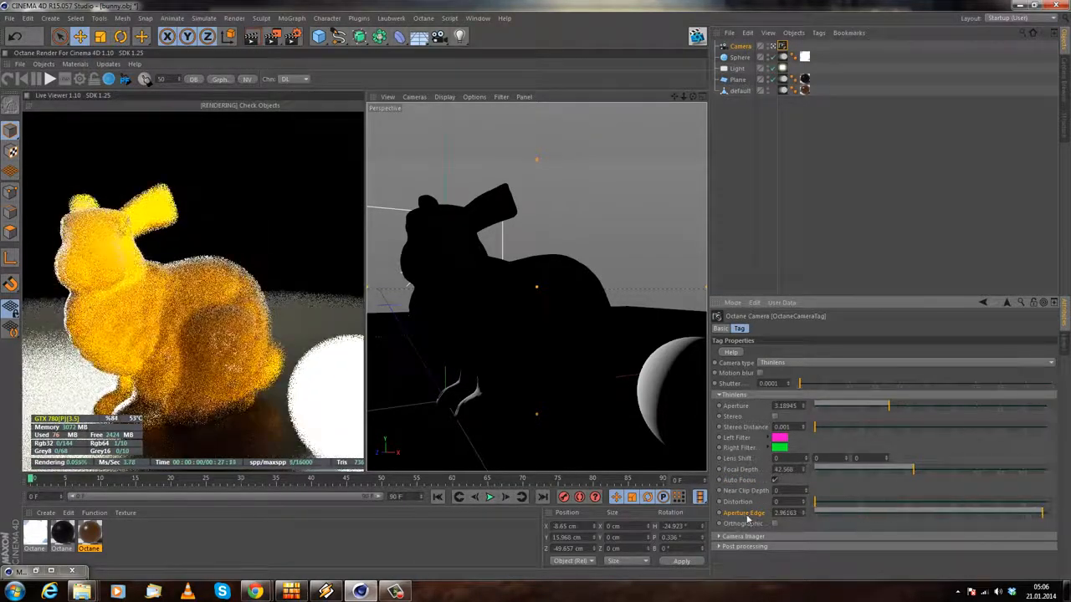
left_click(775, 512)
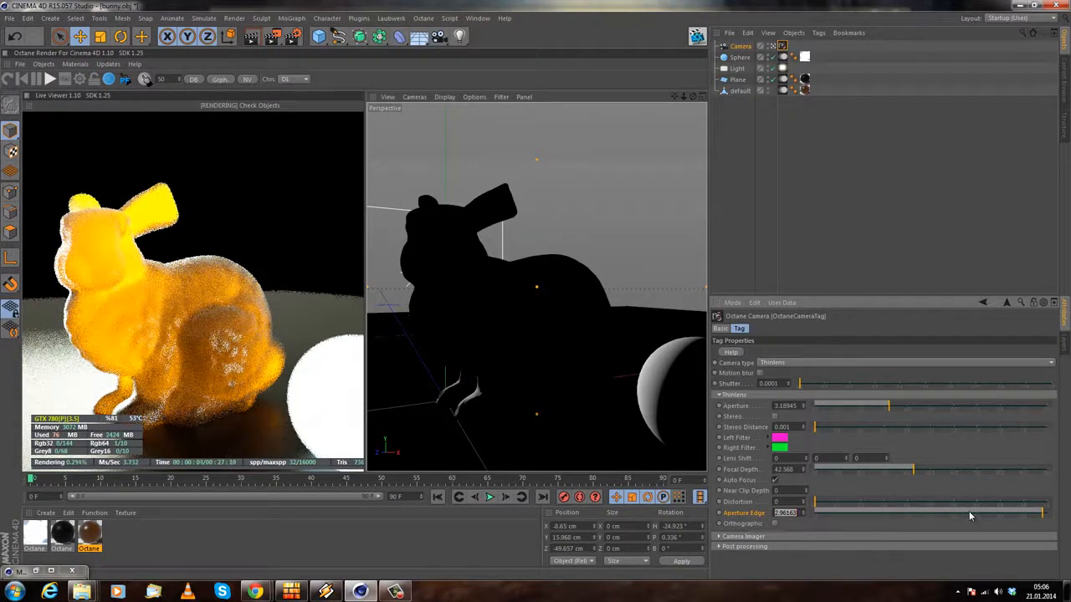
type("1")
key("Return")
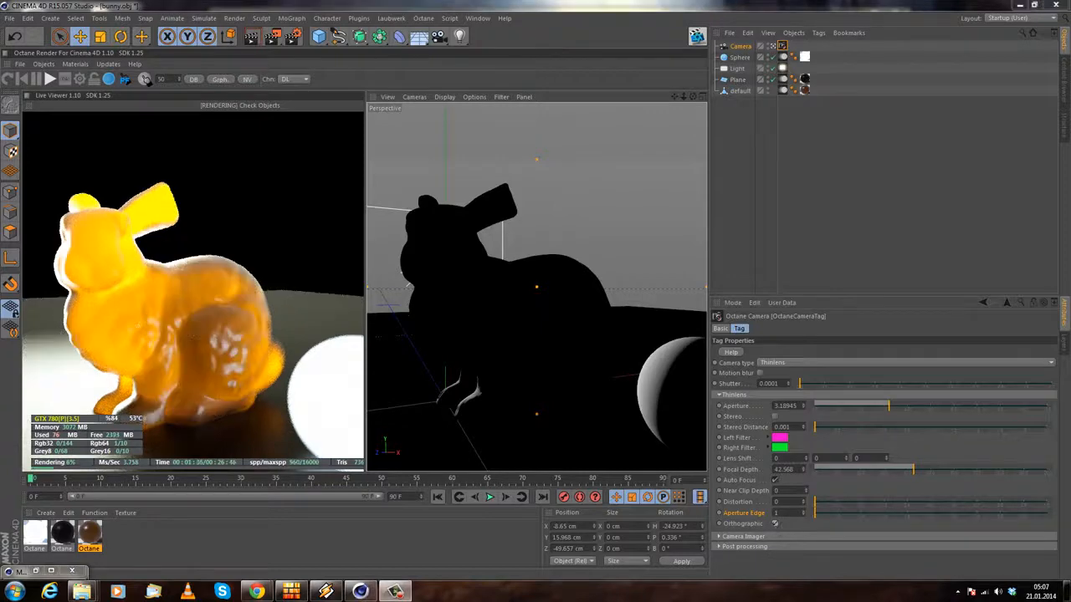
Step: Turn off the Orthographic option on the Octane camera tag and enable the Camera Imager
mouse_move(477, 347)
left_mouse_down("alt")
mouse_move(484, 357)
mouse_move(474, 334)
left_mouse_up("alt")
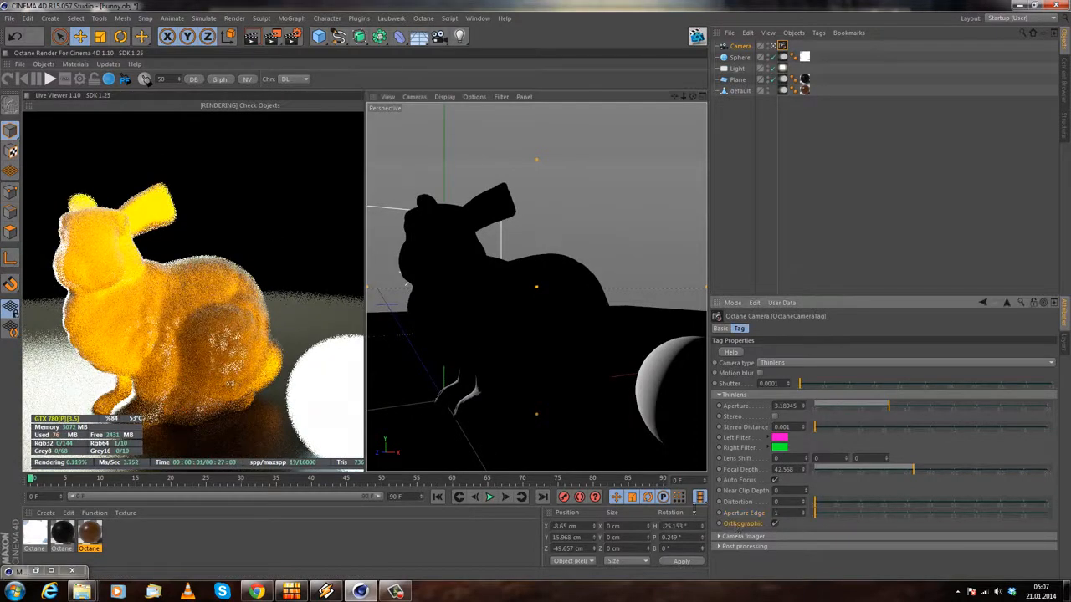
left_click(774, 525)
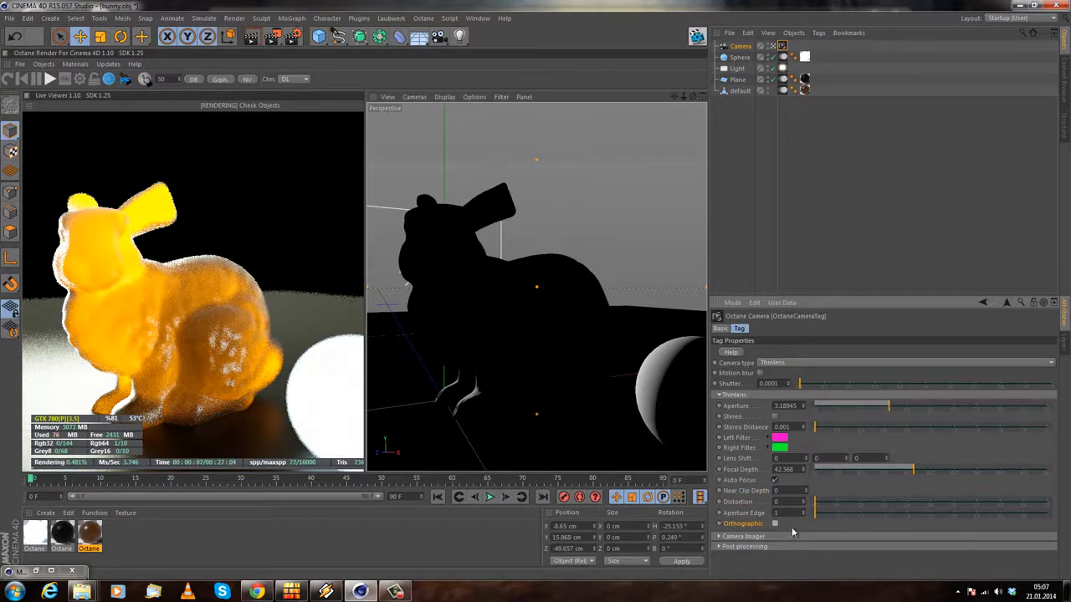
left_click(750, 536)
scroll(806, 528, "down", 3)
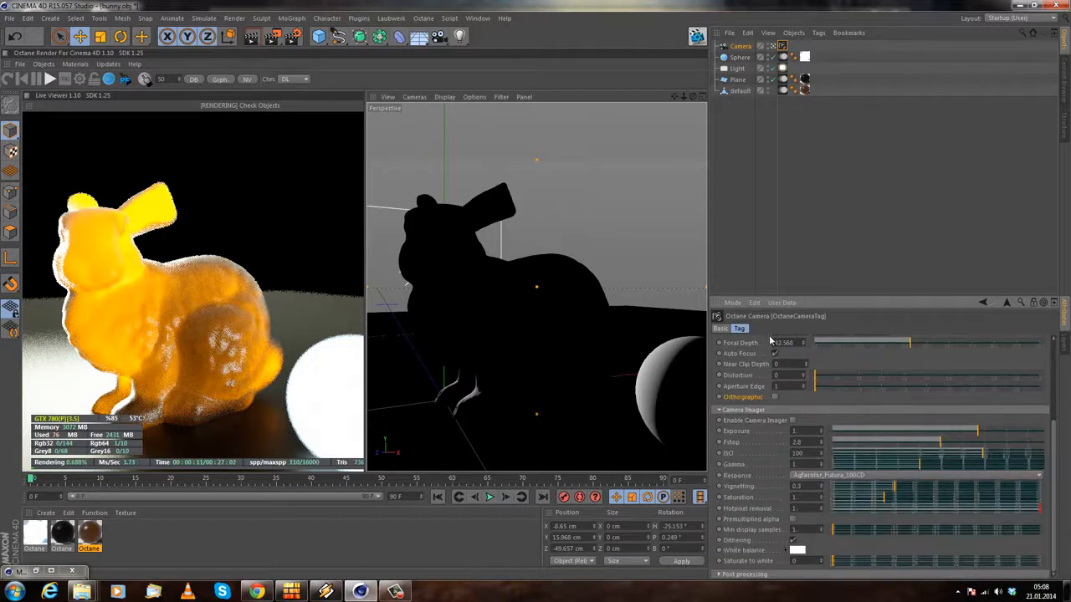
scroll(795, 394, "down", 1)
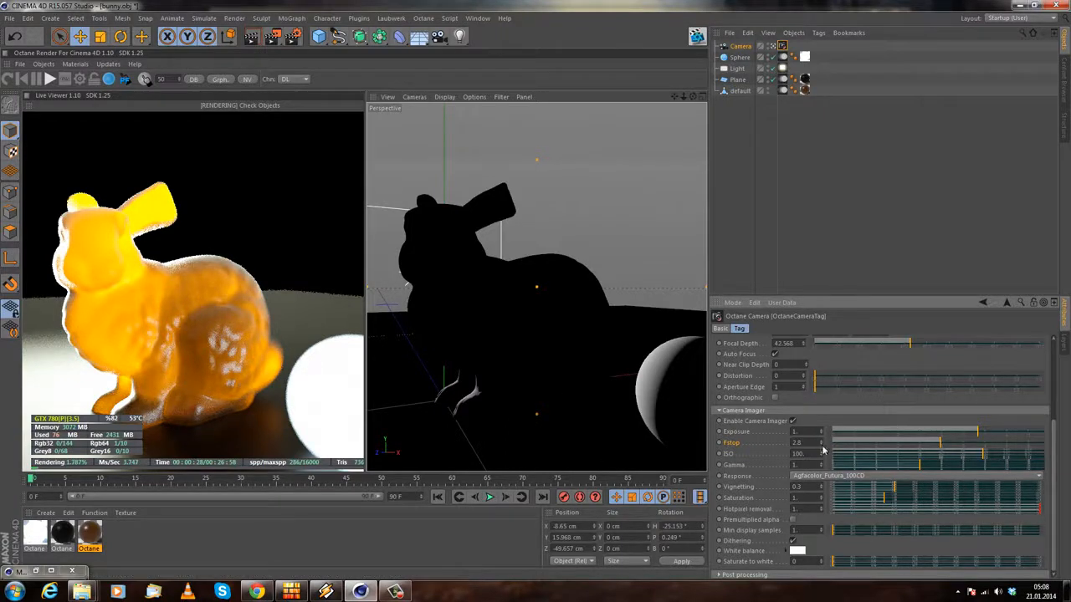
Step: Test a much lower Fstop in the Camera Imager and restore it to 2.8
left_click_drag(804, 444, 572, 417)
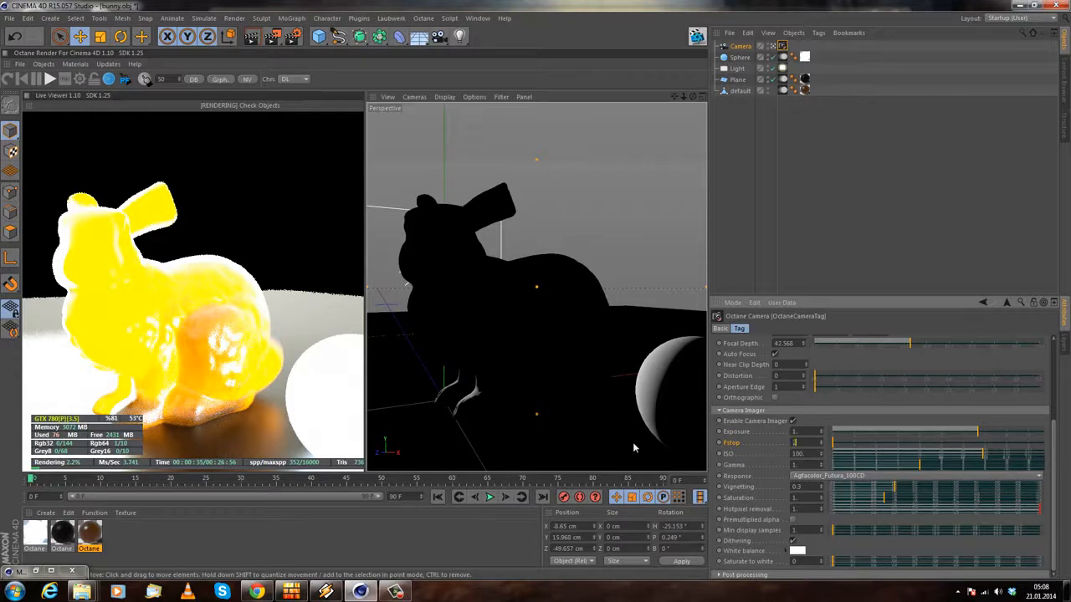
type(".8")
key("Return")
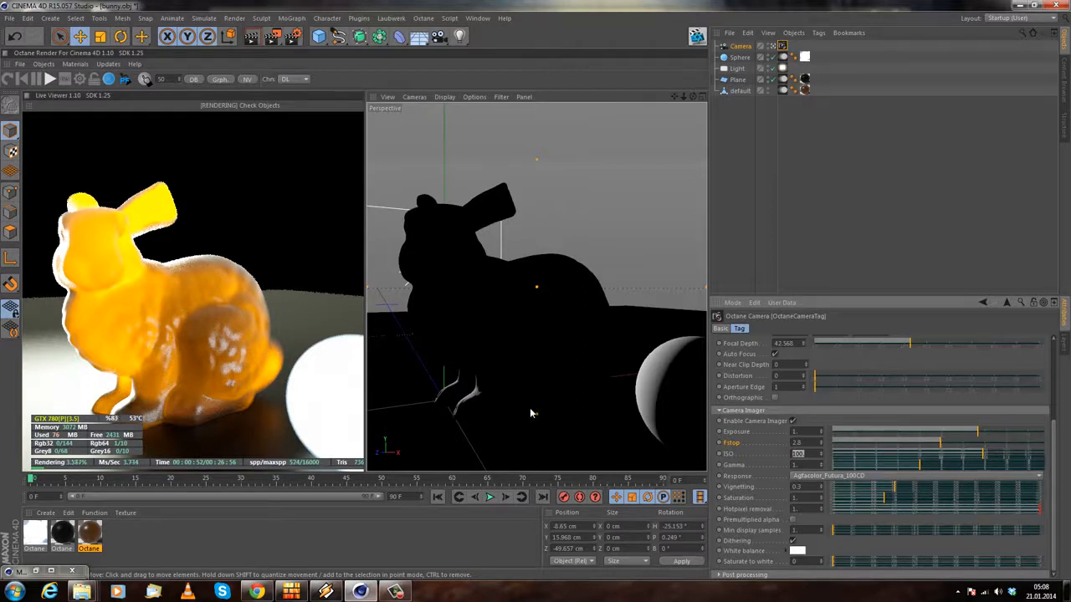
Step: Compare ISO values of 200, 400 and 600 in the Camera Imager, and restore ISO to 100
type("100")
key("Return")
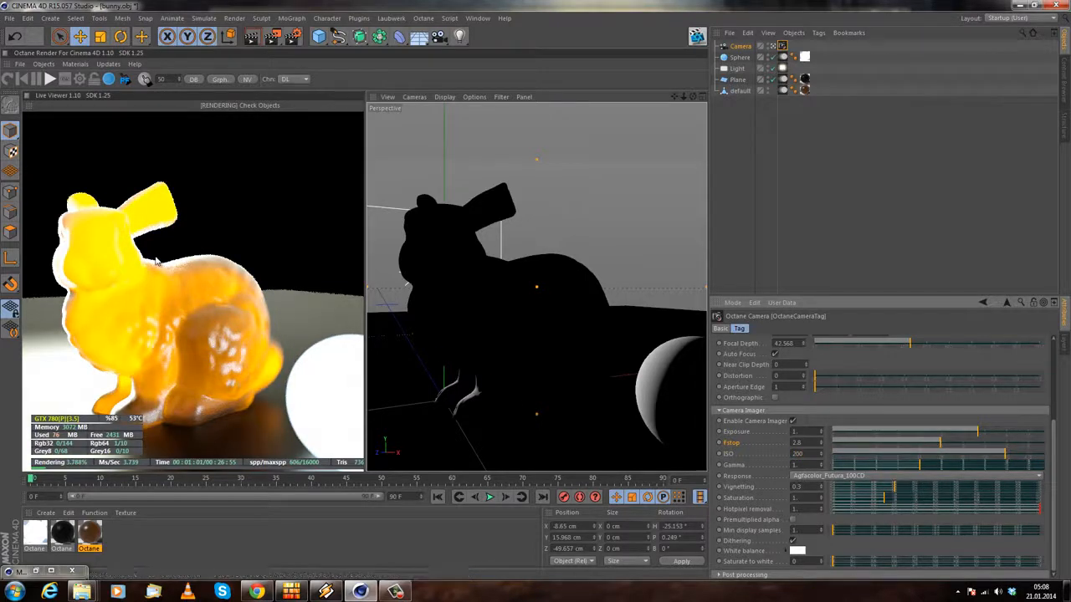
left_click(814, 453)
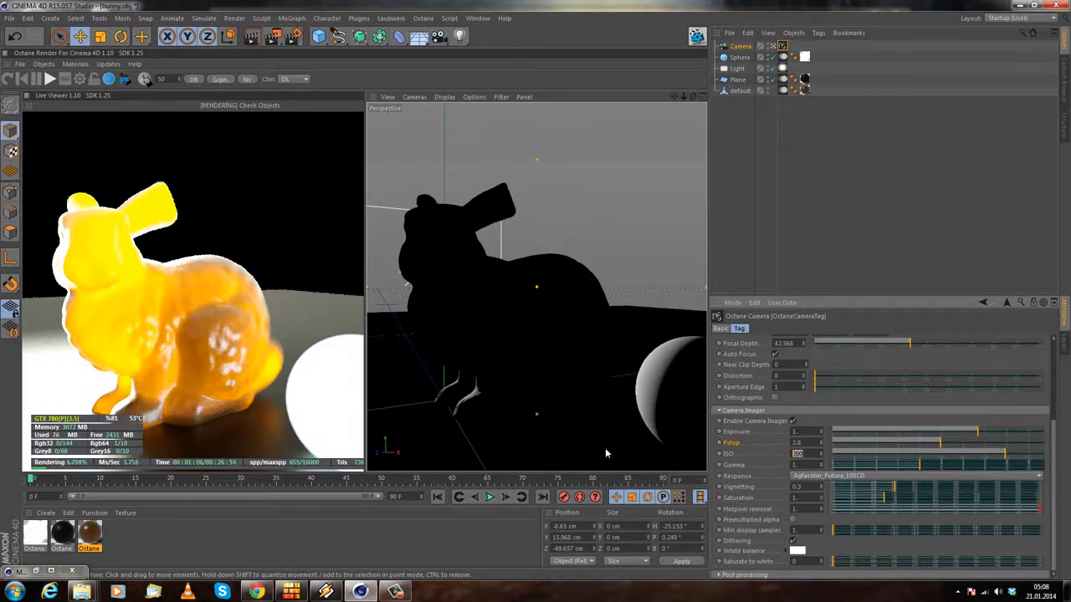
type("4")
key("Return")
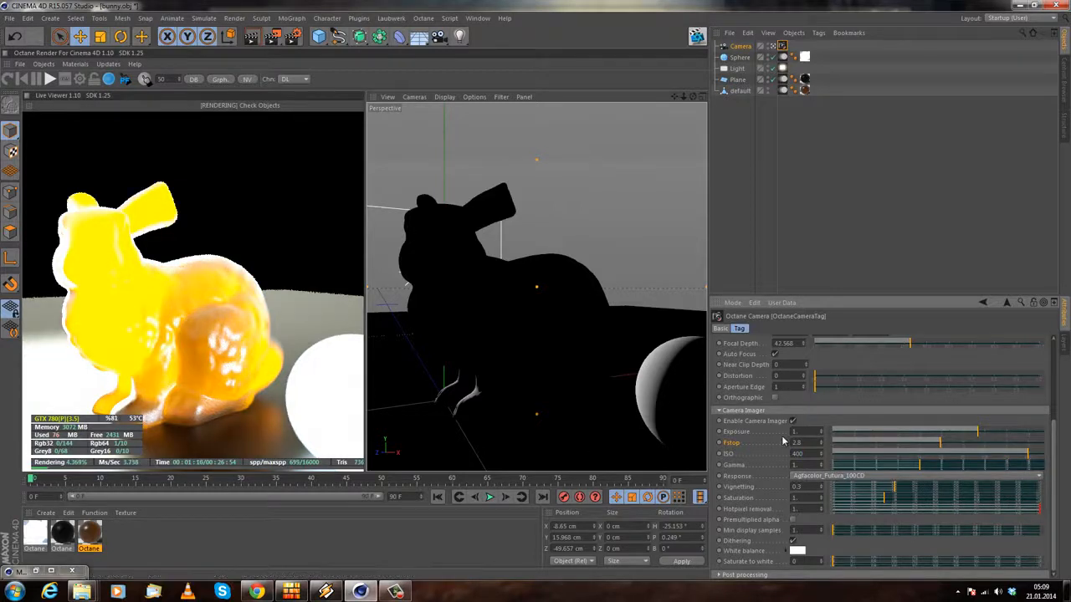
left_click_drag(817, 452, 595, 435)
type("600")
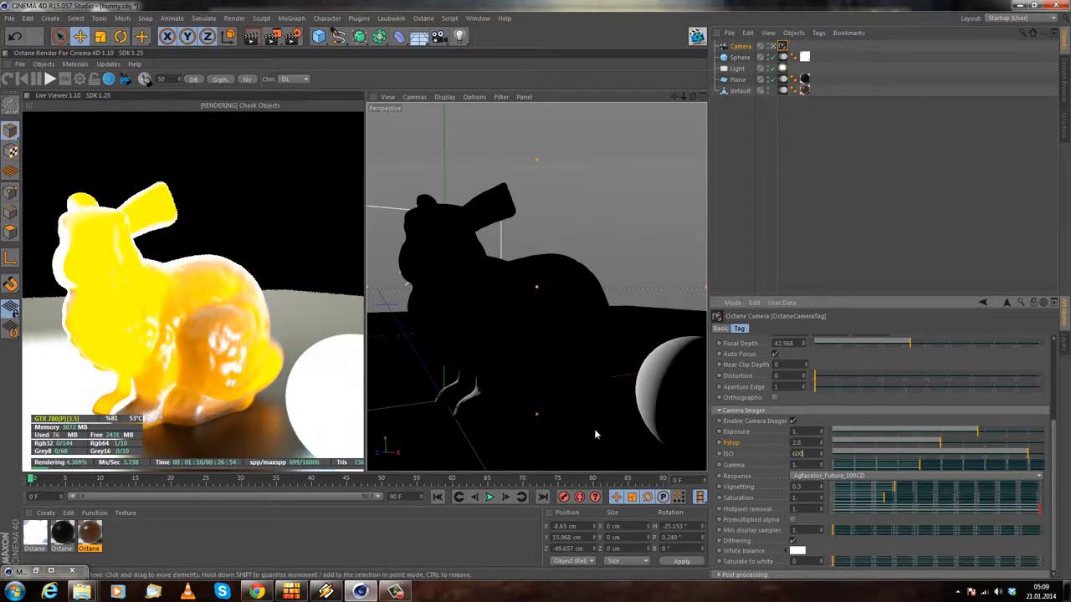
key("Return")
left_click_drag(813, 454, 458, 382)
type("100")
key("Return")
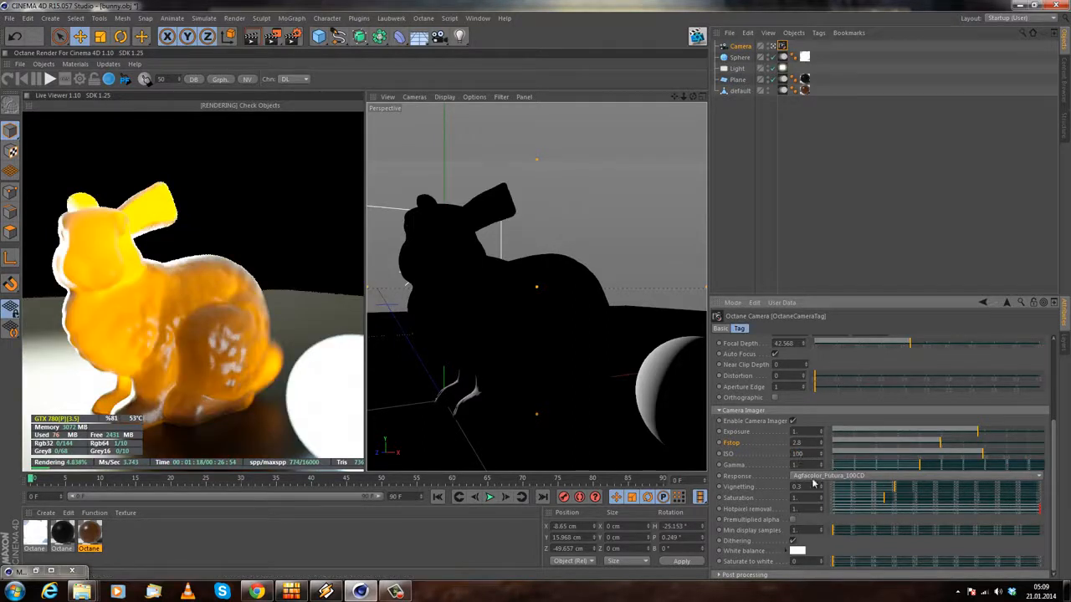
Step: Browse the available film Response presets of the Camera Imager and keep Agfacolor_Futura_100CD
left_click(841, 476)
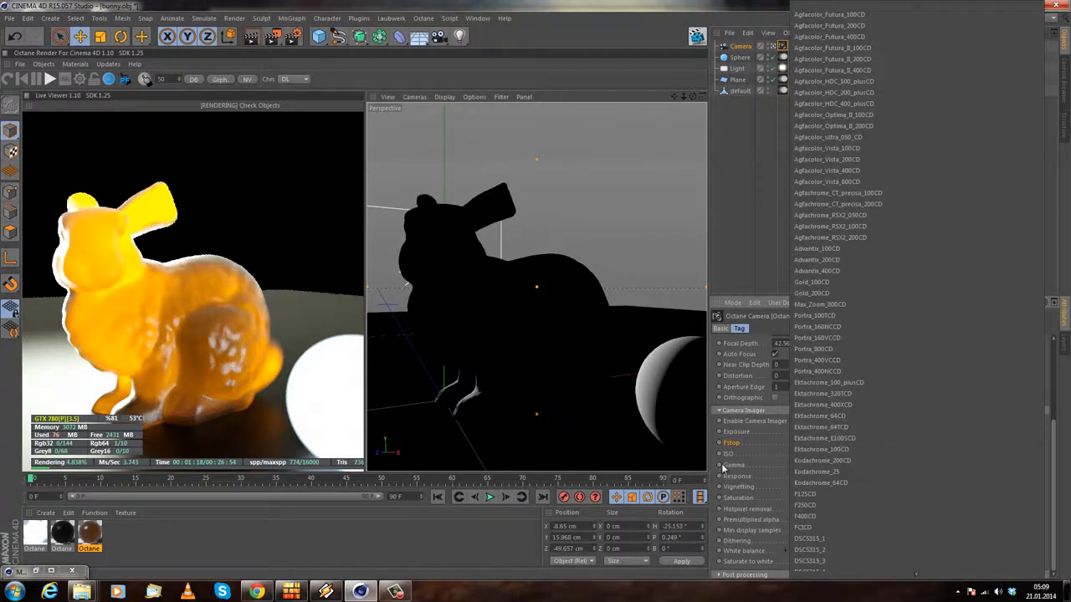
left_click(714, 469)
left_click(873, 479)
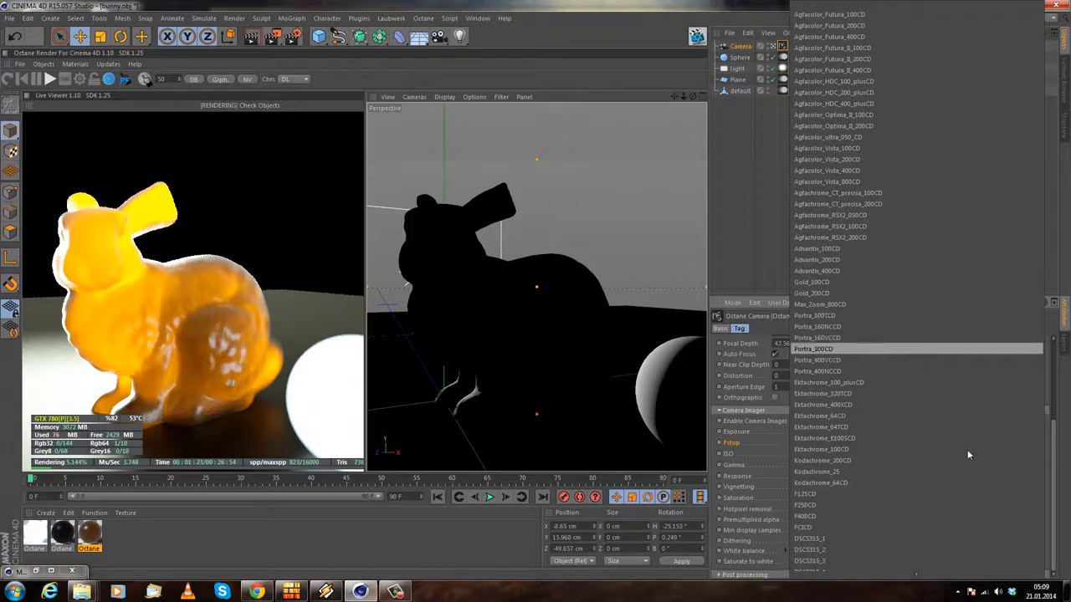
mouse_move(892, 576)
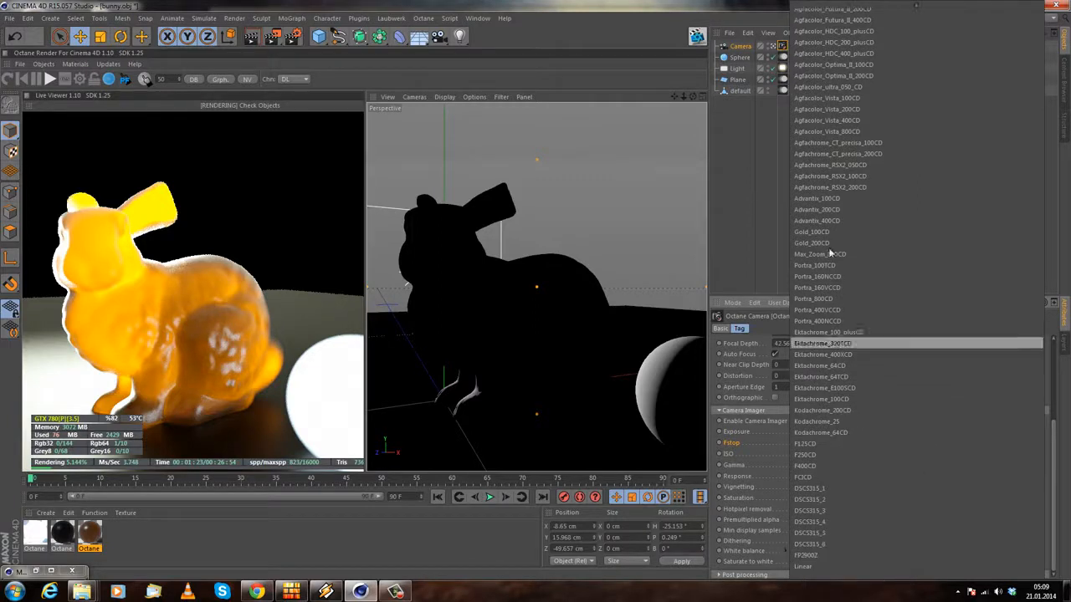
mouse_move(878, 11)
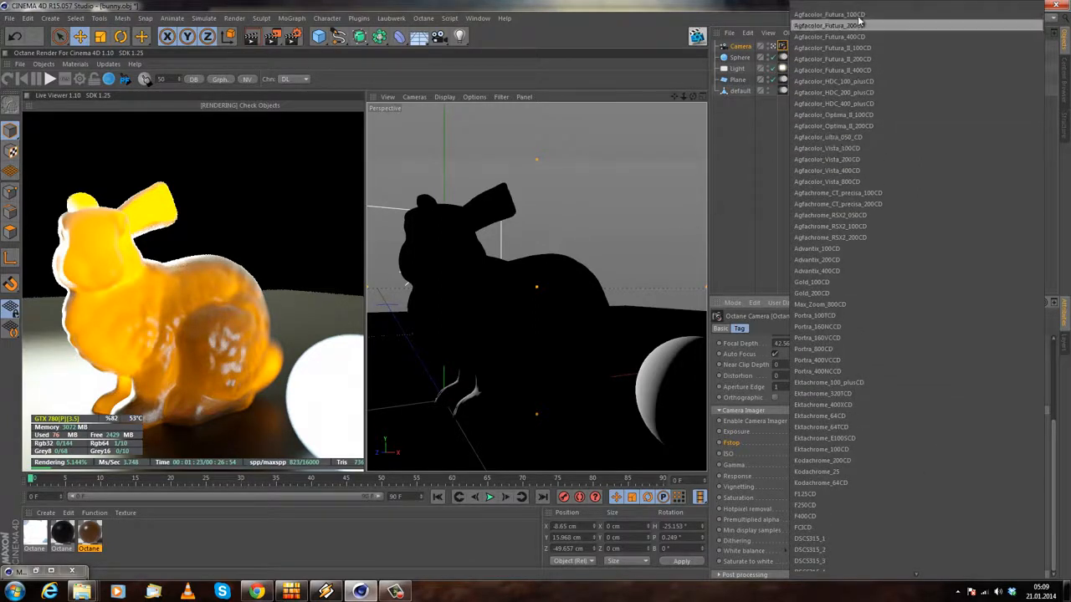
left_click(870, 15)
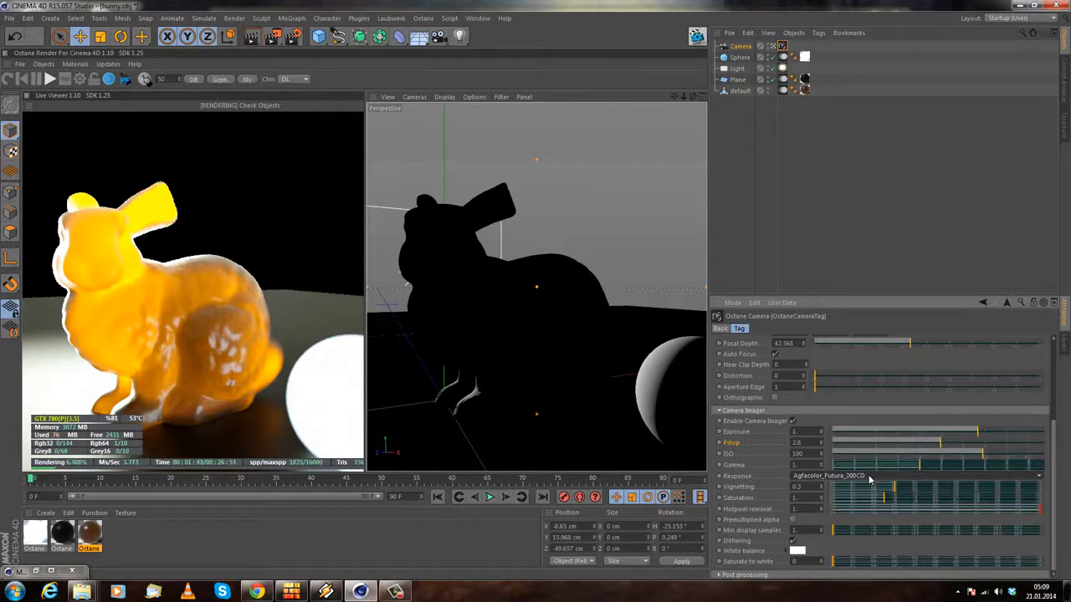
Step: Cycle through the Camera Imager Response presets from the Agfacolor to the Kodachrome films, comparing each in the live render, and stop at F125CD
scroll(870, 480, "down", 1)
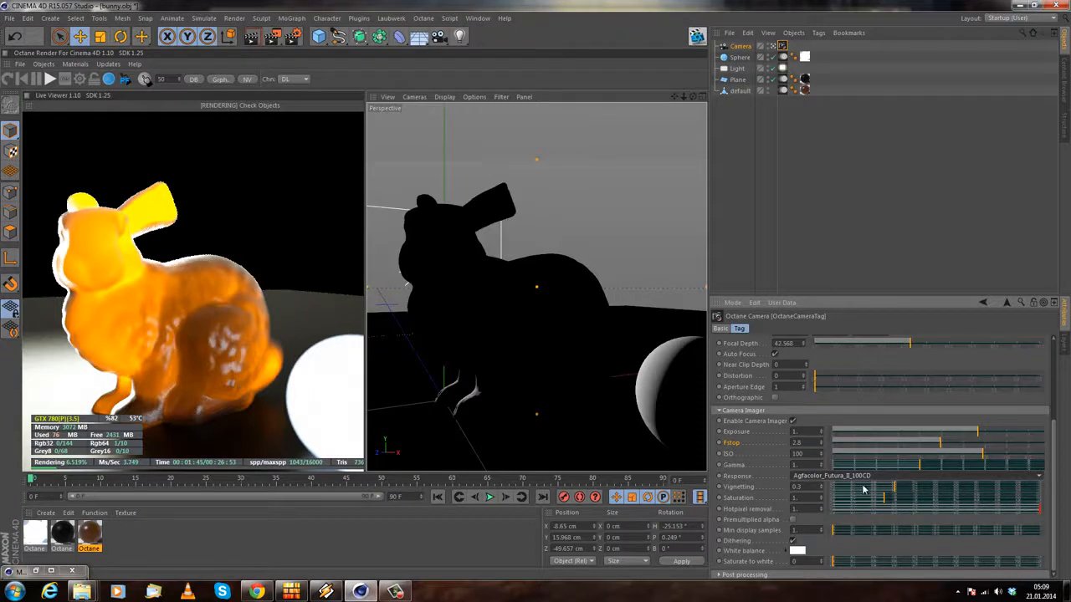
scroll(868, 479, "down", 1)
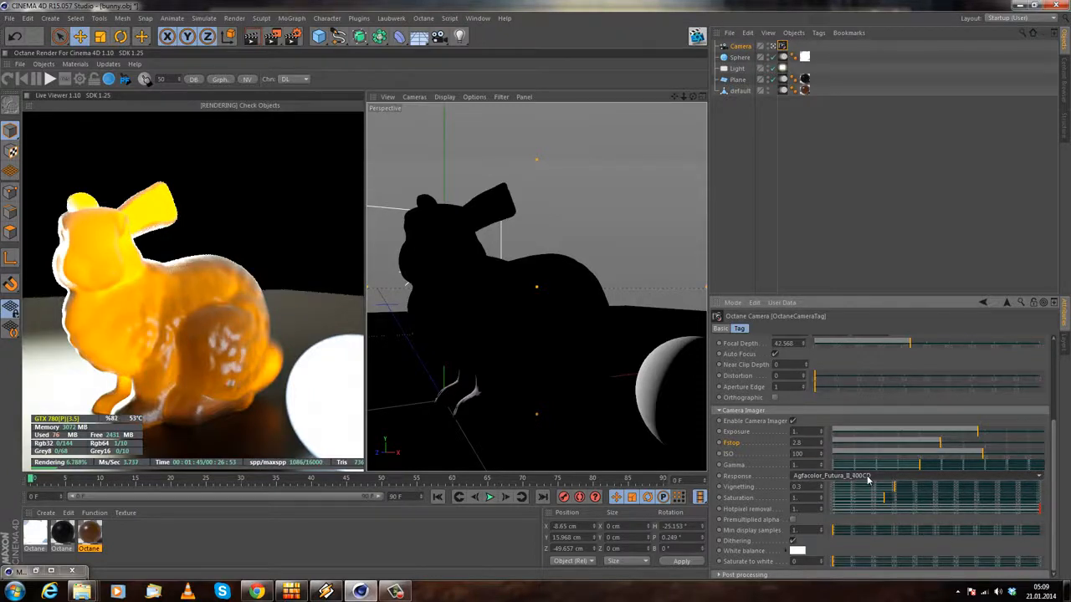
scroll(868, 479, "down", 1)
scroll(868, 479, "down", 1)
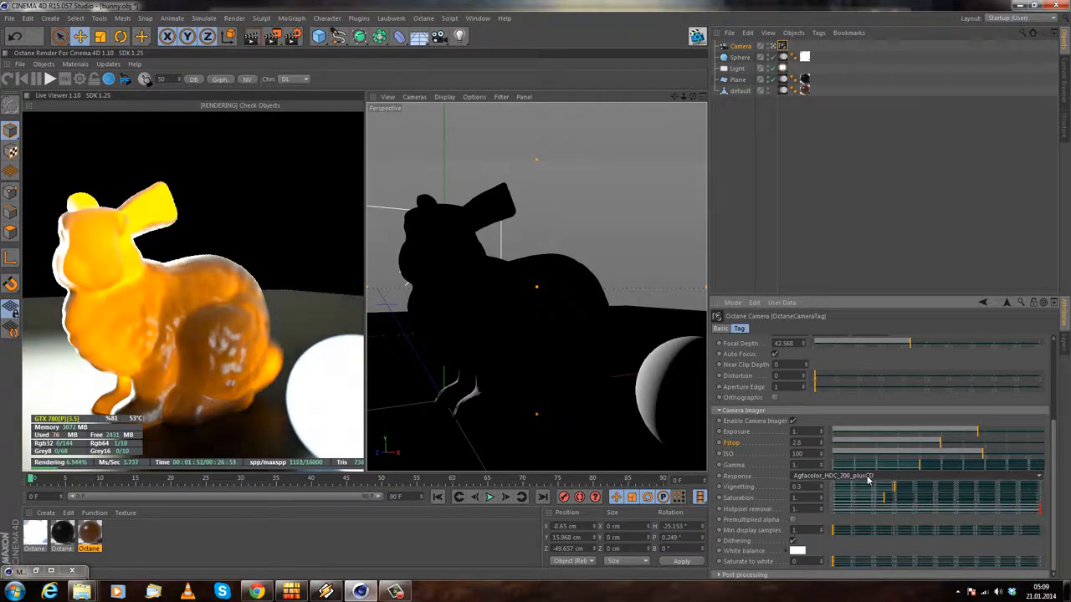
scroll(869, 480, "down", 1)
scroll(869, 480, "down", 3)
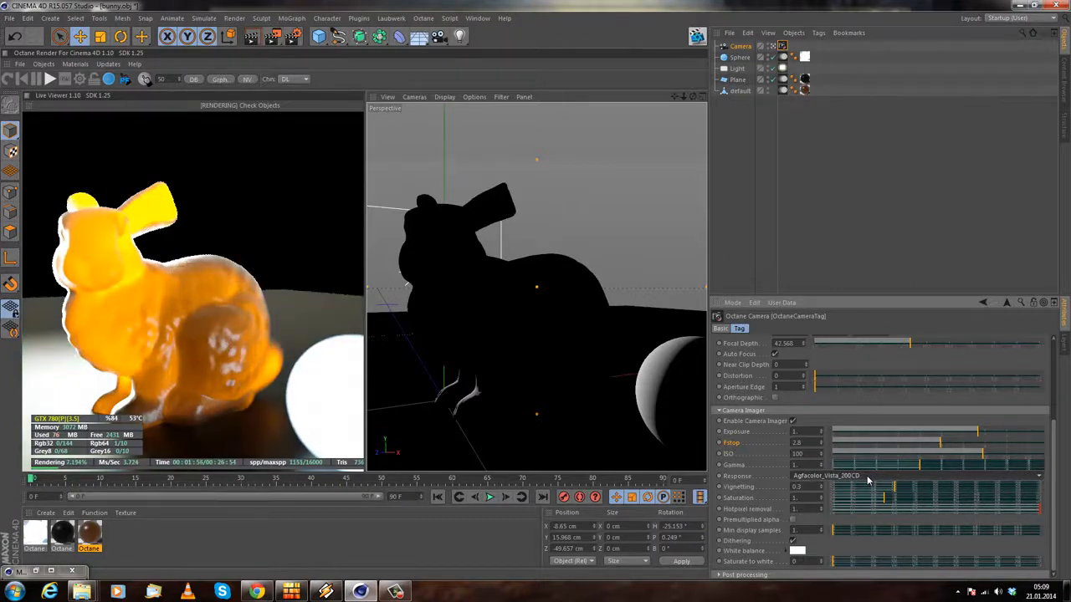
scroll(869, 479, "down", 1)
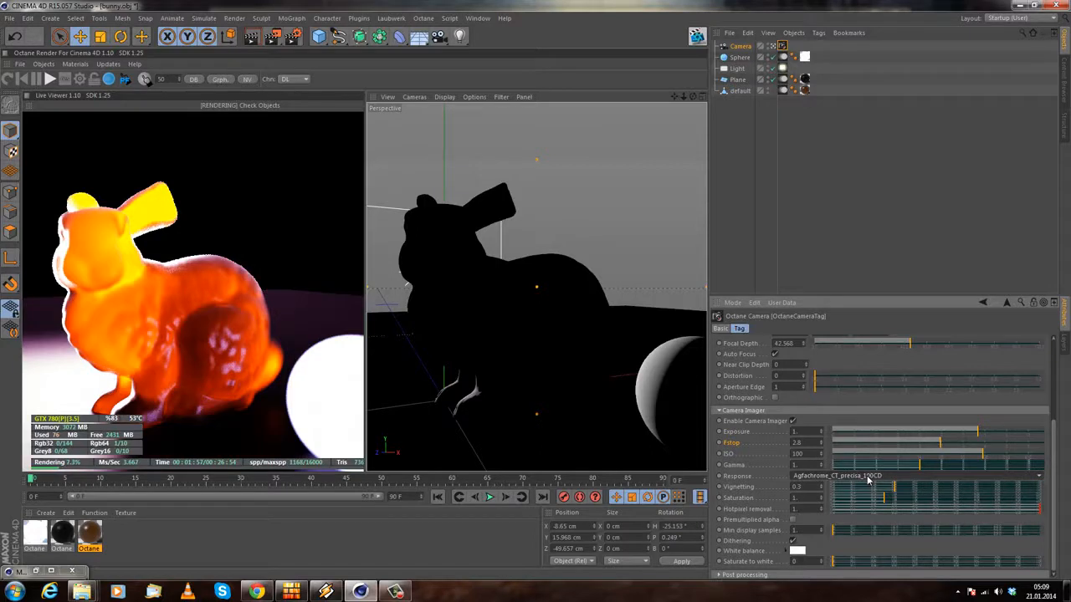
scroll(868, 479, "down", 1)
scroll(869, 480, "down", 1)
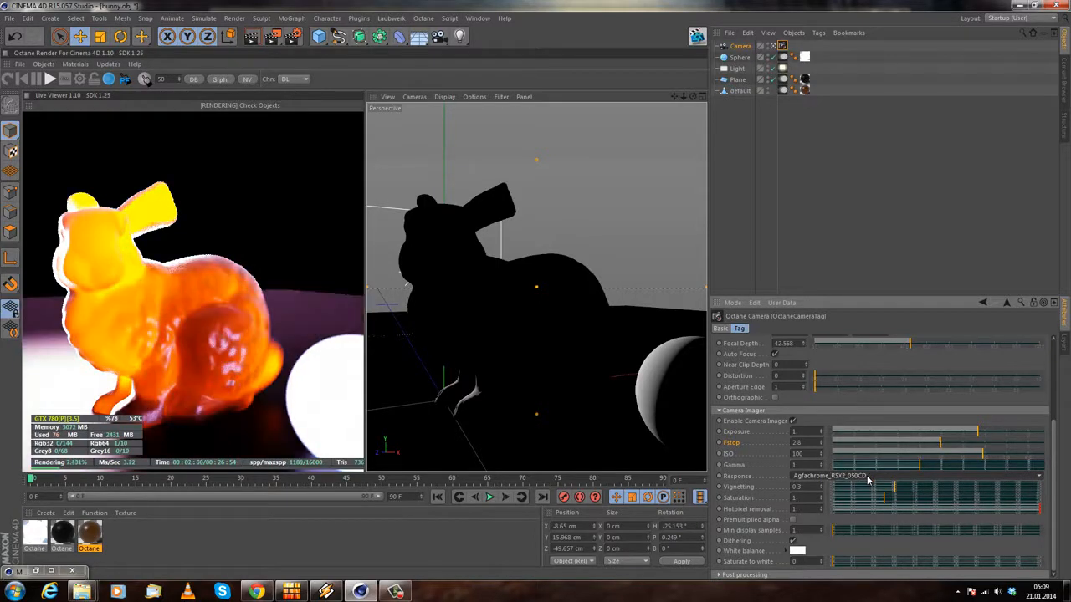
scroll(868, 480, "down", 2)
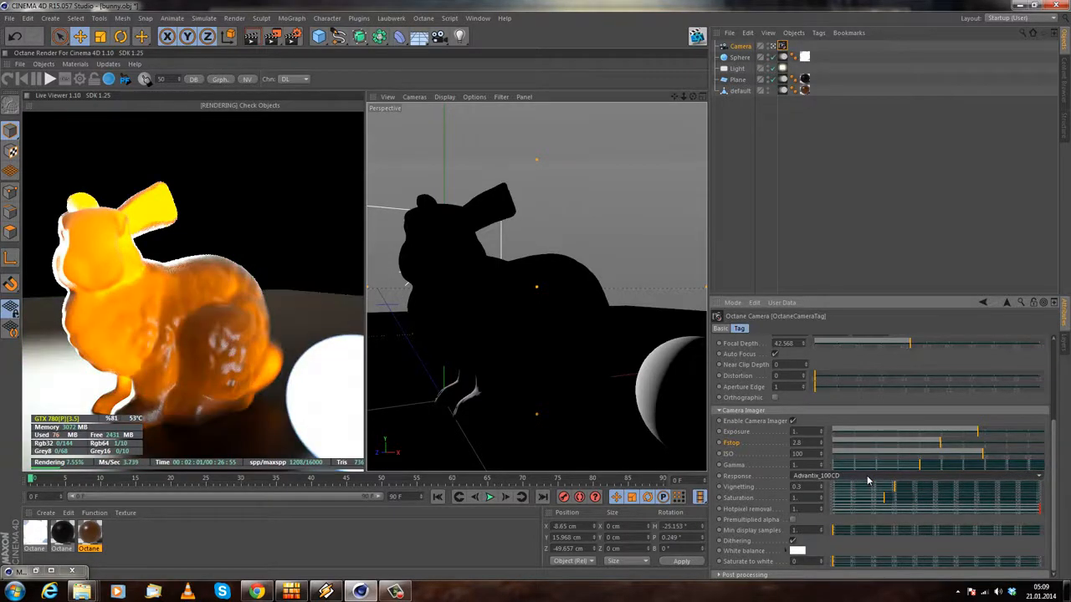
scroll(868, 479, "down", 3)
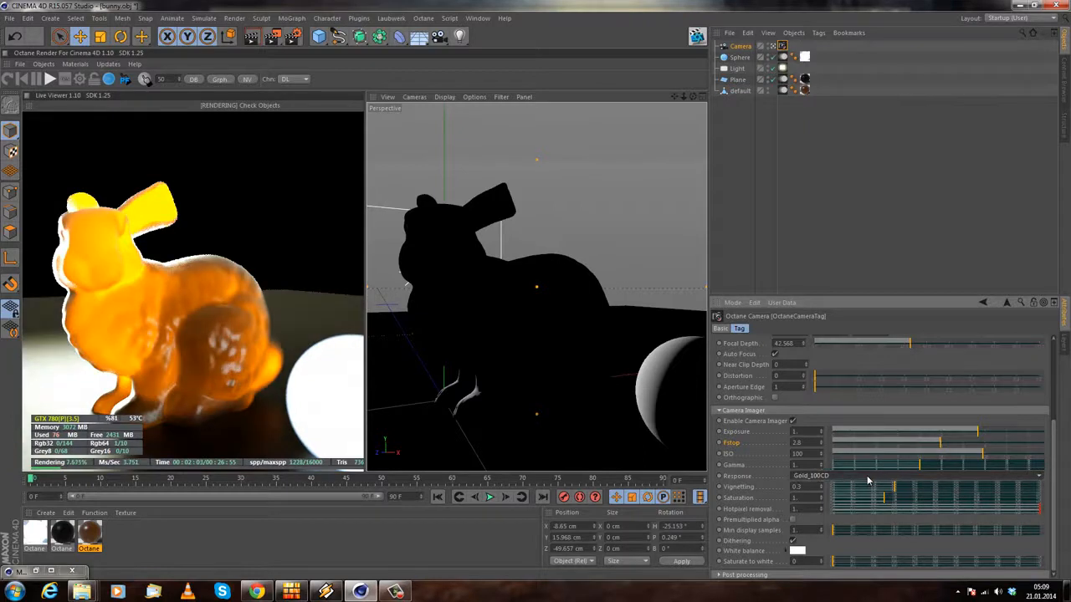
scroll(868, 480, "down", 2)
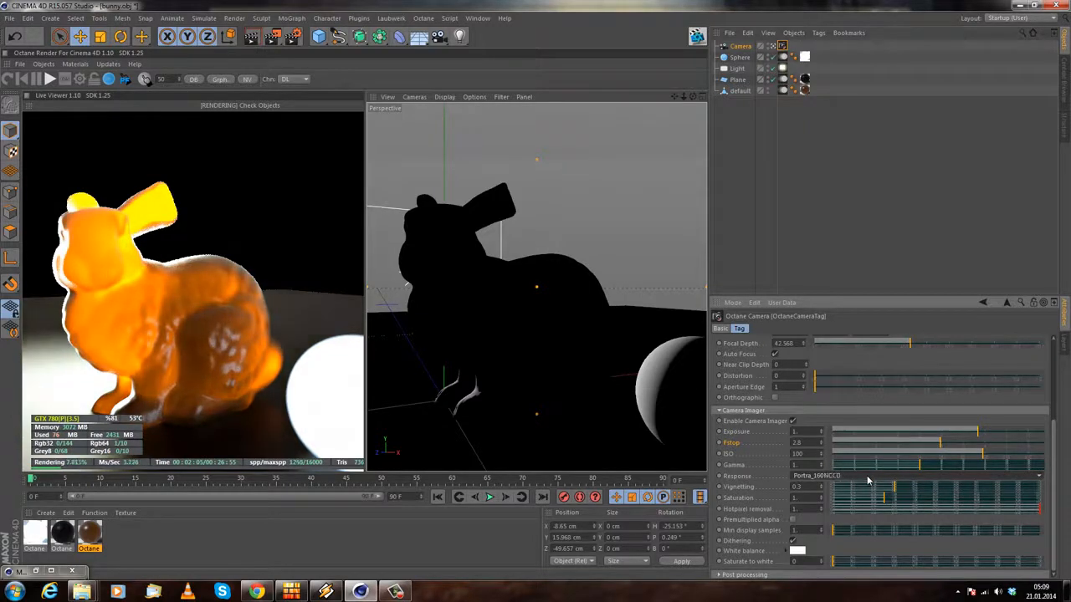
scroll(868, 479, "down", 2)
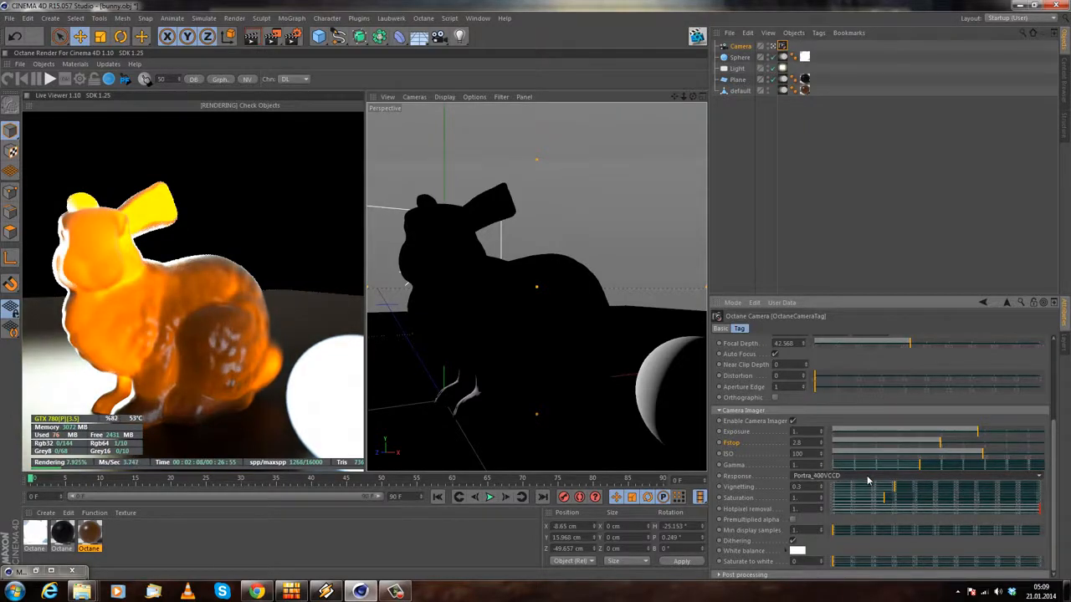
scroll(869, 479, "down", 2)
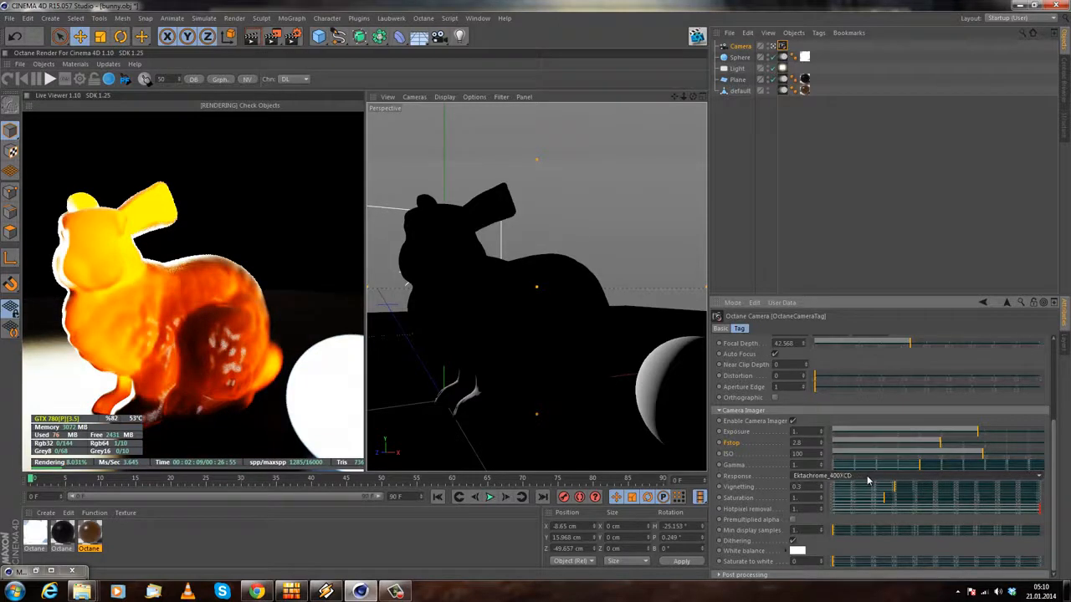
scroll(868, 479, "down", 2)
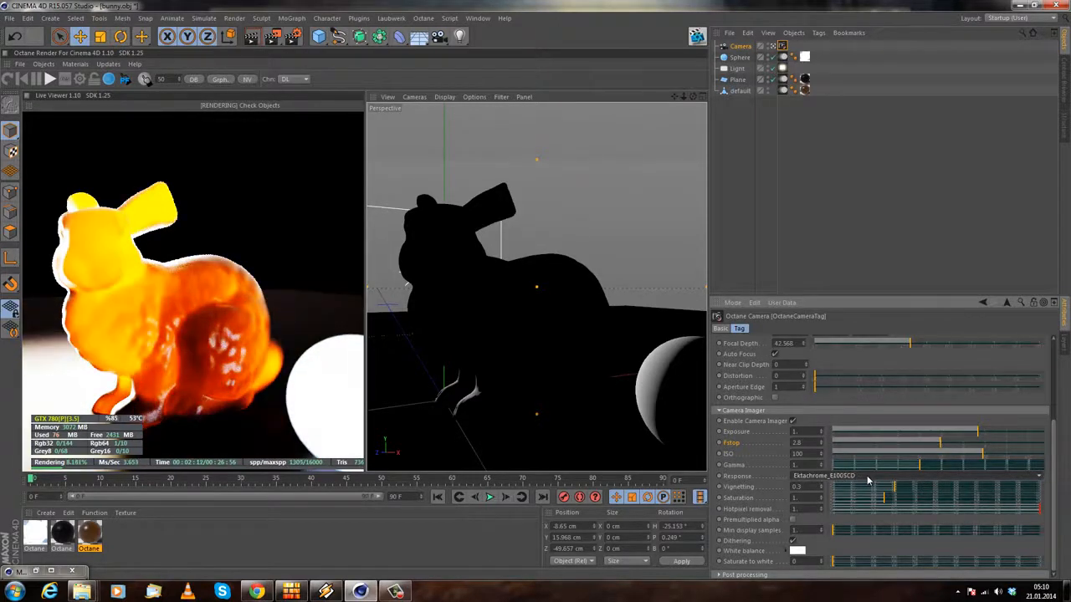
scroll(868, 479, "down", 2)
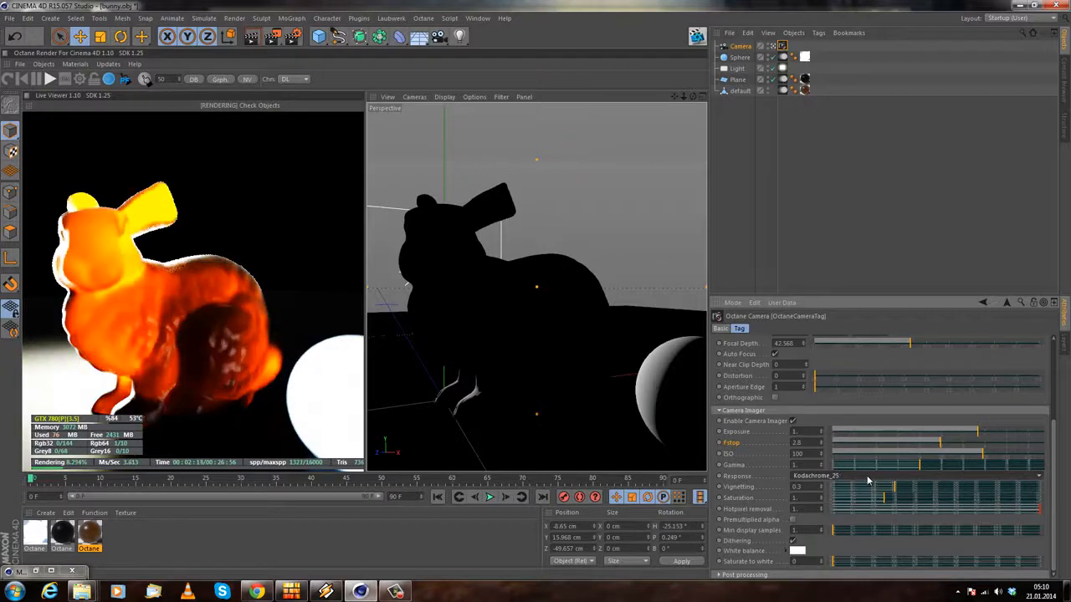
scroll(868, 479, "down", 1)
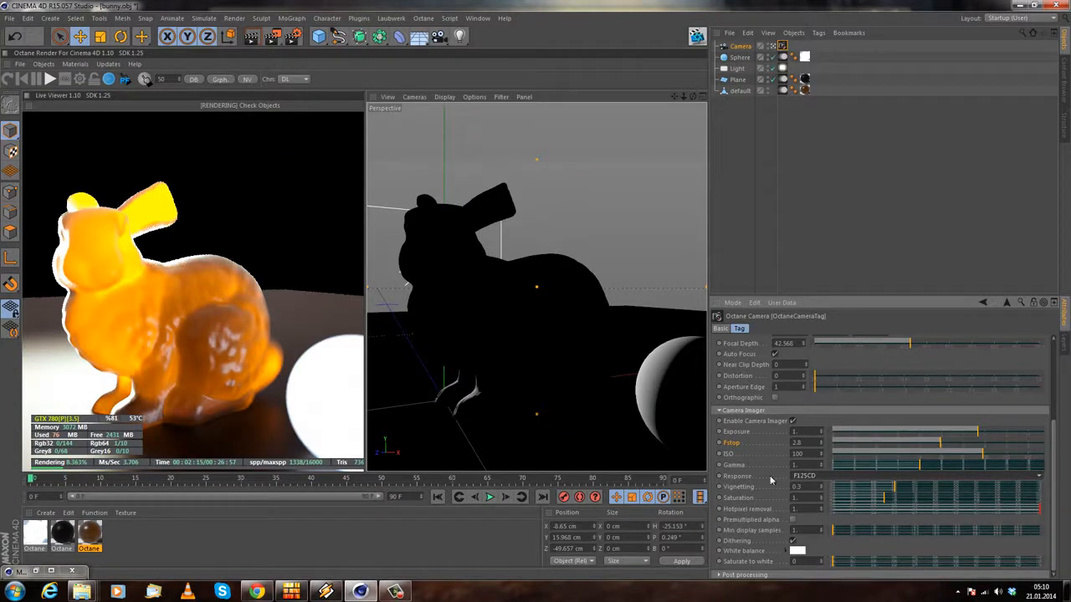
Step: Browse the remaining film Response presets of the Camera Imager and keep F125CD
left_click(837, 476)
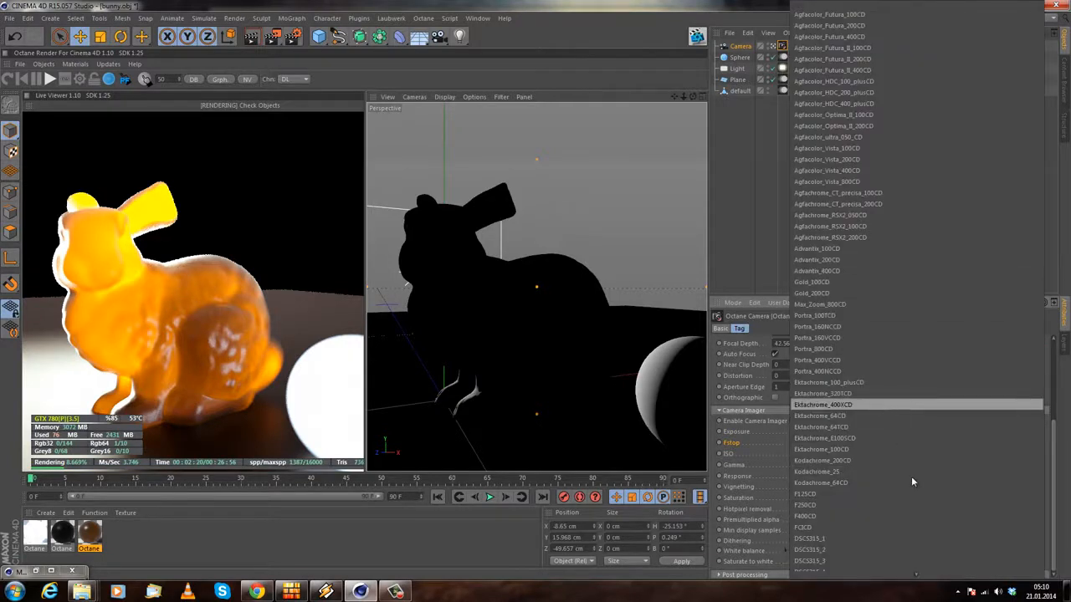
mouse_move(829, 569)
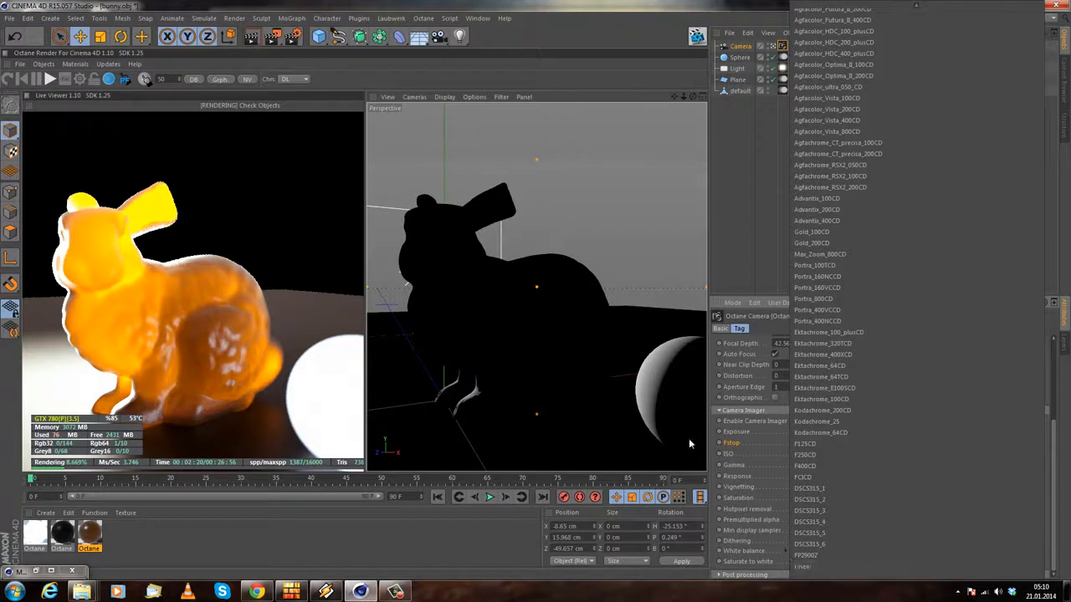
left_click(716, 453)
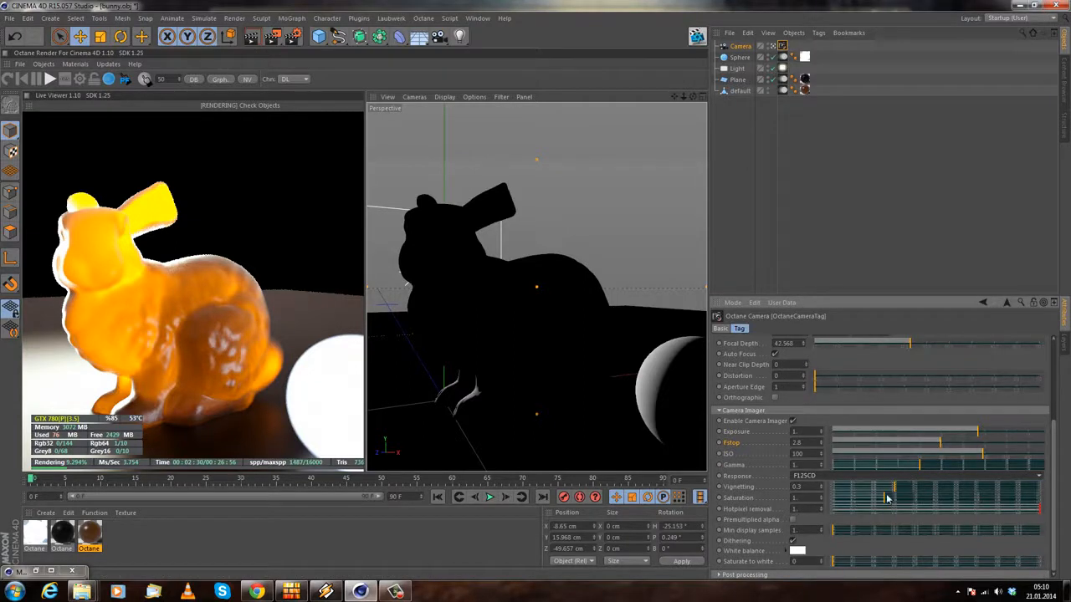
Step: Compare Vignetting at 0 and 1 in the Camera Imager against the live render, and leave it at 1
left_click_drag(909, 487, 1040, 488)
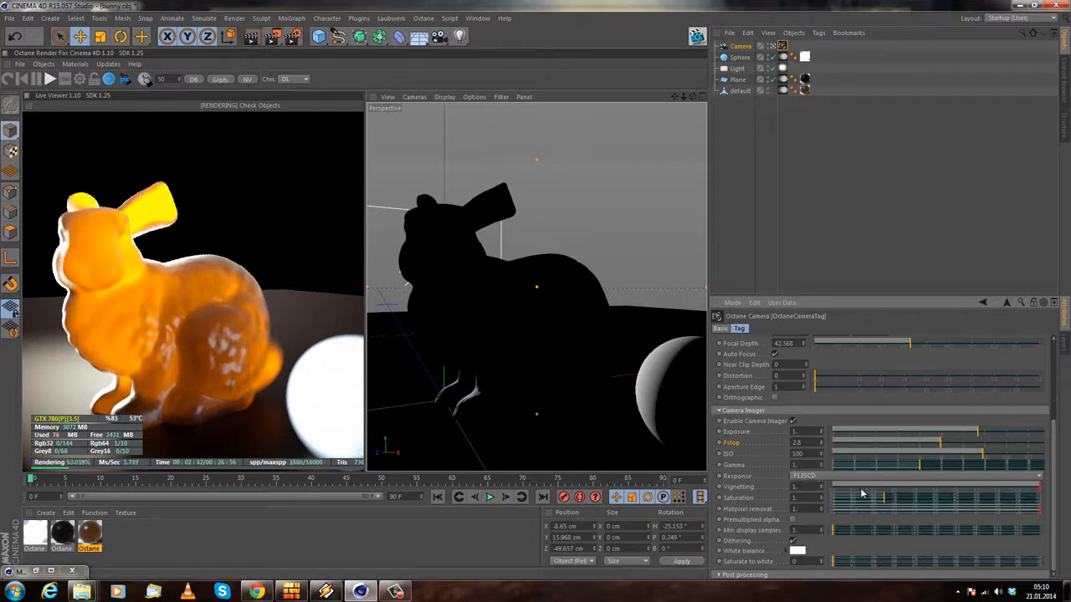
left_click_drag(859, 487, 726, 475)
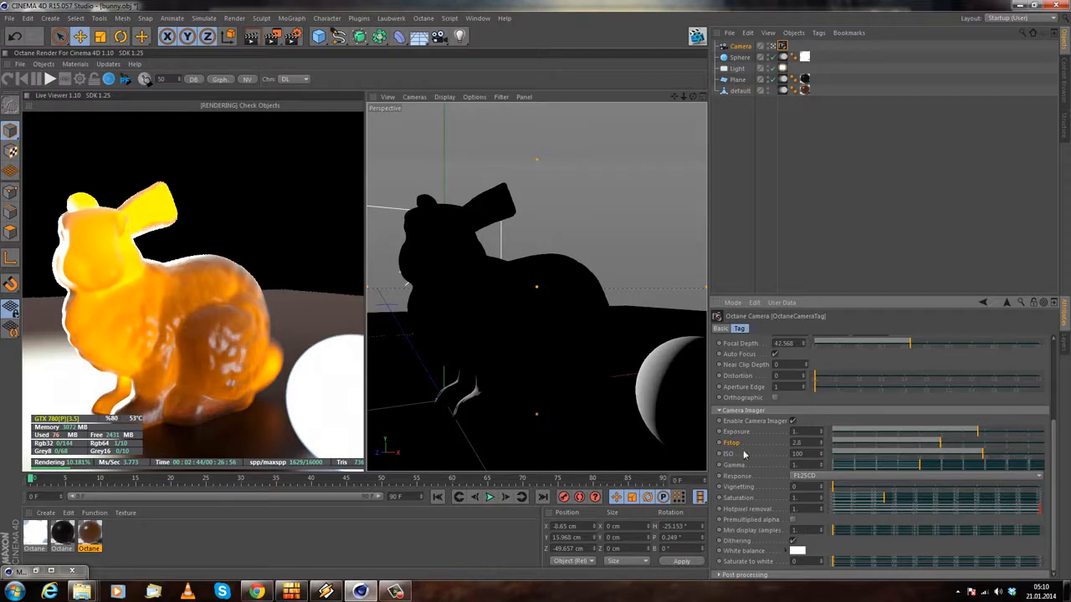
left_click(850, 487)
left_click_drag(917, 488, 1040, 487)
left_click_drag(912, 486, 488, 497)
left_click(871, 489)
left_click_drag(873, 487, 1040, 487)
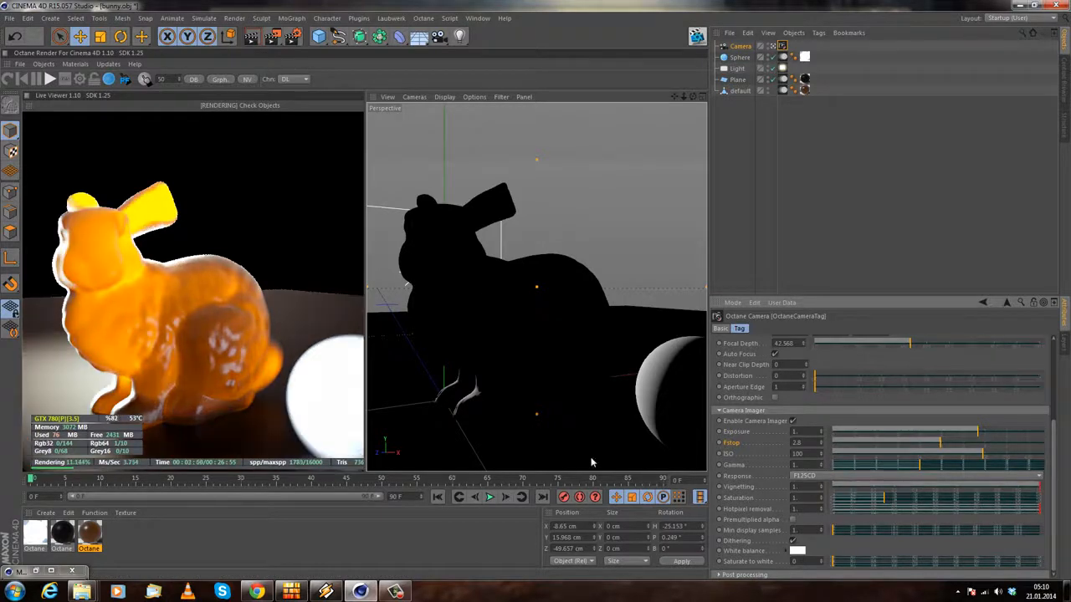
Step: Test a Saturation of about 1.13 in the Camera Imager and restore it to 1
mouse_move(885, 499)
left_mouse_down()
mouse_move(933, 500)
mouse_move(832, 506)
mouse_move(891, 499)
left_mouse_up()
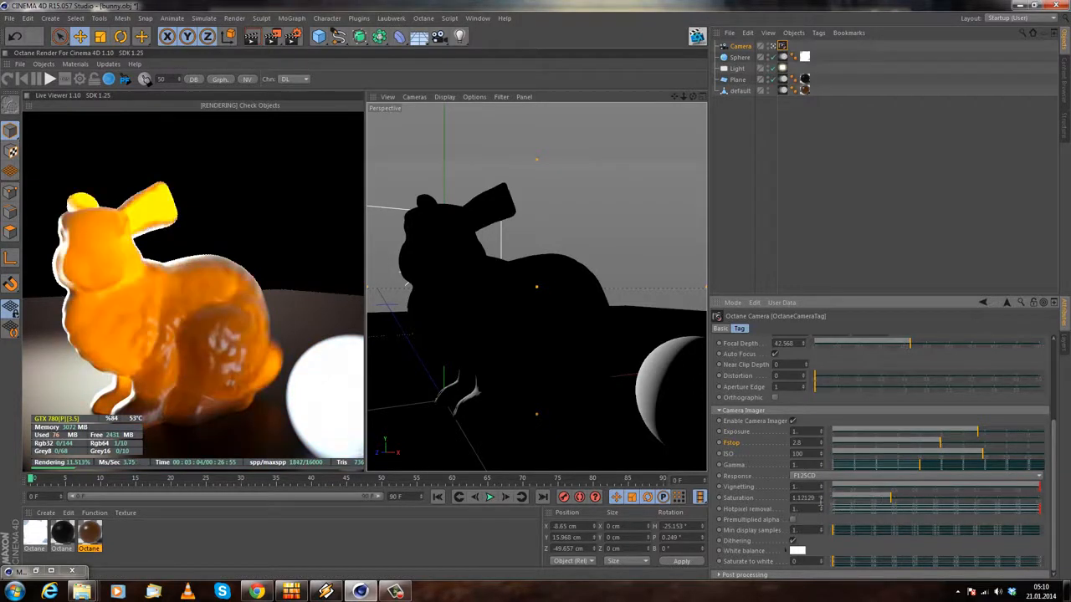
left_click_drag(818, 501, 532, 465)
type("1")
key("Return")
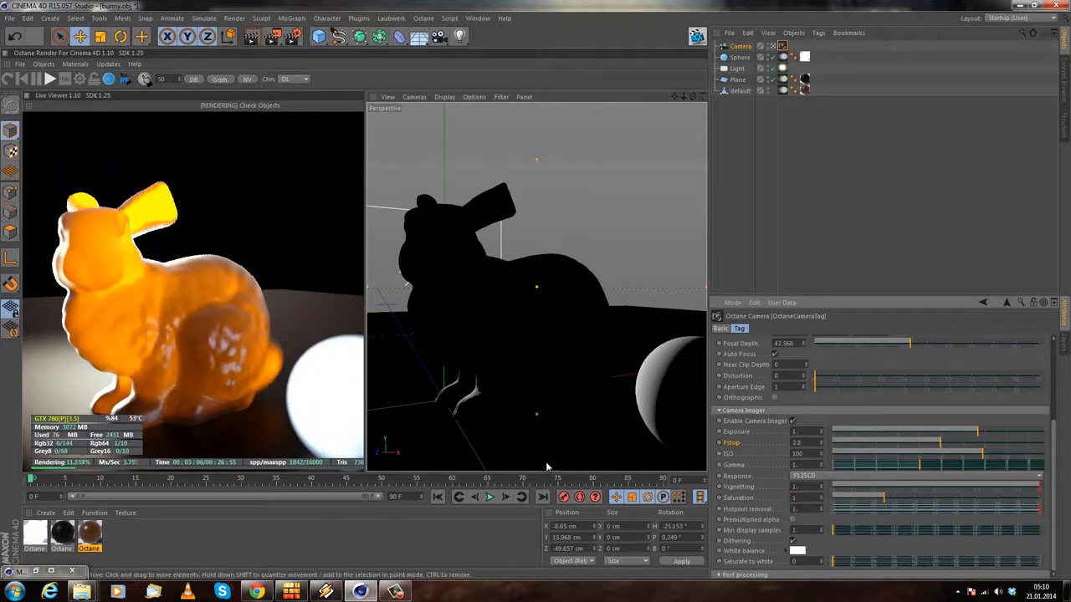
Step: Compare Hotpixel removal at 0 and 1 in the live render, and leave it at 1
left_click_drag(878, 509, 1039, 508)
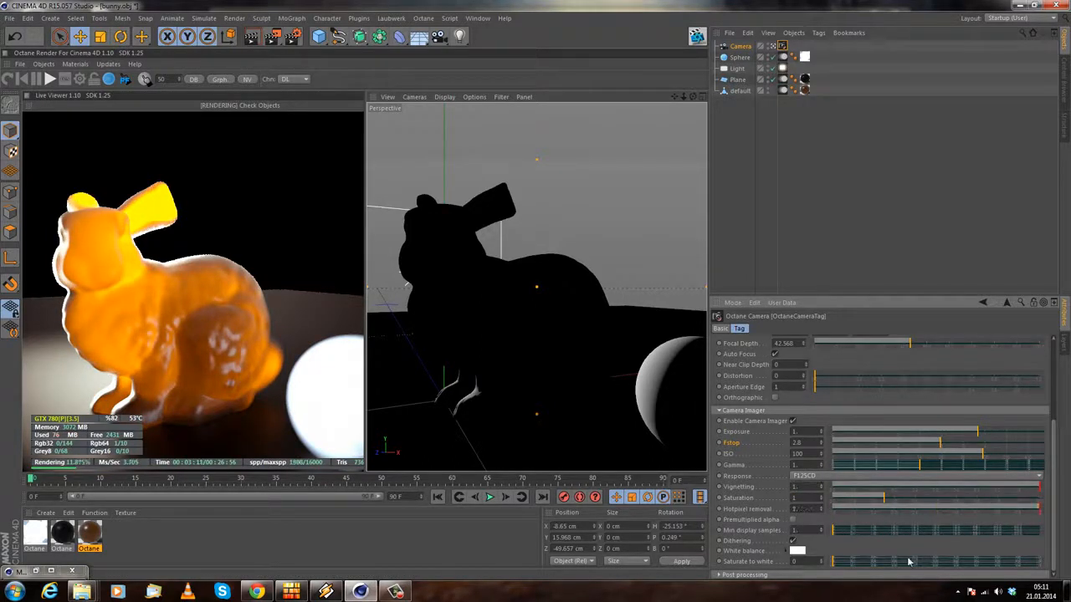
left_click_drag(849, 511, 687, 513)
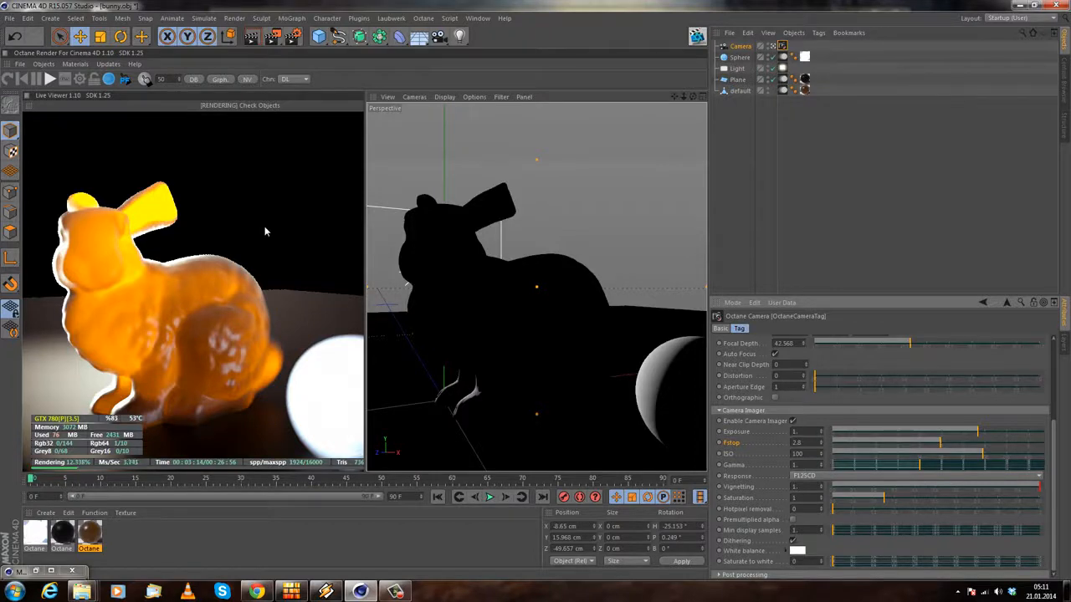
left_click_drag(874, 511, 1038, 509)
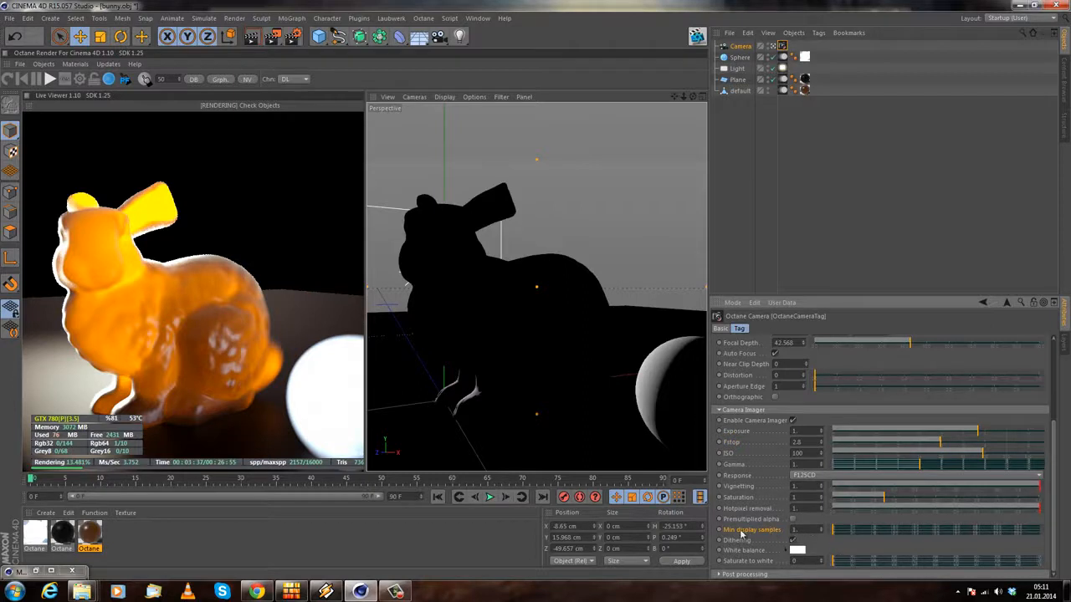
Step: Test a light blue White balance colour in the Camera Imager and restore it to white
left_click(792, 541)
left_click(788, 554)
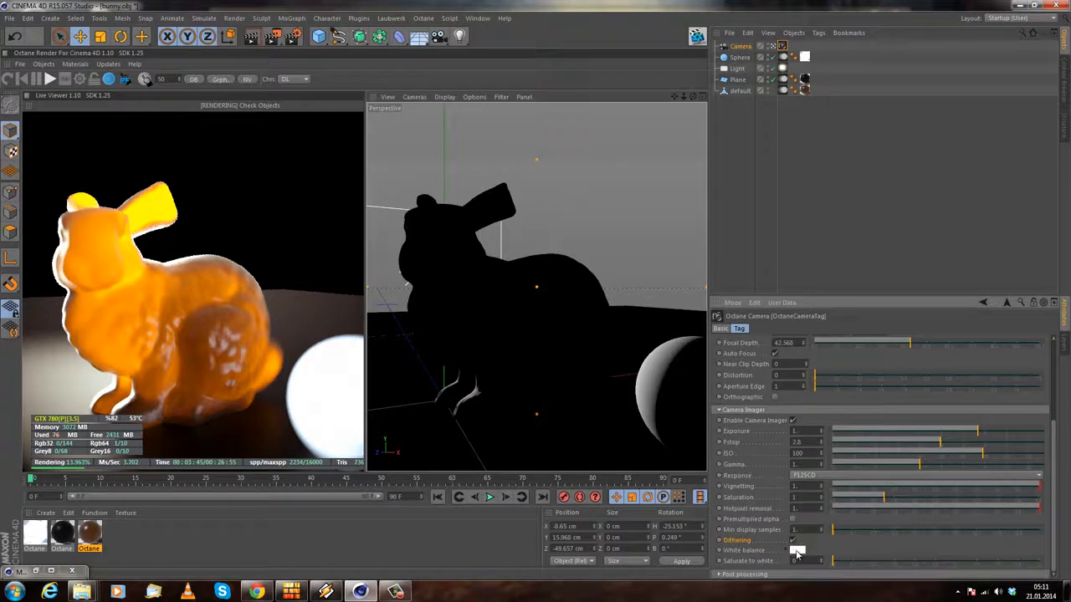
left_click(794, 557)
left_click_drag(790, 483, 825, 474)
left_click_drag(752, 499, 750, 480)
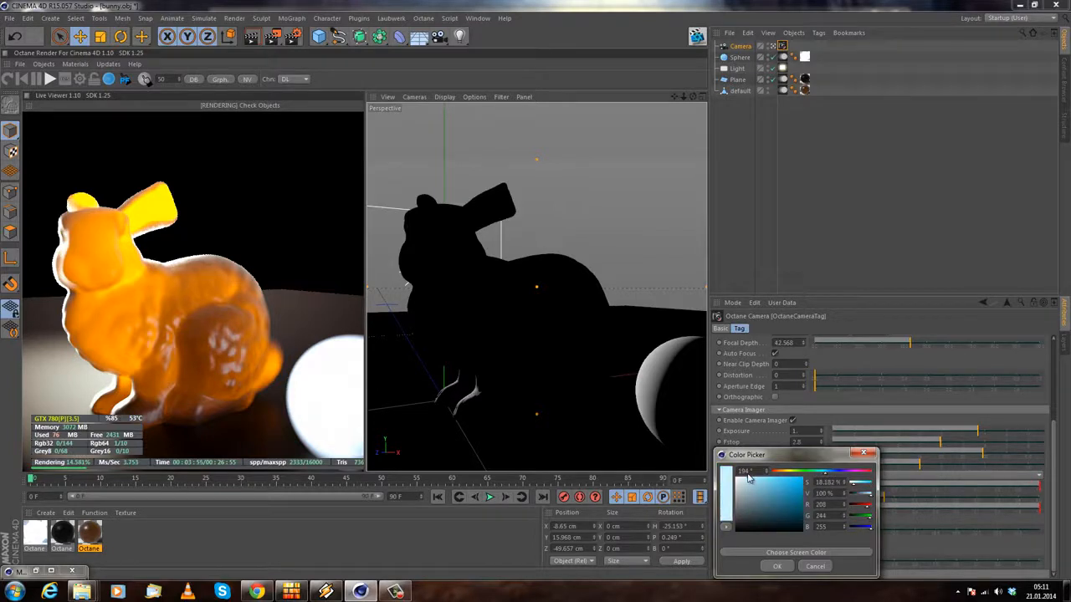
left_click(776, 566)
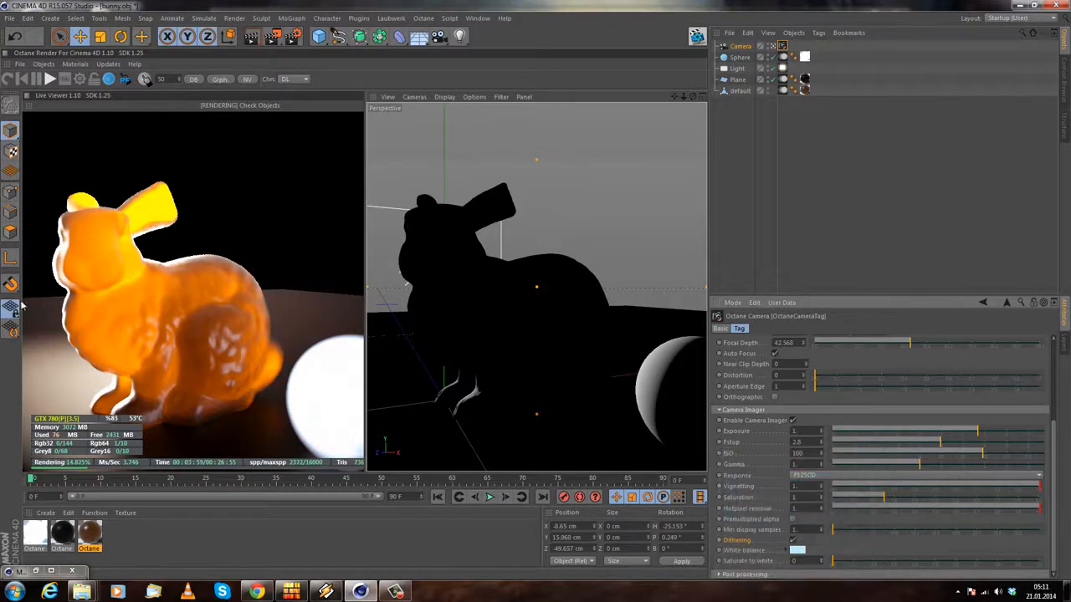
left_click(799, 550)
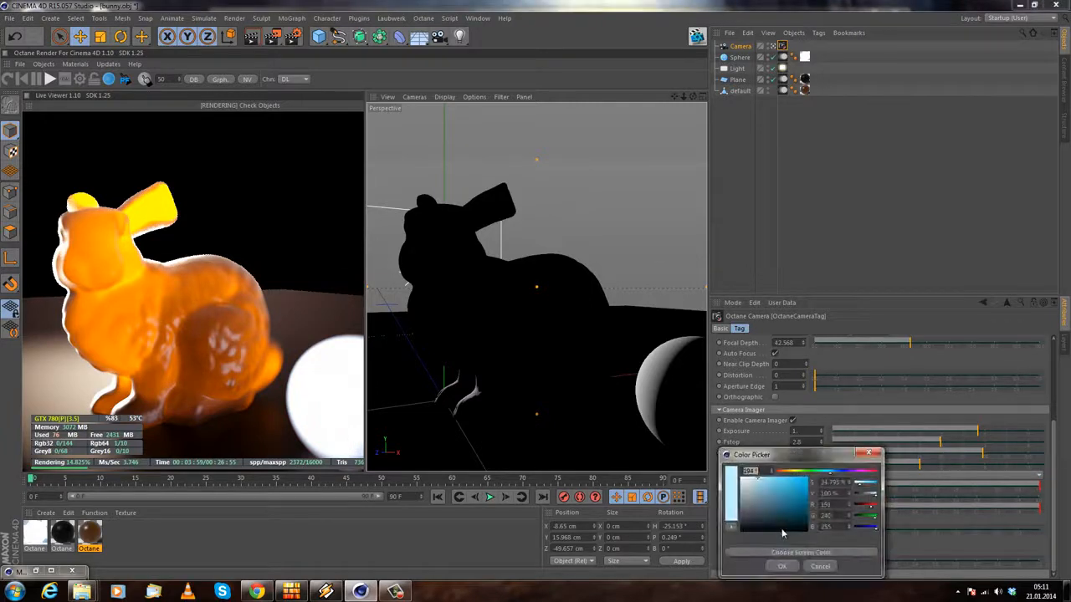
left_click(783, 567)
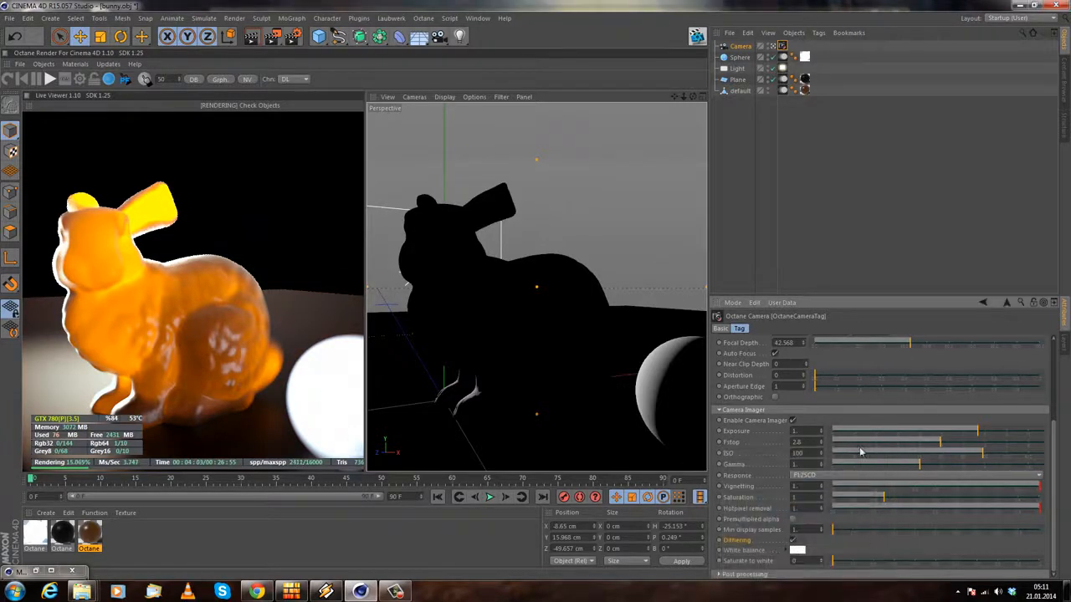
Step: Enable Post processing on the Octane camera tag and raise bloom_power to about 17.6
left_click(744, 575)
left_click_drag(1056, 435, 1056, 502)
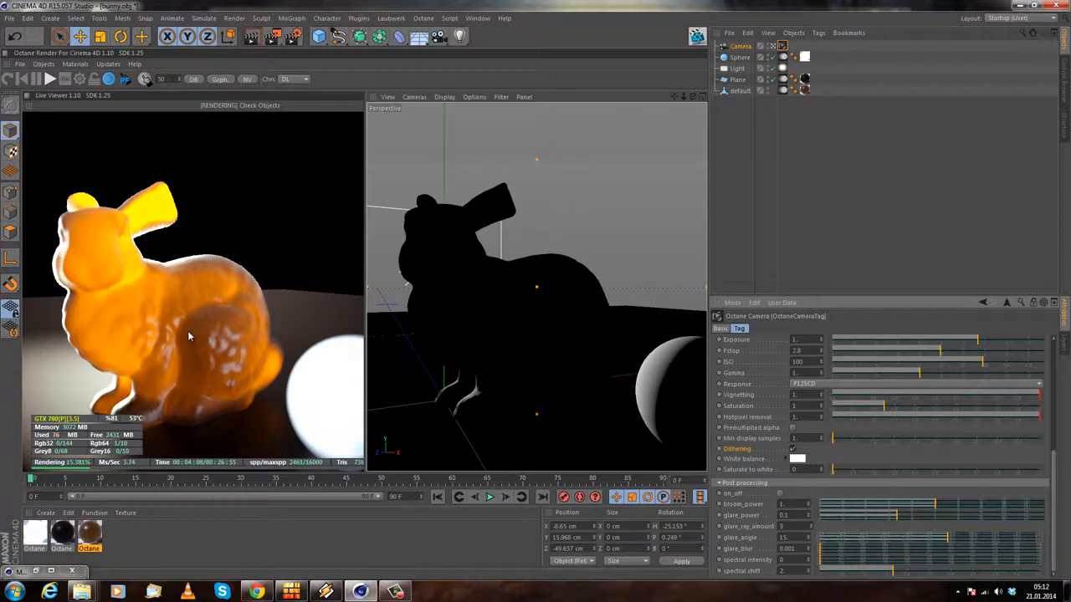
left_click(780, 494)
left_click_drag(950, 508, 983, 507)
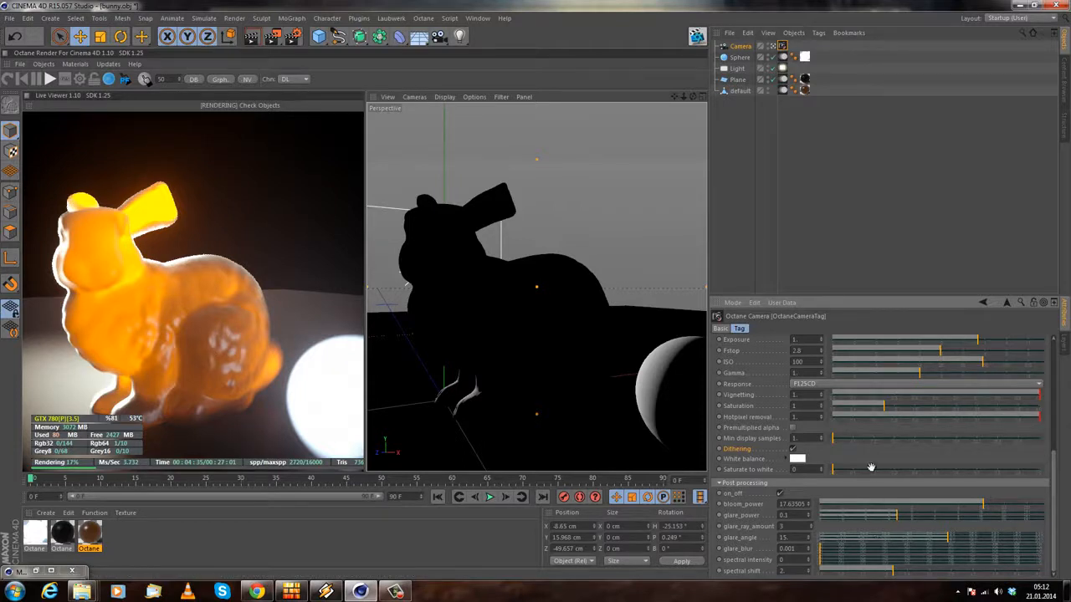
Step: Raise glare_power to about 2.46 and glare_angle to about 21.5 in the post processing settings
left_click(919, 519)
left_click_drag(919, 519, 948, 526)
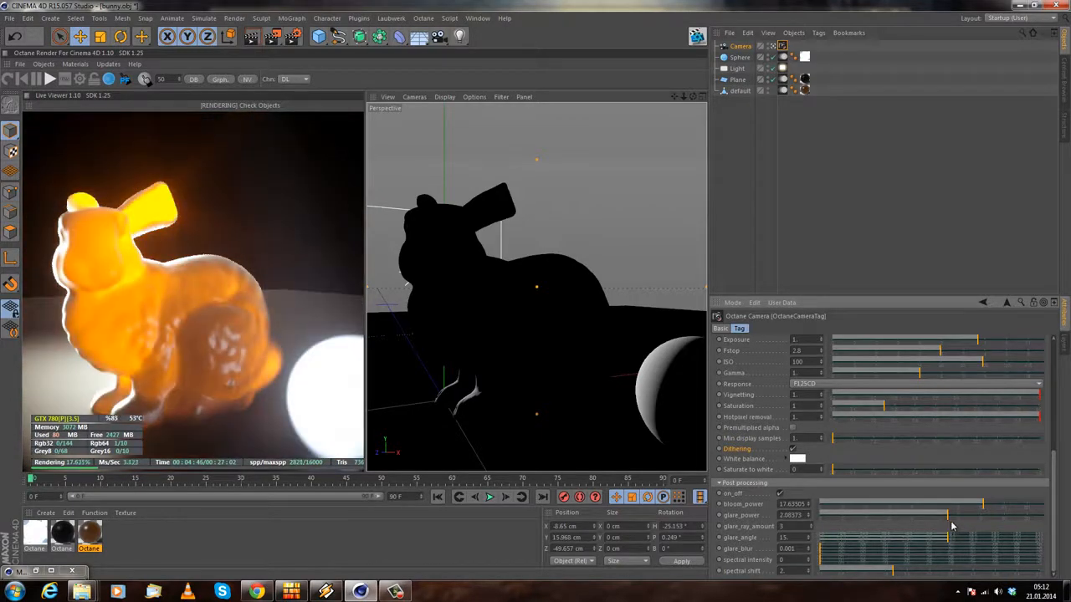
left_click_drag(947, 518, 954, 522)
mouse_move(945, 542)
left_mouse_down()
mouse_move(998, 522)
mouse_move(960, 540)
mouse_move(854, 539)
mouse_move(1008, 540)
mouse_move(957, 540)
mouse_move(953, 518)
mouse_move(952, 527)
left_mouse_up()
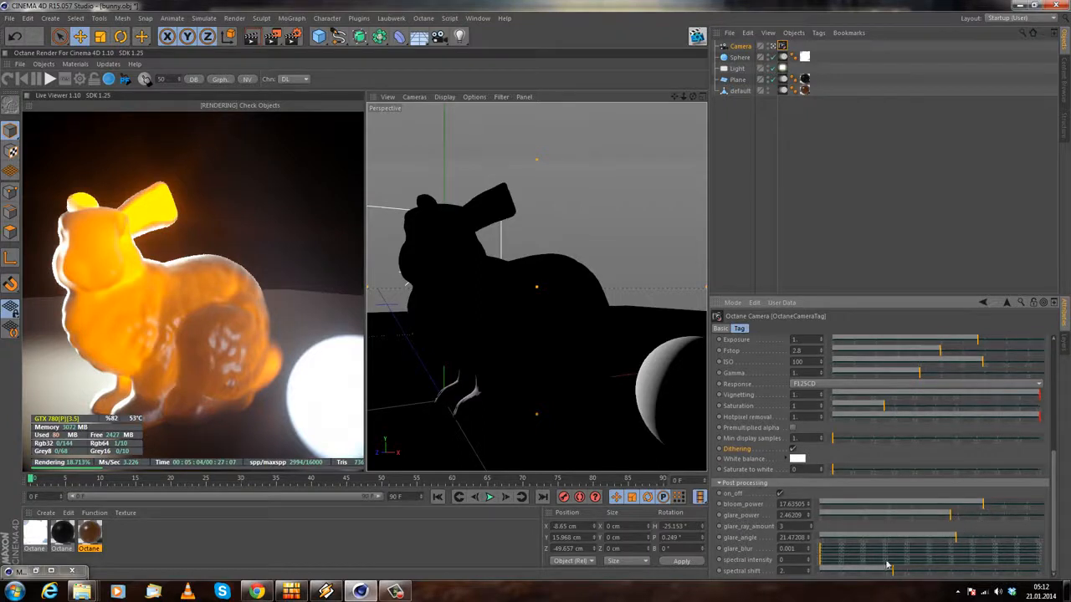
Step: Compare glare_blur values of about 0.058 and 0.105 in the live render, and settle on about 0.087
left_click_drag(845, 554, 882, 552)
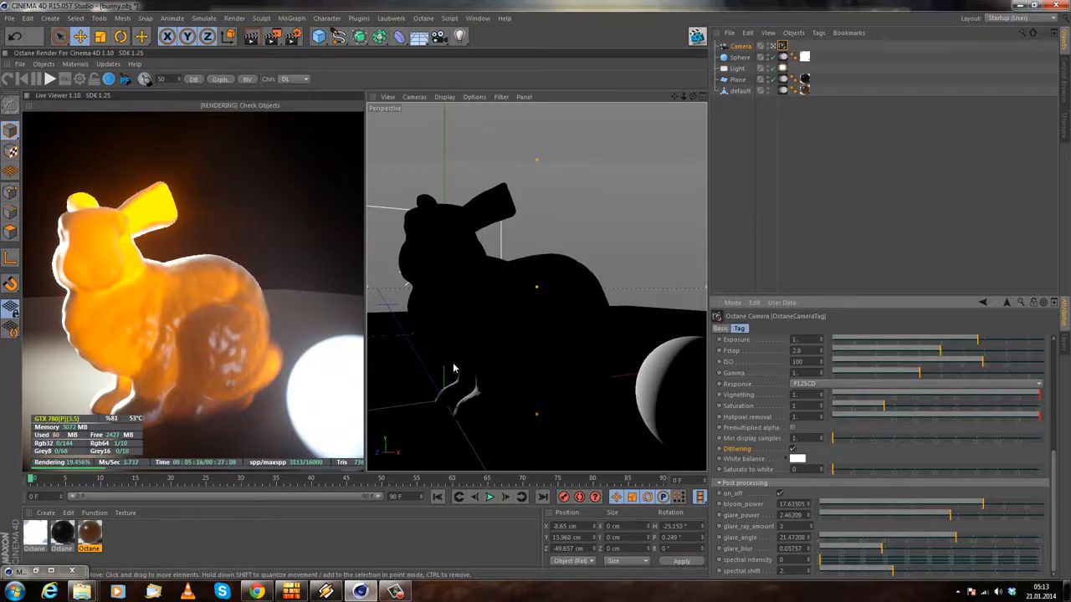
left_click_drag(881, 549, 933, 567)
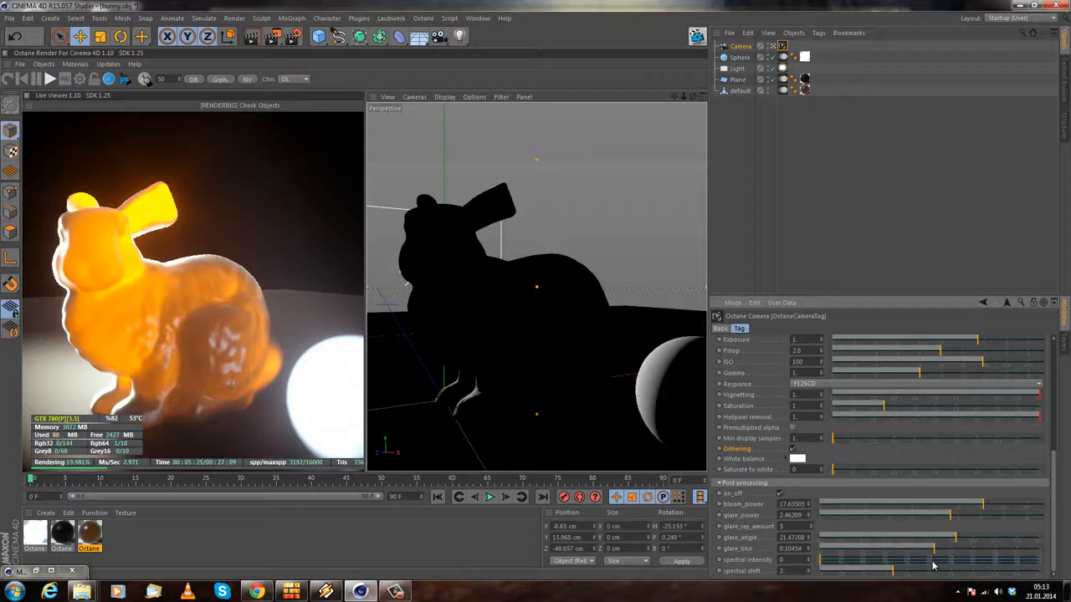
left_click_drag(933, 568, 913, 554)
Step: Try a spectral intensity of about 0.45 with a spectral shift of about 3.64, comparing the render with post processing off and on
left_click_drag(837, 563, 1025, 559)
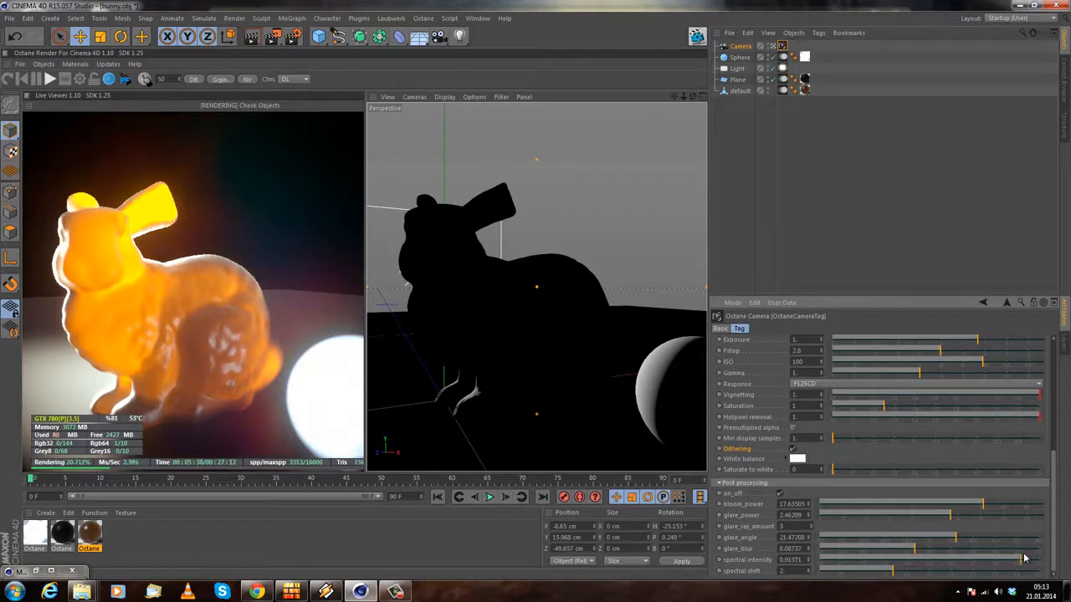
left_click_drag(1019, 559, 907, 575)
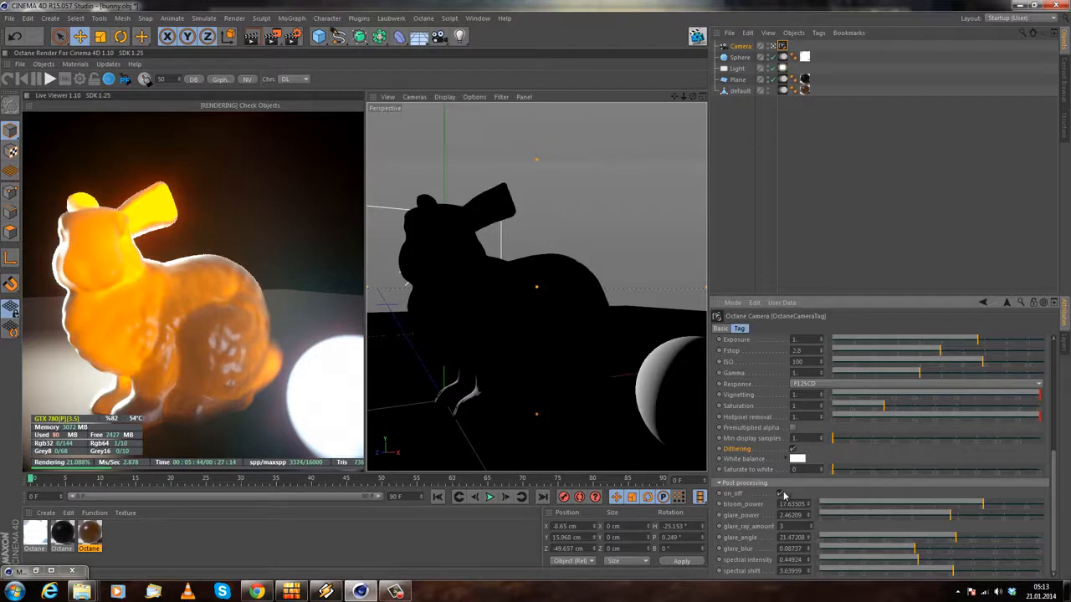
left_click(919, 574)
left_click(780, 494)
left_click(783, 495)
Step: Reduce glare_blur to about 0.057 and the spectral effect to an intensity of about 0.3 and a shift of about 2.13
left_click(889, 569)
left_click(900, 549)
left_click(882, 552)
left_click_drag(919, 558, 897, 573)
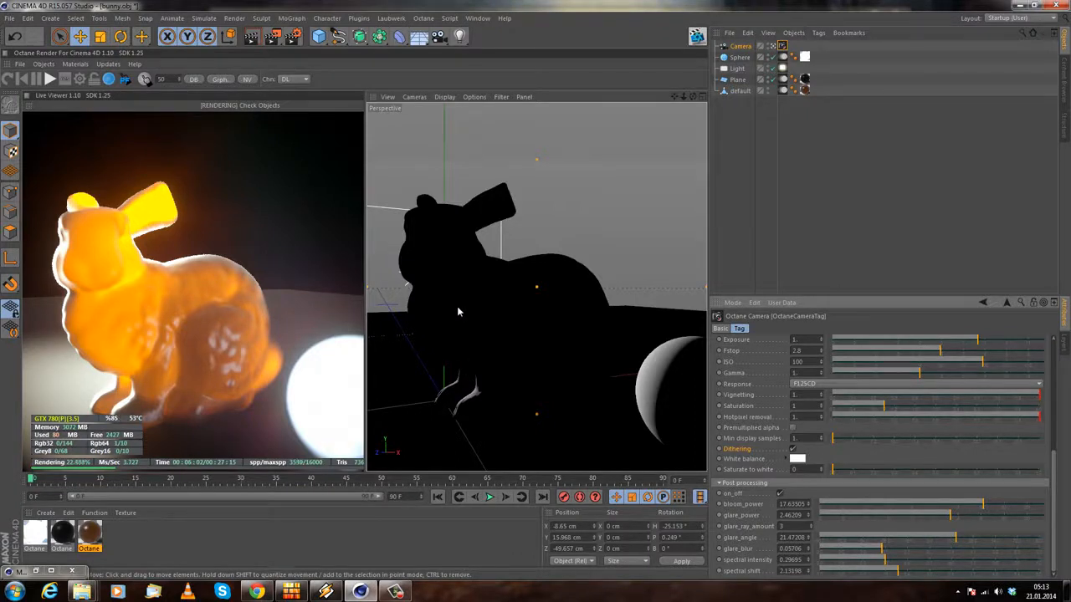
Step: Review the C4doctane tags available for the Camera object without adding one
left_click(723, 216)
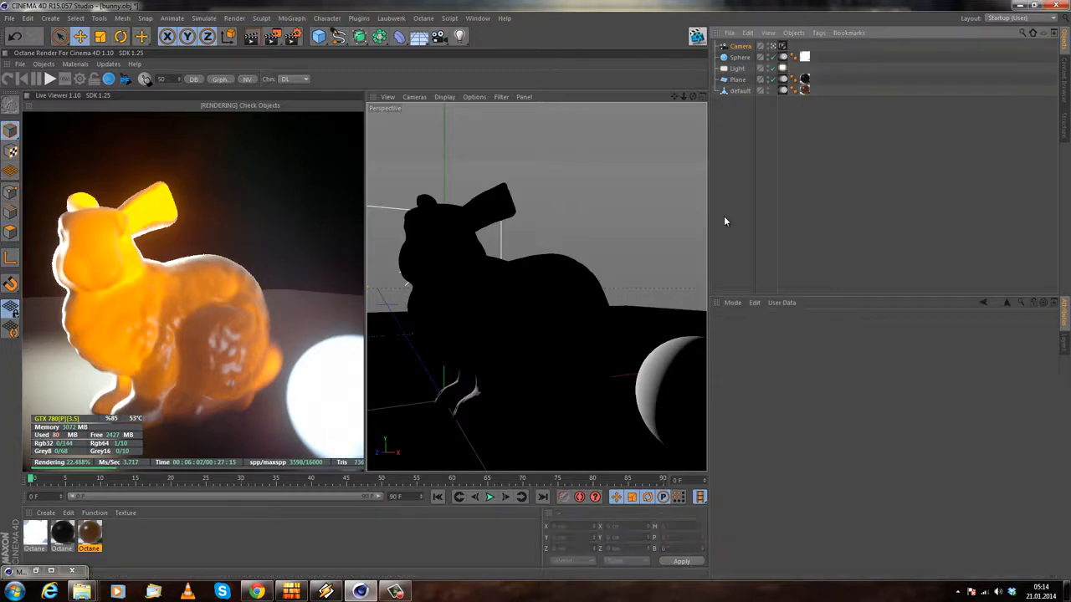
left_click(782, 46)
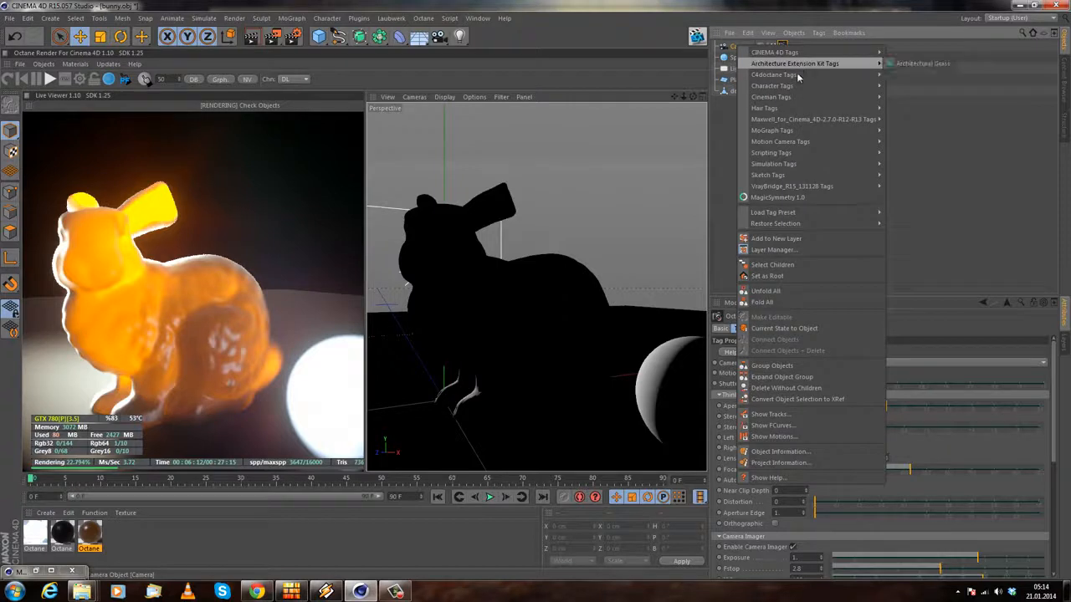
mouse_move(819, 78)
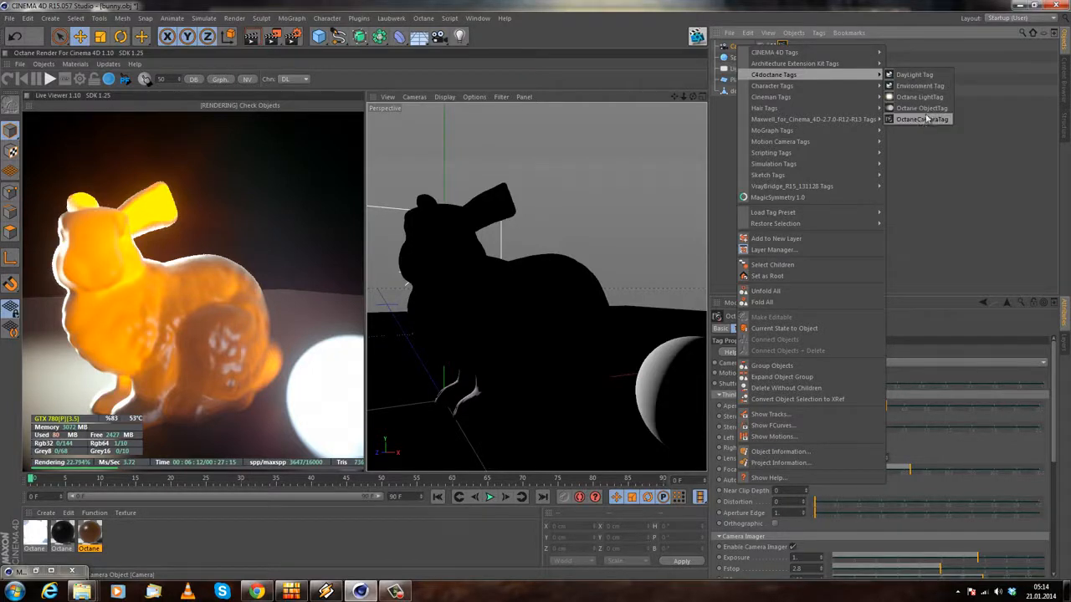
left_click(949, 186)
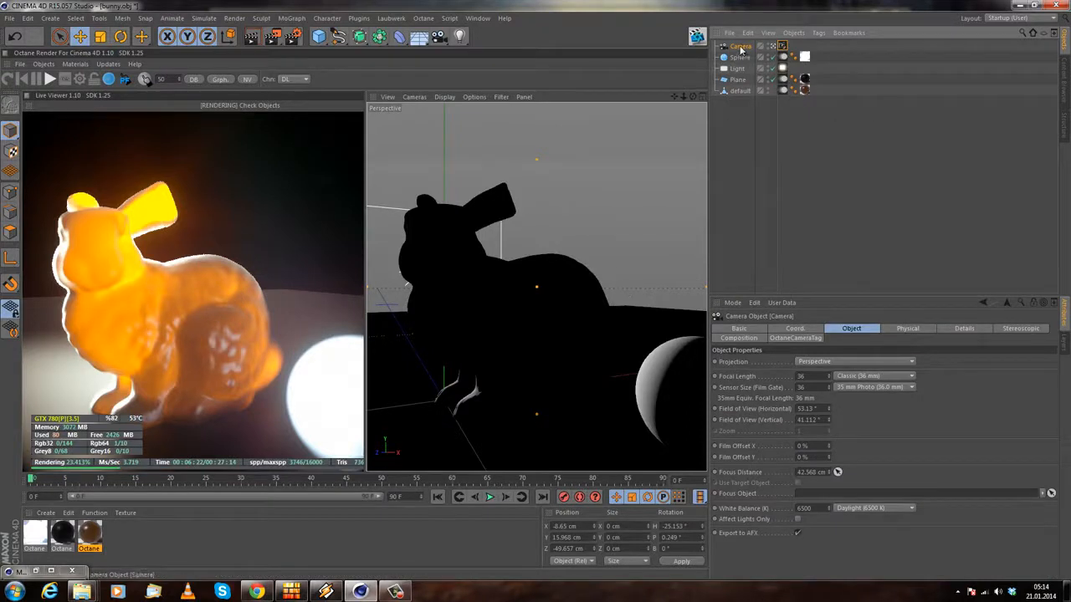
left_click(747, 151)
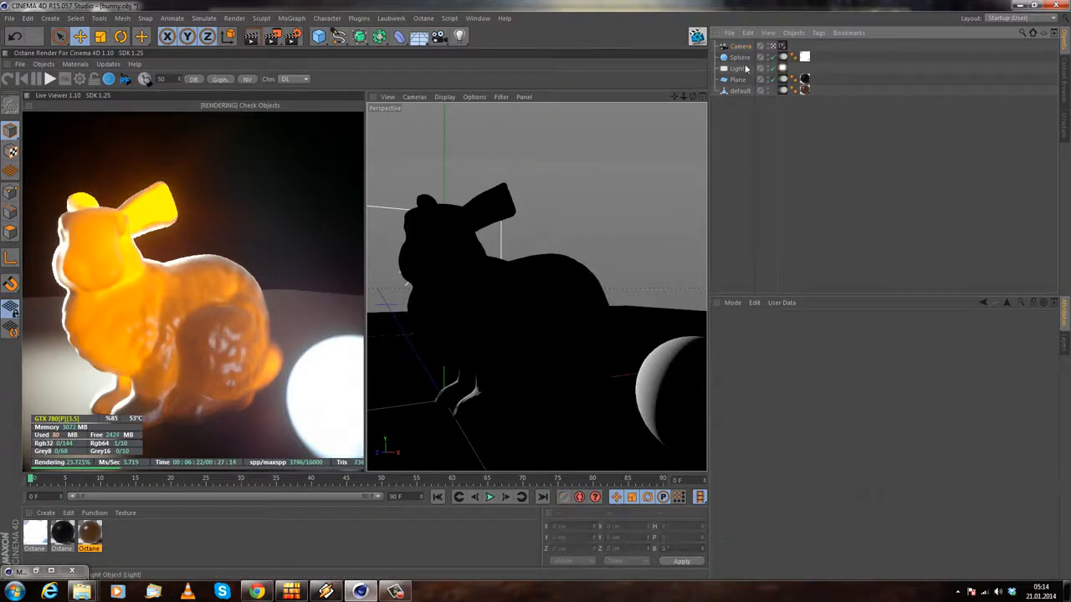
Step: Delete the Sphere and the Light from the scene and select the Camera
left_click(741, 59)
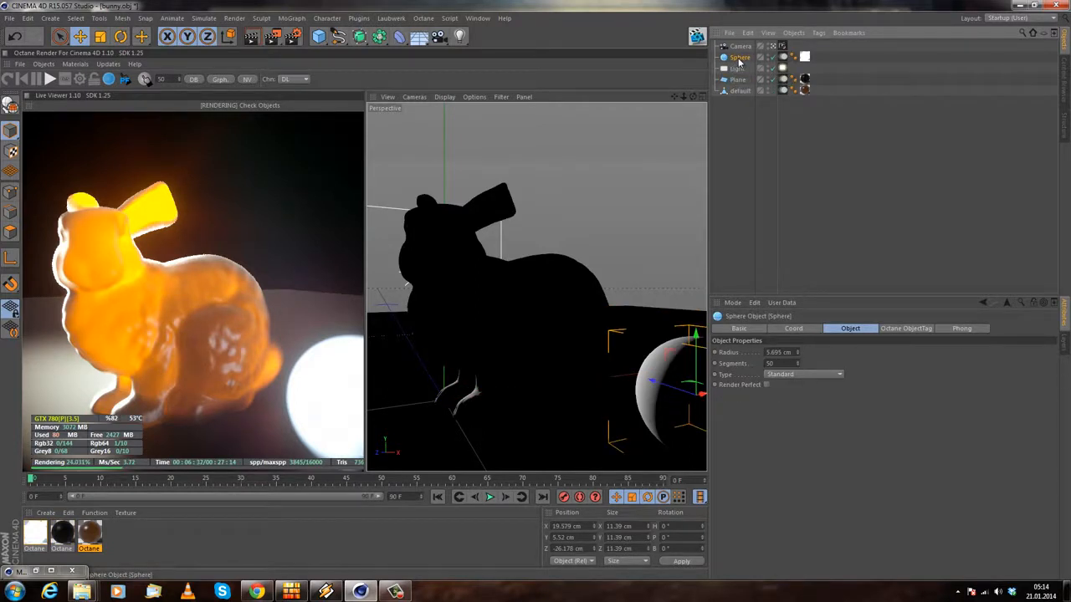
left_click(726, 159)
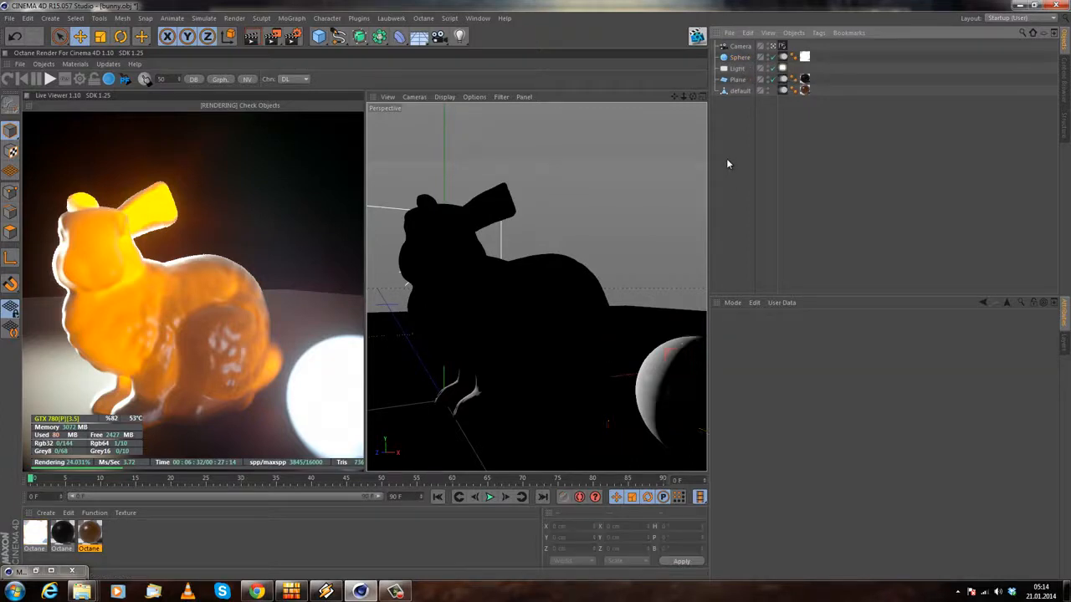
left_click(739, 56)
key("Delete")
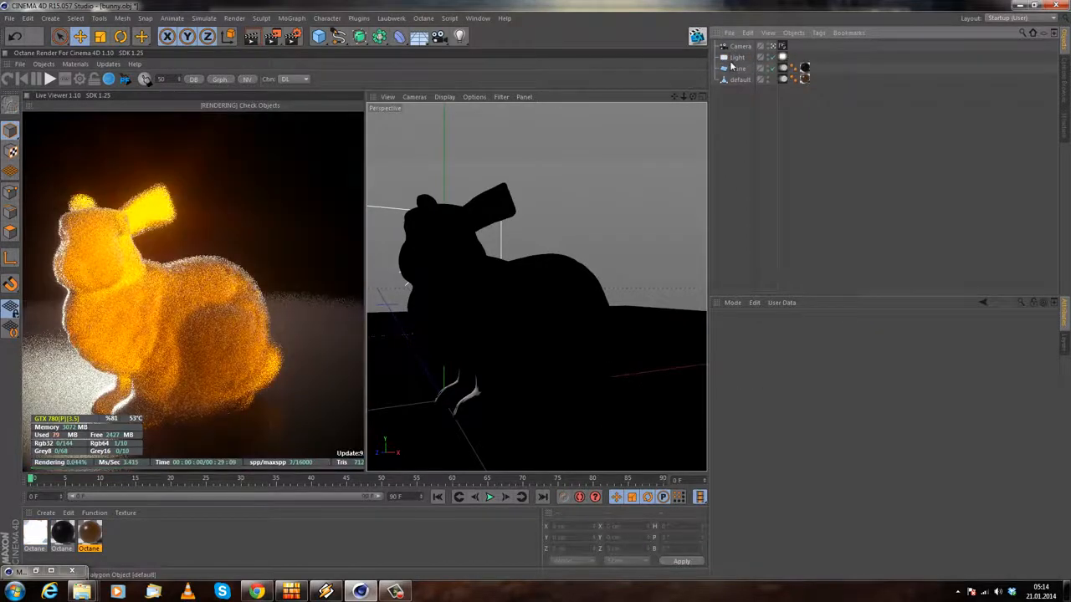
left_click(737, 57)
key("Delete")
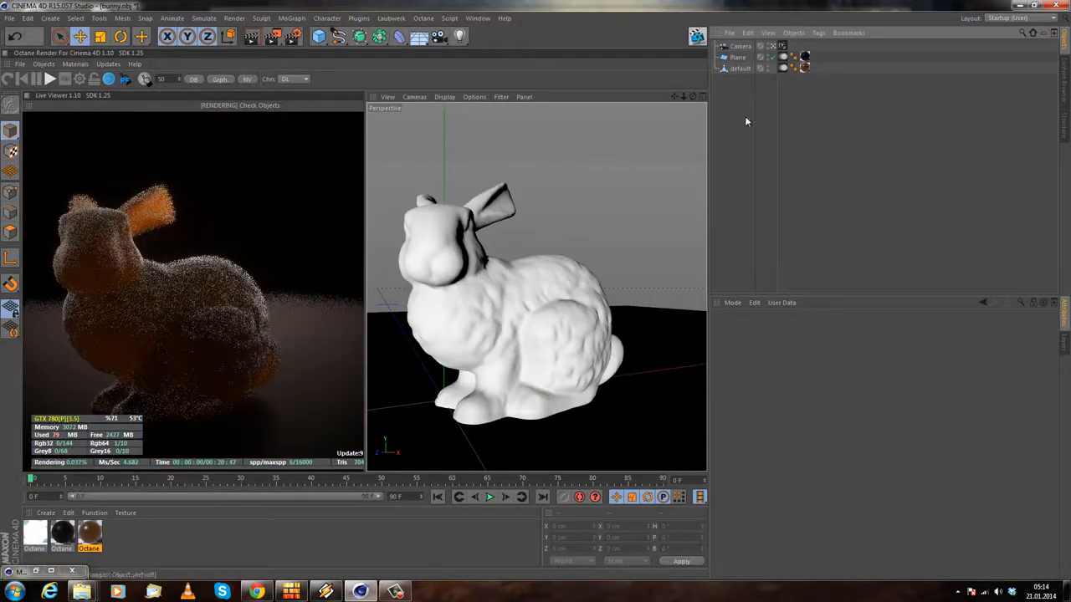
left_click(739, 48)
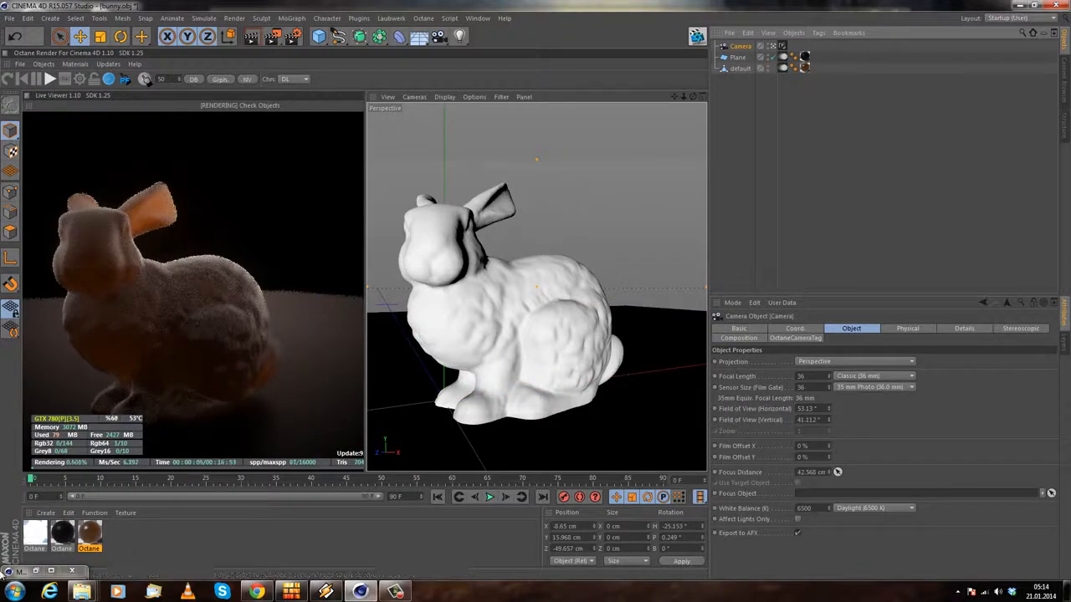
Step: Add an Octane Daylight object to the scene
double_click(89, 533)
left_click(887, 155)
left_click(44, 63)
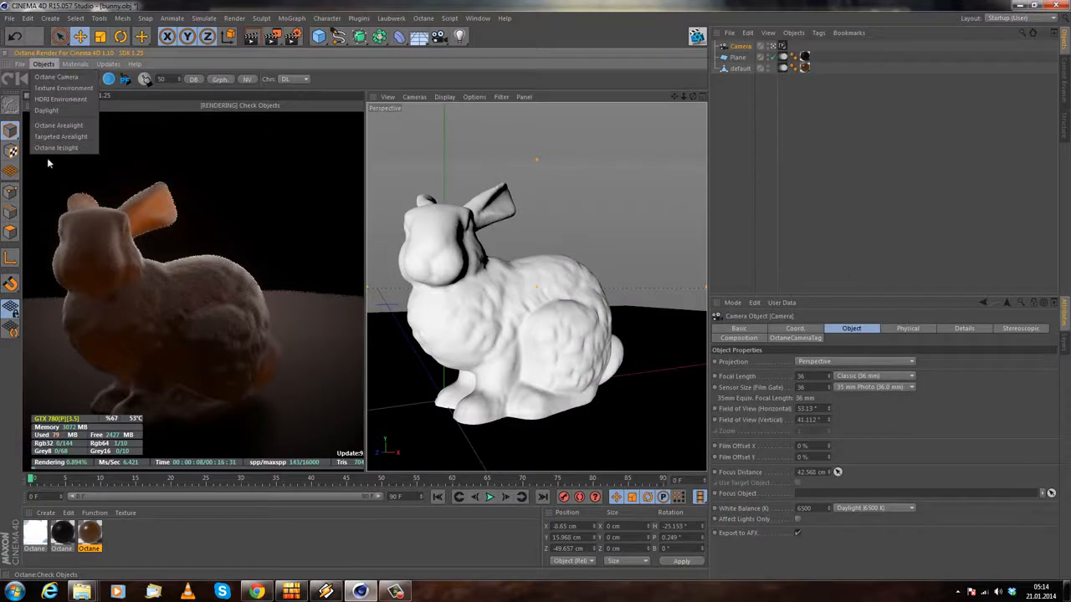
left_click(47, 110)
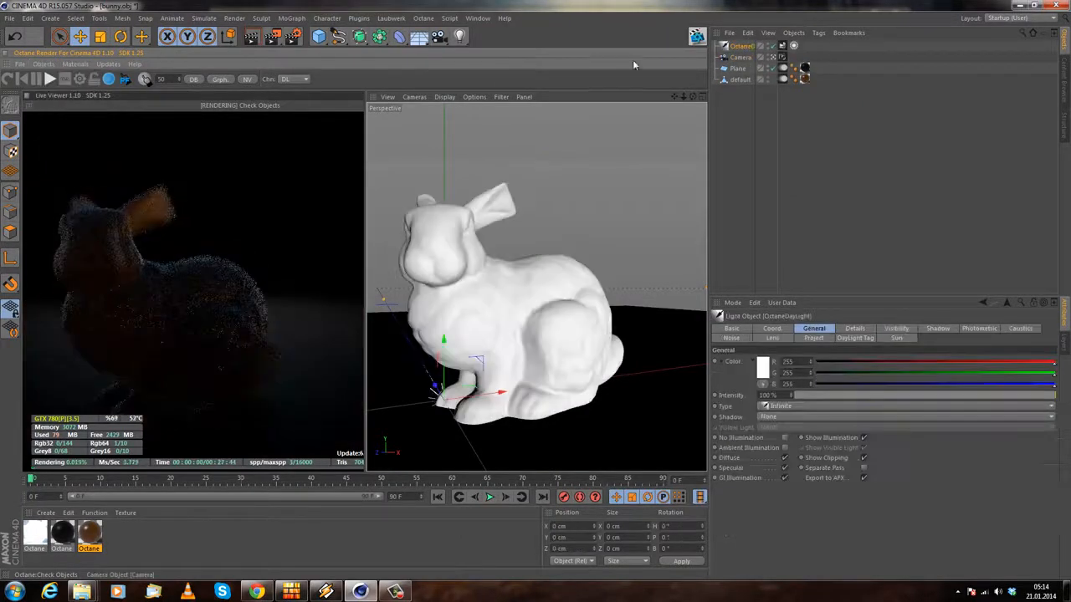
Step: Inspect the daylight's DayLight Tag settings and locate that tag among the C4doctane tags
left_click(781, 47)
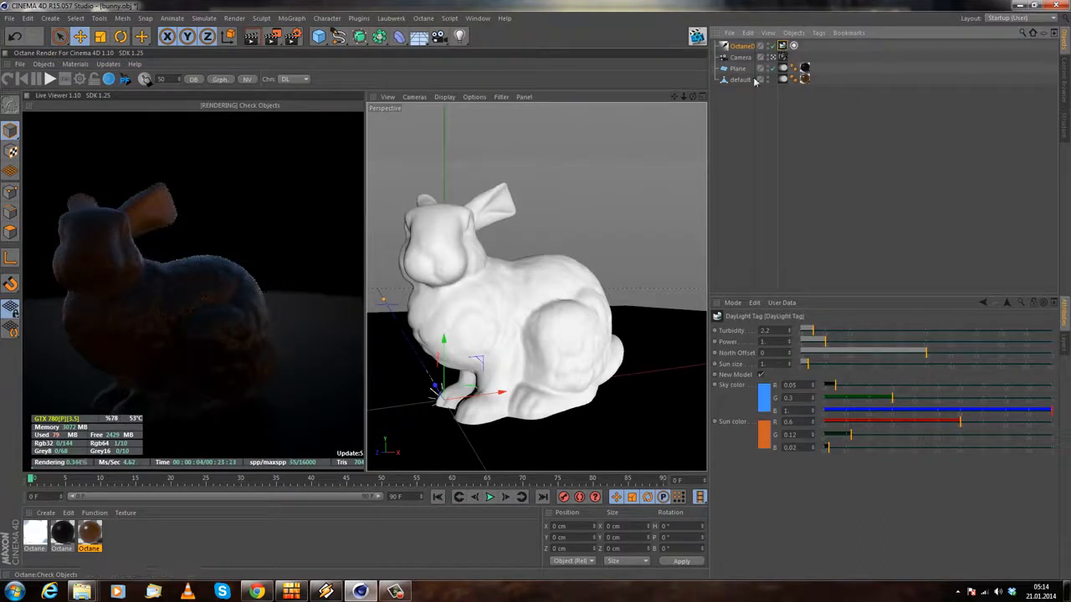
right_click(799, 50)
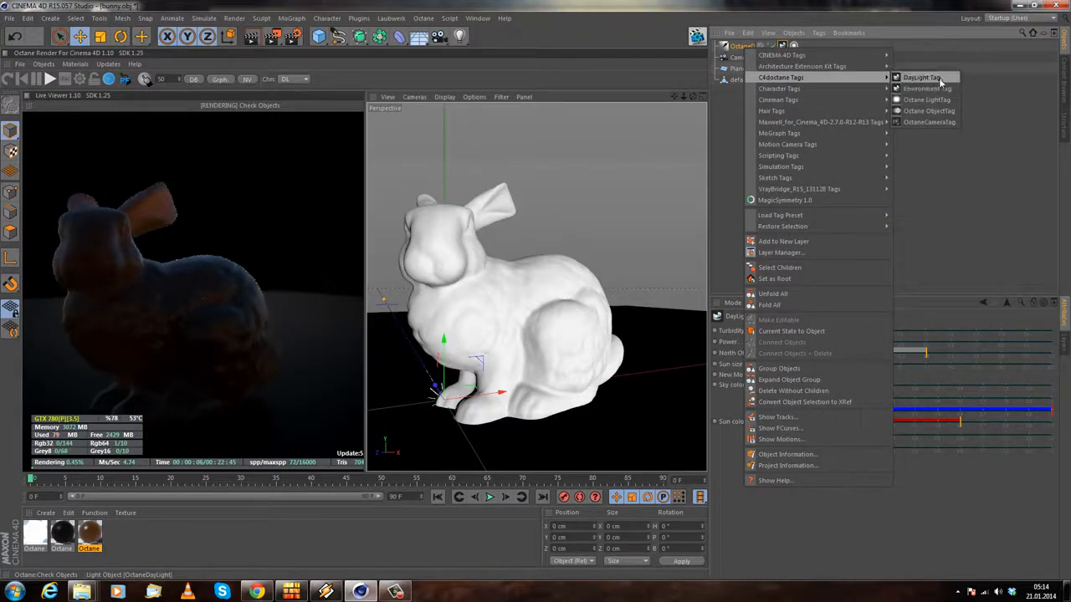
left_click(921, 77)
Step: Enable the Sun expression on the daylight light, then delete the Sun tag from it
left_click(794, 48)
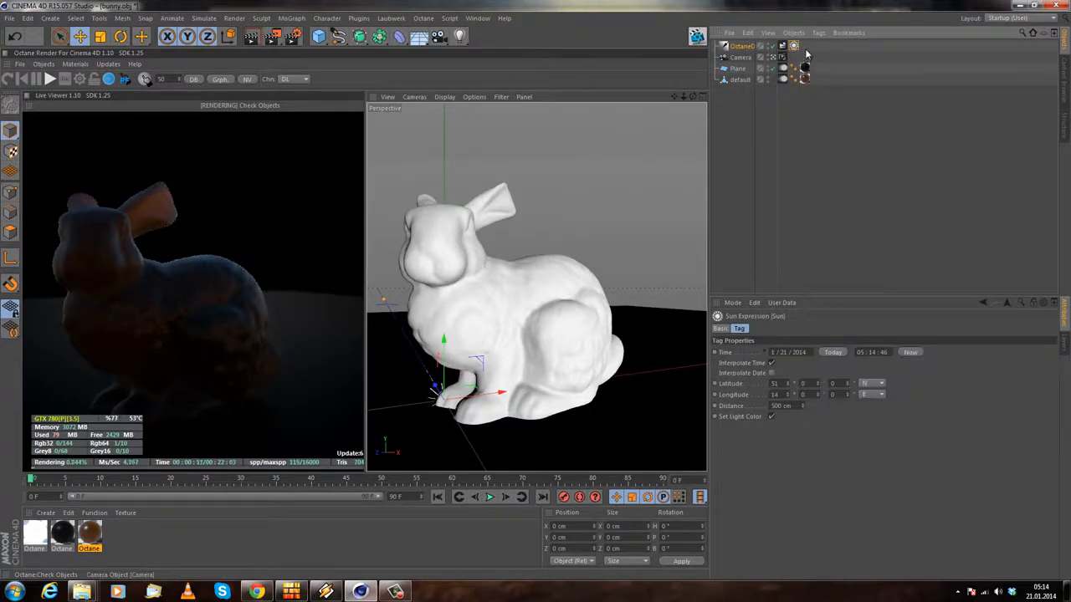
left_click(720, 329)
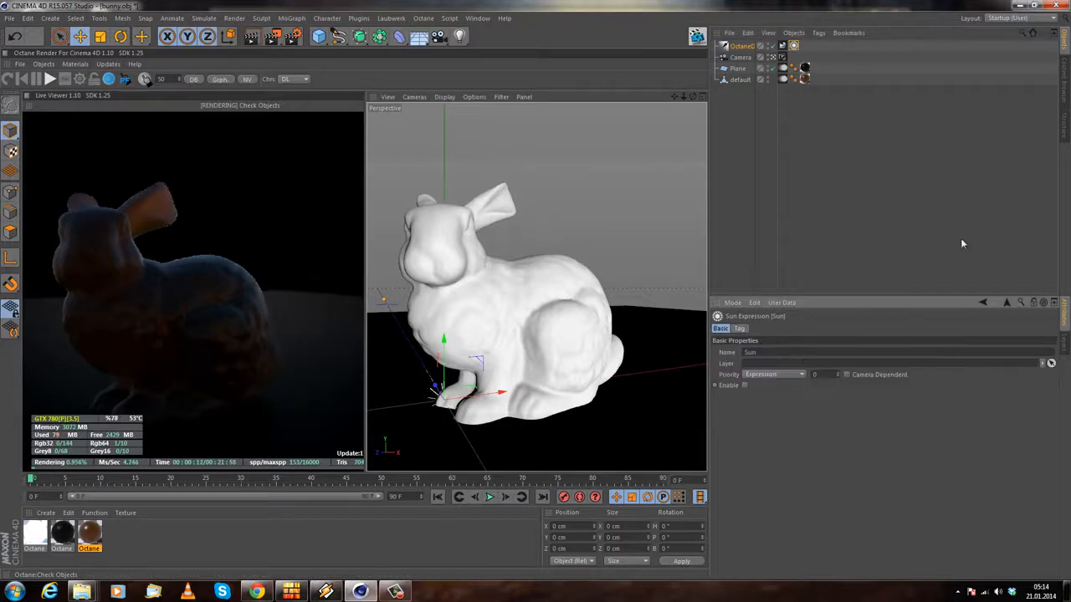
left_click(745, 389)
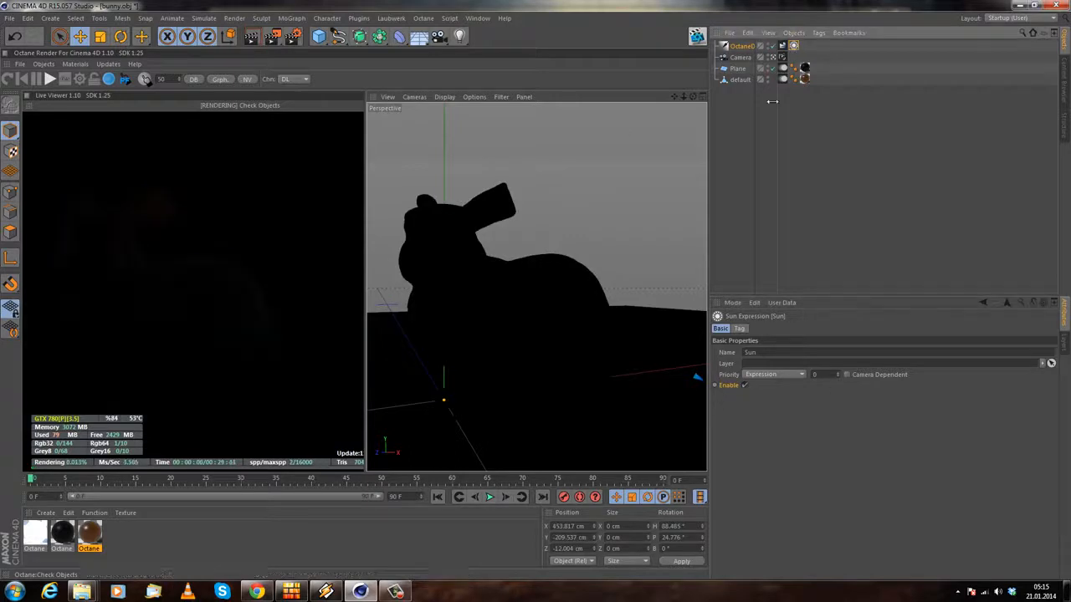
left_click(792, 45)
left_click(797, 47)
key("Delete")
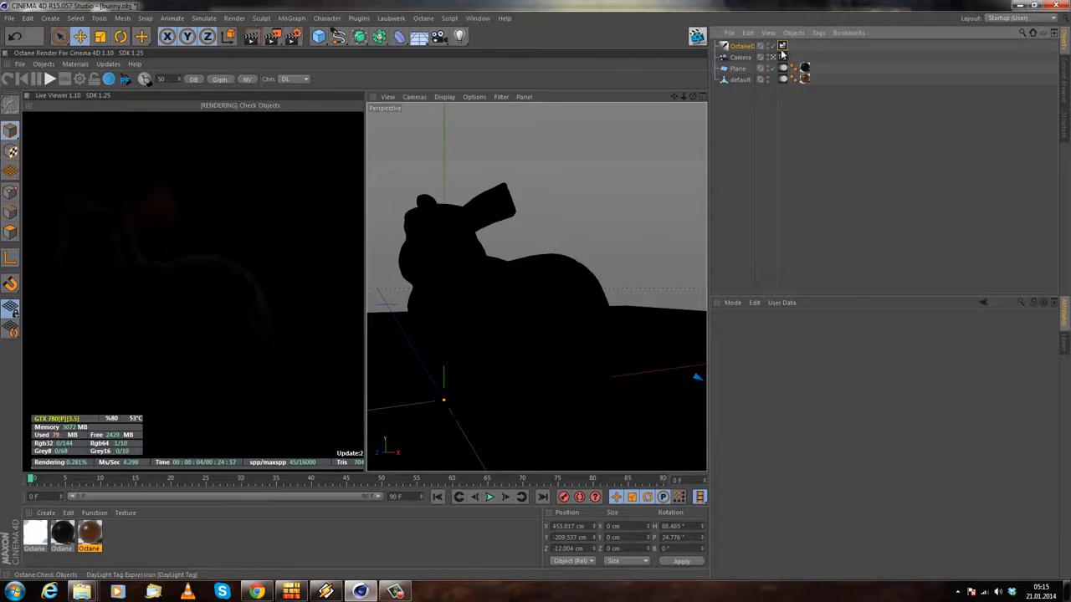
Step: Restart the live render and set the DayLight Tag's Power to 2 and North Offset to about 0.32
left_click(783, 47)
left_click(8, 79)
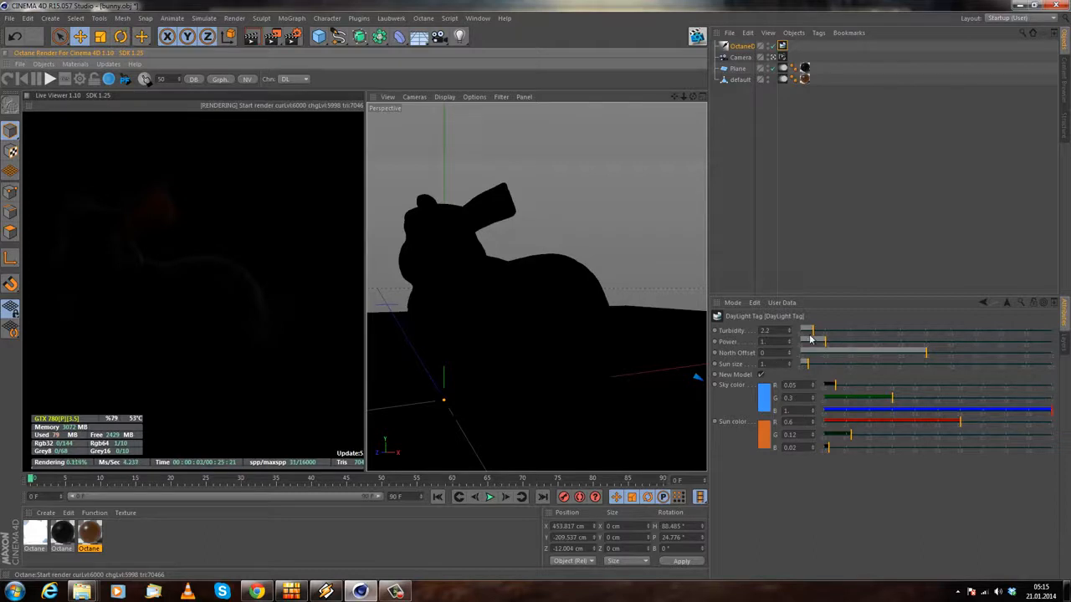
mouse_move(869, 340)
left_mouse_down()
mouse_move(1009, 338)
mouse_move(845, 345)
mouse_move(863, 344)
left_mouse_up()
left_click_drag(787, 341, 597, 318)
type("2")
key("Return")
left_click_drag(928, 355, 967, 359)
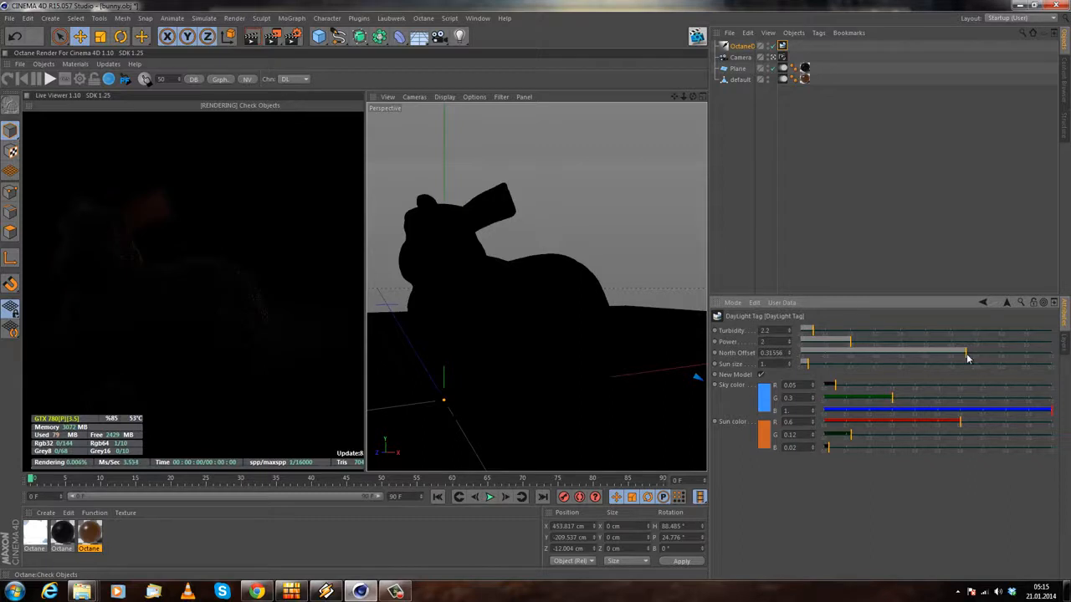
Step: Leave the camera view and move the daylight light up to about X 565 cm, Y 32 cm, Z -15 cm
left_click(772, 57)
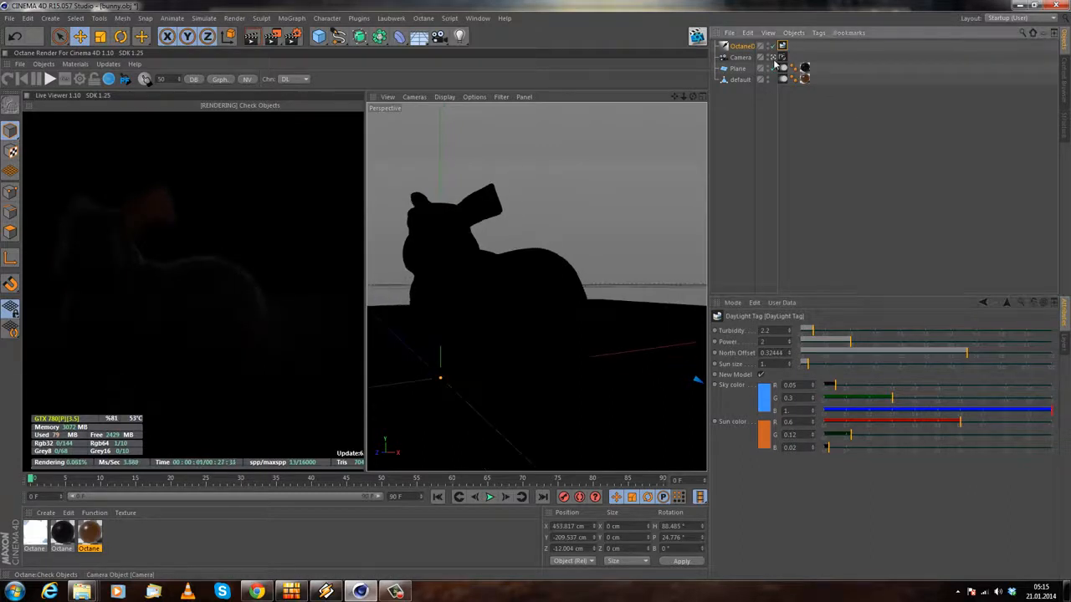
left_click_drag(561, 200, 513, 280, "alt")
scroll(610, 219, "down", 5)
scroll(515, 280, "down", 4)
left_click_drag(583, 319, 619, 350, "alt")
left_click_drag(680, 324, 619, 194)
left_click_drag(586, 259, 518, 327, "alt")
Step: Tilt the daylight light to a pitch of about -18.4° and raise it to about X 472 cm, Y 312 cm, Z -12.5 cm
left_click(121, 36)
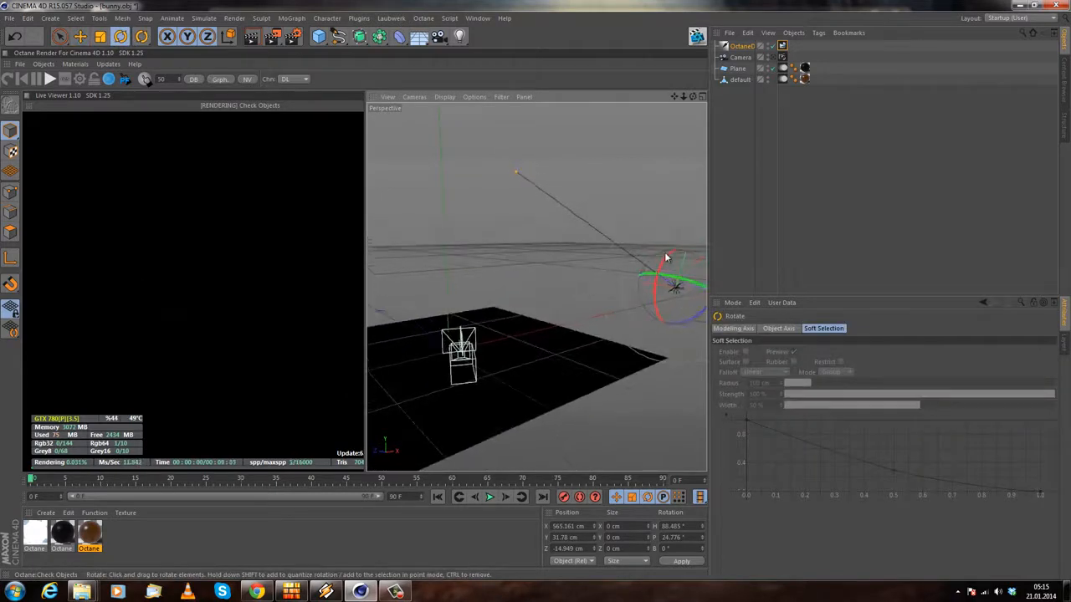
left_click_drag(667, 255, 669, 284)
key("e")
left_click_drag(666, 232, 614, 103)
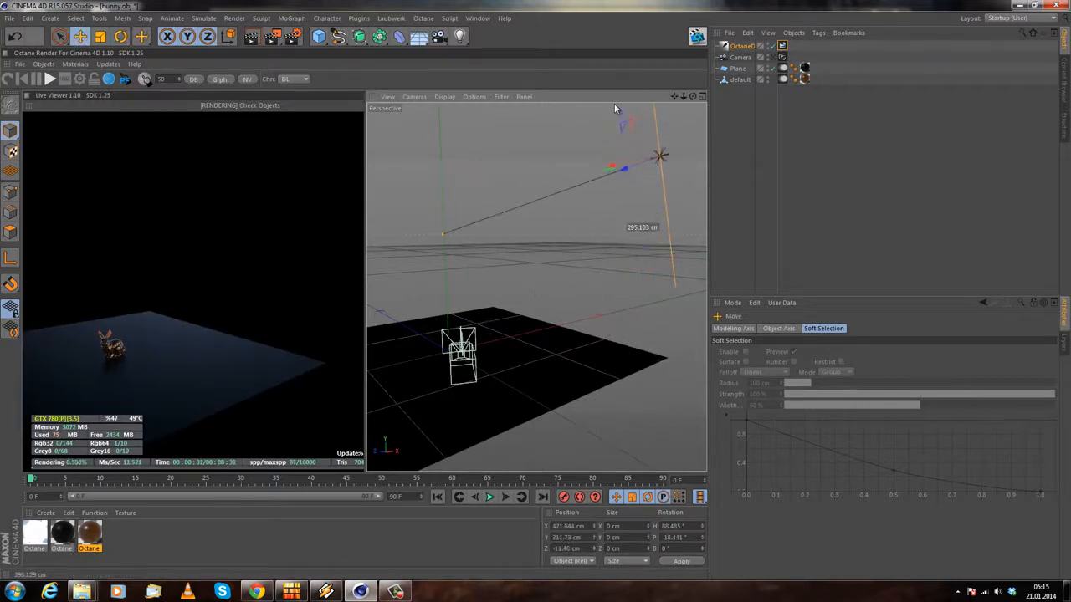
Step: Tilt the daylight light down to a pitch of about -37.6° and return to the camera view
left_click(121, 36)
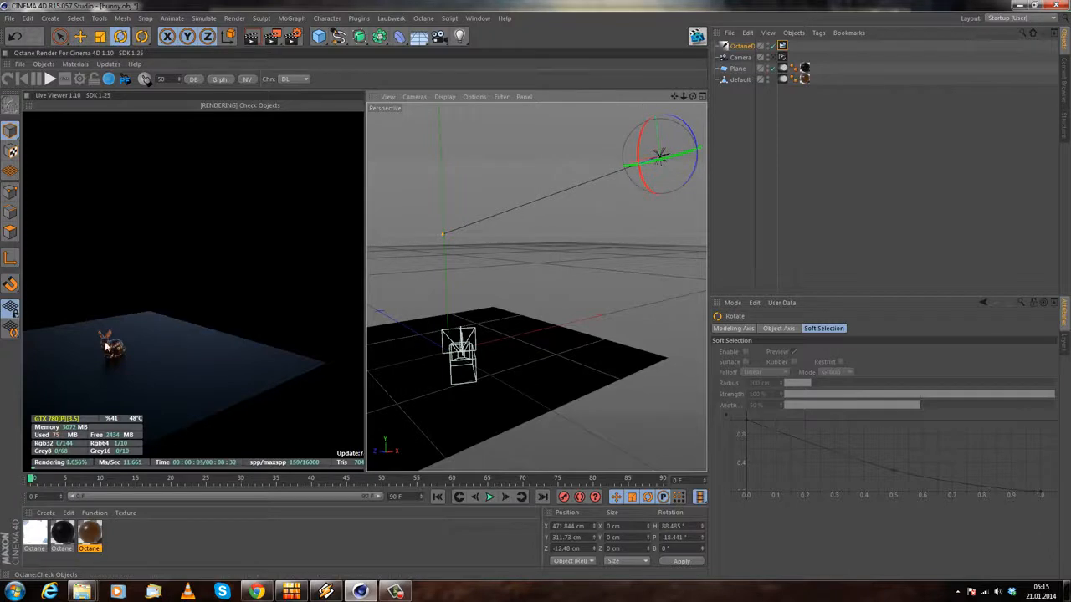
left_click_drag(640, 144, 586, 231)
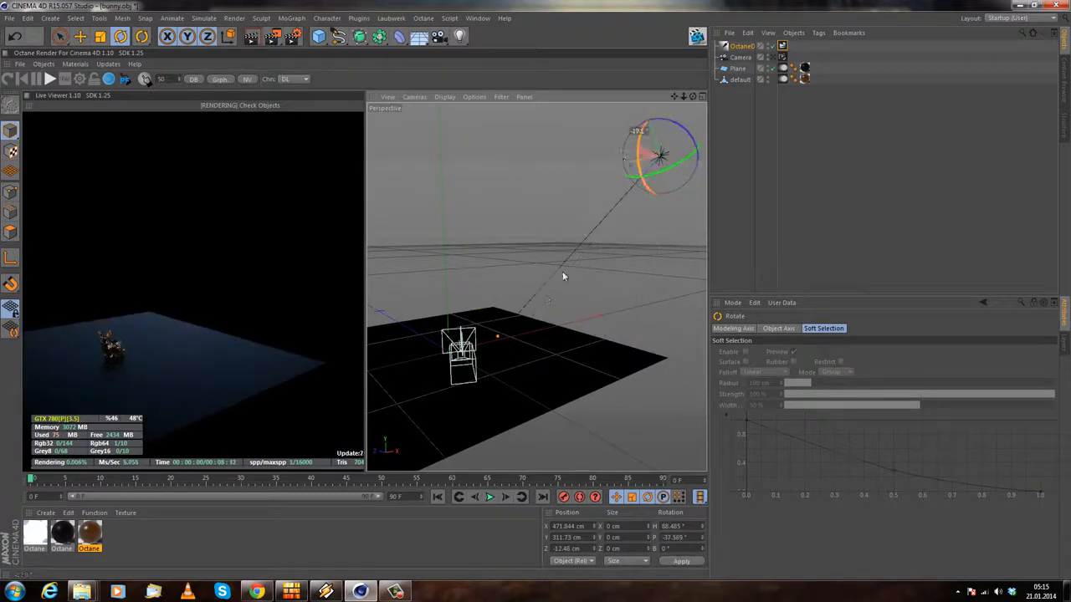
left_click(771, 56)
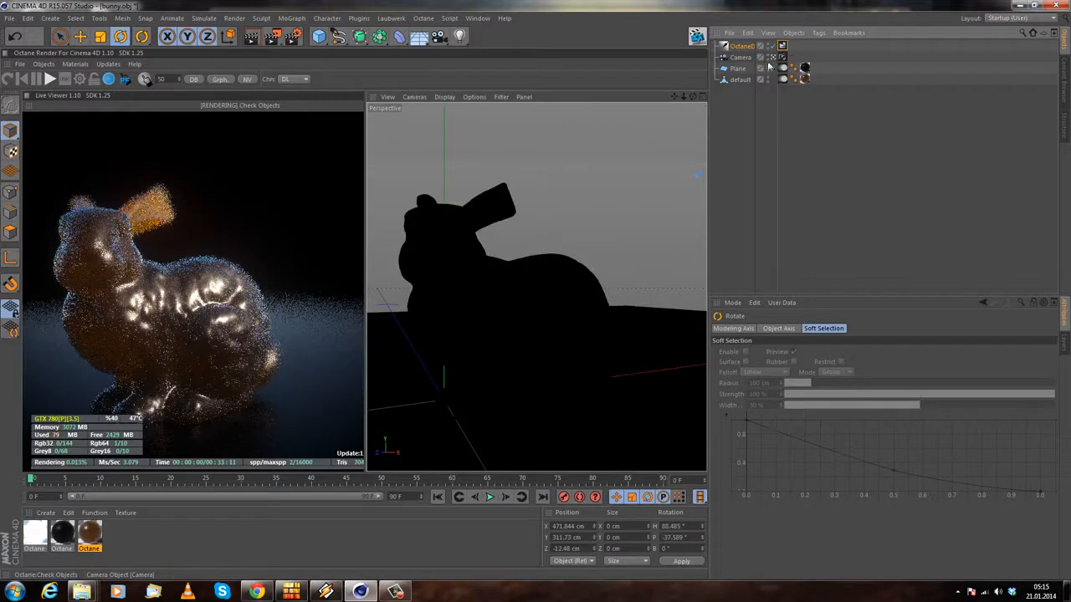
Step: Shift the DayLight Tag's North Offset to about -0.35 and readjust it to about -0.23 to light the bunny from behind
left_click(782, 46)
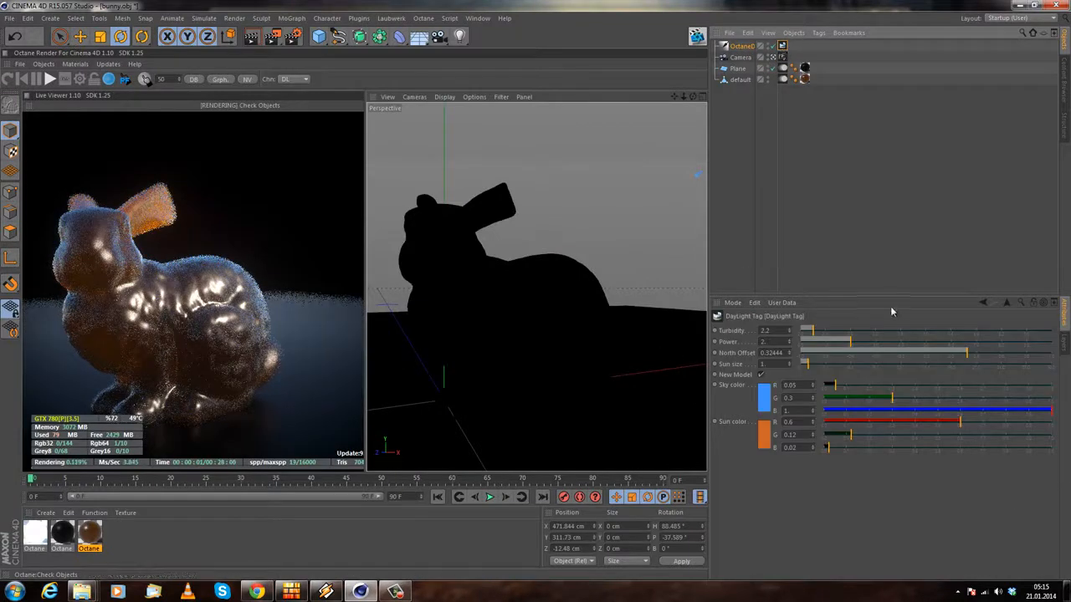
left_click_drag(925, 353, 881, 355)
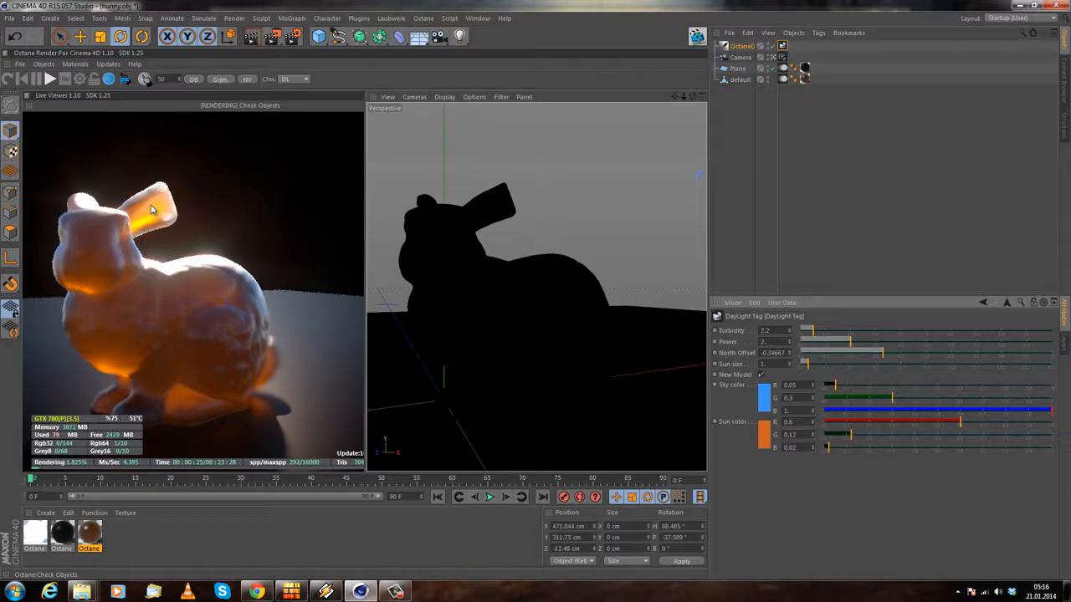
left_click(784, 57)
left_click(782, 47)
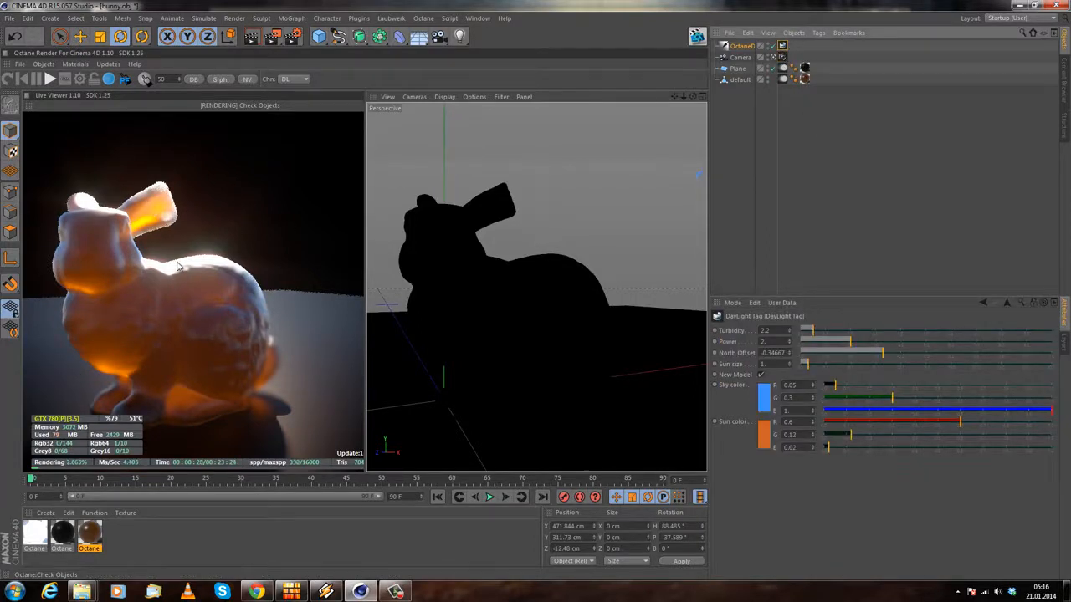
mouse_move(881, 356)
left_mouse_down()
mouse_move(852, 355)
mouse_move(1021, 360)
mouse_move(878, 354)
mouse_move(898, 354)
left_mouse_up()
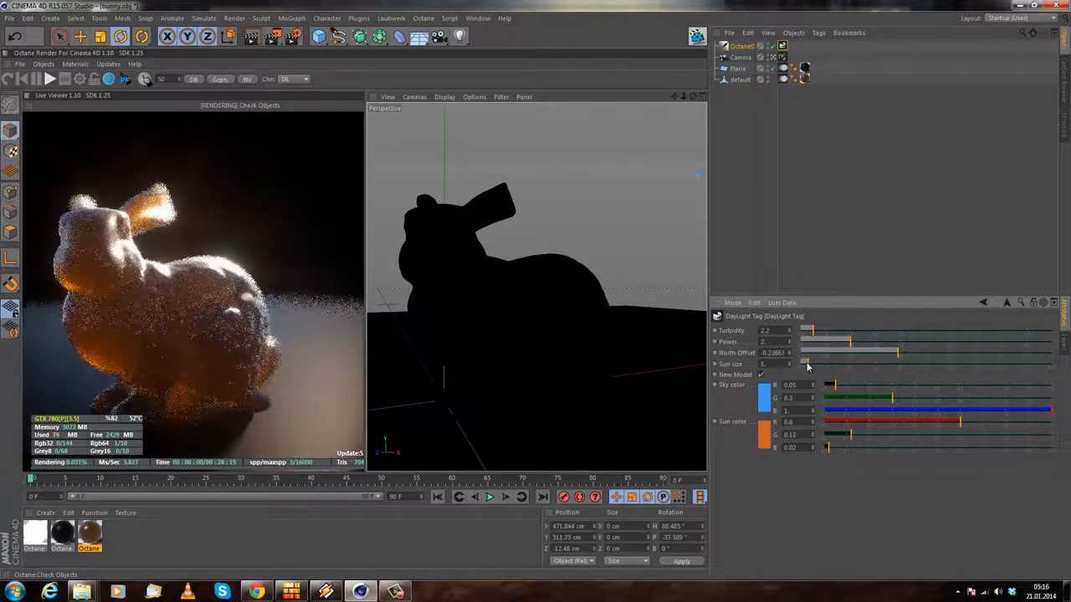
Step: Try a sun size of 30 and examine the bunny's shadow on the floor in the live render
left_click_drag(156, 306, 180, 416)
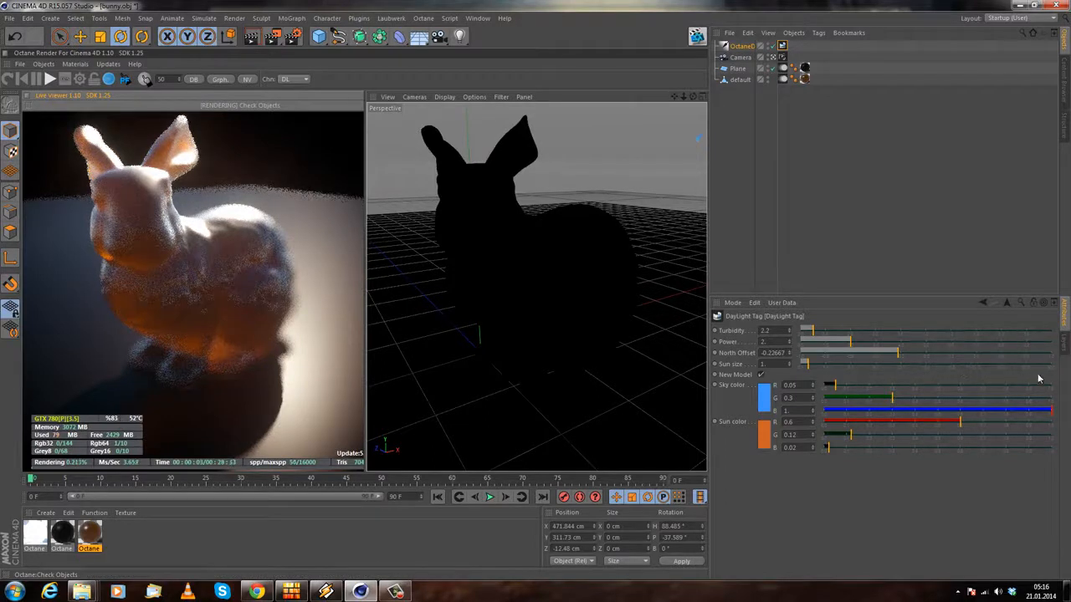
left_click_drag(770, 364, 607, 343)
type("30")
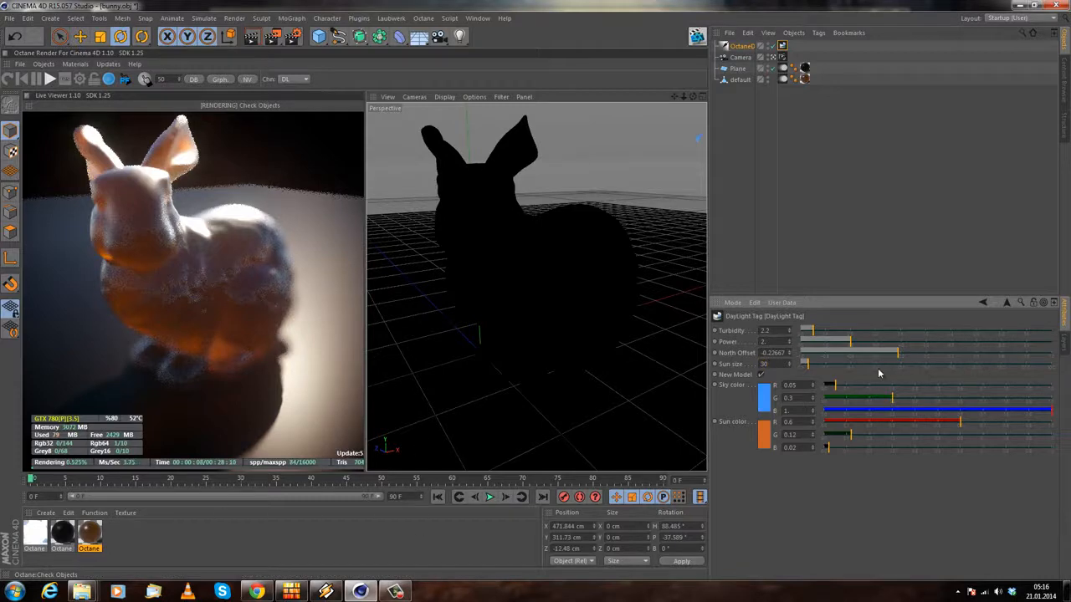
key("Return")
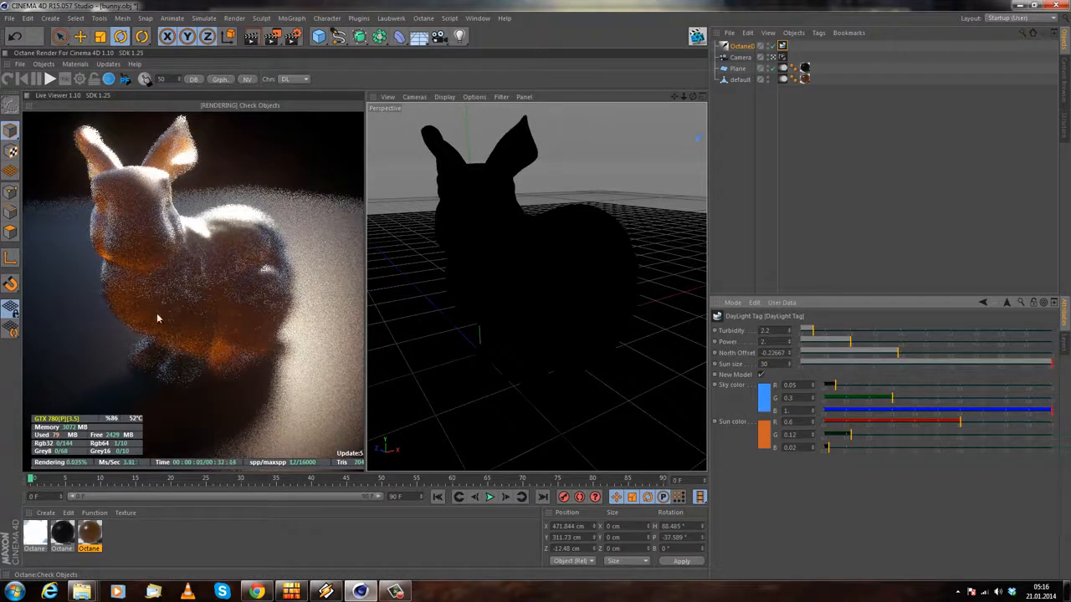
left_click_drag(270, 384, 279, 280)
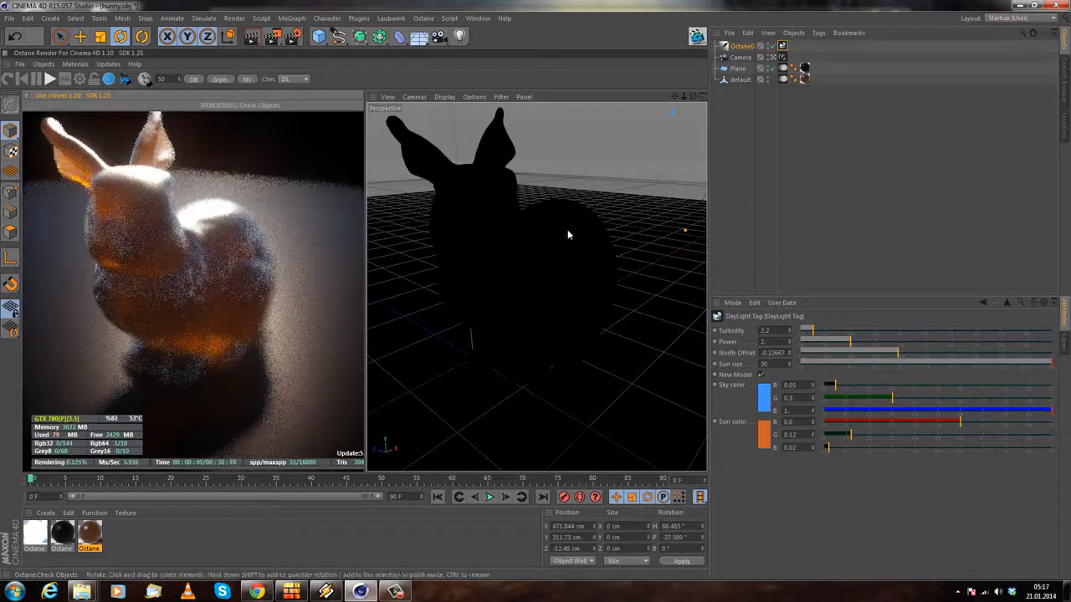
left_click_drag(500, 322, 572, 279, "alt")
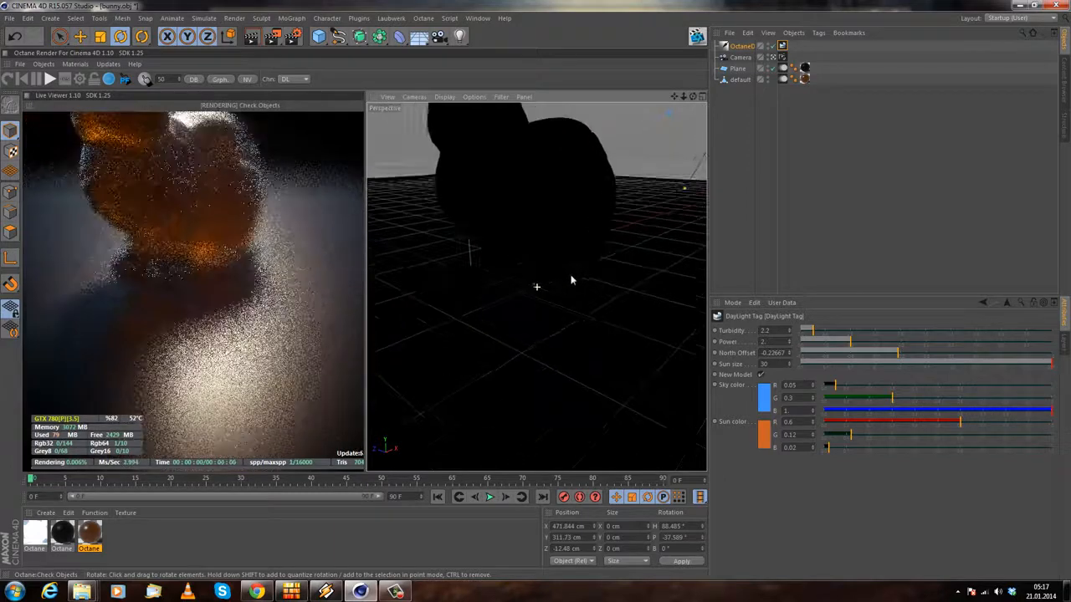
middle_click_drag(571, 275, 569, 280, "alt")
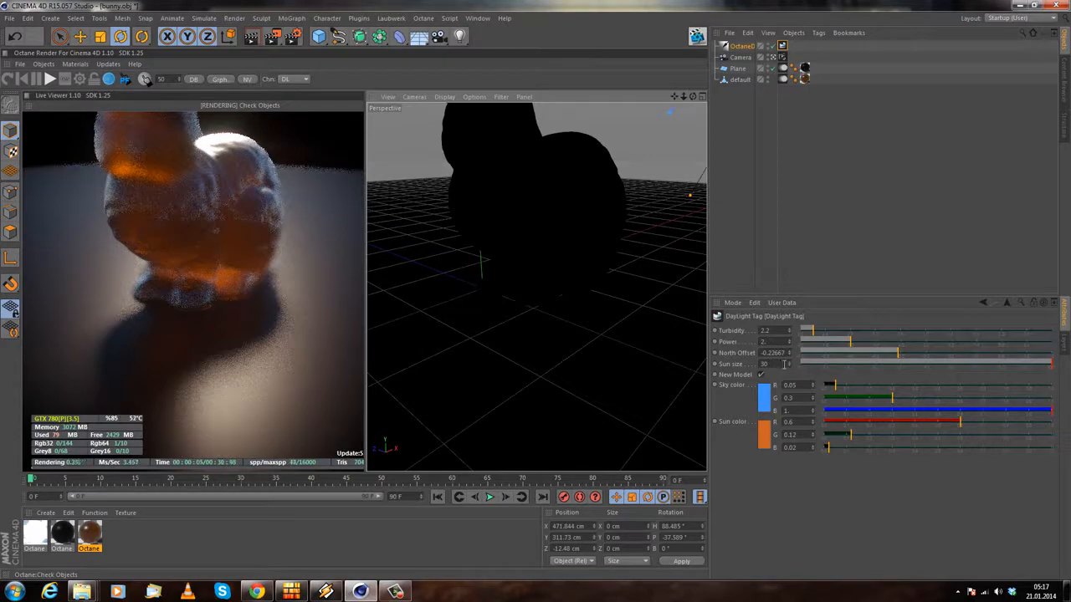
Step: Try sun sizes of 20, 10 and 0.1 to compare how soft the bunny's shadow gets
left_click(783, 364)
type("20")
key("Return")
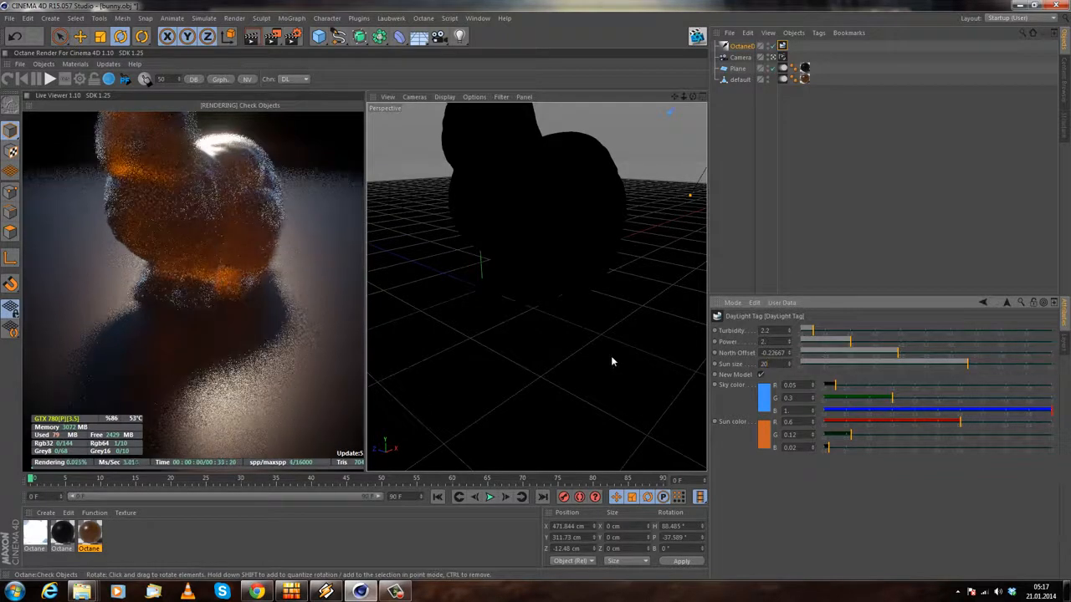
type("10")
key("Return")
left_click(778, 364)
type("0.1")
key("Return")
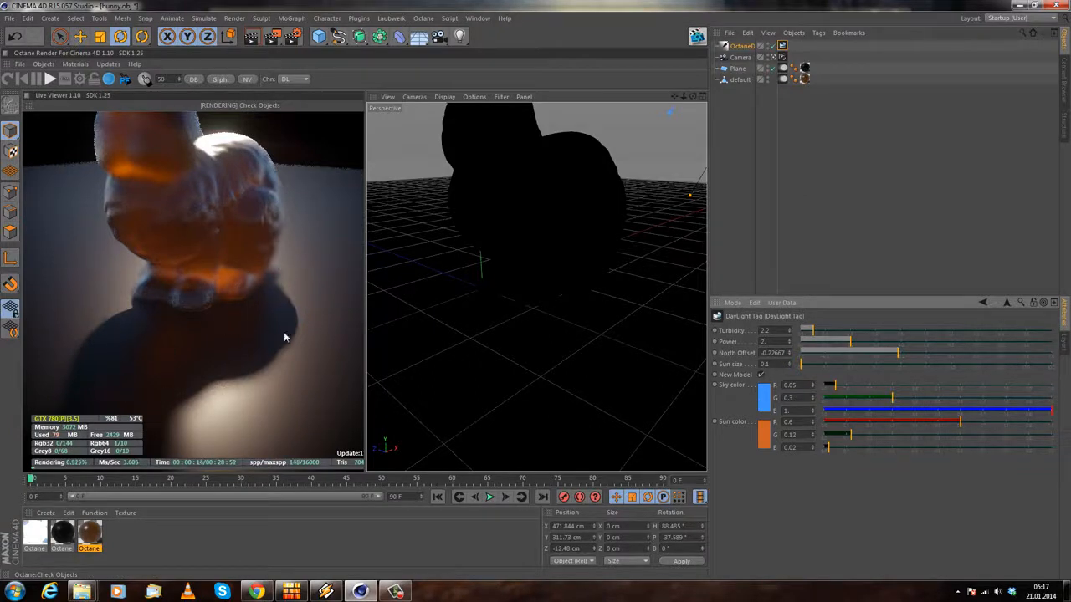
Step: Compare the shadow once more at a sun size of 30, then set the sun size to 1
type("30")
key("Return")
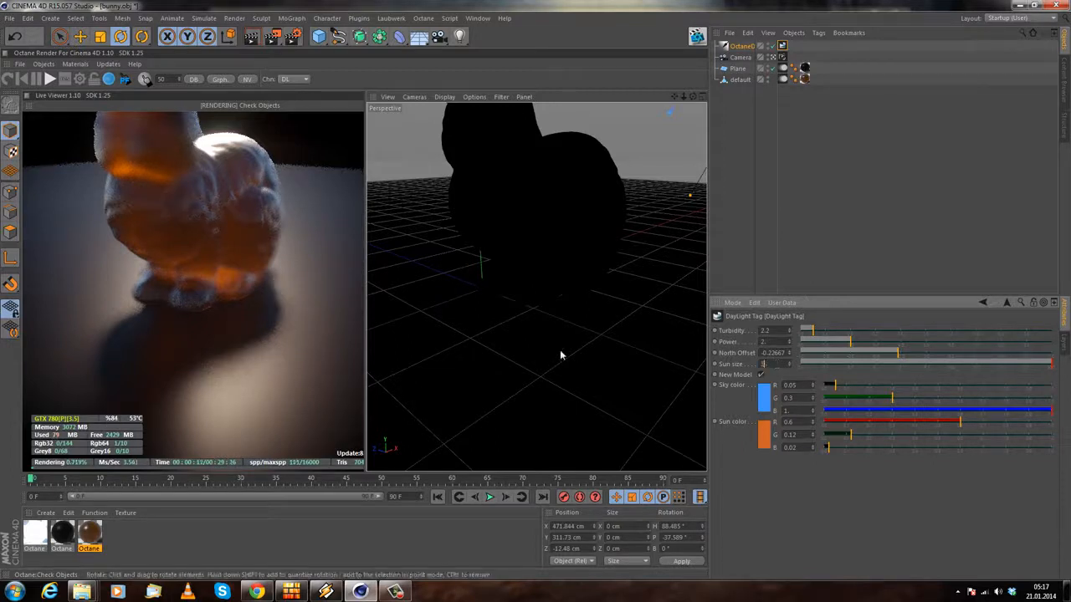
key("Return")
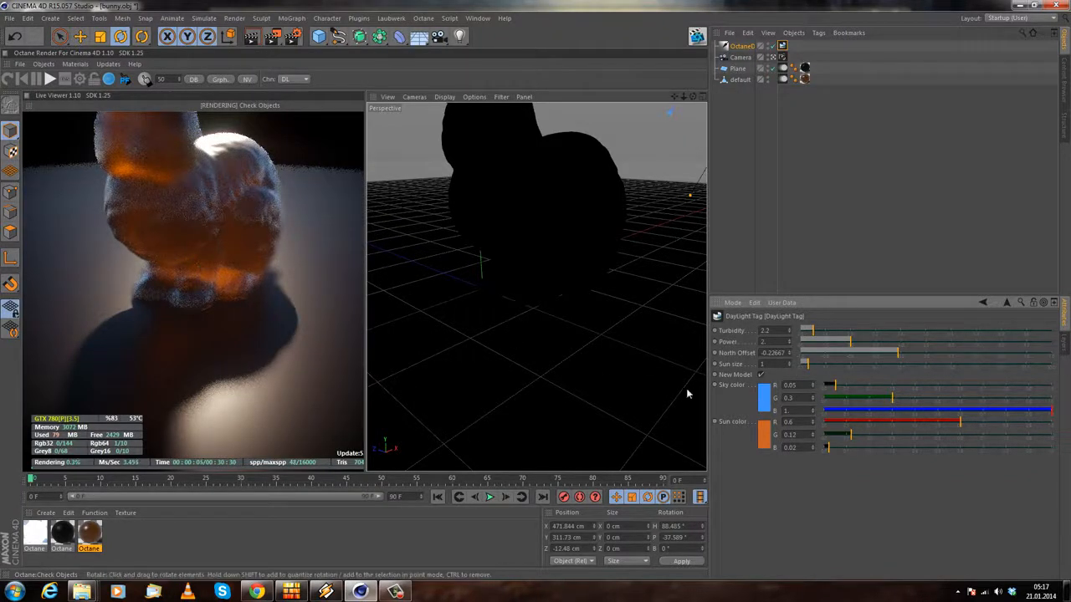
Step: Set the daylight's sky color to a lighter blue with a hue of about 200° and RGB values 0.085, 0.561, 1
left_click(764, 400)
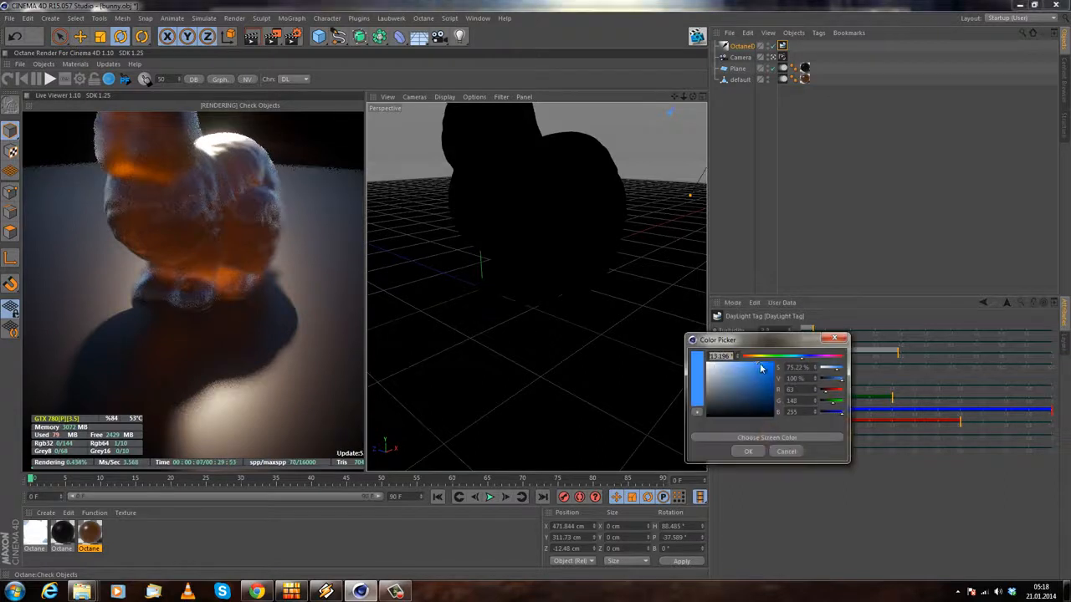
left_click(799, 358)
left_click(753, 363)
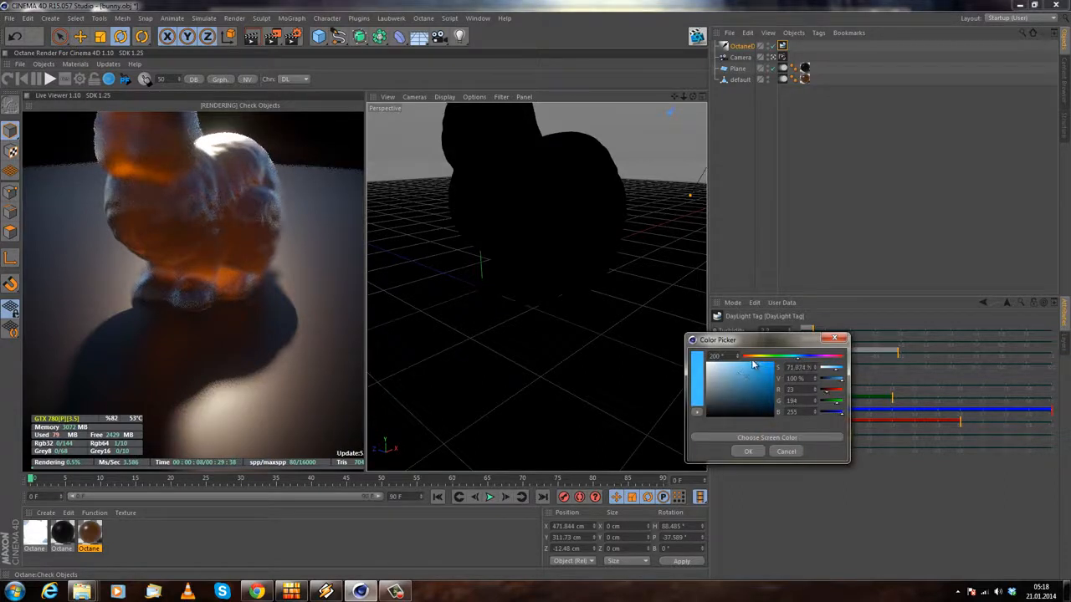
left_click(748, 451)
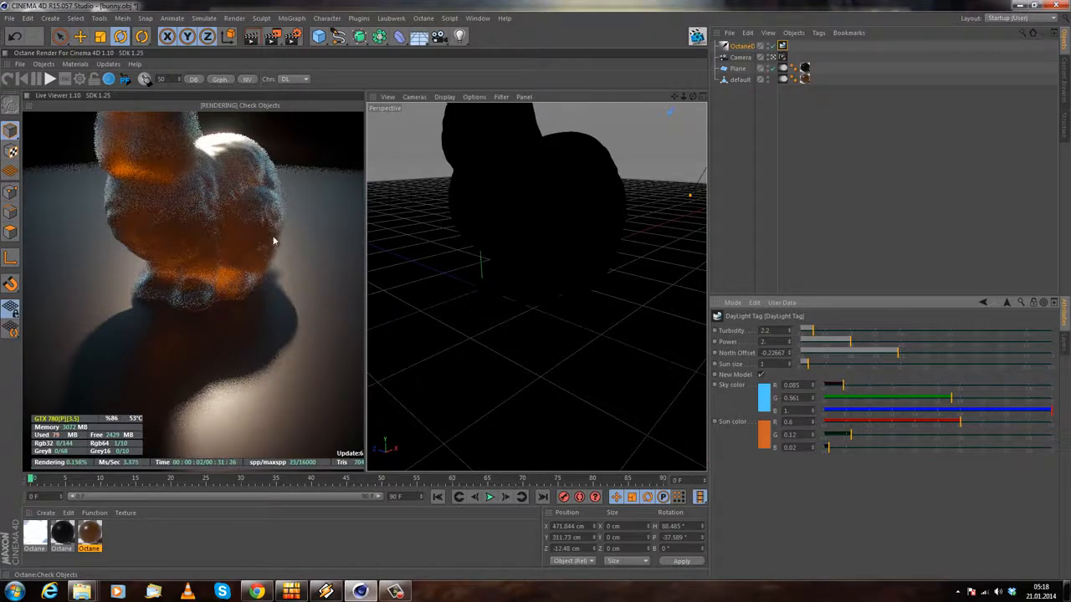
Step: Set the daylight's sun color to a lighter orange with a hue of about 29° and RGB values 0.954, 0.358, 0.077
left_click(766, 436)
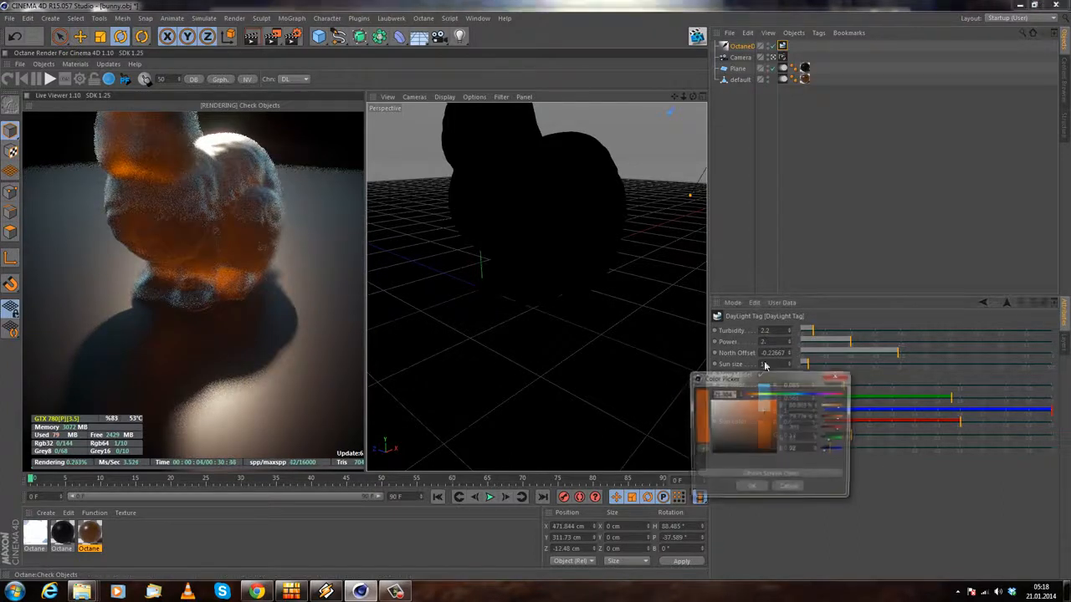
left_click_drag(765, 412, 755, 396)
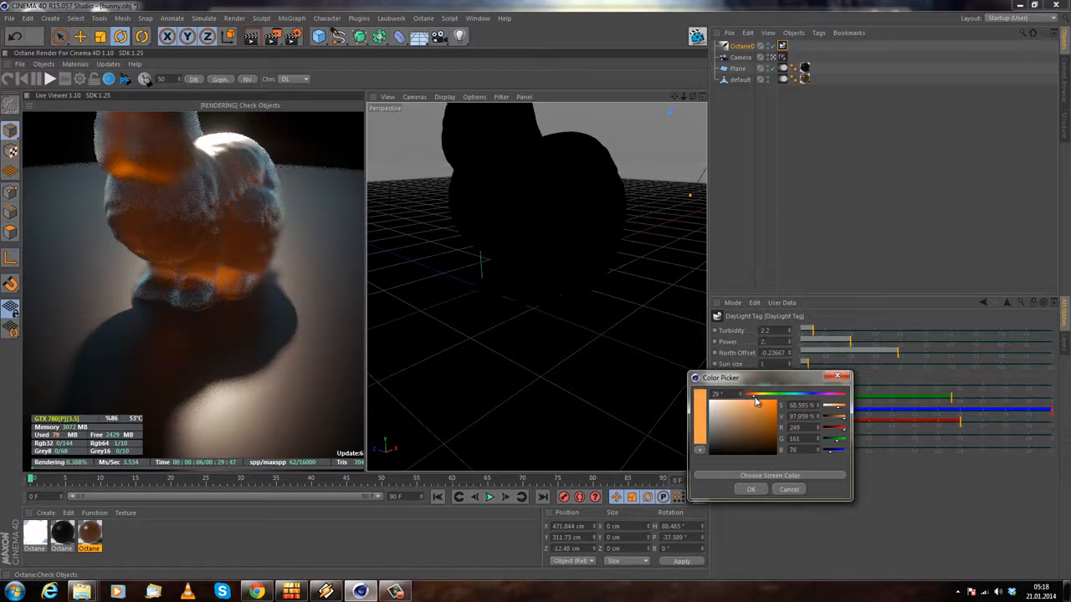
left_click(751, 490)
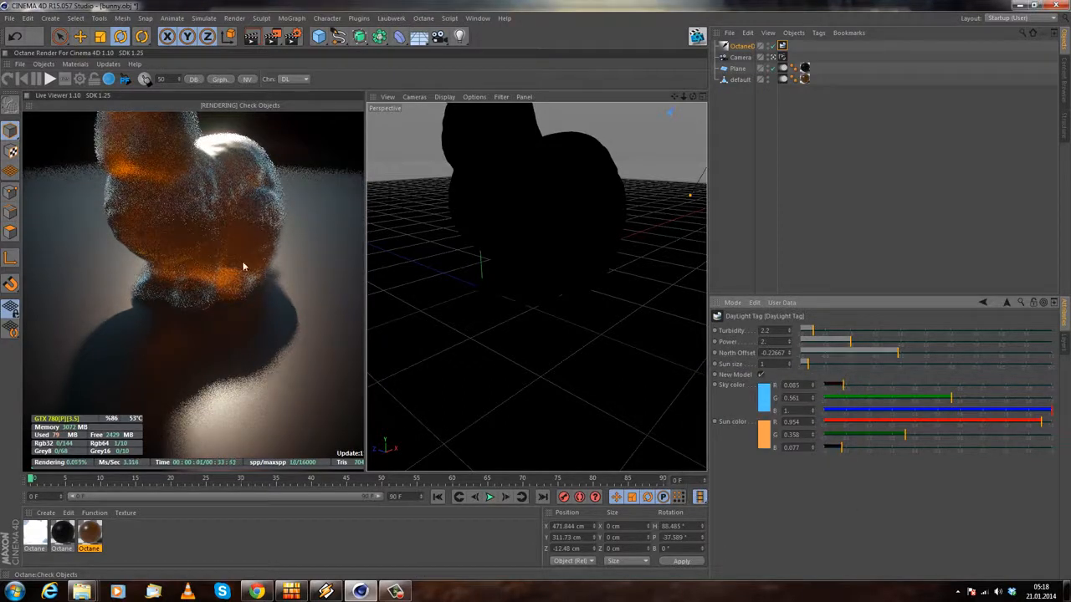
Step: Reframe the live render to show the whole bunny and delete the Octane Daylight object
middle_click_drag(237, 279, 234, 332)
left_click_drag(204, 338, 192, 334)
left_click(744, 47)
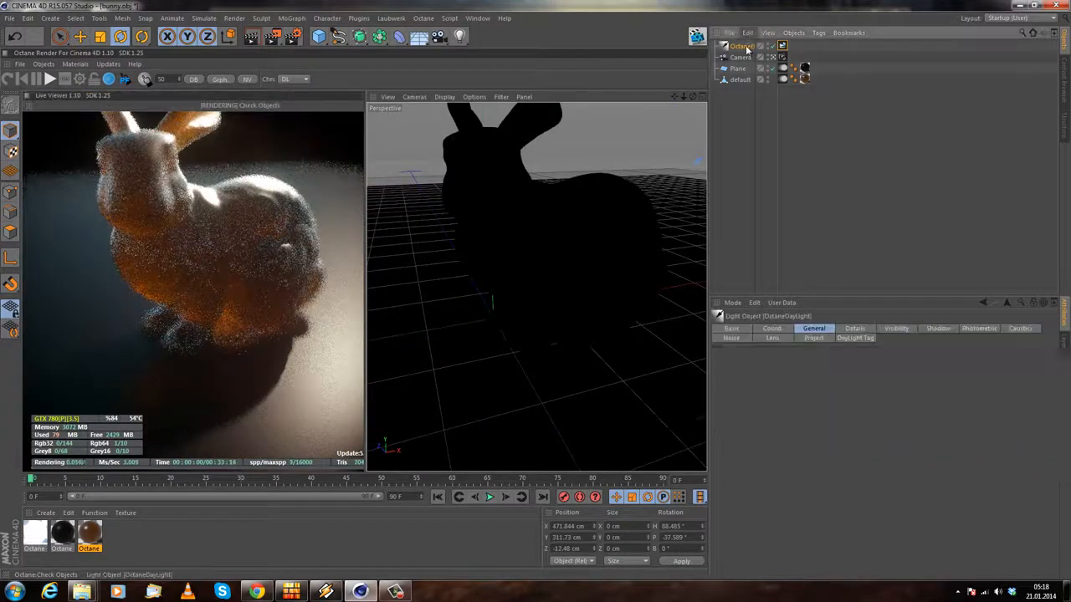
key("Delete")
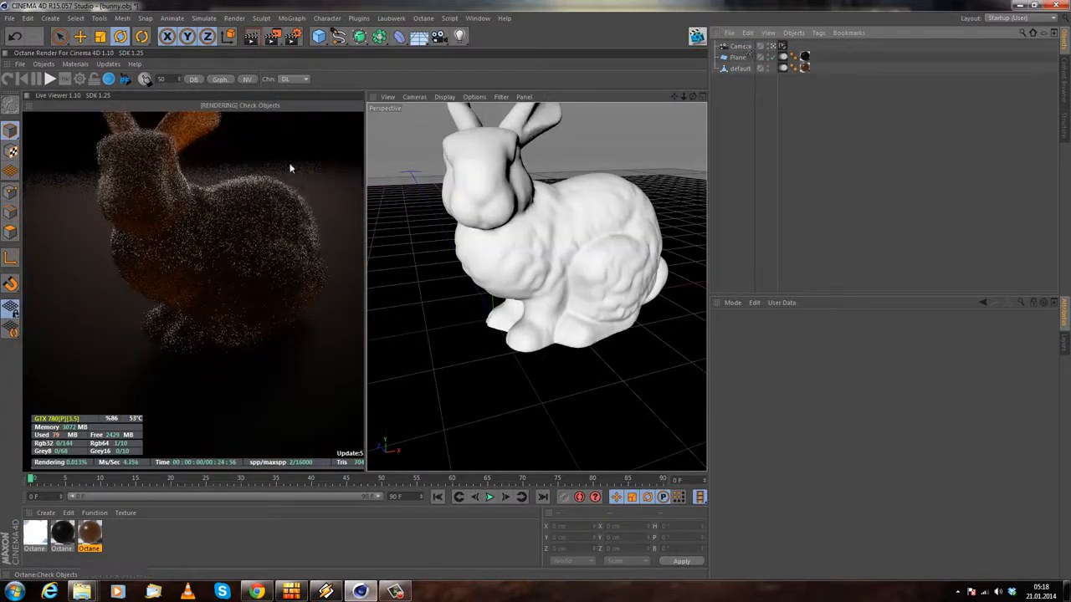
Step: Add a new Octane Daylight to the scene and enable its Sun expression tag
left_click(44, 63)
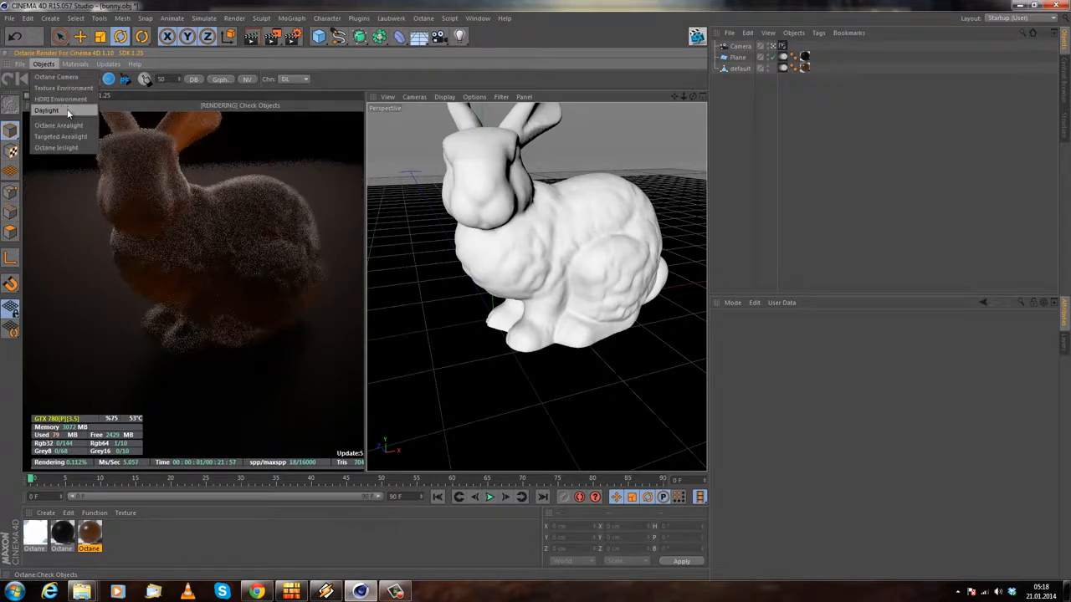
left_click(47, 110)
left_click(794, 45)
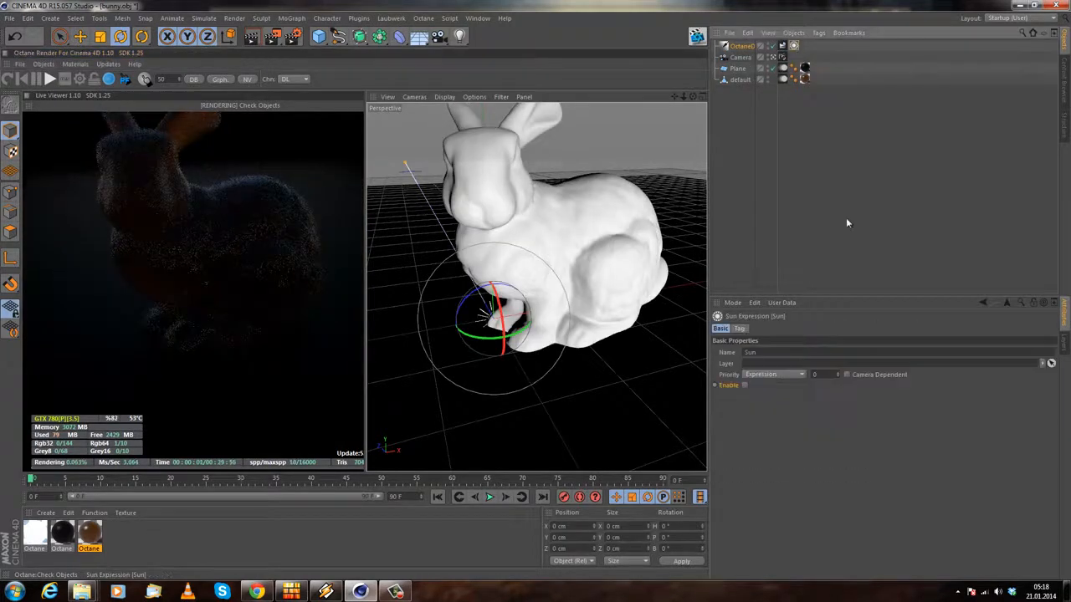
left_click(743, 385)
Step: Set the hour of the Sun expression's time to 10 and check the lighting from the bunny's front
left_click(740, 328)
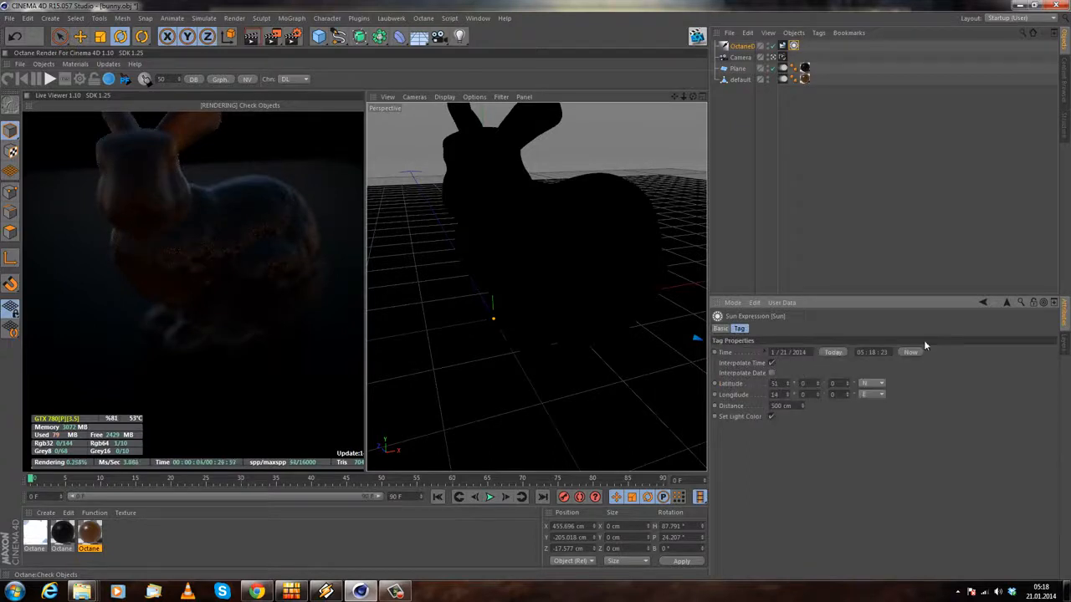
left_click(862, 352)
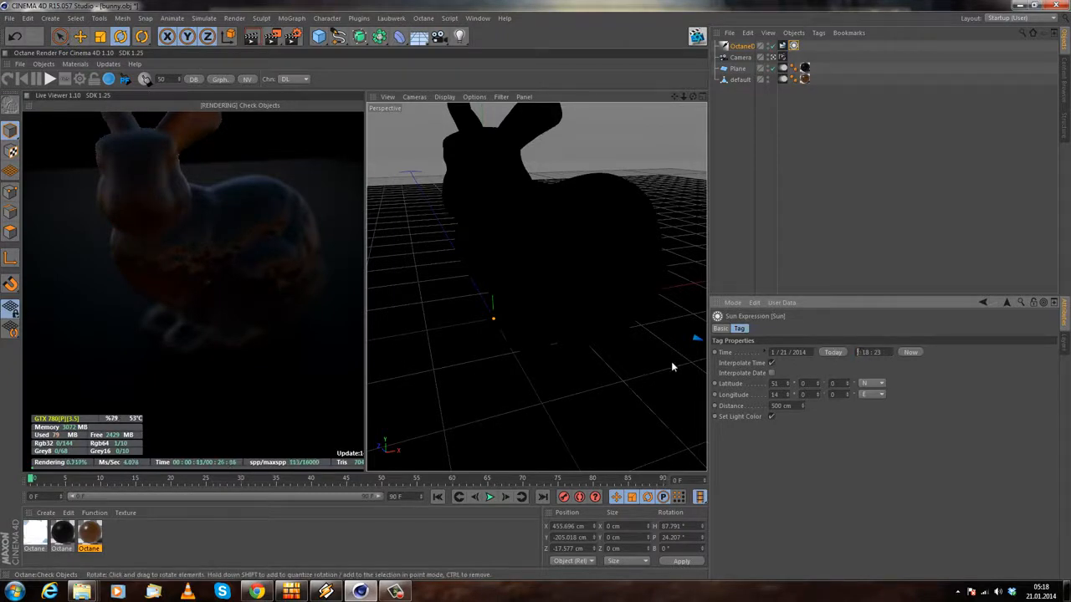
type("10")
key("Return")
left_click_drag(538, 312, 555, 374, "alt")
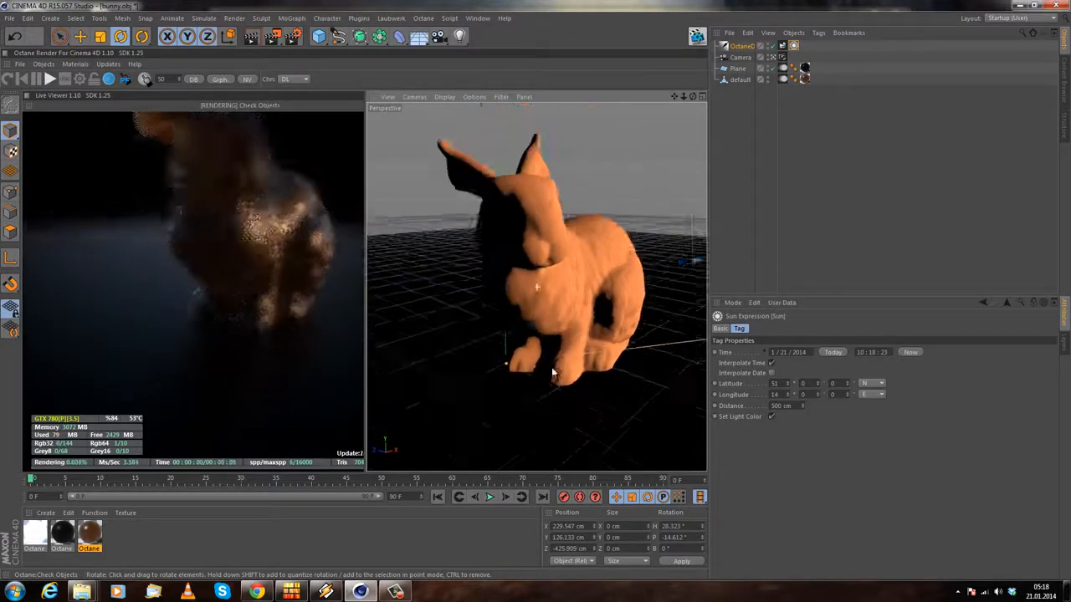
middle_click_drag(554, 374, 534, 405, "alt")
Step: Try the Sun expression's hour at 16 and then 14, comparing the light on the bunny
left_click(864, 351)
left_click_drag(864, 352, 556, 346)
type("16")
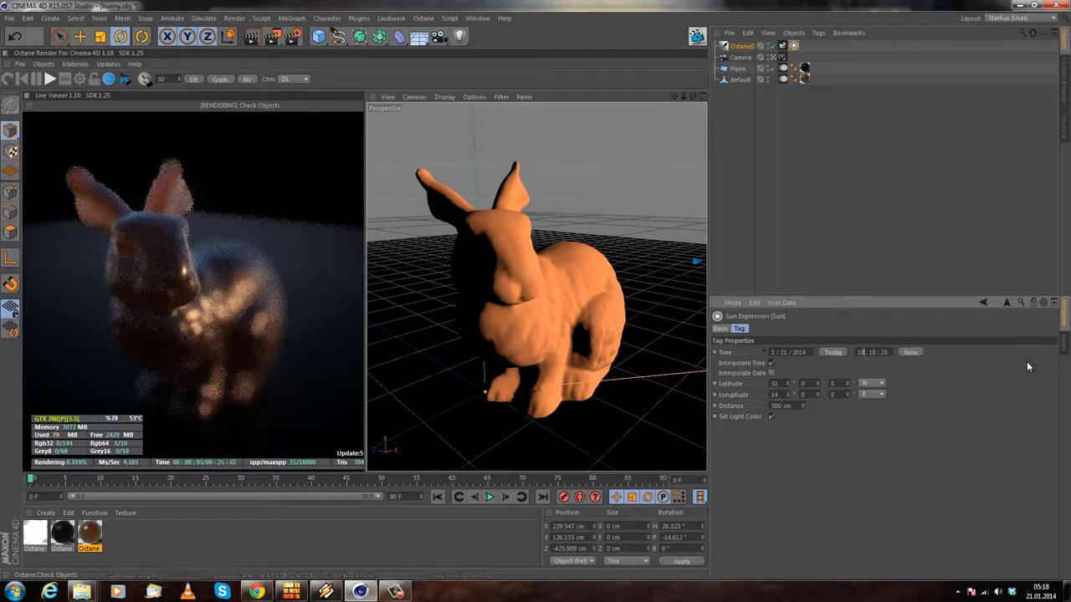
key("Return")
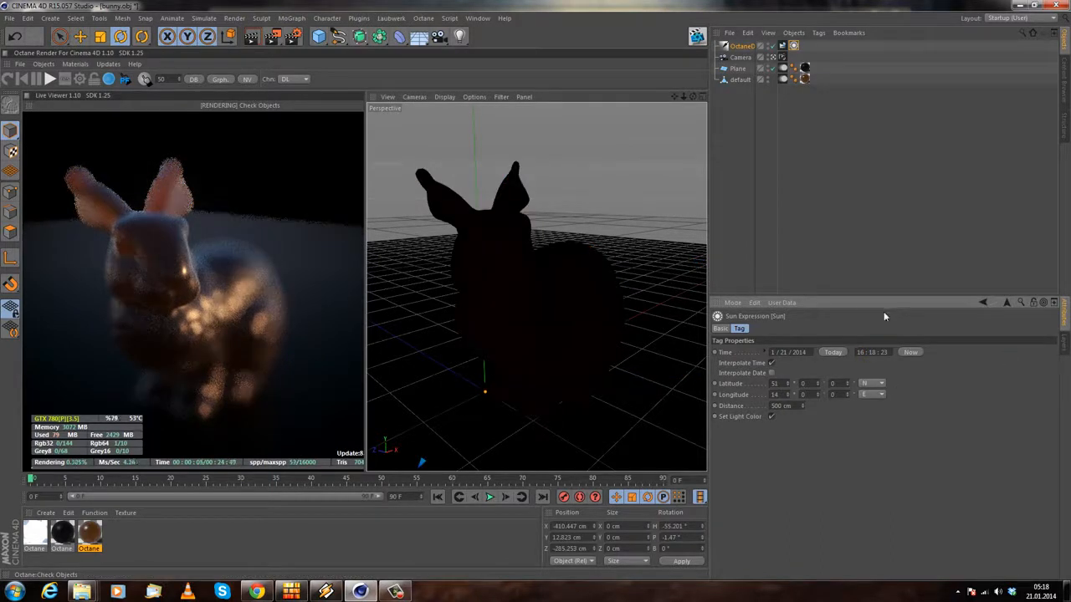
type("14")
key("Return")
left_click_drag(533, 322, 569, 223, "alt")
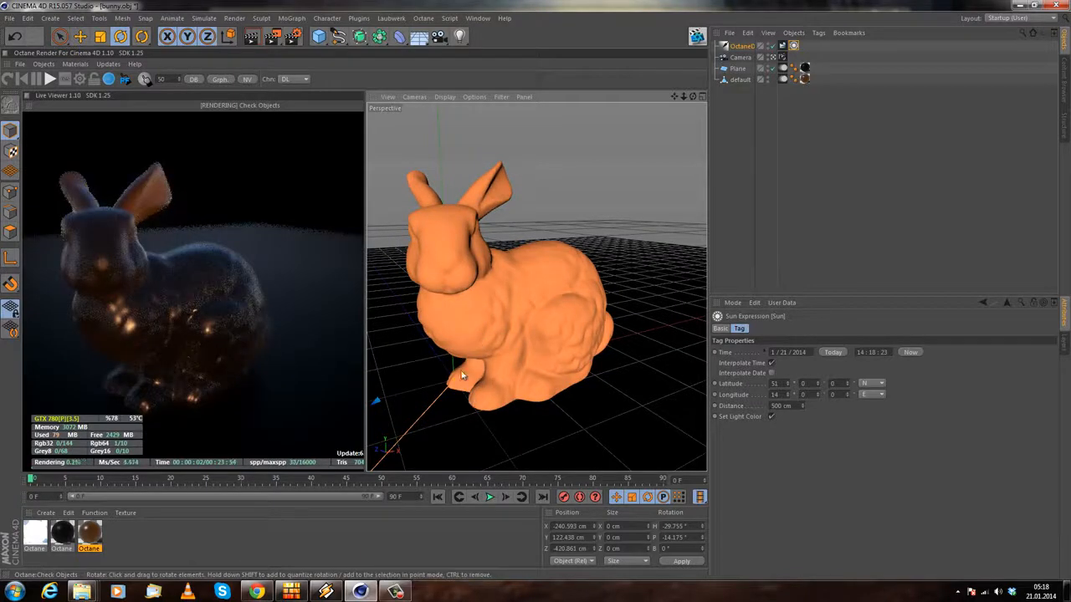
Step: Set the month of the Sun expression's date to 7 and check its basic properties
left_click(775, 353)
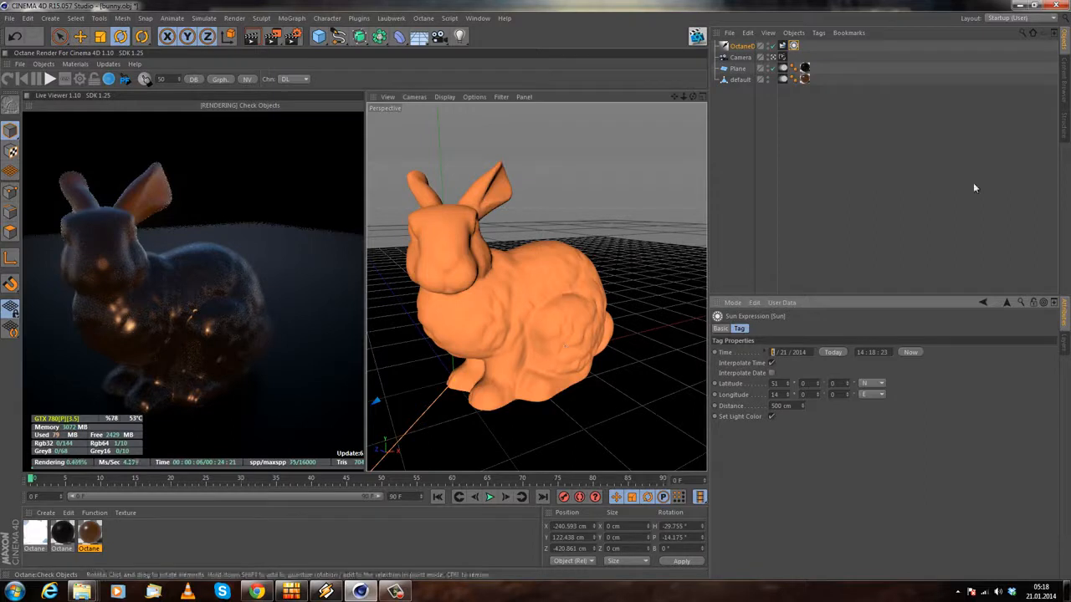
type("7")
key("Return")
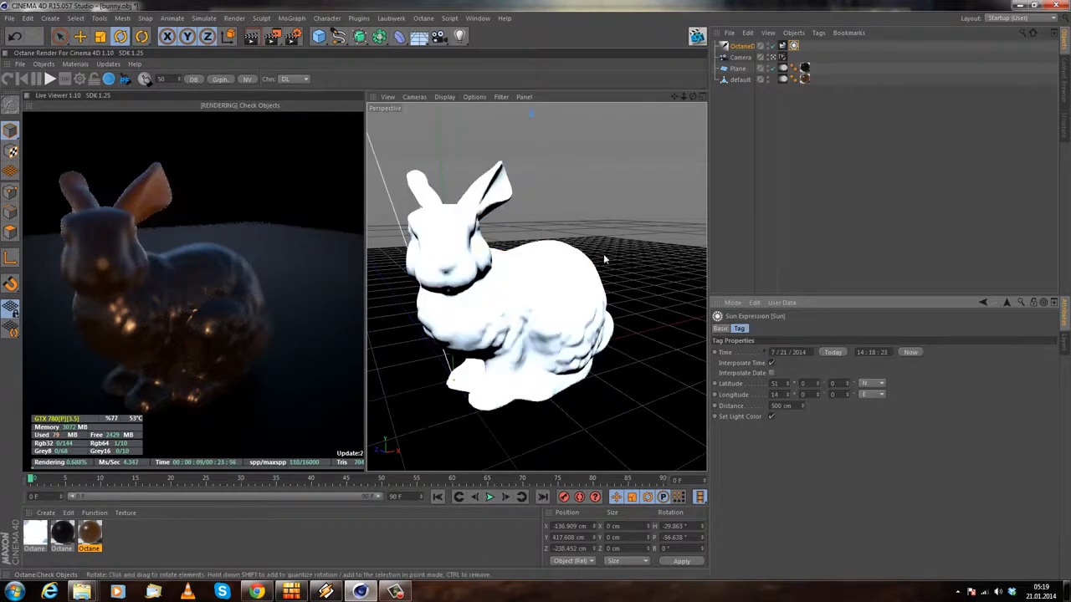
left_click(719, 329)
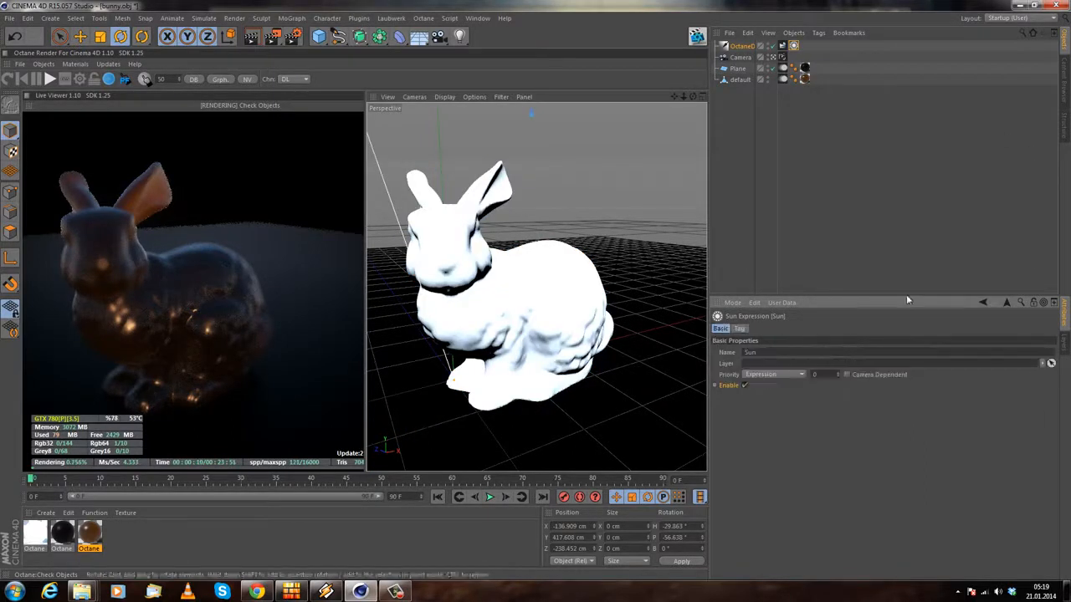
left_click(743, 386)
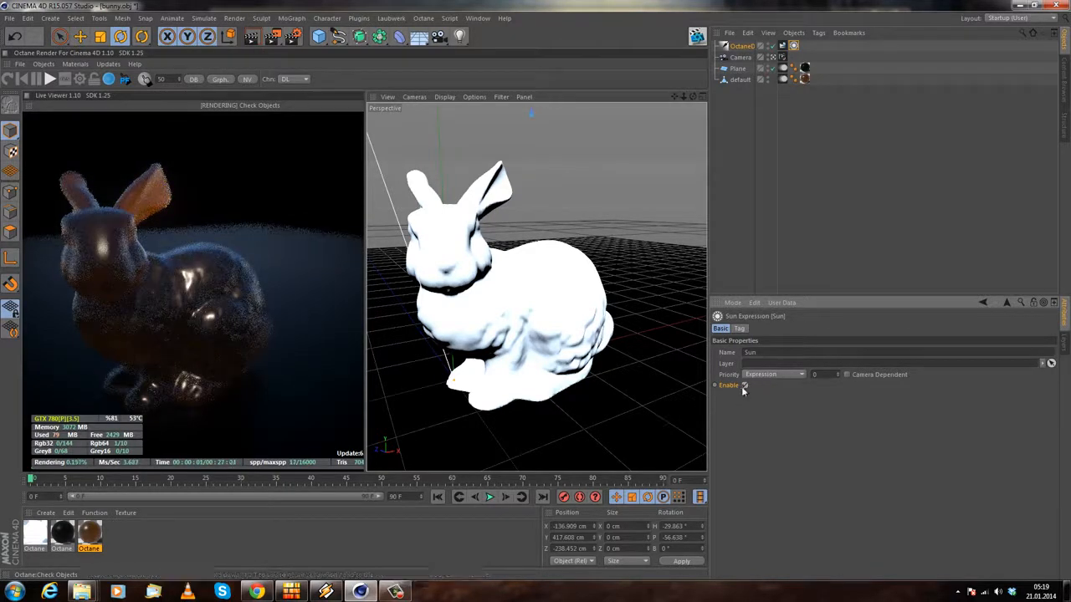
Step: Set the sun's latitude to 51° 59' 29", its longitude to 14° 45' 40" and its distance to 748 cm
left_click(740, 329)
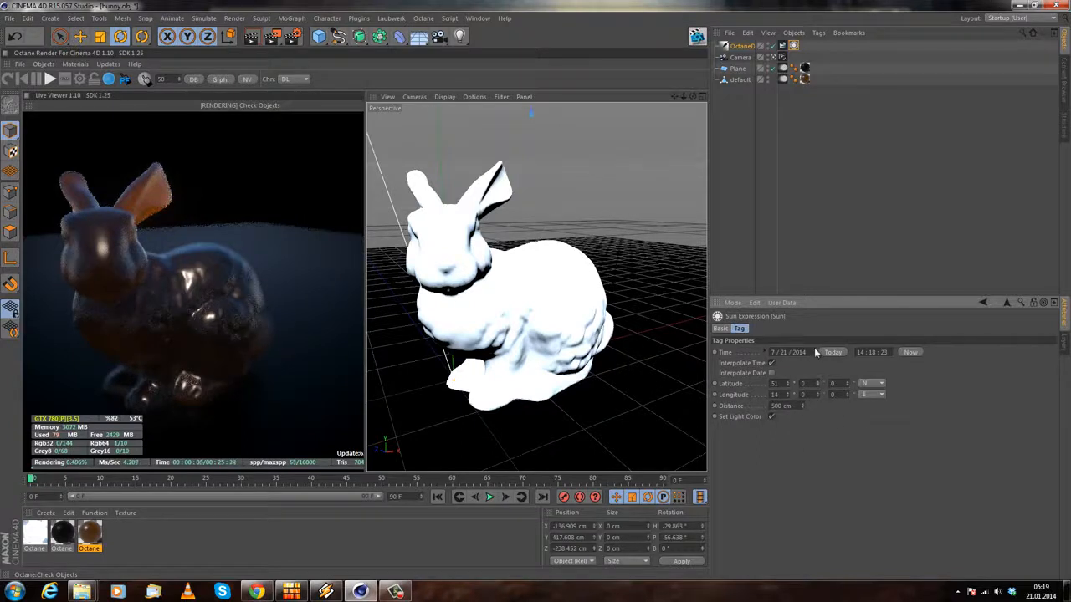
left_click_drag(818, 395, 846, 373)
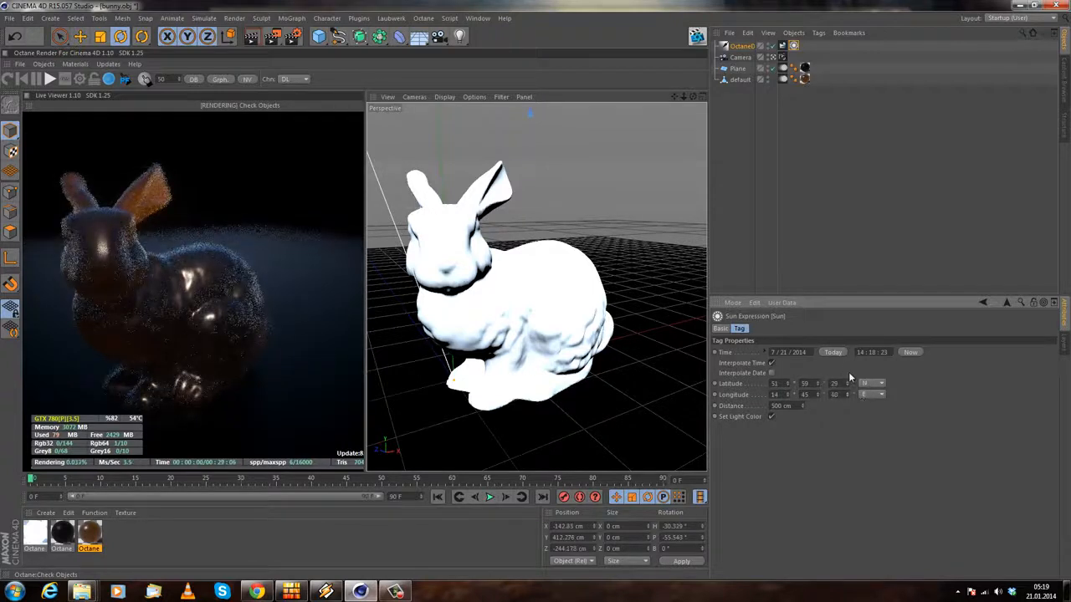
left_click_drag(801, 405, 793, 120)
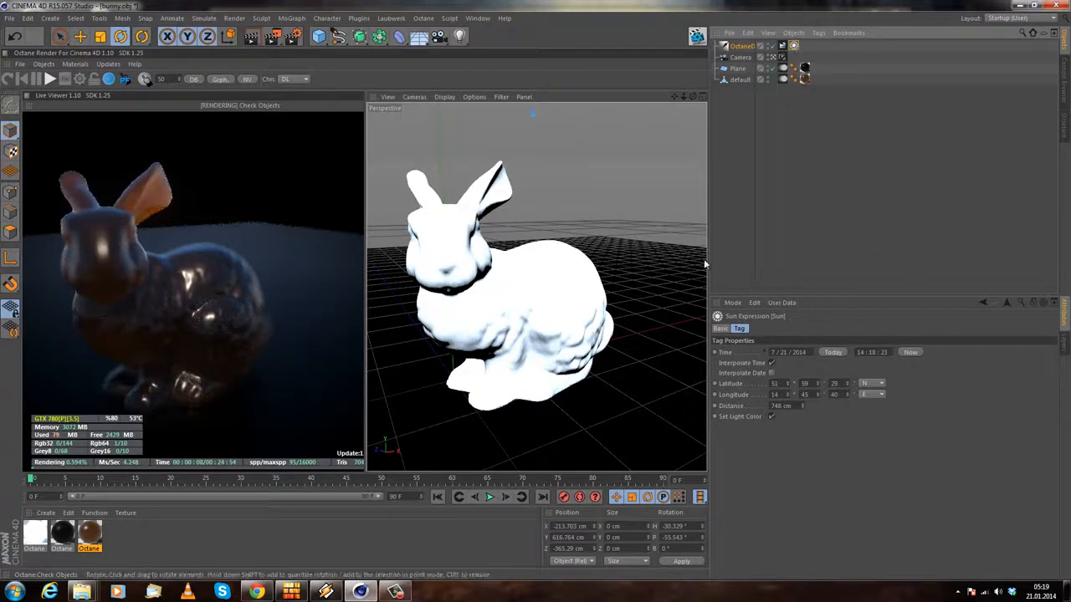
Step: Switch the Sun expression tag off and back on
left_click(720, 328)
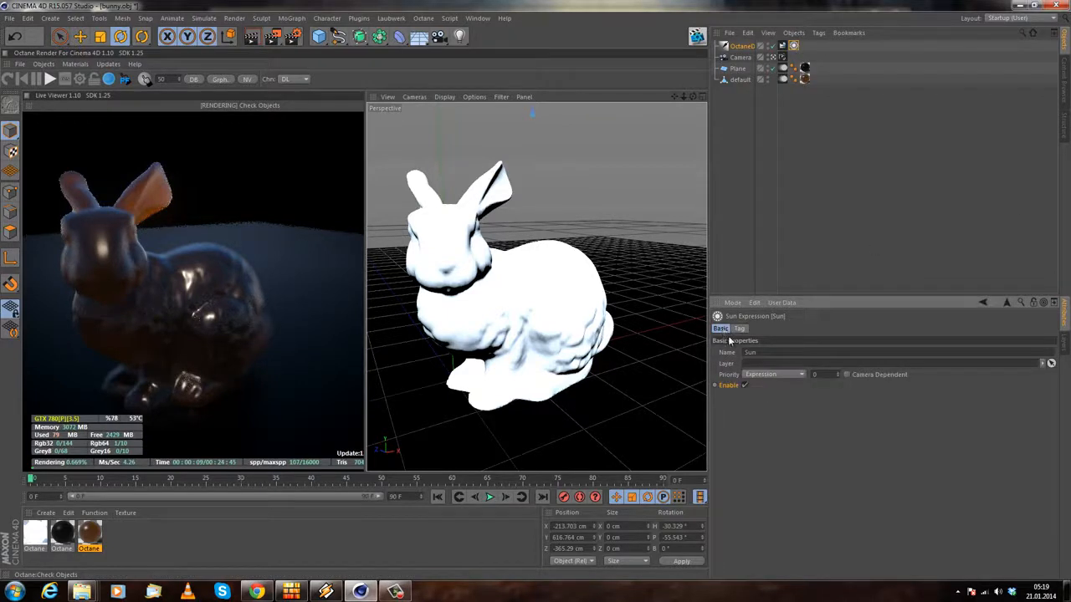
left_click(740, 386)
left_click(745, 386)
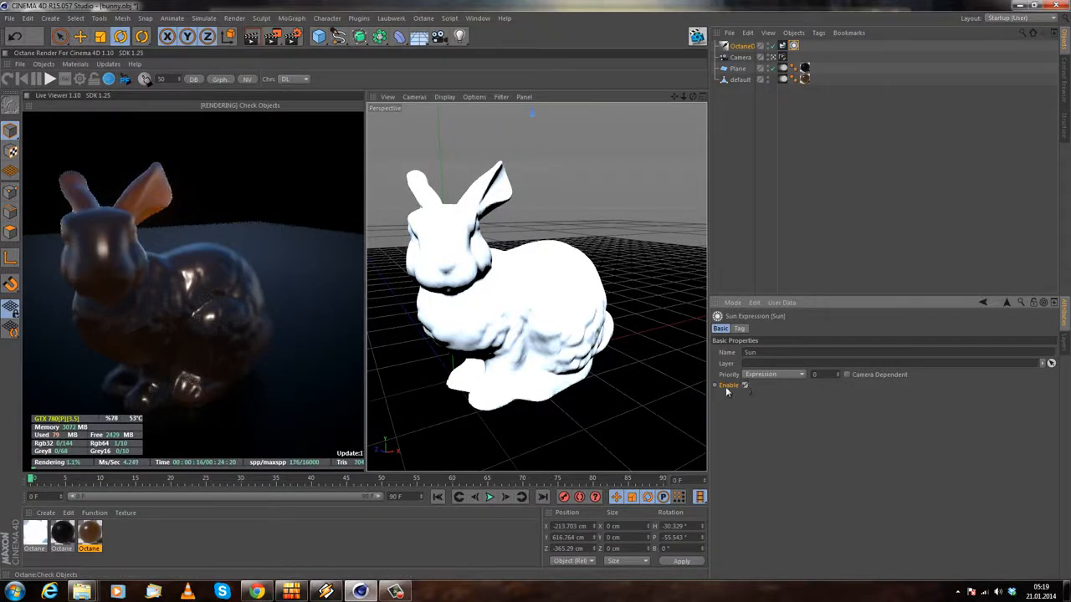
Step: Remove the new Octane Daylight with its Sun expression from the scene
left_click(740, 329)
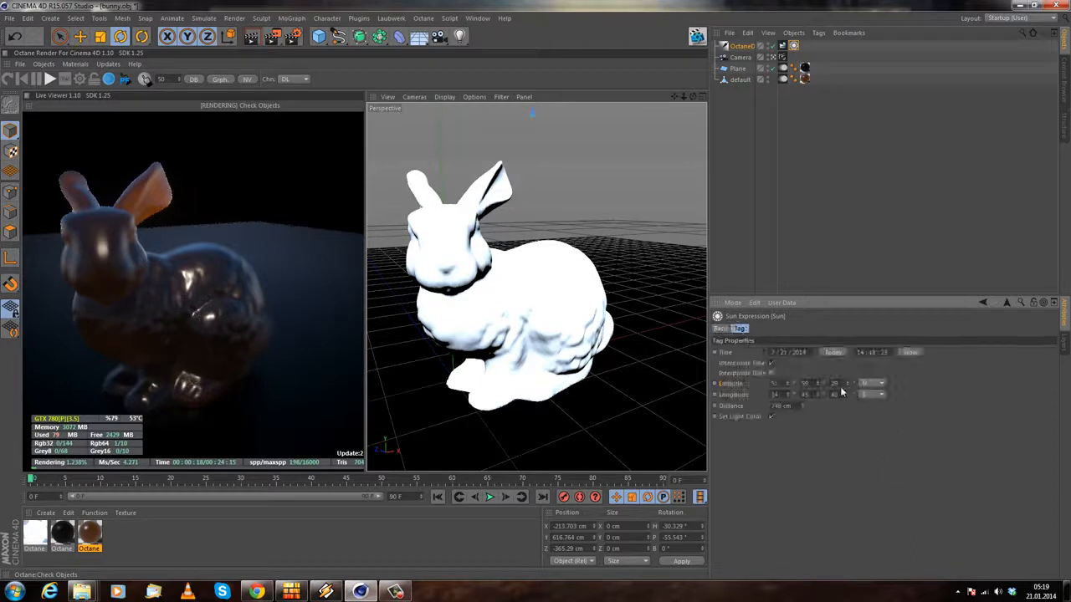
left_click(748, 46)
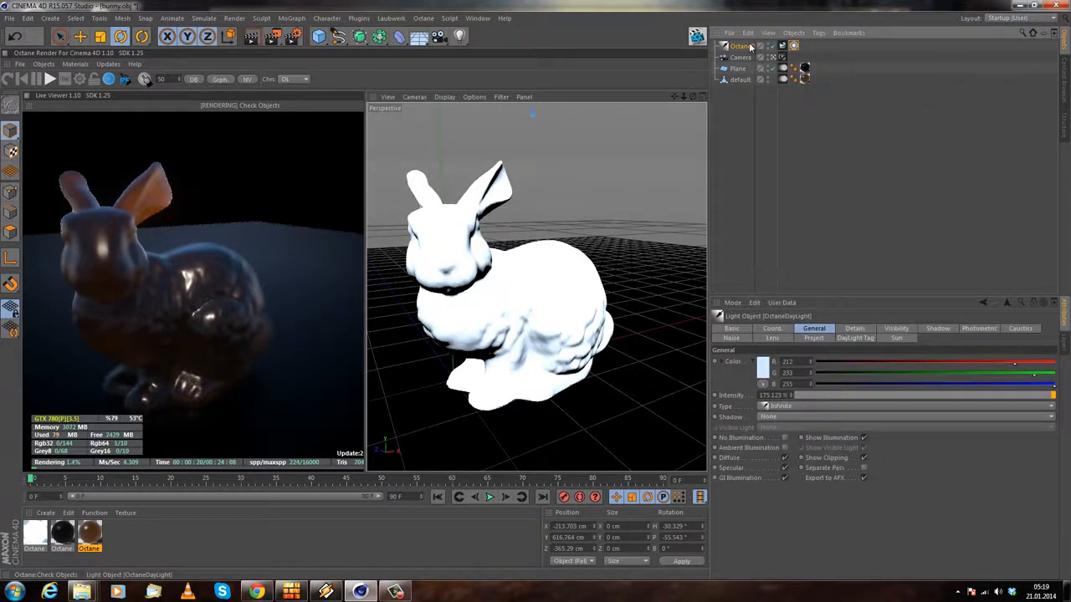
key("Delete")
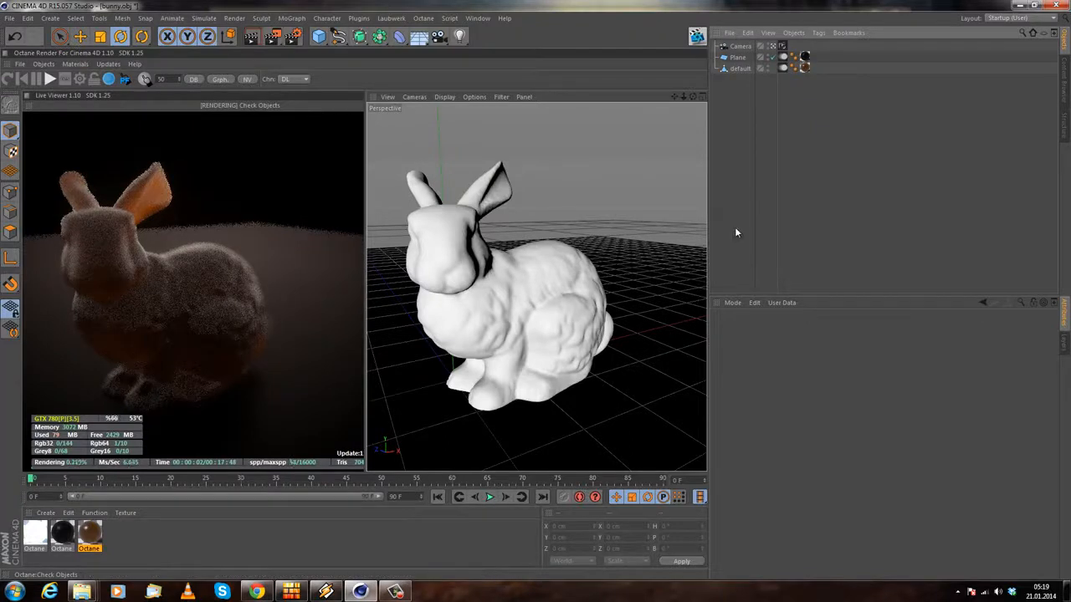
Step: Open Octane's LiveDB material library, enlarge its window and place it beside the live render
left_click(74, 65)
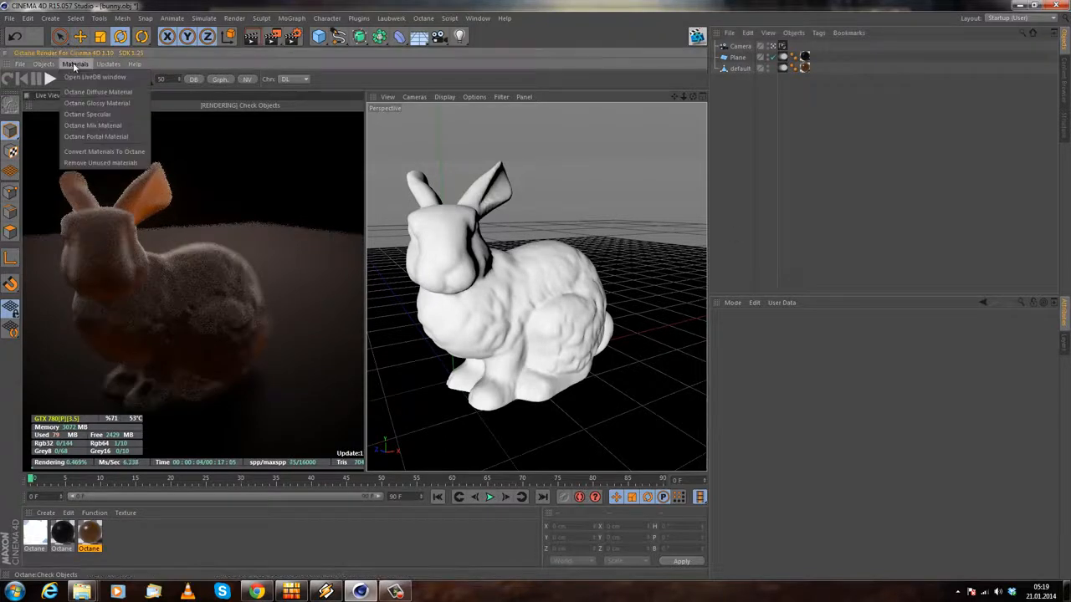
left_click(123, 77)
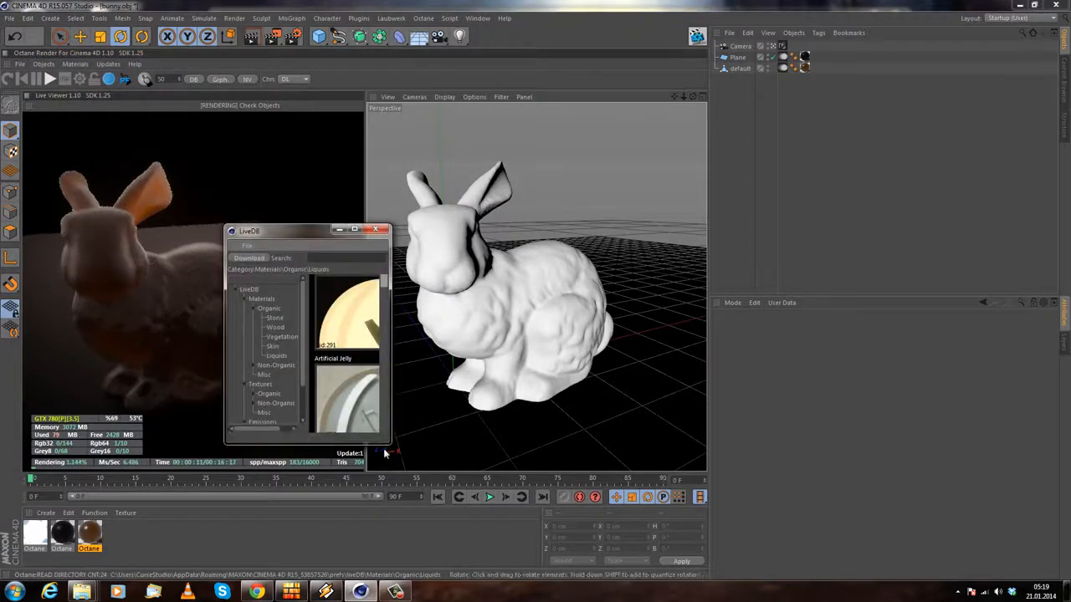
left_click_drag(388, 442, 610, 559)
left_click_drag(401, 232, 386, 81)
left_click_drag(564, 380, 538, 535)
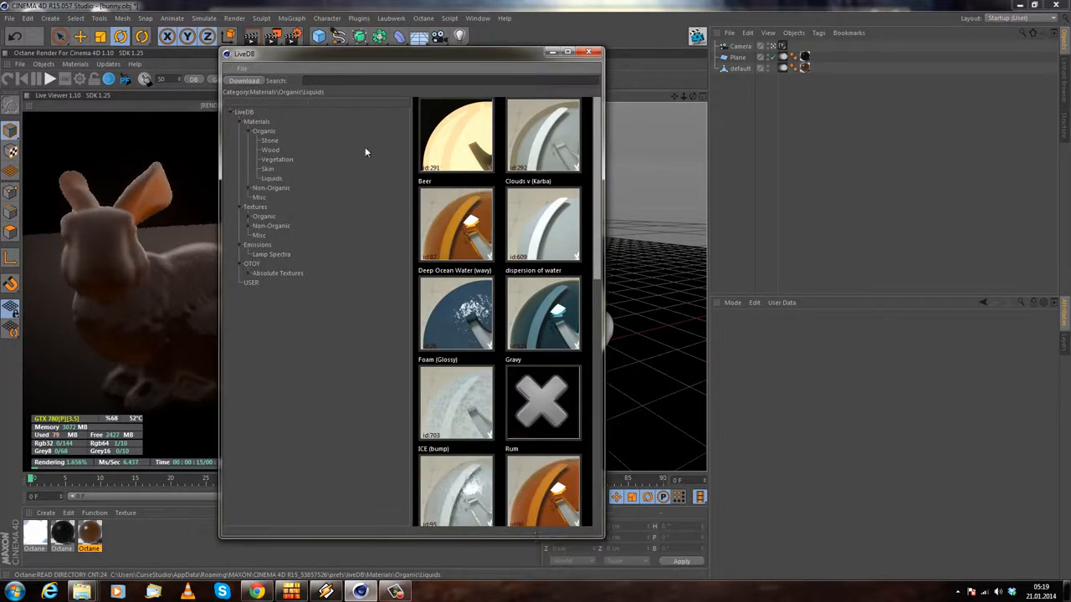
left_click_drag(259, 53, 467, 57)
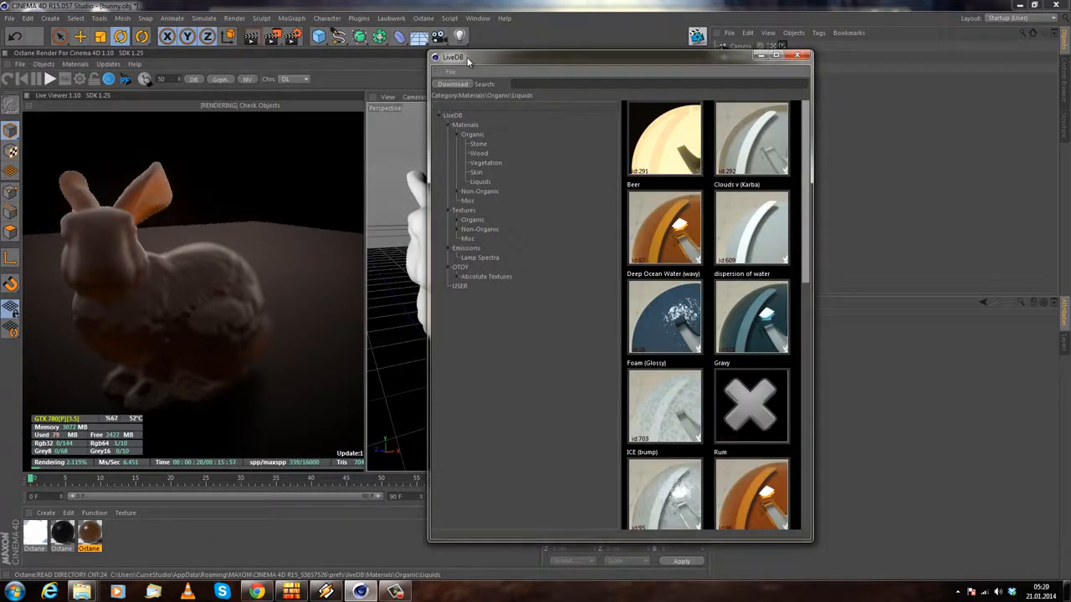
Step: Browse the Skin and Vegetation categories of the organic materials and examine the vegetation previews
left_click(480, 171)
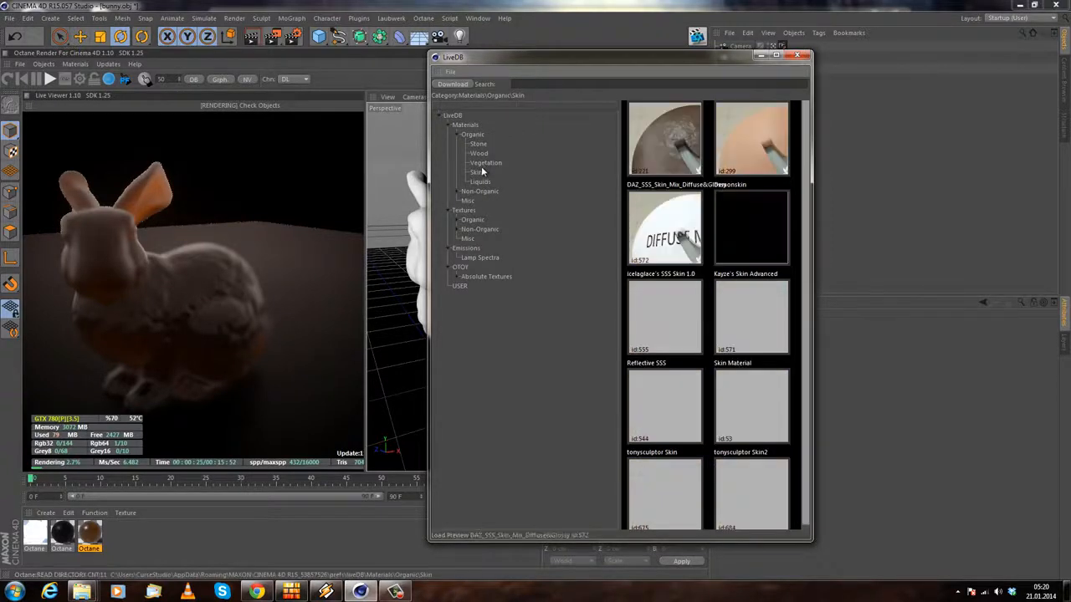
left_click(484, 162)
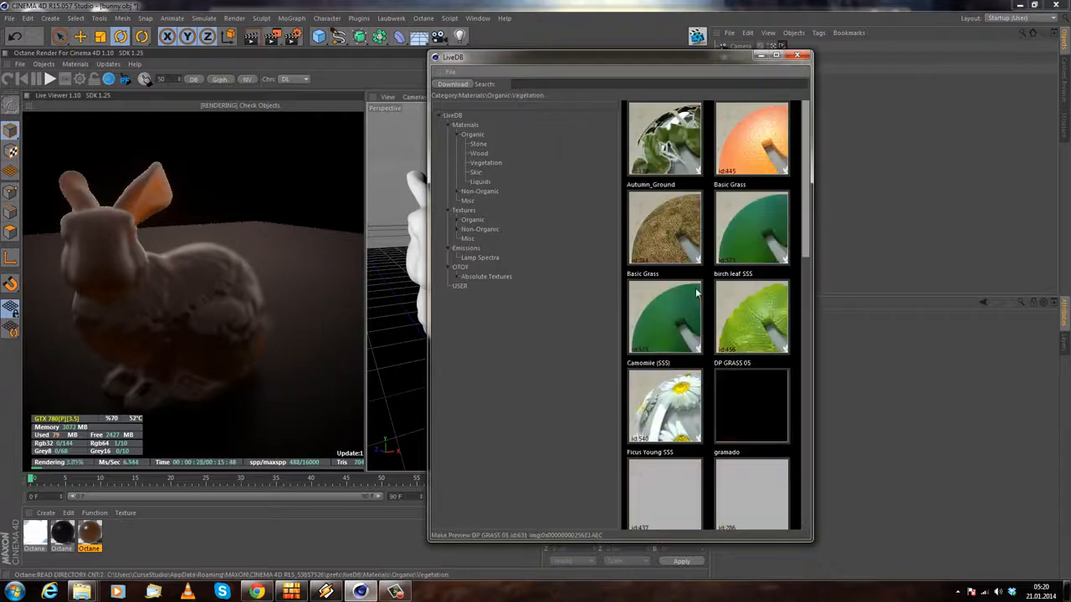
scroll(724, 245, "down", 10)
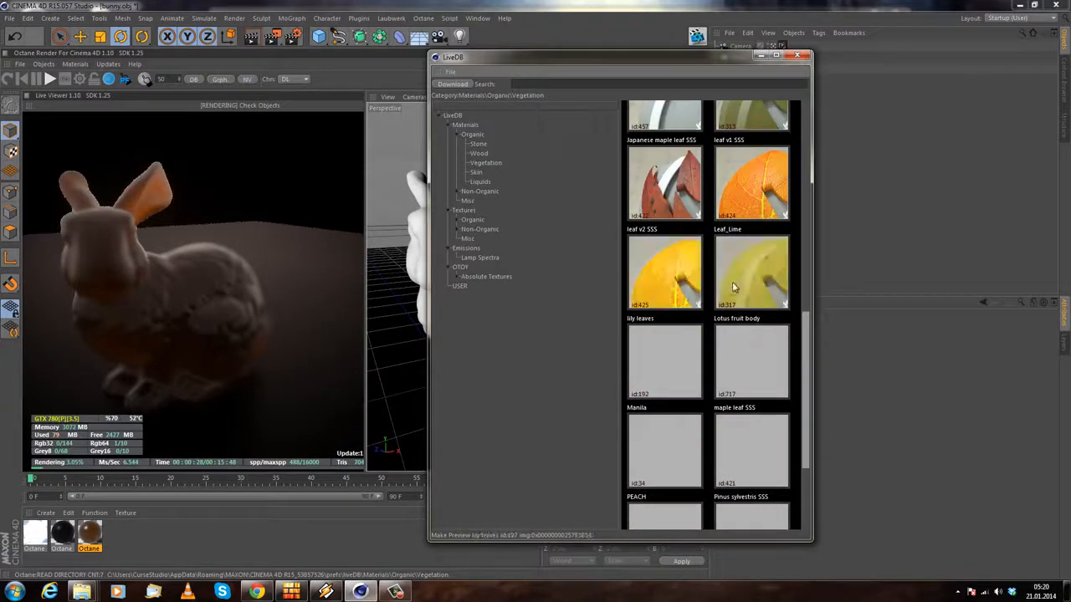
scroll(795, 353, "down", 8)
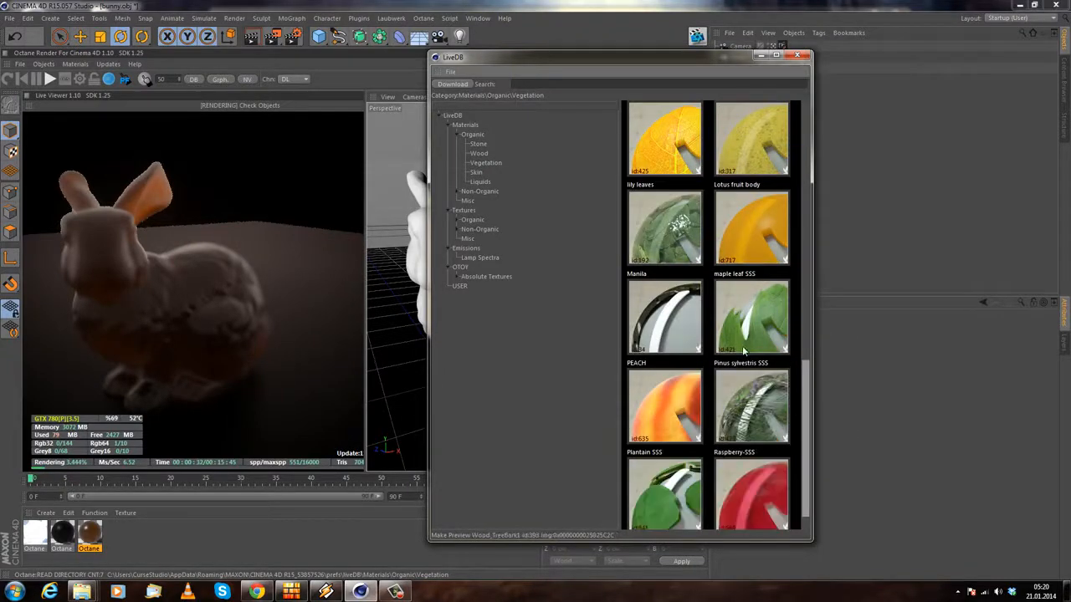
scroll(773, 329, "up", 8)
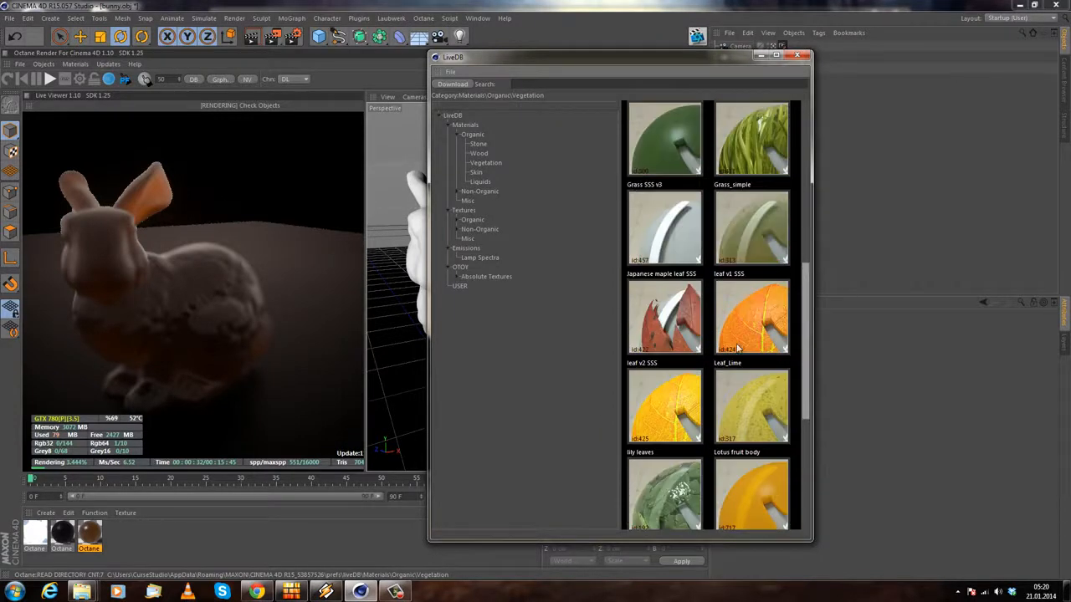
scroll(661, 395, "up", 6)
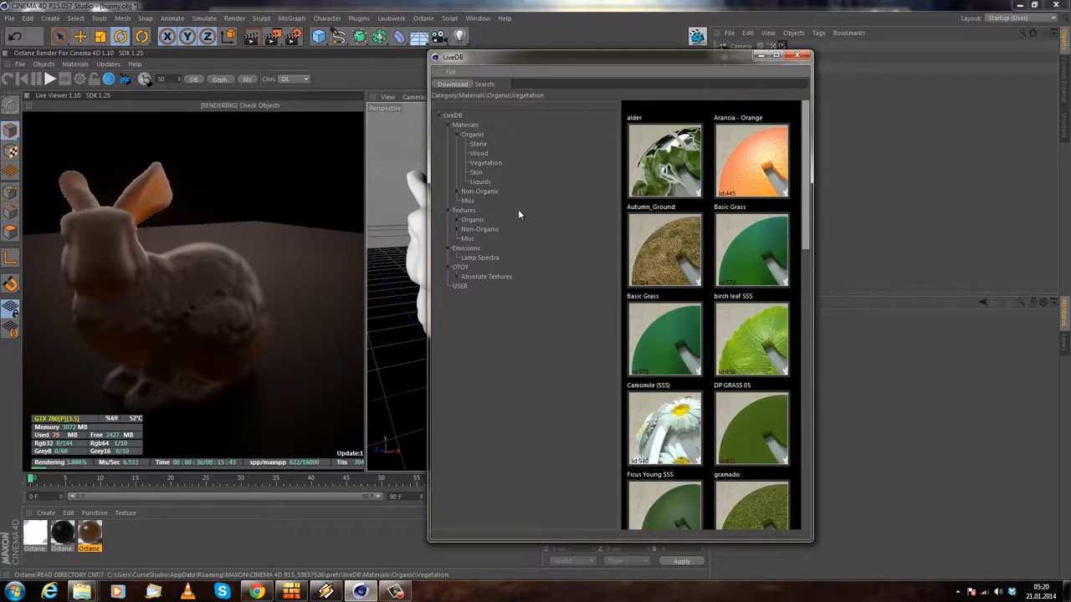
Step: Close the LiveDB material library and check Octane's list of material commands
left_click(805, 57)
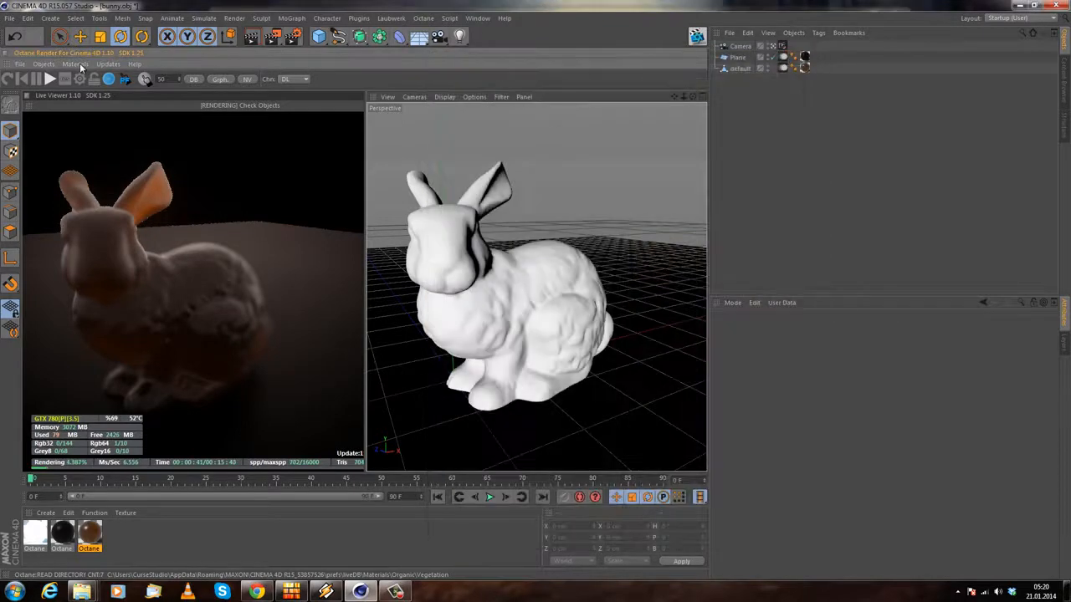
left_click(76, 64)
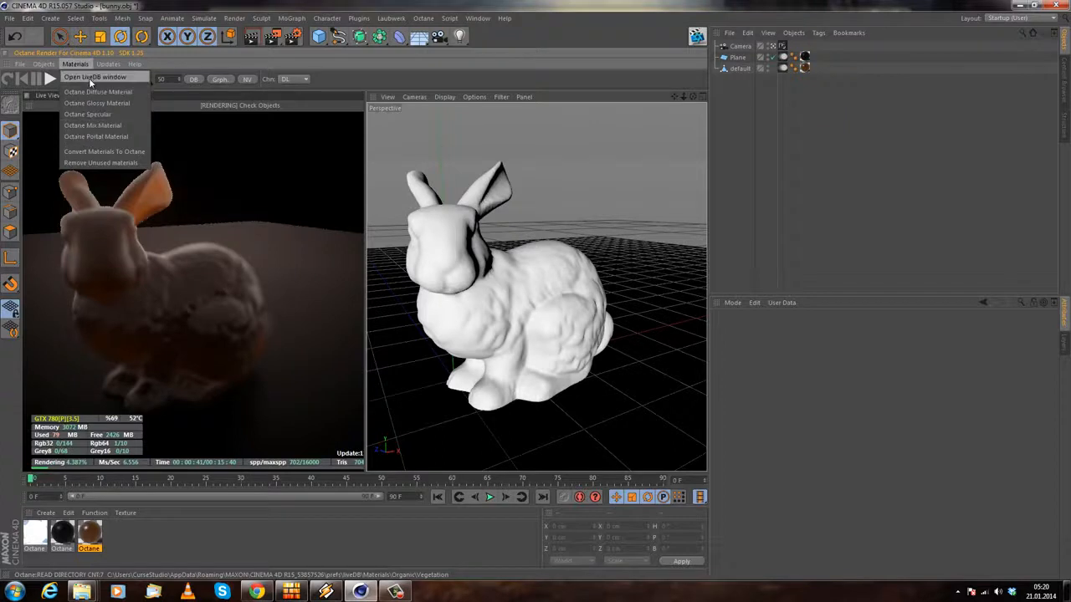
left_click(140, 557)
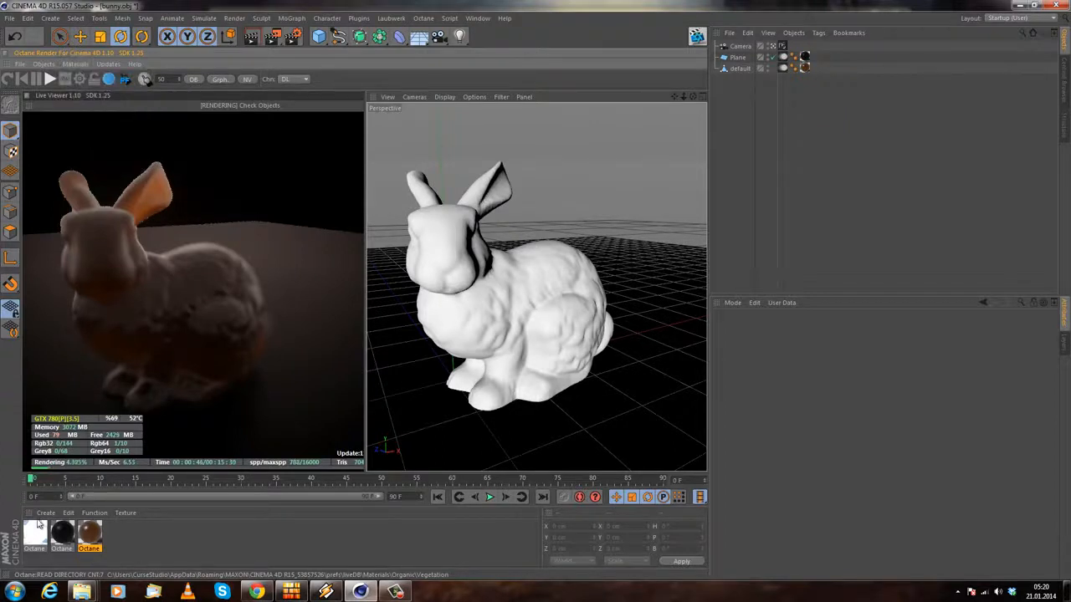
left_click(46, 513)
mouse_move(84, 432)
mouse_move(138, 395)
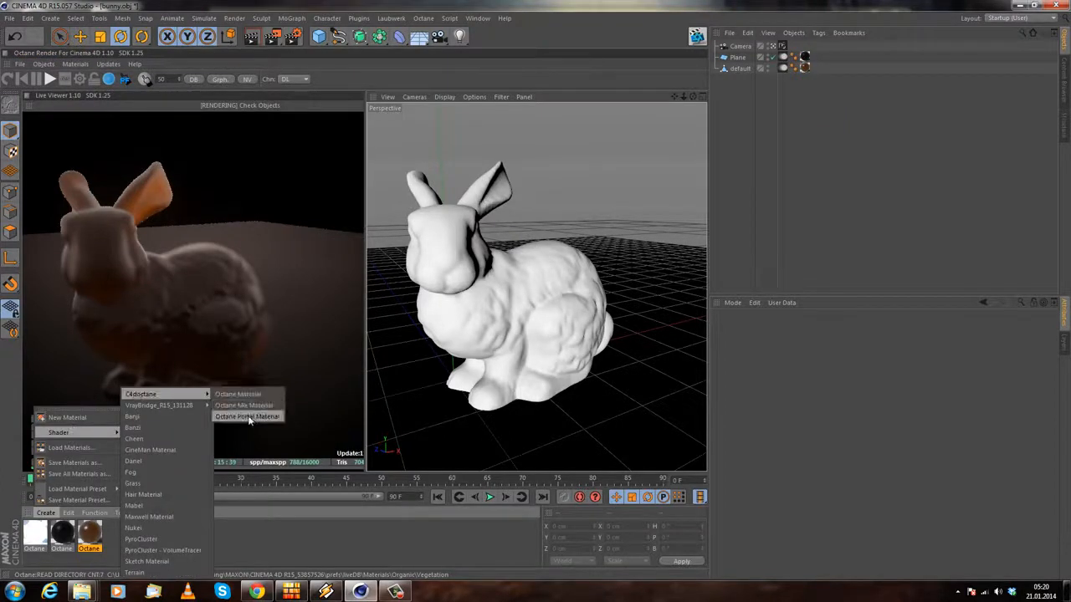
left_click(238, 394)
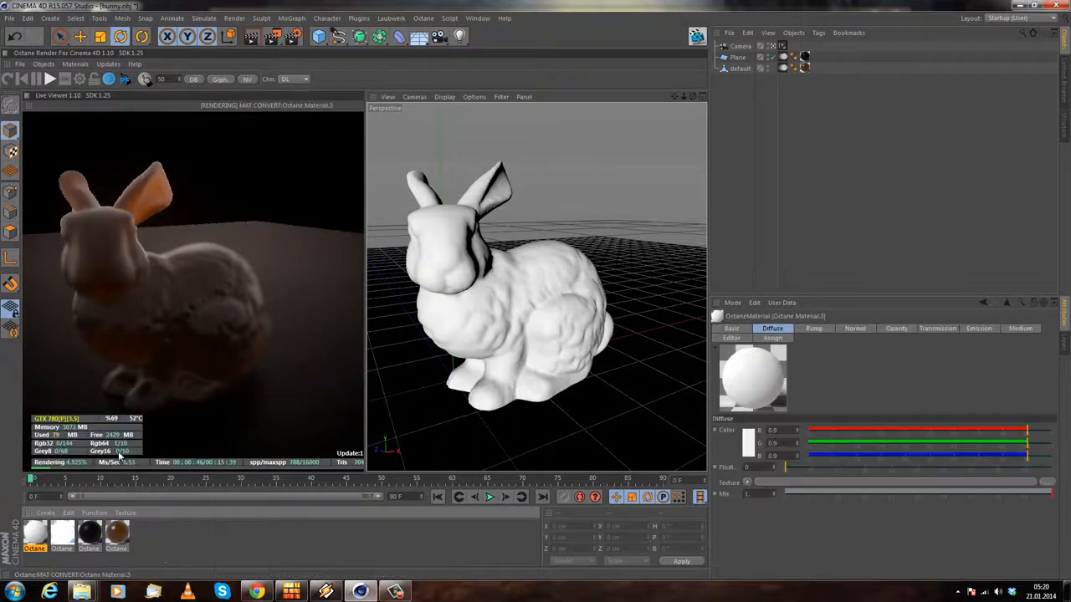
key("Delete")
Step: Create an Octane Mix Material, look at its settings in an enlarged Material Editor window and close the editor
left_click(45, 513)
mouse_move(84, 432)
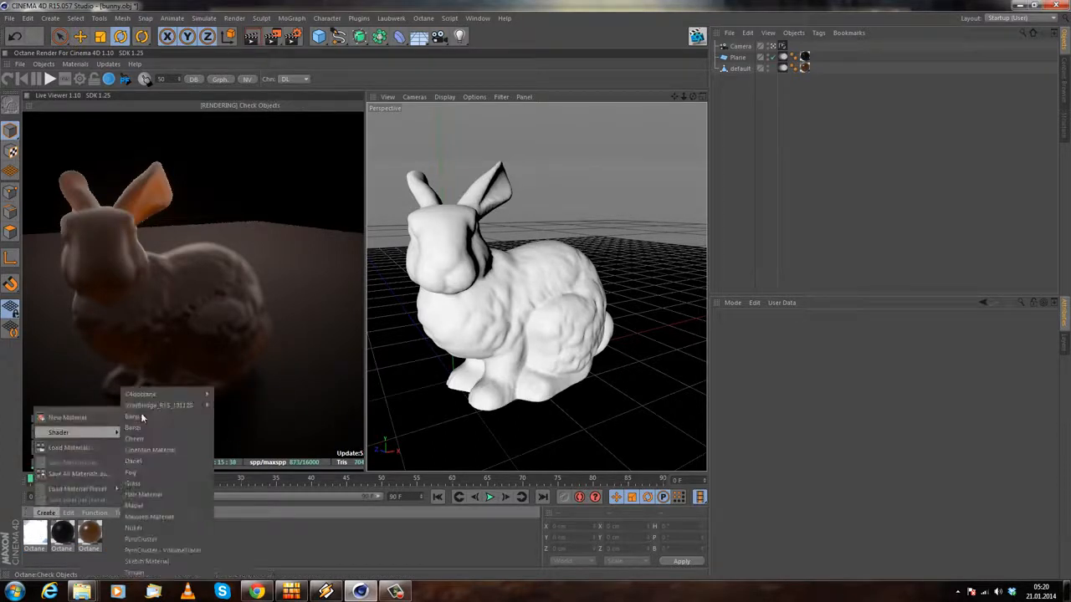
mouse_move(142, 394)
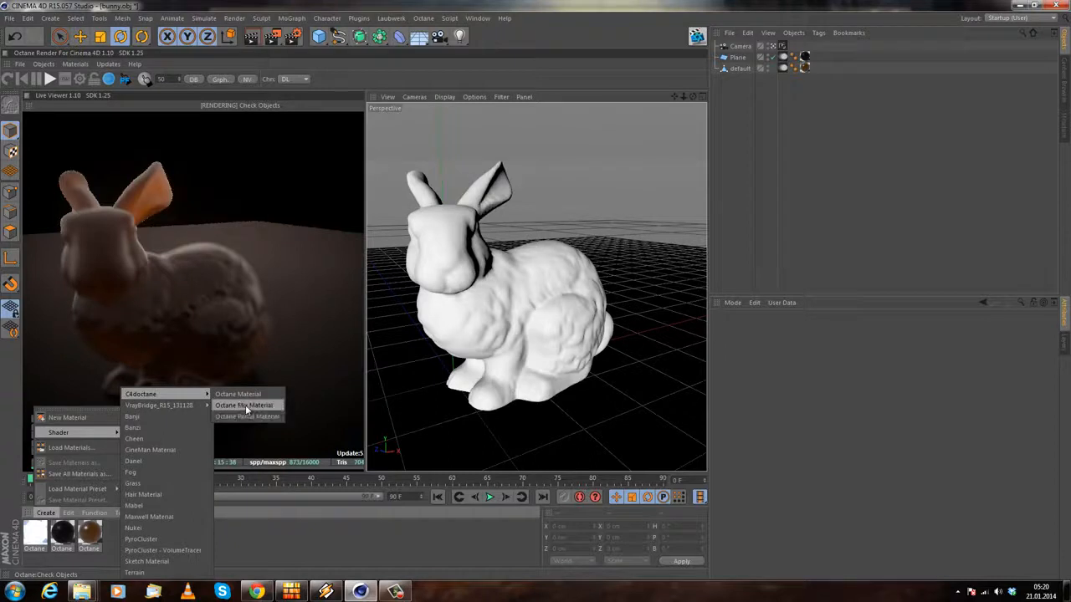
left_click(244, 405)
double_click(33, 536)
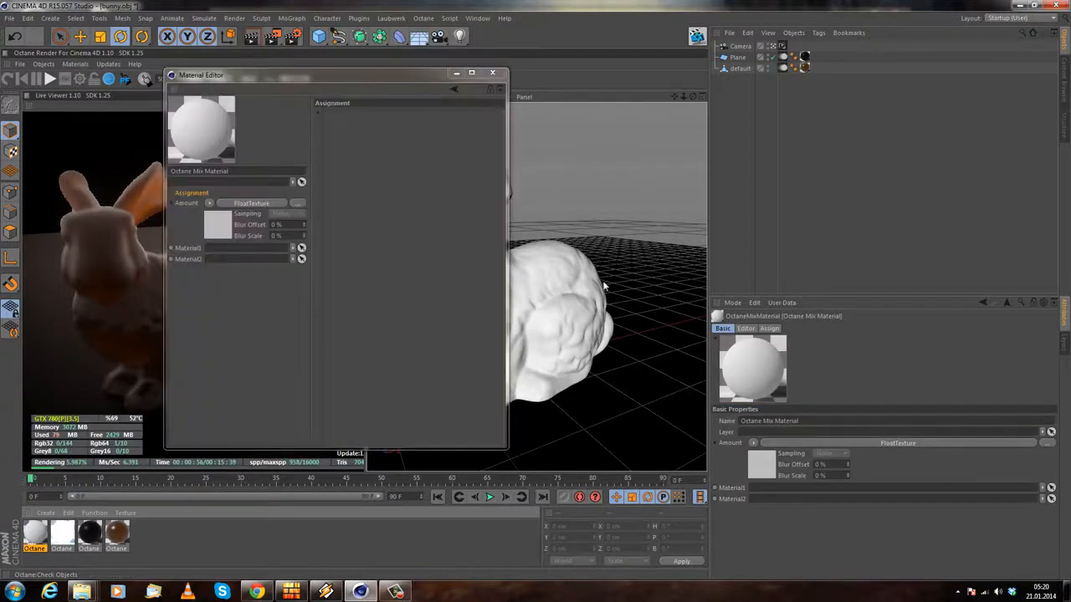
left_click_drag(507, 448, 764, 544)
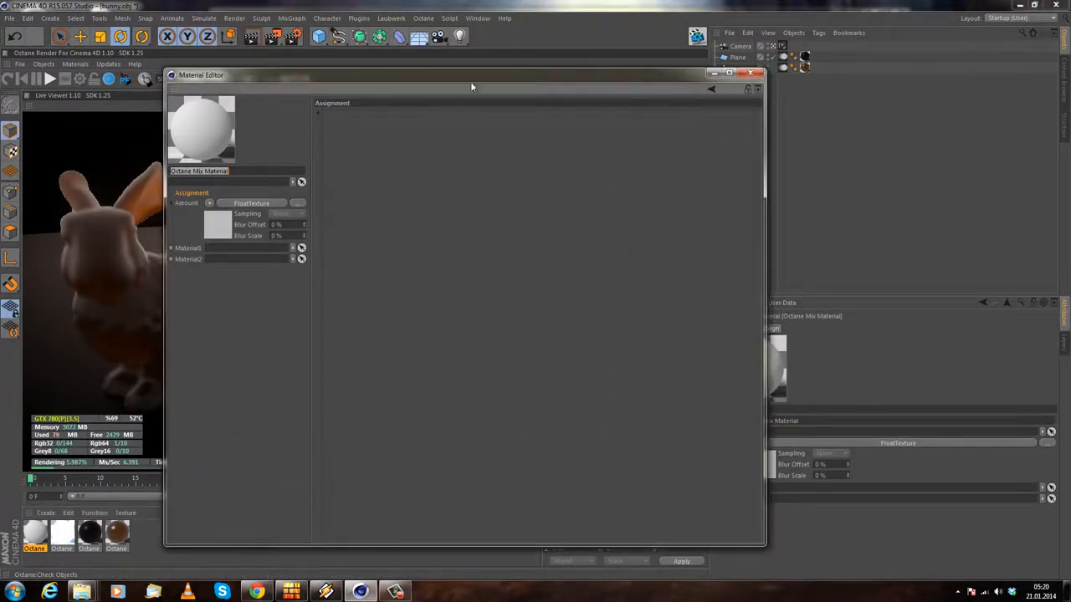
left_click(189, 137)
left_click(756, 74)
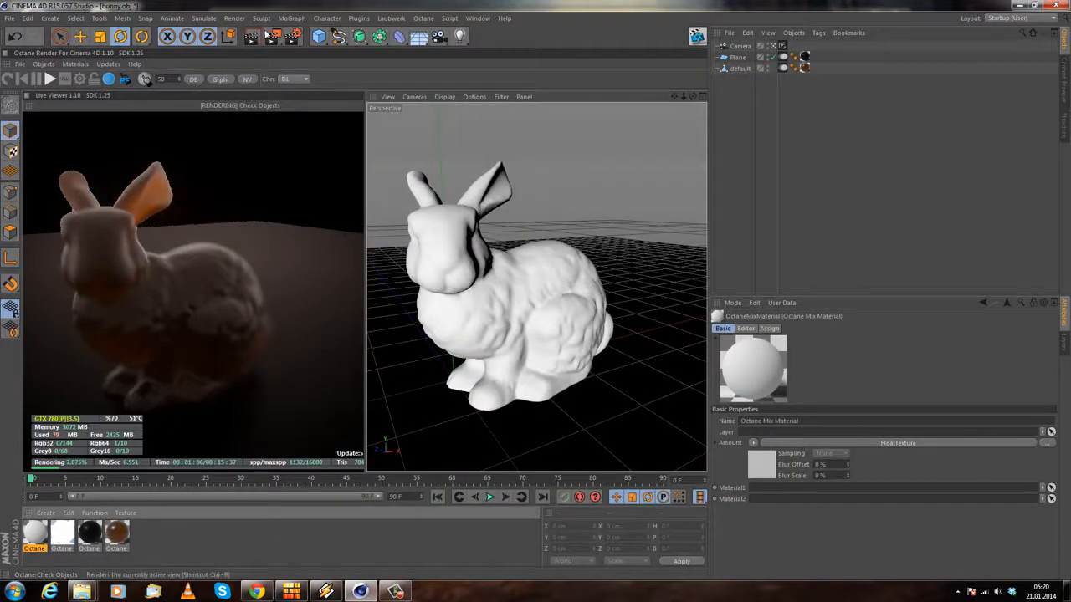
left_click(82, 64)
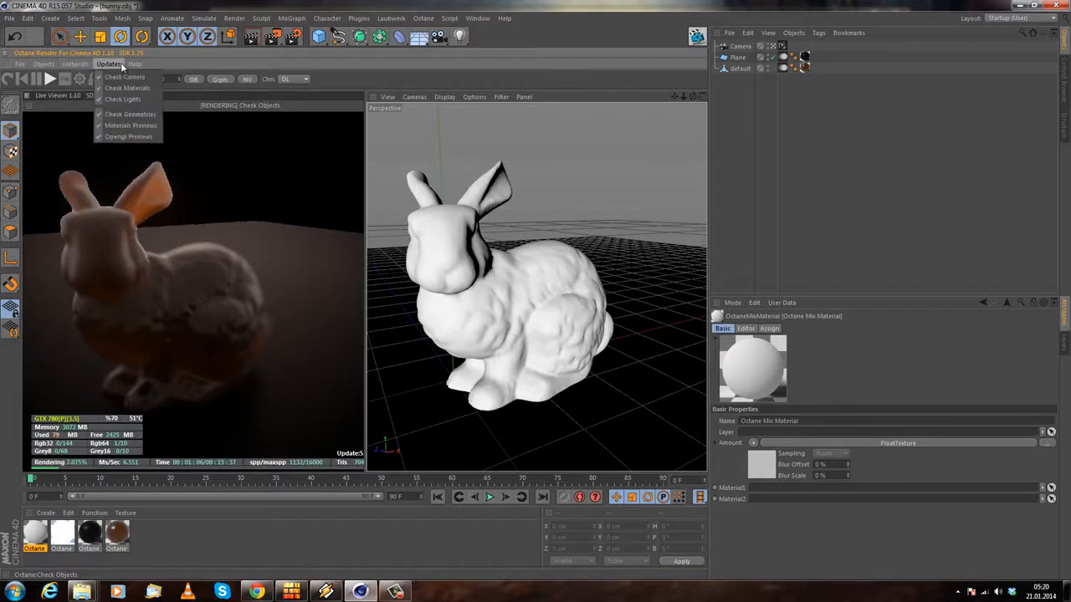
mouse_move(41, 67)
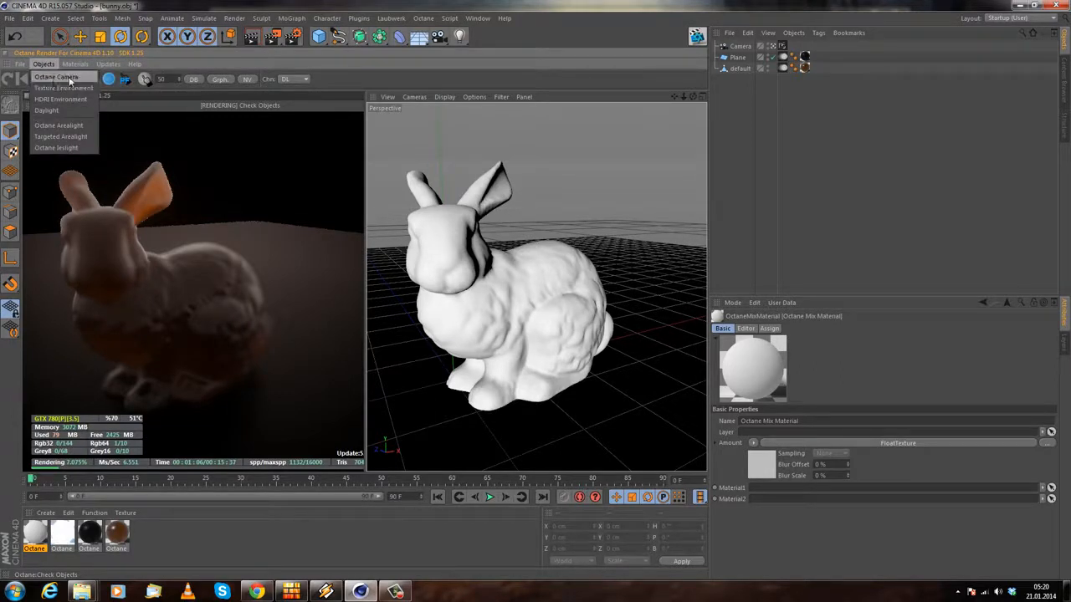
left_click(56, 110)
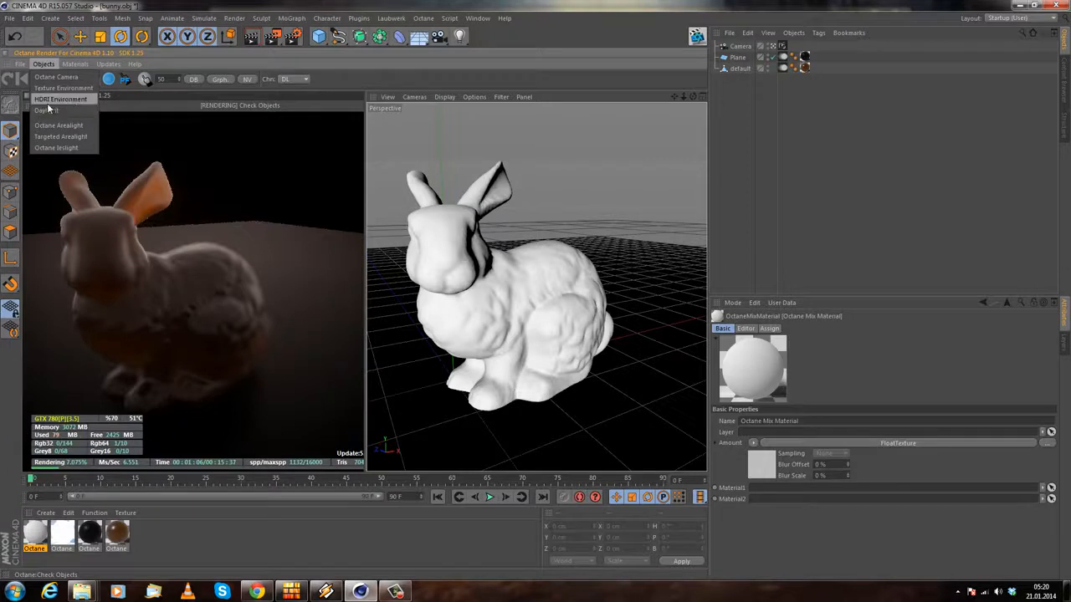
Step: Add an Octane Camera, view its Octane camera tag settings and delete the camera
mouse_move(47, 64)
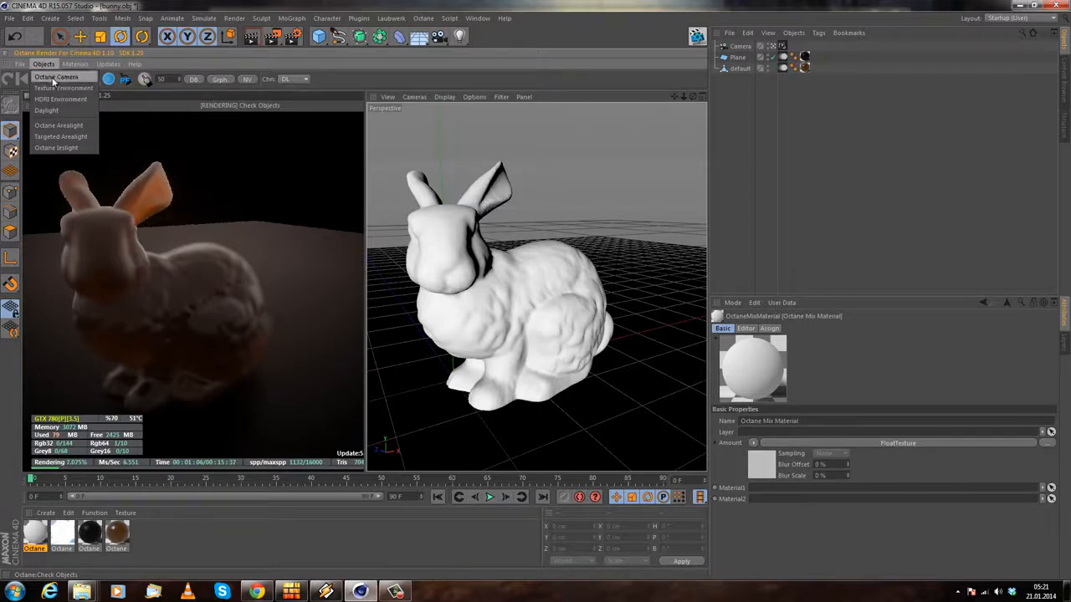
left_click(53, 77)
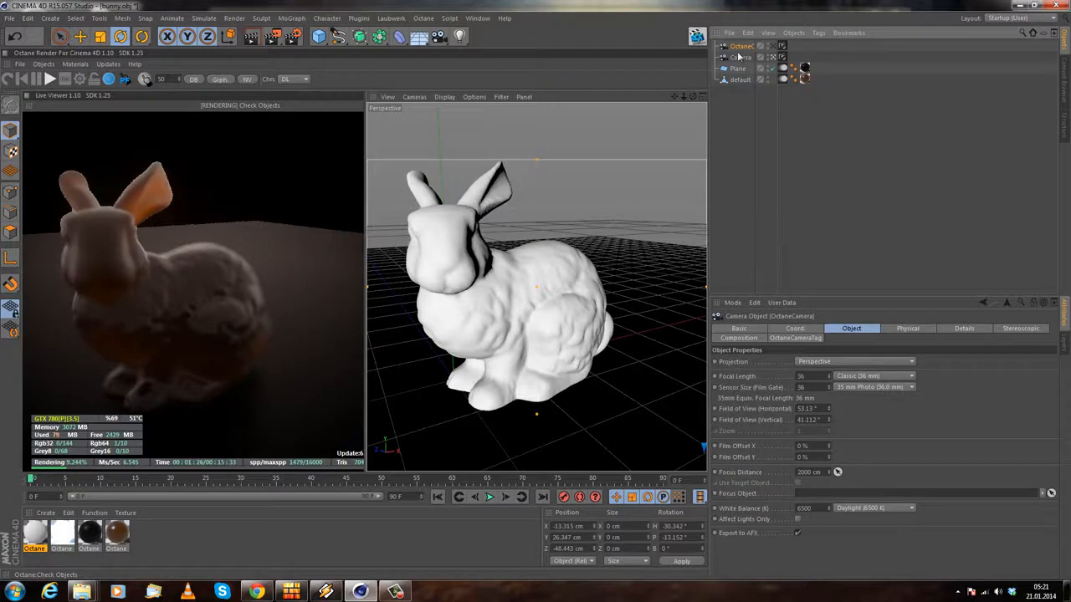
left_click(781, 46)
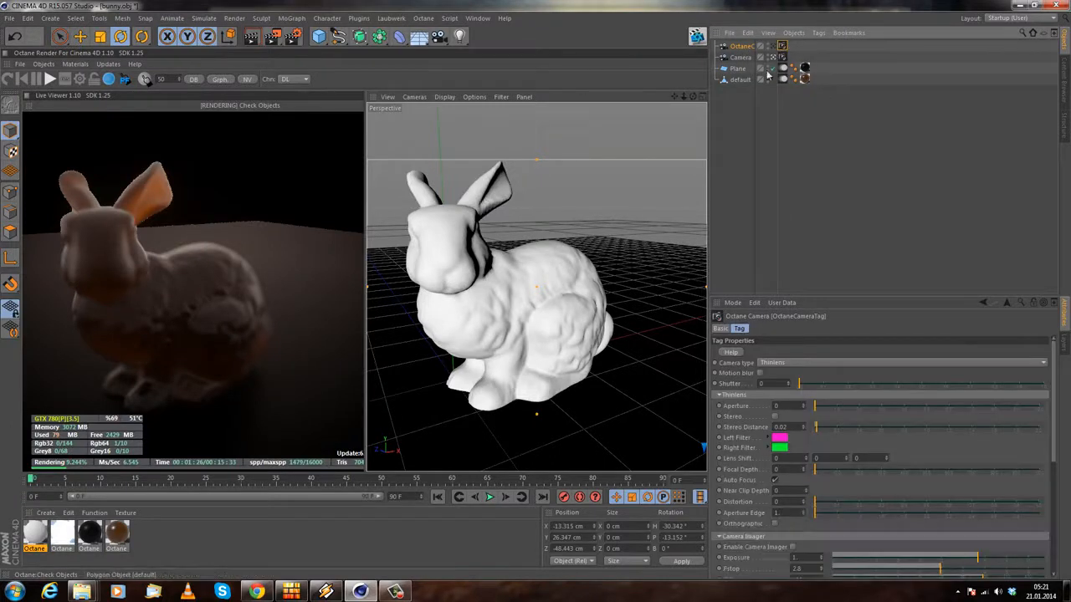
left_click(736, 46)
key("Delete")
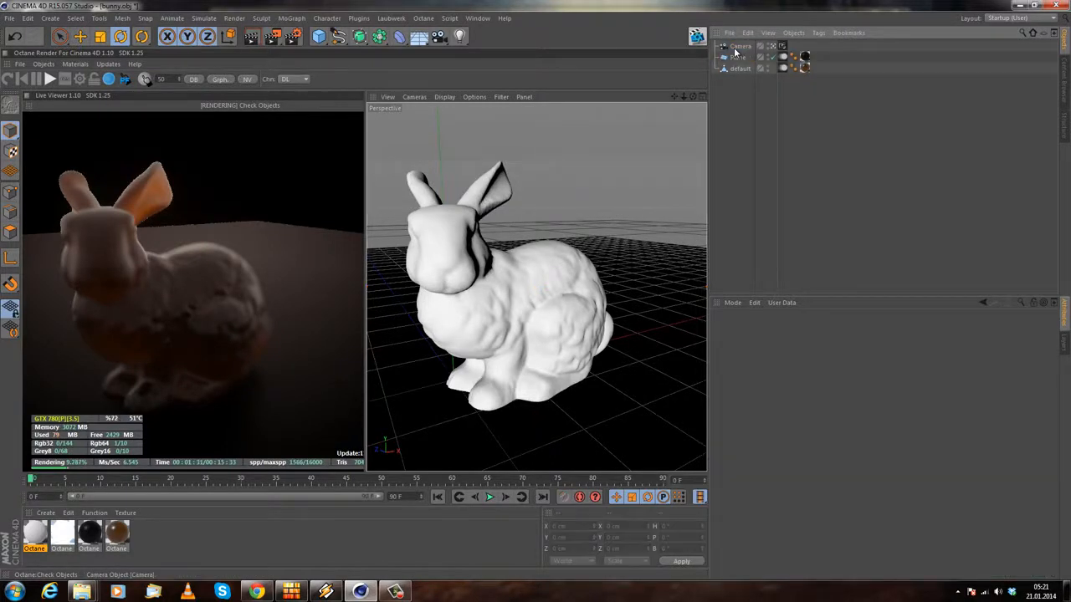
left_click(44, 64)
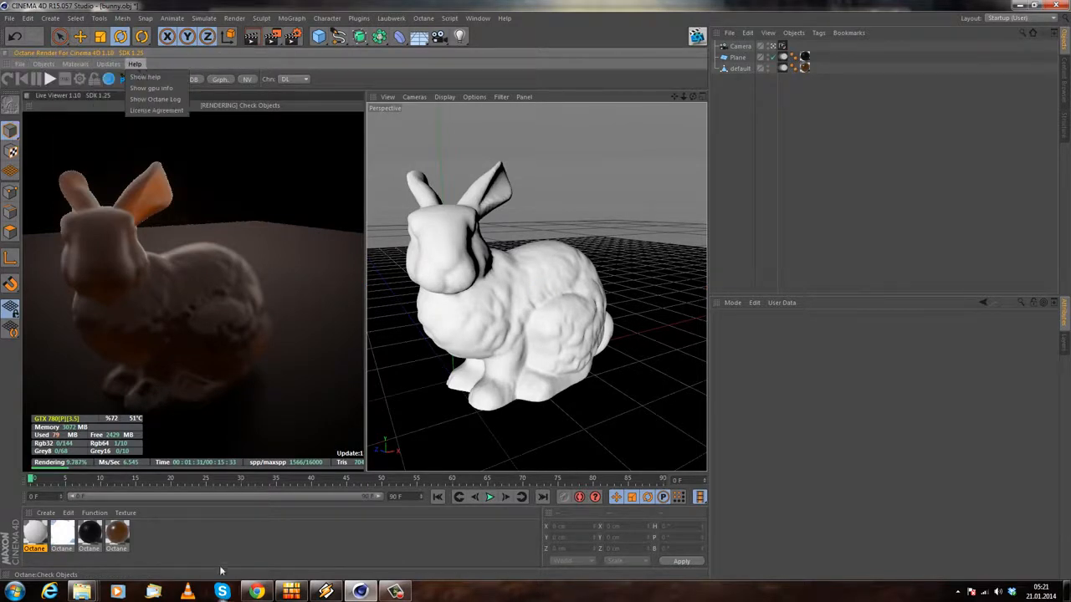
left_click(46, 513)
mouse_move(84, 432)
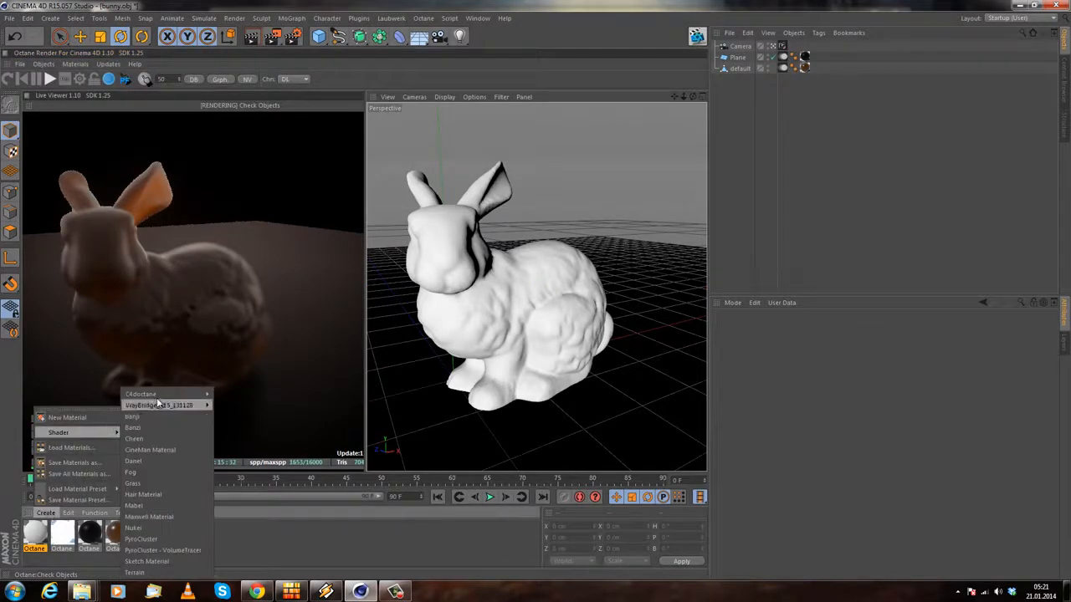
left_click(285, 514)
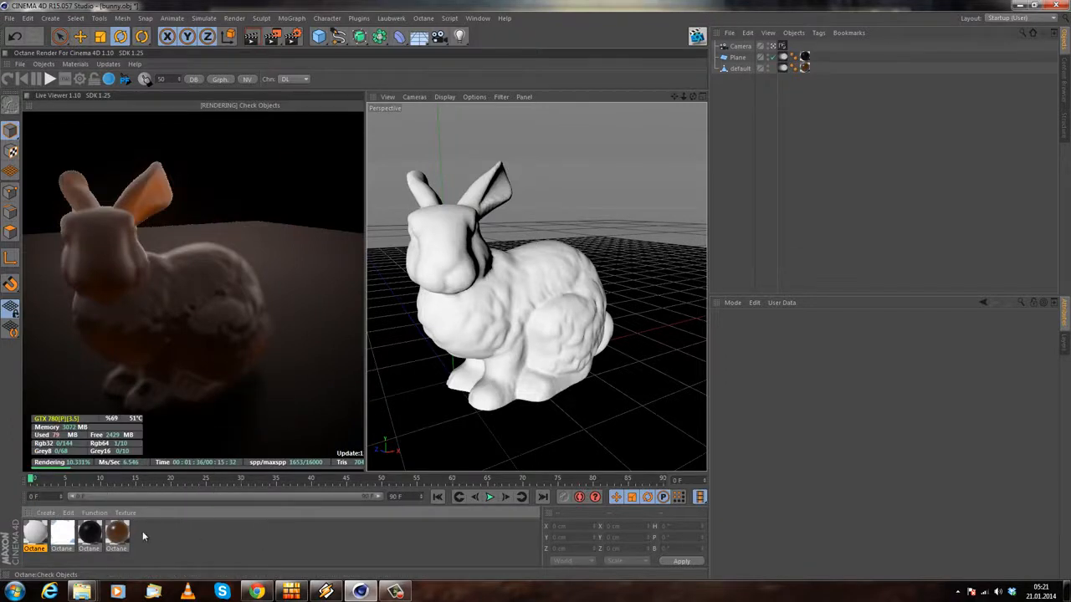
Step: Create a new standard Octane Material and open it in the Material Editor
left_click(46, 513)
mouse_move(121, 433)
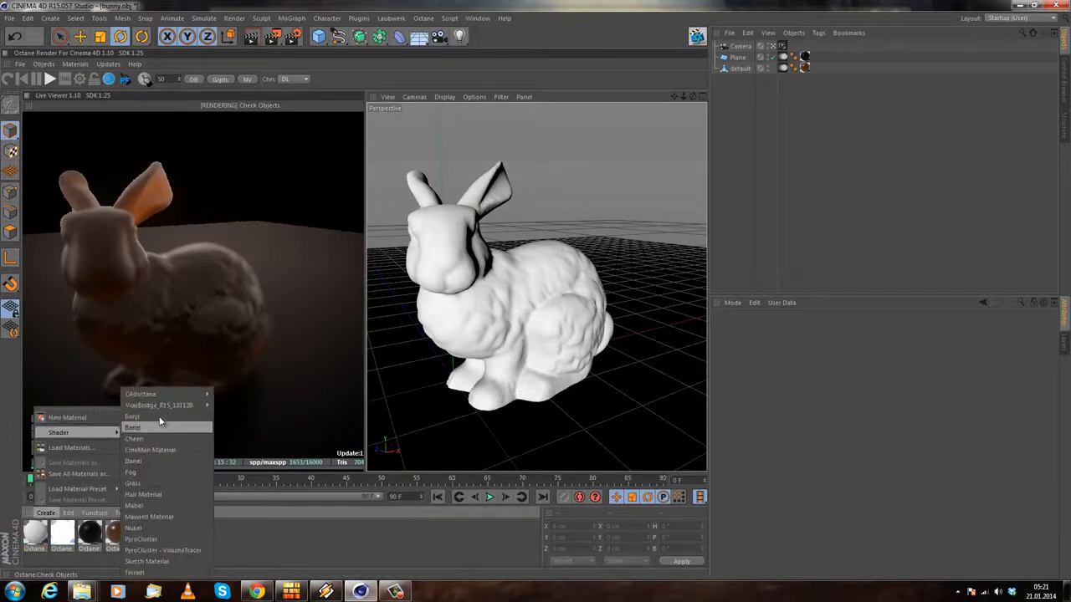
mouse_move(177, 397)
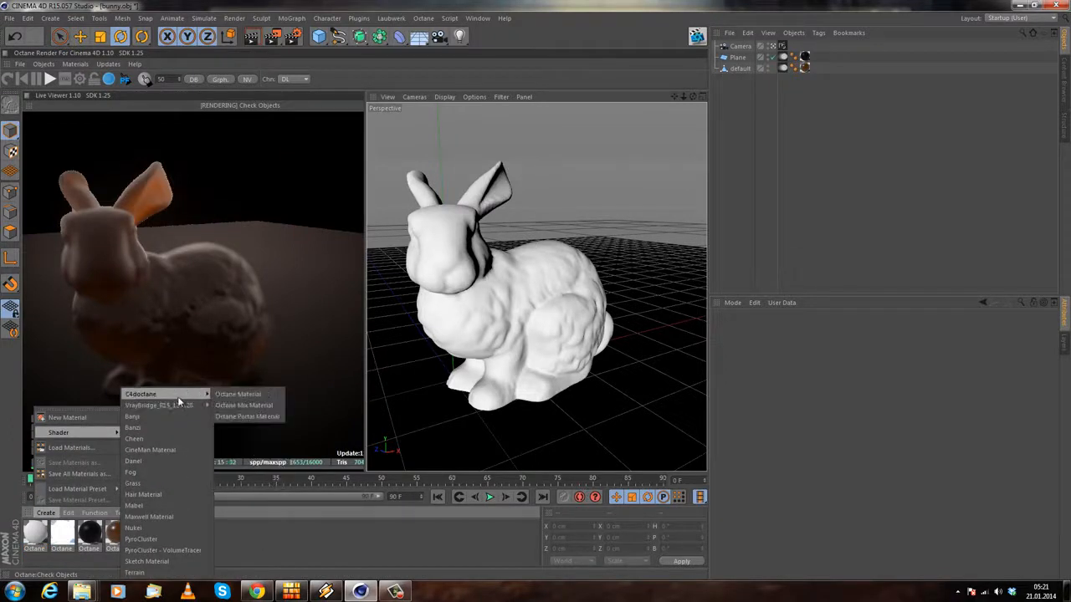
left_click(250, 402)
double_click(35, 533)
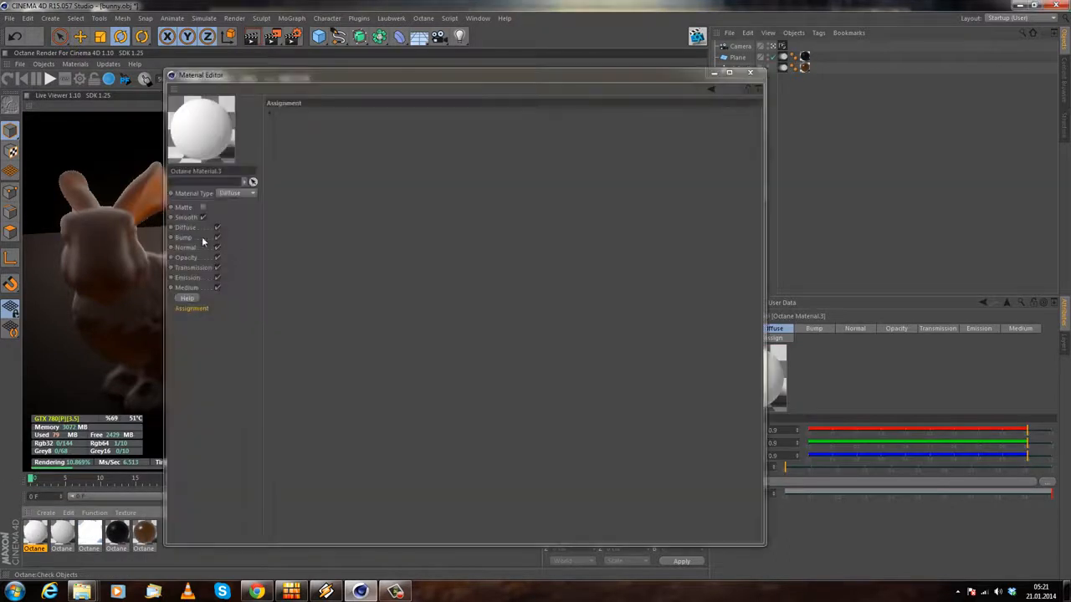
Step: Load a C4doctane MixTexture into the material's Diffuse texture and open the shader's settings
left_click(186, 228)
left_click(302, 167)
mouse_move(348, 372)
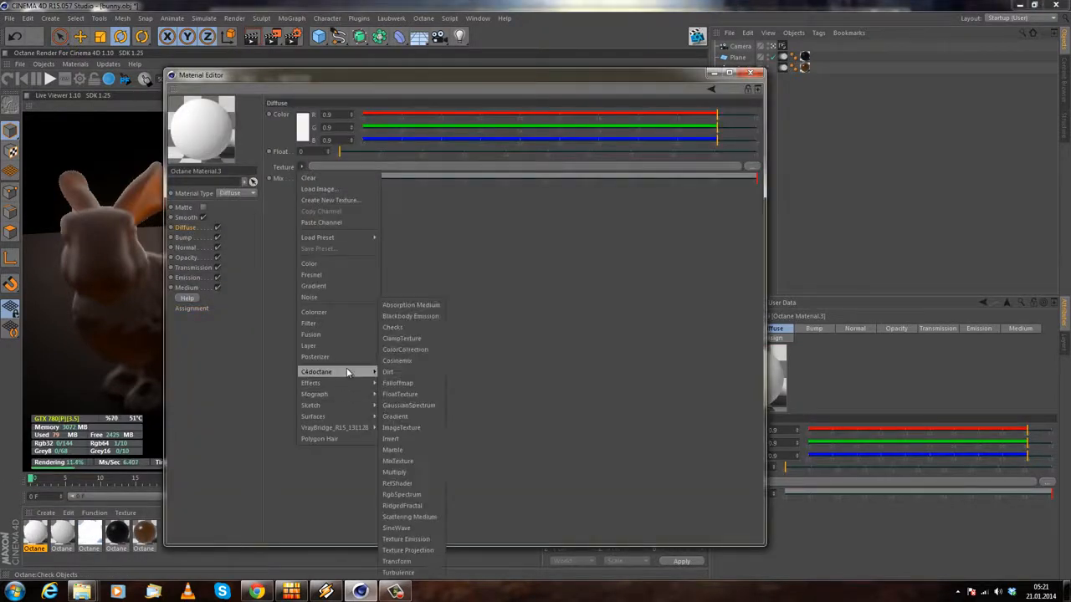
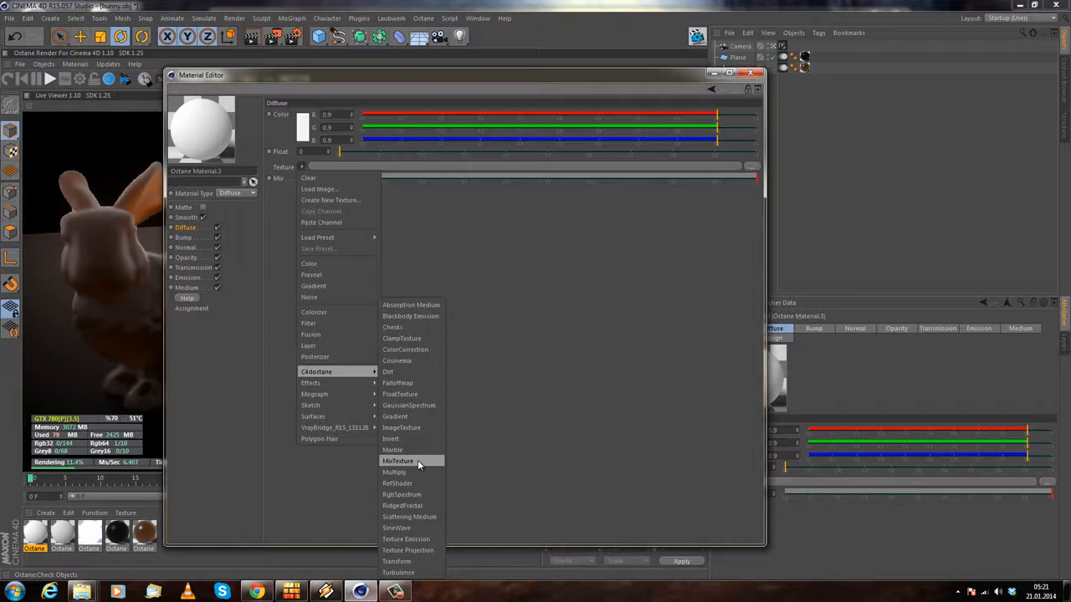
left_click(418, 460)
left_click(439, 166)
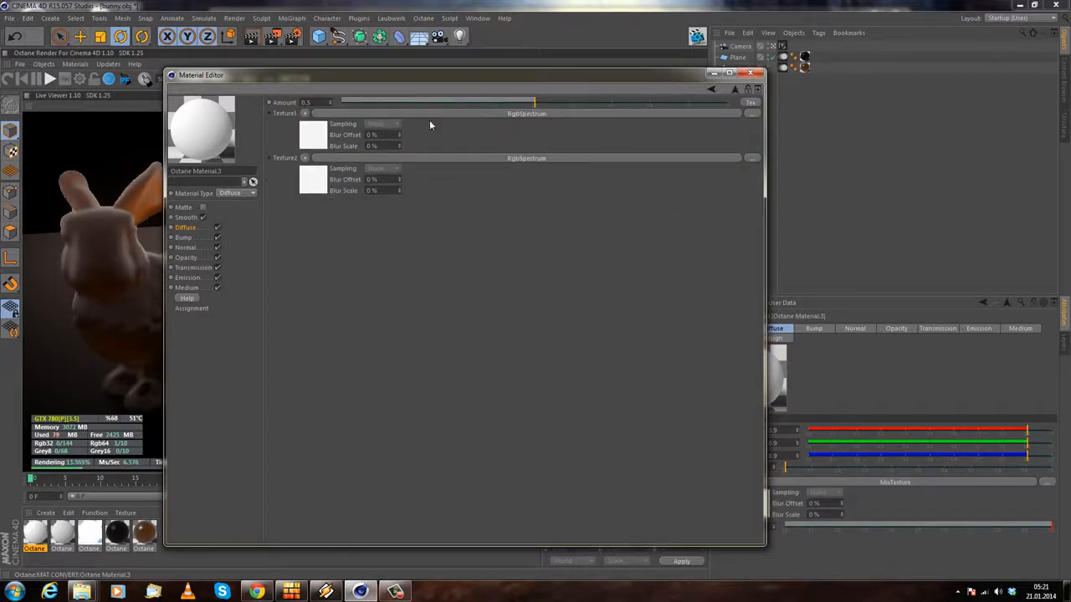
Step: Set the MixTexture's second texture color to pure red (255, 0, 0) and raise the mix Amount to 1
left_click(311, 179)
left_click(298, 115)
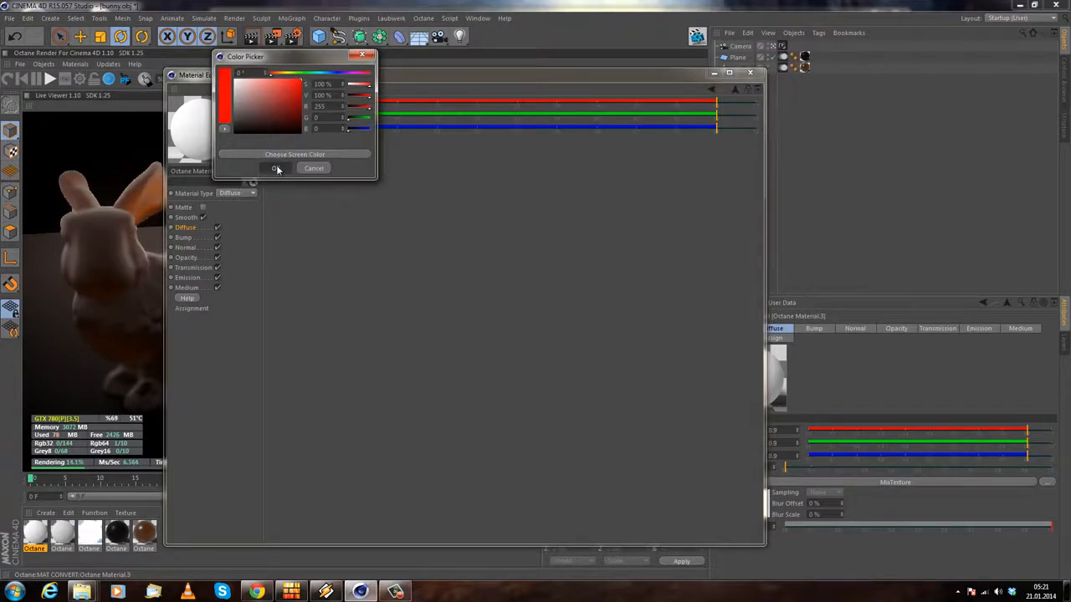
left_click(277, 169)
left_click(733, 89)
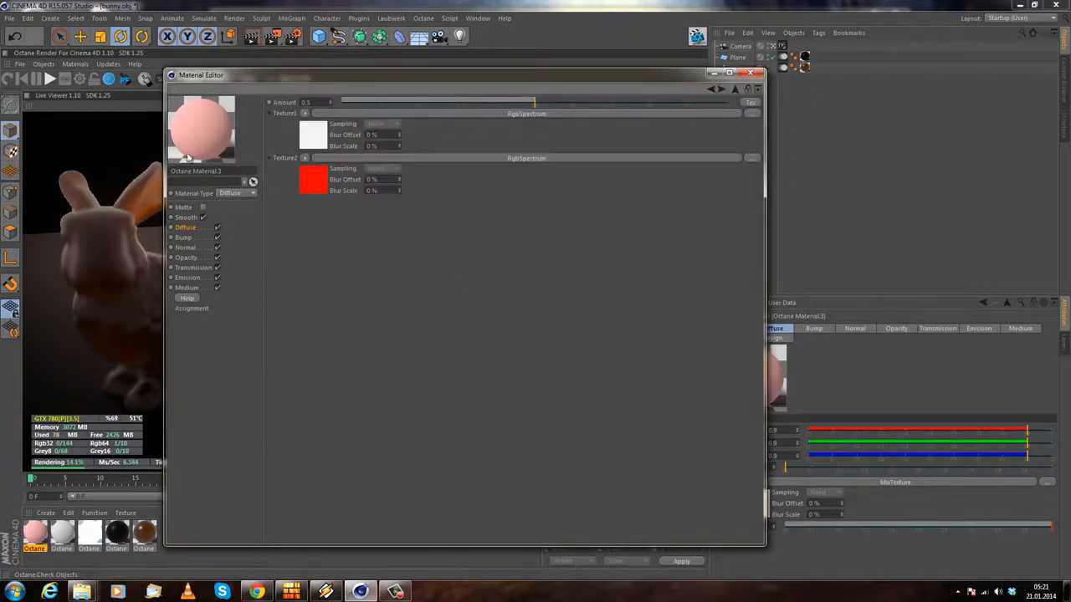
left_click_drag(535, 102, 837, 96)
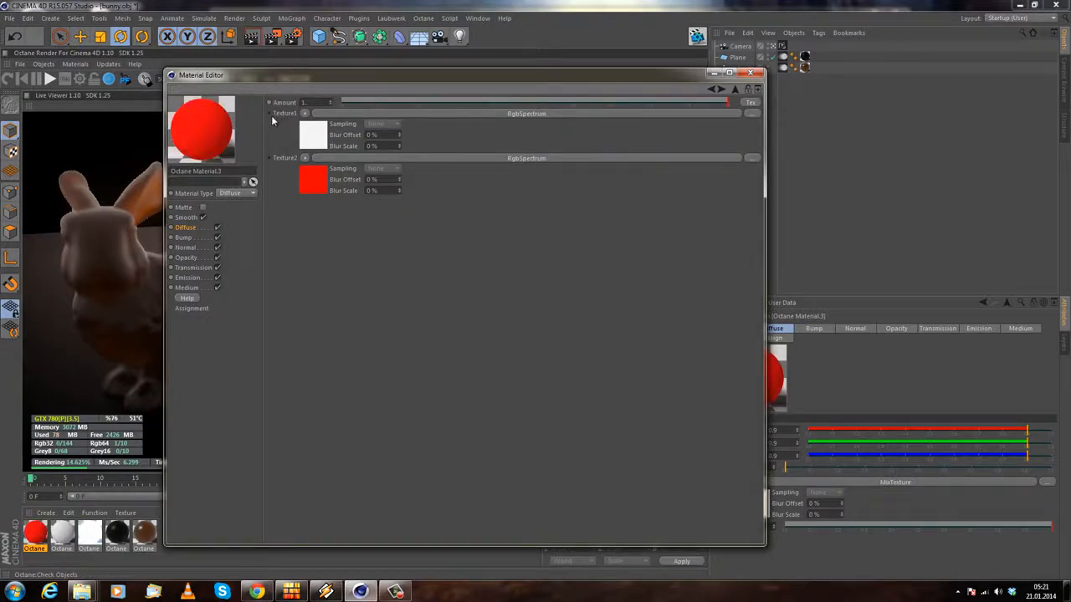
Step: Replace the MixTexture's Texture1 with a C4doctane ImageTexture and open its shader settings
left_click(305, 114)
left_click(310, 118)
left_click(307, 124)
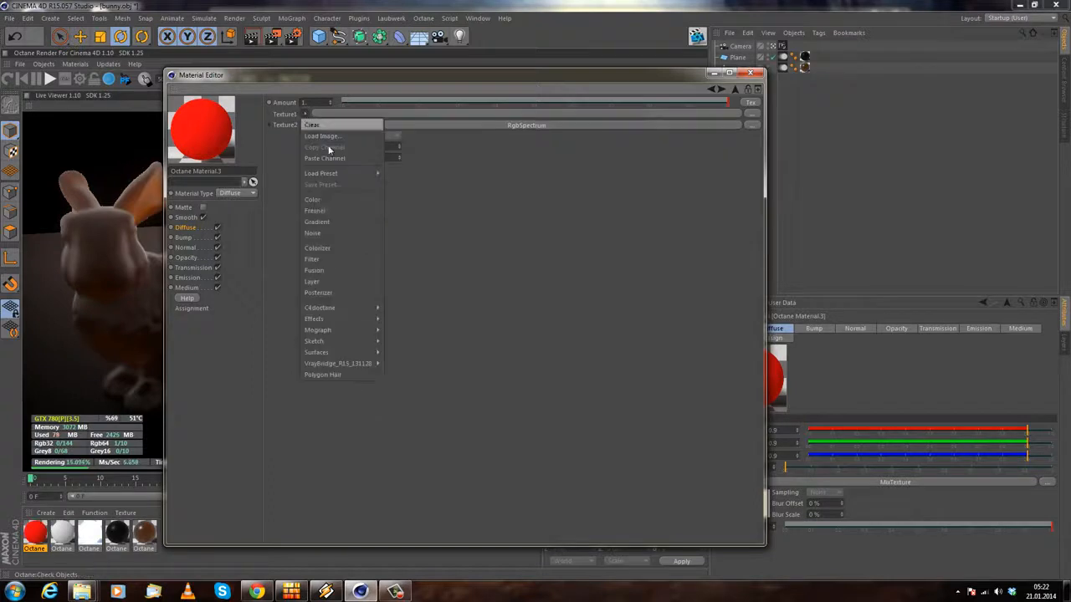
mouse_move(333, 309)
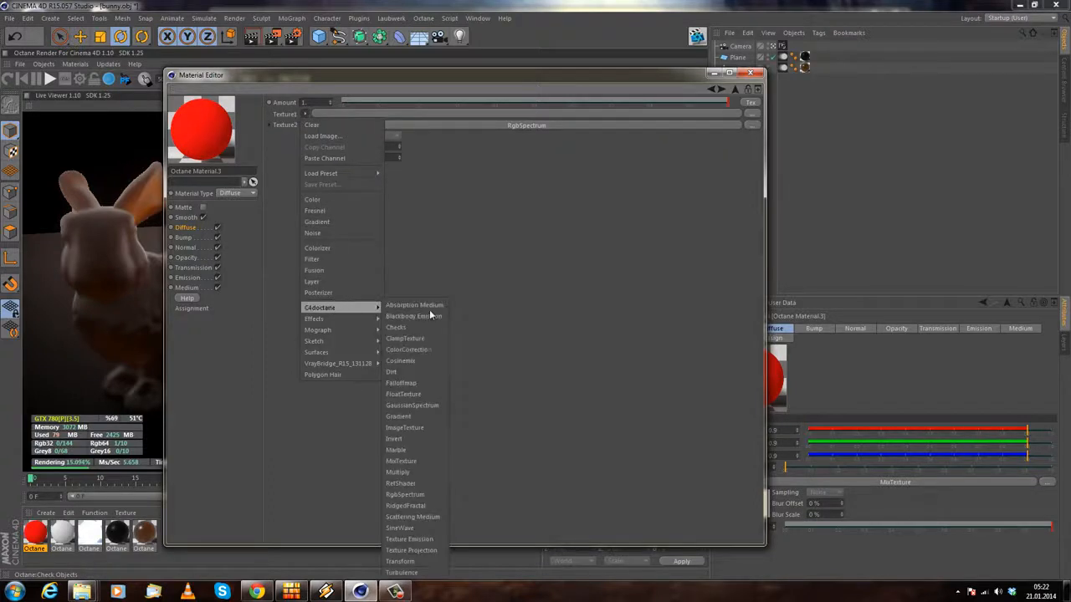
left_click(423, 435)
left_click(489, 112)
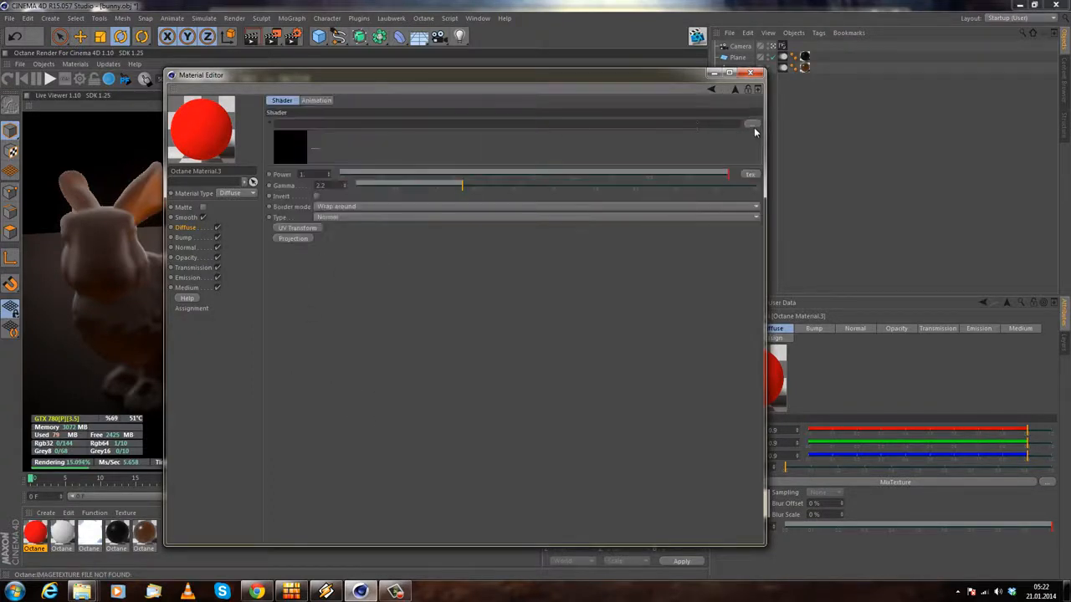
Step: Load curse.jpg into the ImageTexture without copying it to the project location
left_click(752, 124)
double_click(482, 263)
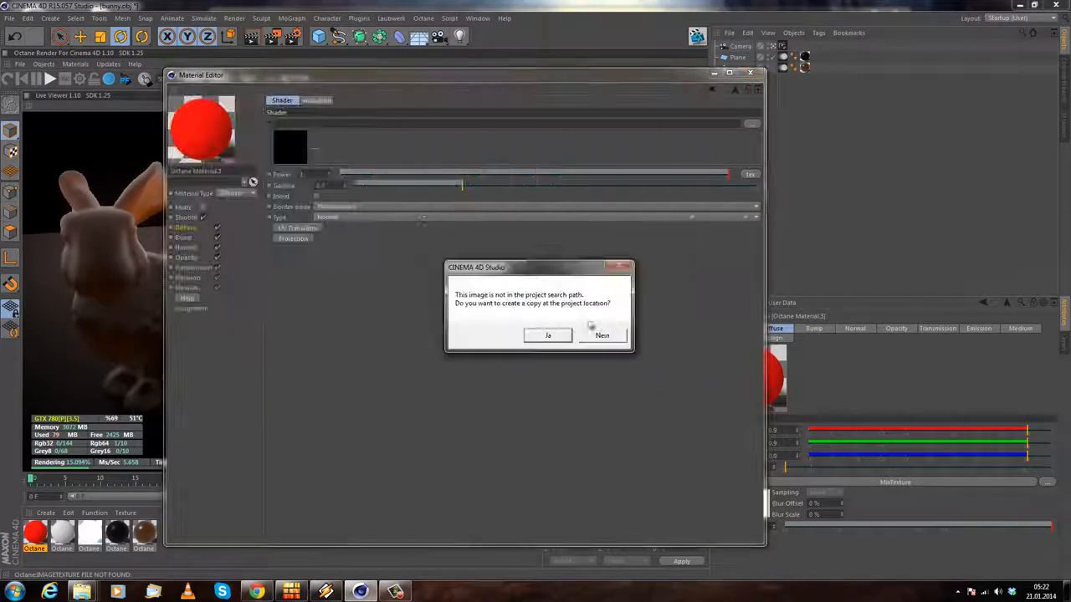
left_click(602, 335)
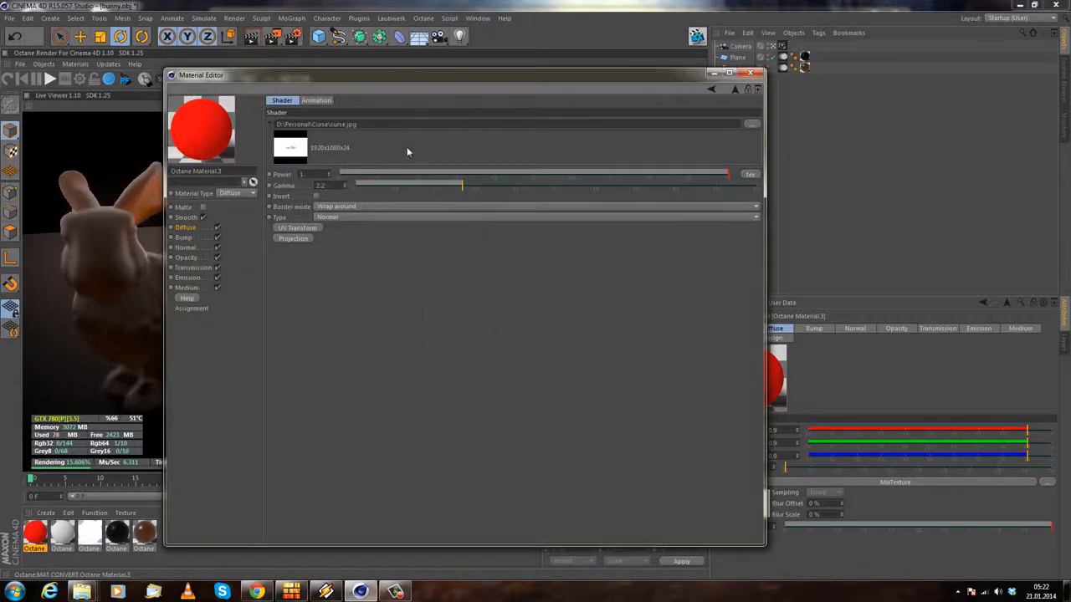
Step: Return to the MixTexture settings and lower the mix Amount to about 0.52
left_click(700, 93)
left_click_drag(583, 99, 541, 103)
left_click(270, 157)
left_click(269, 157)
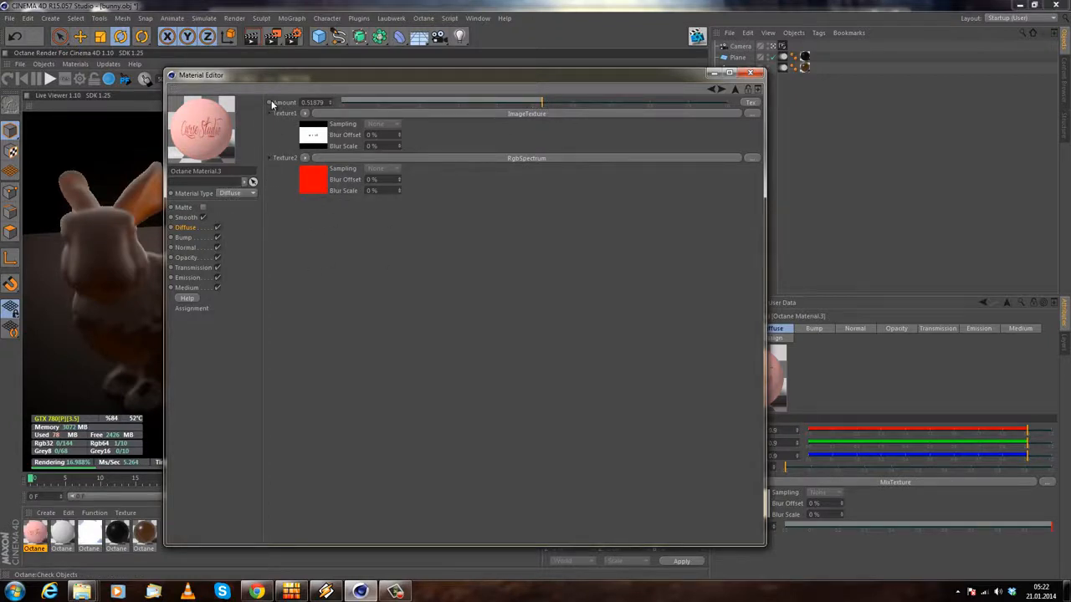
Step: Return from the MixTexture's second texture to the Diffuse channel and clear its texture
left_click(268, 114)
left_click(268, 114)
left_click(307, 172)
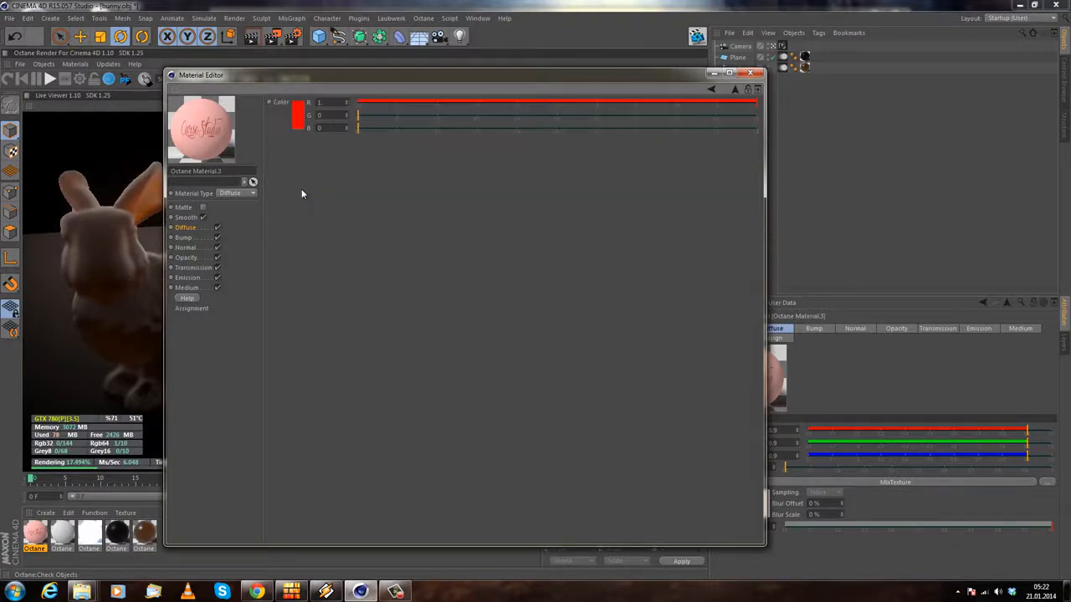
left_click(709, 89)
left_click(194, 230)
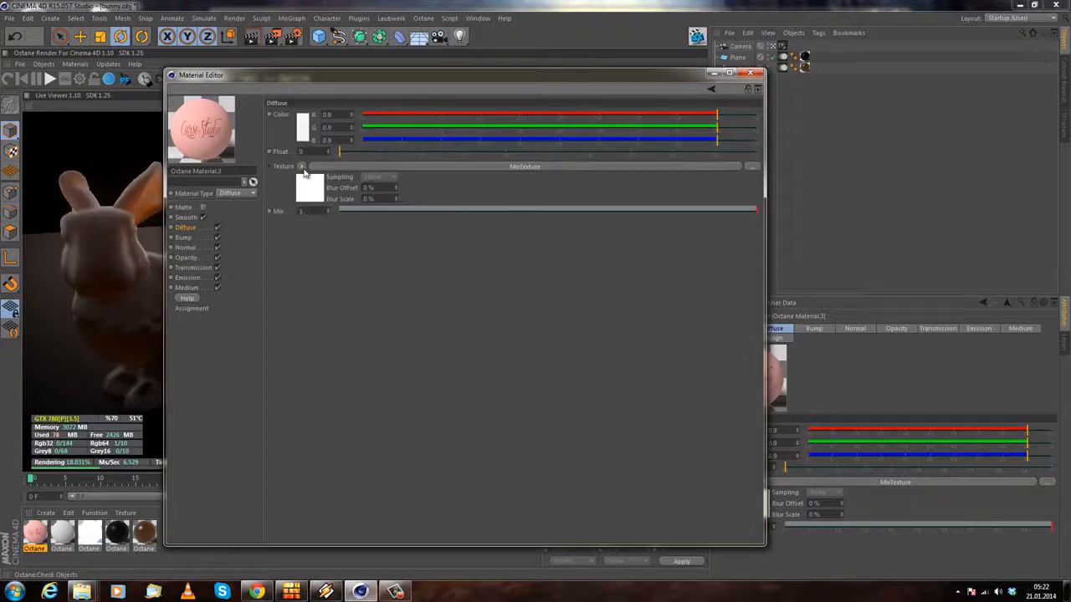
left_click(303, 167)
left_click(304, 166)
left_click(304, 167)
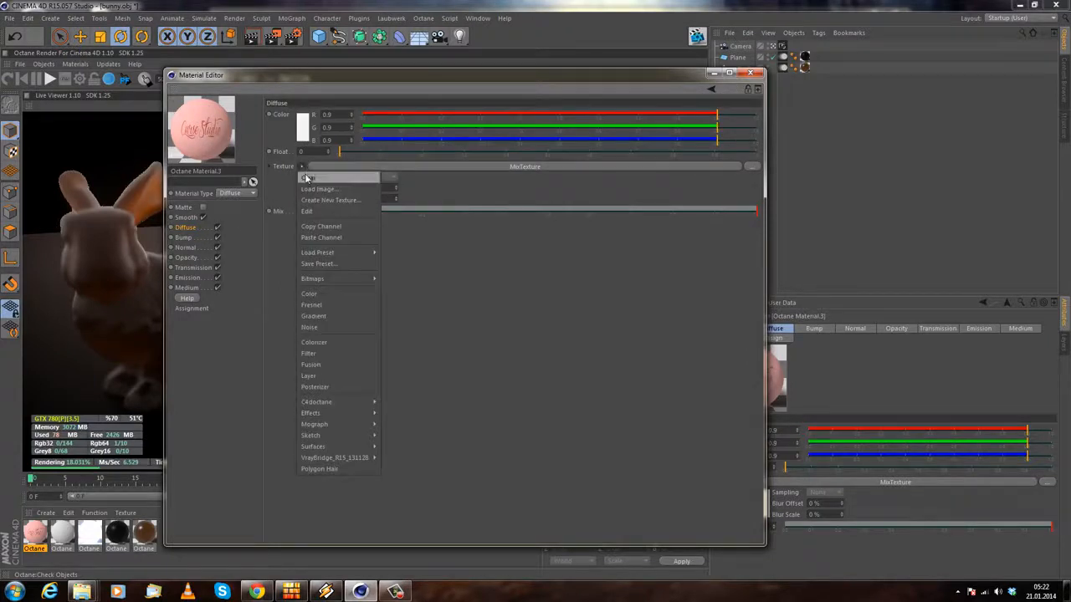
left_click(307, 179)
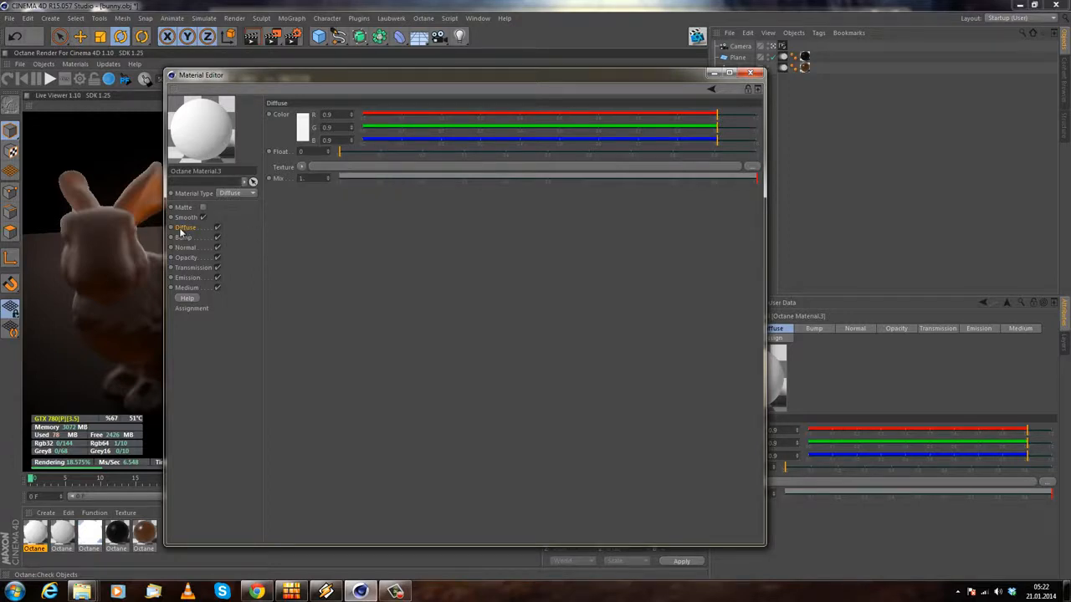
left_click(303, 168)
mouse_move(360, 372)
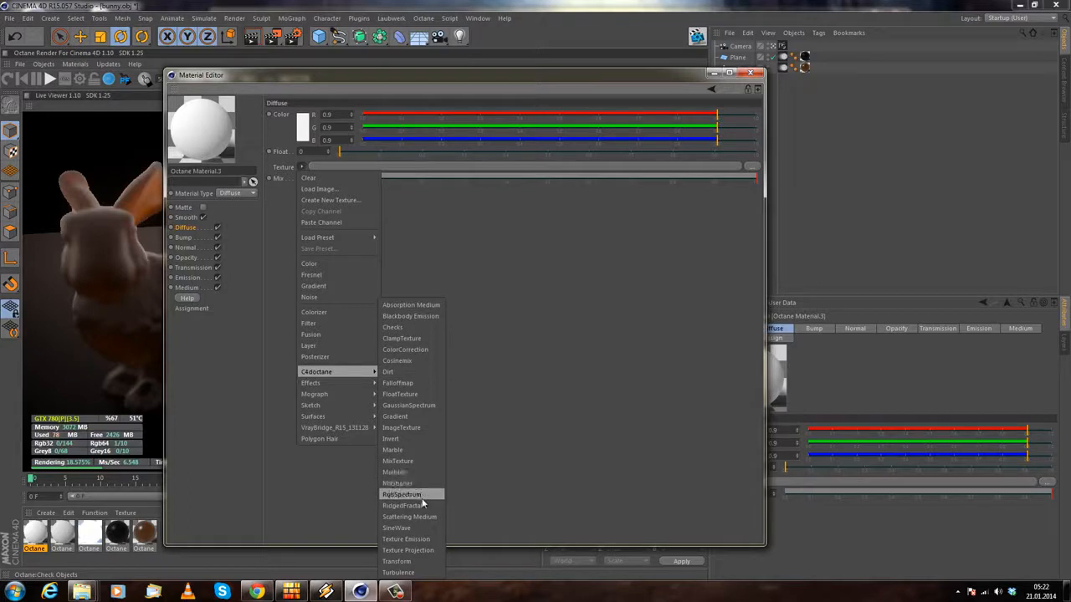
left_click(413, 430)
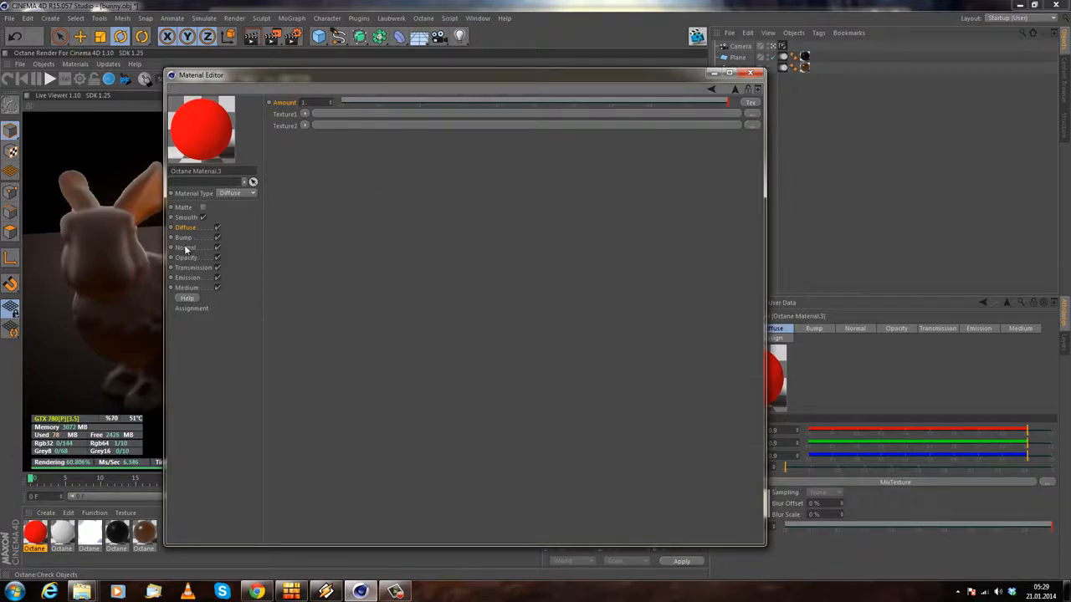
left_click(305, 127)
left_click(374, 207)
left_click(186, 228)
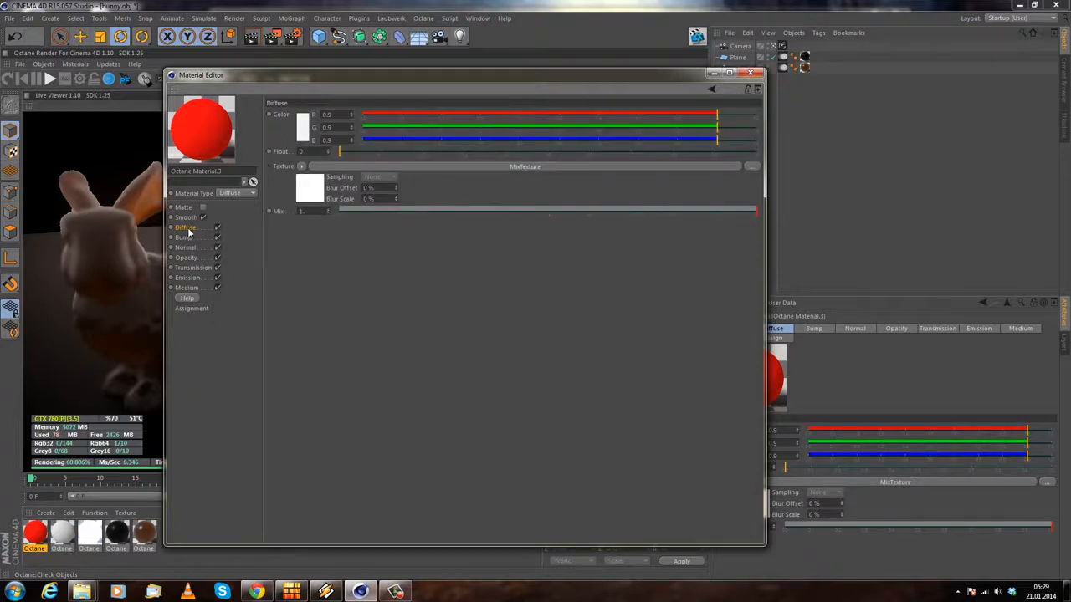
Step: Replace the Diffuse texture with a new C4doctane MixTexture and open its settings
left_click(304, 166)
left_click(308, 178)
left_click(301, 167)
mouse_move(332, 371)
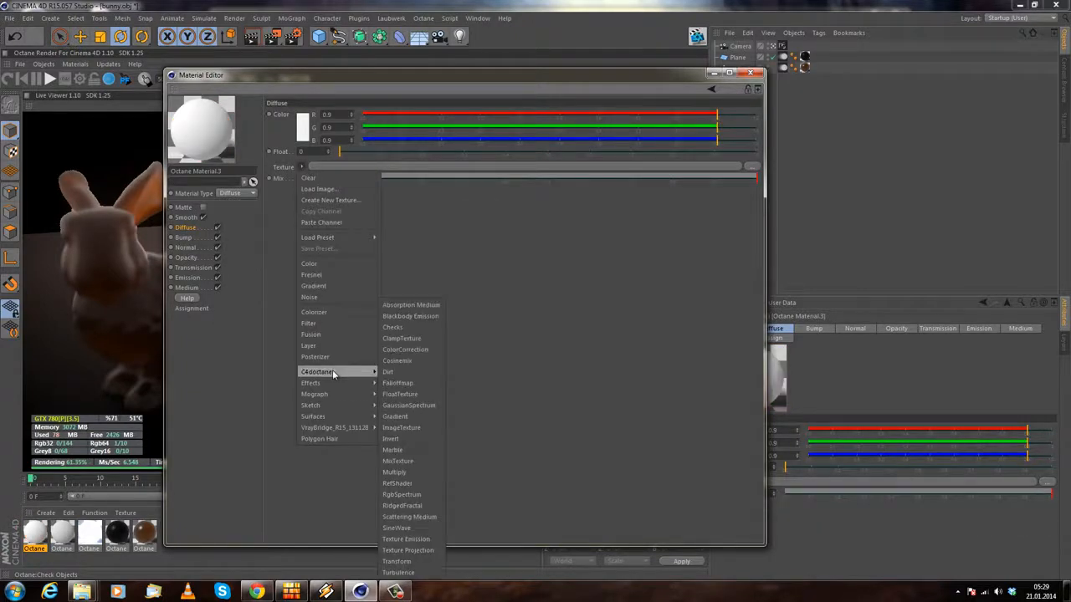
left_click(398, 462)
left_click(386, 177)
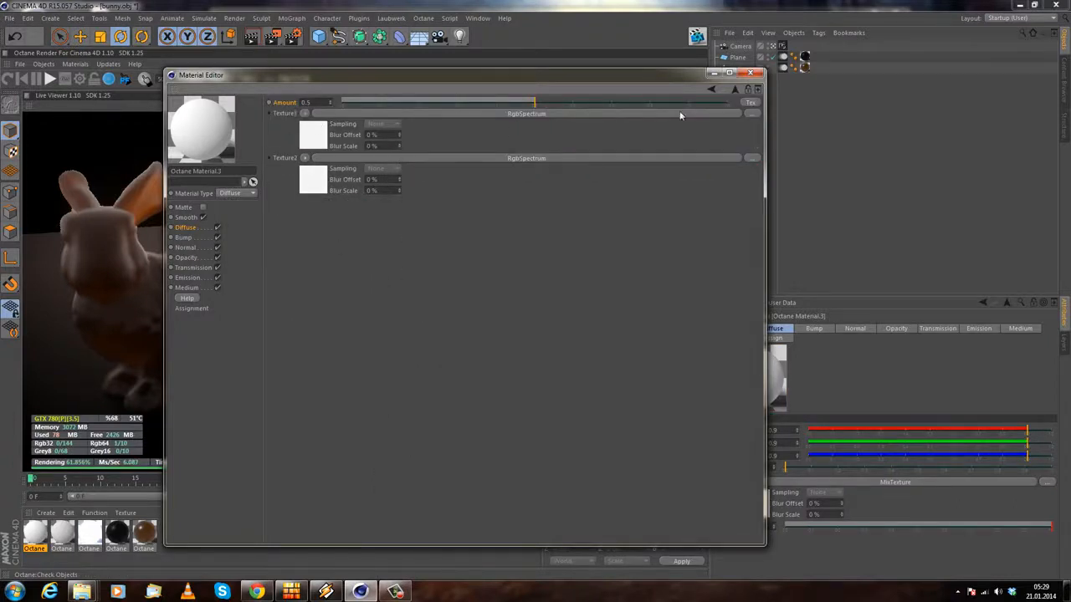
Step: Clear the MixTexture's Texture1 and drive its Amount with a C4doctane ImageTexture
left_click(304, 113)
left_click(308, 125)
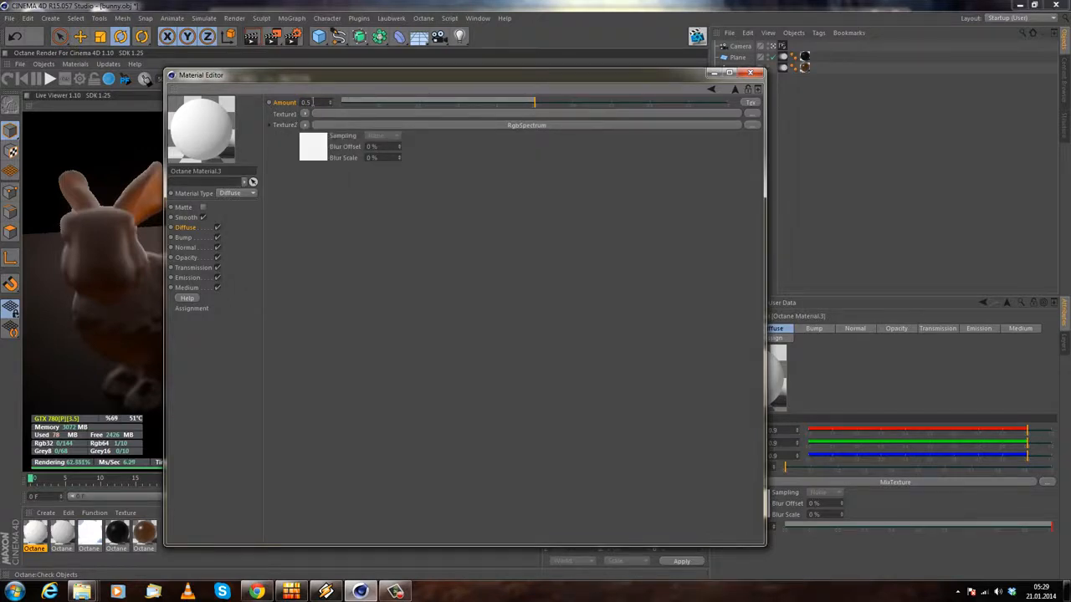
left_click(750, 104)
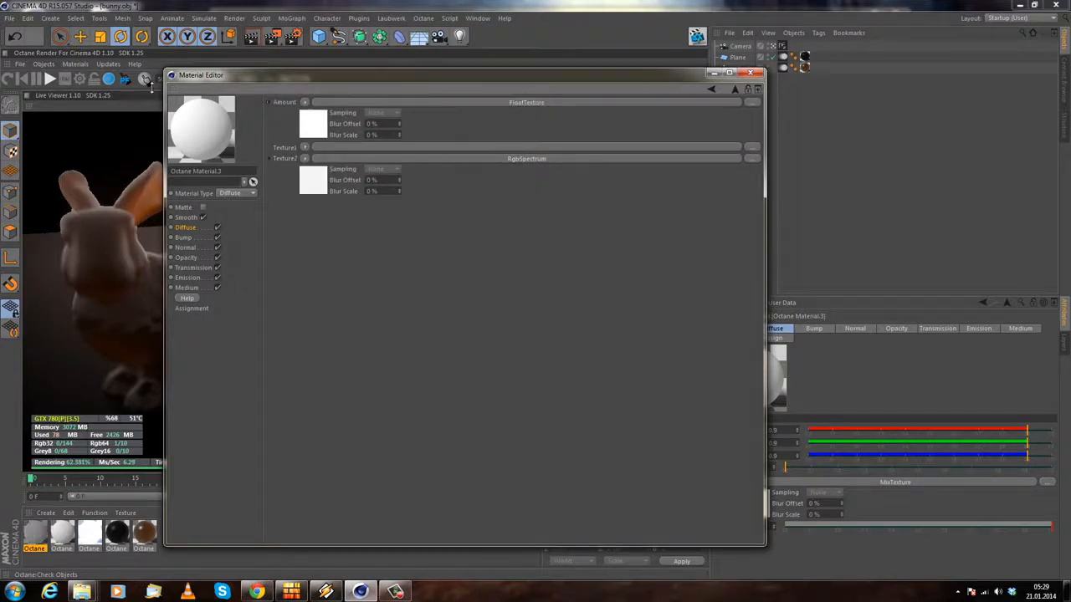
left_click(304, 102)
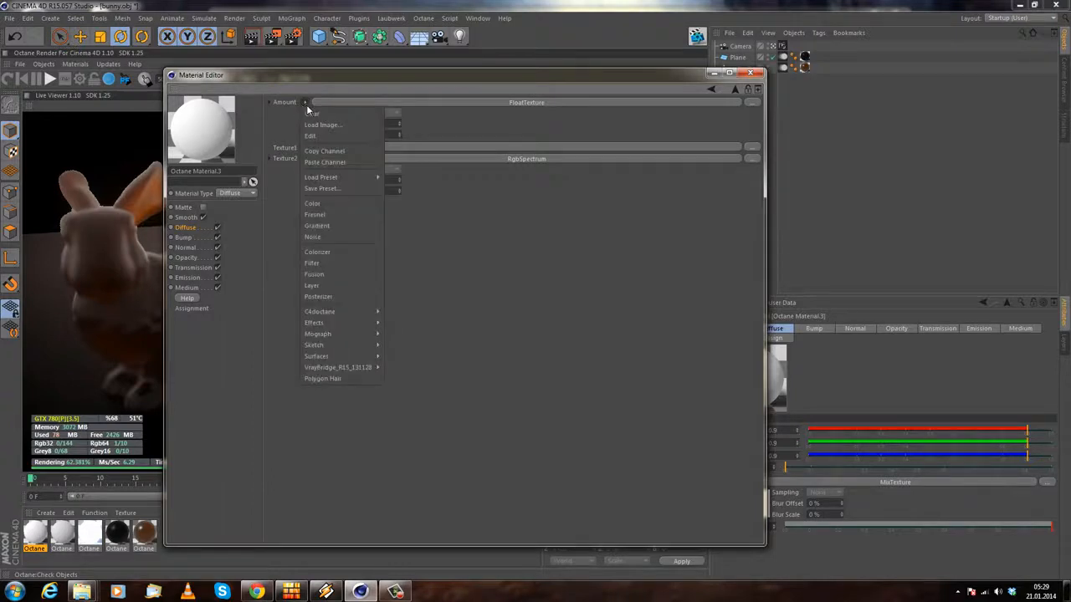
mouse_move(360, 312)
left_click(423, 430)
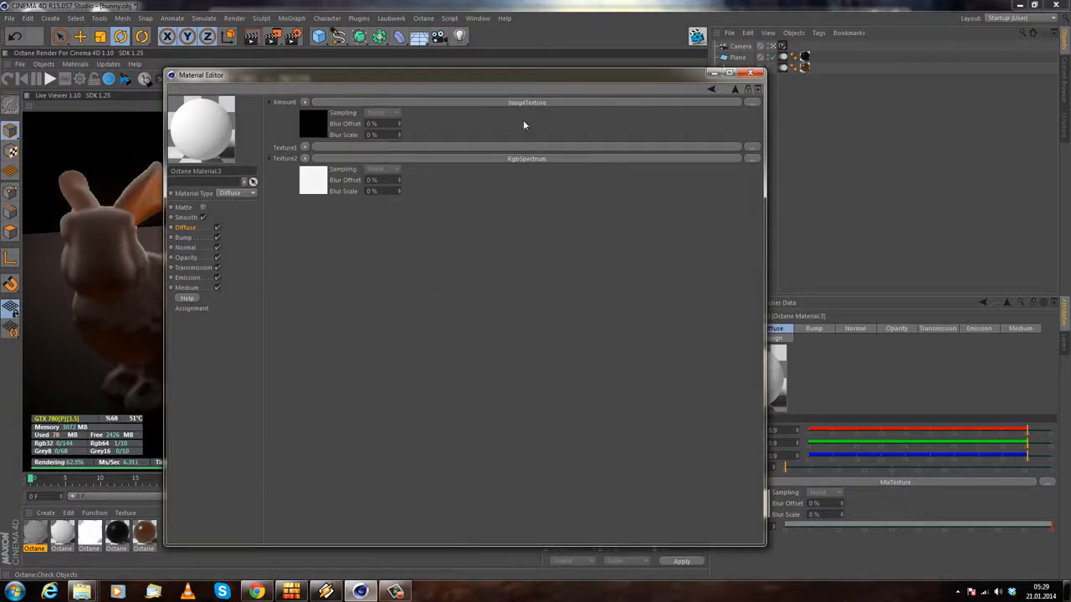
Step: Load curse.jpg from the Curse folder inside D:\Personal into the Amount's ImageTexture
left_click(538, 102)
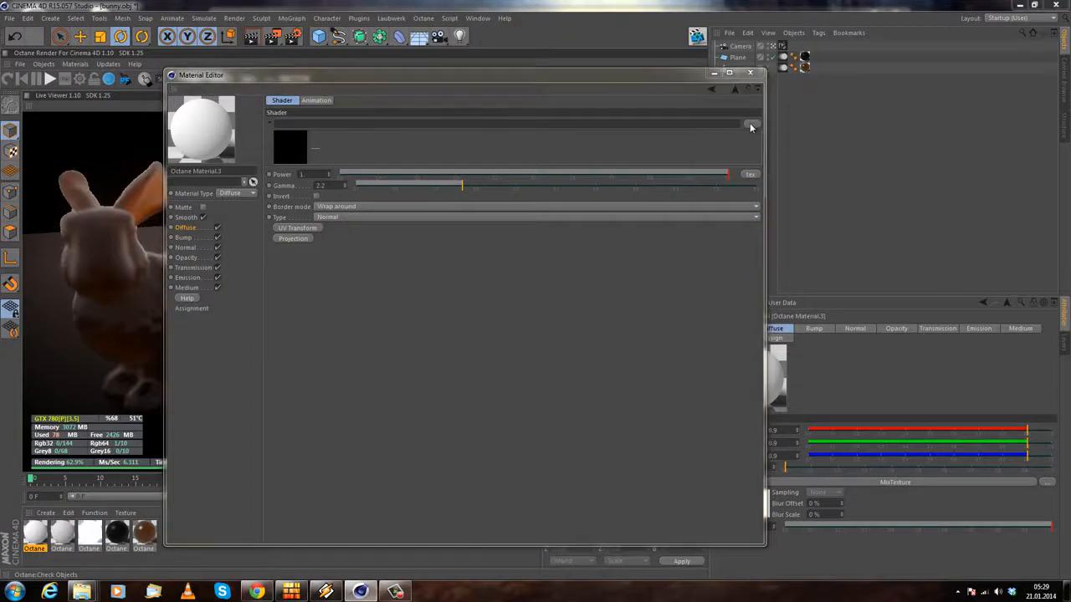
left_click(753, 127)
left_click(301, 174)
left_click(215, 336)
scroll(359, 256, "down", 4)
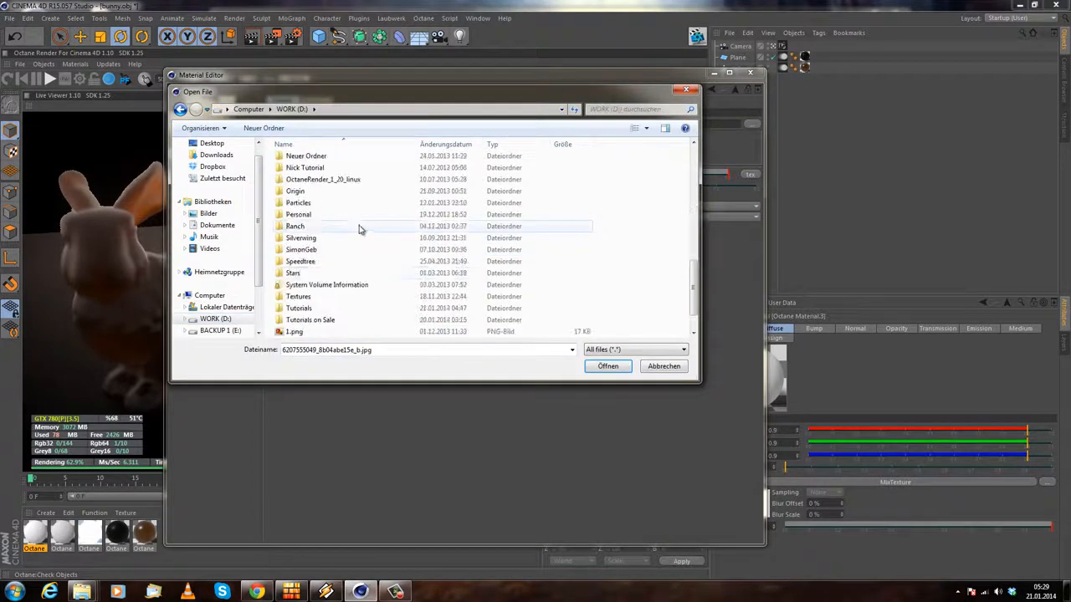
double_click(303, 214)
left_click(329, 266)
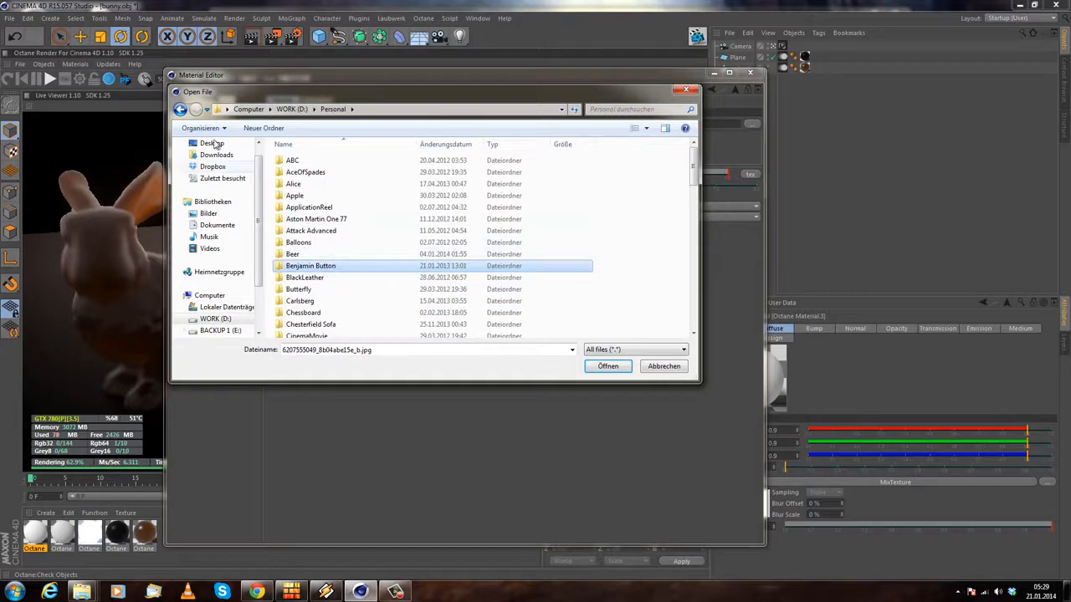
left_click(180, 111)
scroll(383, 255, "up", 1)
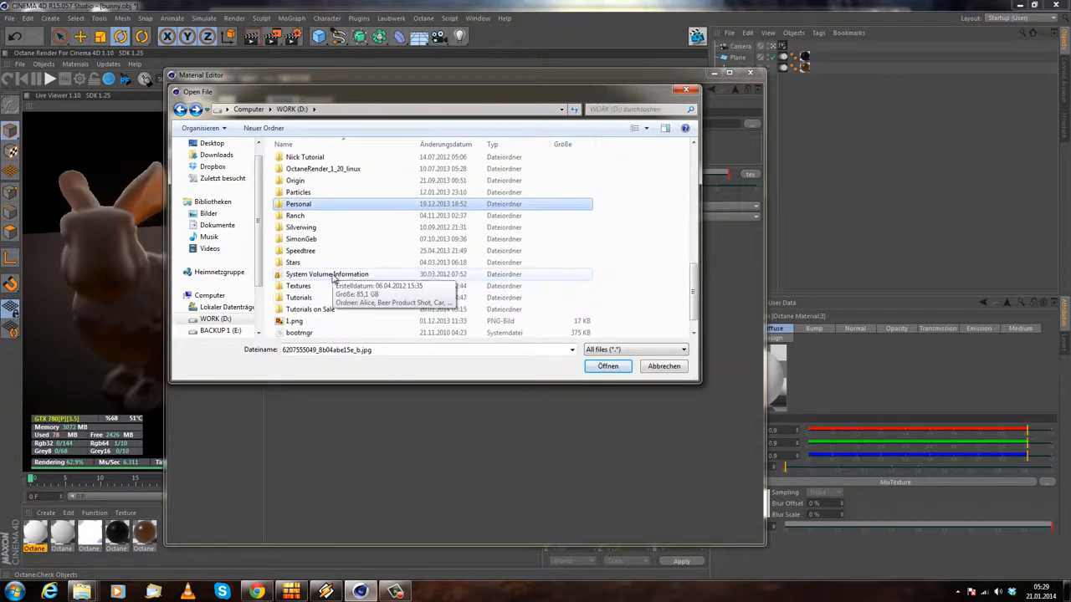
scroll(333, 265, "up", 1)
double_click(326, 240)
scroll(355, 280, "down", 3)
double_click(295, 249)
left_click(478, 268)
left_click(606, 367)
left_click(598, 337)
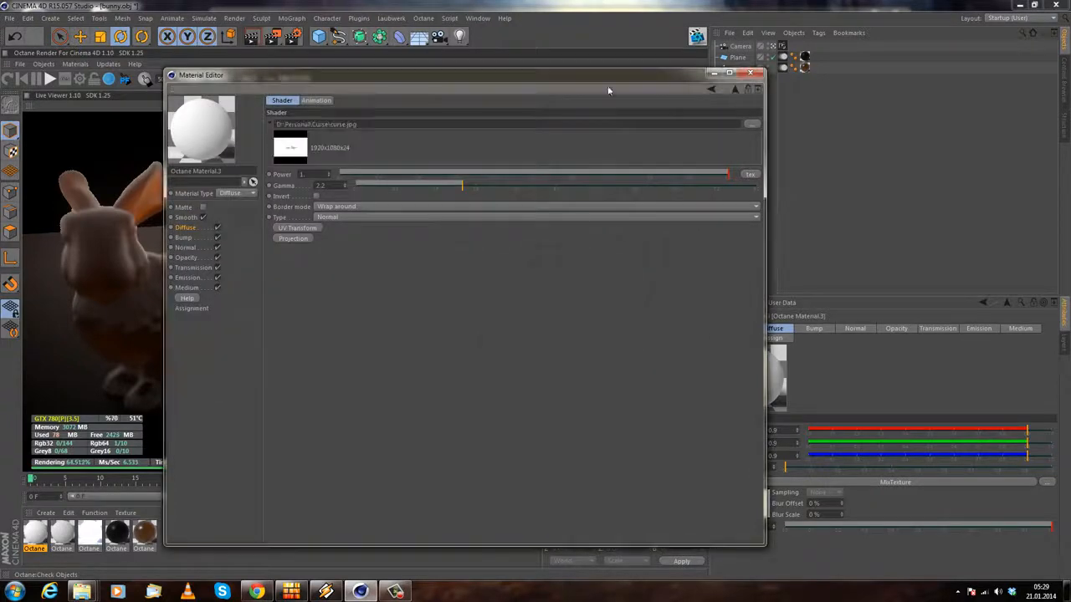
Step: Set the RgbSpectrum color of the MixTexture's Texture2 to pure red (255, 0, 0)
left_click(712, 90)
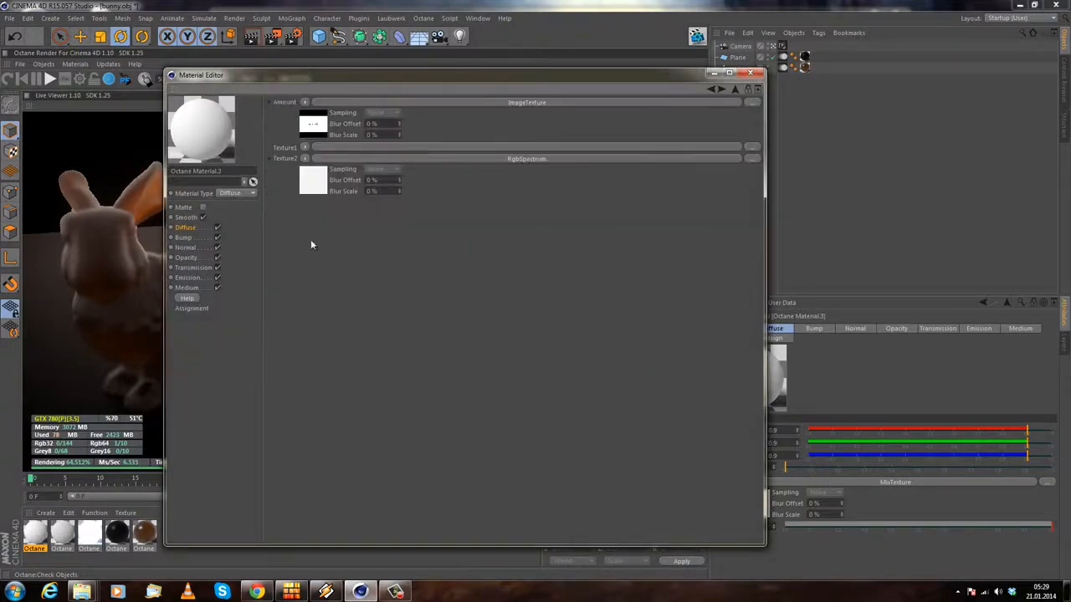
left_click(487, 159)
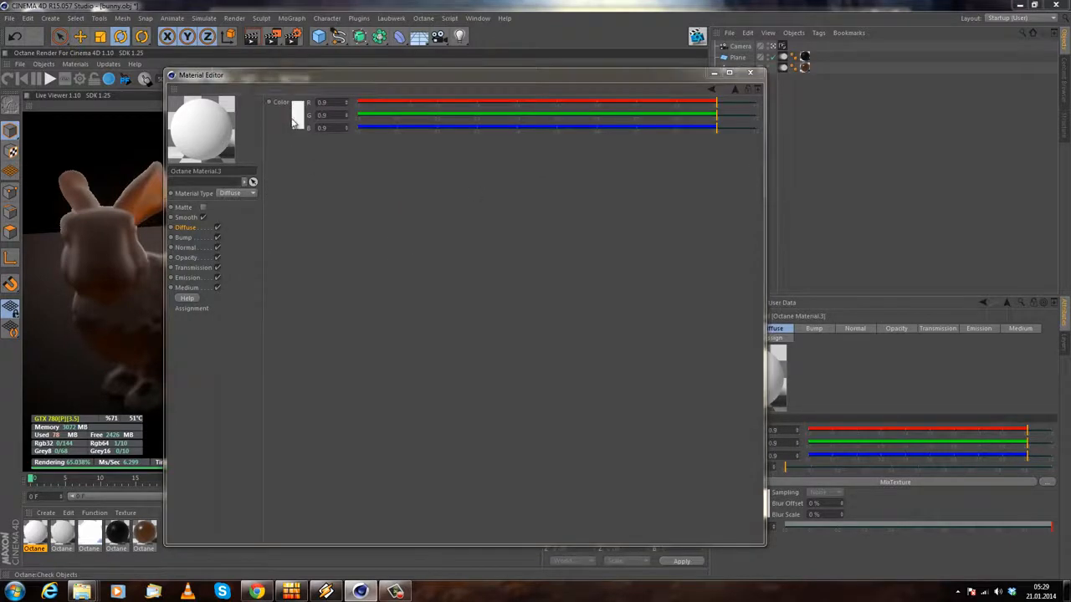
left_click(294, 116)
left_click(272, 169)
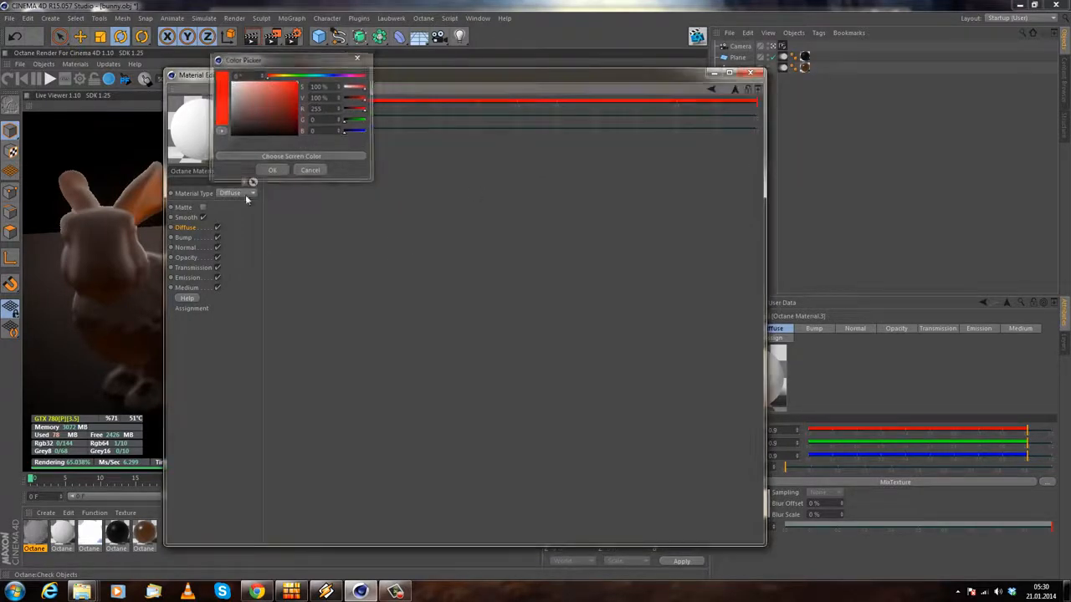
left_click(712, 89)
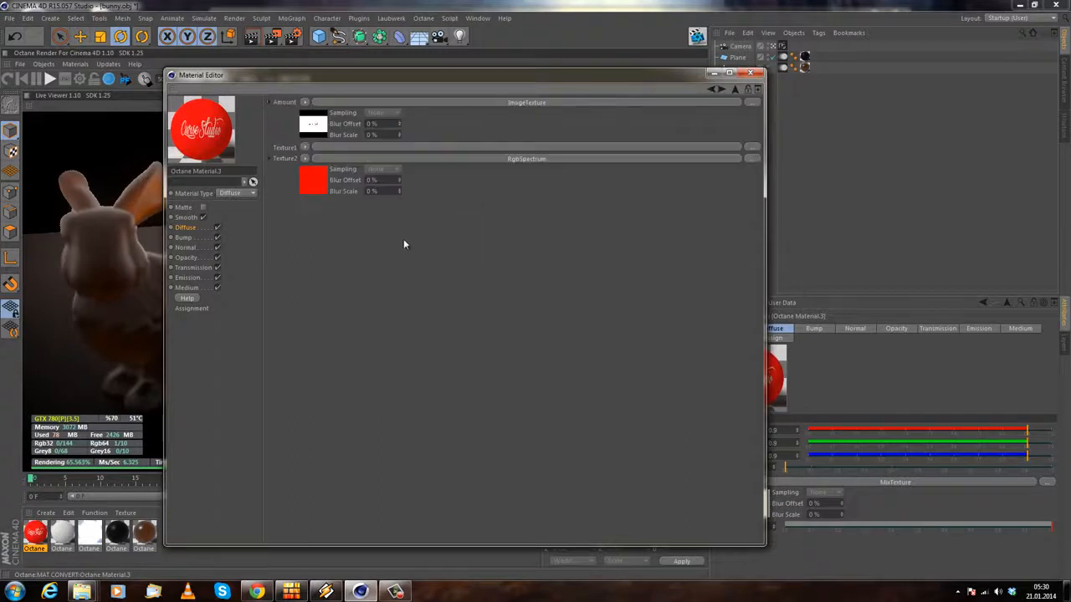
Step: Toggle Invert on and off for the Amount's ImageTexture to compare both mask directions, leaving it disabled
left_click(404, 103)
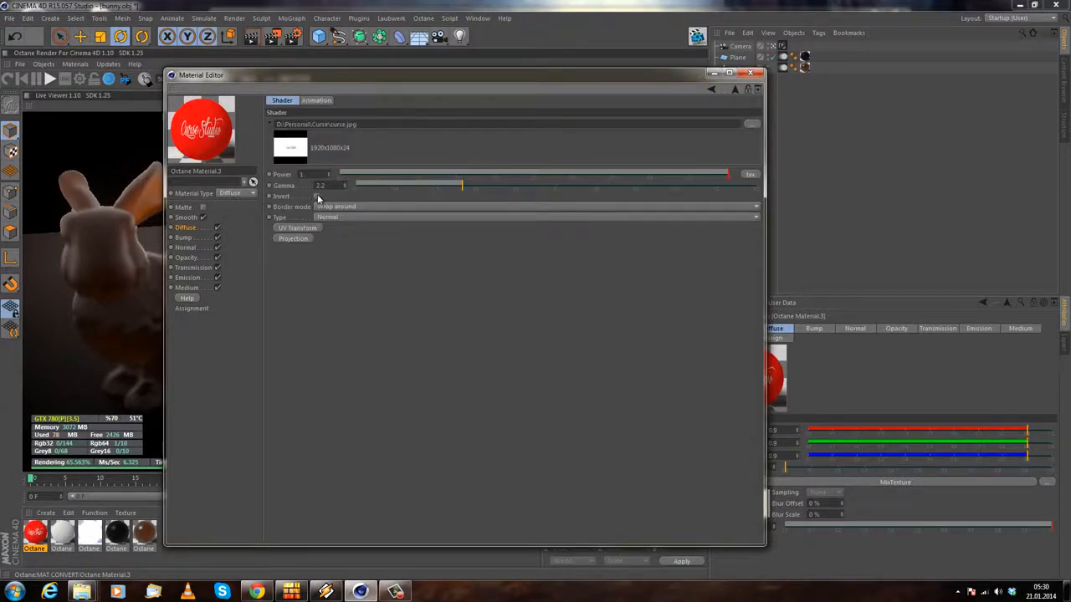
left_click(317, 197)
left_click(318, 197)
left_click(711, 90)
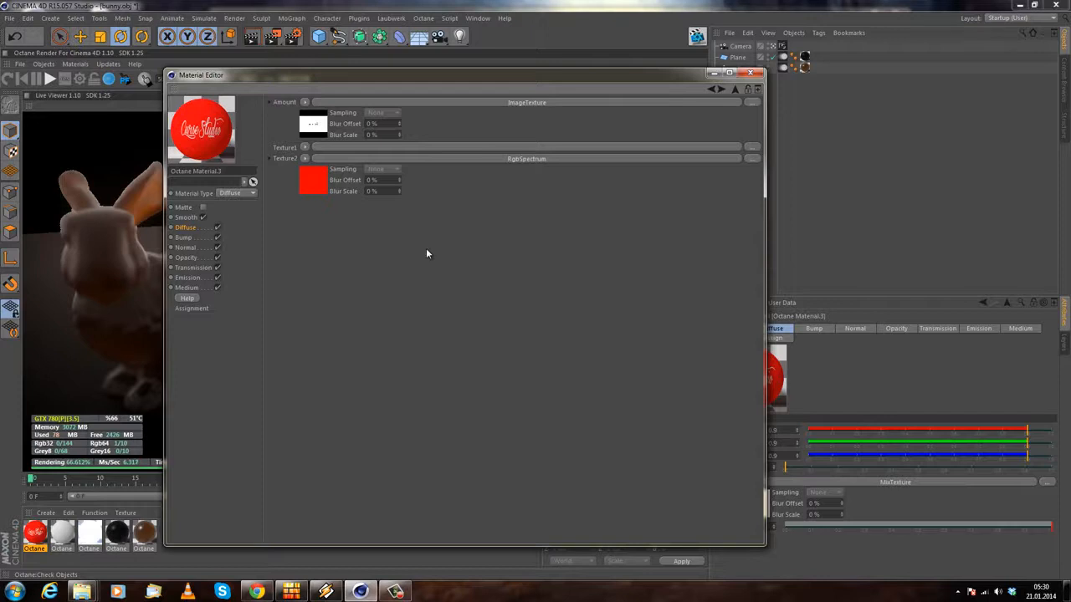
left_click(315, 129)
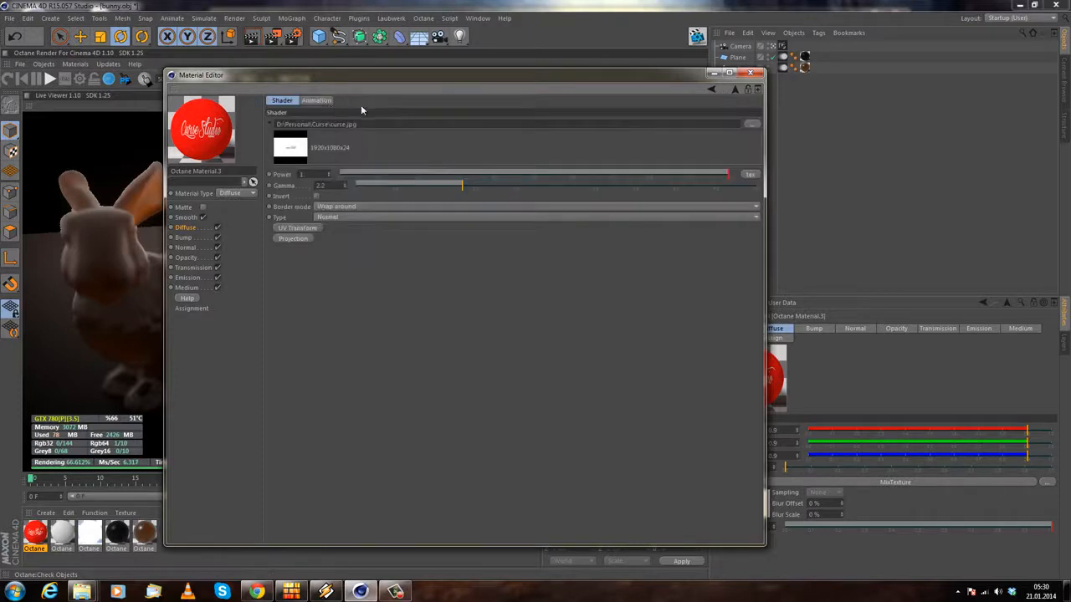
left_click(316, 195)
left_click(316, 197)
left_click(316, 196)
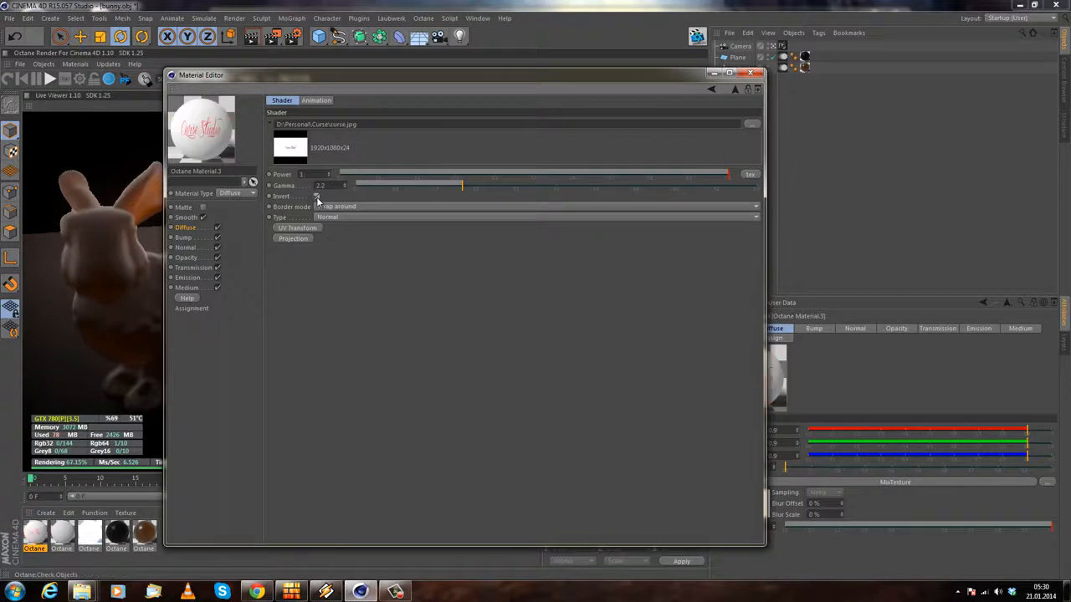
left_click(317, 196)
left_click(317, 198)
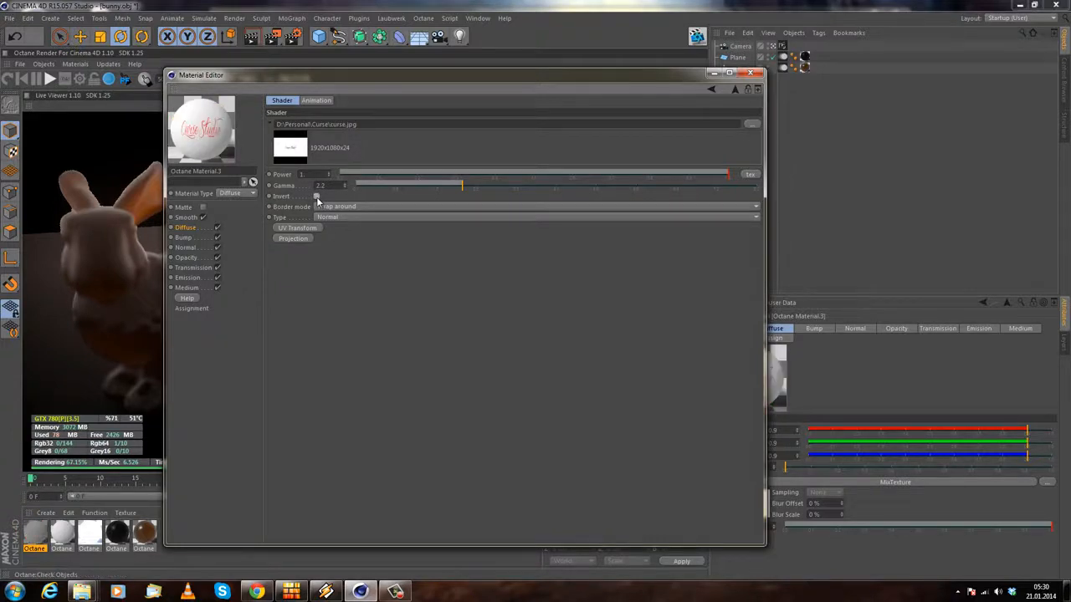
left_click(710, 89)
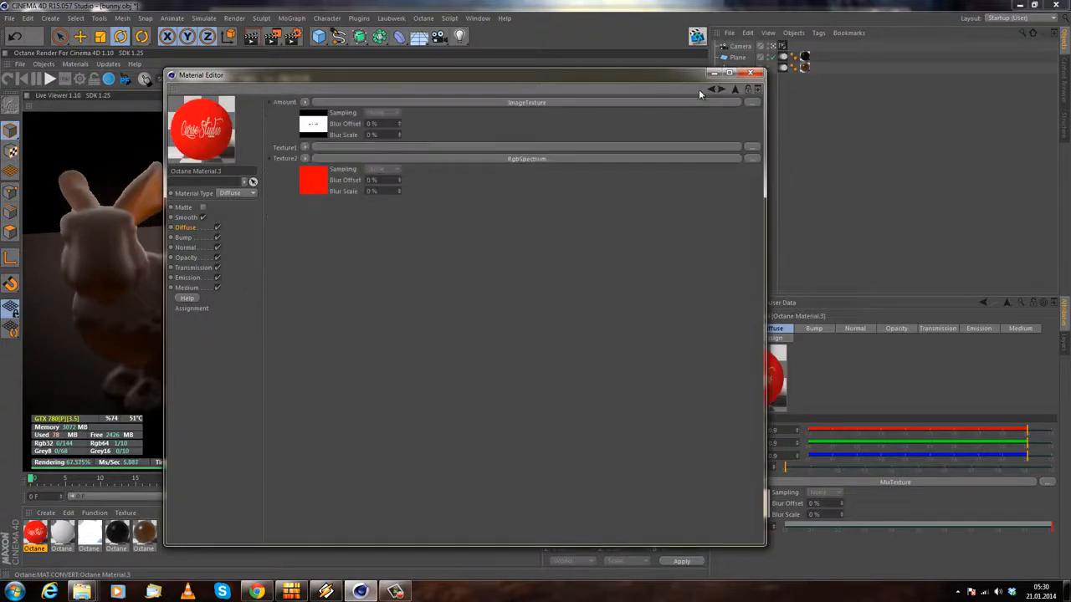
Step: Assign a C4doctane ImageTexture to the MixTexture's Texture1 and load curse.jpg into it
left_click(307, 148)
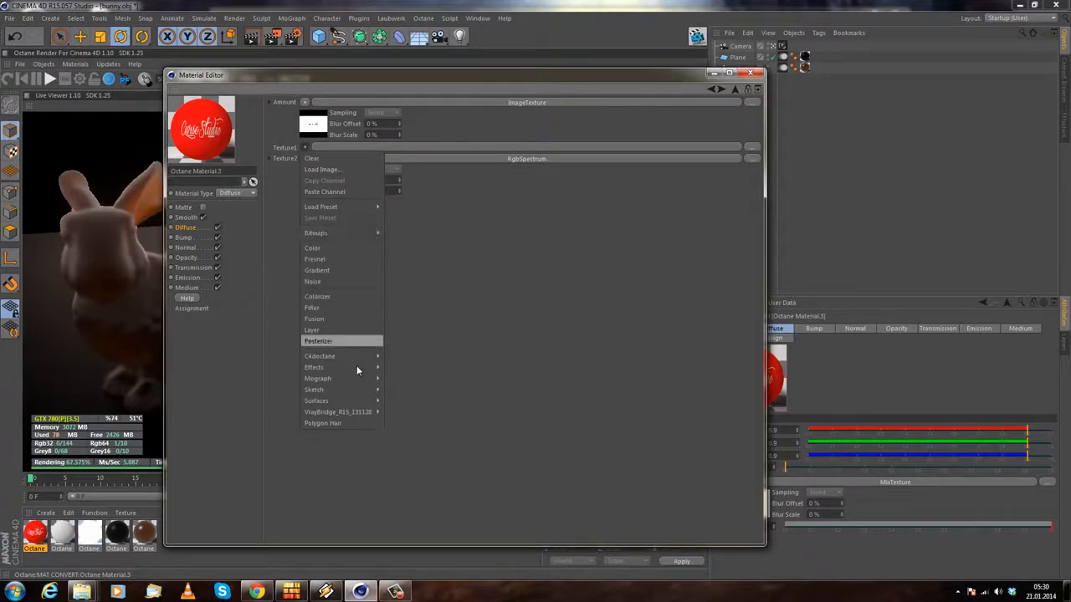
mouse_move(360, 355)
left_click(417, 428)
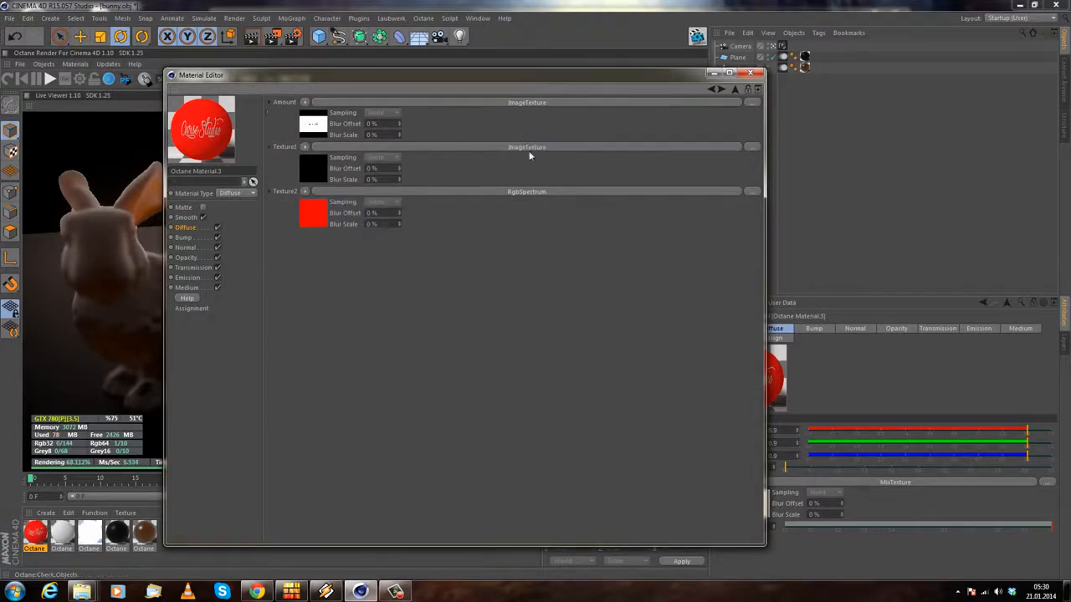
left_click(530, 156)
left_click(751, 124)
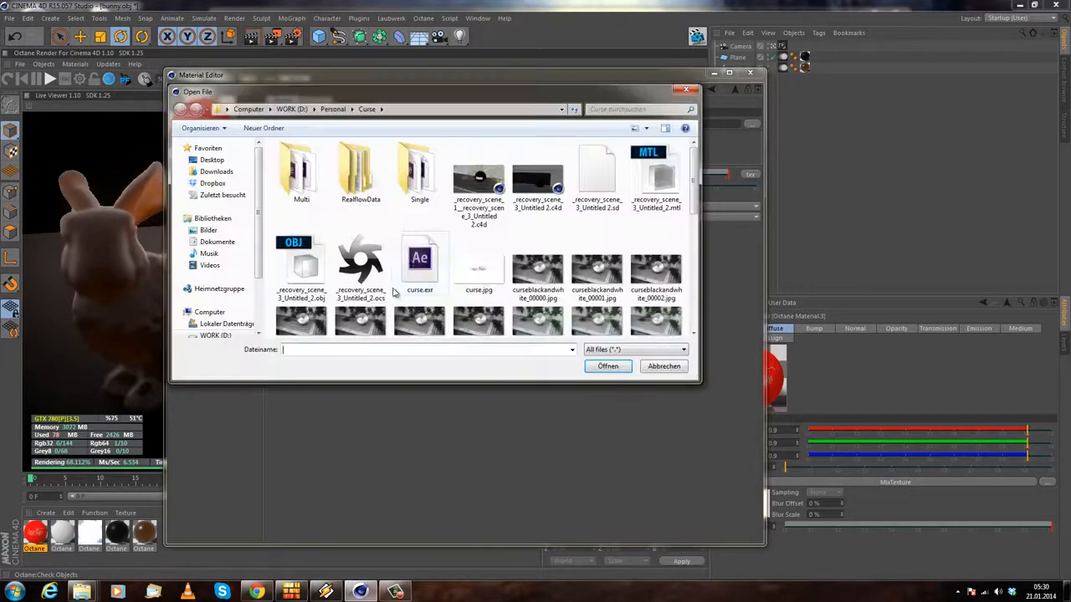
left_click(476, 269)
left_click(605, 363)
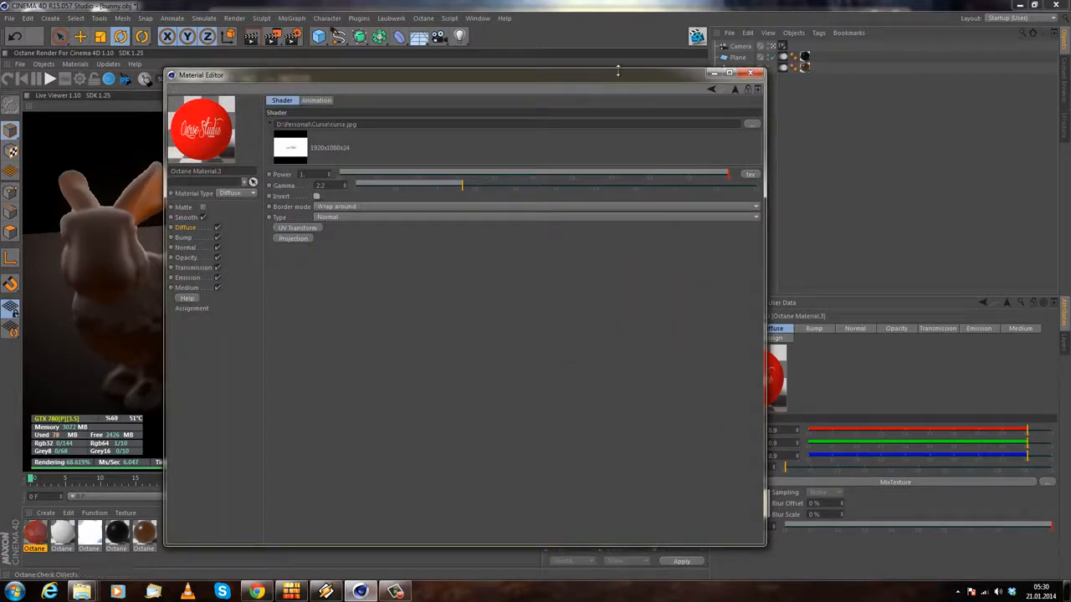
Step: Clear the ImageTexture from the MixTexture's Amount and set the Amount to about 0.65
left_click(711, 89)
left_click(305, 102)
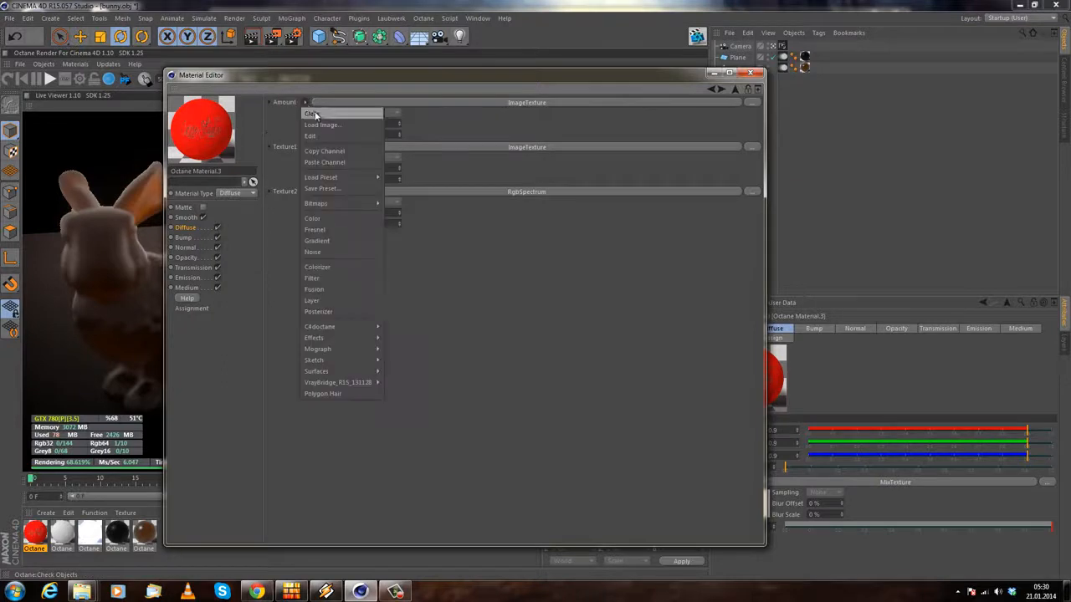
left_click(316, 112)
left_click_drag(545, 99, 592, 103)
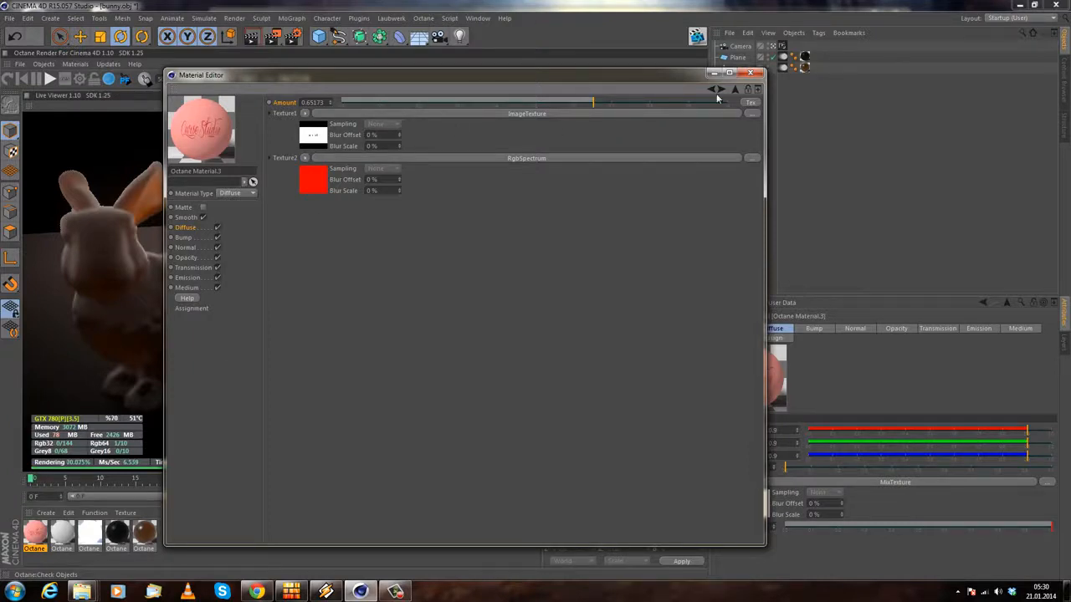
Step: Switch the MixTexture's Amount from a numeric value to a texture and assign a C4doctane ImageTexture to it
left_click(750, 104)
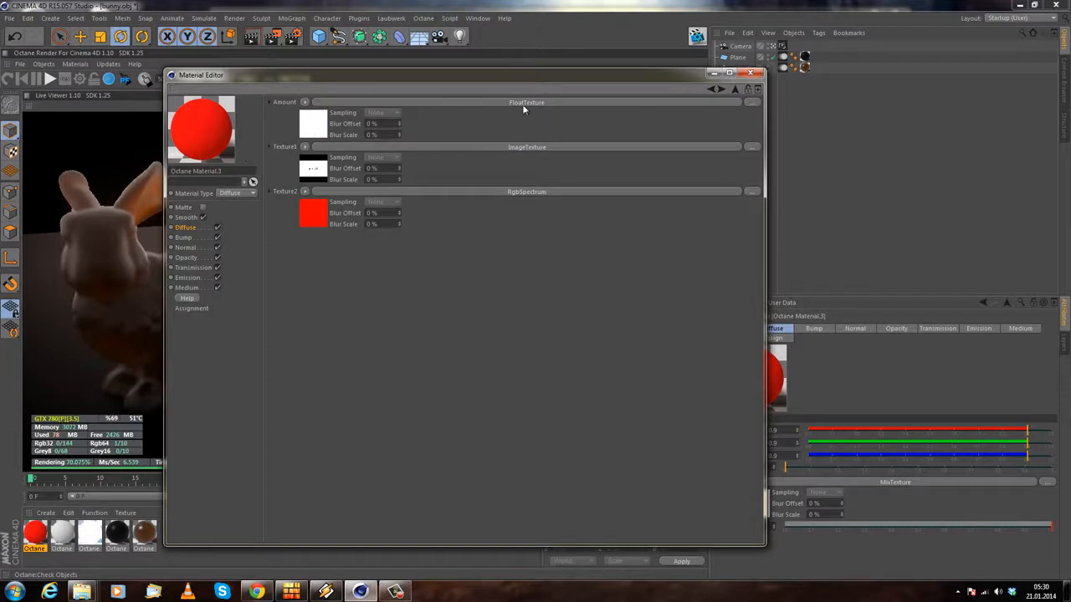
left_click(304, 103)
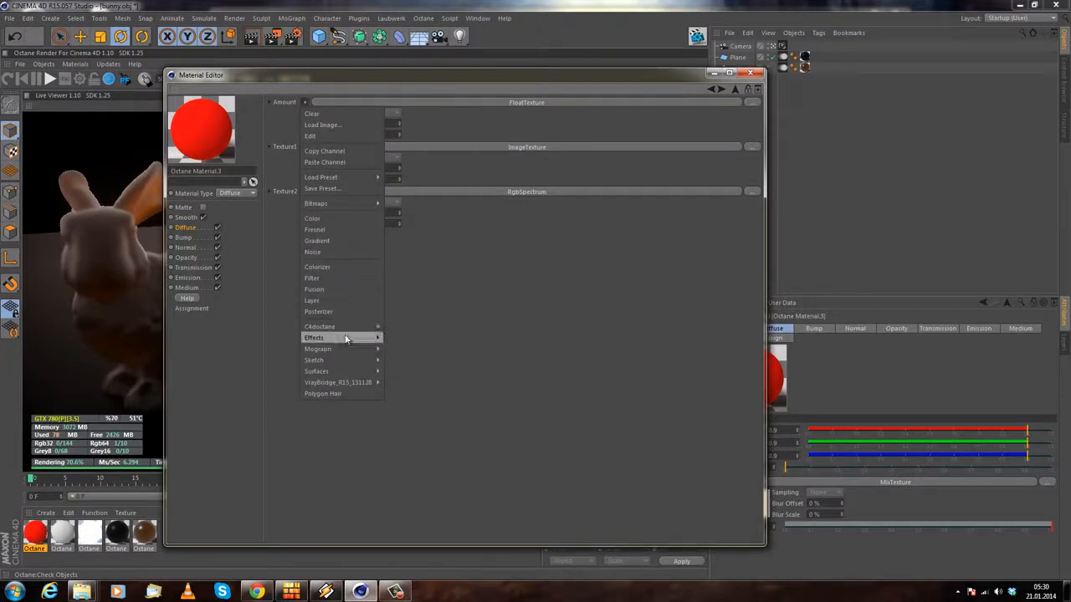
mouse_move(353, 325)
left_click(412, 413)
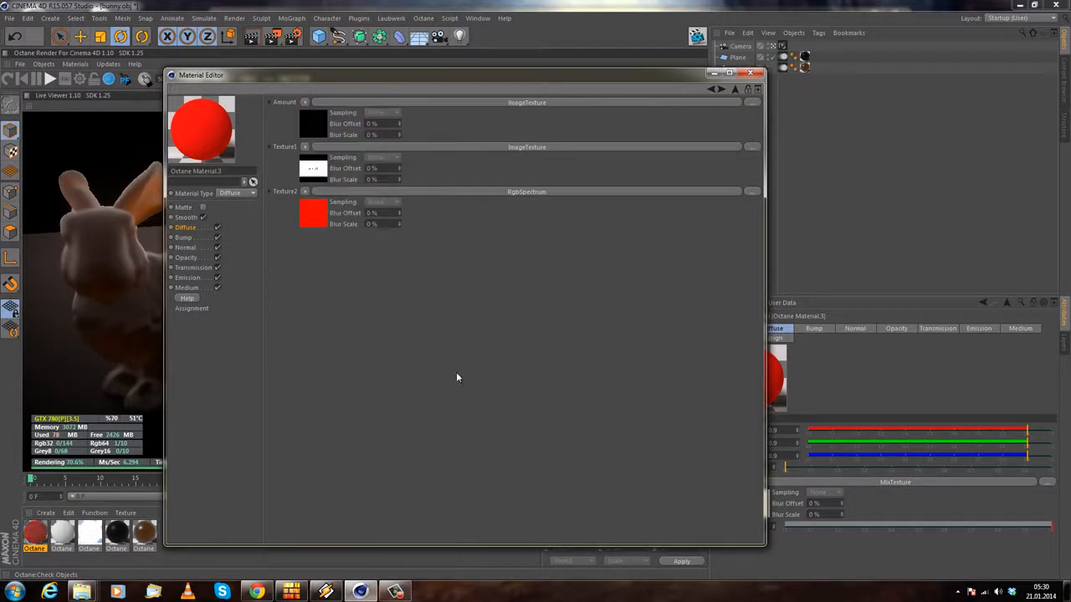
Step: Load curse.jpg into the Amount's ImageTexture without copying it to the project location, and return to the MixTexture settings
left_click(571, 102)
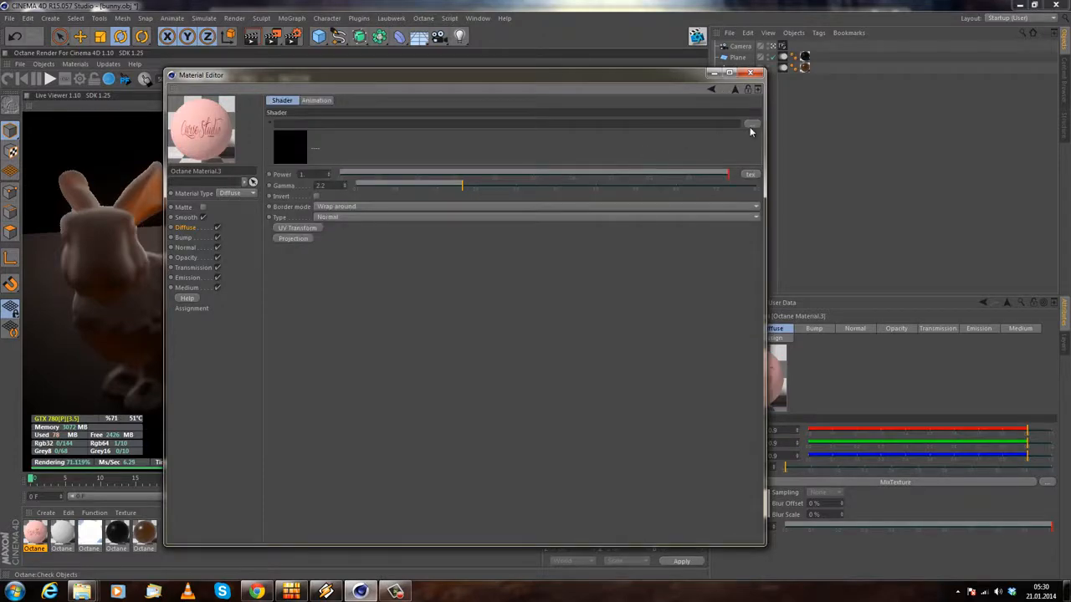
left_click(748, 173)
double_click(471, 270)
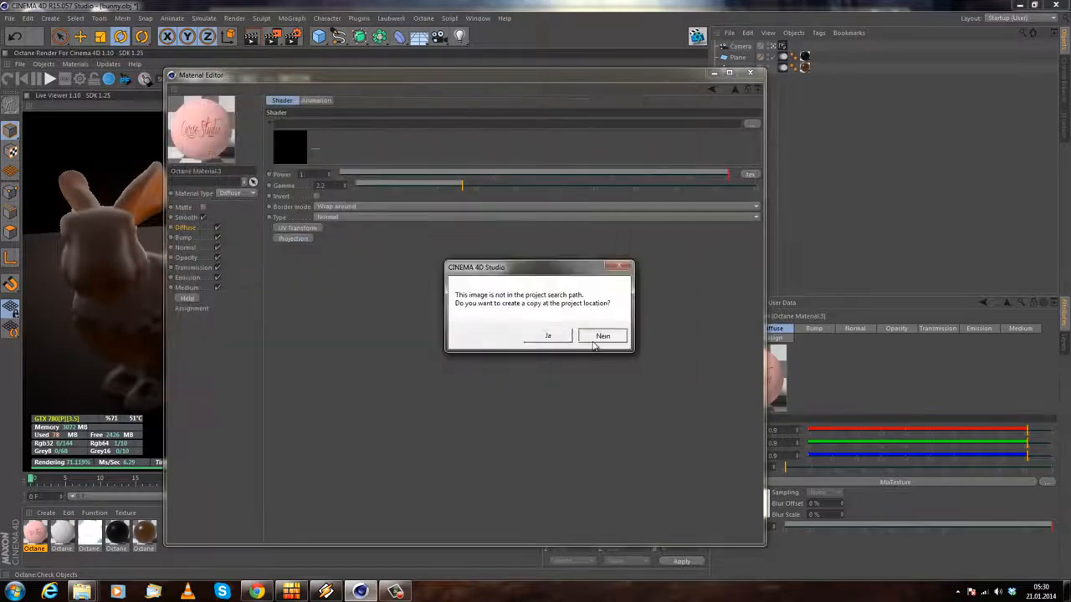
left_click(603, 336)
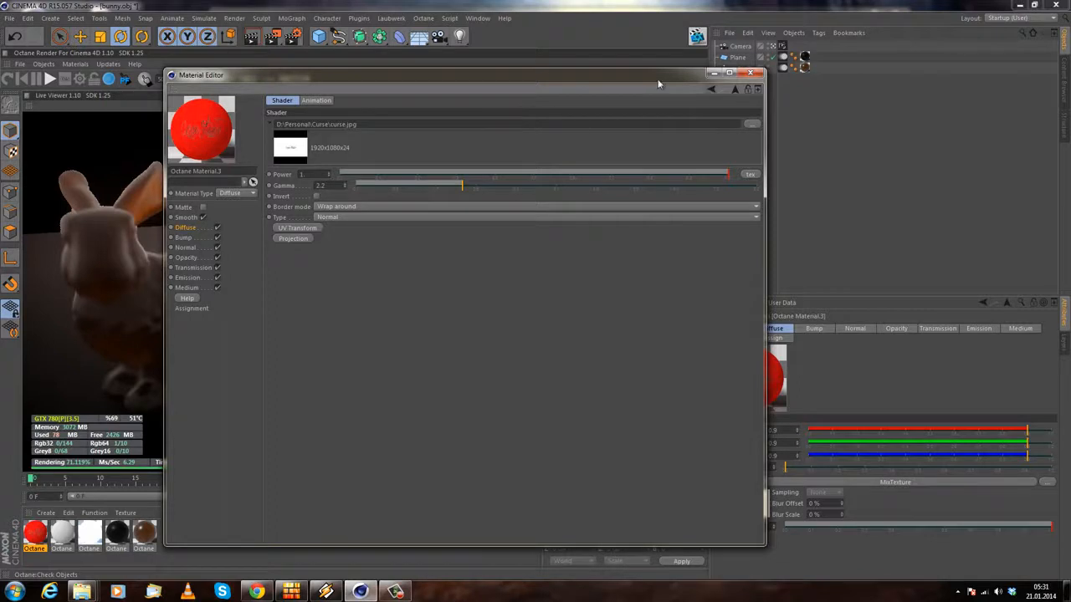
left_click(711, 90)
left_click(428, 146)
left_click(711, 89)
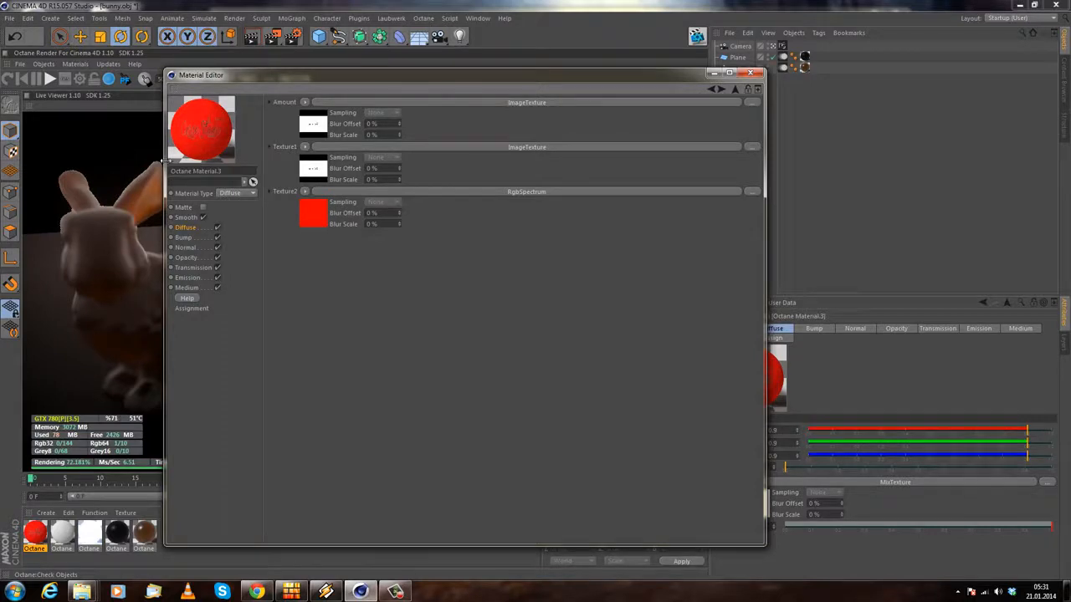
Step: Create a new standard material and assign a Fusion shader to its Color texture, opening the shader's properties
left_click_drag(334, 76, 588, 34)
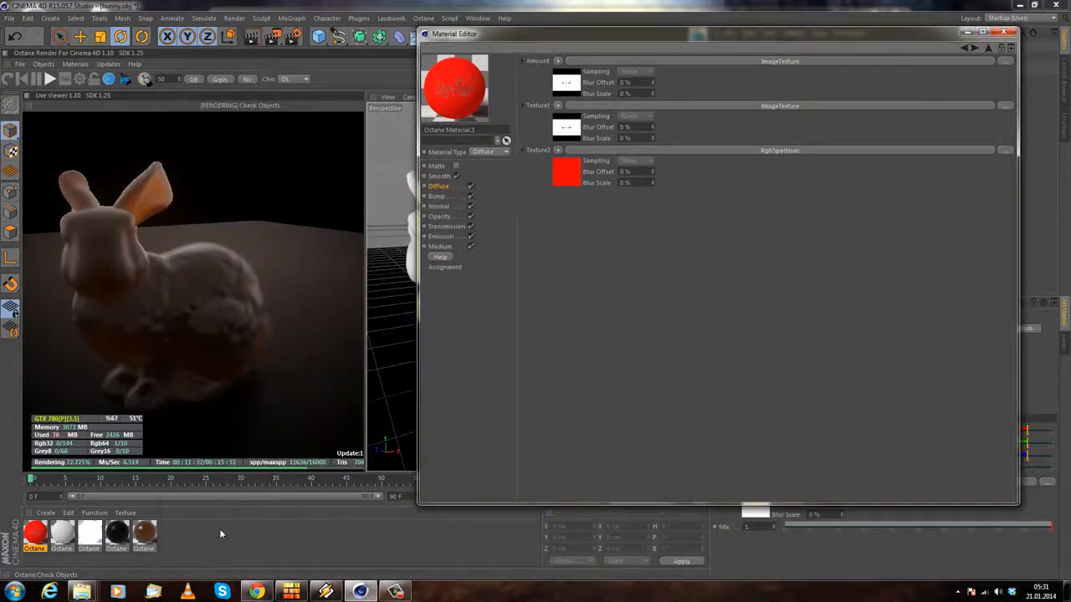
double_click(189, 539)
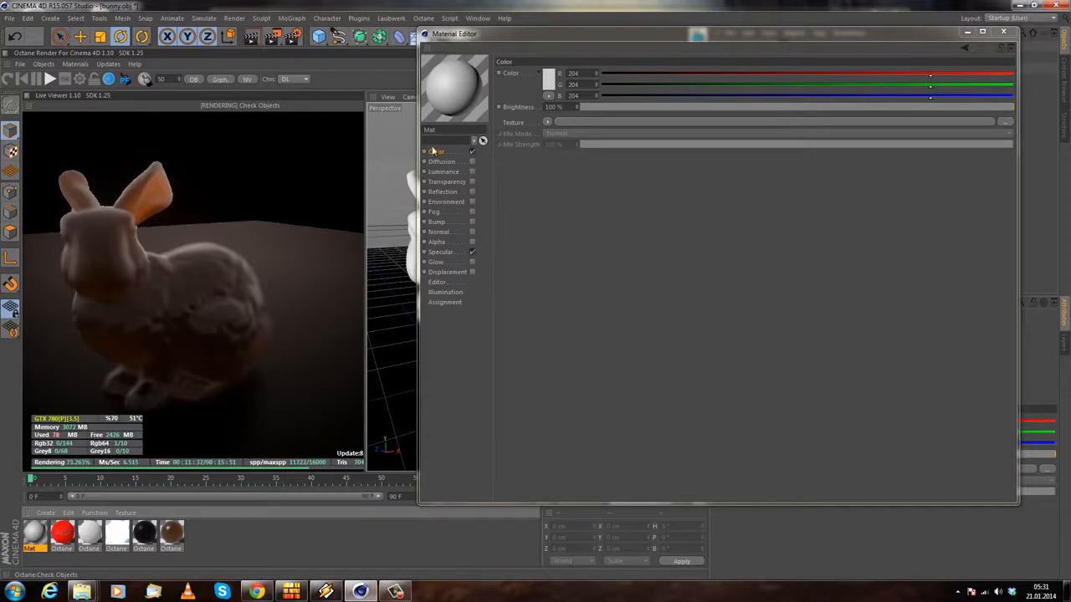
left_click(547, 123)
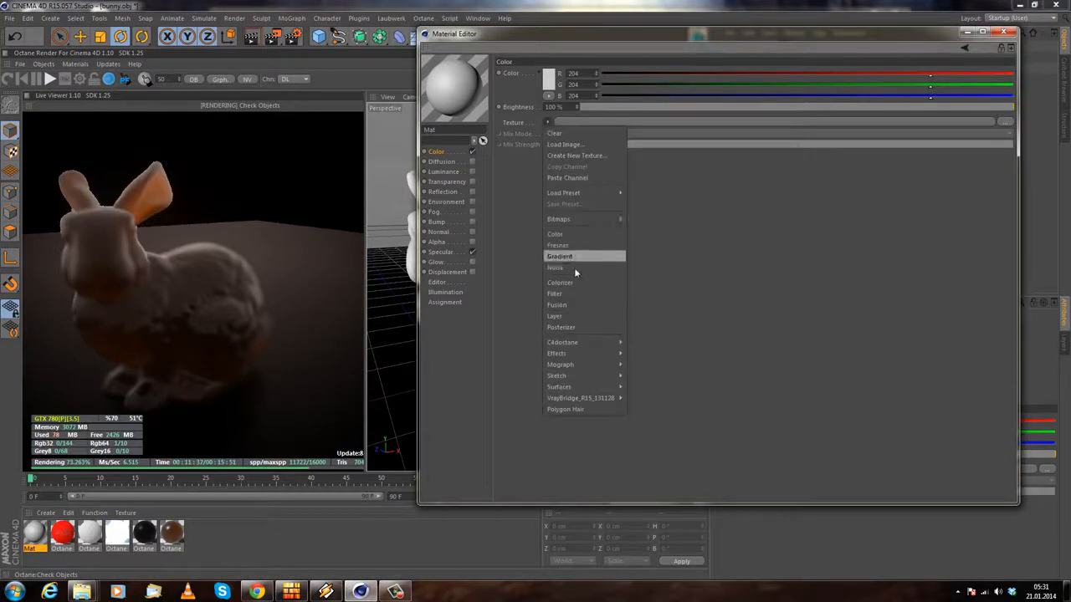
left_click(570, 303)
left_click(628, 123)
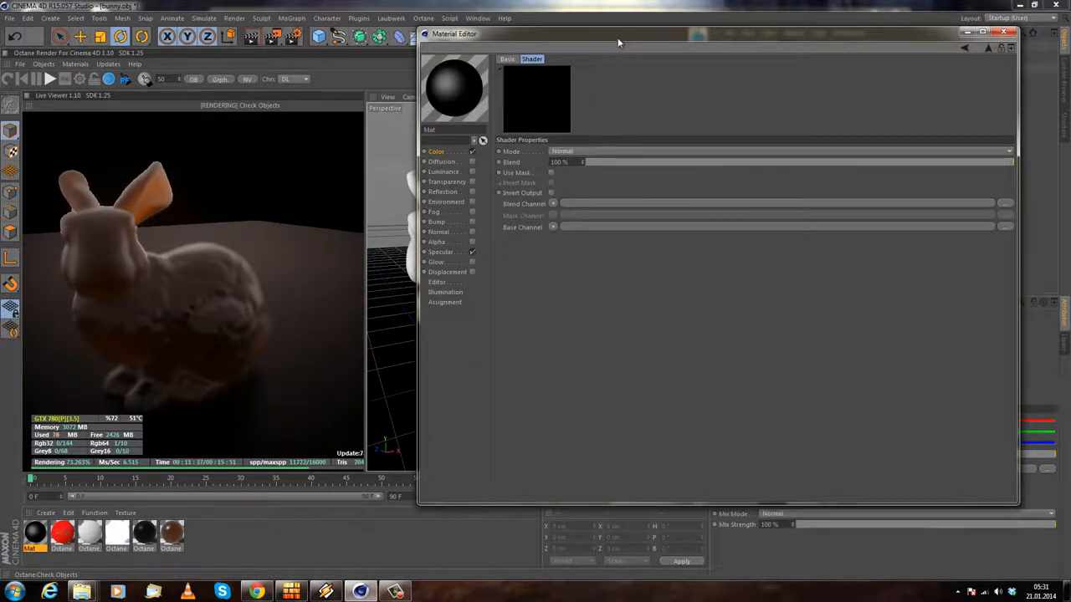
Step: Examine the Fusion shader's Base Channel choices and Use Mask option for comparison with MixTexture, and close the material editor
left_click_drag(552, 35, 378, 27)
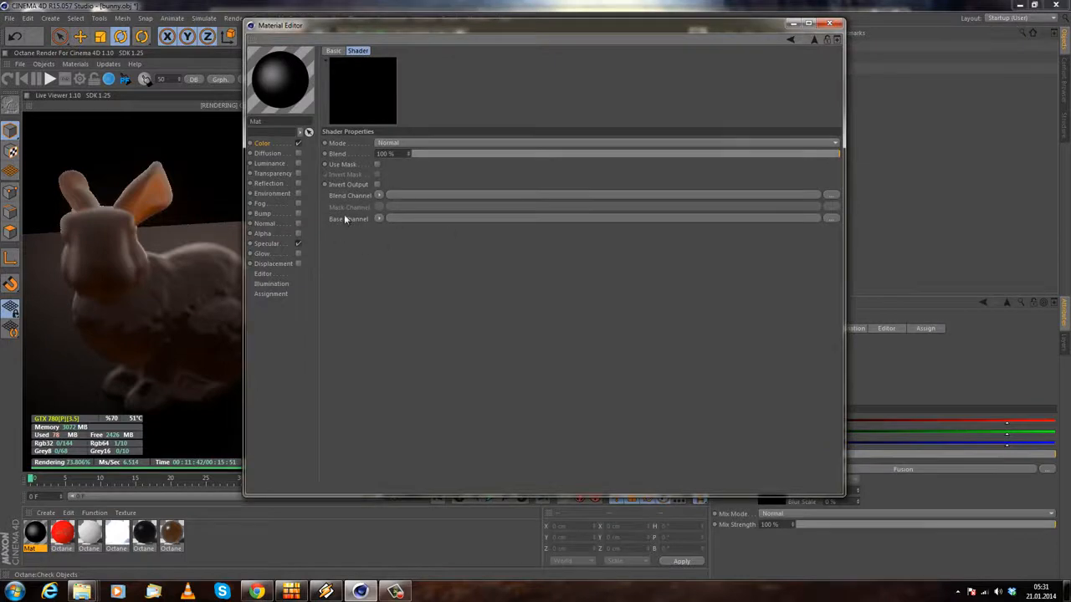
left_click(378, 220)
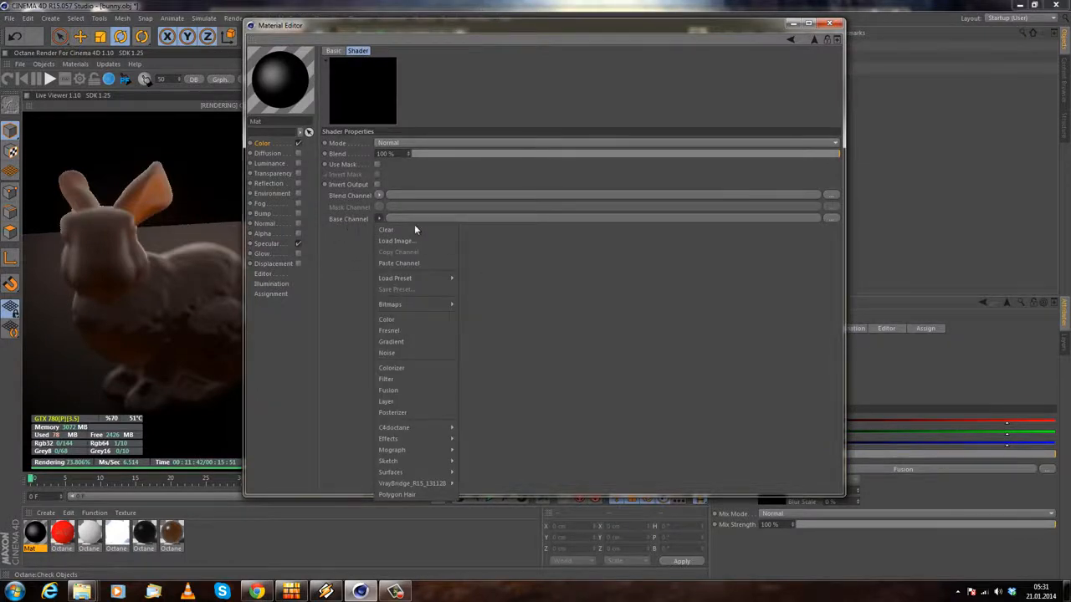
left_click(312, 253)
left_click(377, 165)
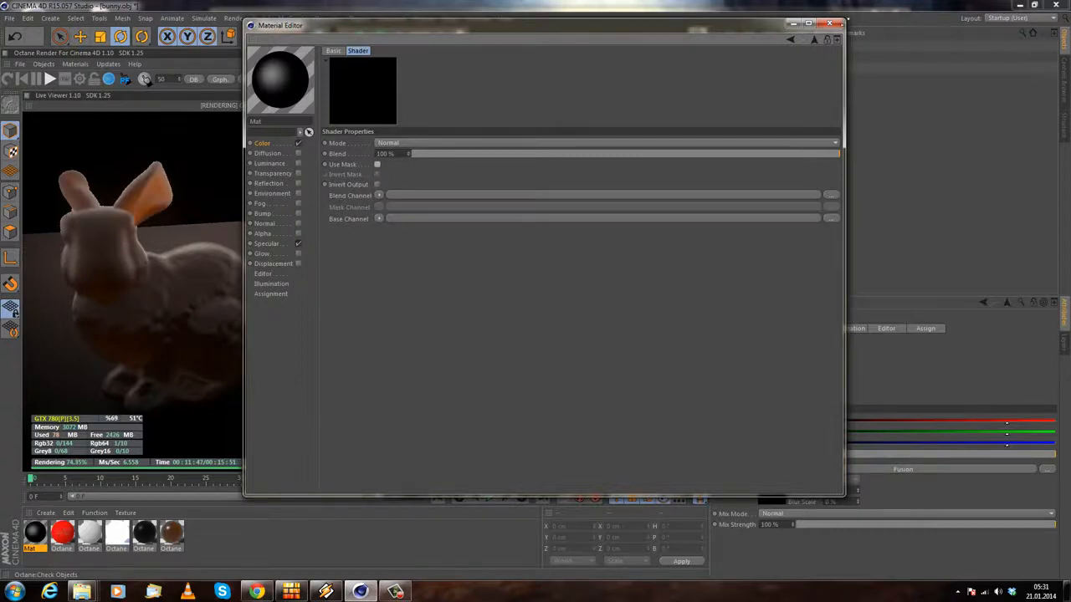
left_click(828, 23)
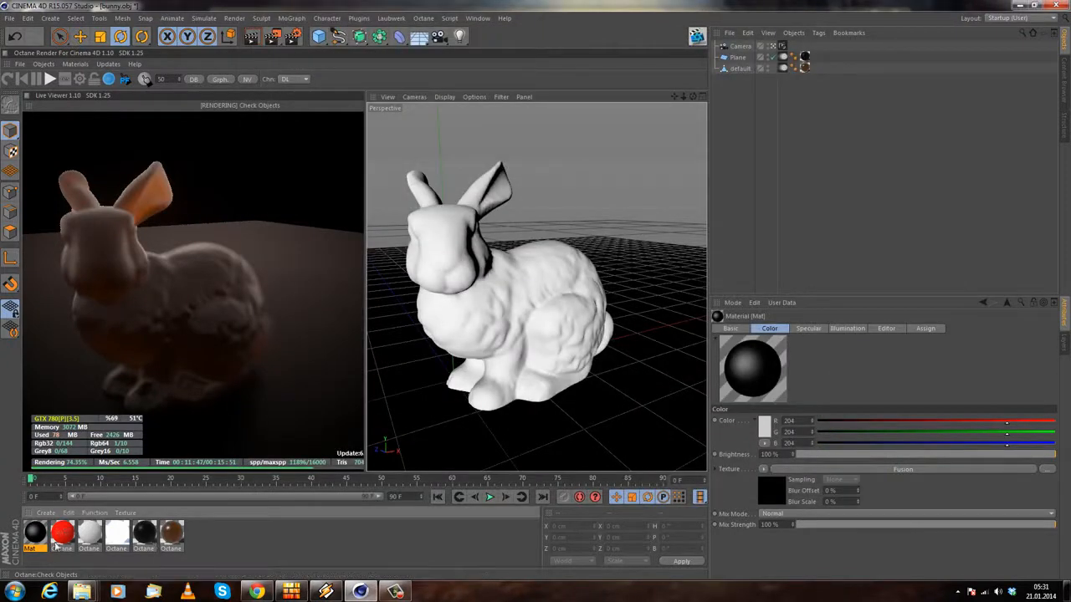
Step: Review the C4doctane shaders available for the red Octane material's Diffuse texture without choosing one, and close the material editor
double_click(64, 533)
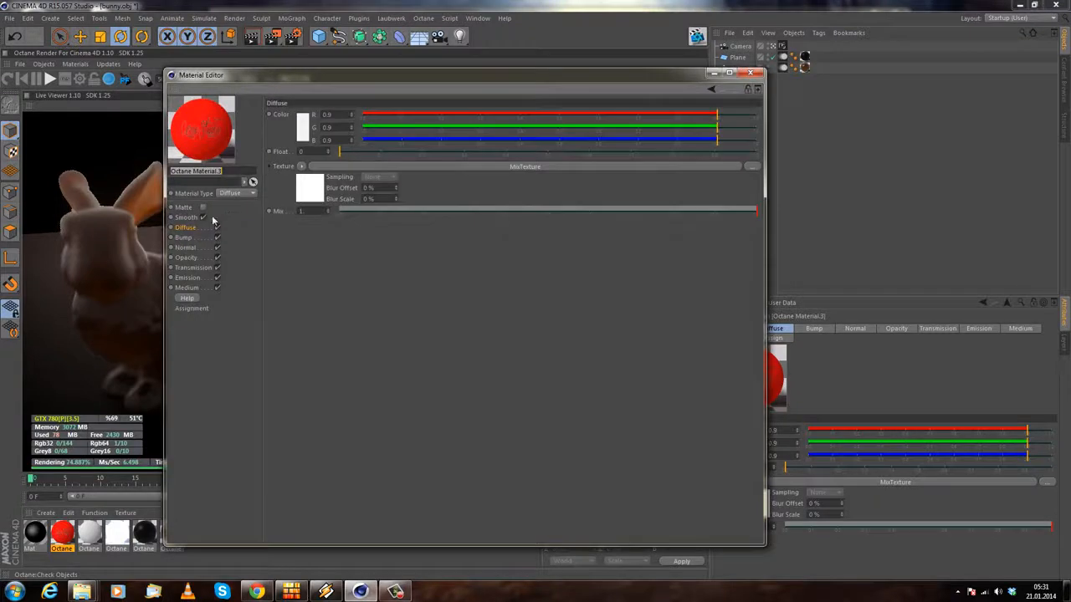
left_click(302, 166)
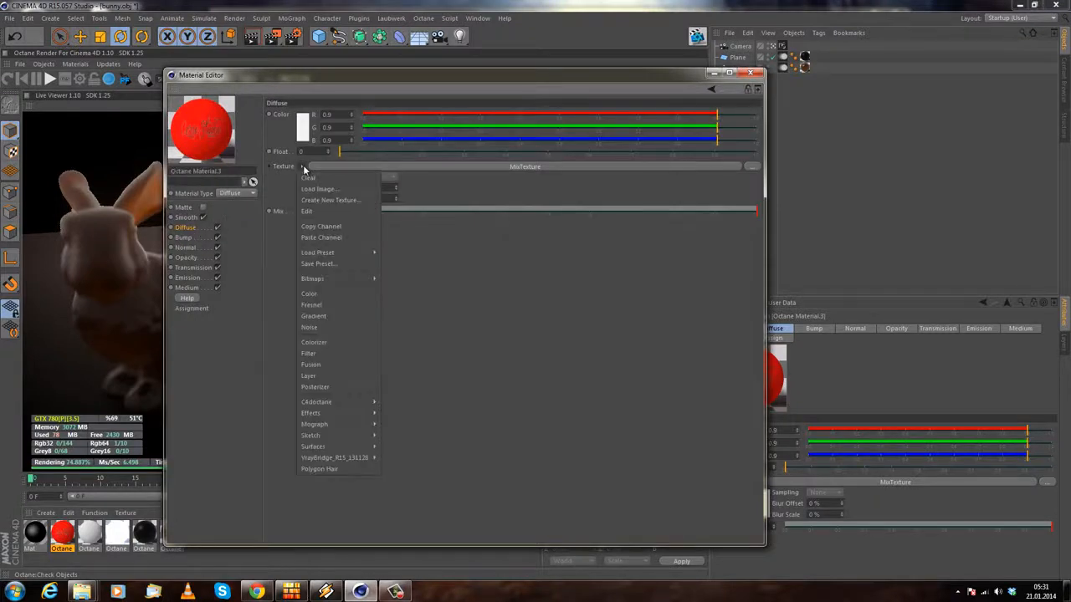
mouse_move(349, 401)
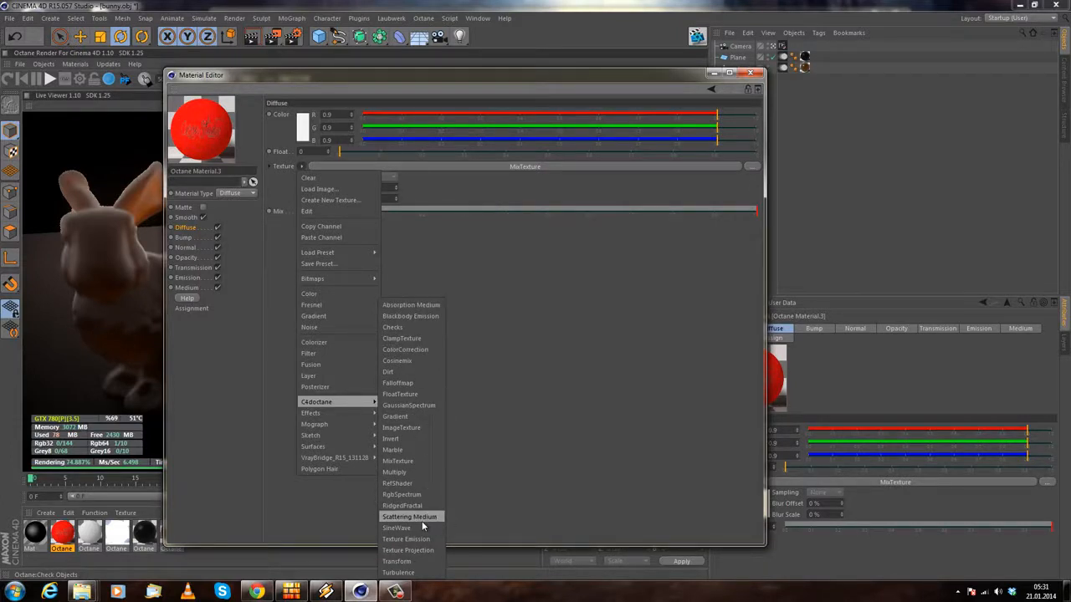
left_click(518, 398)
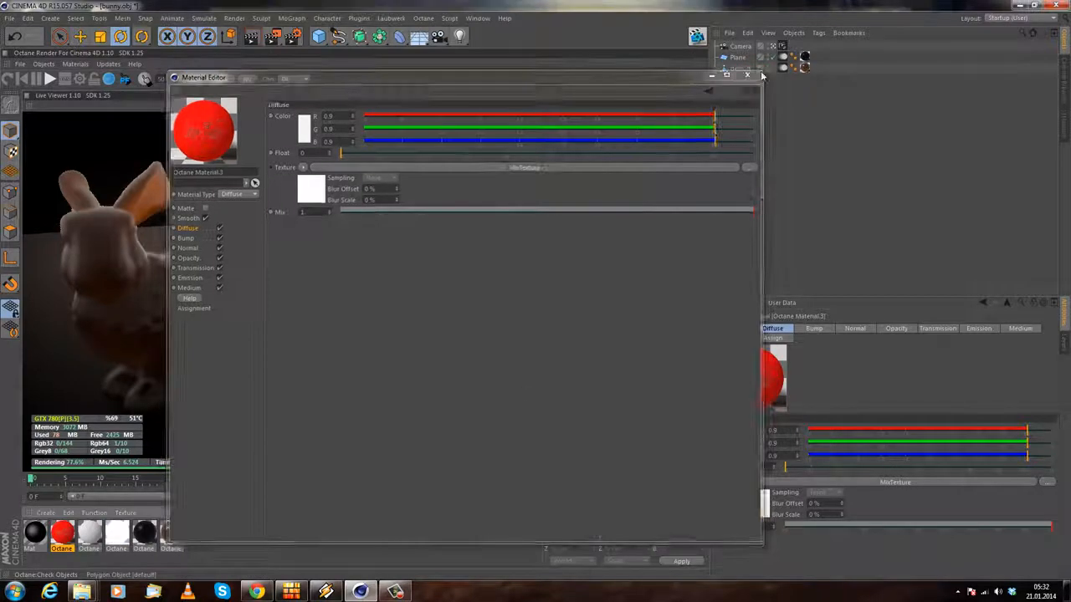
left_click(750, 73)
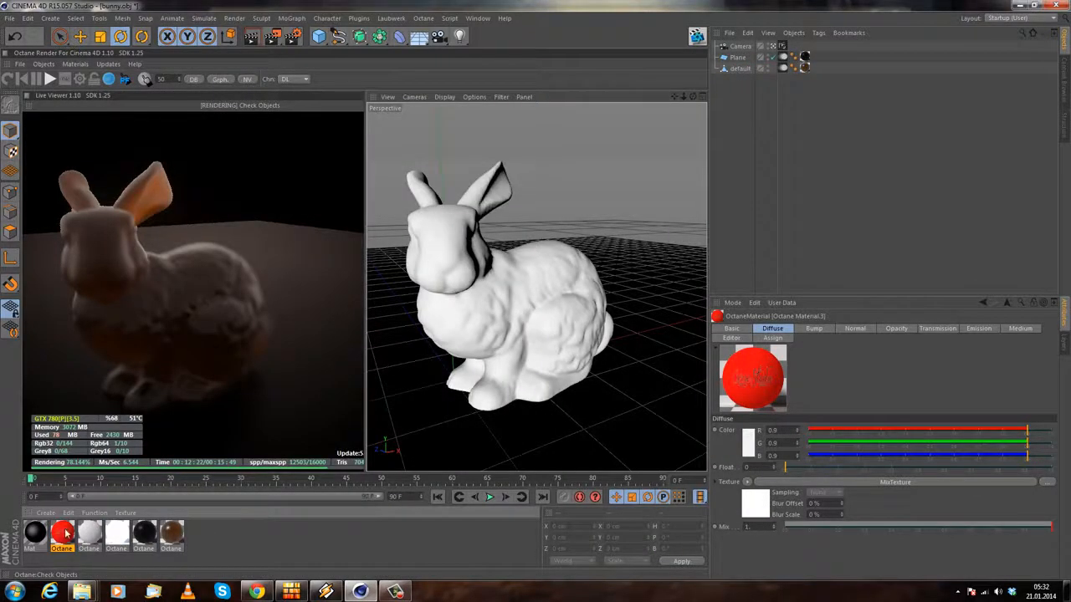
Step: Delete the Mat material with the Fusion shader and remove the bunny object named default from the scene
left_click(35, 532)
key("Delete")
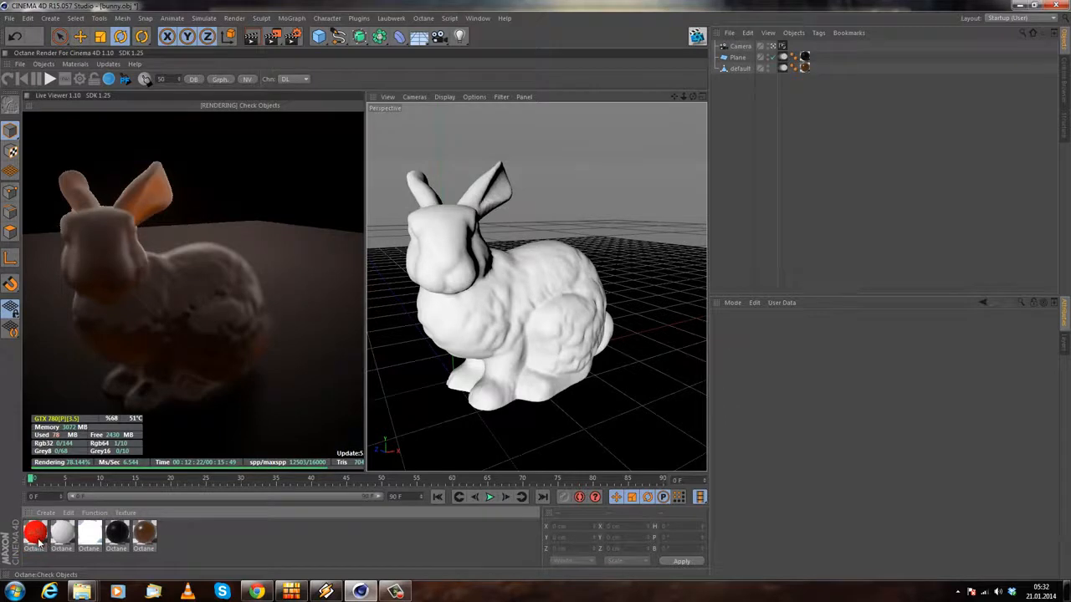
left_click(36, 533)
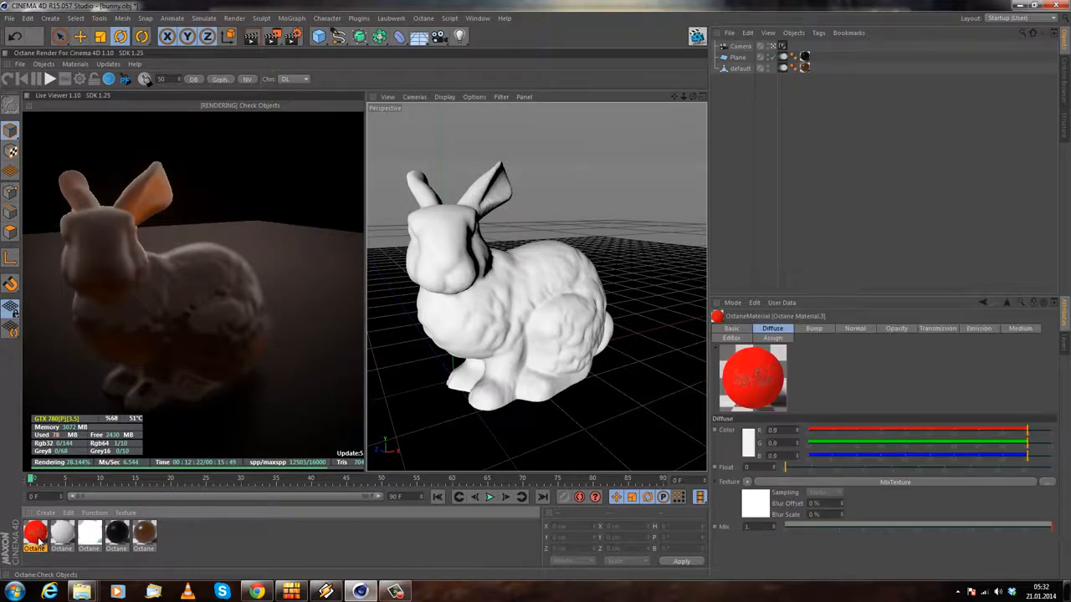
left_click(734, 69)
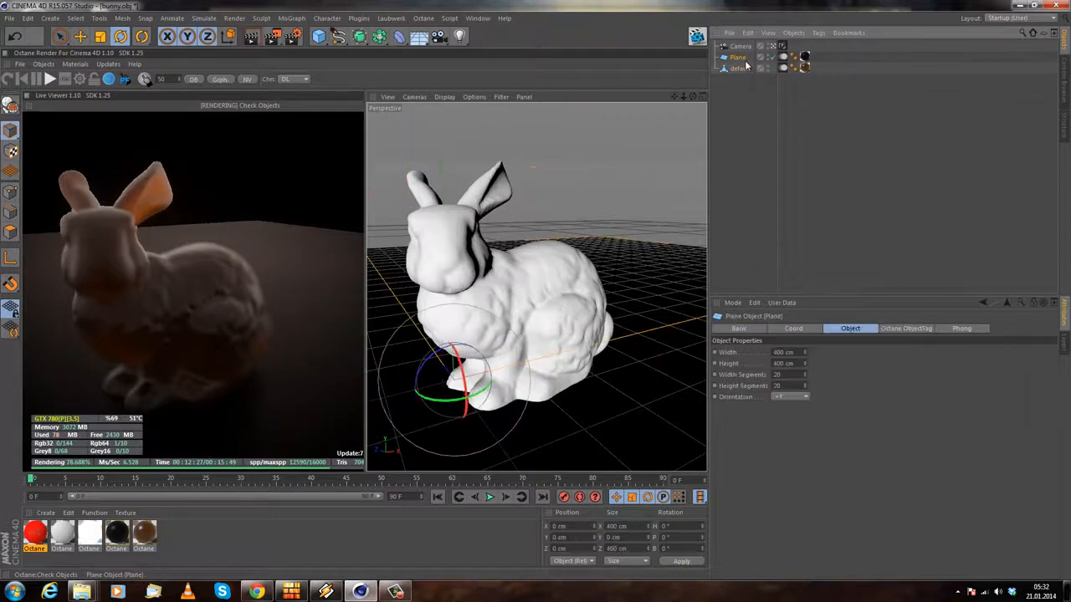
key("Delete")
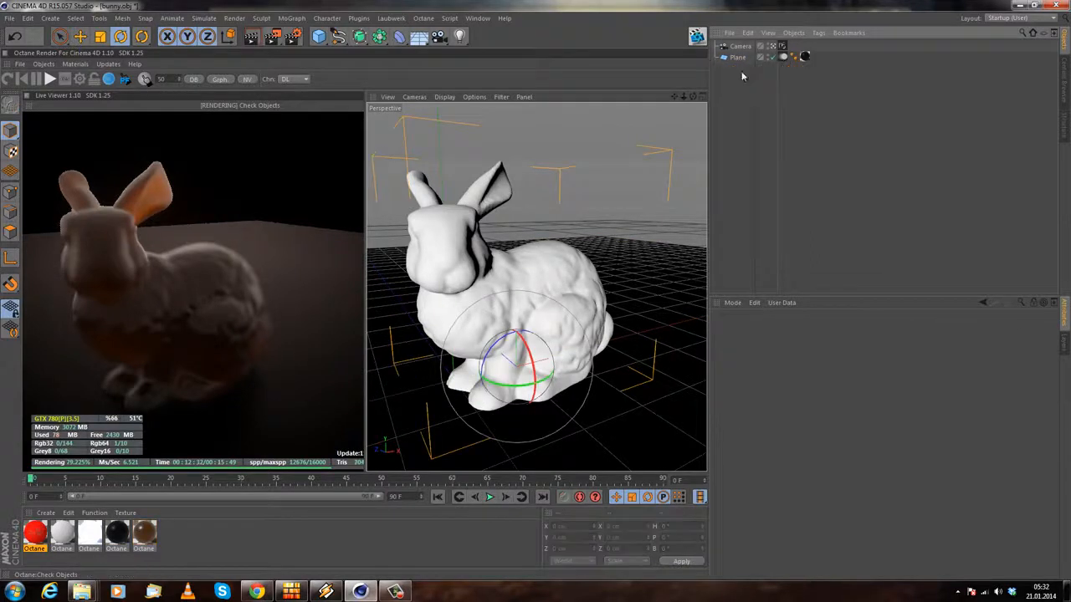
Step: Add a Cube primitive and scale it uniformly down to about 19.2 cm per side
left_click(319, 36)
left_click(401, 52)
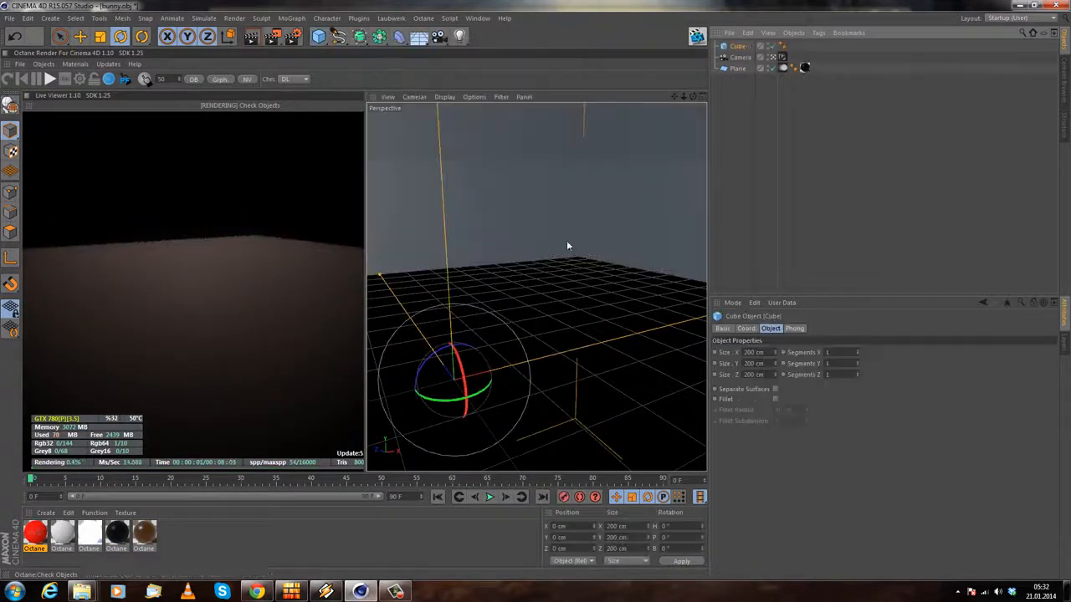
left_click(99, 36)
left_click_drag(425, 272, 554, 66)
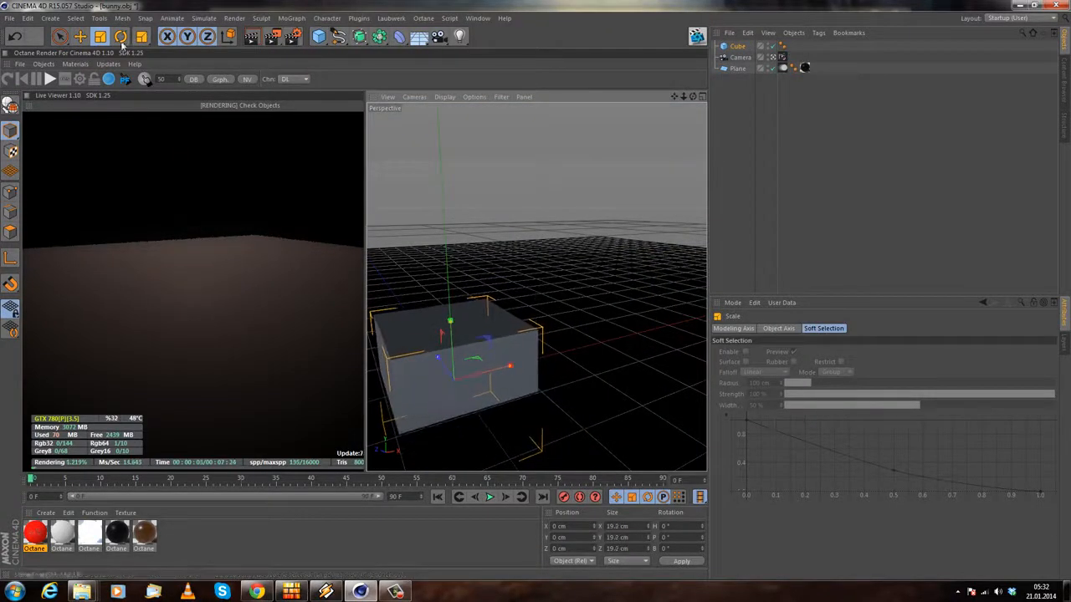
Step: Move the cube up onto the plane and slightly along X, to about X 4.5 cm and Y 9.8 cm
left_click(80, 36)
left_click_drag(449, 325, 446, 266)
left_click_drag(492, 309, 519, 304)
left_click_drag(477, 259, 478, 265)
Step: Convert the cube to an editable polygon object and give it an Octane ObjectTag with a raised Mesh No
left_click(736, 47)
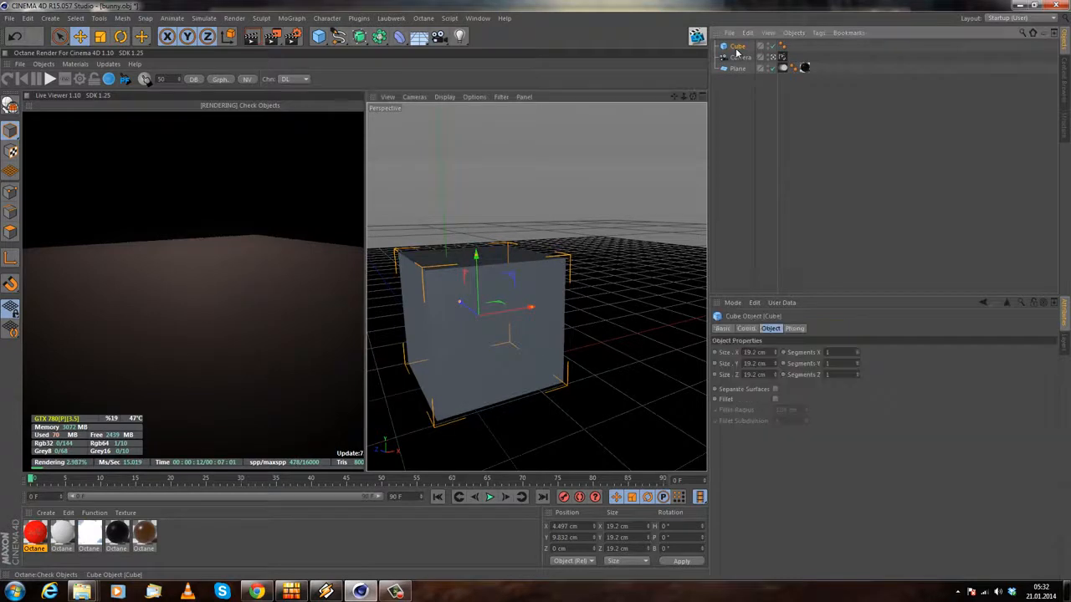
right_click(737, 48)
mouse_move(827, 77)
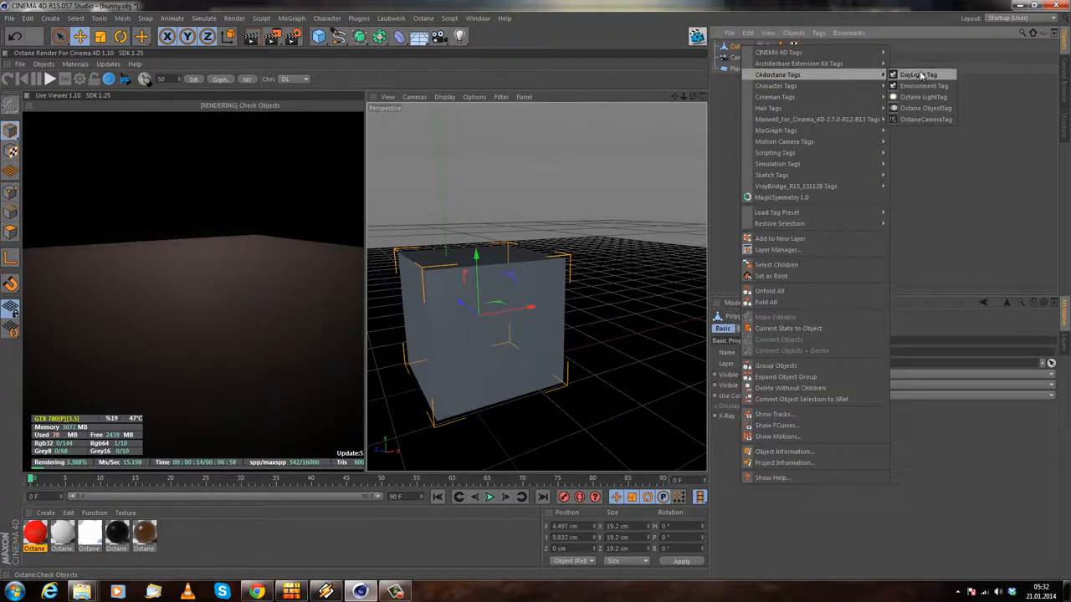
left_click(916, 119)
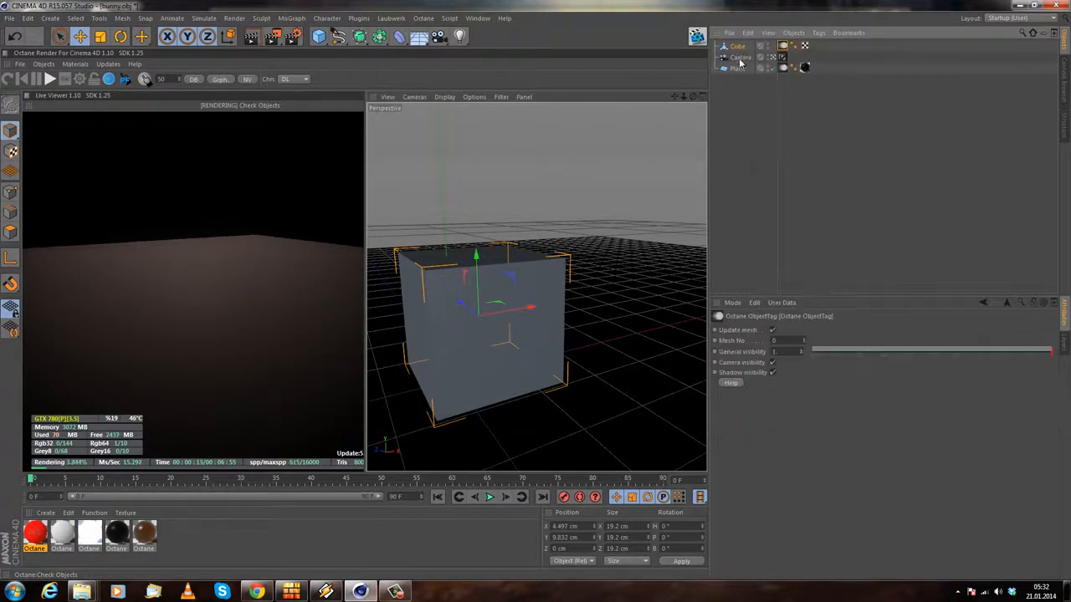
left_click(804, 342)
left_click(803, 343)
Step: Set the Aperture in the camera's Octane camera tag to 0 and frame the cube closely
middle_click_drag(456, 249, 490, 239, "alt")
left_click(783, 57)
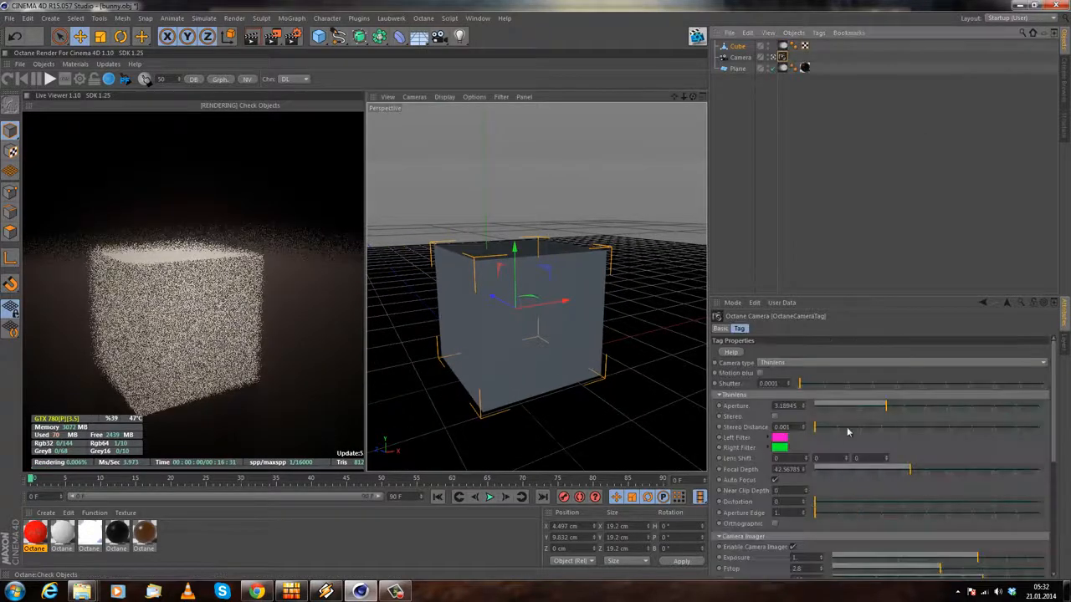
left_click_drag(845, 407, 602, 402)
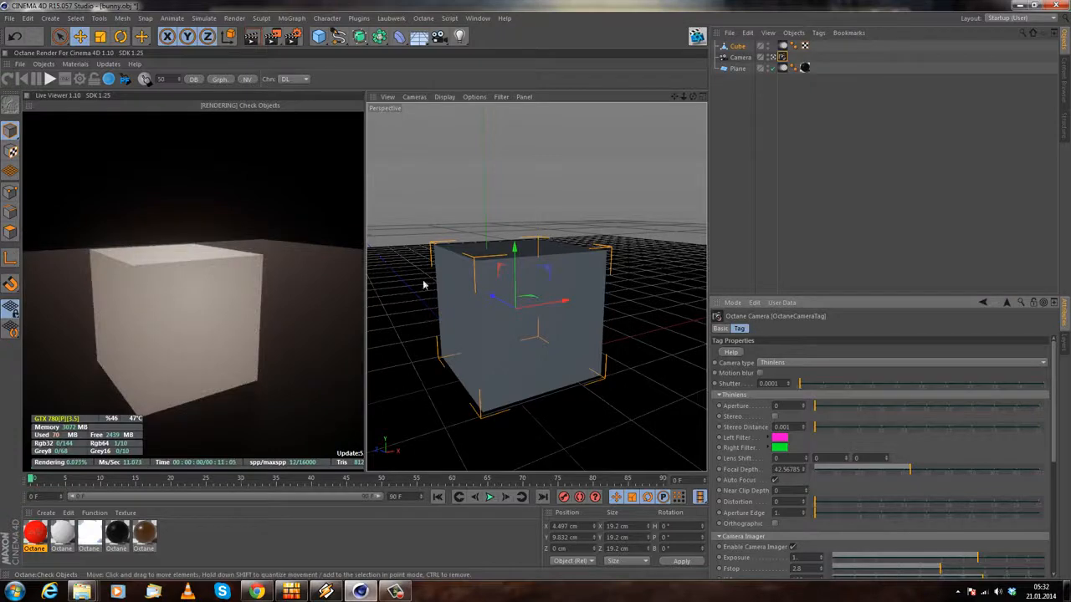
scroll(494, 270, "up", 2)
mouse_move(492, 279)
left_mouse_down("alt")
mouse_move(486, 344)
mouse_move(478, 278)
left_mouse_up("alt")
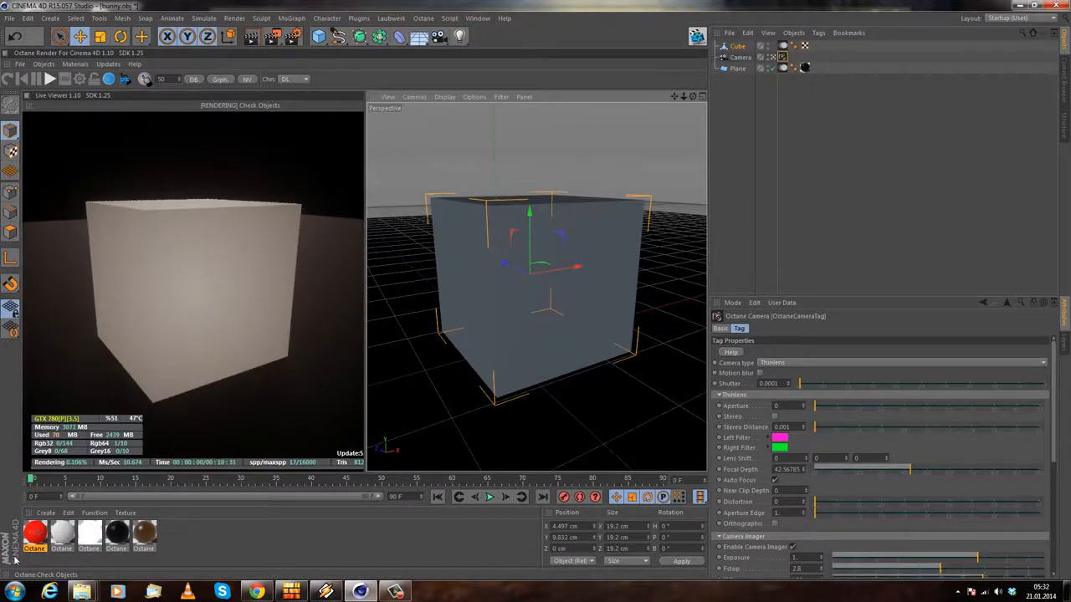
Step: Replace the red material's diffuse MixTexture with an ImageTexture that loads curse.jpg, and close the Material Editor
double_click(36, 535)
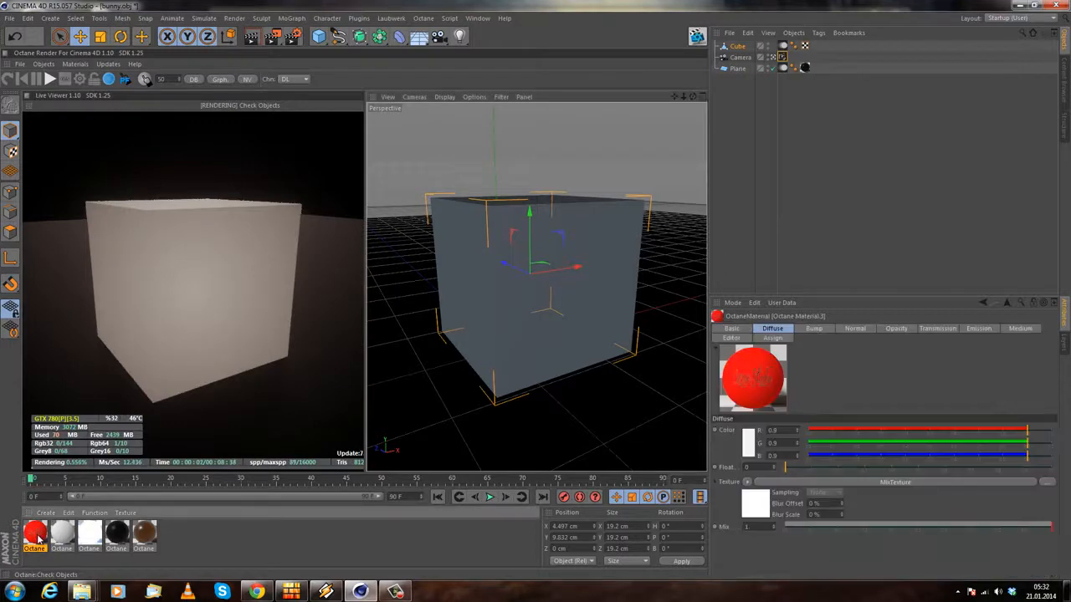
left_click(306, 168)
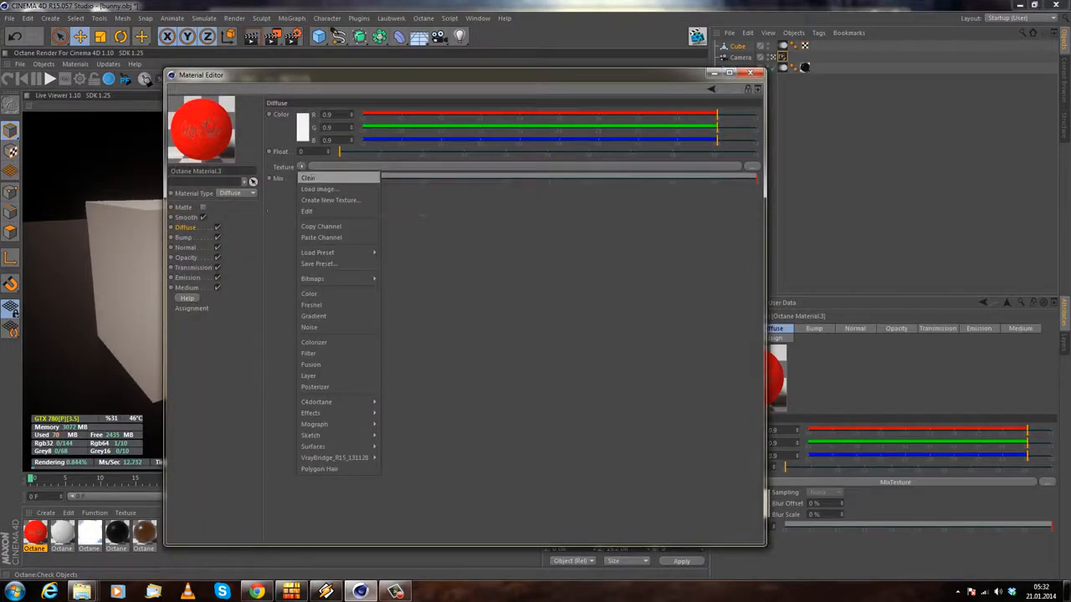
left_click(309, 174)
left_click(303, 168)
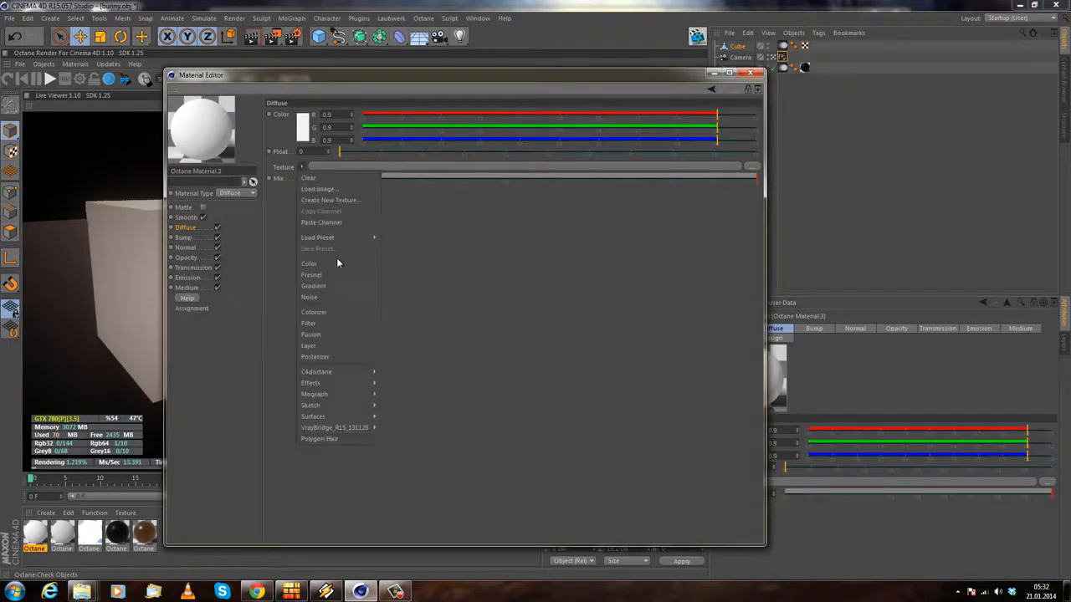
mouse_move(334, 372)
left_click(410, 427)
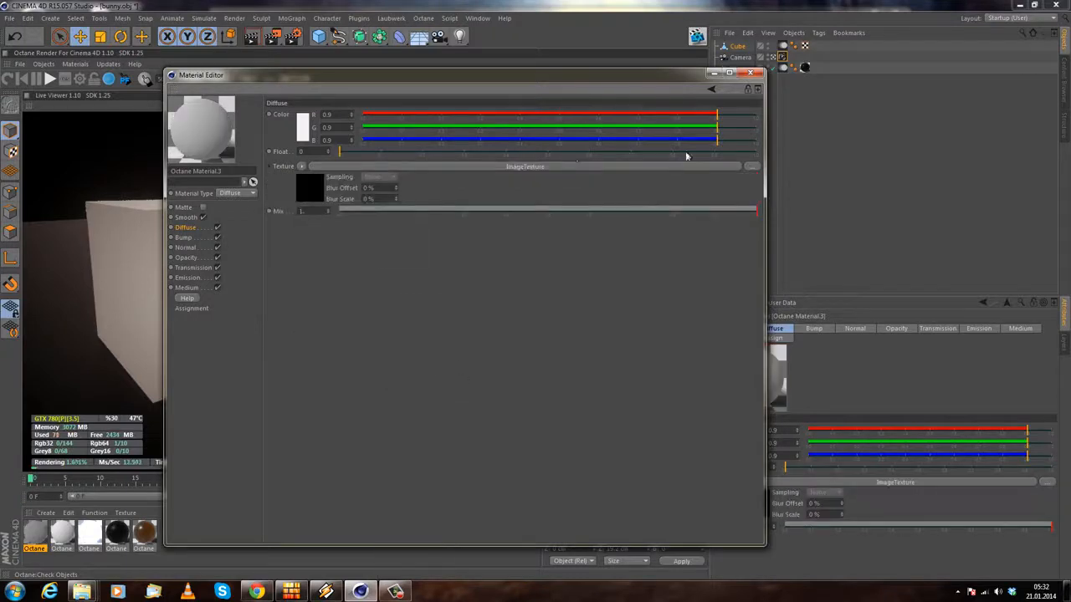
left_click(574, 167)
left_click(752, 126)
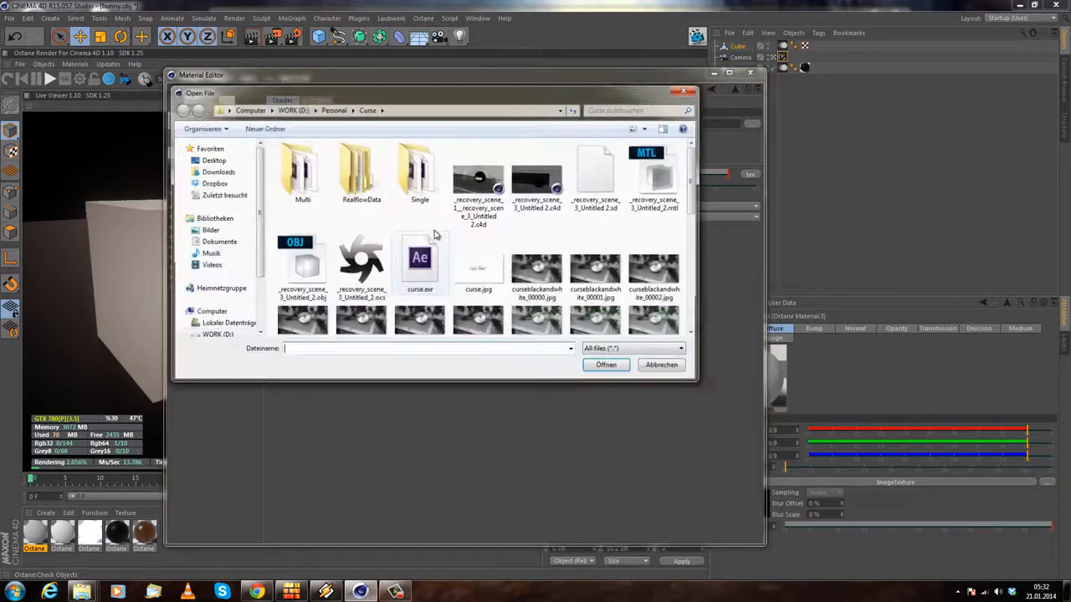
double_click(475, 279)
left_click(602, 336)
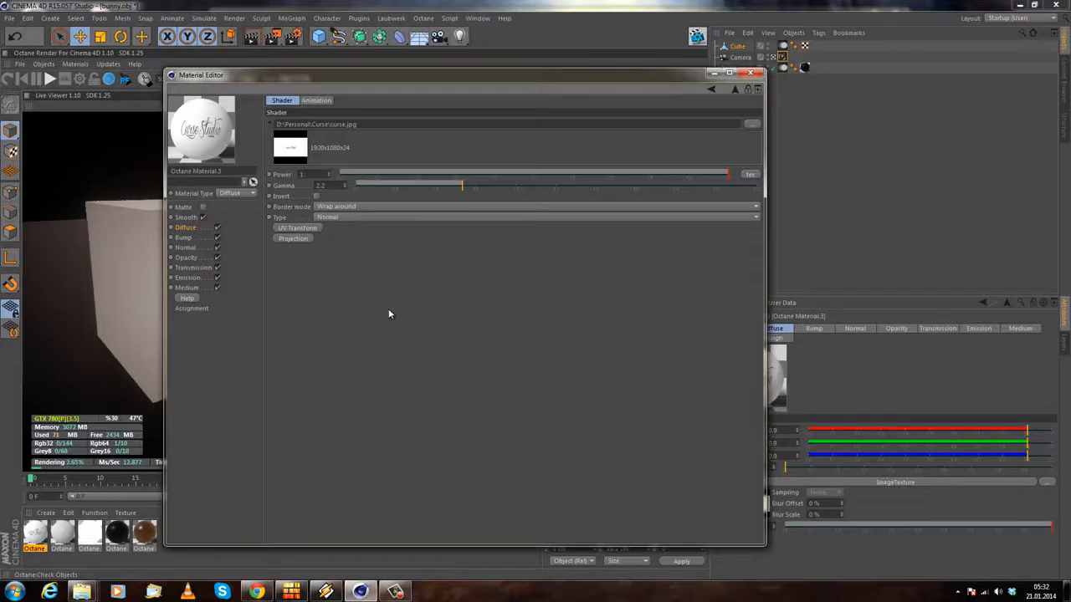
left_click(751, 74)
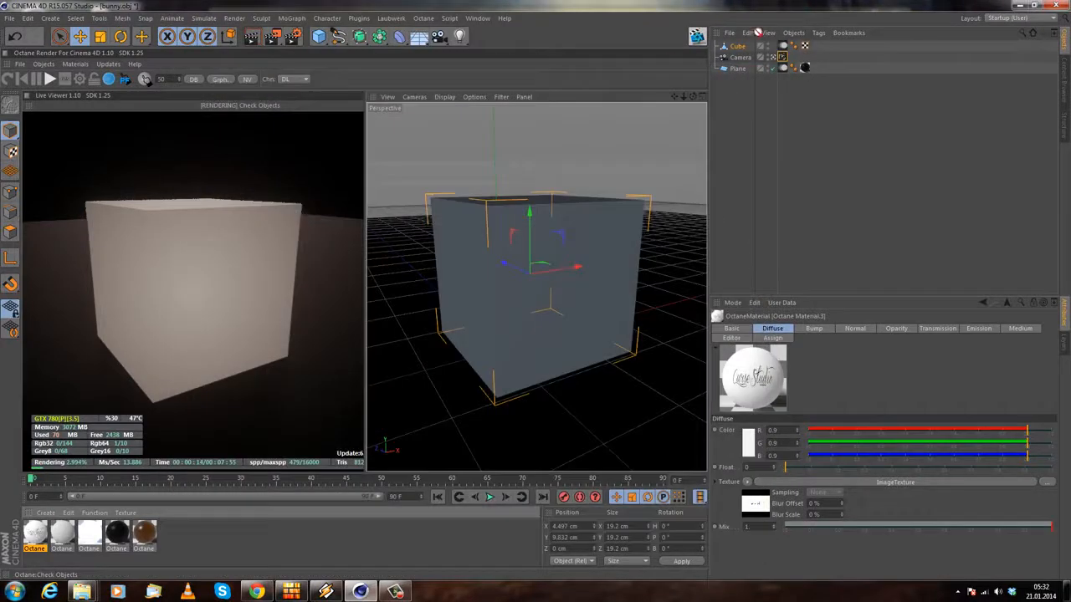
Step: Assign the curse.jpg material to the cube and restart the live render to show it
left_click_drag(735, 47, 737, 47)
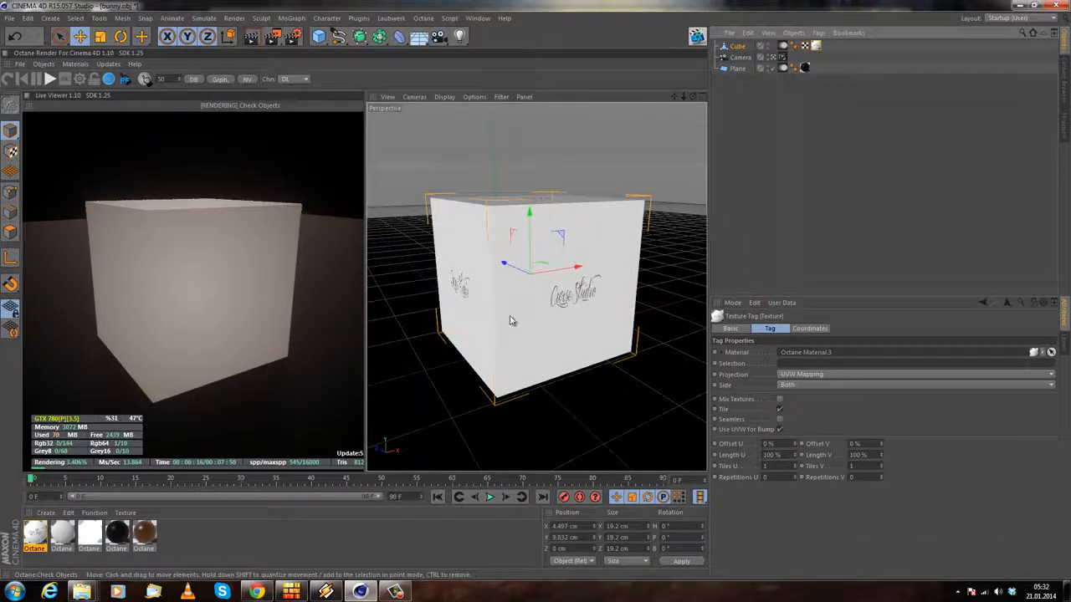
left_click_drag(509, 318, 530, 324, "alt")
left_click(8, 79)
left_click_drag(524, 211, 463, 266, "alt")
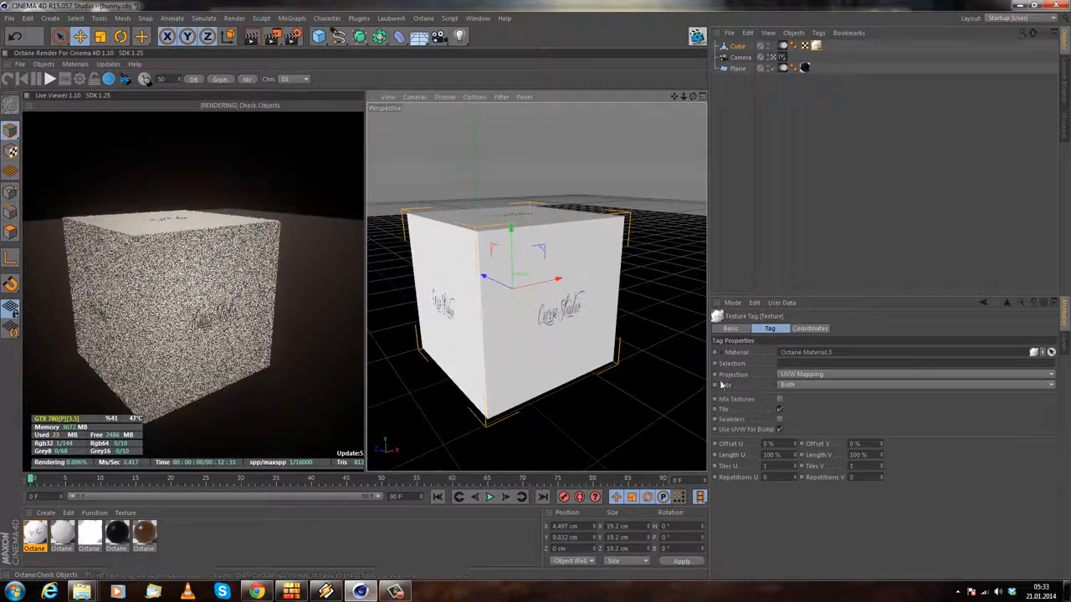
Step: Set the projection of the cube's texture tag to Cubic
left_click(799, 378)
left_click(803, 417)
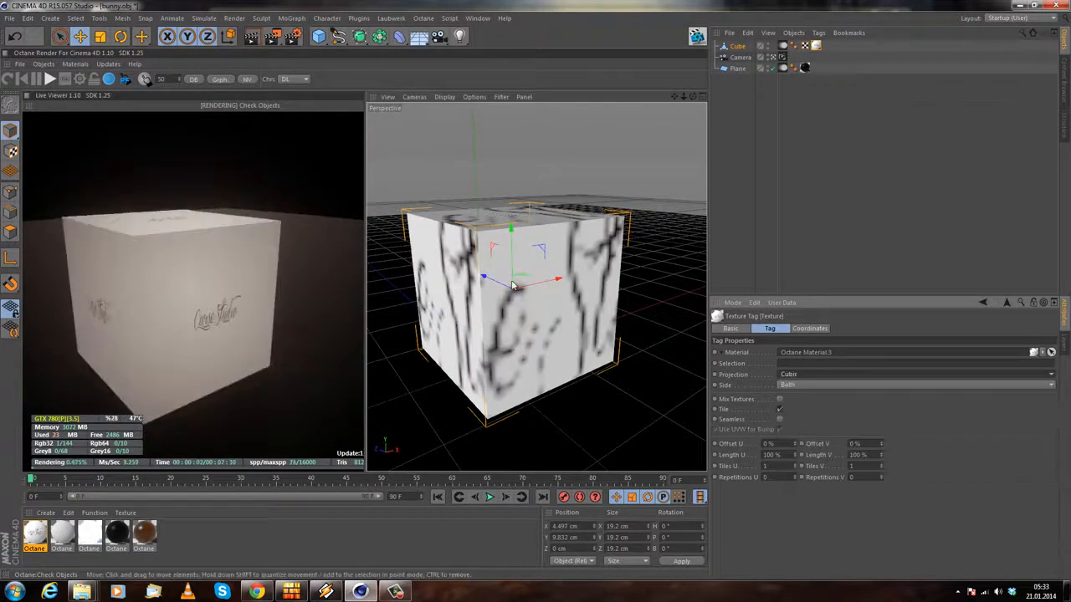
left_click_drag(508, 347, 432, 270, "alt")
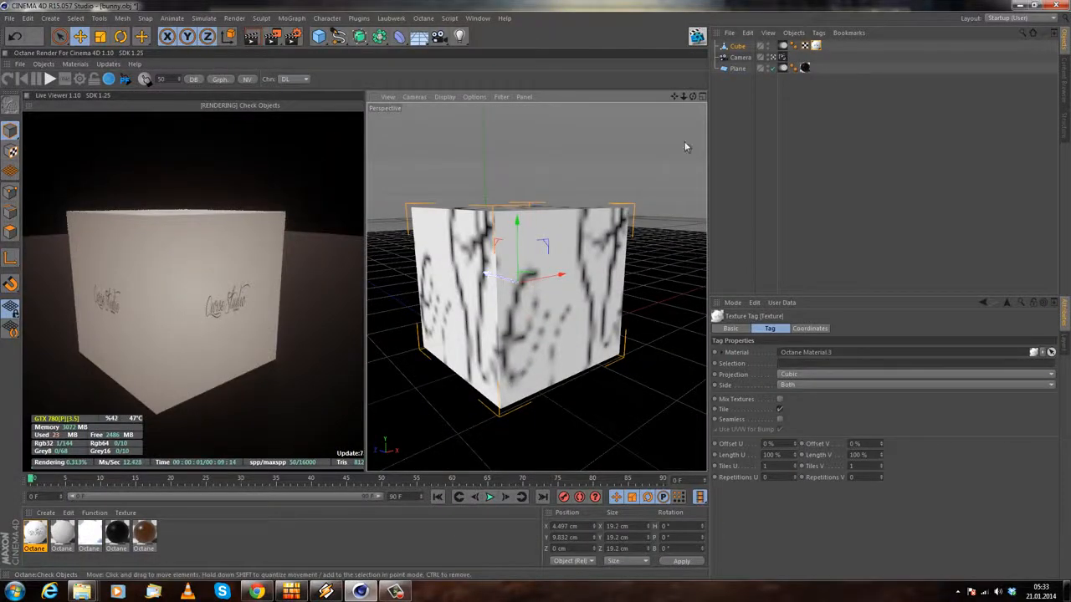
Step: Check the cube's Octane ObjectTag and texture tag settings against the live render
left_click(783, 45)
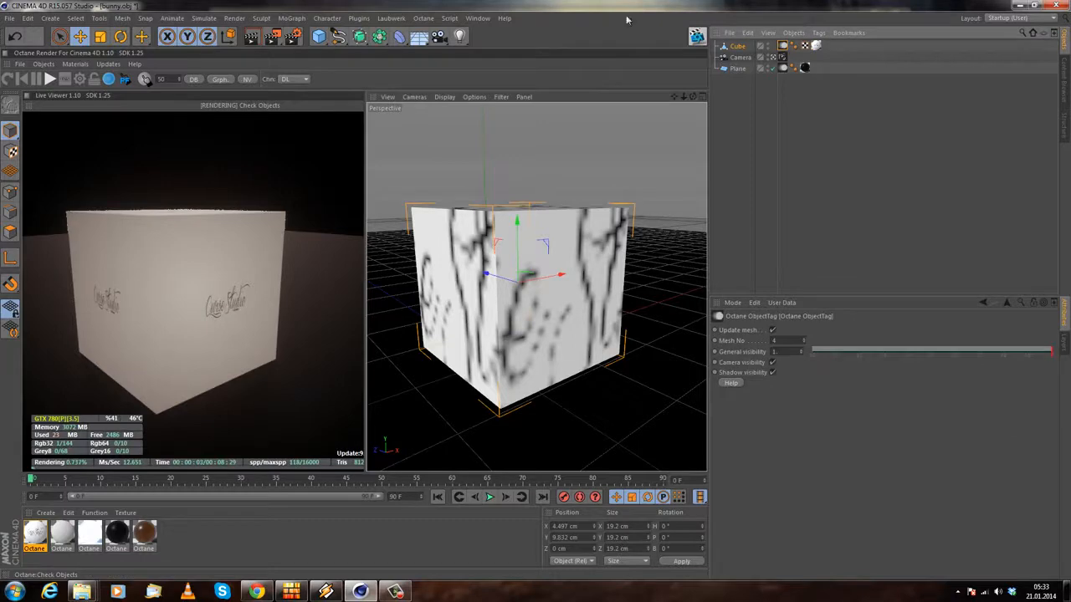
left_click(737, 46)
left_click(783, 45)
left_click(815, 46)
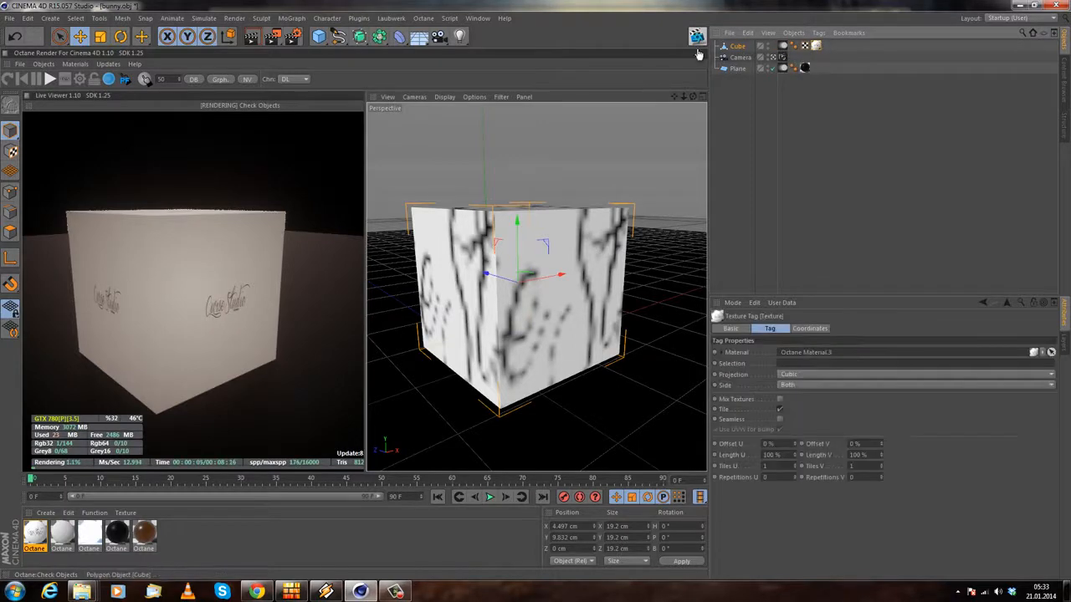
left_click(735, 47)
left_click_drag(542, 251, 559, 281, "alt")
left_click(814, 47)
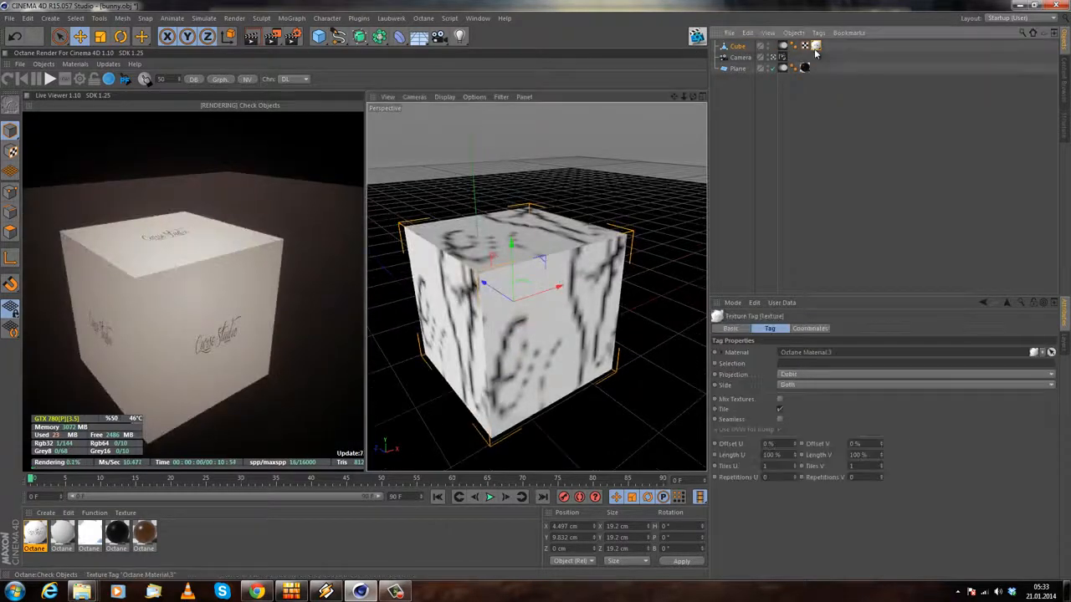
Step: Compare the Cubic projection in the live render, and return the cube's texture tag to UVW Mapping
left_click_drag(563, 319, 555, 343, "alt")
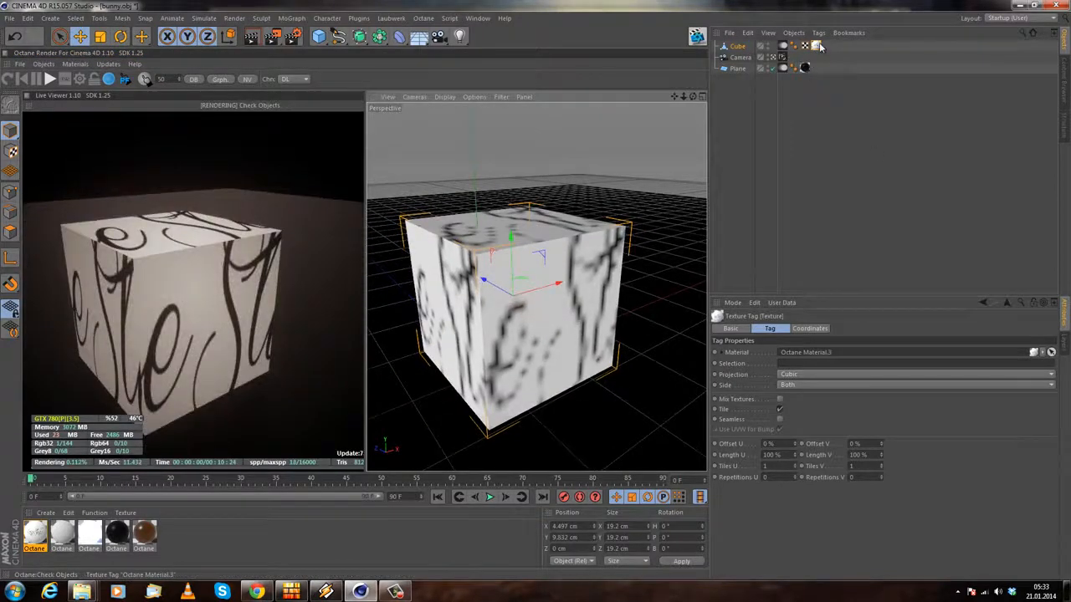
left_click_drag(249, 295, 241, 274)
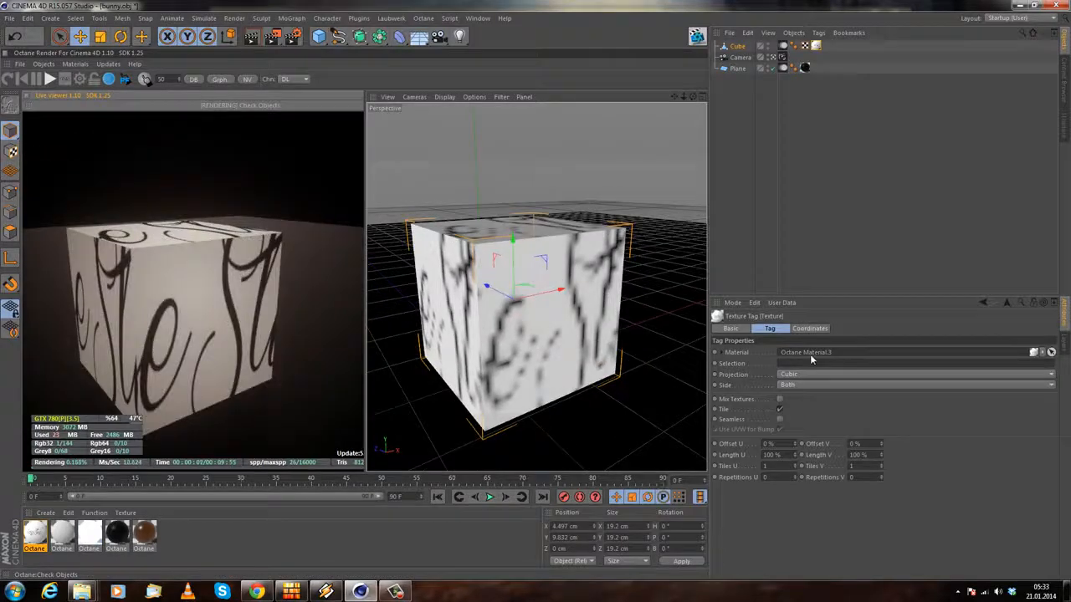
left_click(804, 374)
left_click(802, 463)
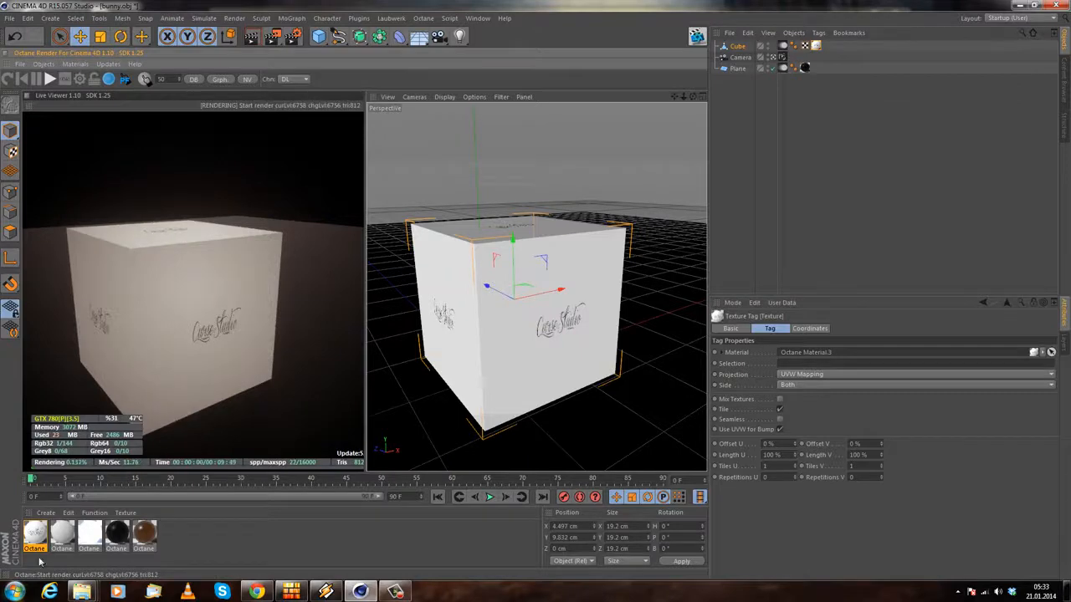
Step: Open the curse.jpg ImageTexture settings of the cube's material and narrow the Material Editor so the viewport stays visible
double_click(35, 534)
left_click_drag(504, 74, 716, 66)
left_click(670, 159)
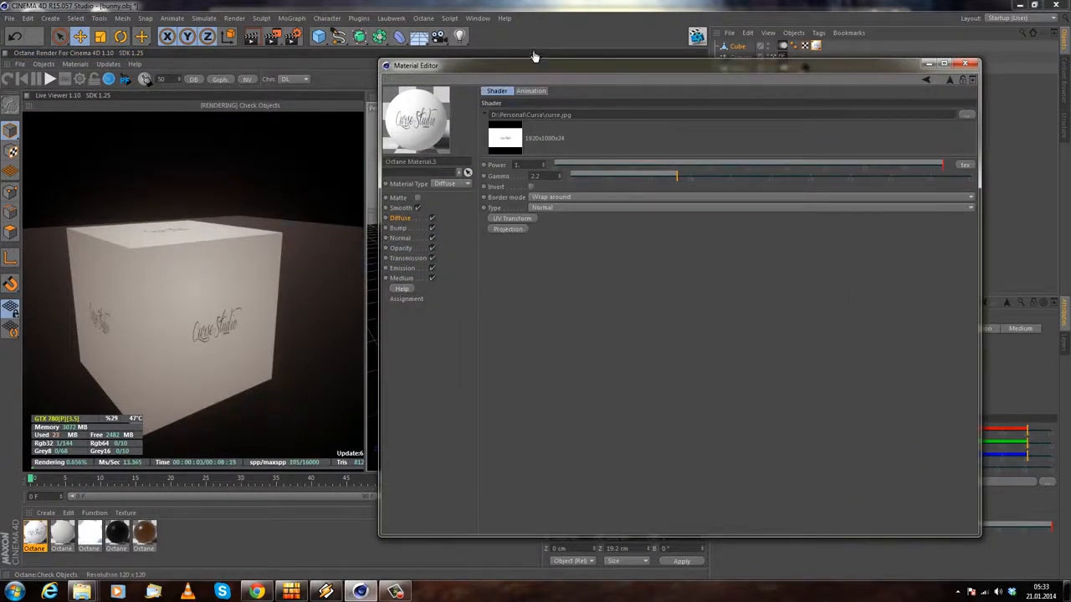
left_click_drag(378, 96, 661, 92)
mouse_move(751, 70)
left_mouse_down()
mouse_move(699, 79)
mouse_move(764, 80)
left_mouse_up()
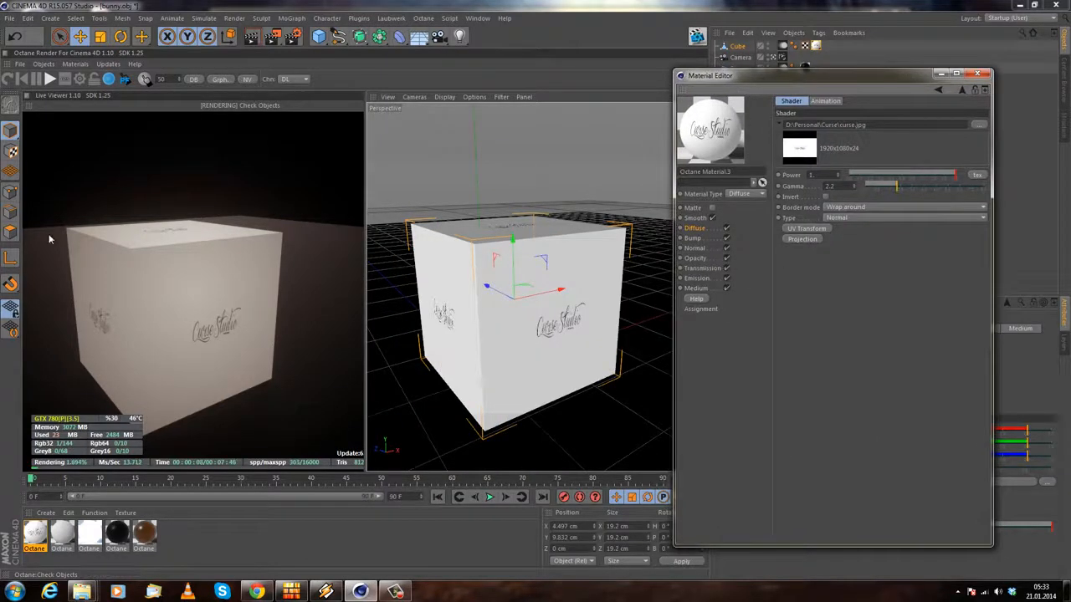
Step: Add a Texture Projection to the ImageTexture and expand its projection and position settings
left_click(814, 240)
left_click_drag(844, 79, 768, 61)
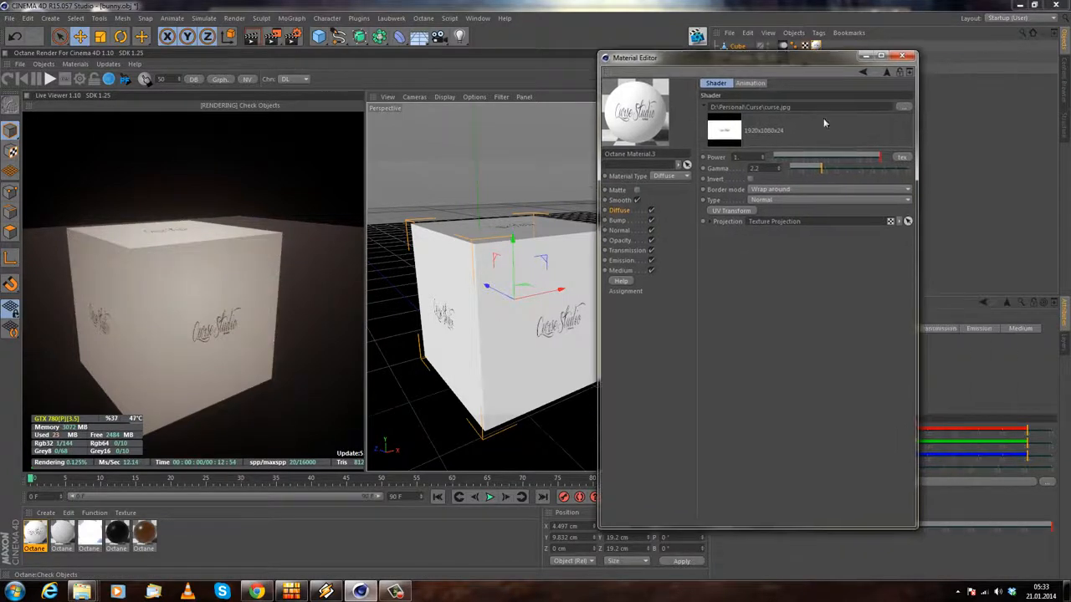
left_click_drag(917, 245, 942, 245)
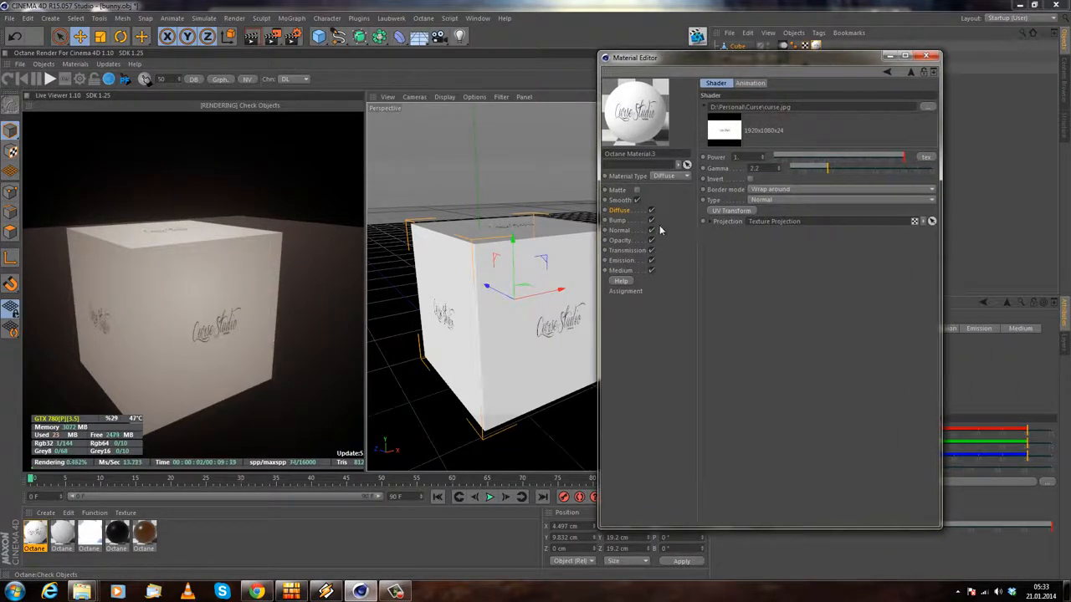
left_click(706, 222)
left_click(710, 246)
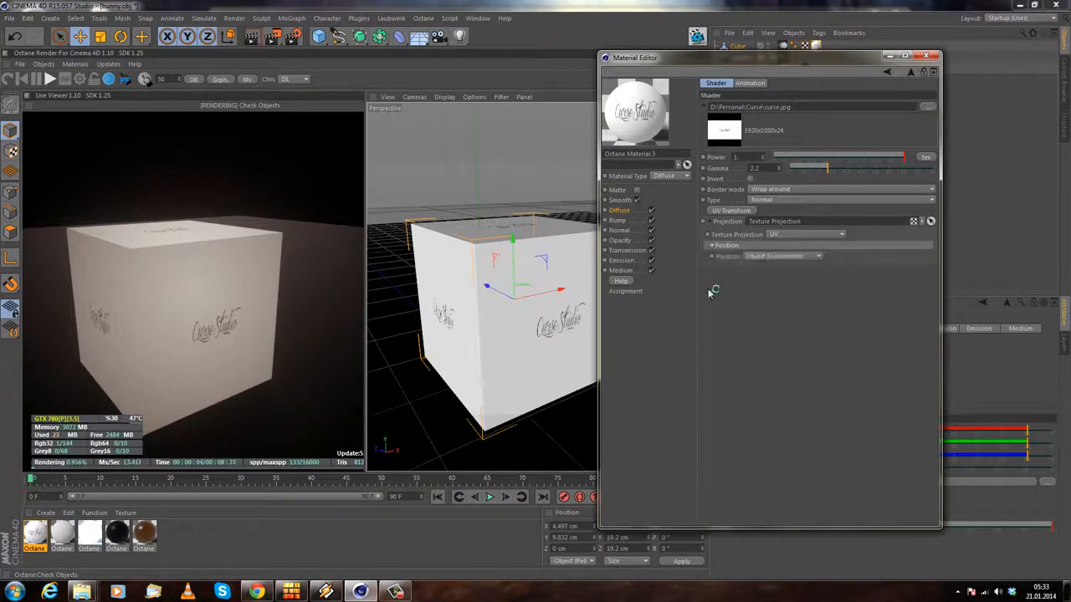
Step: Try the Box texture projection with an adjusted X rotation in its internal transform, and collapse its settings
left_click(795, 235)
left_click(829, 261)
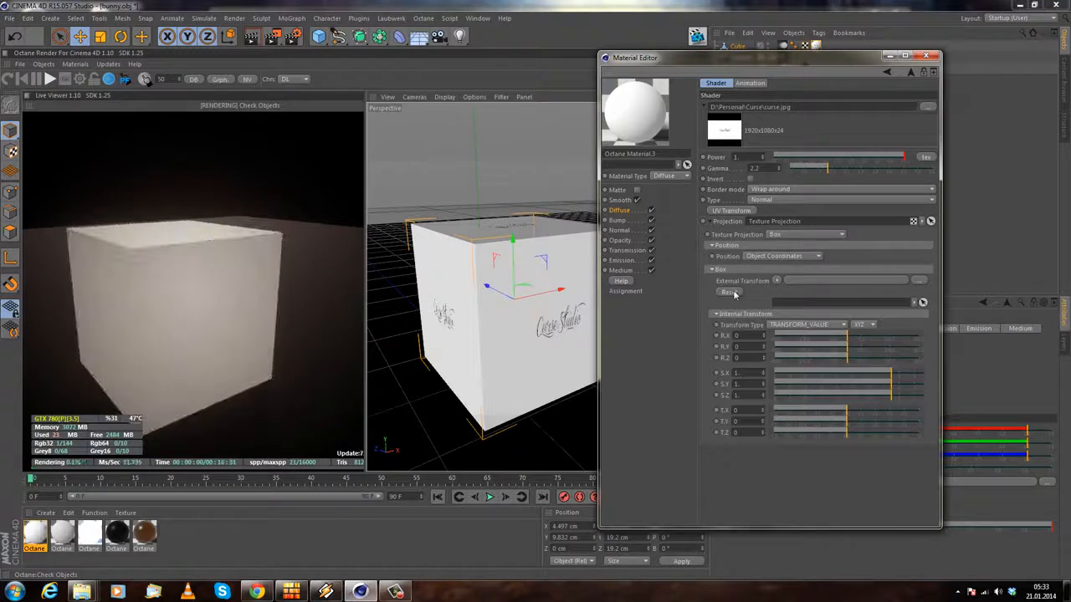
left_click_drag(519, 213, 501, 226, "alt")
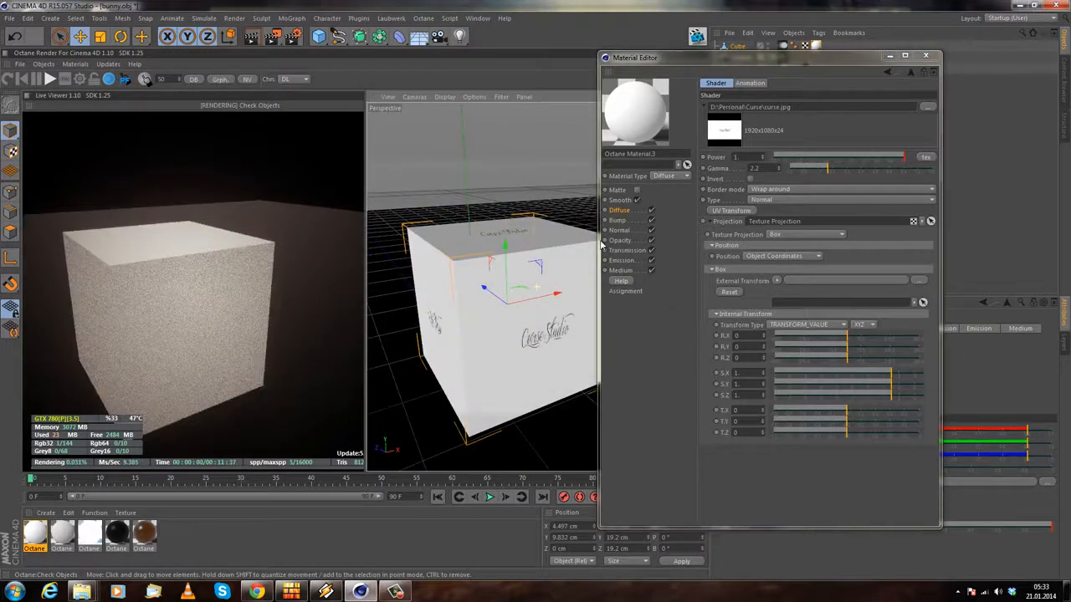
left_click_drag(847, 335, 872, 337)
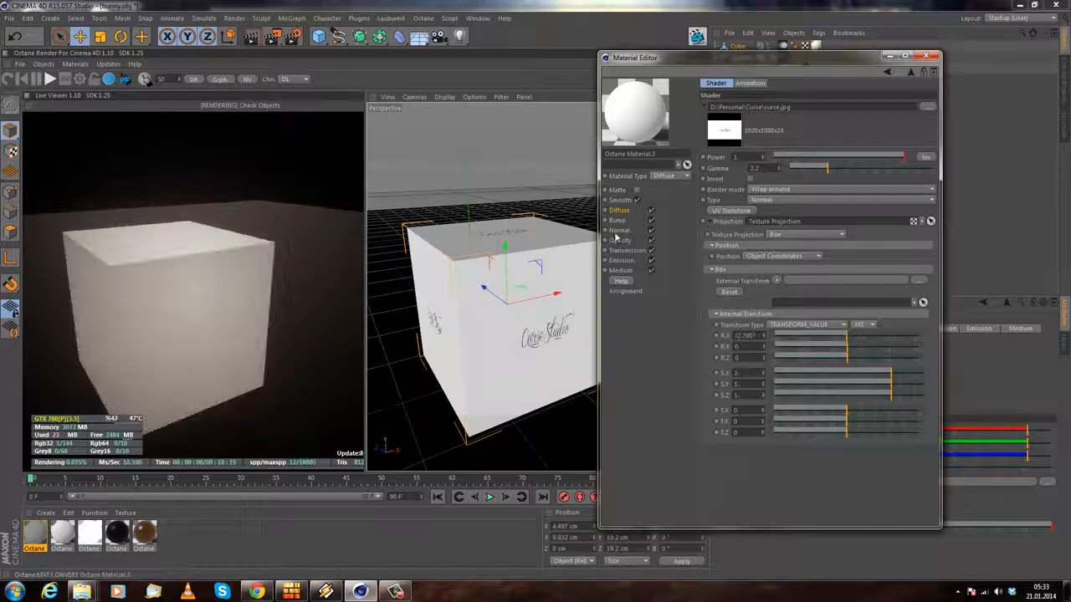
left_click(711, 269)
left_click(712, 246)
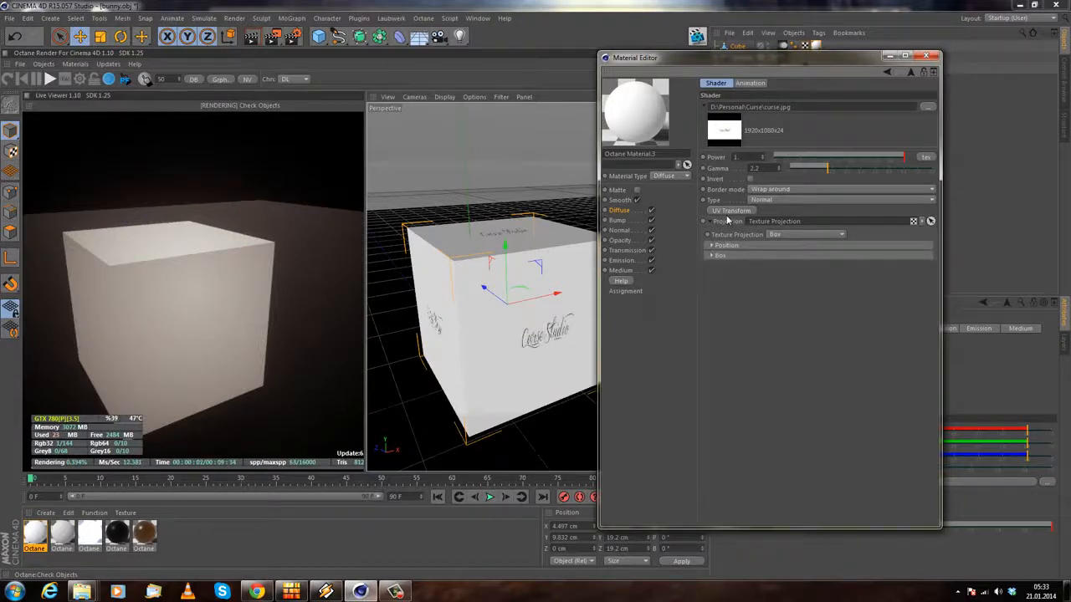
Step: Add a UV Transform to the ImageTexture and switch its texture projection back to UV
left_click(728, 212)
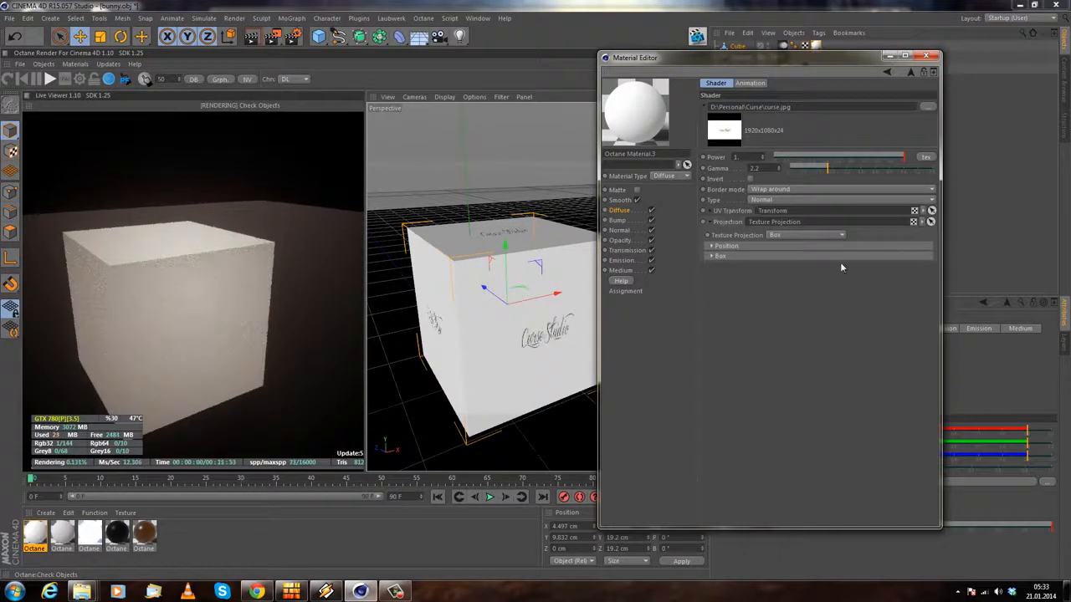
left_click(790, 235)
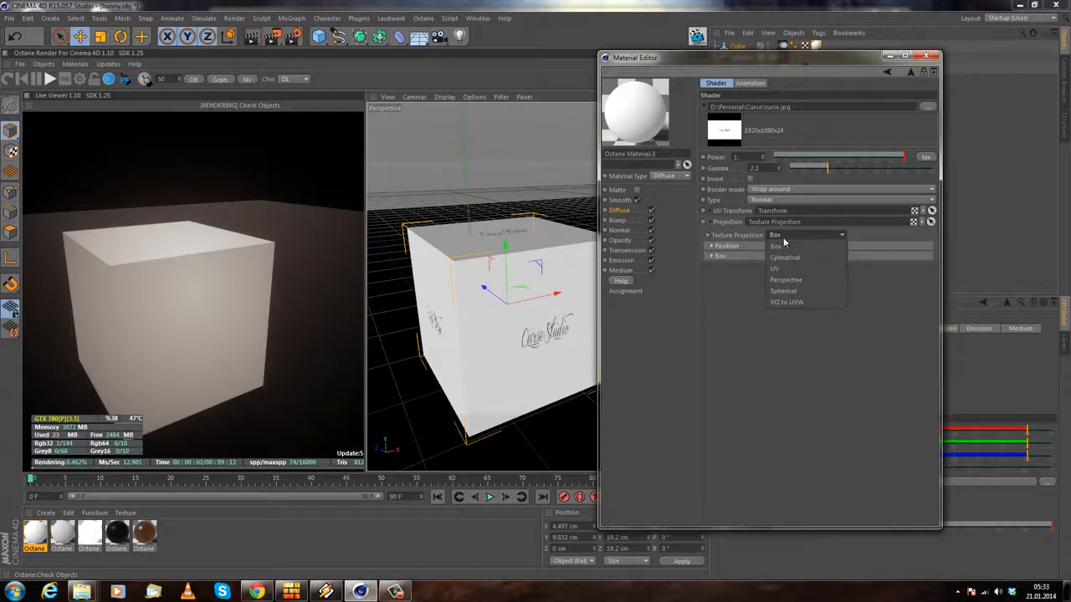
left_click(776, 268)
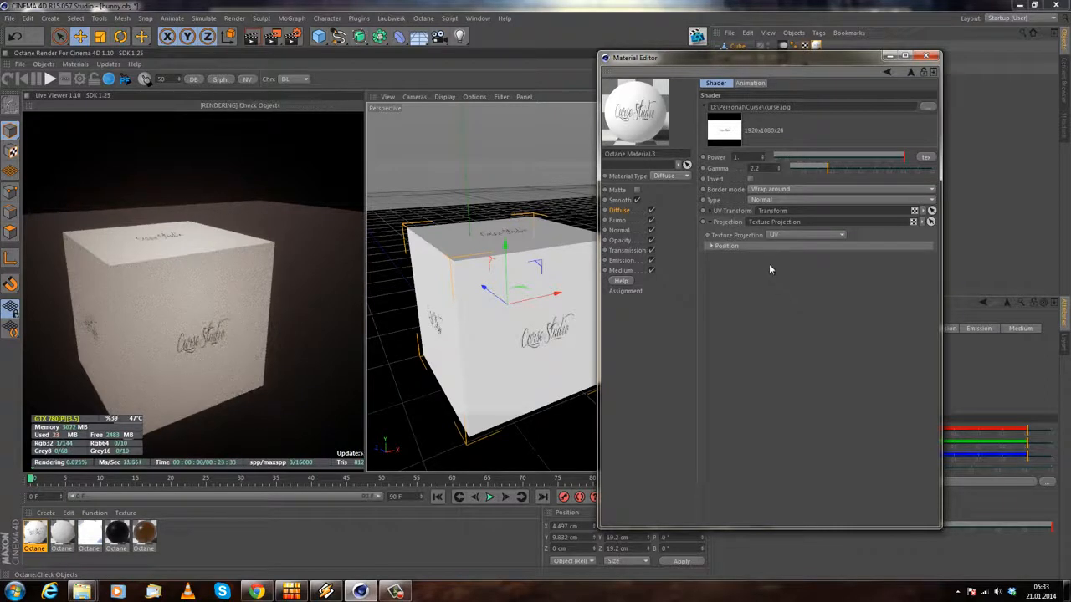
Step: Try the Cylindrical and Perspective texture projections on the cube, and expand the Perspective transform settings
left_click(786, 235)
left_click(786, 257)
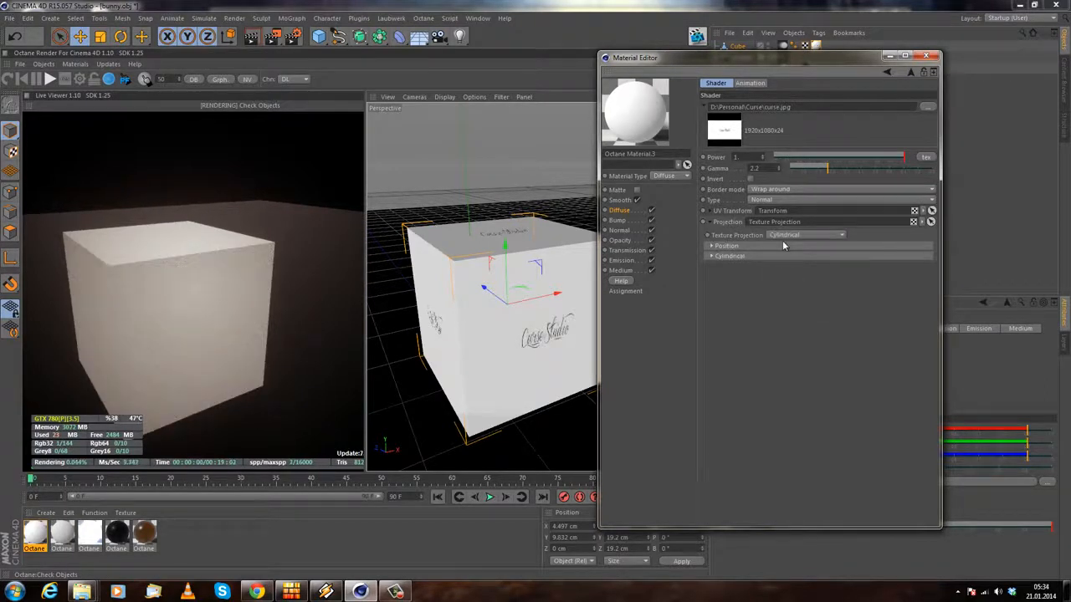
left_click(790, 235)
left_click(793, 281)
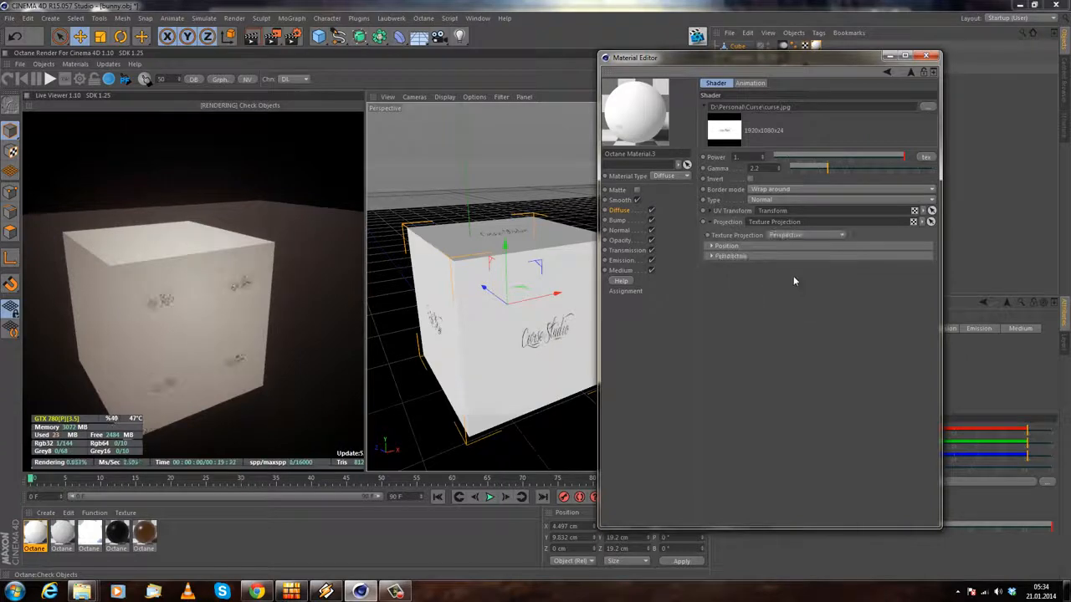
left_click(726, 246)
left_click(725, 270)
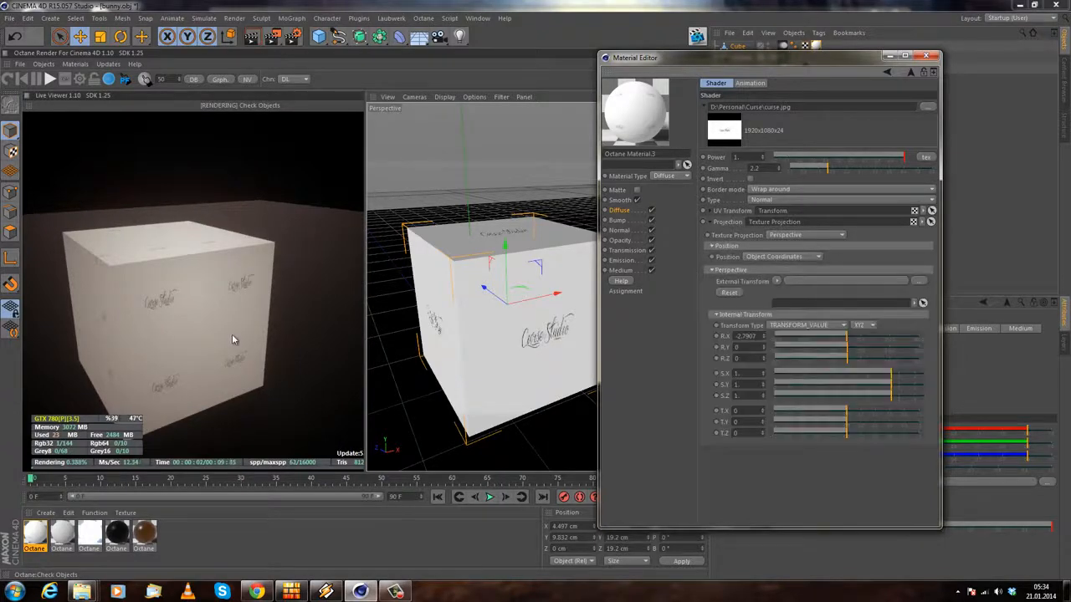
Step: Set the texture projection to Spherical, rotate it to about -27.9, 89.3 and 19.5, and reduce its X and Y scale
left_click_drag(415, 315, 535, 330, "alt")
middle_click_drag(548, 209, 467, 261, "alt")
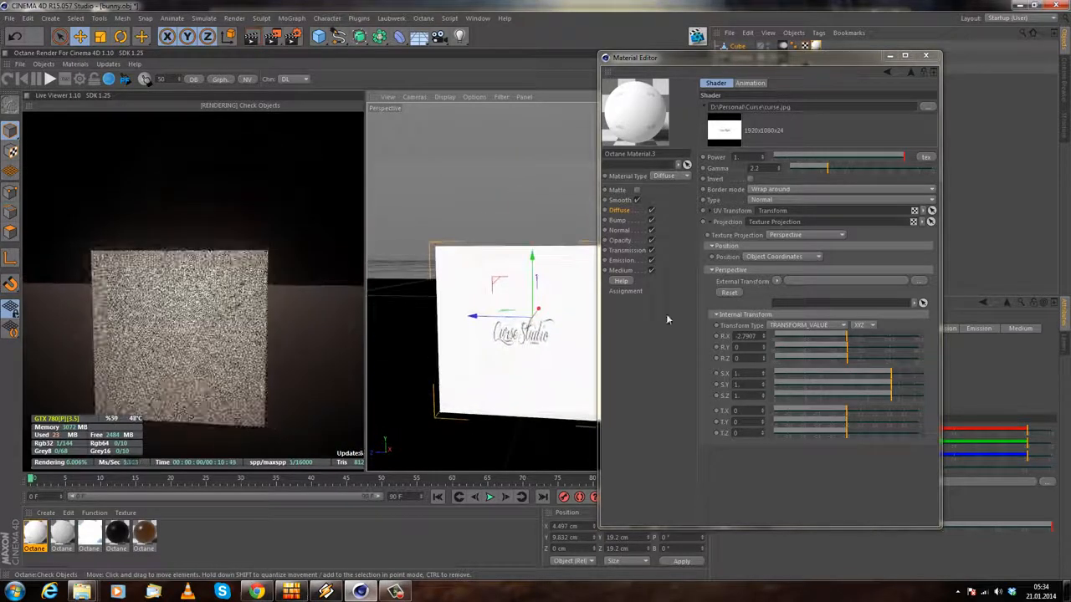
left_click(803, 235)
left_click(796, 295)
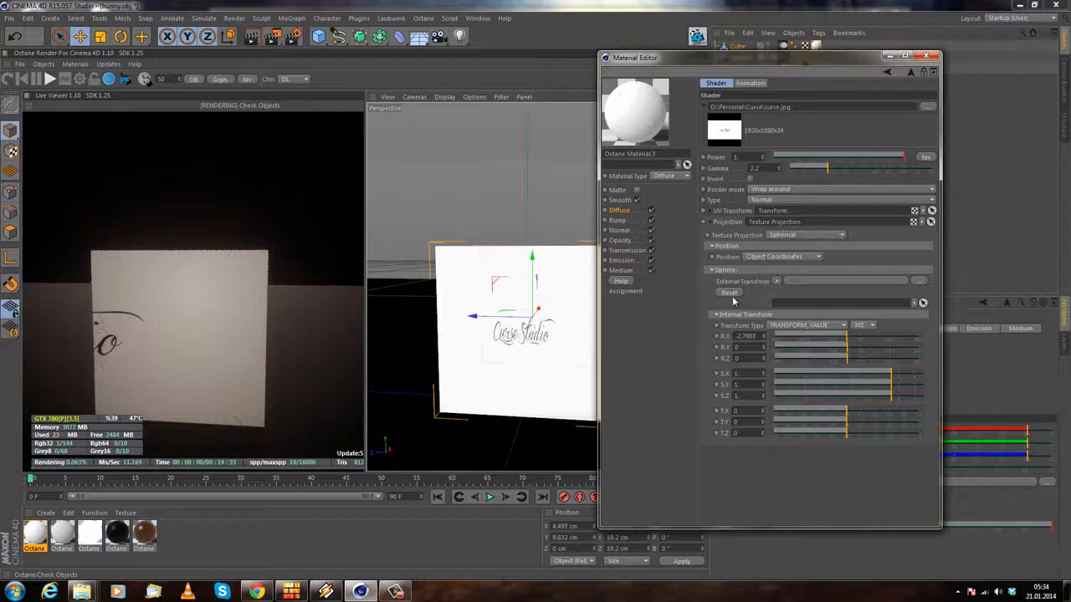
left_click_drag(855, 335, 869, 371)
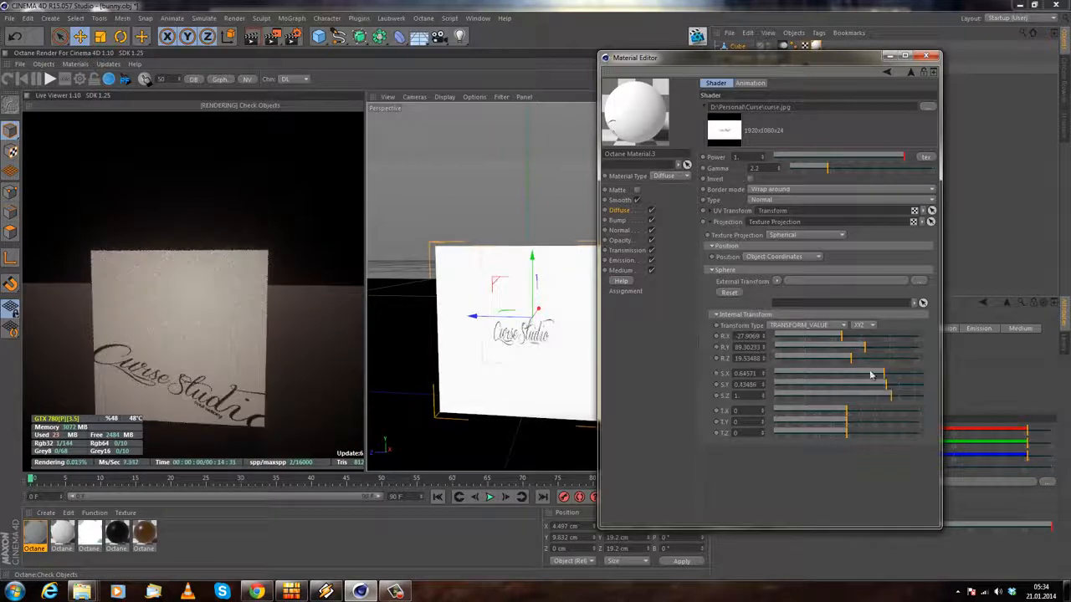
Step: Switch the texture projection to Box, set its Y rotation to about 2.8, and reduce its scale to about 0.007, 0.007 and 0.005
left_click(804, 235)
left_click(799, 247)
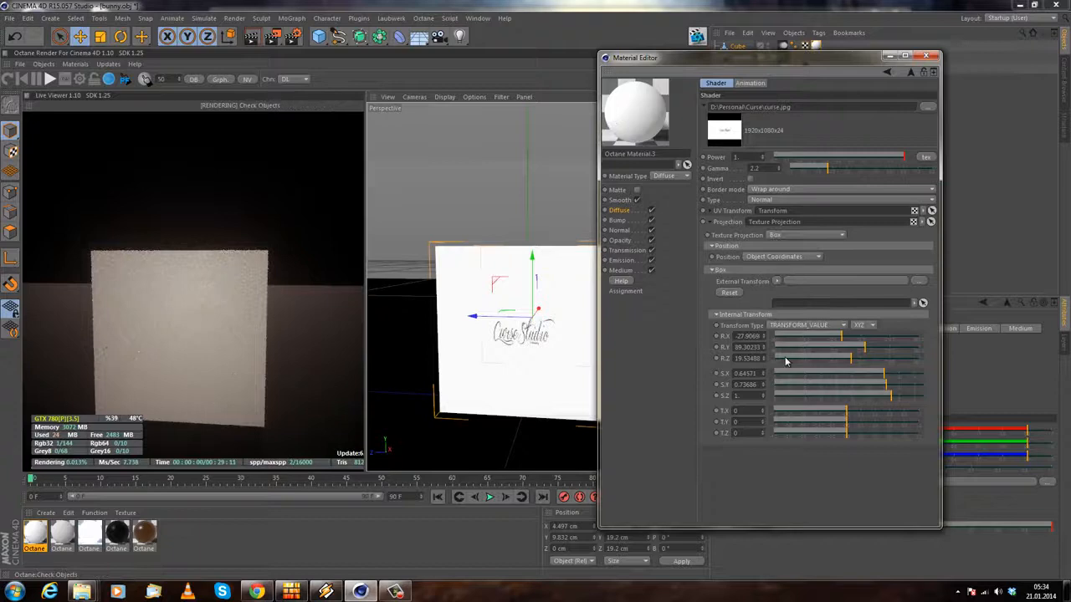
left_click_drag(862, 347, 809, 374)
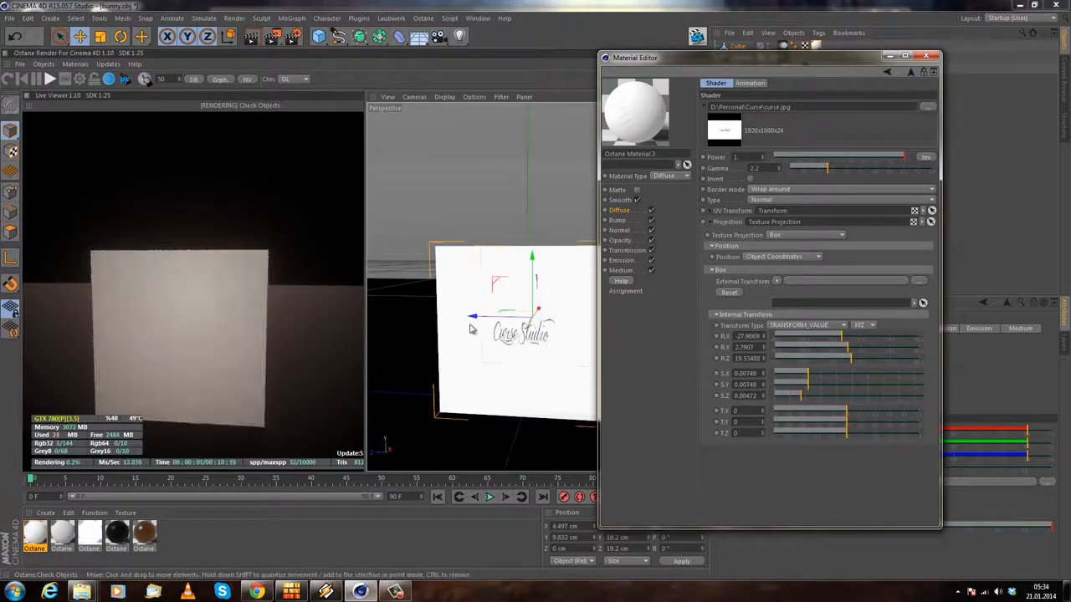
scroll(494, 307, "up", 2)
left_click_drag(467, 319, 495, 319, "alt")
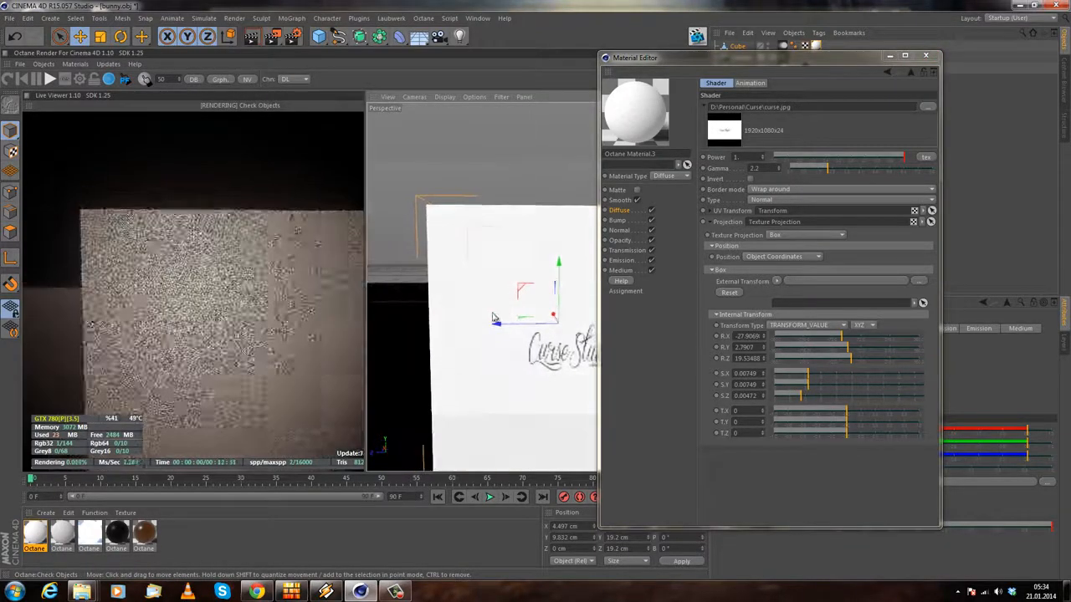
Step: Rotate the Box projection to about -217.7, -75.3 and 33.5, and scale it to about 0.31, 0.058 and 0.004
left_click_drag(812, 375, 831, 386)
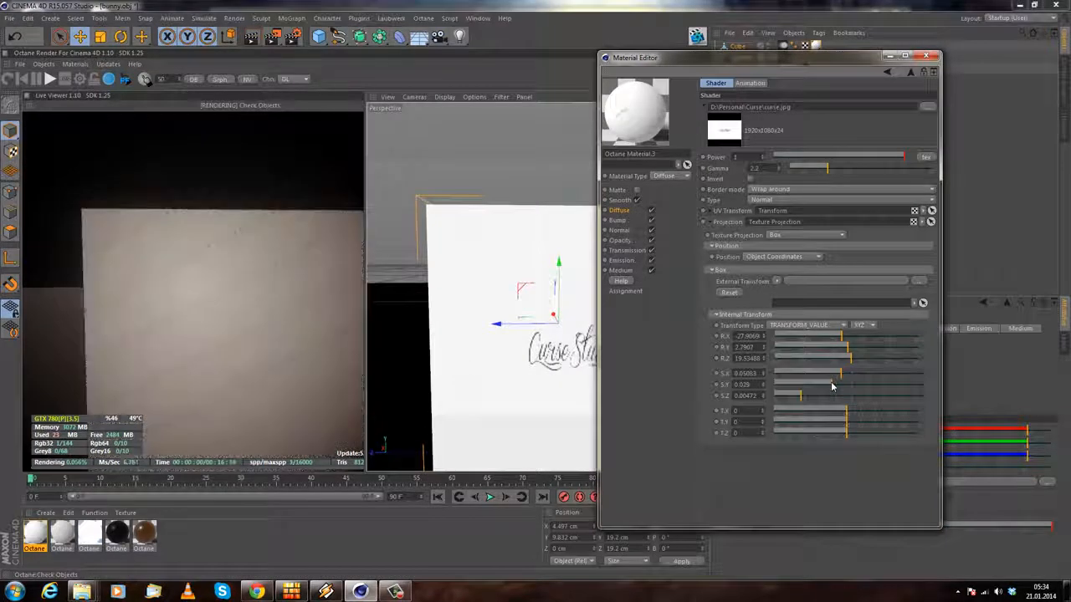
left_click_drag(843, 339, 798, 396)
left_click_drag(872, 385, 833, 352)
middle_click_drag(477, 264, 370, 249, "alt")
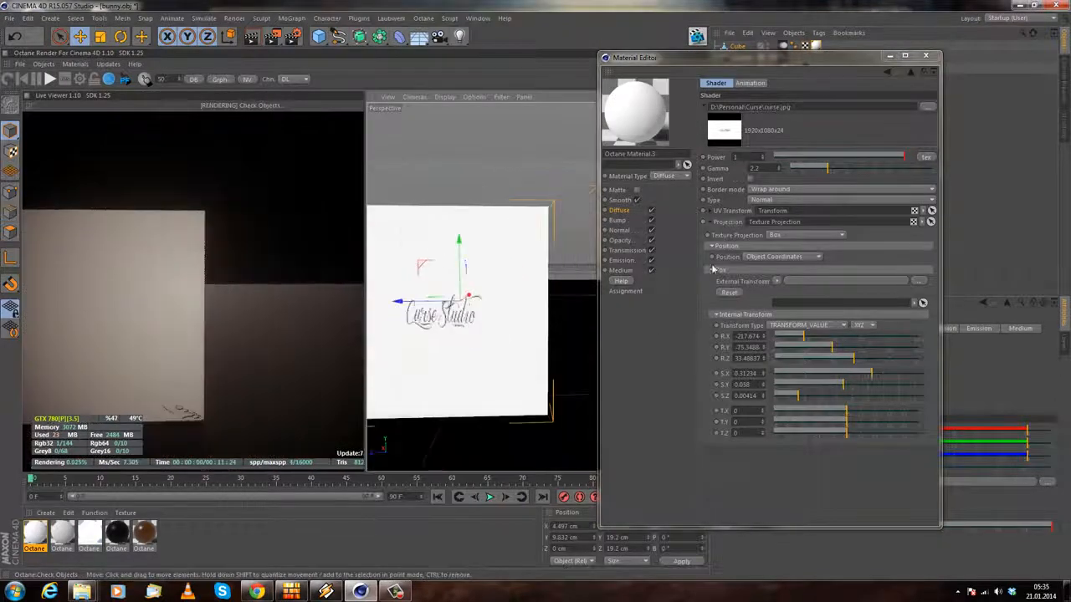
Step: Rotate the Box projection to about -5.6, 136.7 and 75.3, close the Material Editor, and deselect the cube
left_click_drag(804, 336, 831, 340)
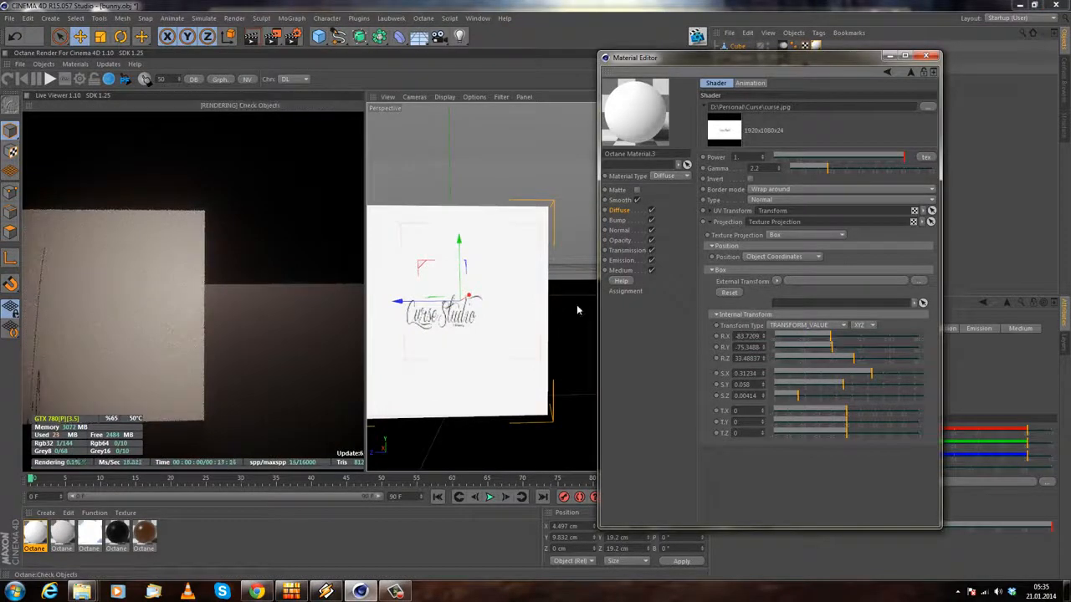
left_click_drag(853, 358, 874, 347)
left_click(843, 337)
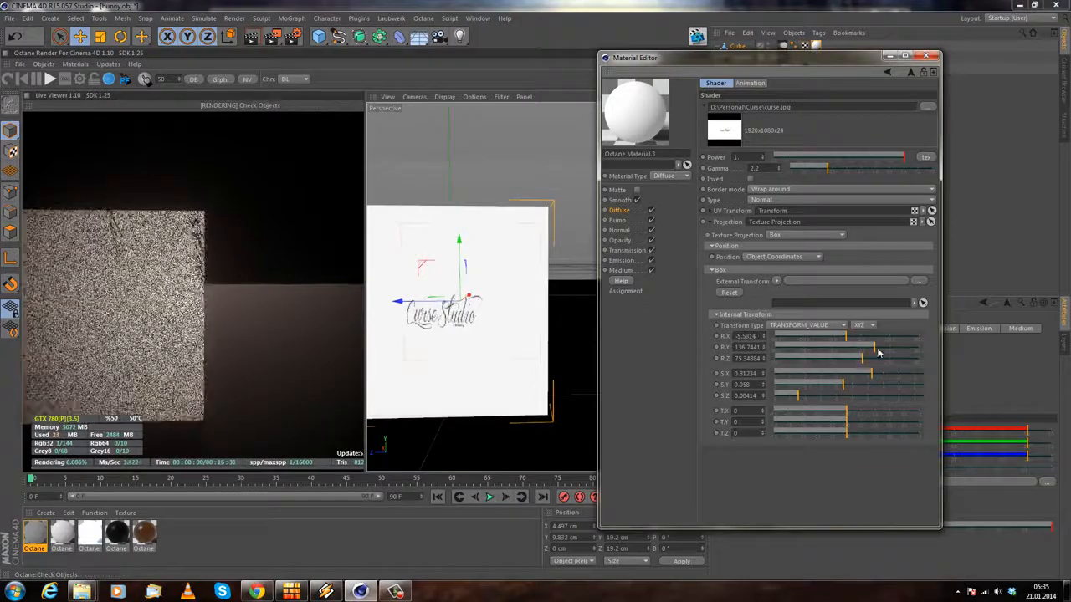
left_click(925, 56)
left_click_drag(490, 243, 577, 335, "alt")
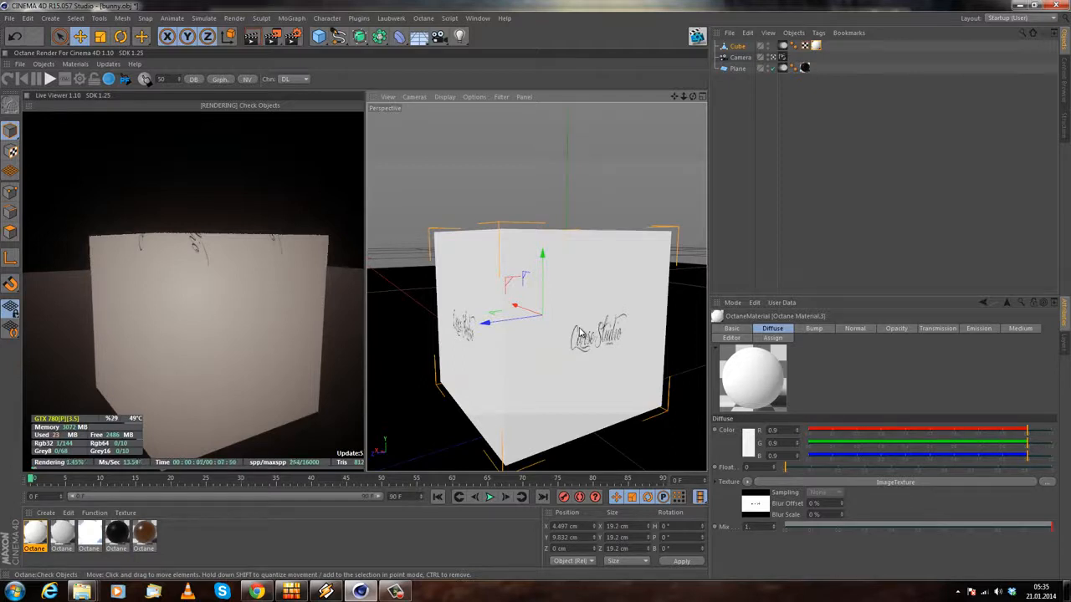
left_click(742, 175)
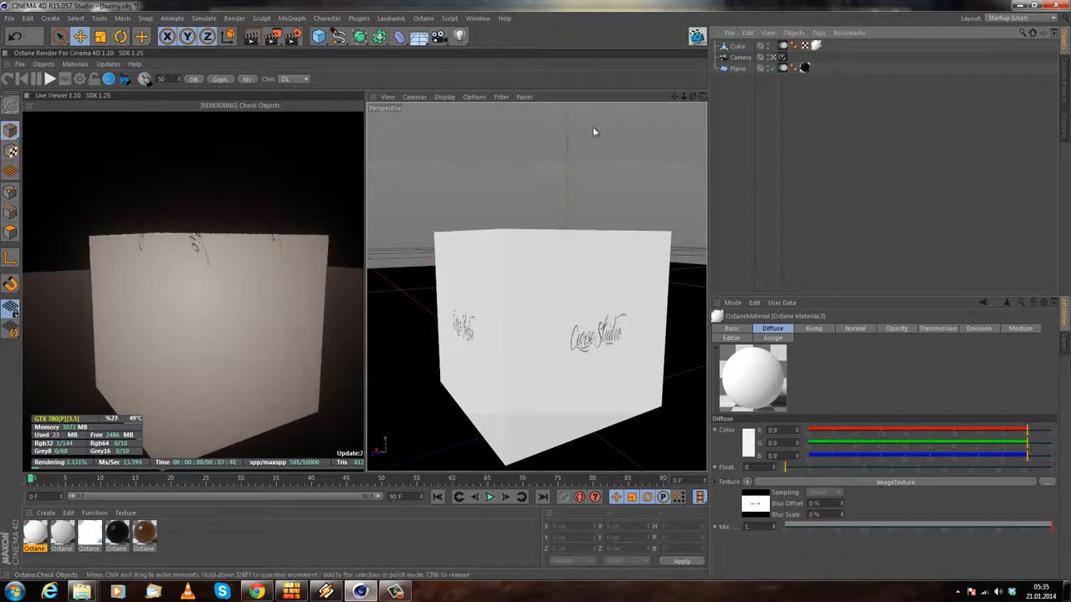
Step: Add an Octane Ieslight and open the distribution ImageTexture of its light tag
left_click(207, 65)
left_click(75, 65)
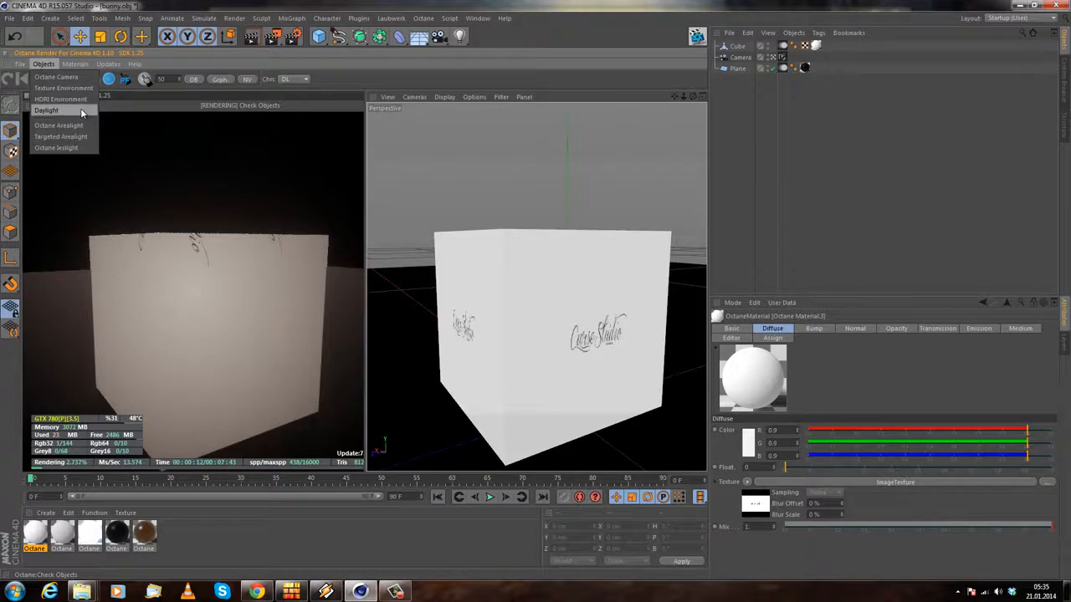
mouse_move(34, 67)
left_click(75, 148)
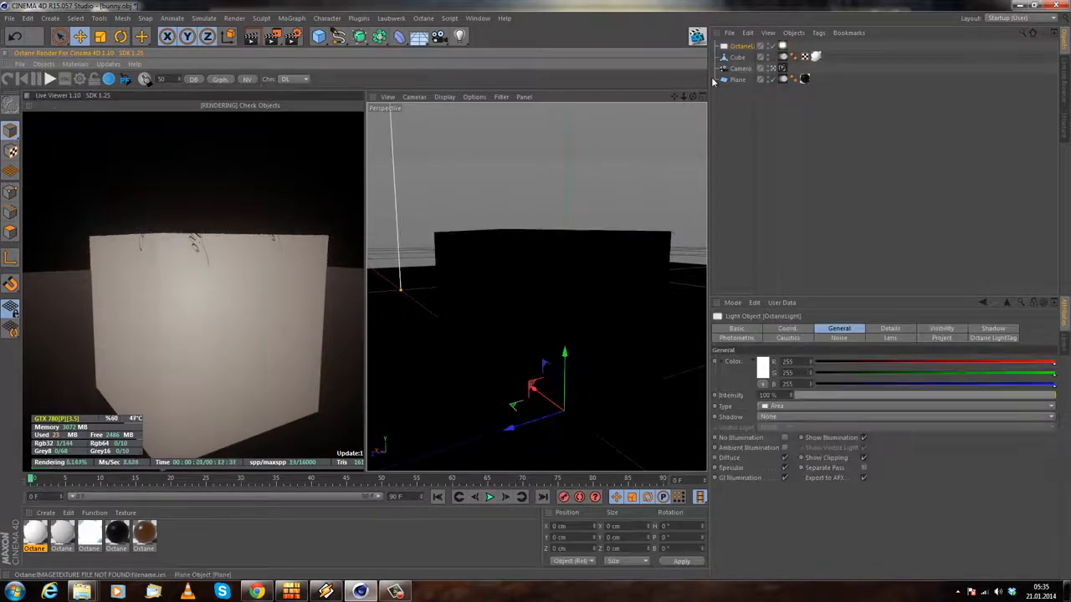
left_click(782, 46)
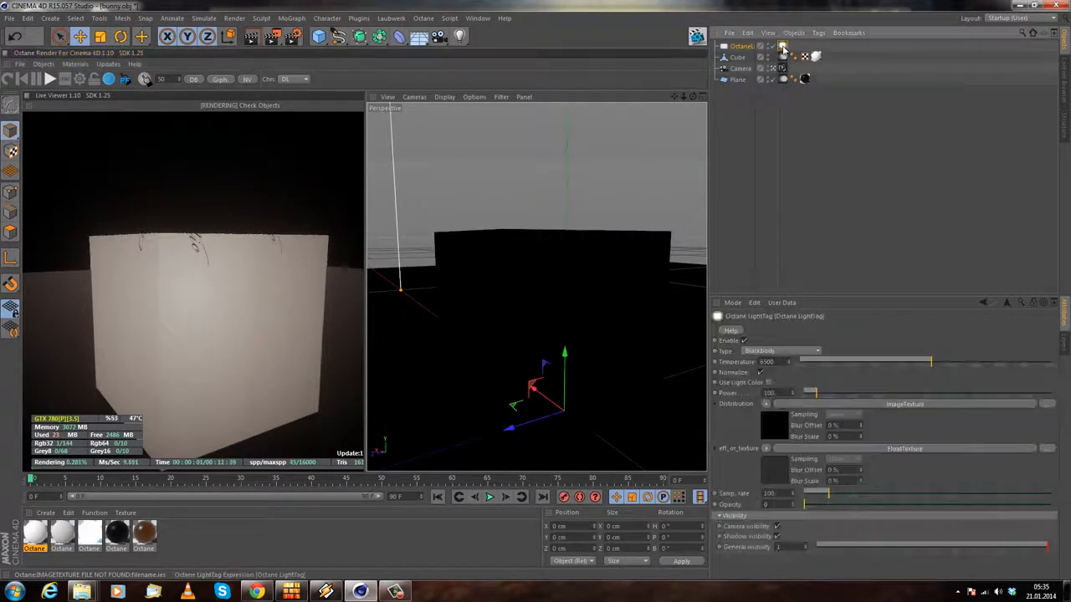
left_click(899, 406)
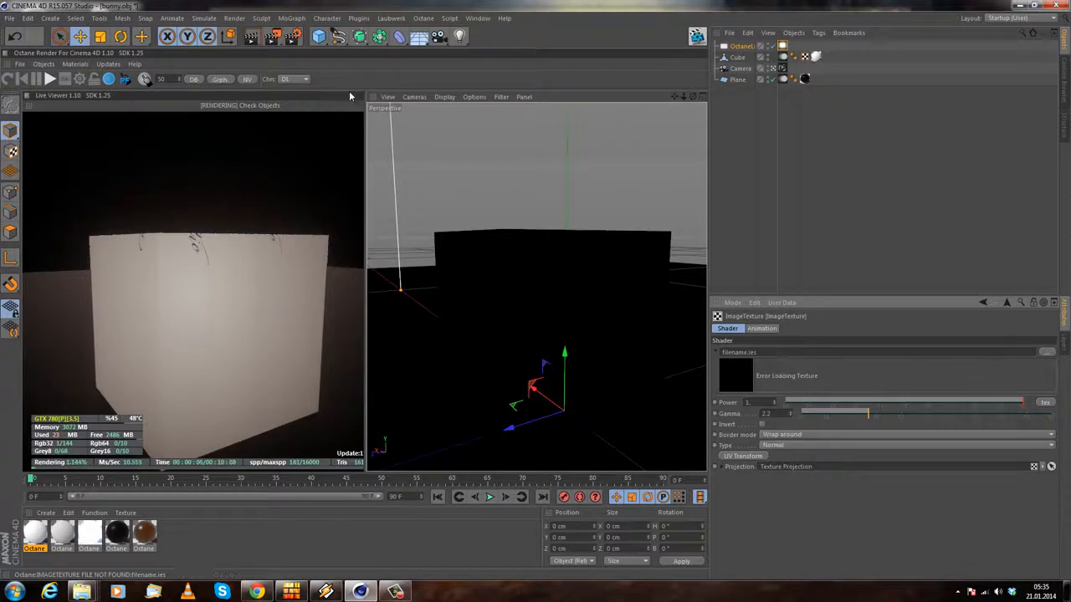
Step: Delete the Octane IES light from the scene
left_click(738, 47)
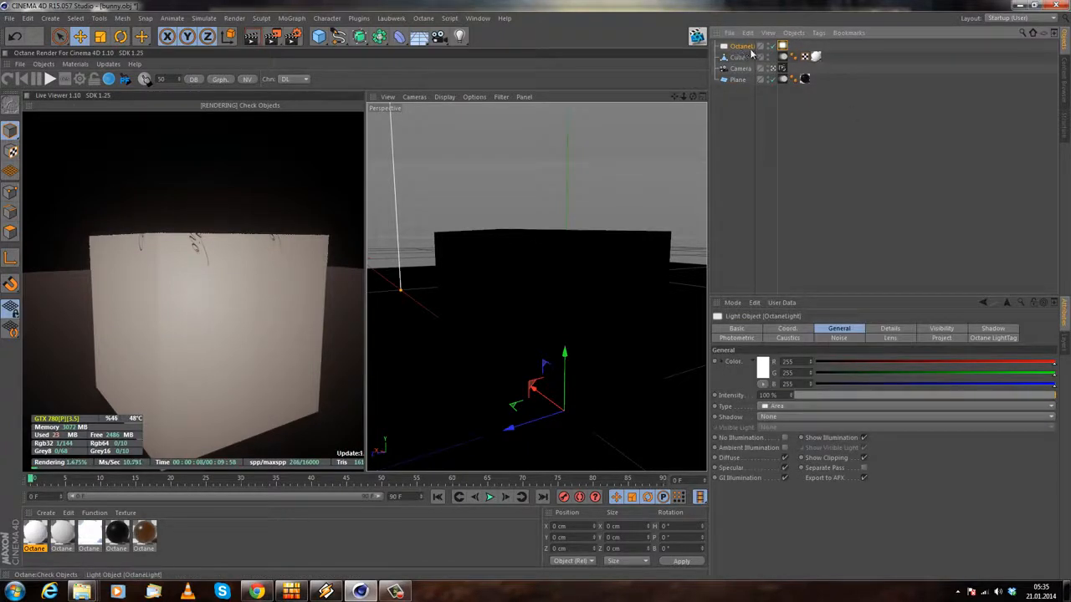
key("Delete")
left_click(43, 63)
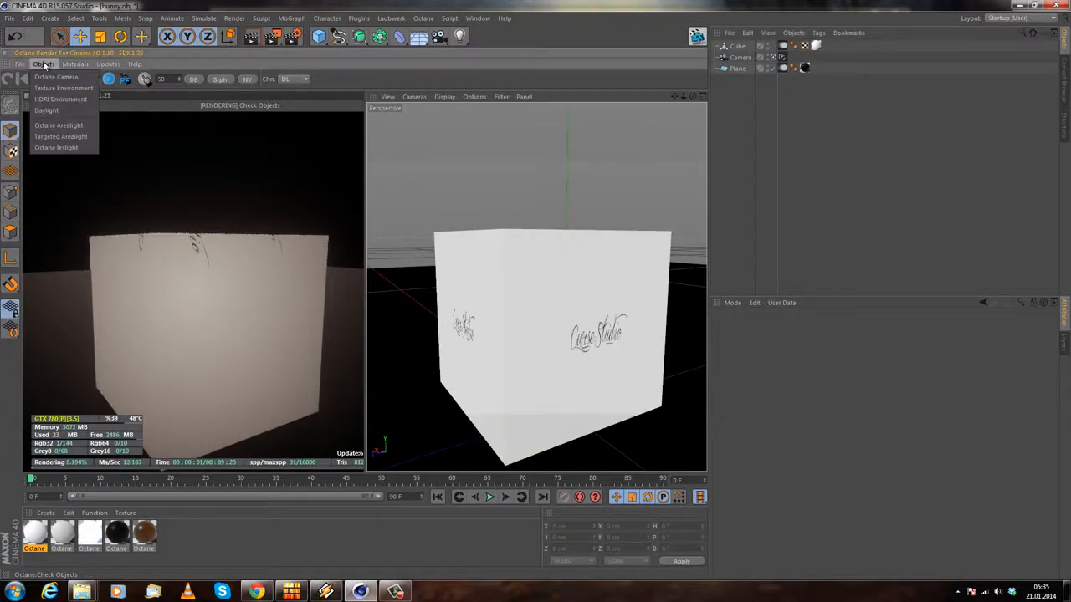
left_click(75, 66)
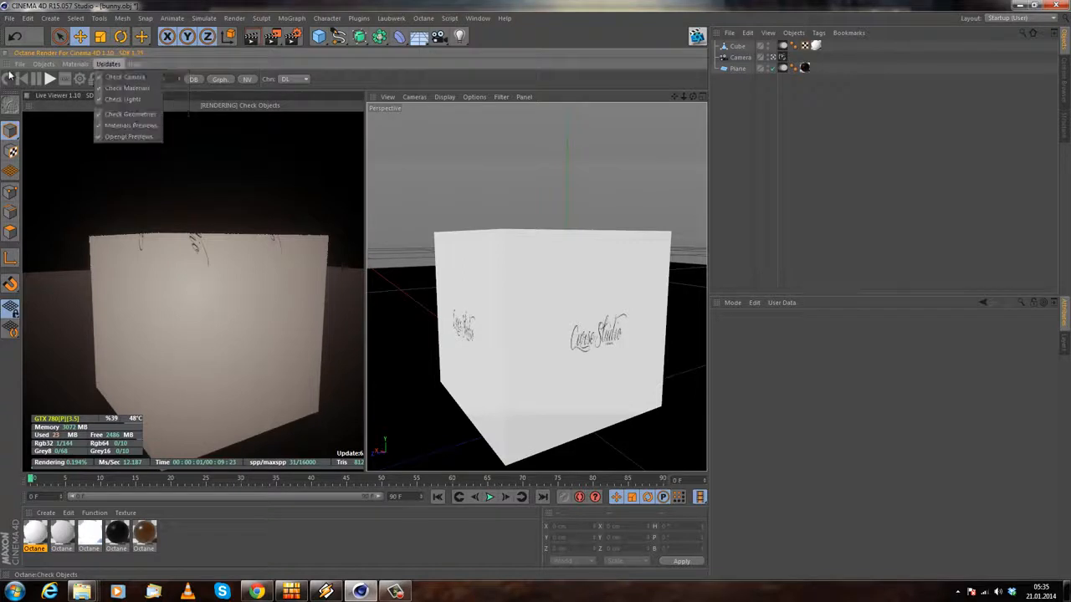
Step: Look through the C4doctane shaders available for the logo material's diffuse texture, and close the Material Editor
left_click(61, 534)
double_click(61, 533)
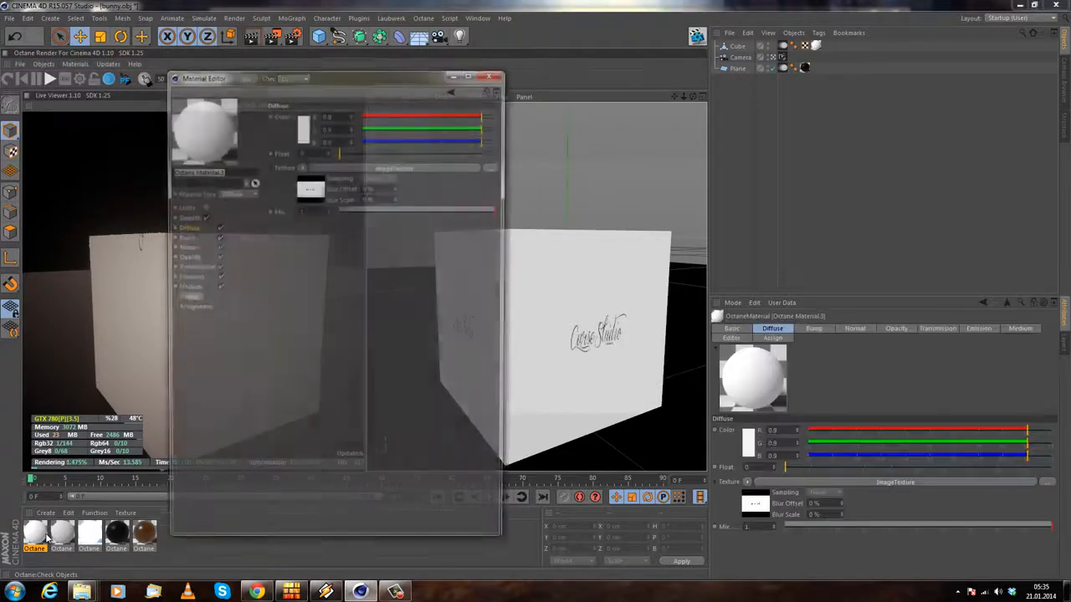
left_click(302, 166)
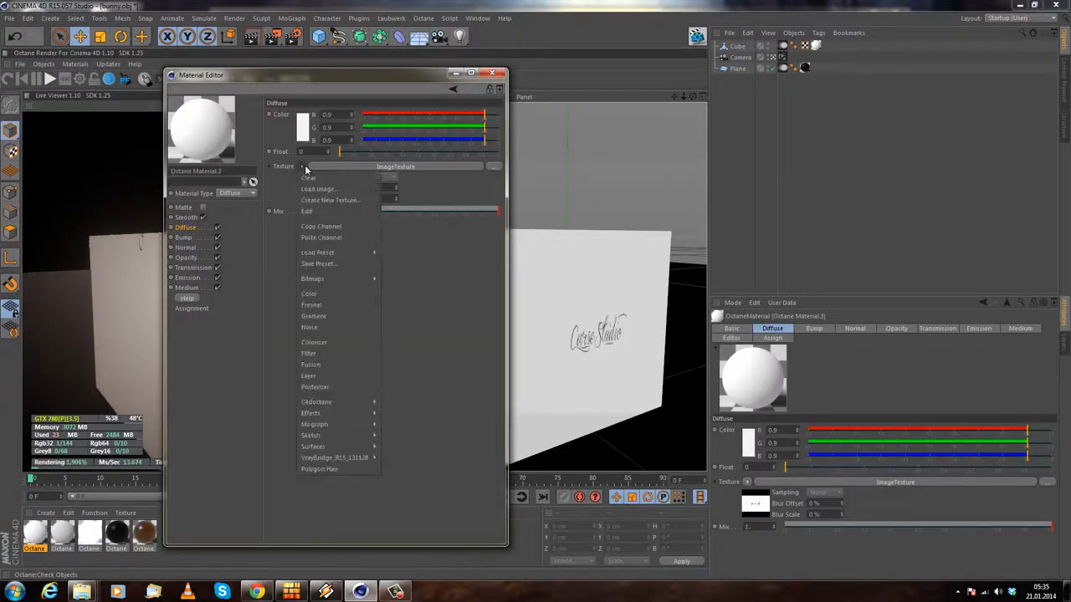
mouse_move(352, 402)
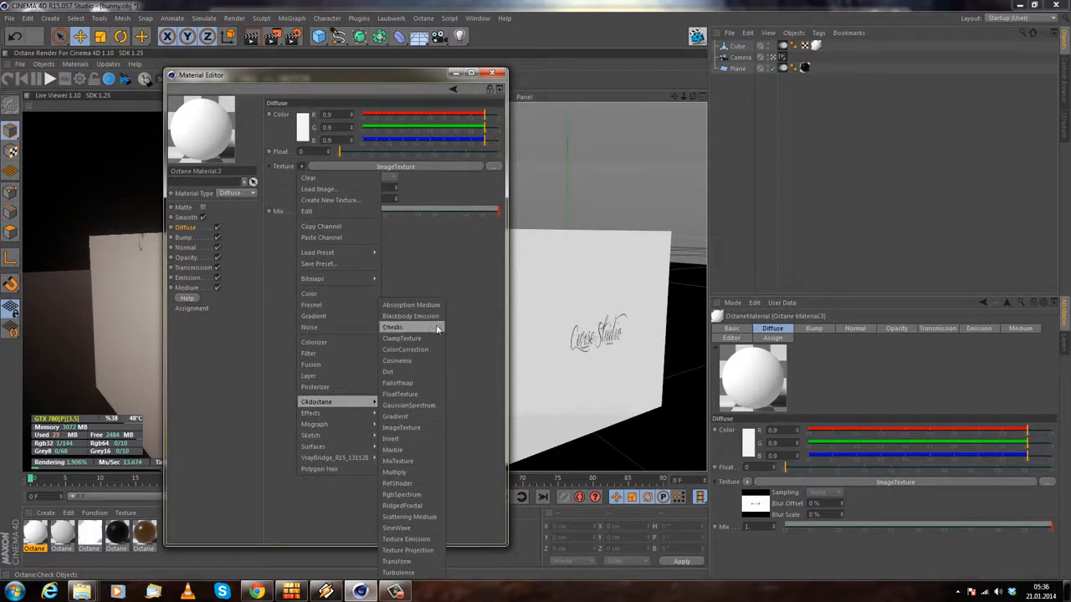
left_click(450, 272)
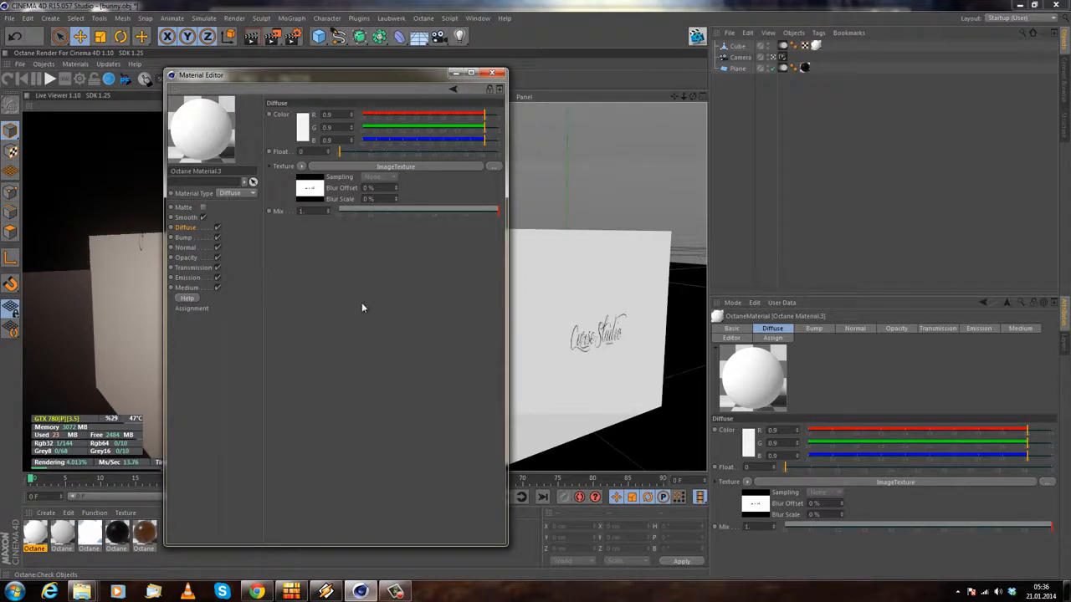
left_click(406, 166)
left_click(493, 74)
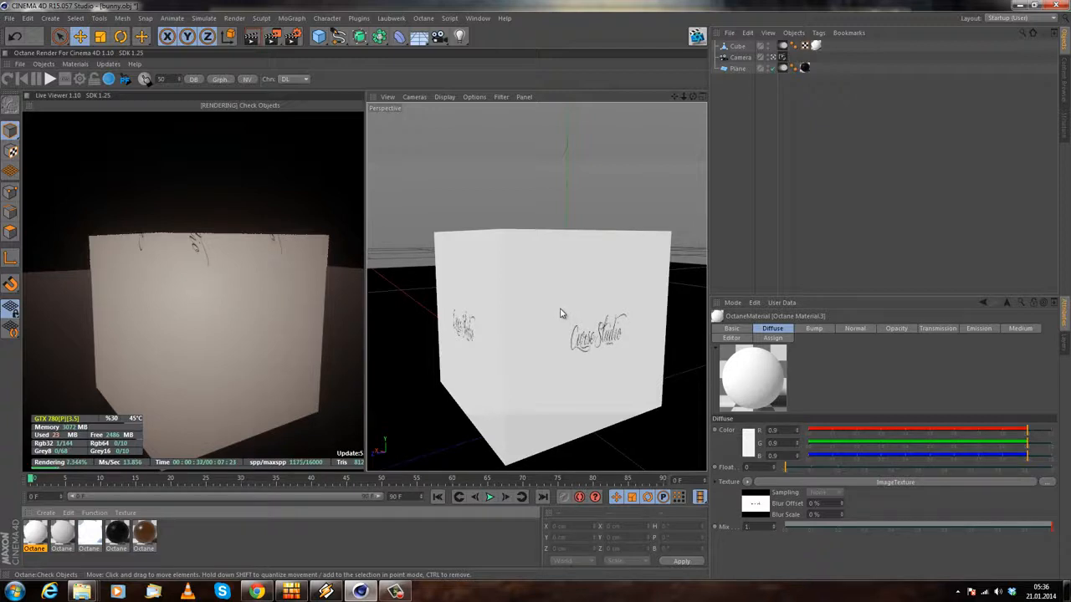
left_click_drag(485, 220, 500, 235, "alt")
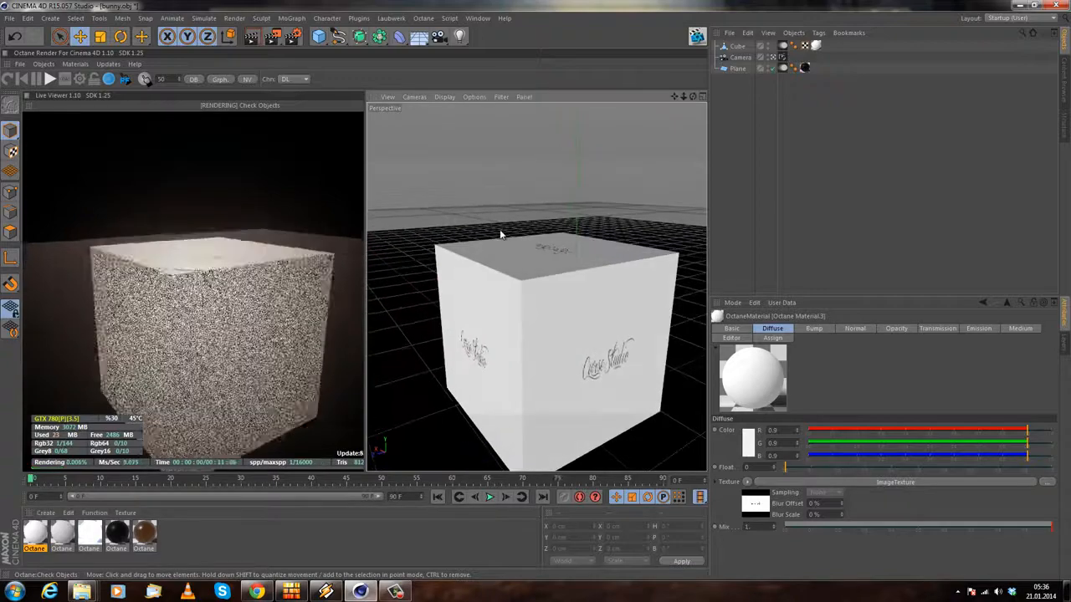
left_click_drag(490, 287, 558, 338, "alt")
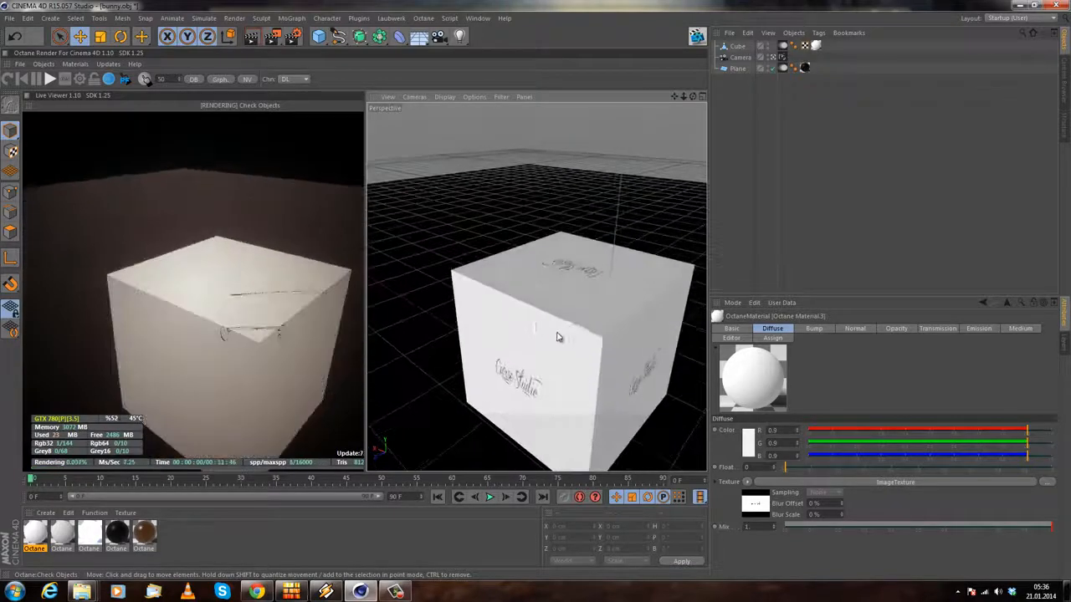
mouse_move(478, 303)
left_mouse_down("alt")
mouse_move(406, 363)
mouse_move(425, 303)
mouse_move(520, 321)
mouse_move(552, 313)
mouse_move(557, 253)
mouse_move(500, 307)
left_mouse_up("alt")
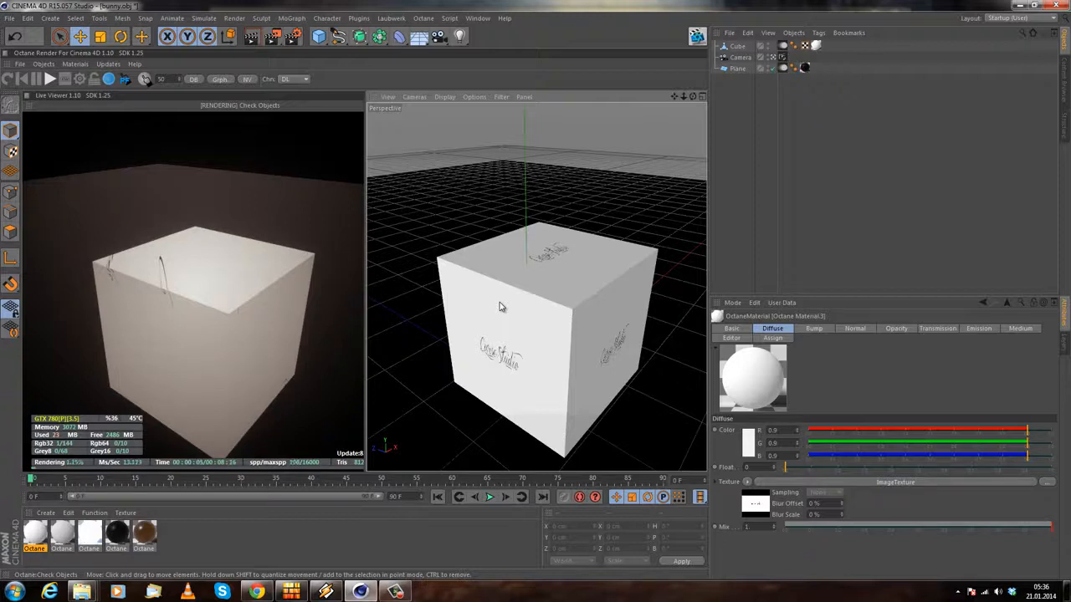
left_click(505, 19)
left_click(507, 18)
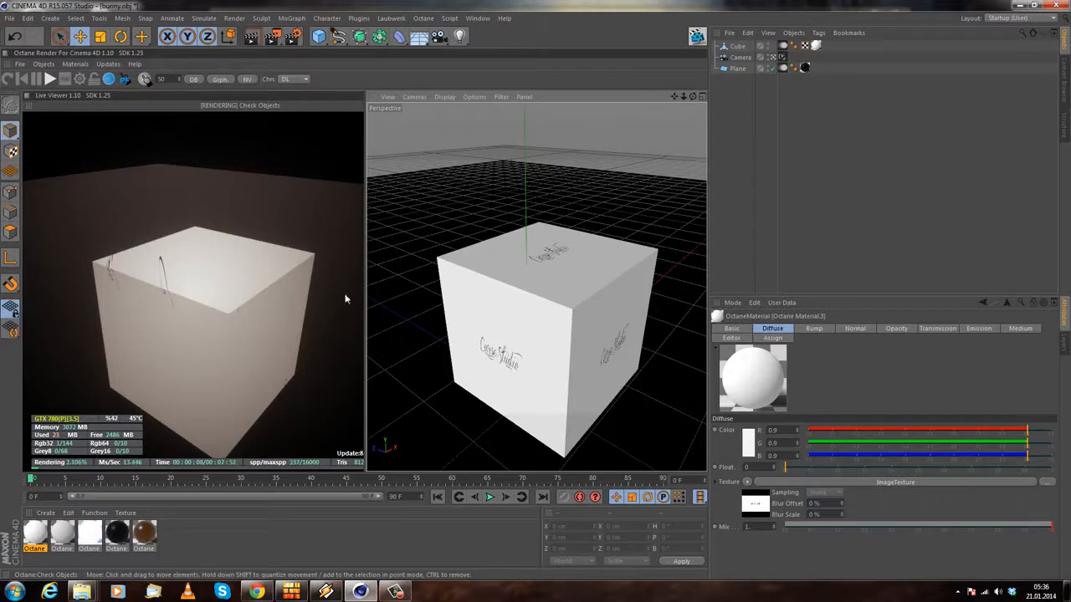